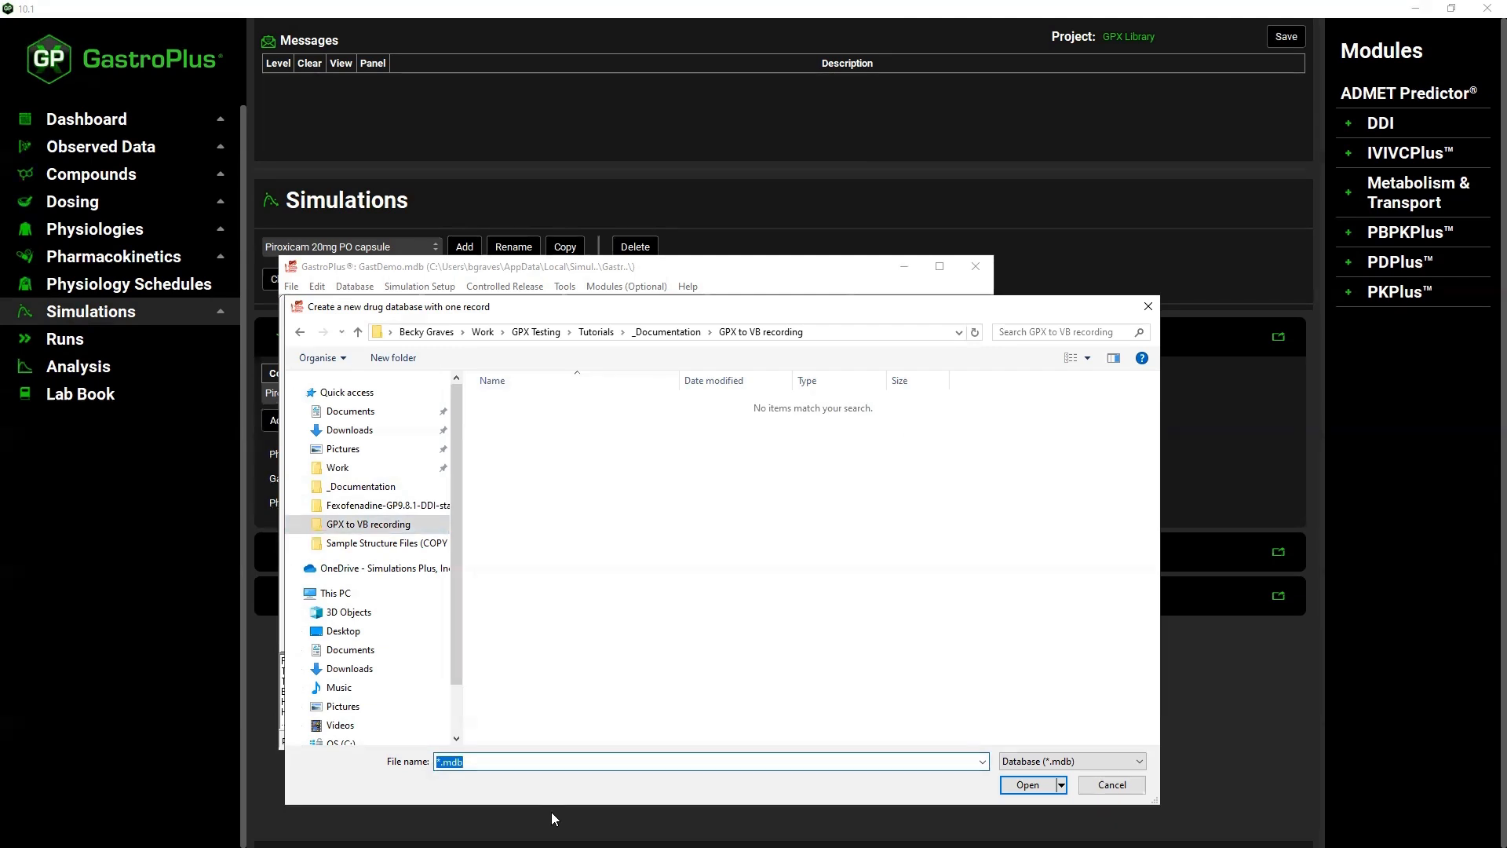
Create a new drug database named GPX to VB and move its window clear of the Drug Administration settings
{"action": "type", "text": "GPX to VB"}
{"action": "left_click", "coordinate": [1038, 786]}
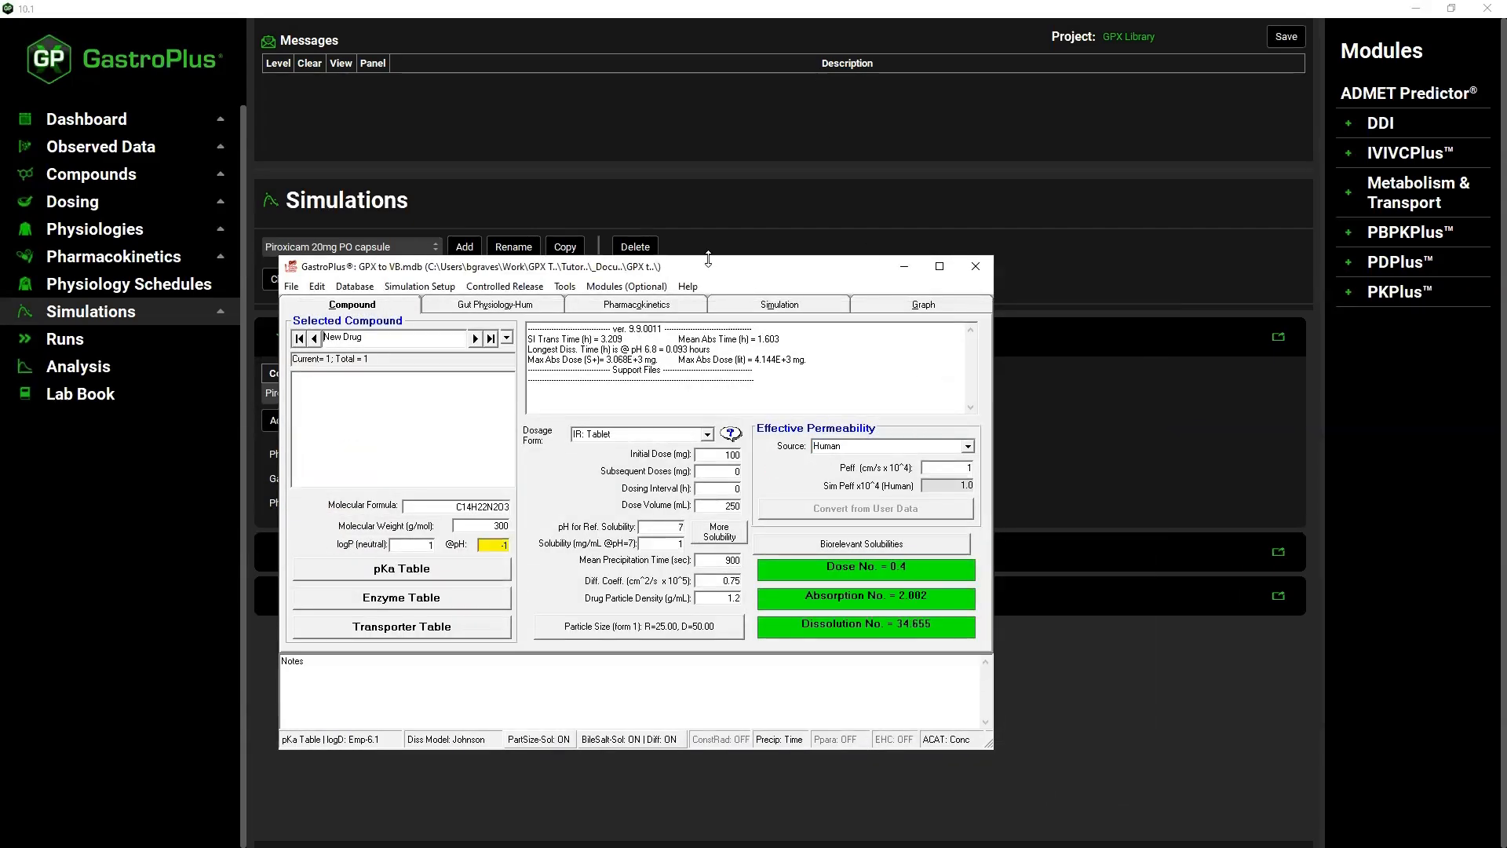
{"action": "left_click_drag", "start_coordinate": [724, 270], "coordinate": [1076, 288]}
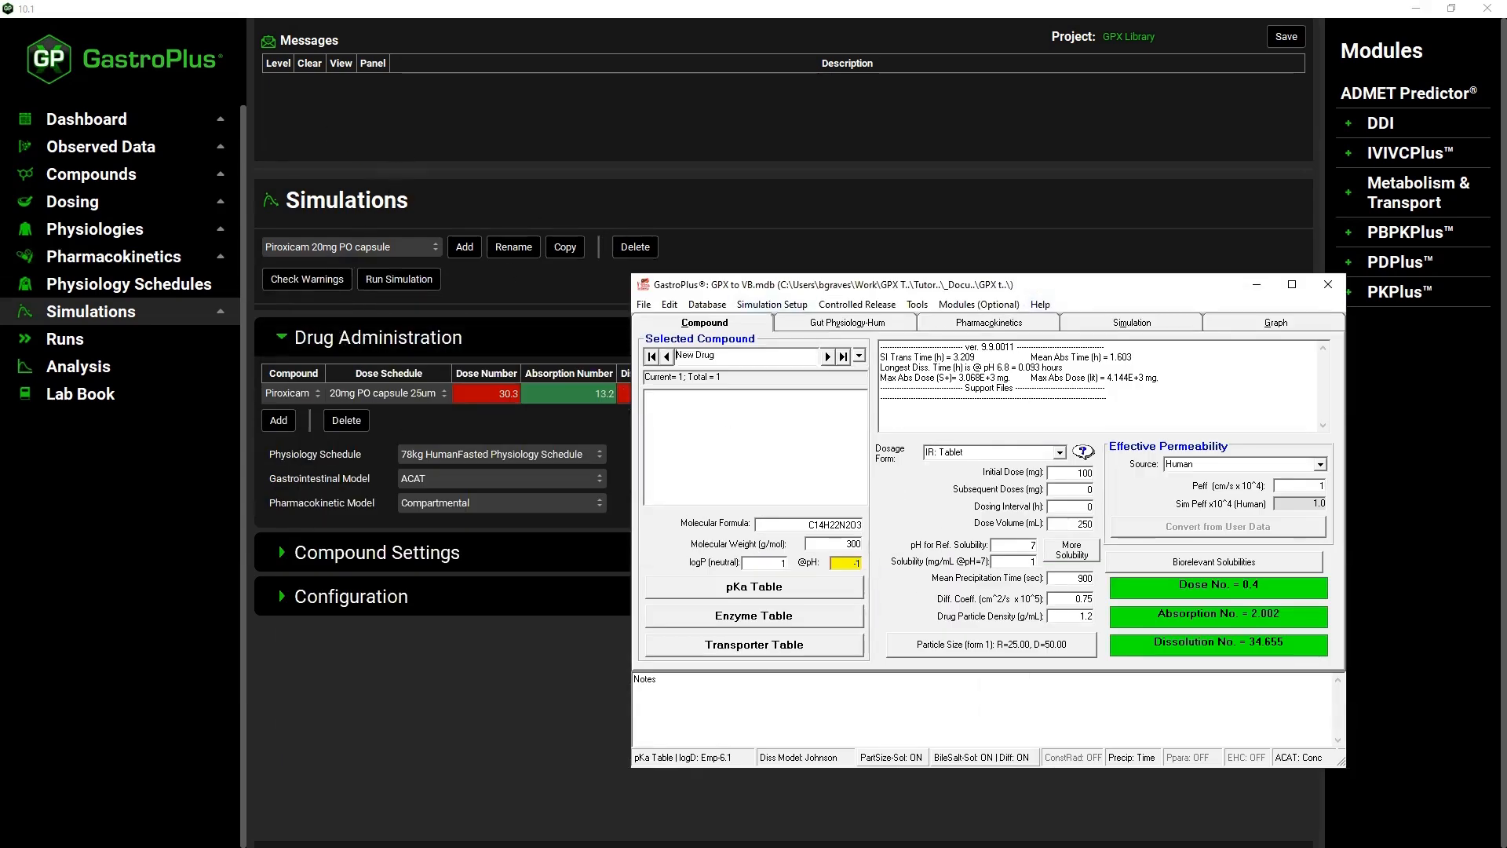
Import the 2D structure file GPX Proj Library structures.sdf from the Sample Structure Files folder into the new database
{"action": "left_click", "coordinate": [644, 304]}
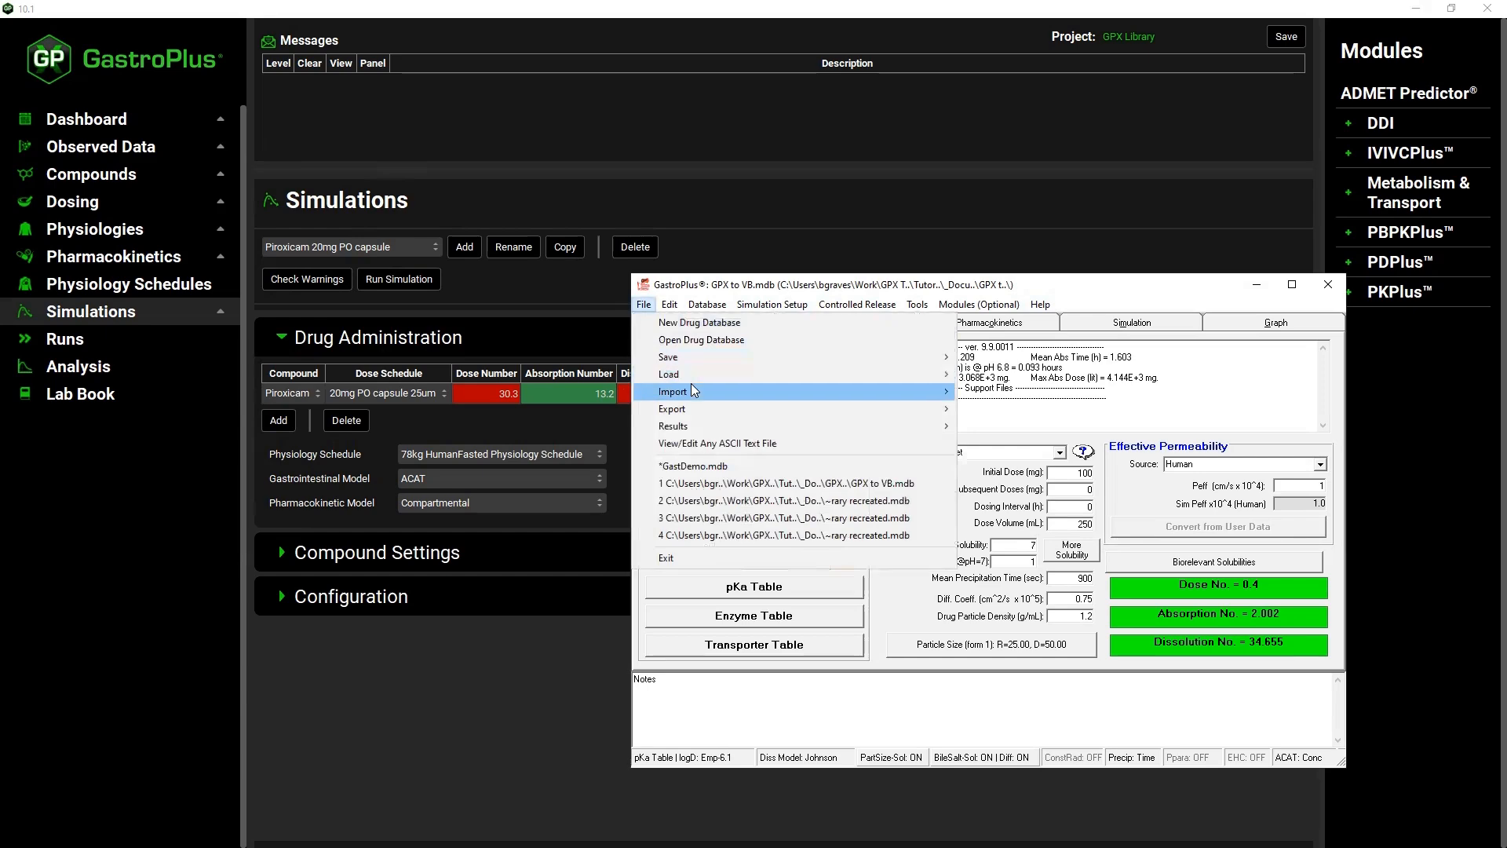
{"action": "mouse_move", "coordinate": [690, 391]}
{"action": "left_click", "coordinate": [1004, 667]}
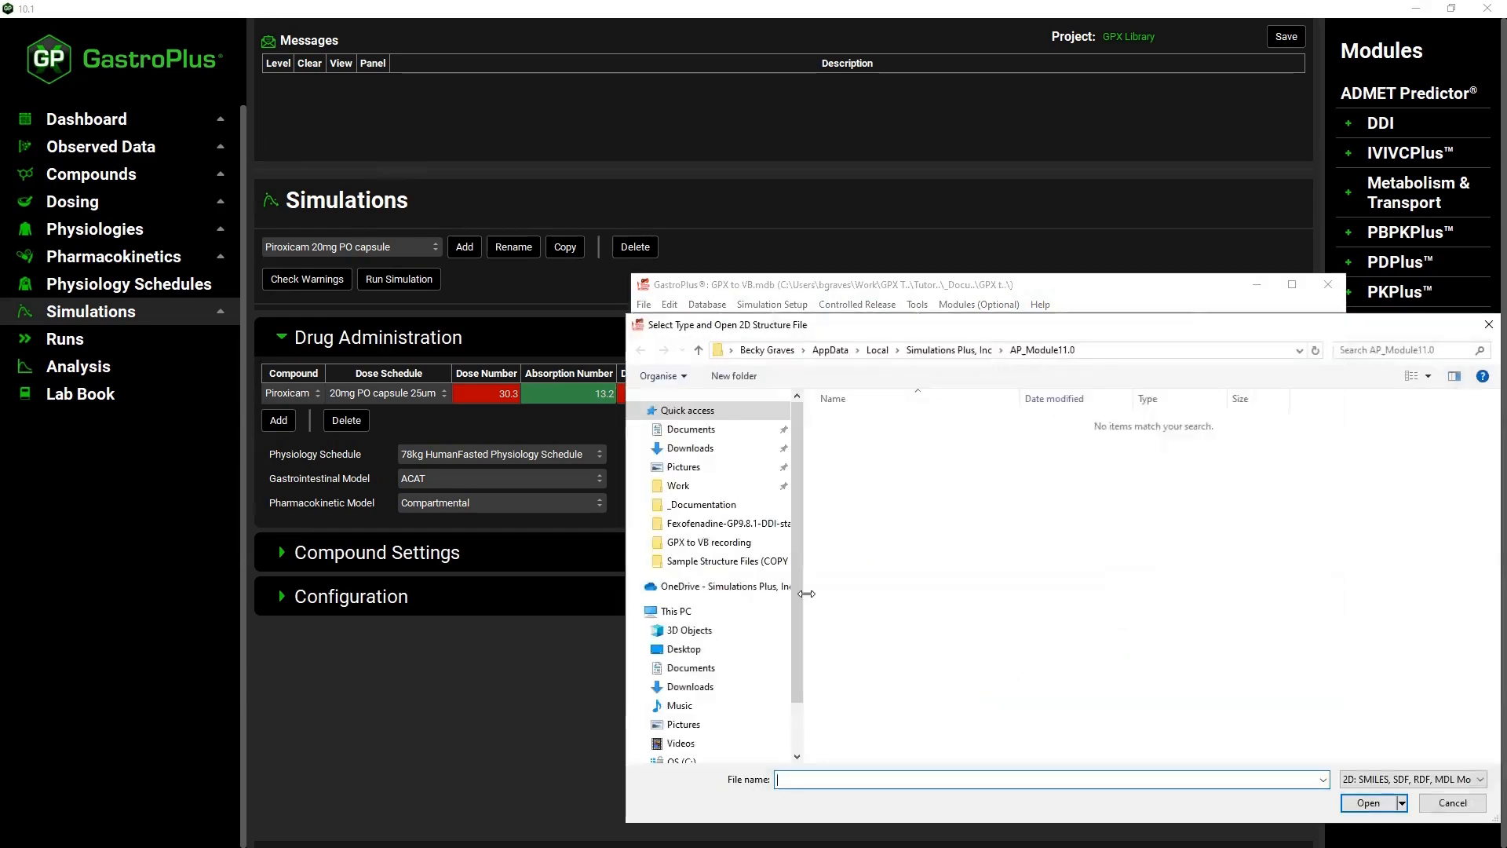
{"action": "left_click", "coordinate": [727, 560]}
{"action": "left_click", "coordinate": [899, 421]}
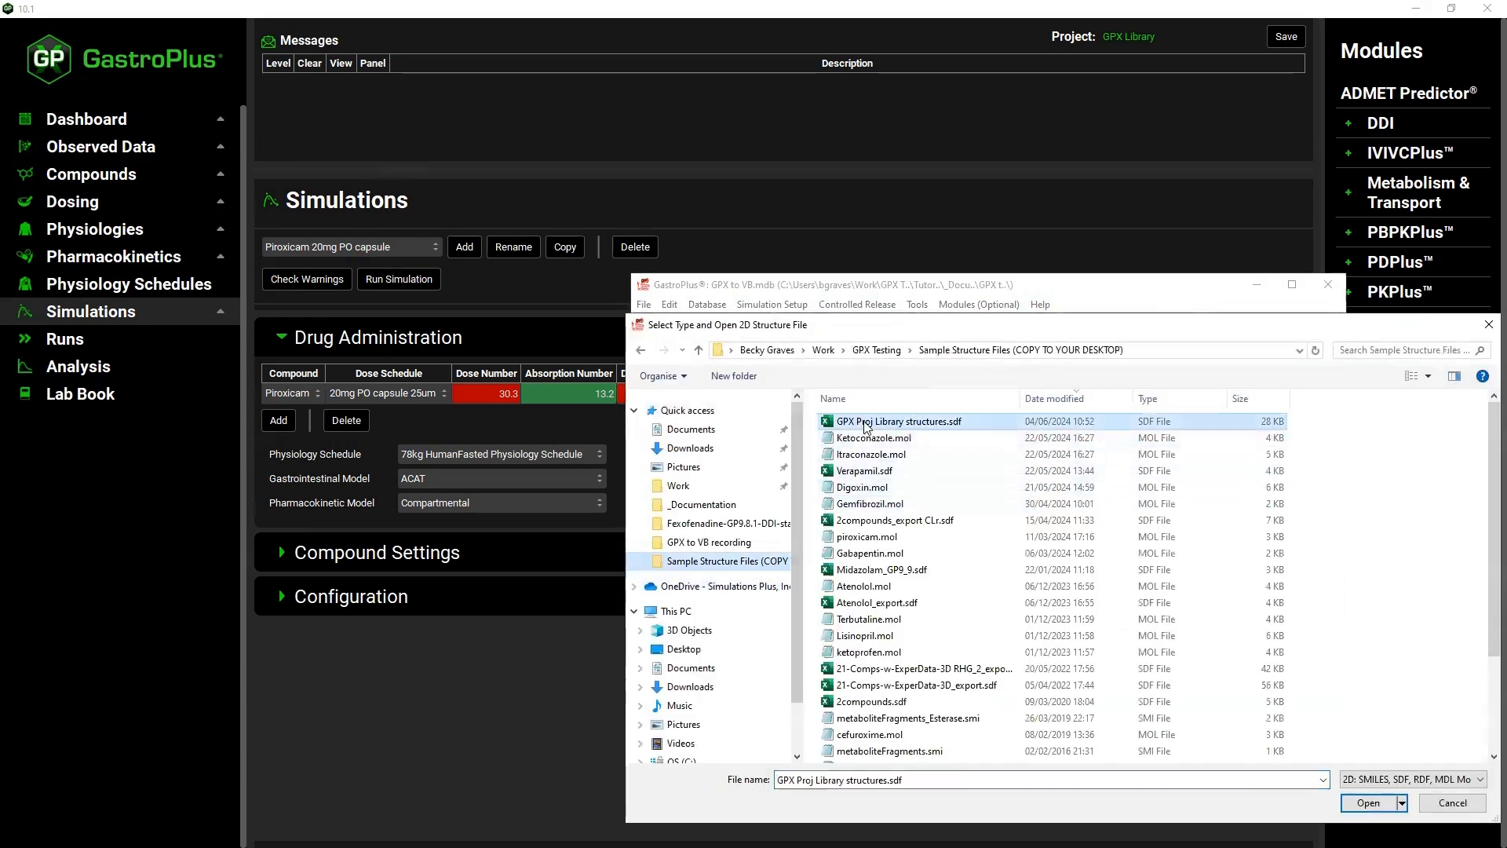
{"action": "left_click", "coordinate": [1358, 802]}
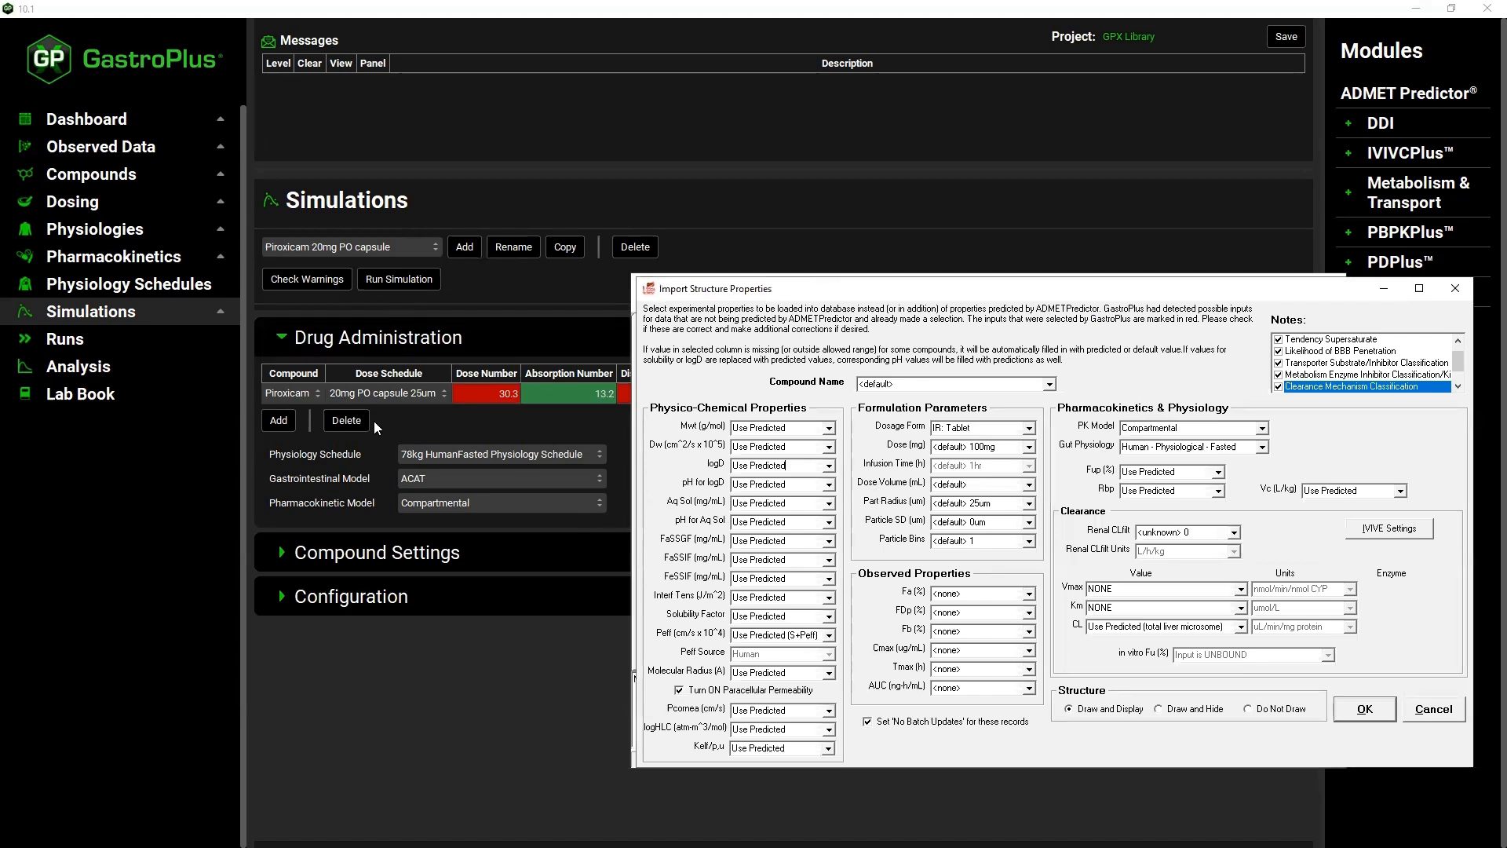
Check the project's list of simulations, and accept the default structure import properties for the new database
{"action": "left_click", "coordinate": [352, 246]}
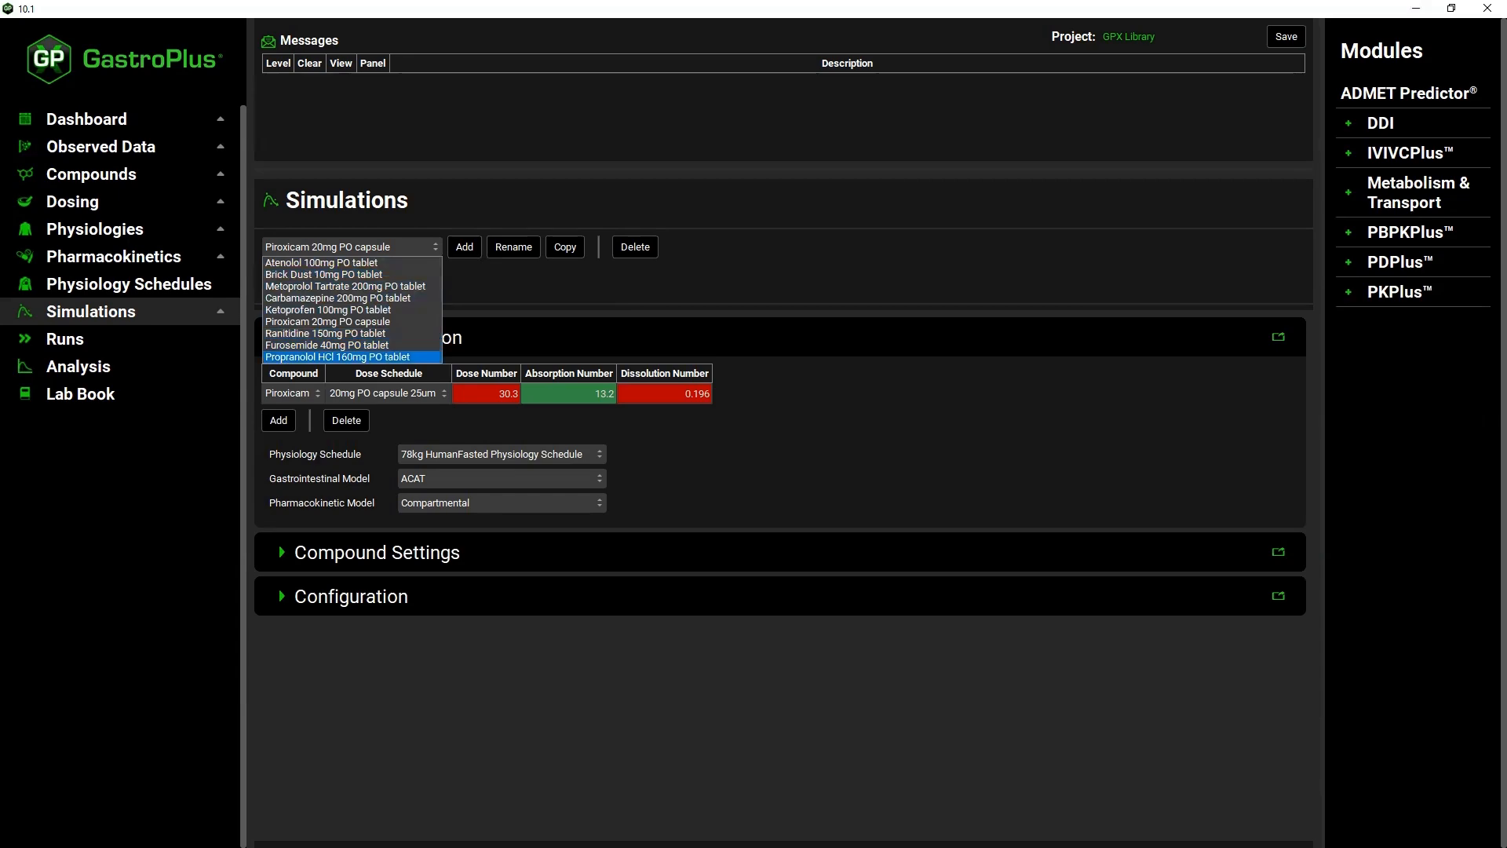
{"action": "key", "text": "alt+Tab"}
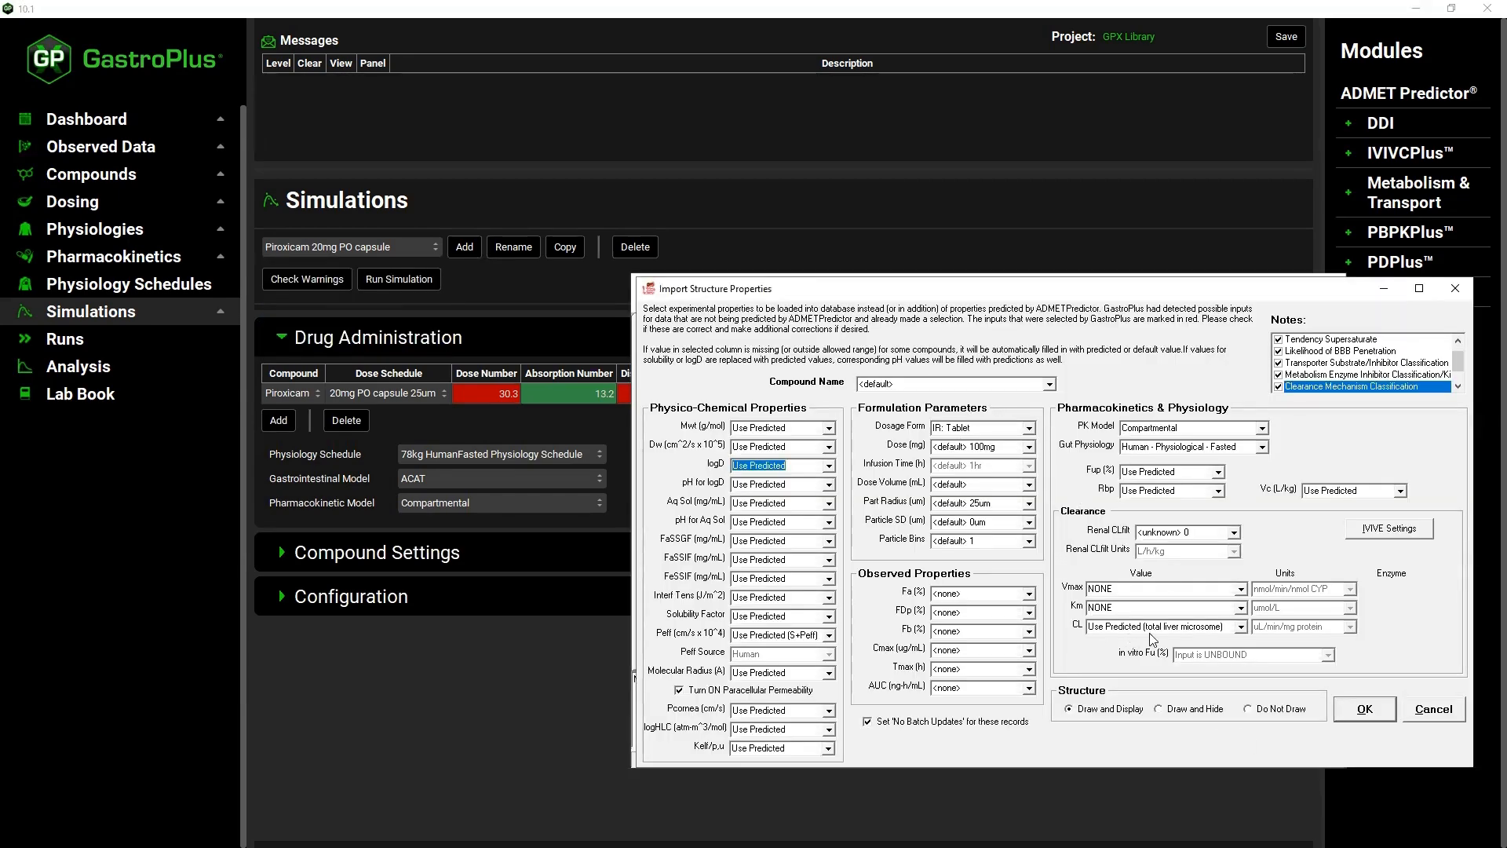
{"action": "left_click", "coordinate": [1364, 709]}
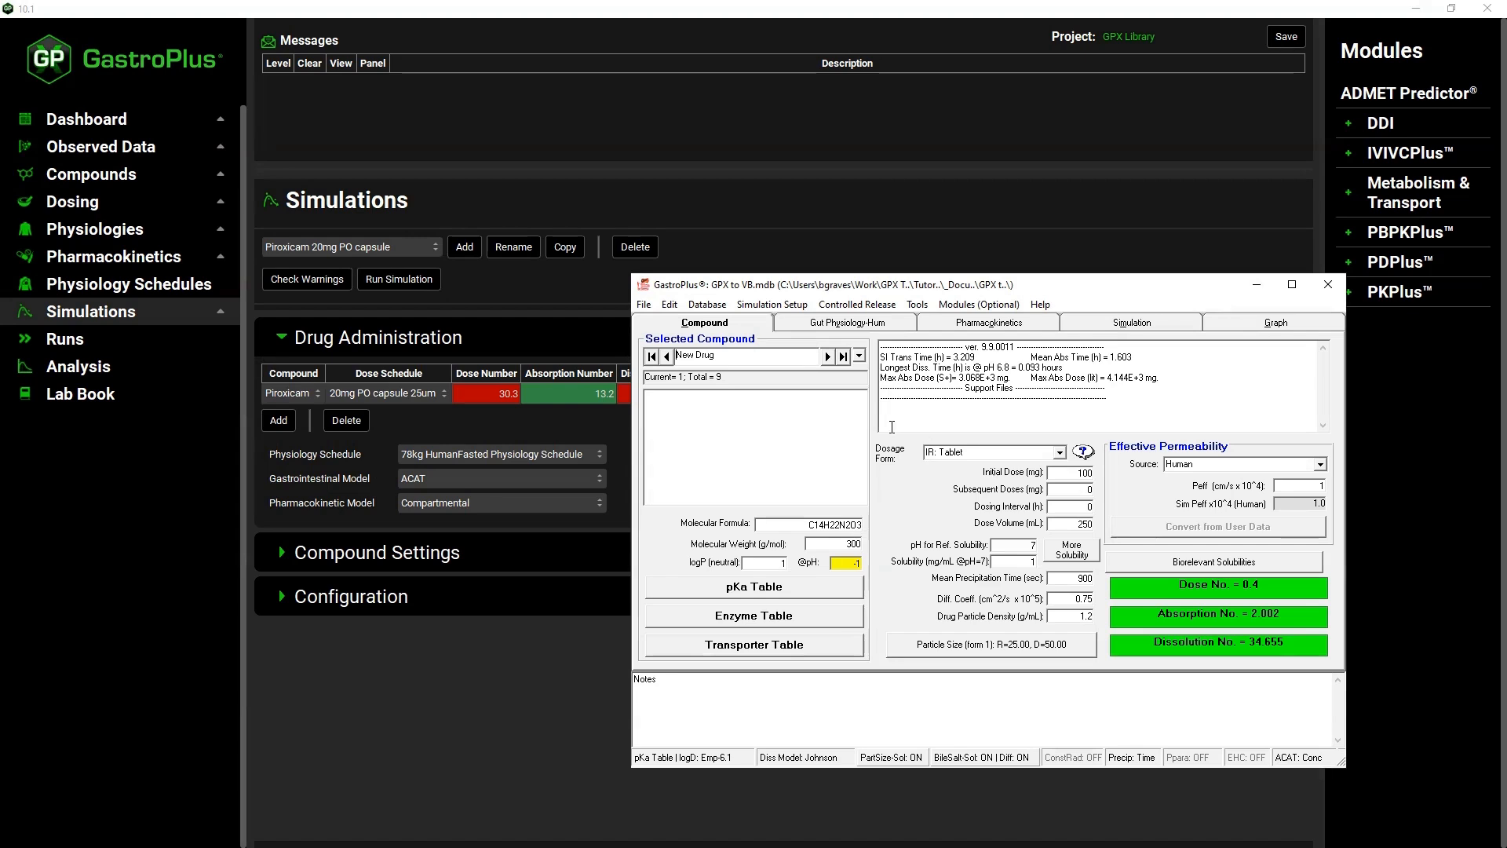
Delete the placeholder New Drug record from all tables of the database
{"action": "left_click", "coordinate": [707, 304]}
{"action": "left_click", "coordinate": [802, 471]}
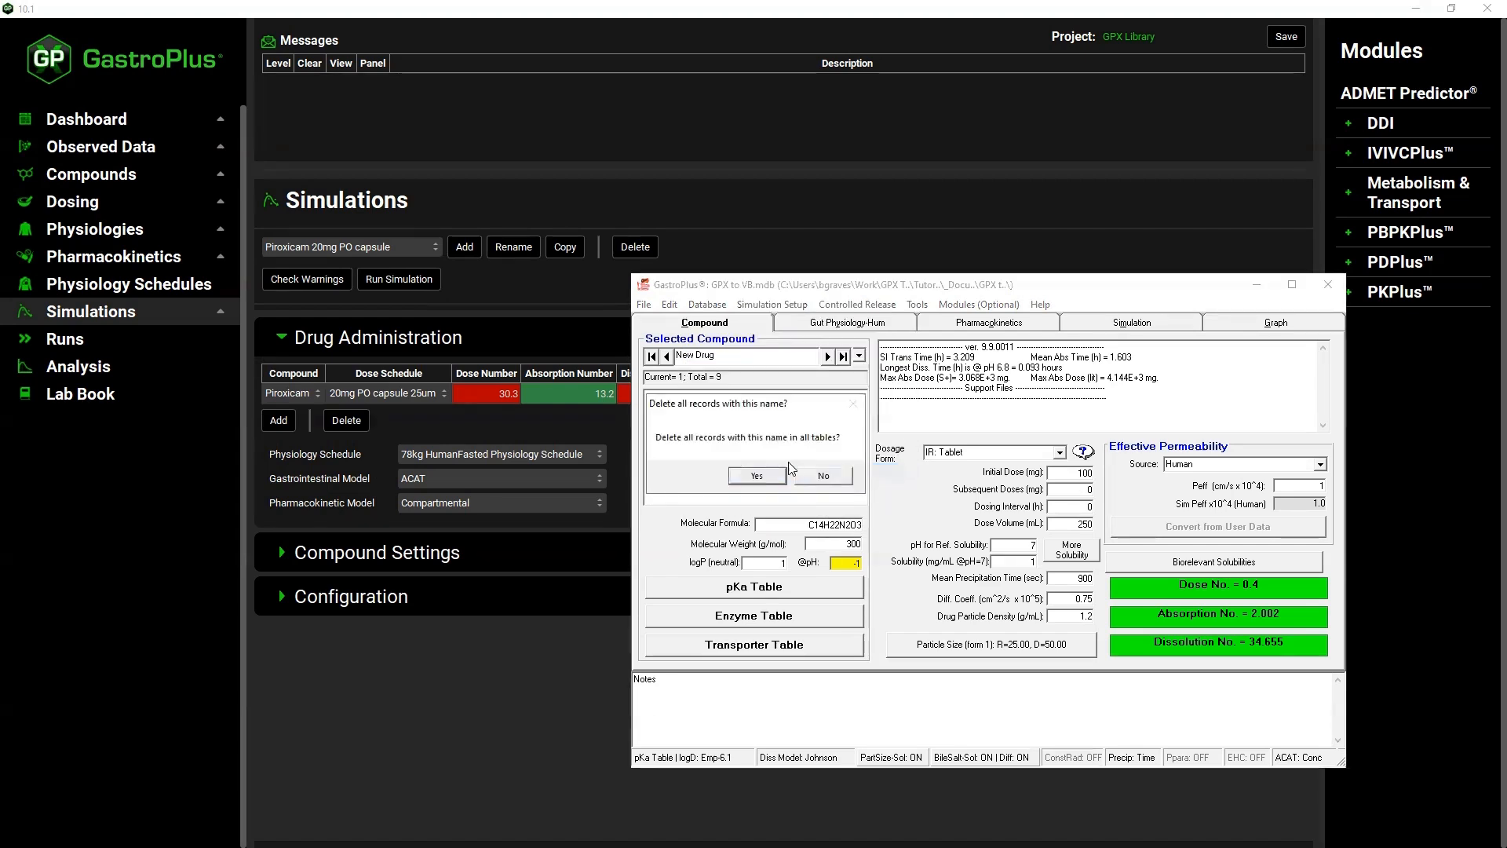
{"action": "left_click", "coordinate": [754, 476]}
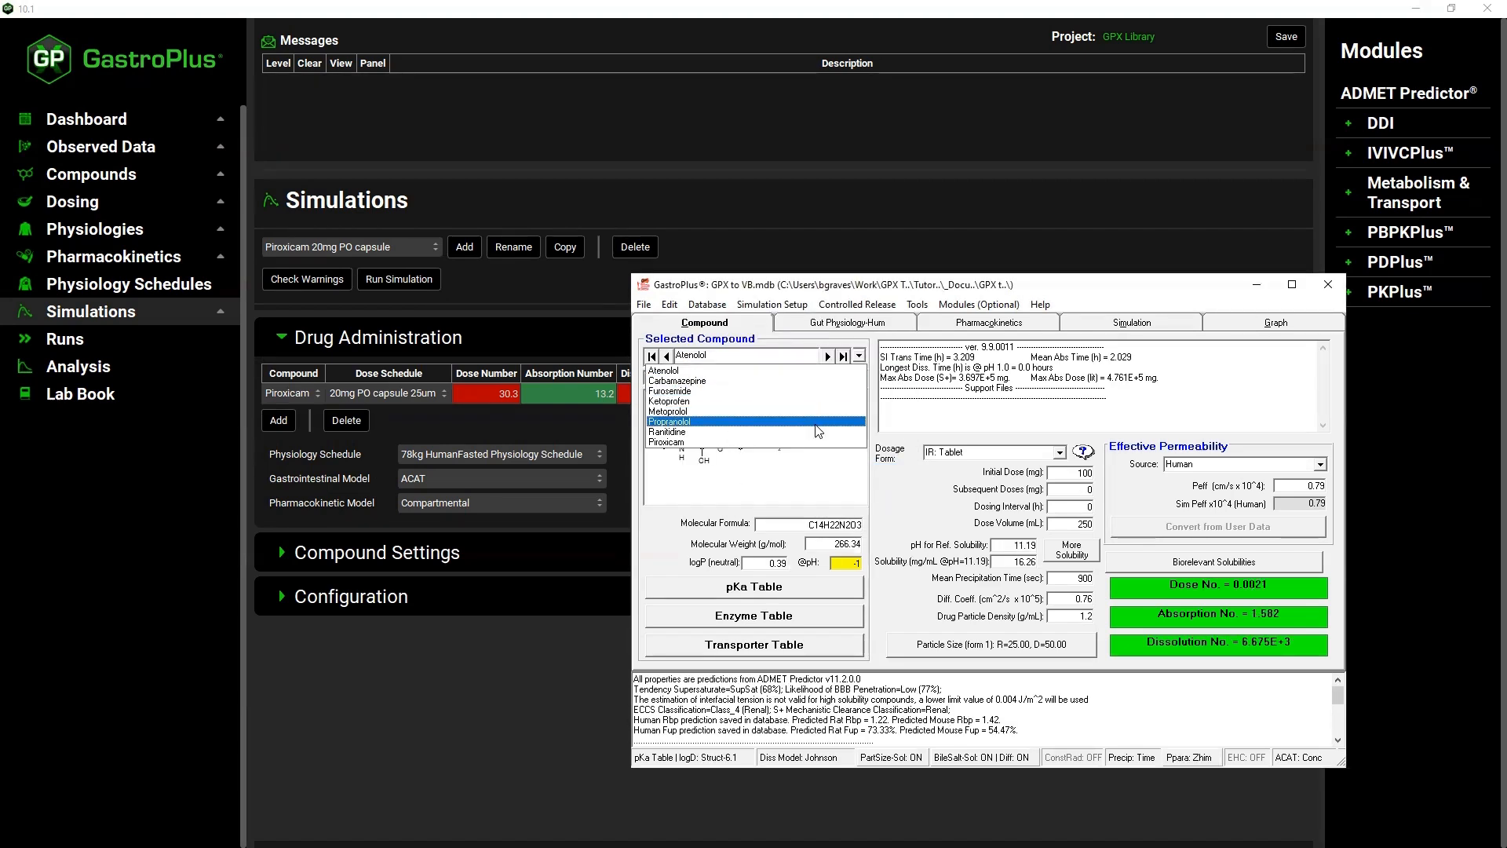
Select the Piroxicam record and set its dosage form to IR: Capsule with an initial dose of 20 mg
{"action": "left_click", "coordinate": [723, 442]}
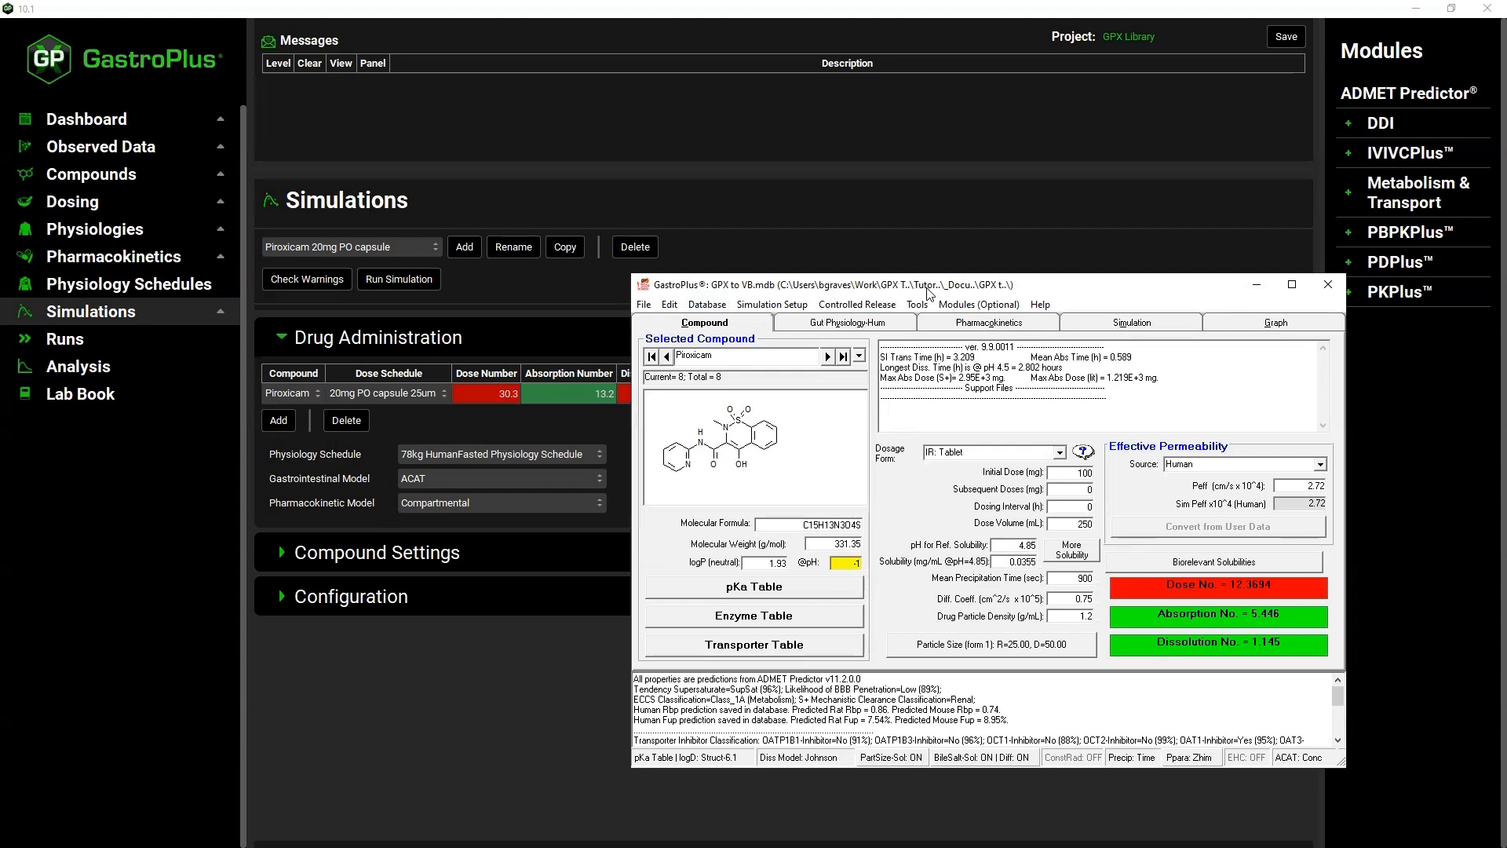
{"action": "left_click_drag", "start_coordinate": [928, 293], "coordinate": [1033, 314]}
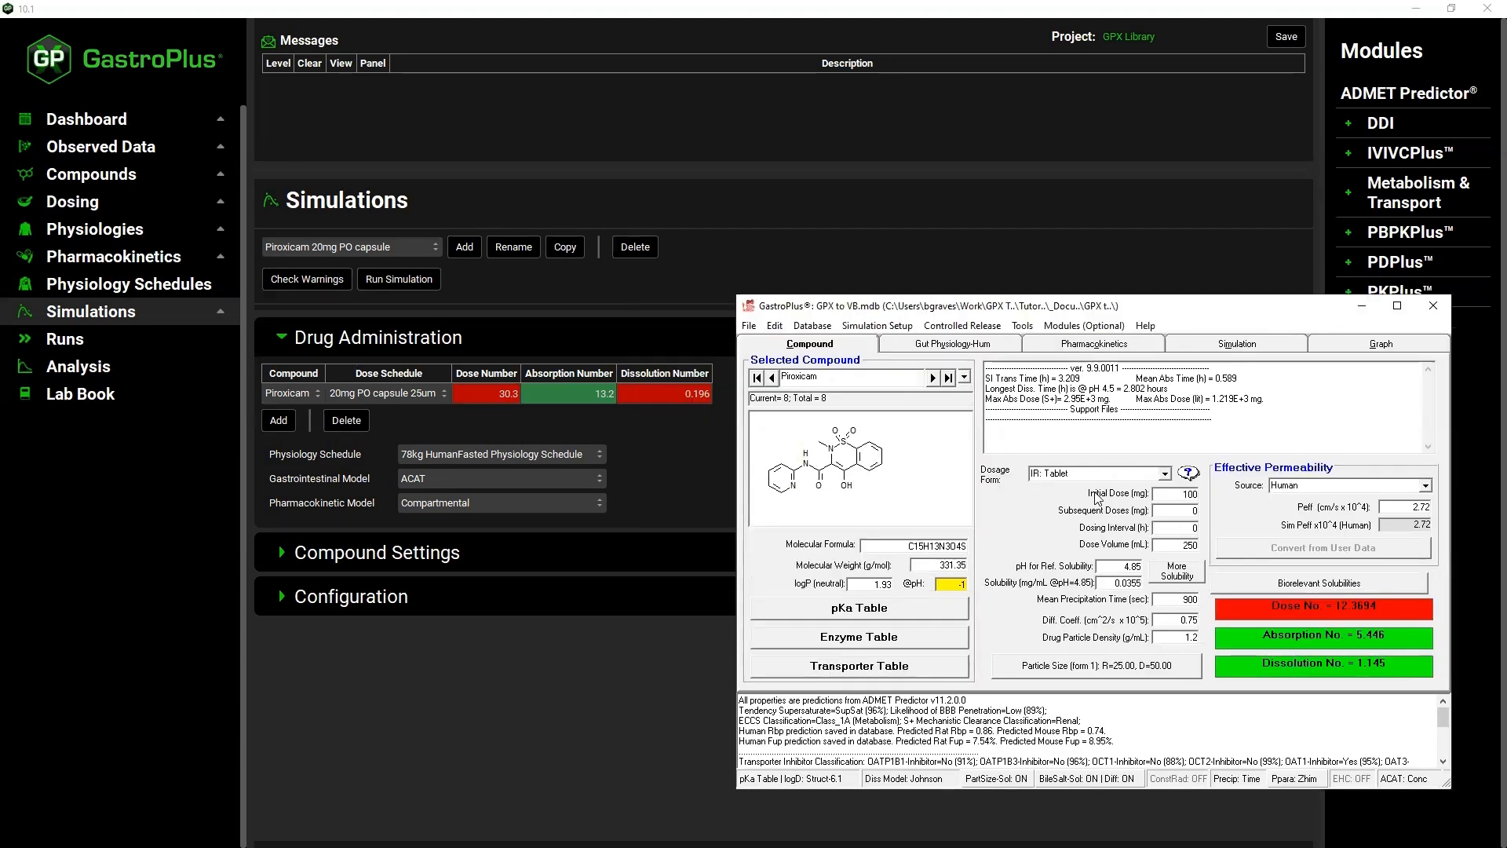
{"action": "left_click", "coordinate": [1166, 474]}
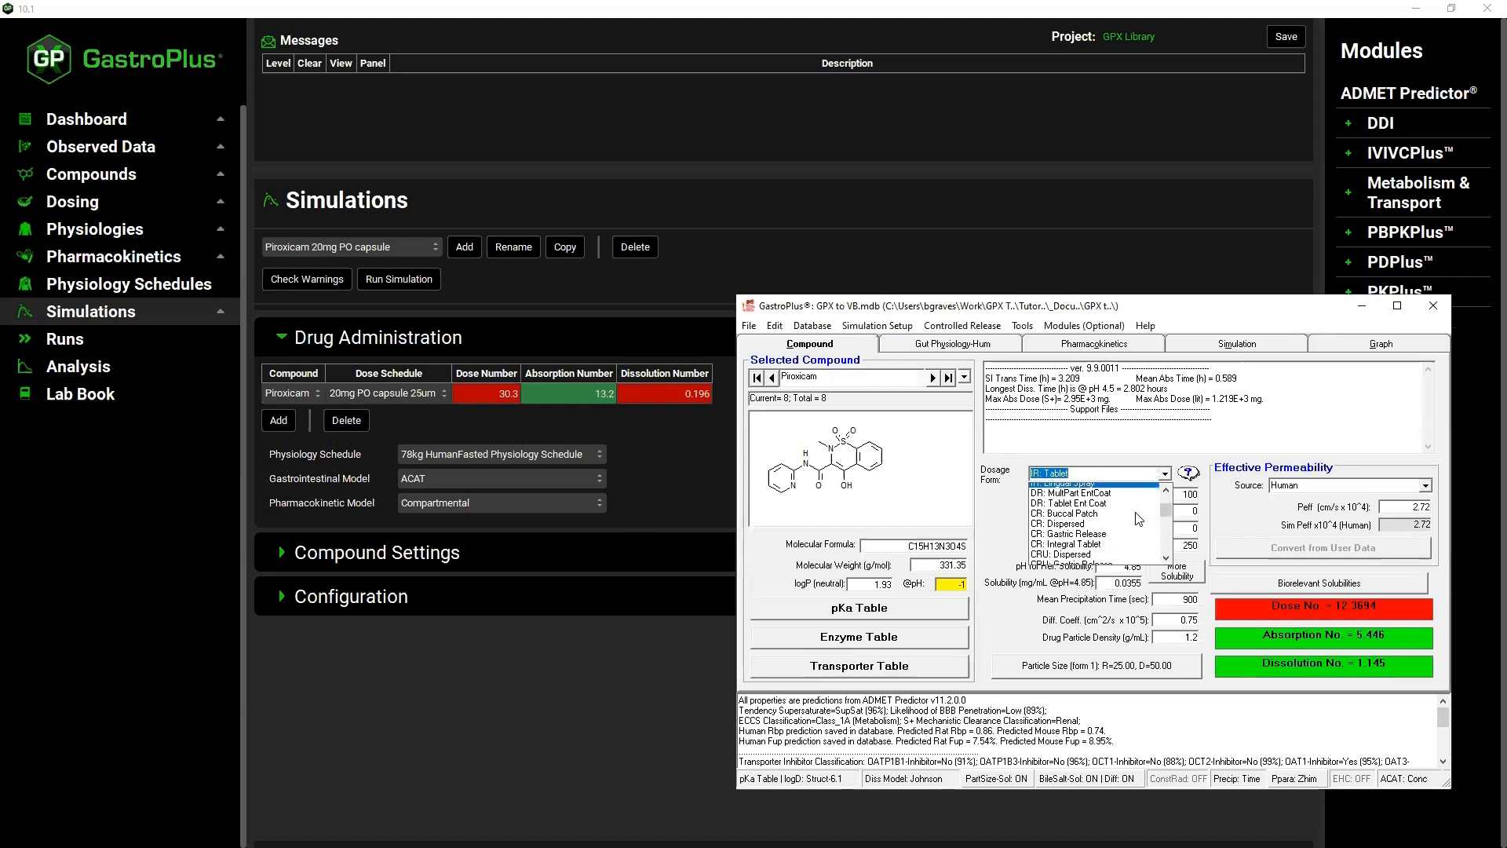
{"action": "scroll", "coordinate": [1138, 518], "scroll_direction": "up", "scroll_amount": 3}
{"action": "left_click", "coordinate": [1115, 514]}
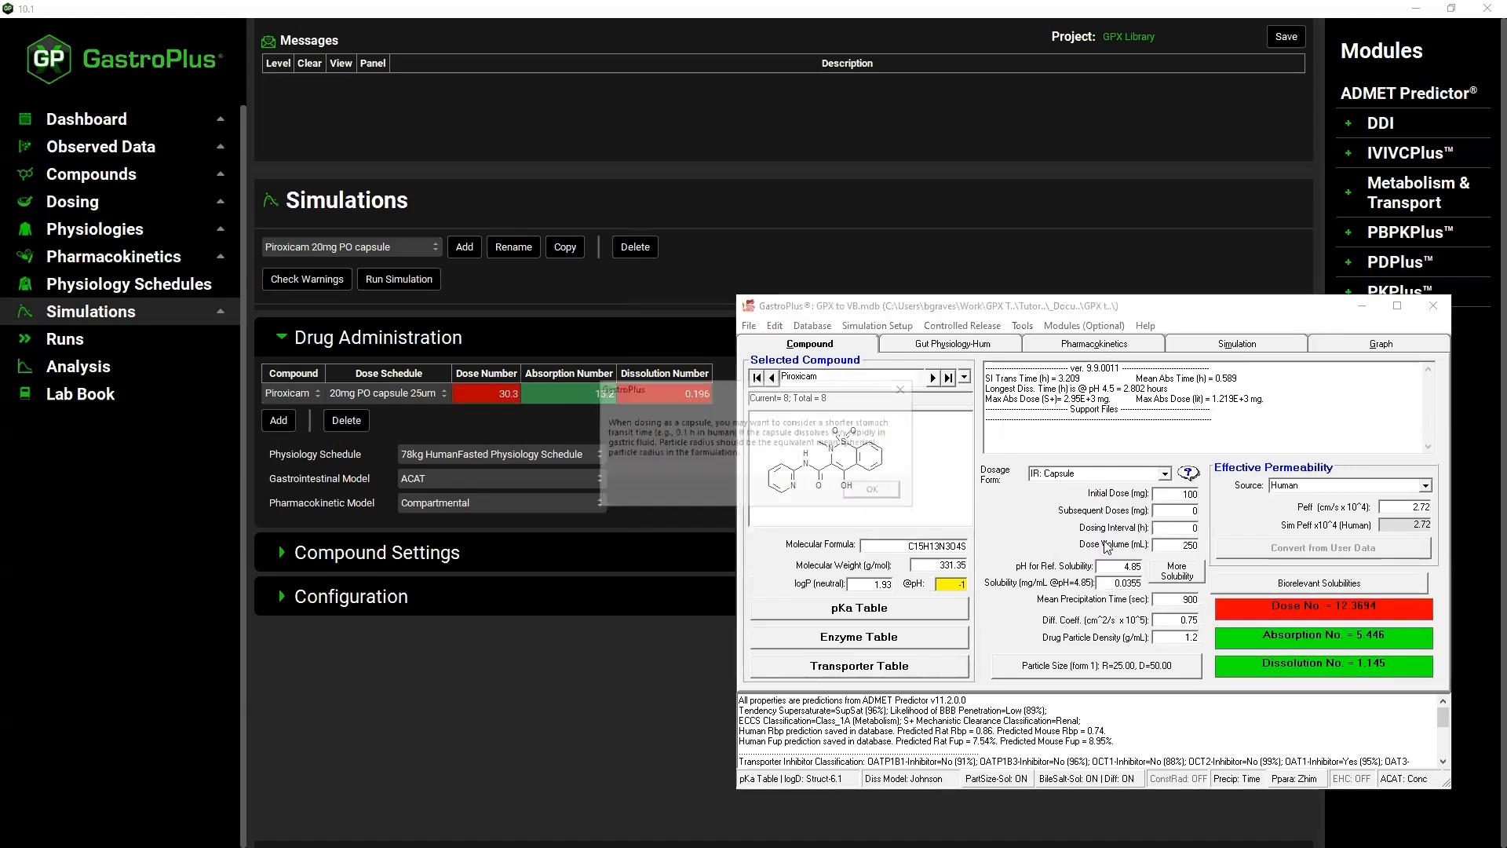
{"action": "left_click", "coordinate": [876, 488]}
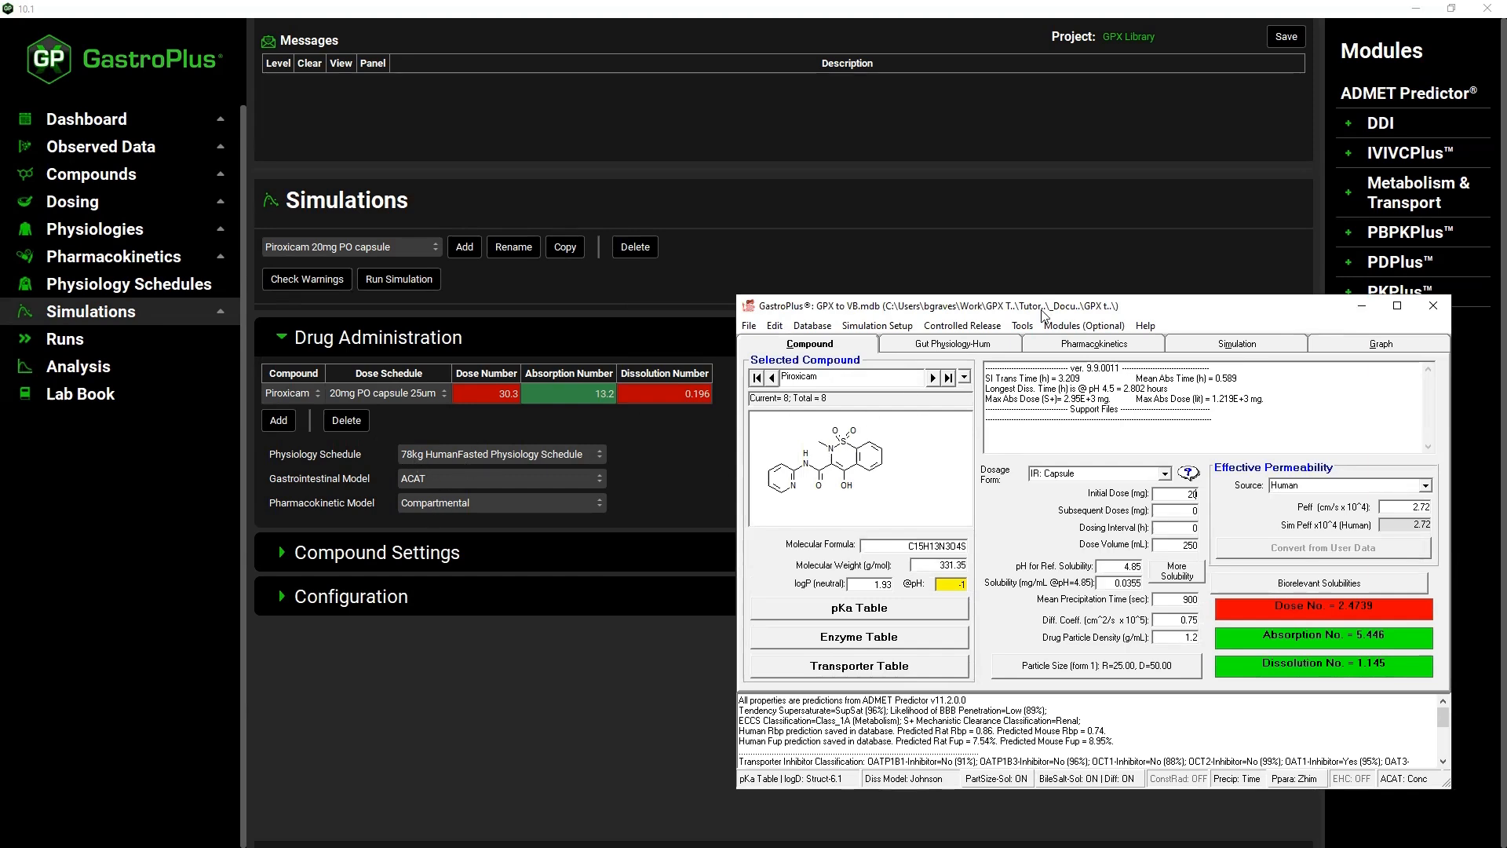
Set the body weight in Piroxicam's pharmacokinetic parameters to 78 kg and return to the compound properties
{"action": "left_click", "coordinate": [1123, 346]}
{"action": "double_click", "coordinate": [1052, 402]}
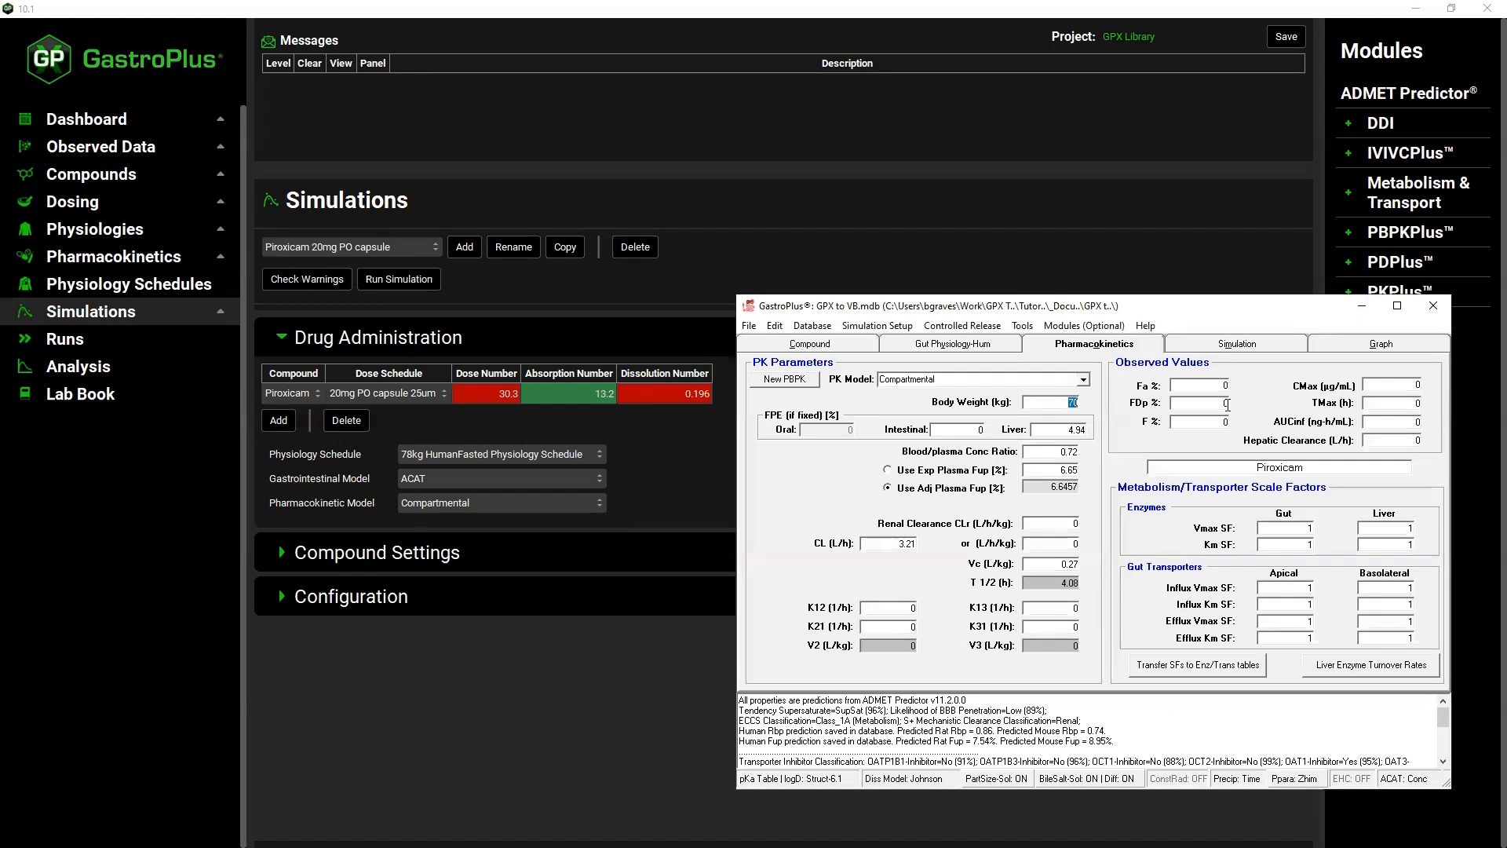
{"action": "type", "text": "7"}
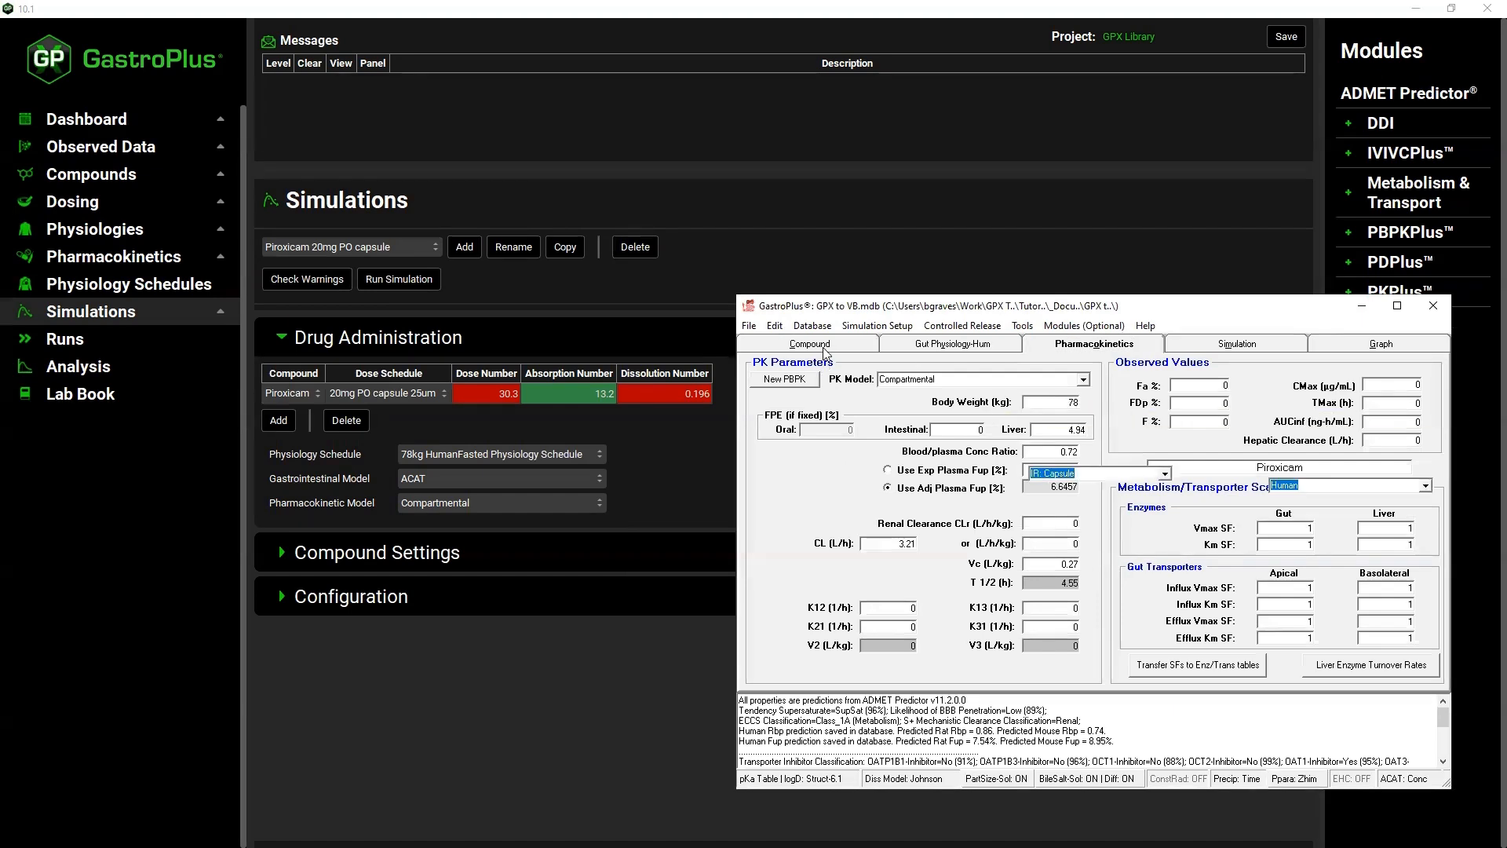
{"action": "left_click", "coordinate": [824, 346]}
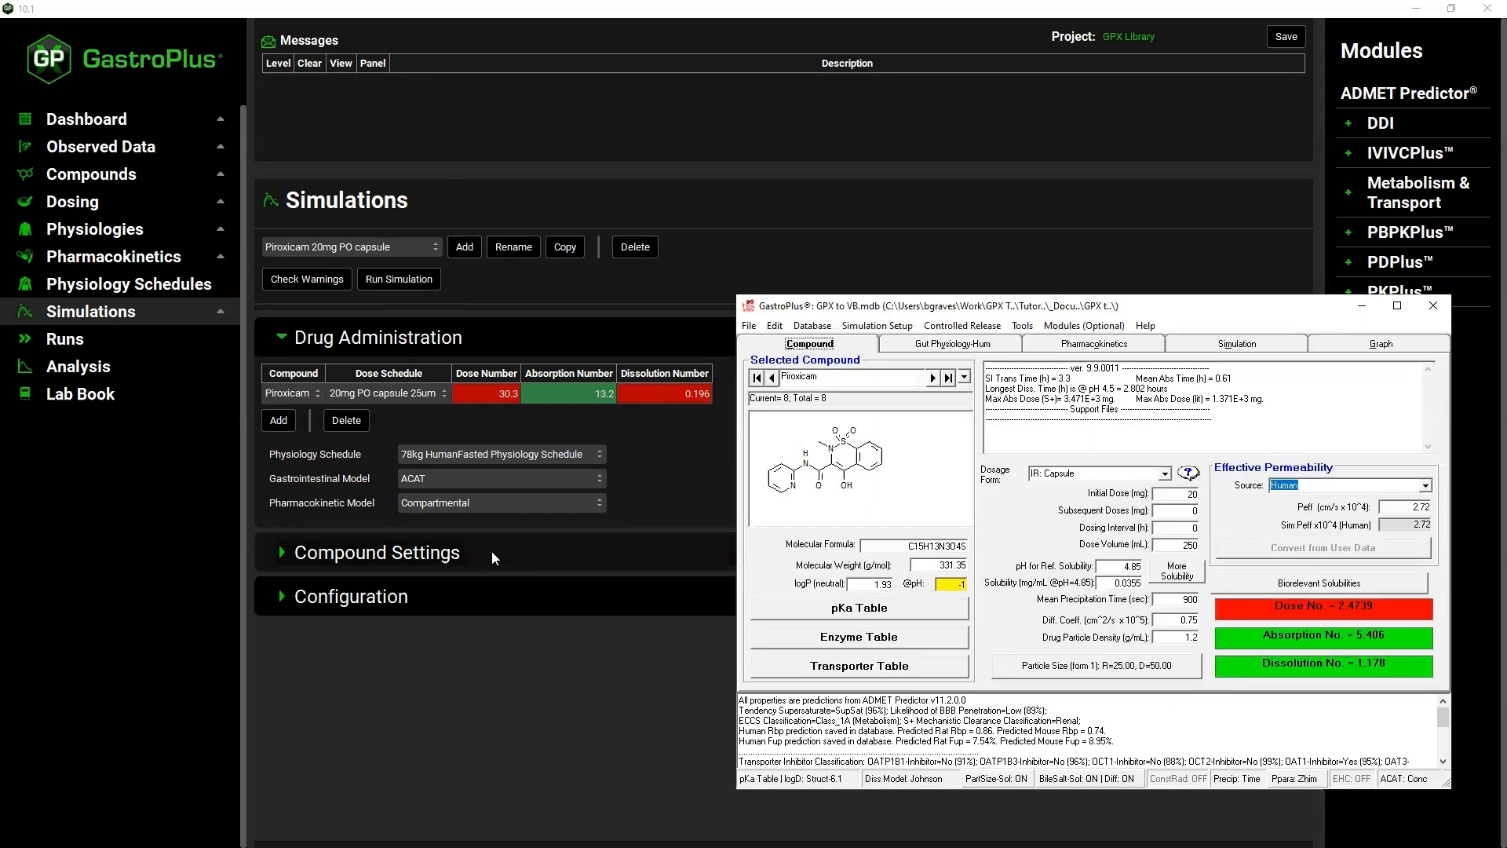
Compare the first pass extraction values in the simulation's Compound Settings with Piroxicam's pharmacokinetic parameters in the GPX to VB database
{"action": "left_click", "coordinate": [278, 551]}
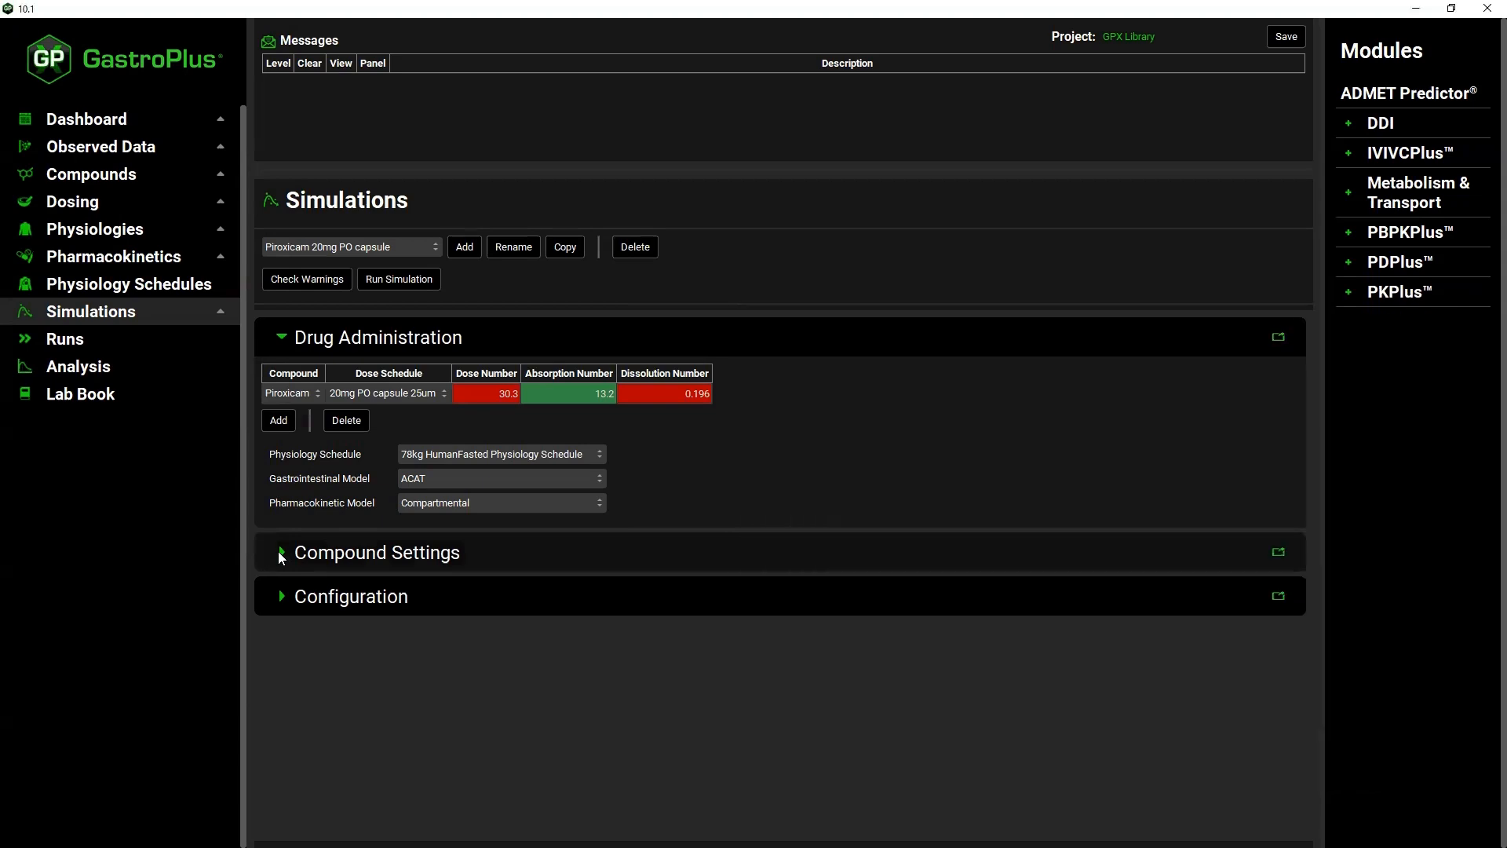
{"action": "scroll", "coordinate": [325, 607], "scroll_direction": "down", "scroll_amount": 2}
{"action": "scroll", "coordinate": [328, 615], "scroll_direction": "down", "scroll_amount": 1}
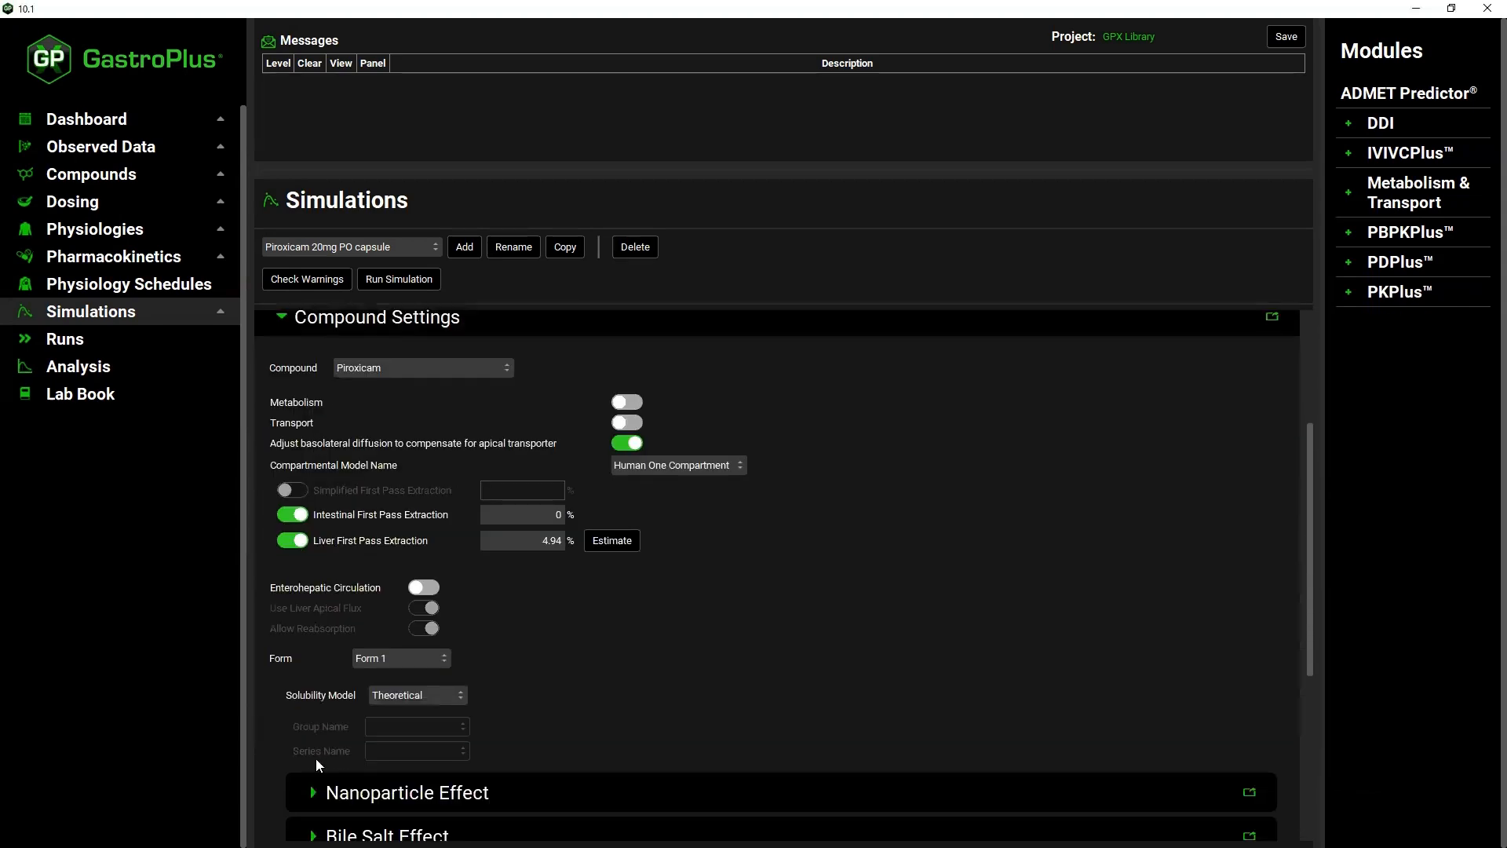
{"action": "key", "text": "alt+Tab"}
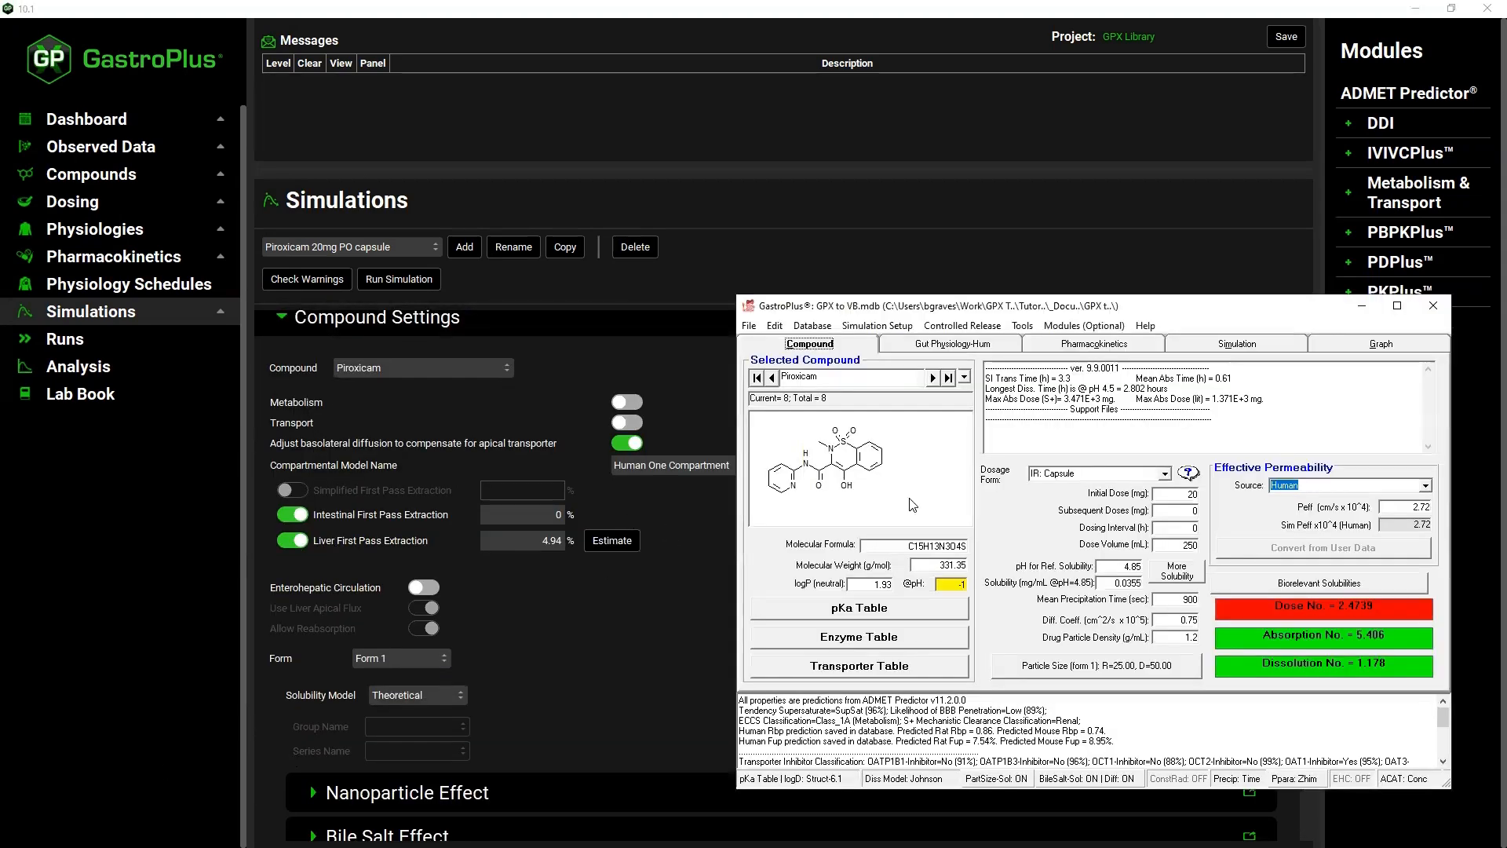
{"action": "left_click", "coordinate": [1041, 347]}
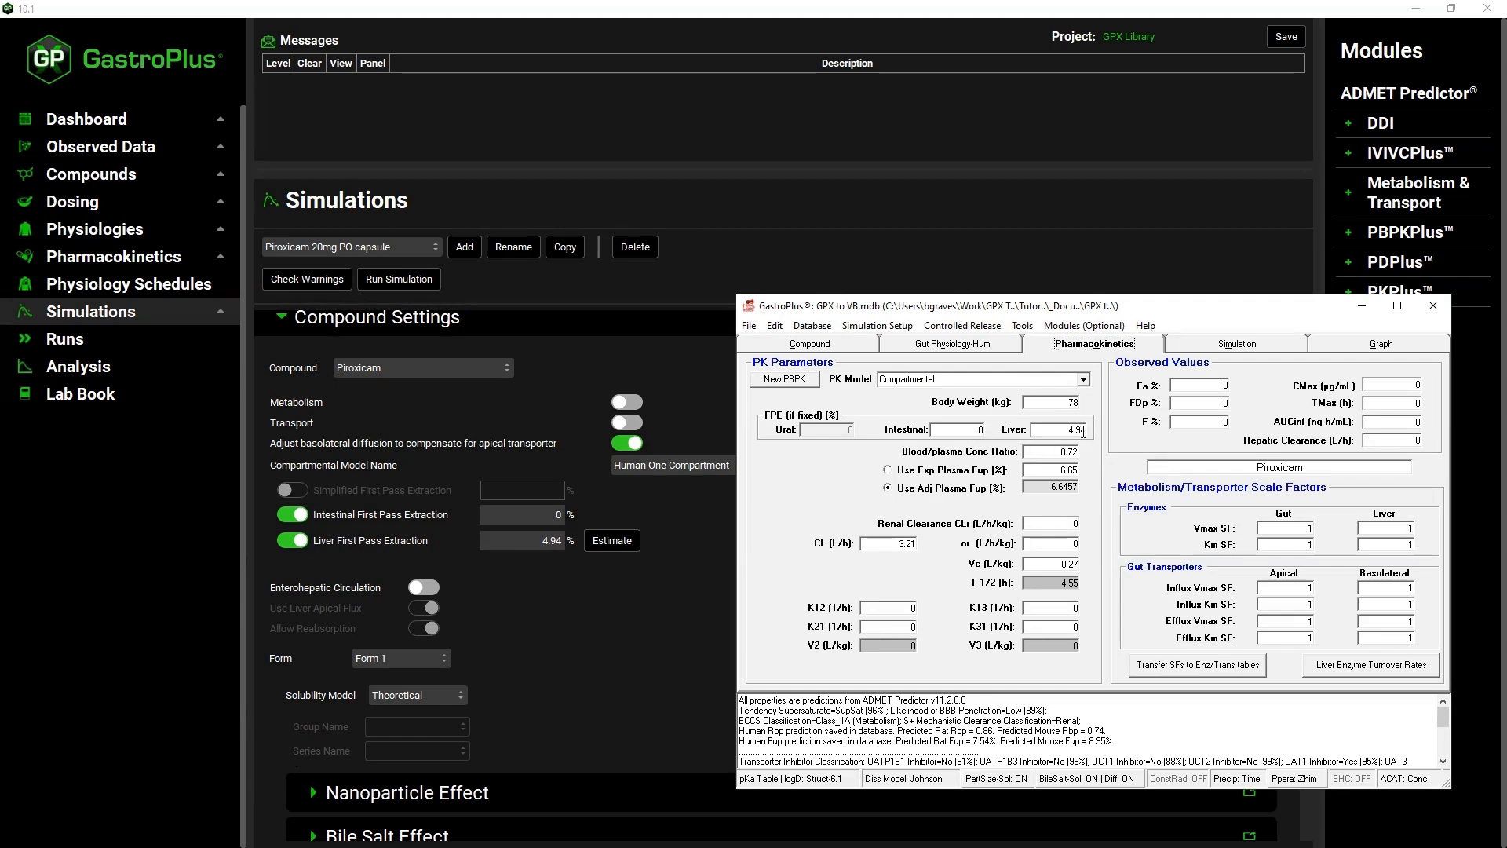
Compare the simulation's nanoparticle and bile salt effect settings with the Dissolution Model settings for Piroxicam in the GPX to VB database
{"action": "scroll", "coordinate": [562, 595], "scroll_direction": "down", "scroll_amount": 2}
{"action": "scroll", "coordinate": [562, 596], "scroll_direction": "down", "scroll_amount": 1}
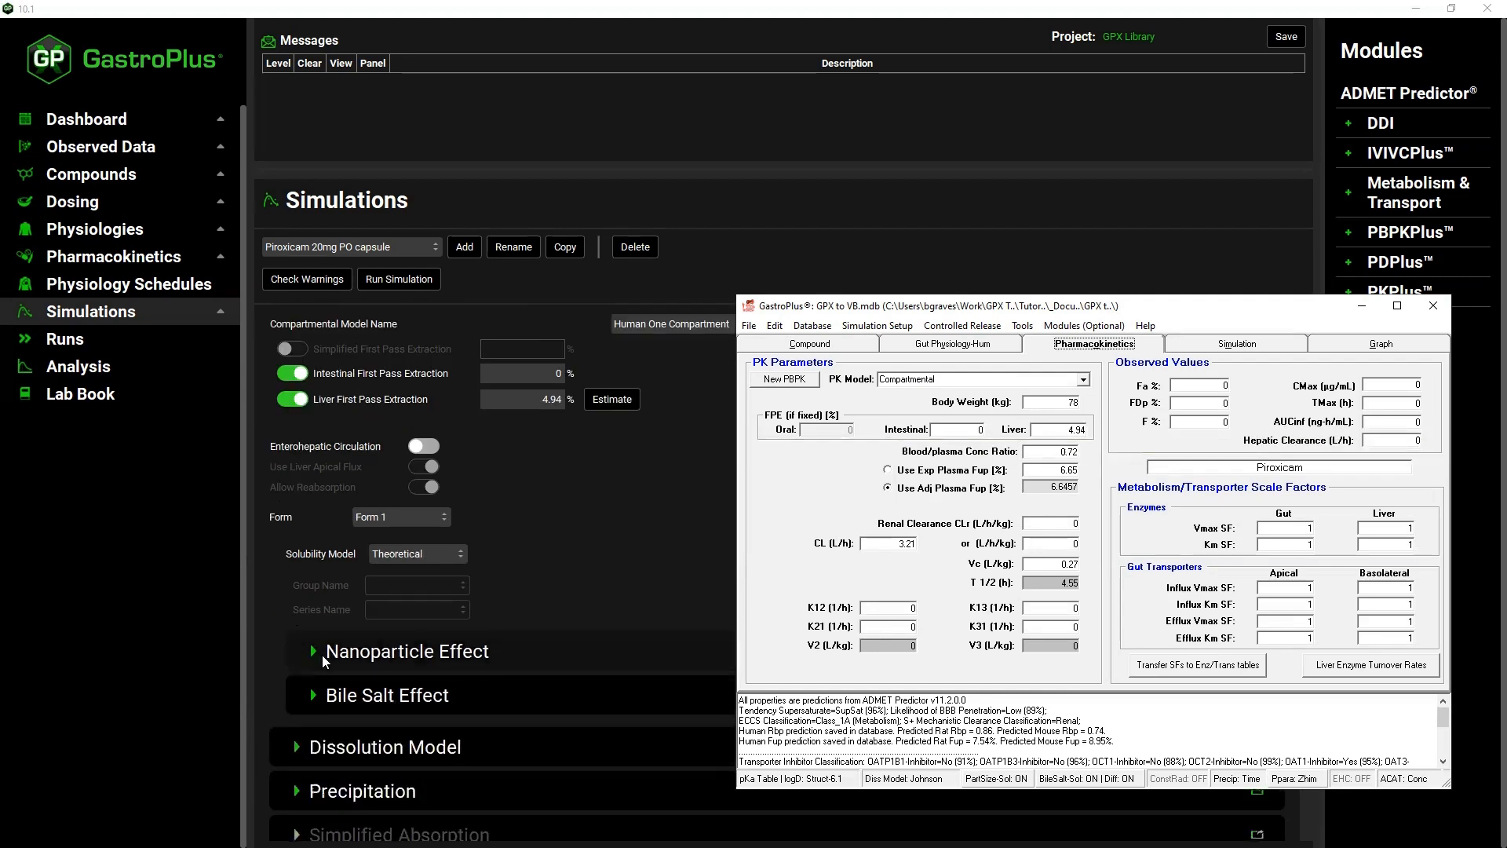
{"action": "left_click", "coordinate": [322, 654]}
{"action": "scroll", "coordinate": [559, 656], "scroll_direction": "down", "scroll_amount": 5}
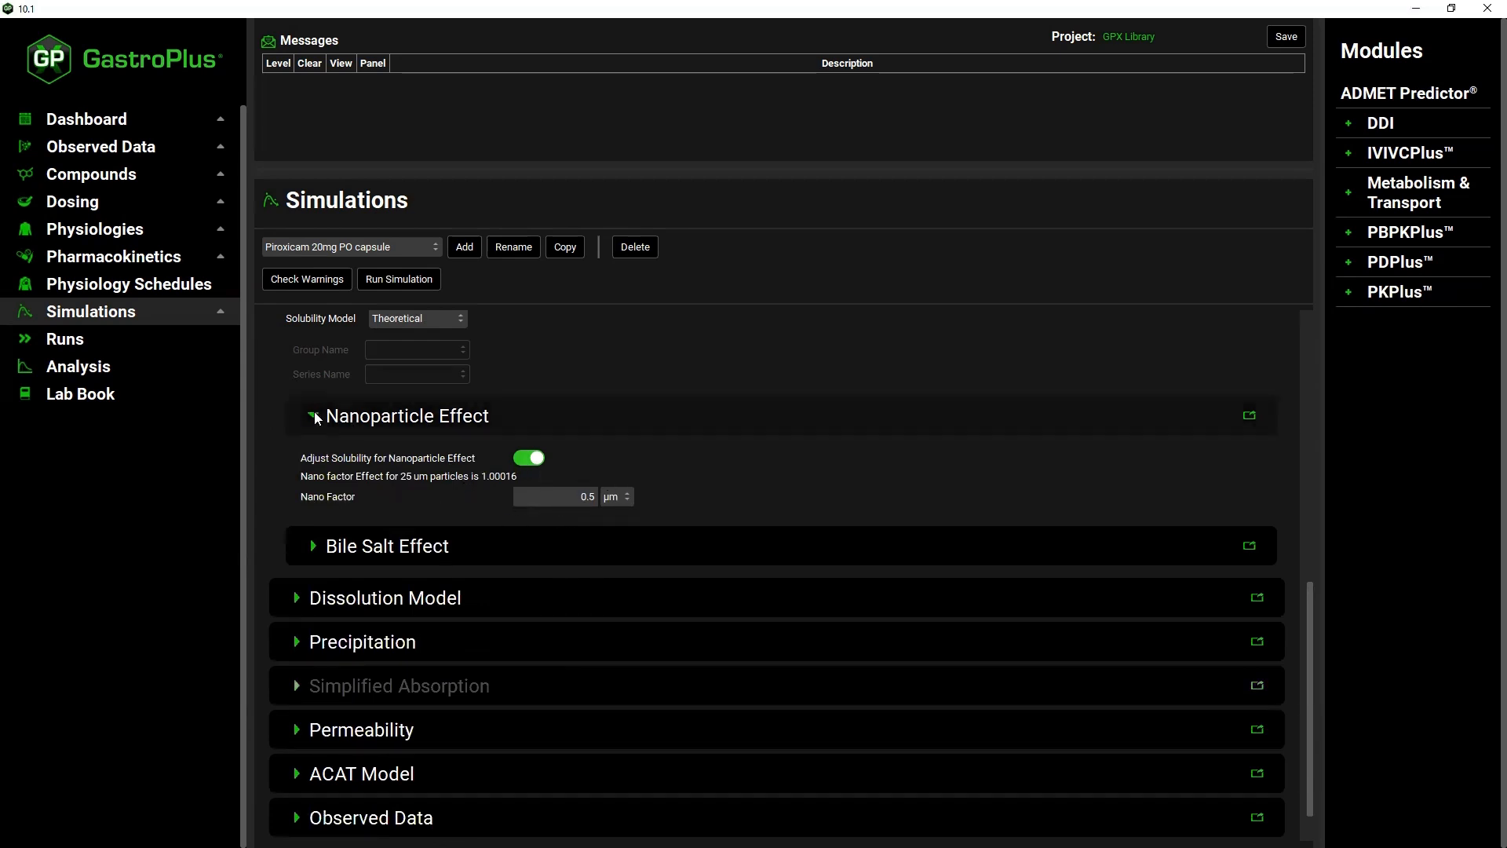
{"action": "left_click", "coordinate": [311, 541]}
{"action": "scroll", "coordinate": [779, 630], "scroll_direction": "down", "scroll_amount": 1}
{"action": "scroll", "coordinate": [779, 630], "scroll_direction": "down", "scroll_amount": 1}
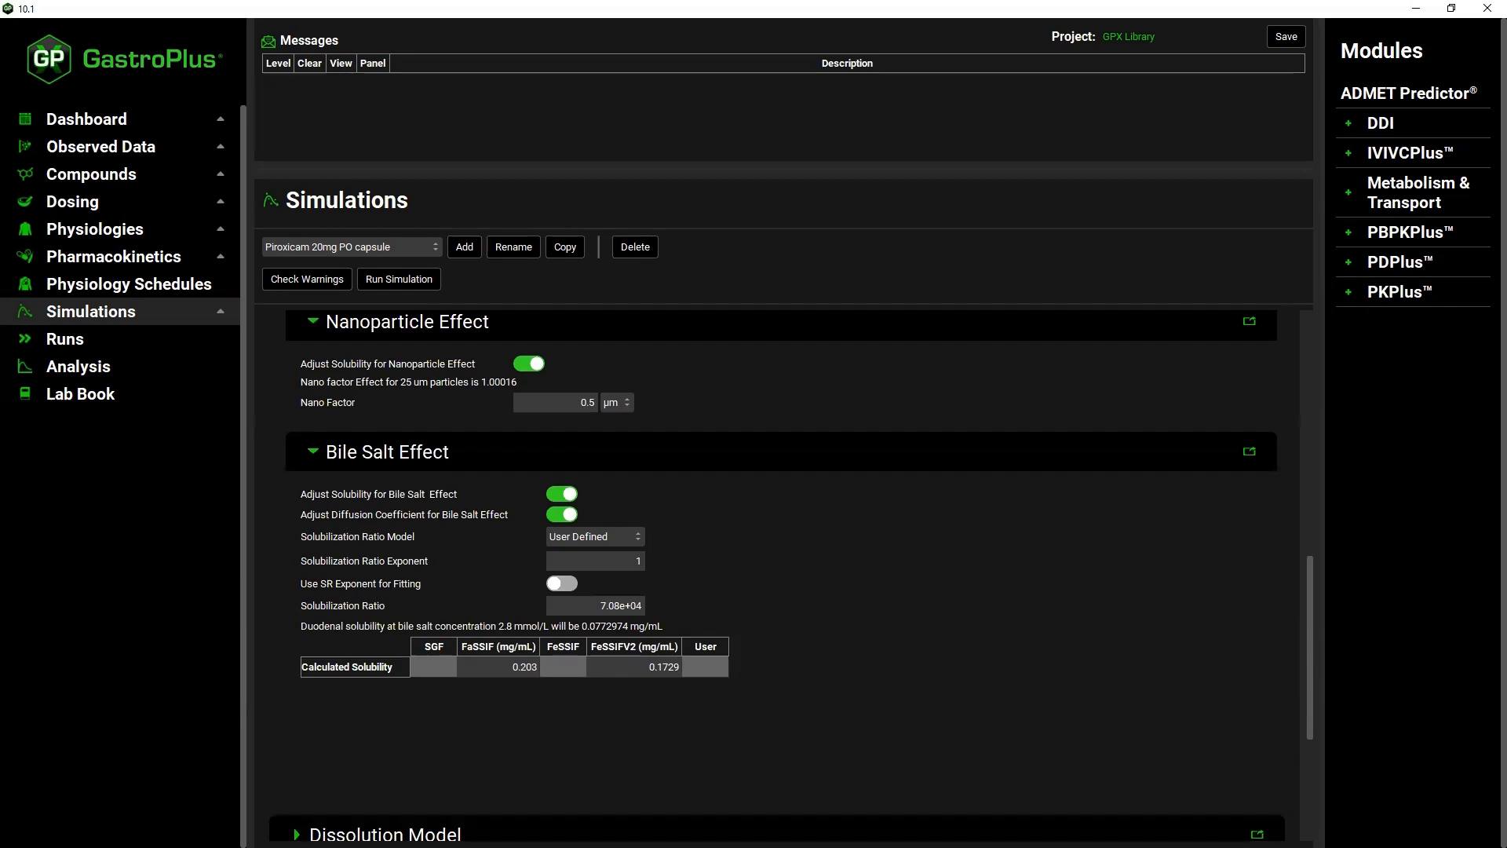
{"action": "key", "text": "alt+Tab"}
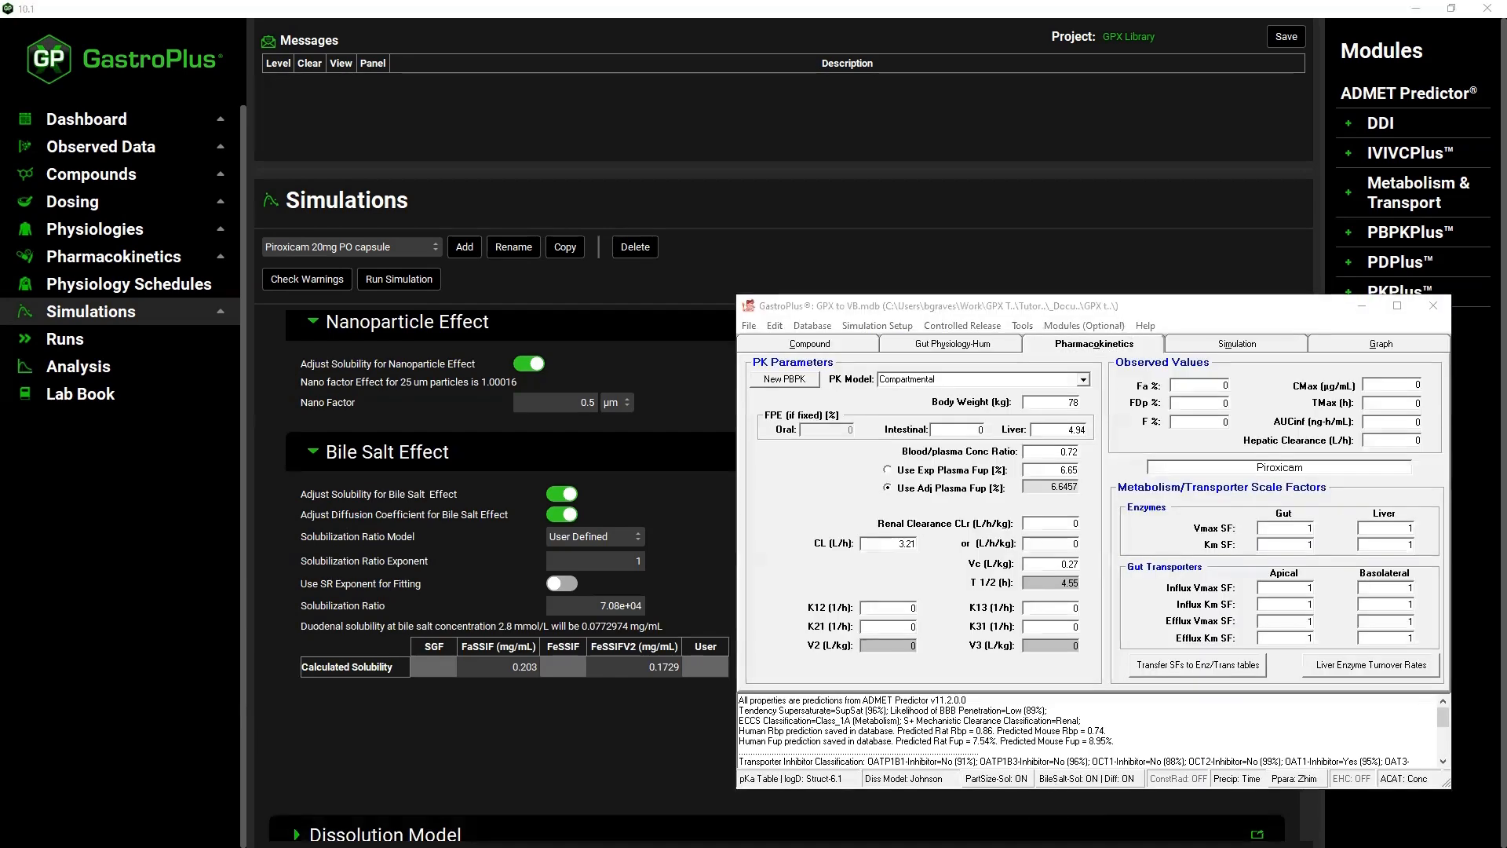
{"action": "key", "text": "alt+Tab"}
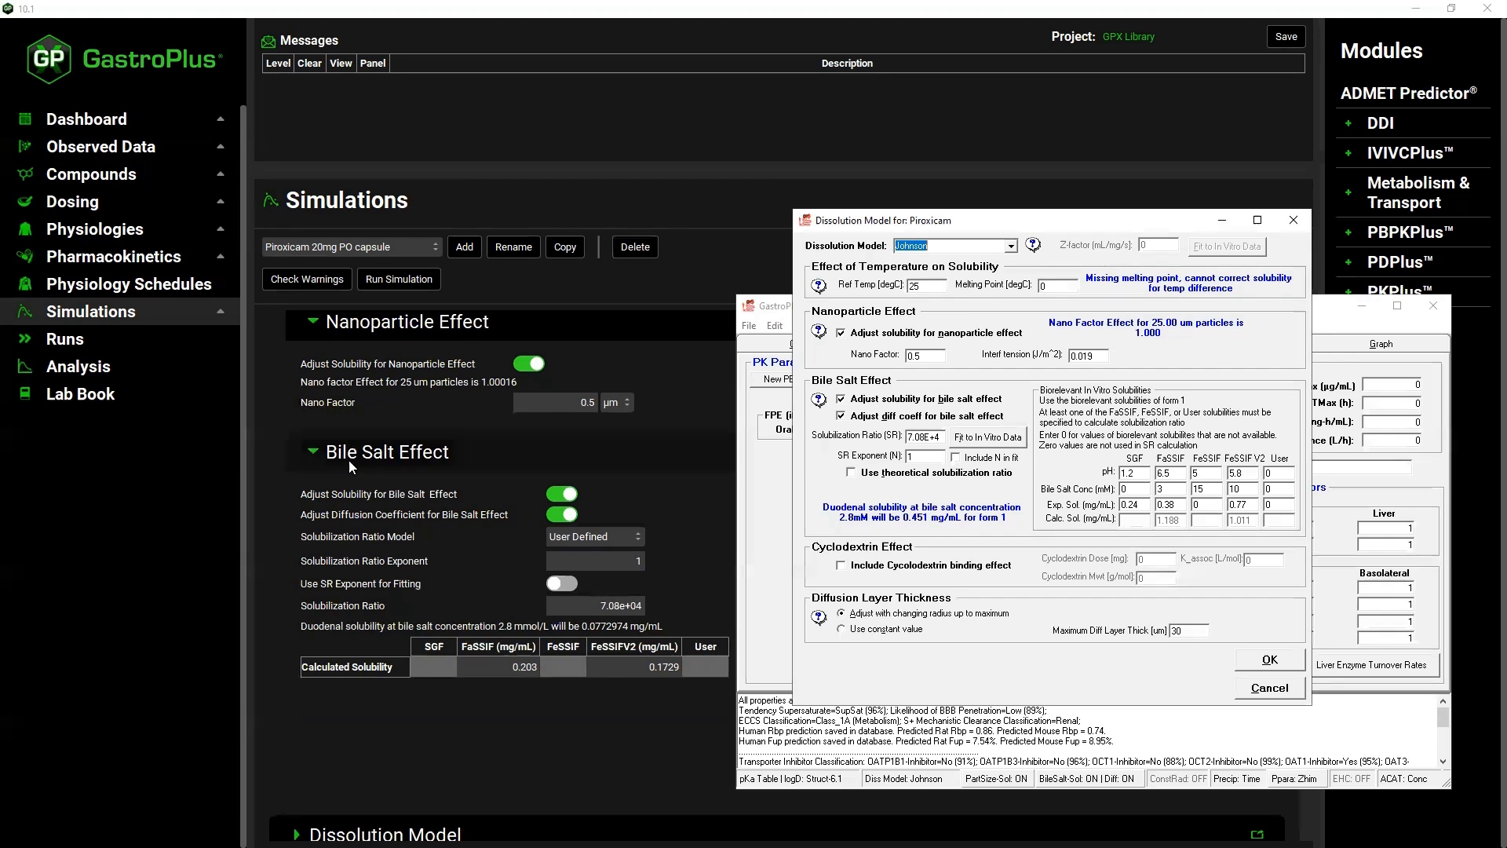
Collapse the solubility effect sections and examine the simulation's dissolution model and precipitation settings
{"action": "left_click", "coordinate": [314, 451]}
{"action": "left_click", "coordinate": [314, 451]}
{"action": "left_click", "coordinate": [321, 368]}
{"action": "left_click", "coordinate": [300, 543]}
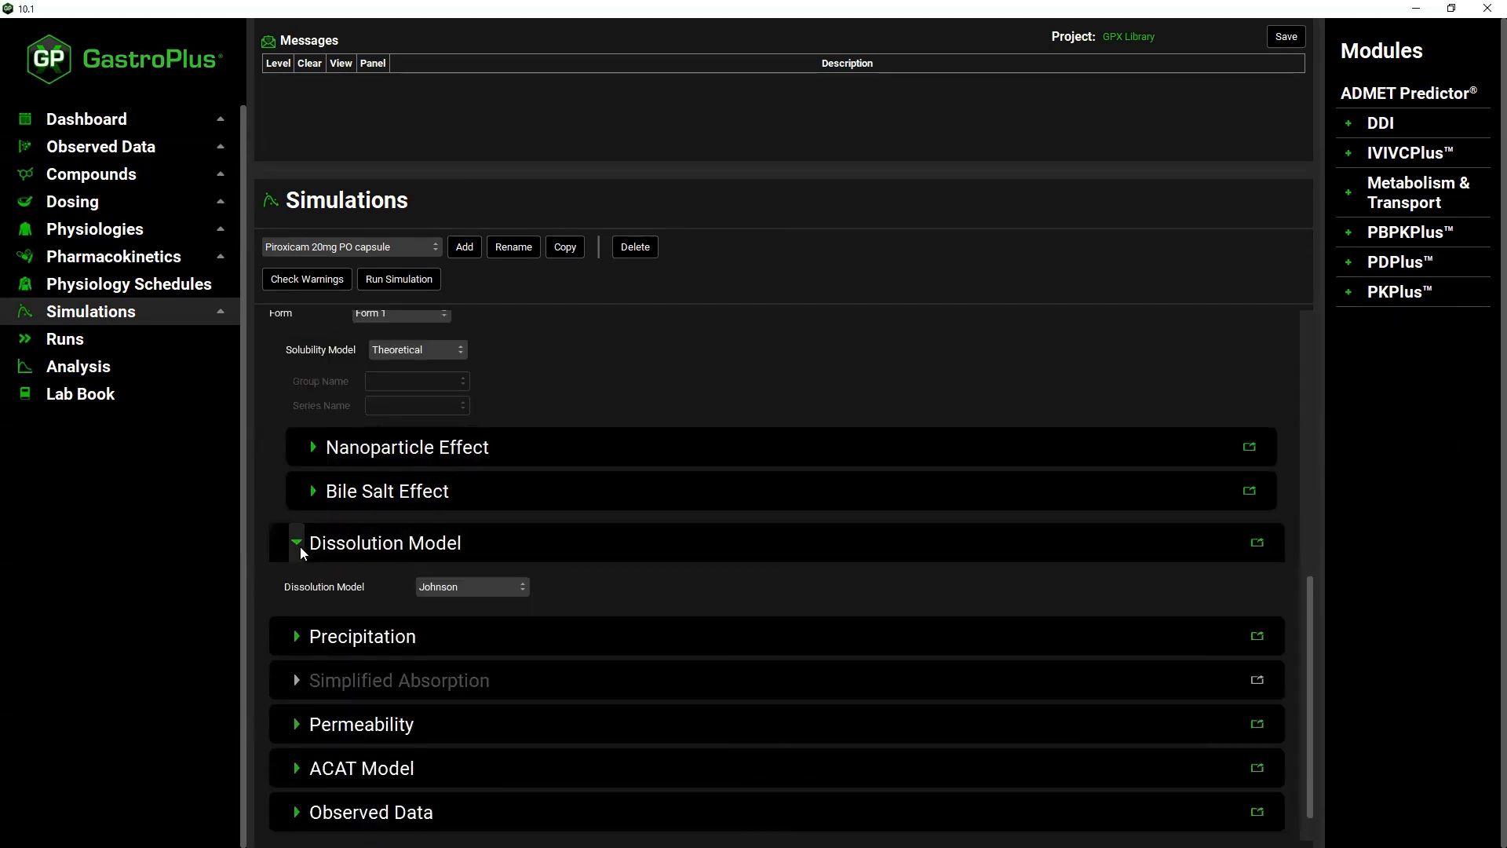
{"action": "left_click", "coordinate": [300, 546]}
{"action": "left_click", "coordinate": [297, 586]}
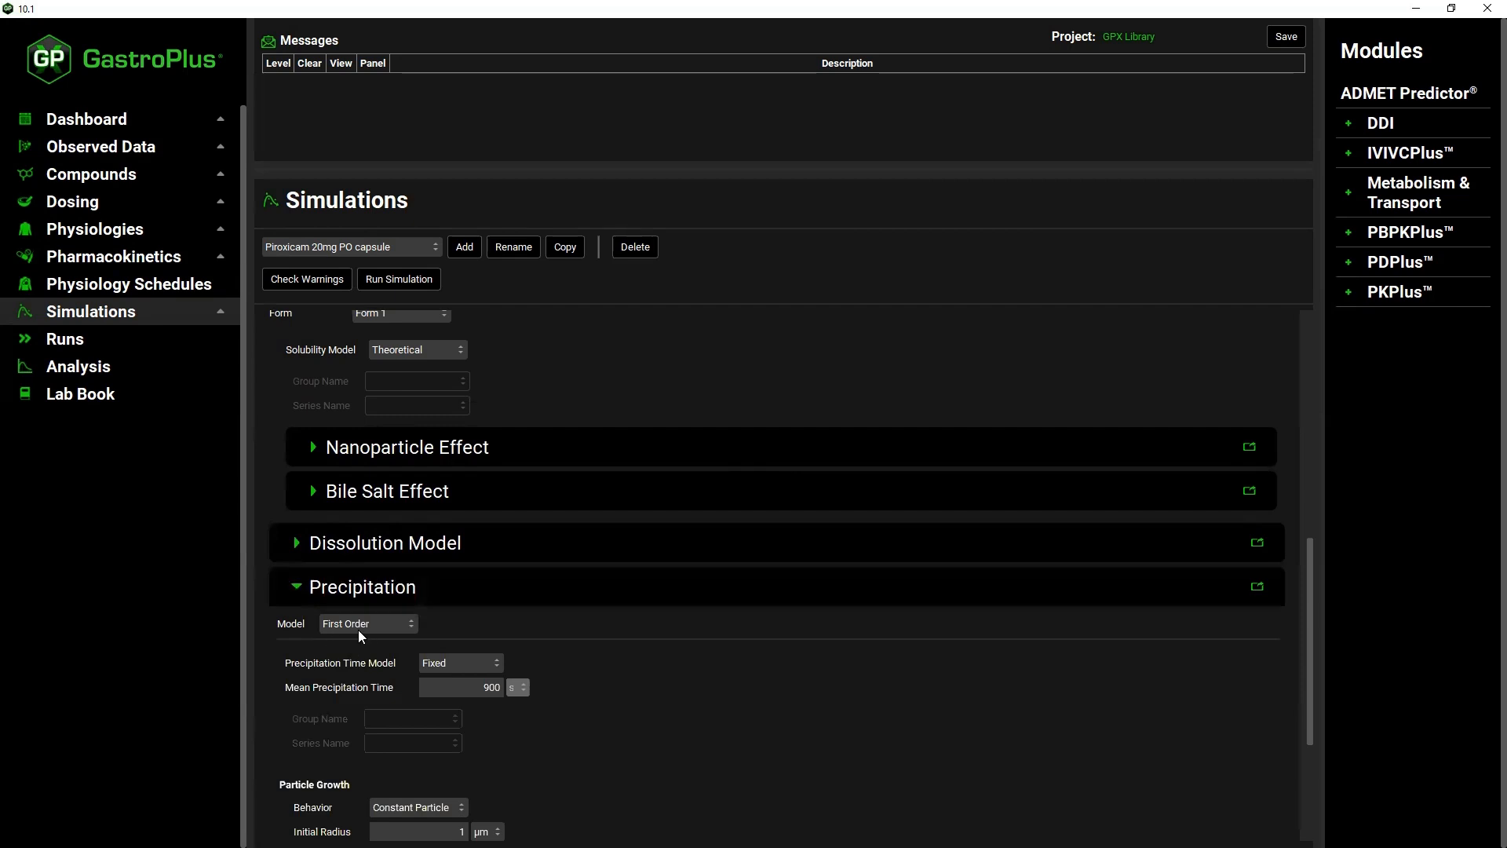
{"action": "scroll", "coordinate": [485, 714], "scroll_direction": "down", "scroll_amount": 1}
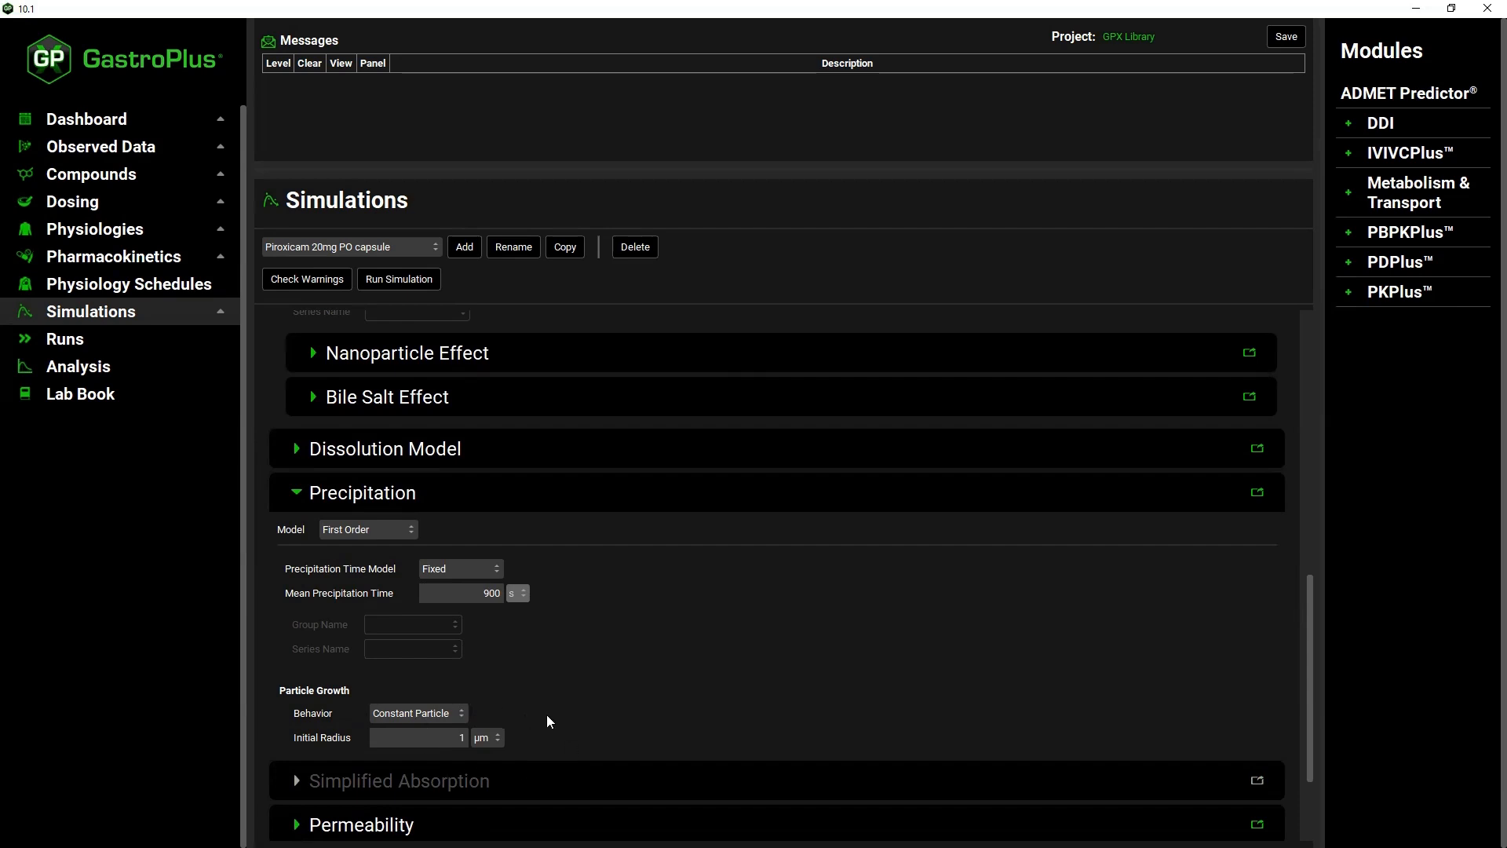
{"action": "left_click", "coordinate": [289, 493]}
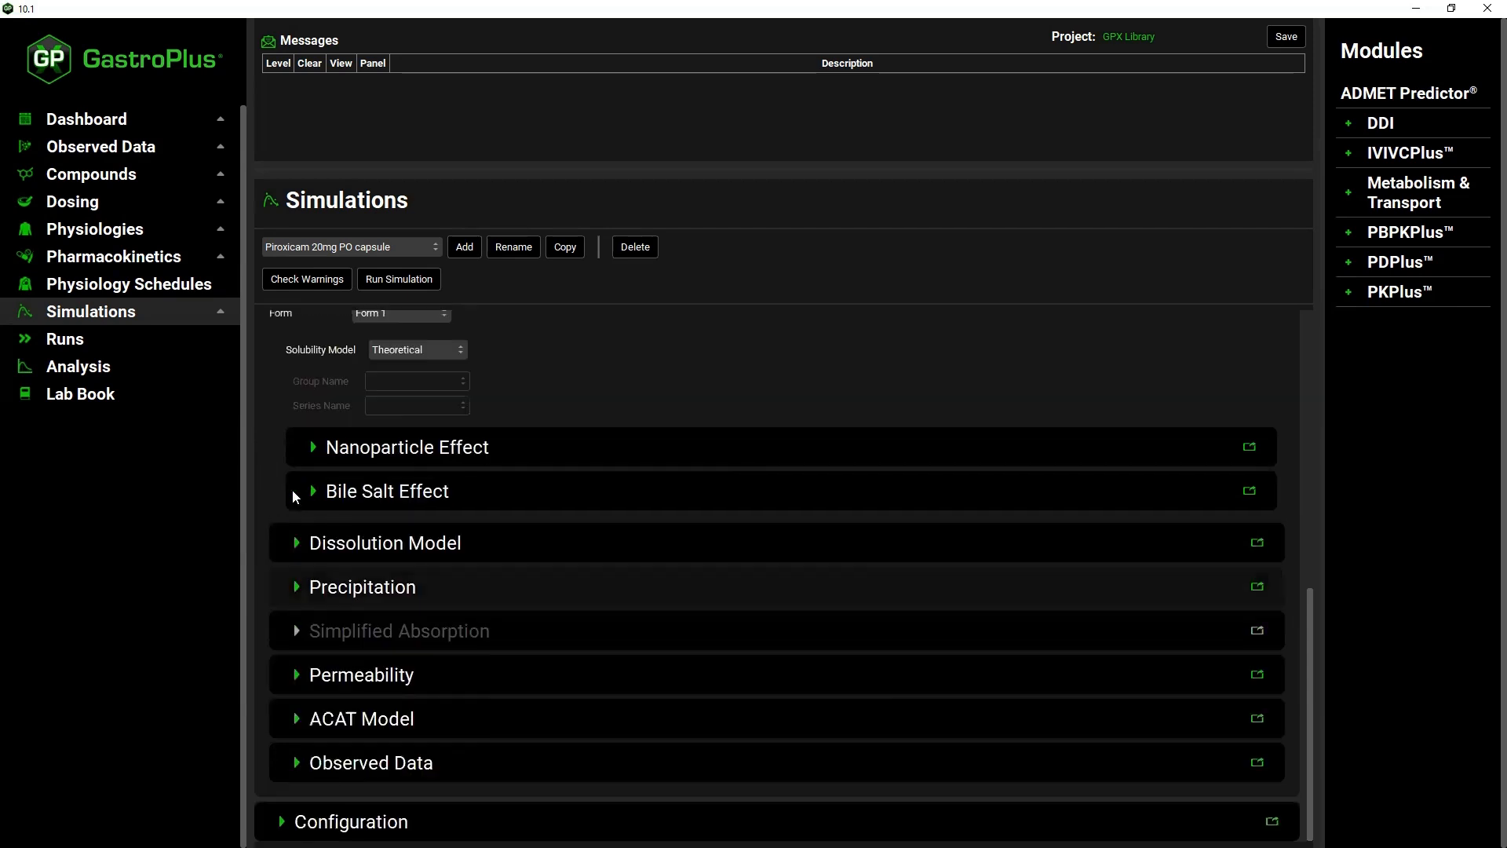
Examine the simulation's permeability settings, and confirm the Dissolution Model settings for Piroxicam in the GPX to VB database
{"action": "left_click", "coordinate": [299, 675]}
{"action": "scroll", "coordinate": [576, 655], "scroll_direction": "down", "scroll_amount": 3}
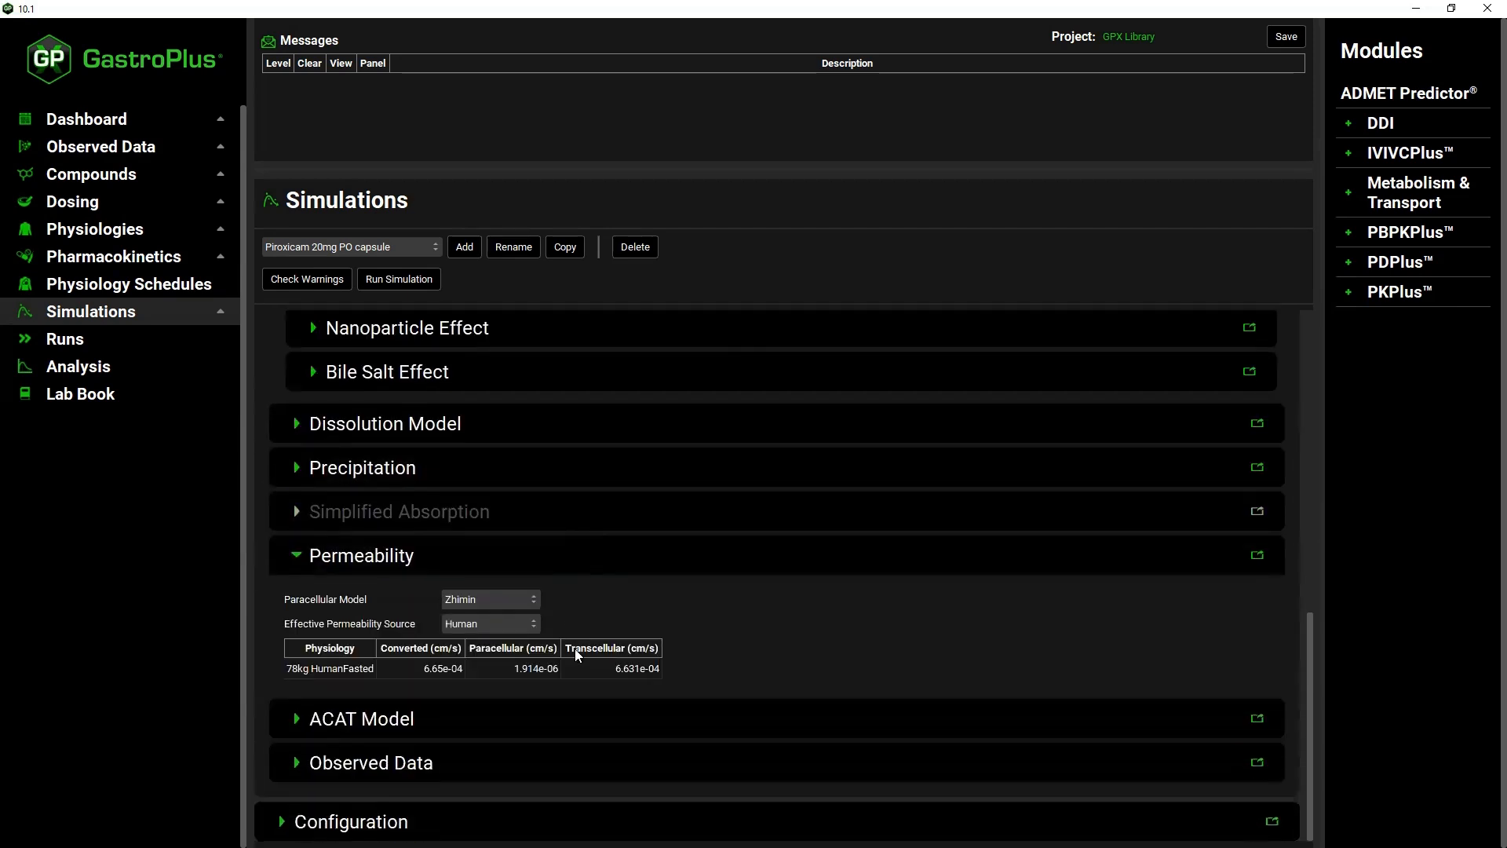
{"action": "key", "text": "alt+Tab"}
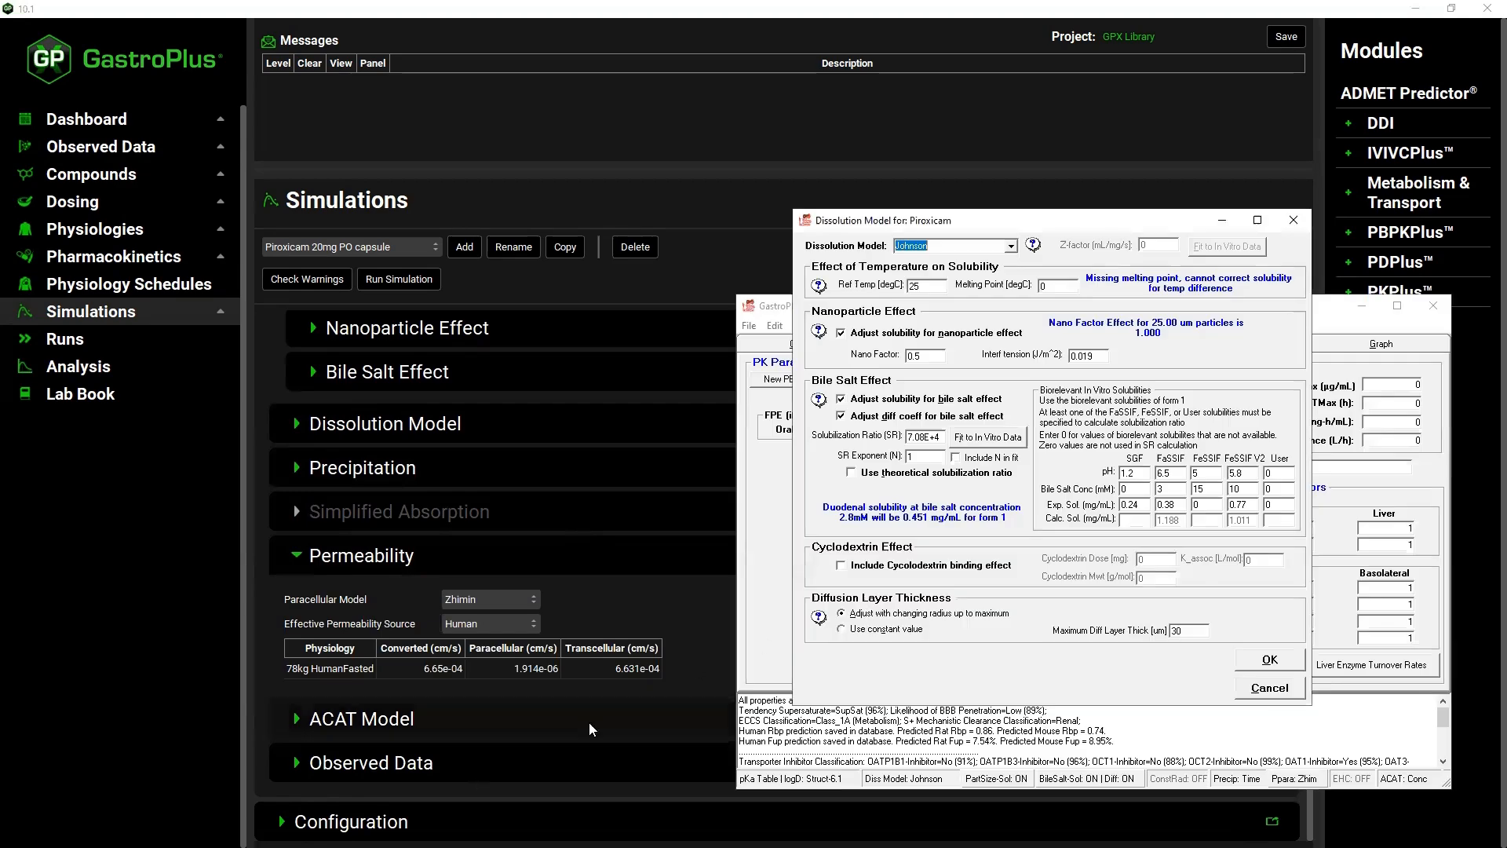
{"action": "left_click", "coordinate": [1267, 666]}
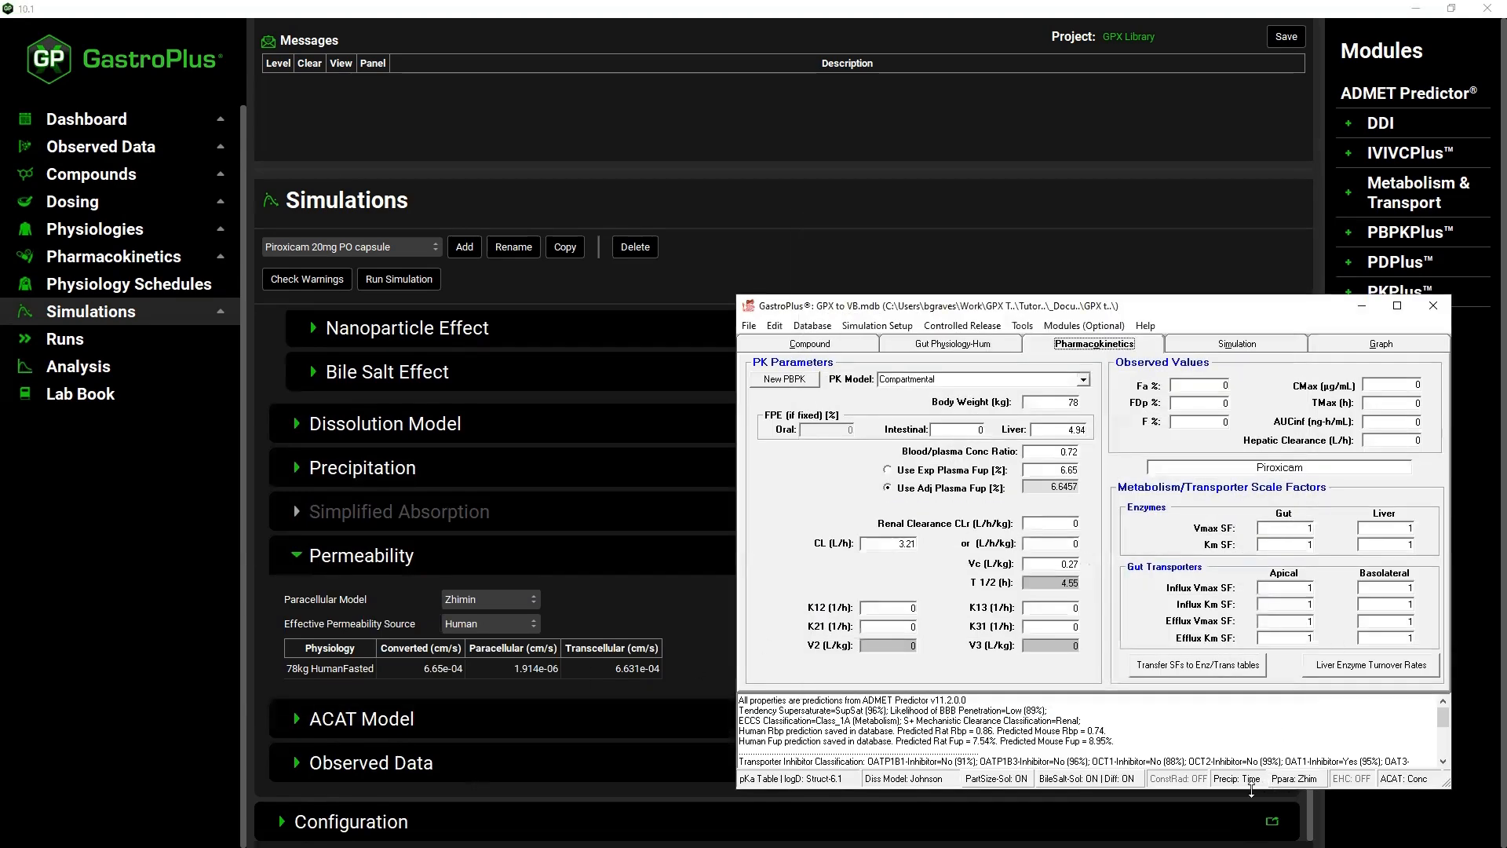
Check Piroxicam's effective permeability in the GPX to VB database, and examine the simulation's ACAT Model settings
{"action": "left_click", "coordinate": [812, 347]}
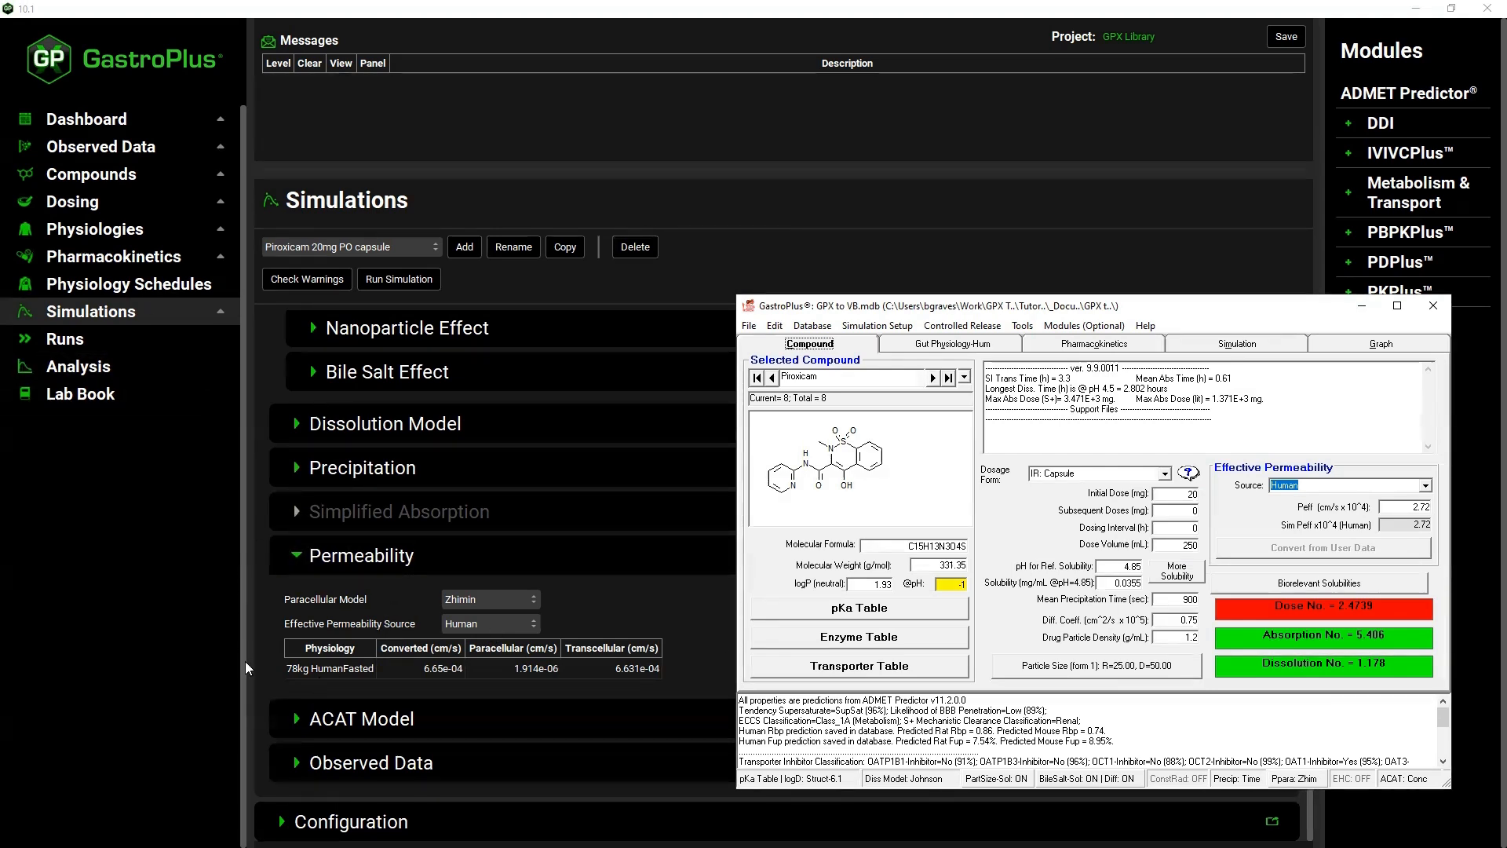
{"action": "left_click", "coordinate": [297, 721]}
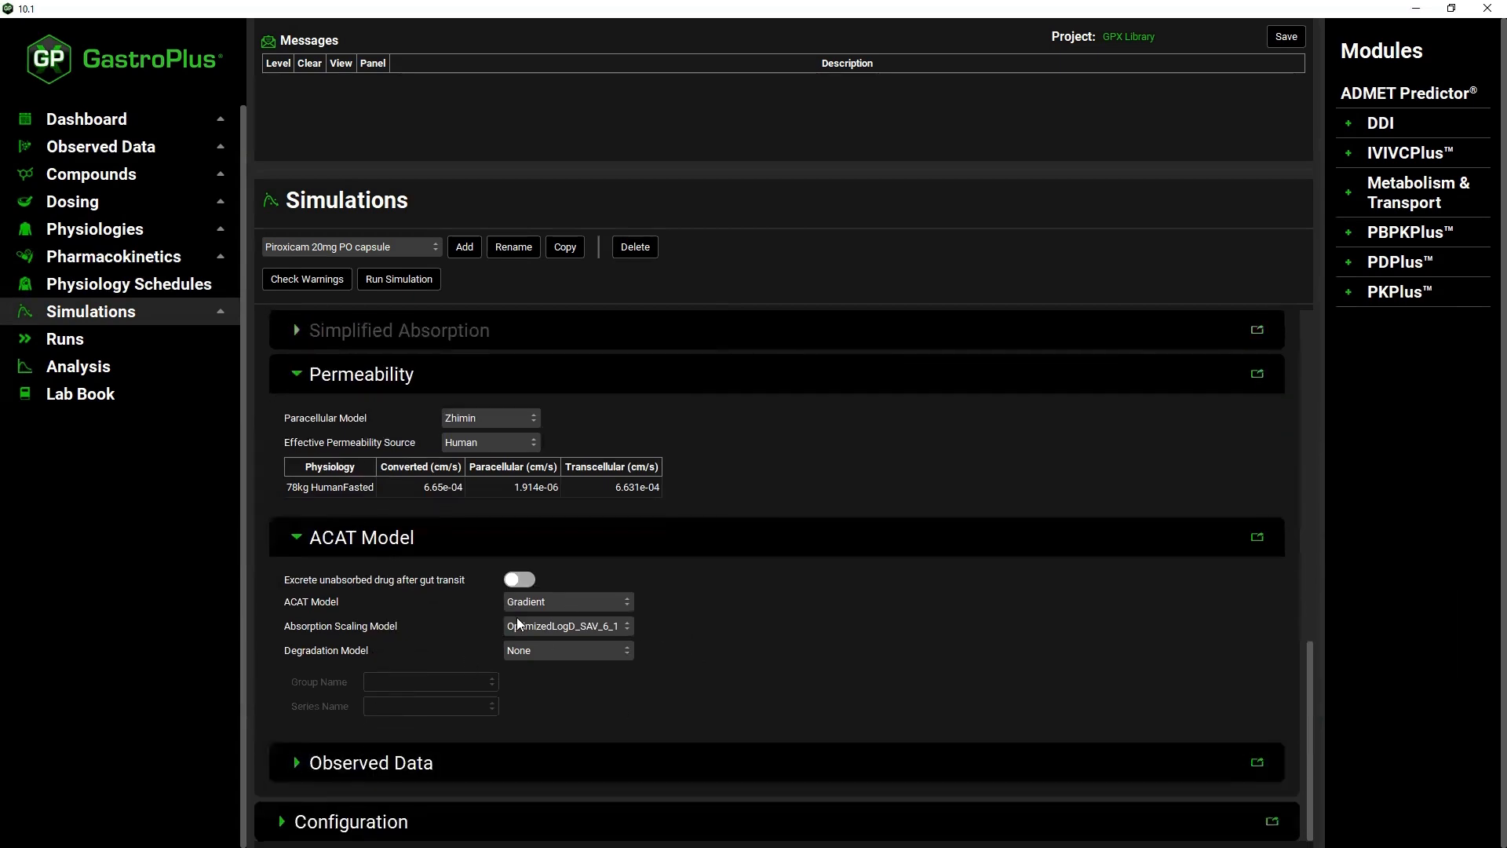
{"action": "left_click", "coordinate": [295, 537]}
Examine the simulation's Observed Data settings, and compare its configured simulation length with Piroxicam's simulation length in the GPX to VB database
{"action": "left_click", "coordinate": [312, 762]}
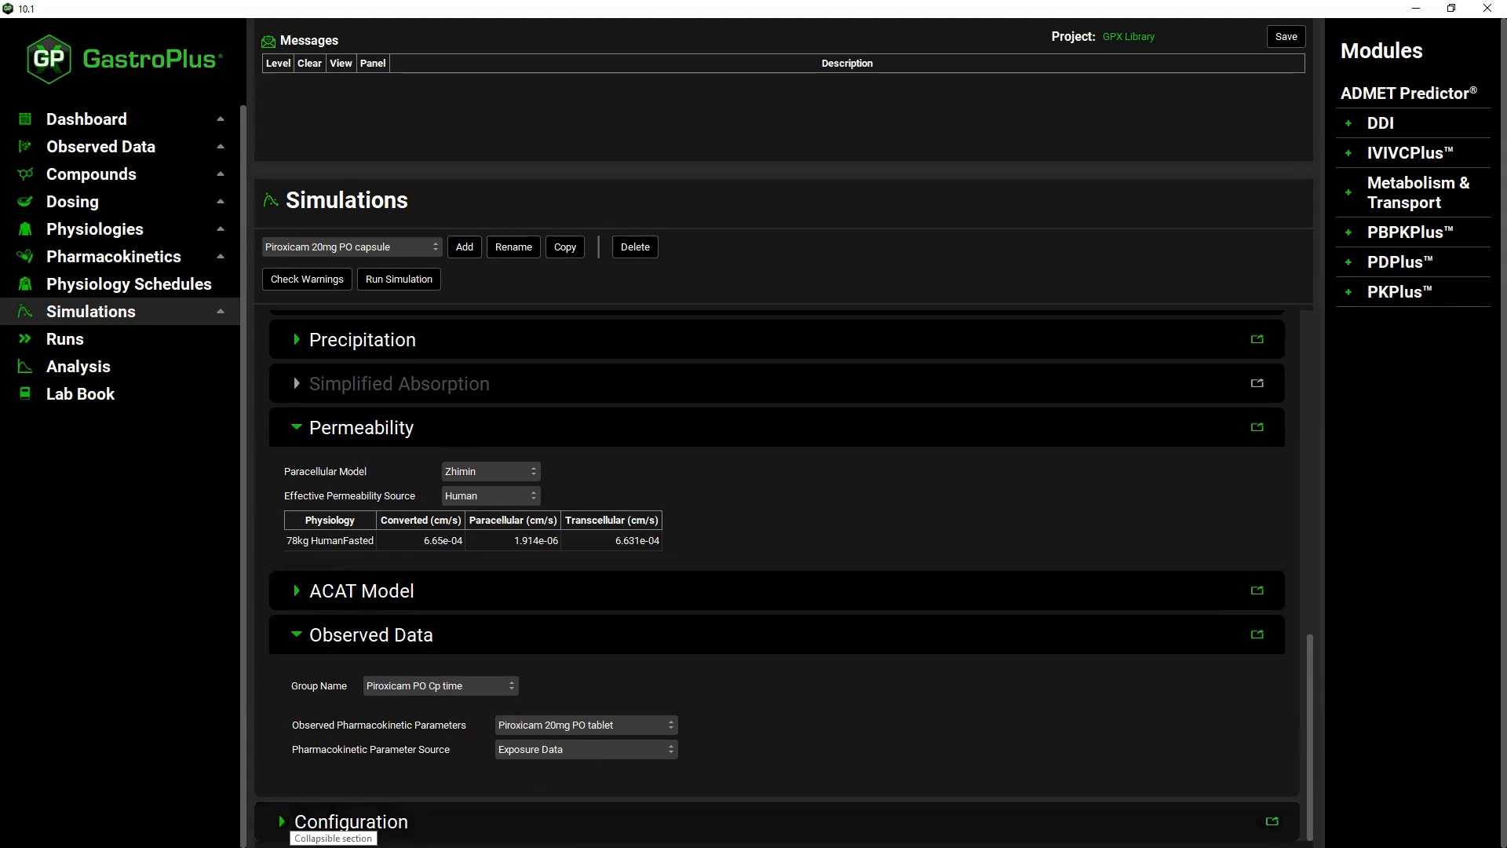
{"action": "left_click", "coordinate": [314, 822]}
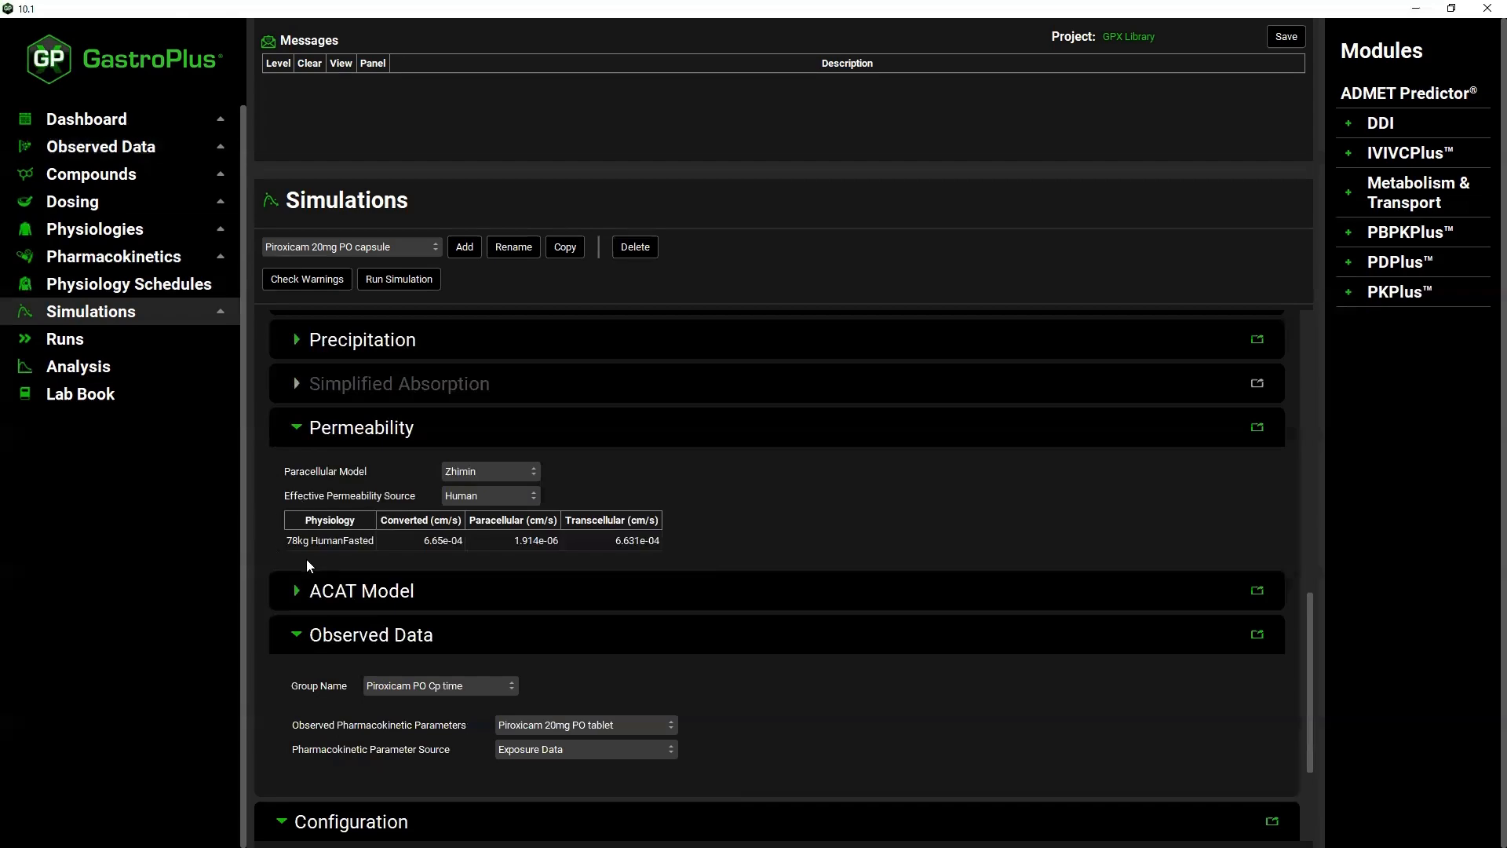
{"action": "scroll", "coordinate": [349, 573], "scroll_direction": "down", "scroll_amount": 3}
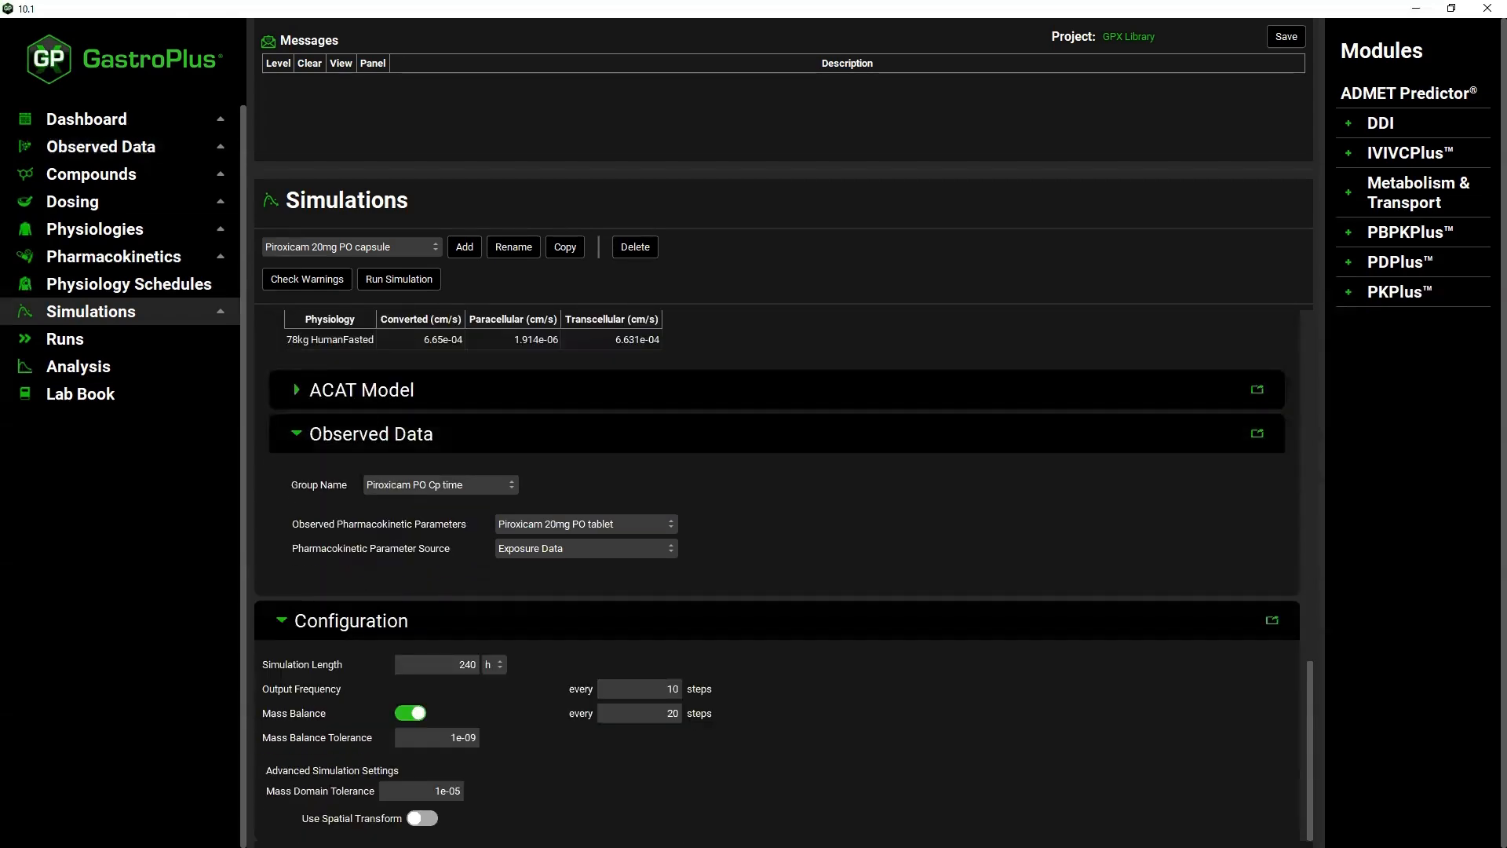
{"action": "key", "text": "alt+Tab"}
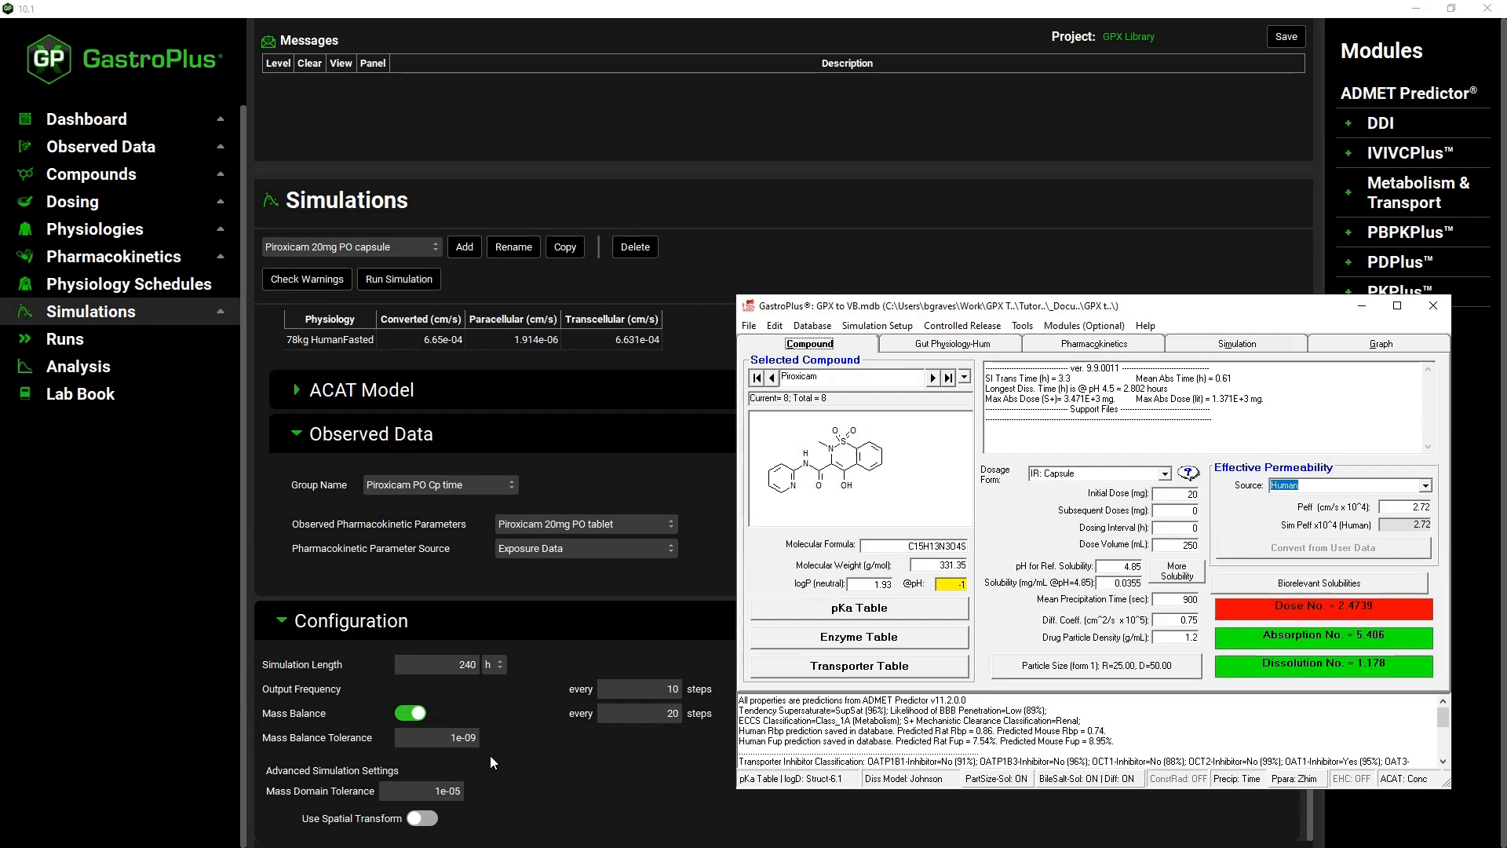
{"action": "left_click", "coordinate": [1205, 348]}
{"action": "left_click", "coordinate": [1026, 457]}
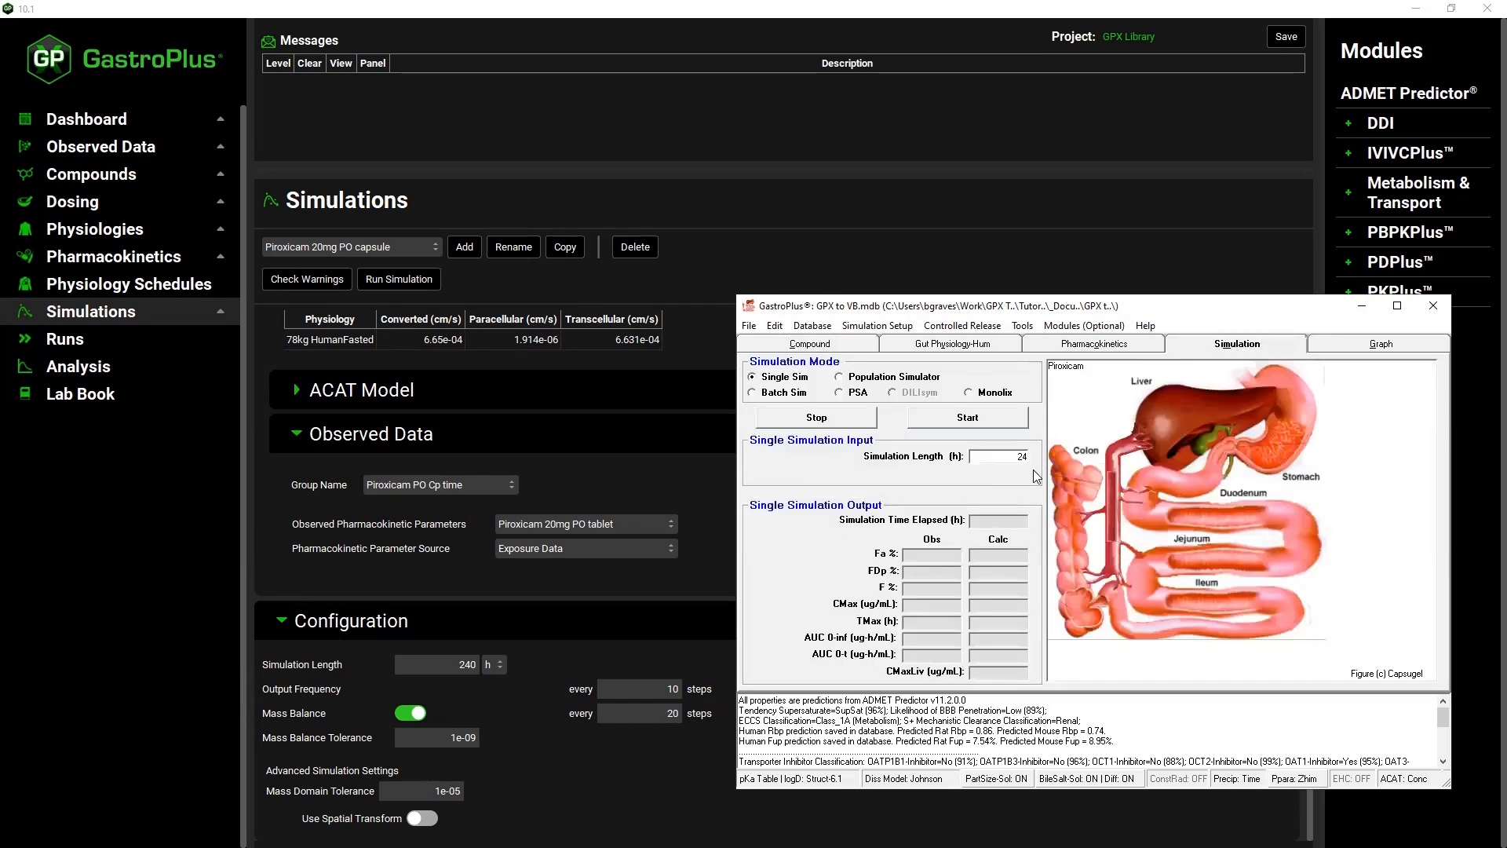
{"action": "left_click", "coordinate": [832, 350]}
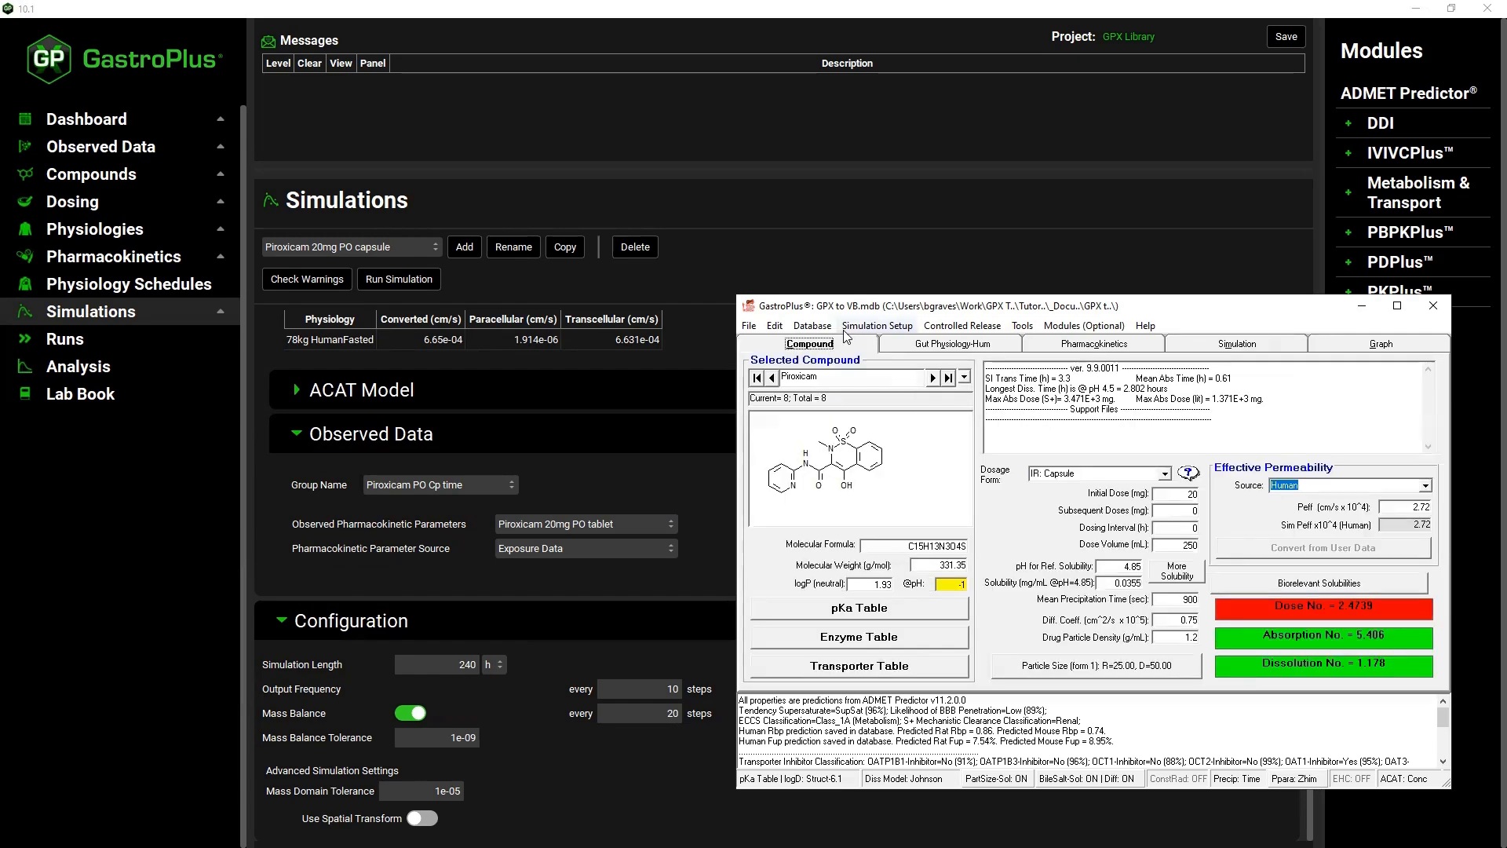
Copy the Piroxicam Exposure Plasma concentration-time data from the Observed Data plot to the clipboard
{"action": "left_click", "coordinate": [99, 149]}
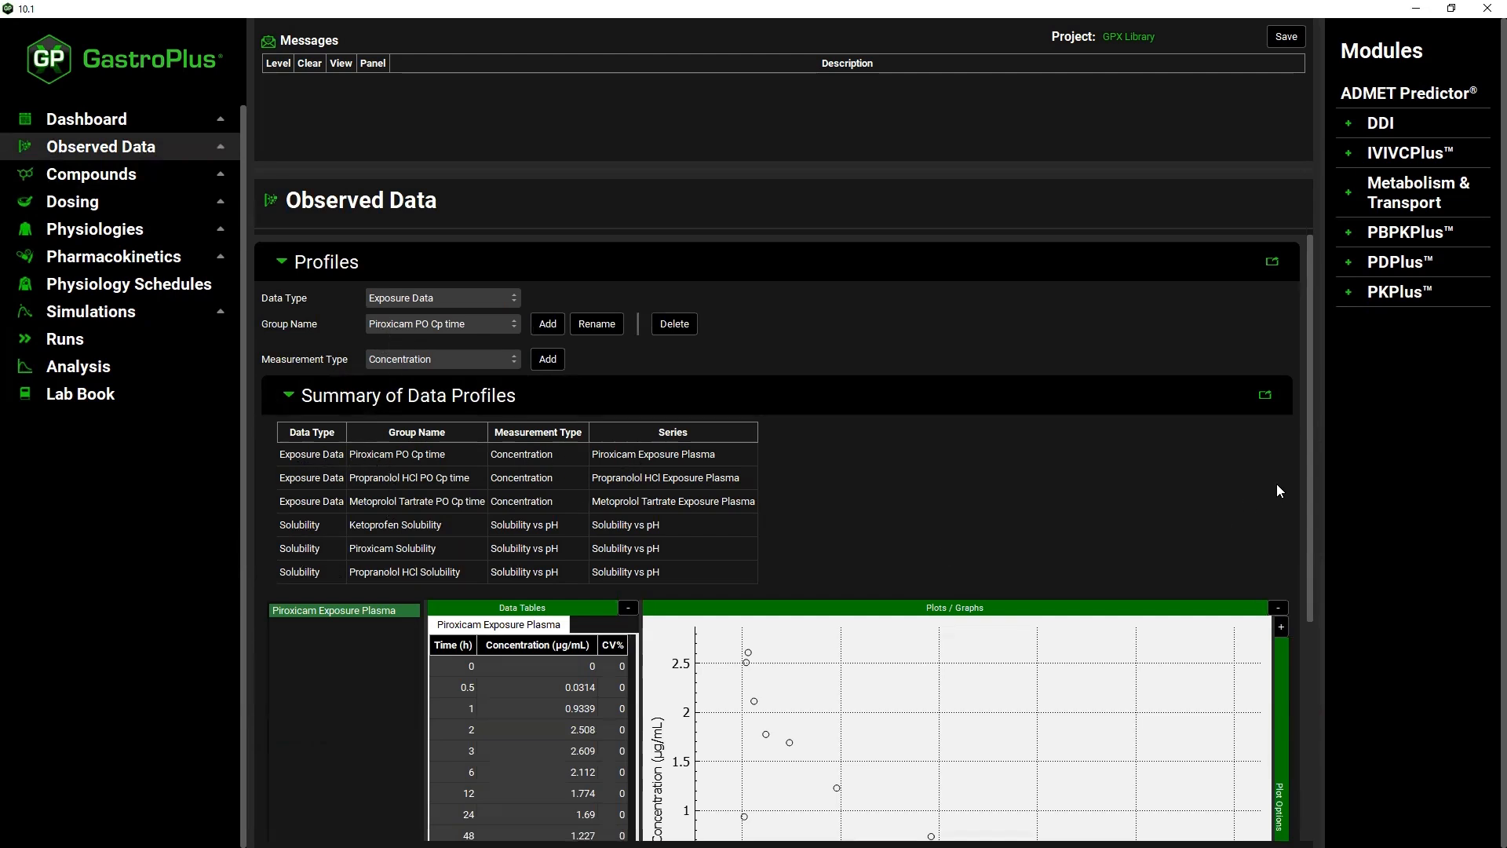
{"action": "left_click_drag", "start_coordinate": [1307, 417], "coordinate": [1334, 501]}
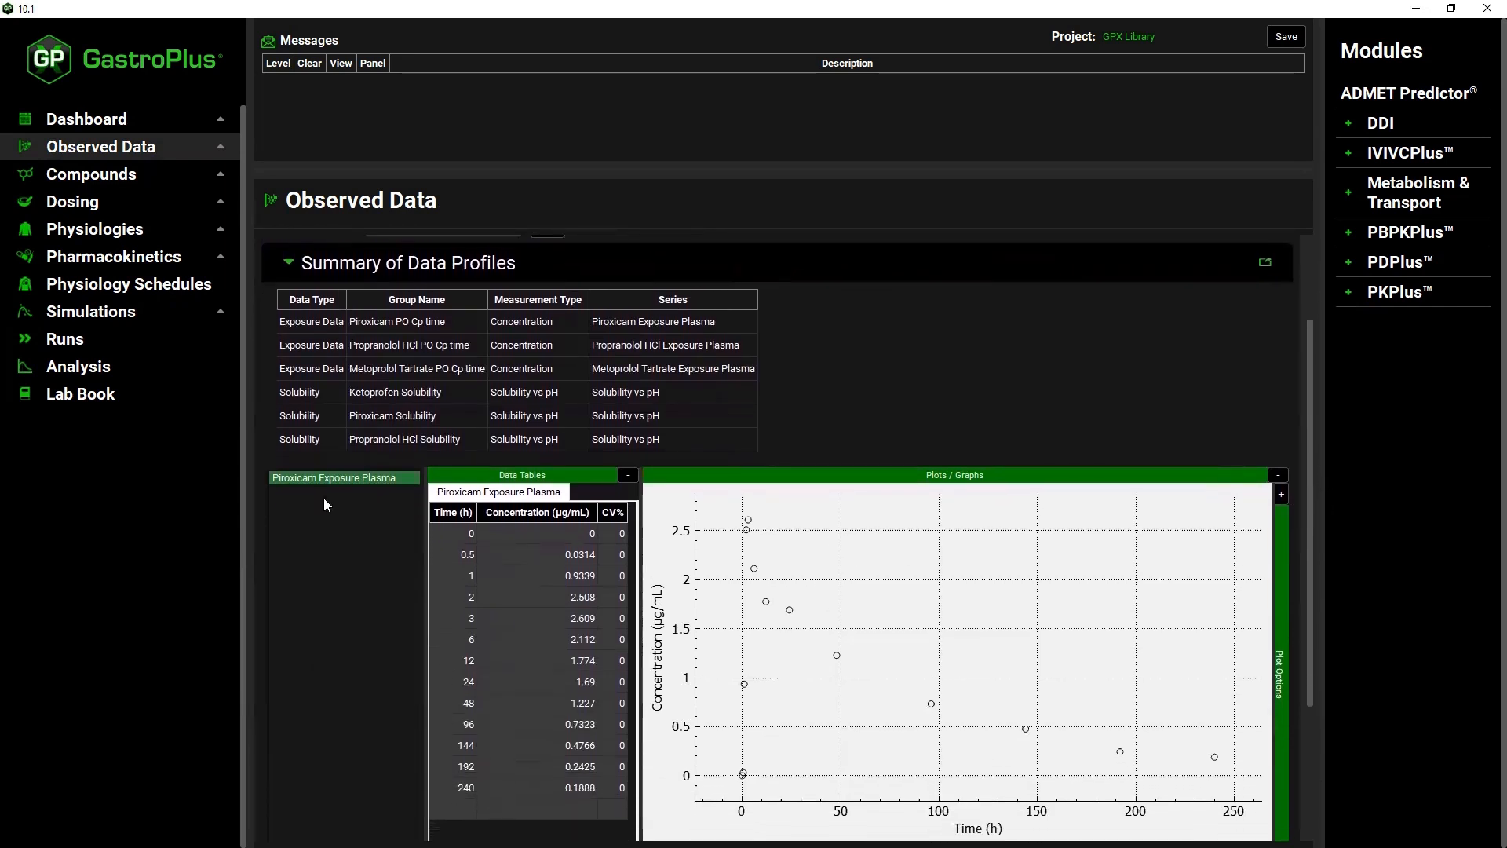
{"action": "left_click", "coordinate": [291, 481]}
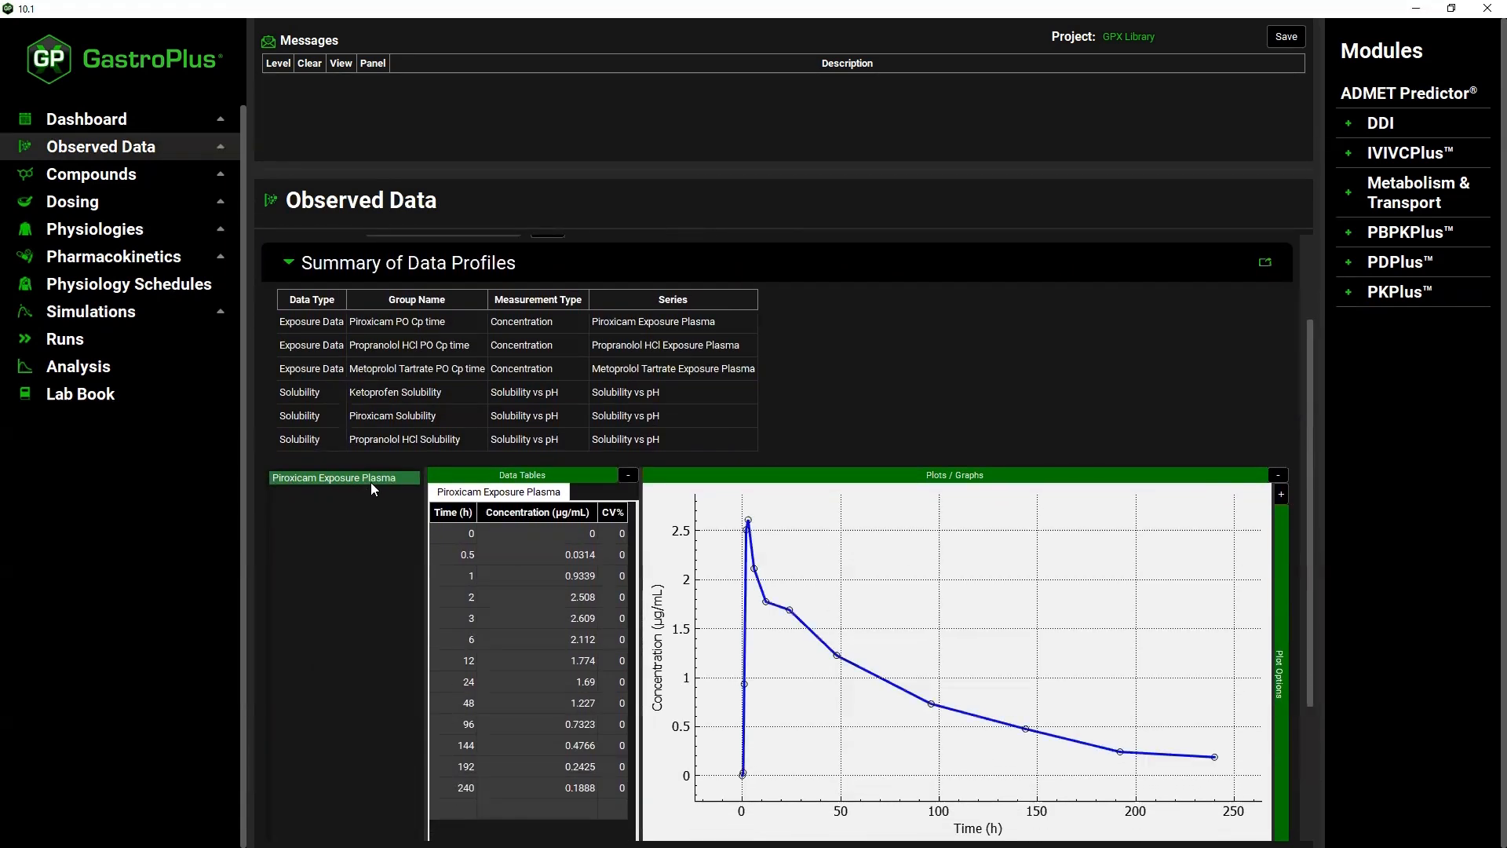
{"action": "right_click", "coordinate": [553, 572]}
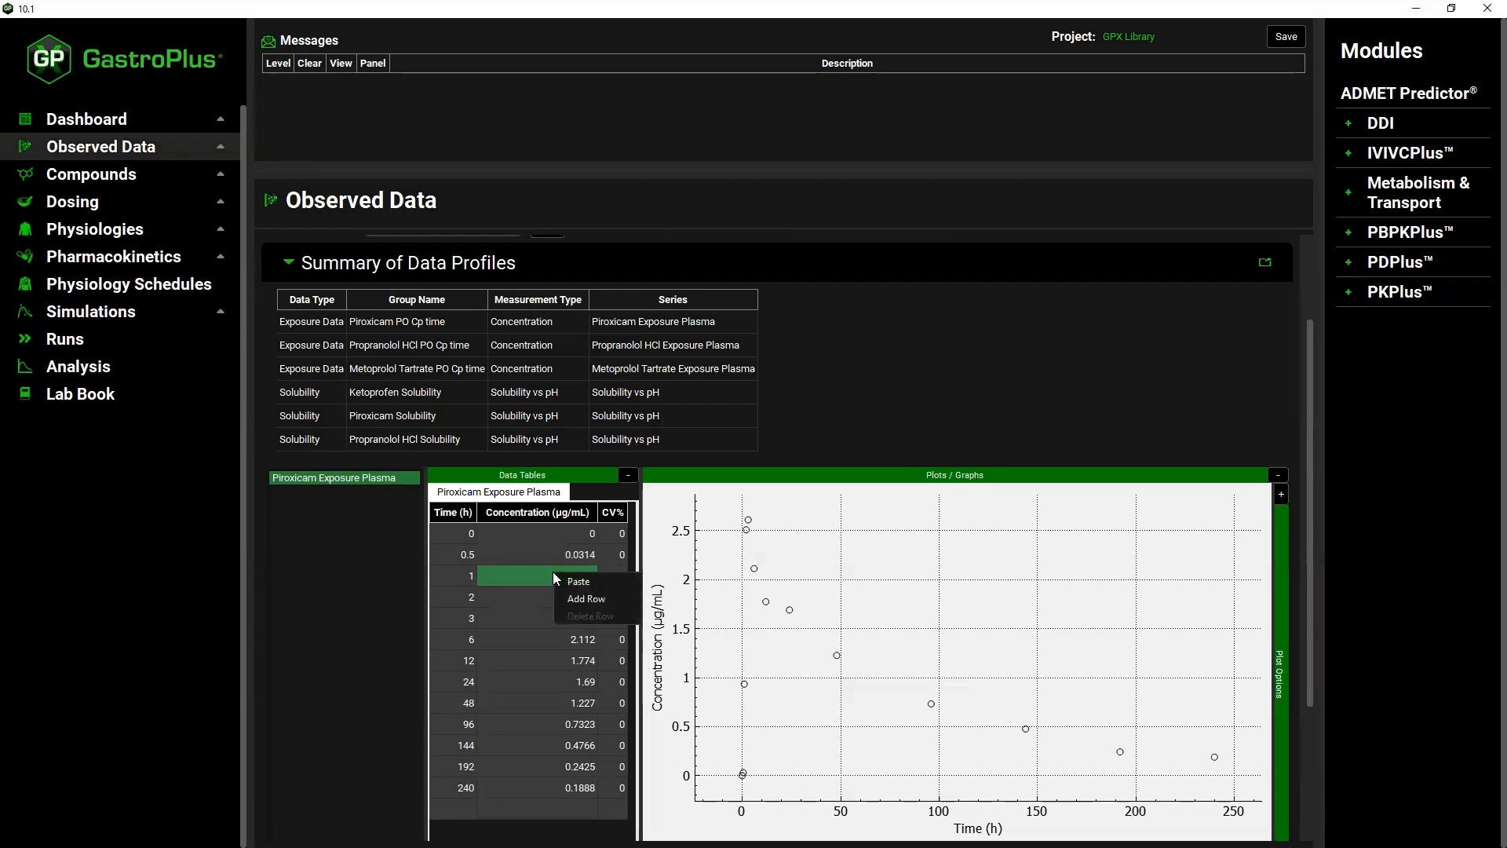
{"action": "right_click", "coordinate": [963, 540]}
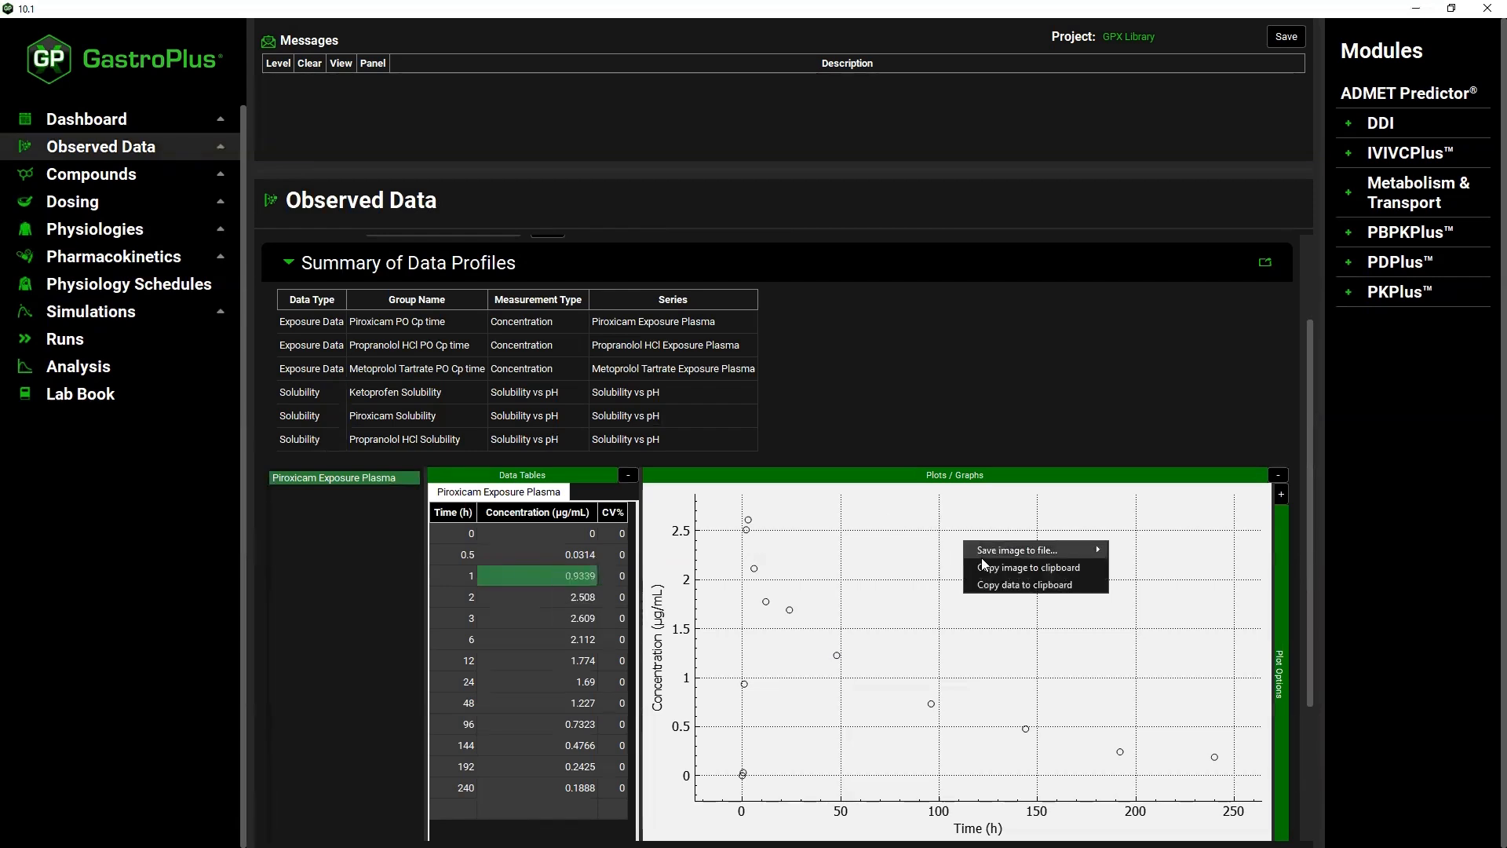
{"action": "left_click", "coordinate": [1029, 588]}
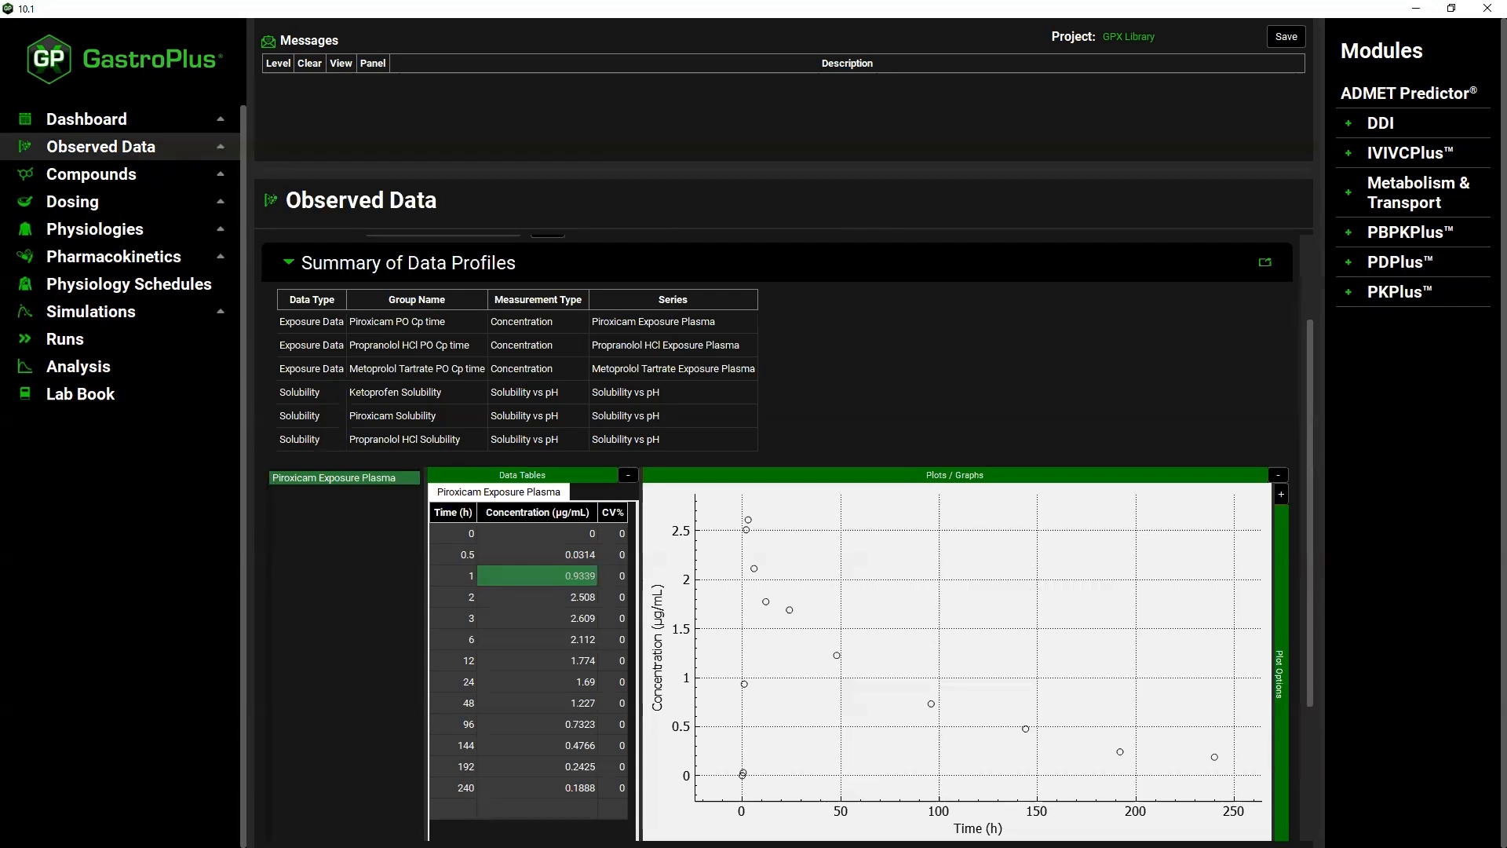
Paste the exposure data into the empty Sheet2 in Excel, and copy only the time and concentration values in A3:B15
{"action": "key", "text": "alt+Tab"}
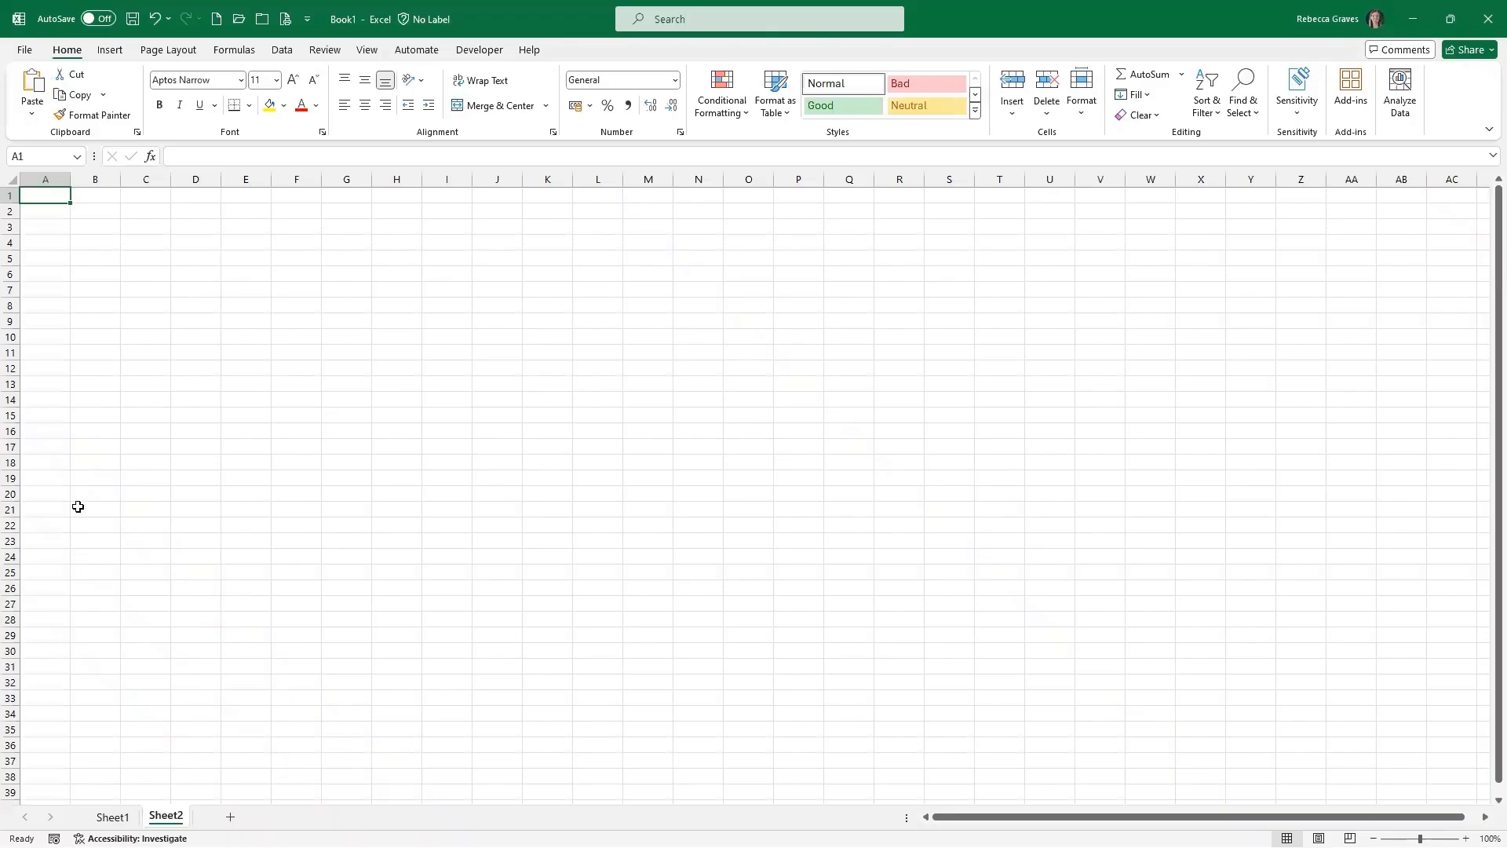
{"action": "left_click", "coordinate": [33, 86]}
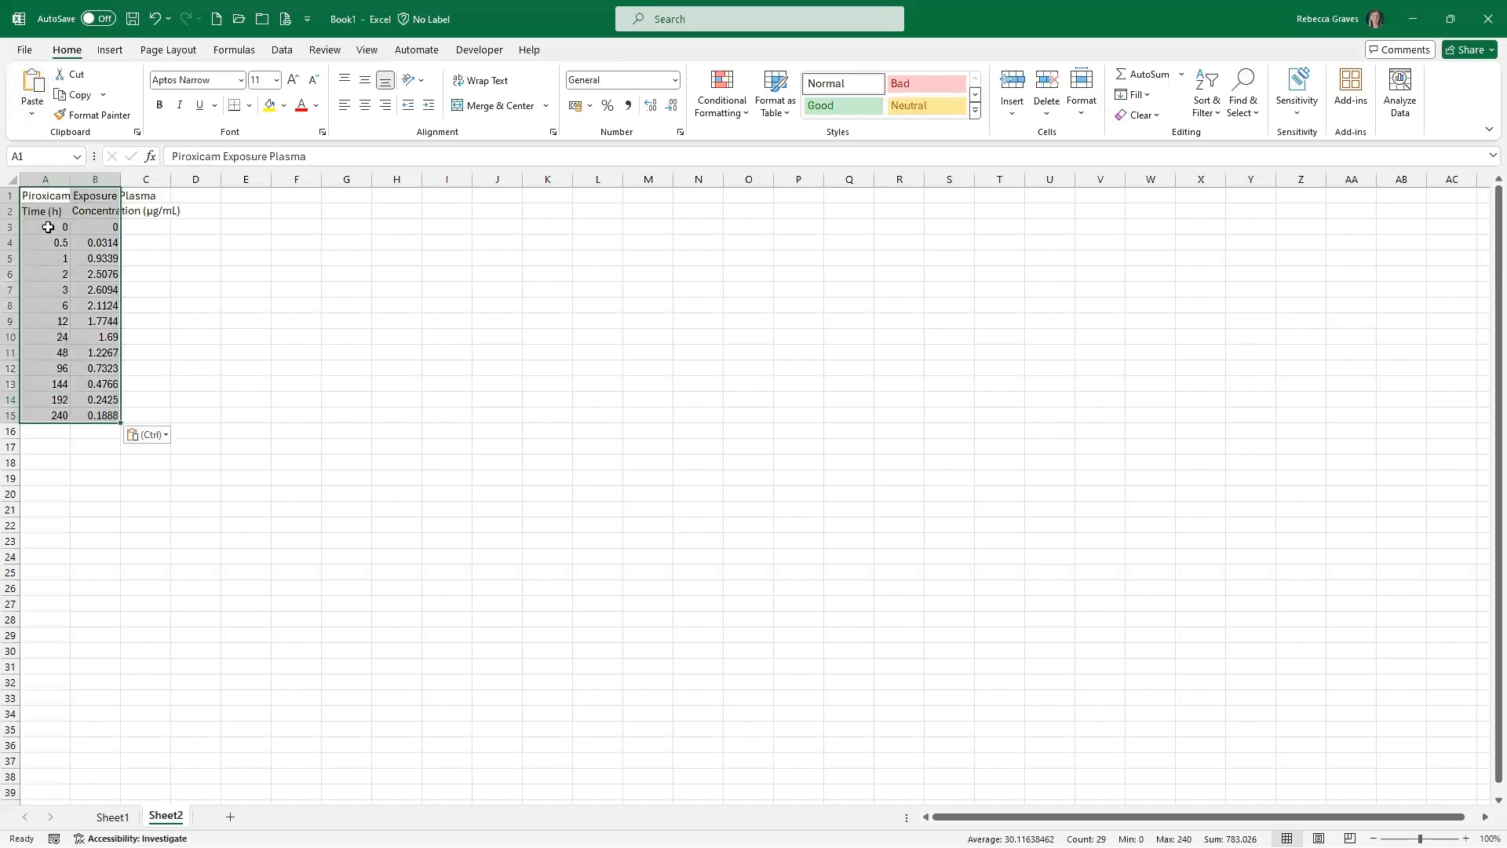
{"action": "left_click_drag", "start_coordinate": [49, 229], "coordinate": [94, 412]}
{"action": "right_click", "coordinate": [94, 412]}
{"action": "left_click", "coordinate": [120, 392]}
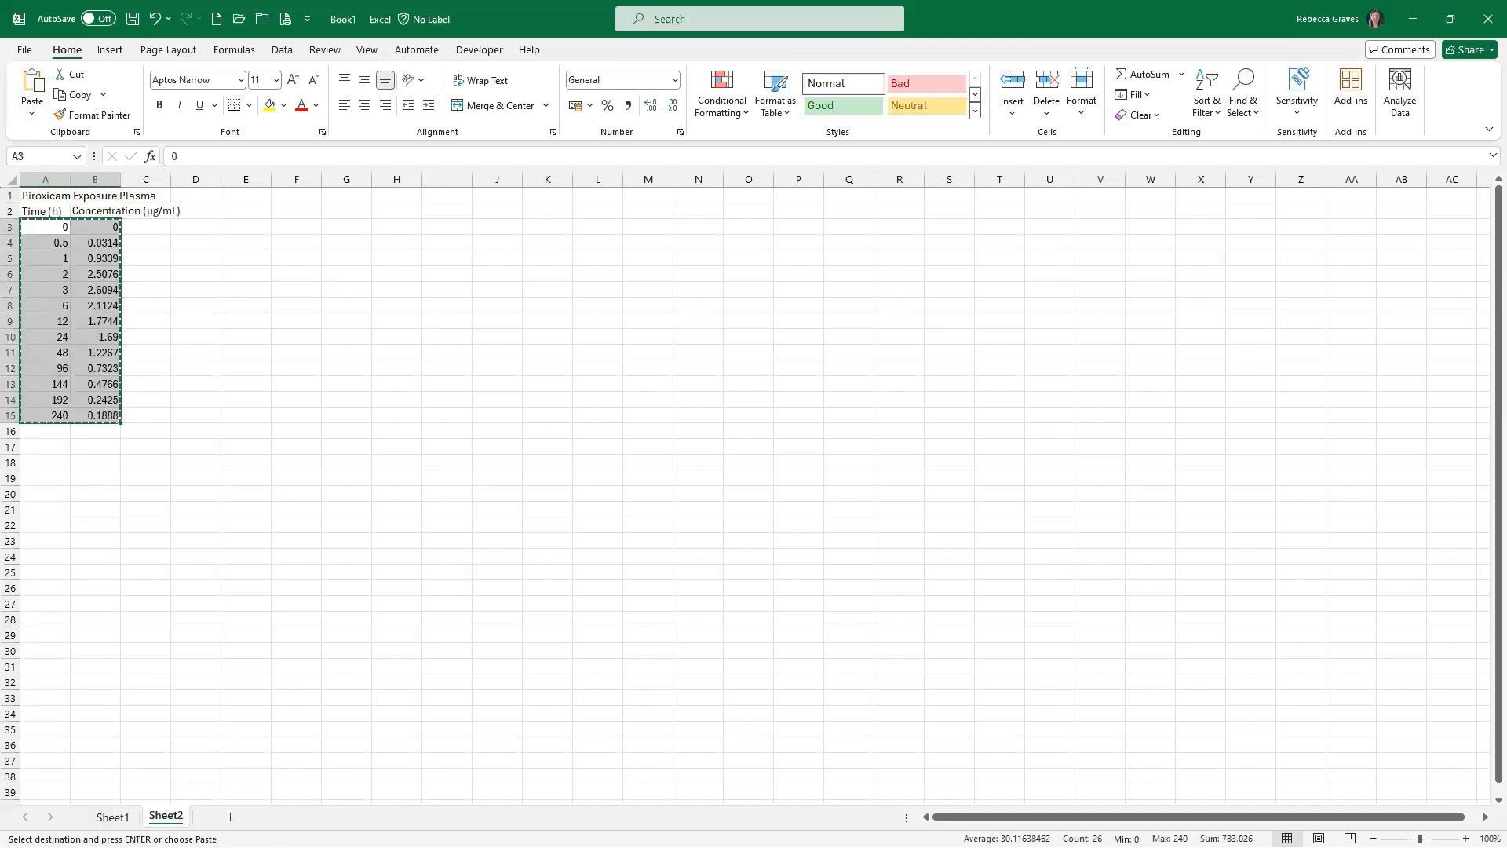
In GastroPlus 9.9, paste the values into an other dosage forms (.opd) plasma data table, with comments giving dose 20 mg and body weight 78 kg
{"action": "key", "text": "alt+Tab"}
{"action": "left_click", "coordinate": [749, 326]}
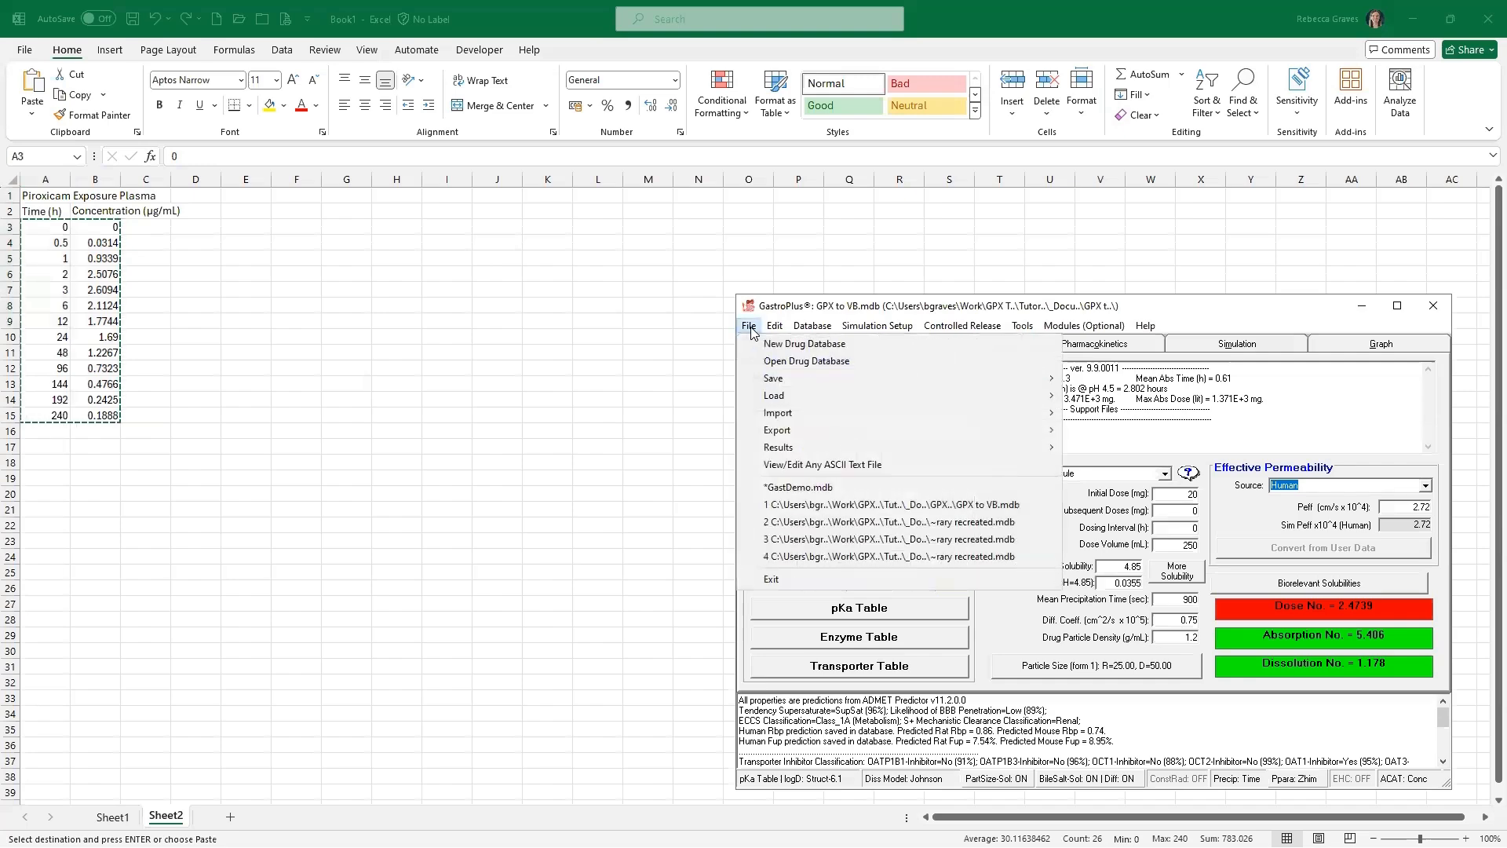
{"action": "mouse_move", "coordinate": [777, 396]}
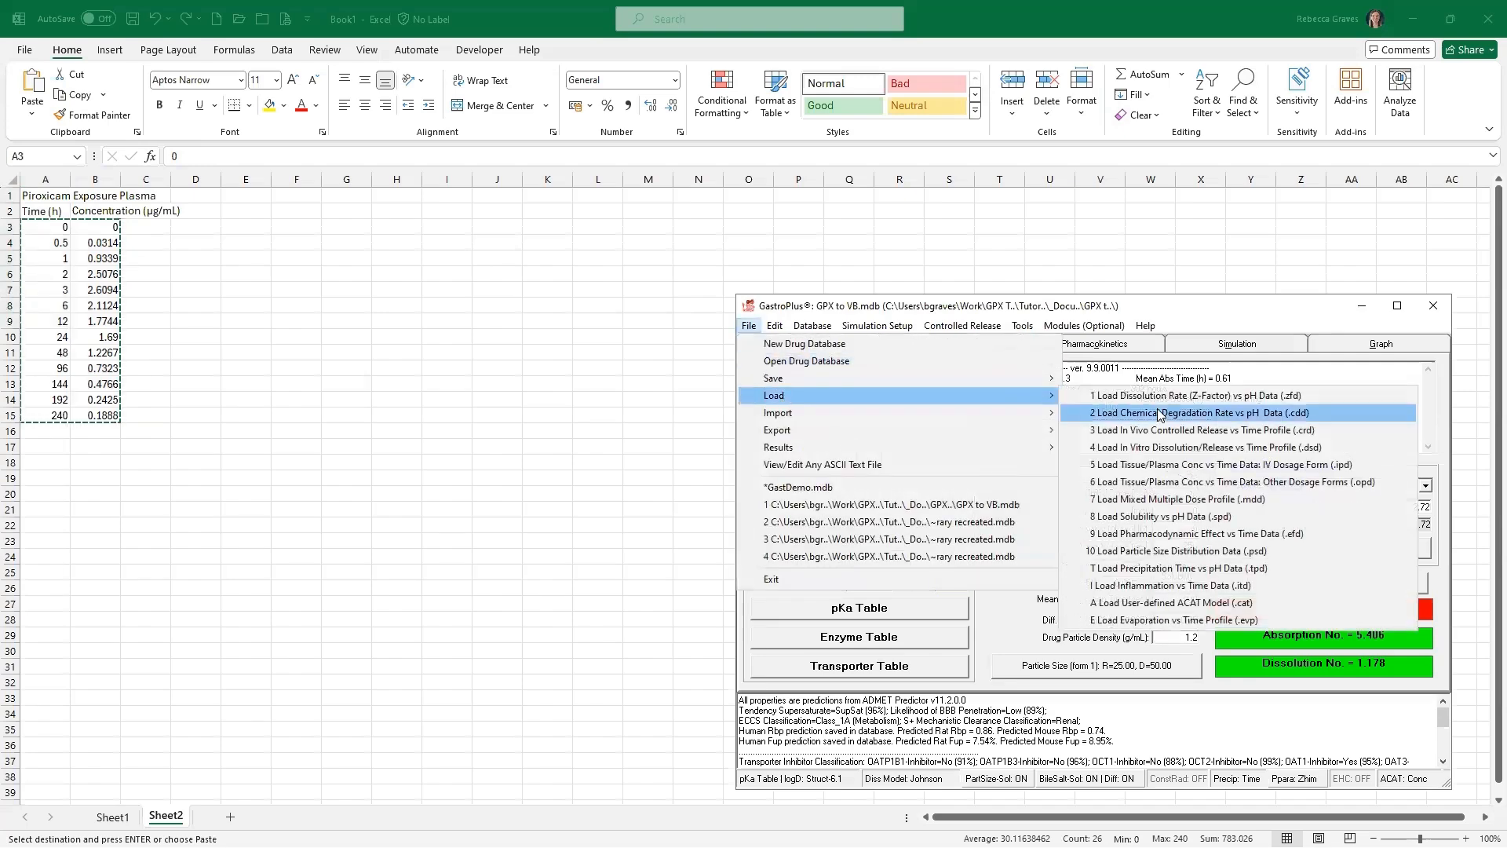
{"action": "left_click", "coordinate": [1177, 484]}
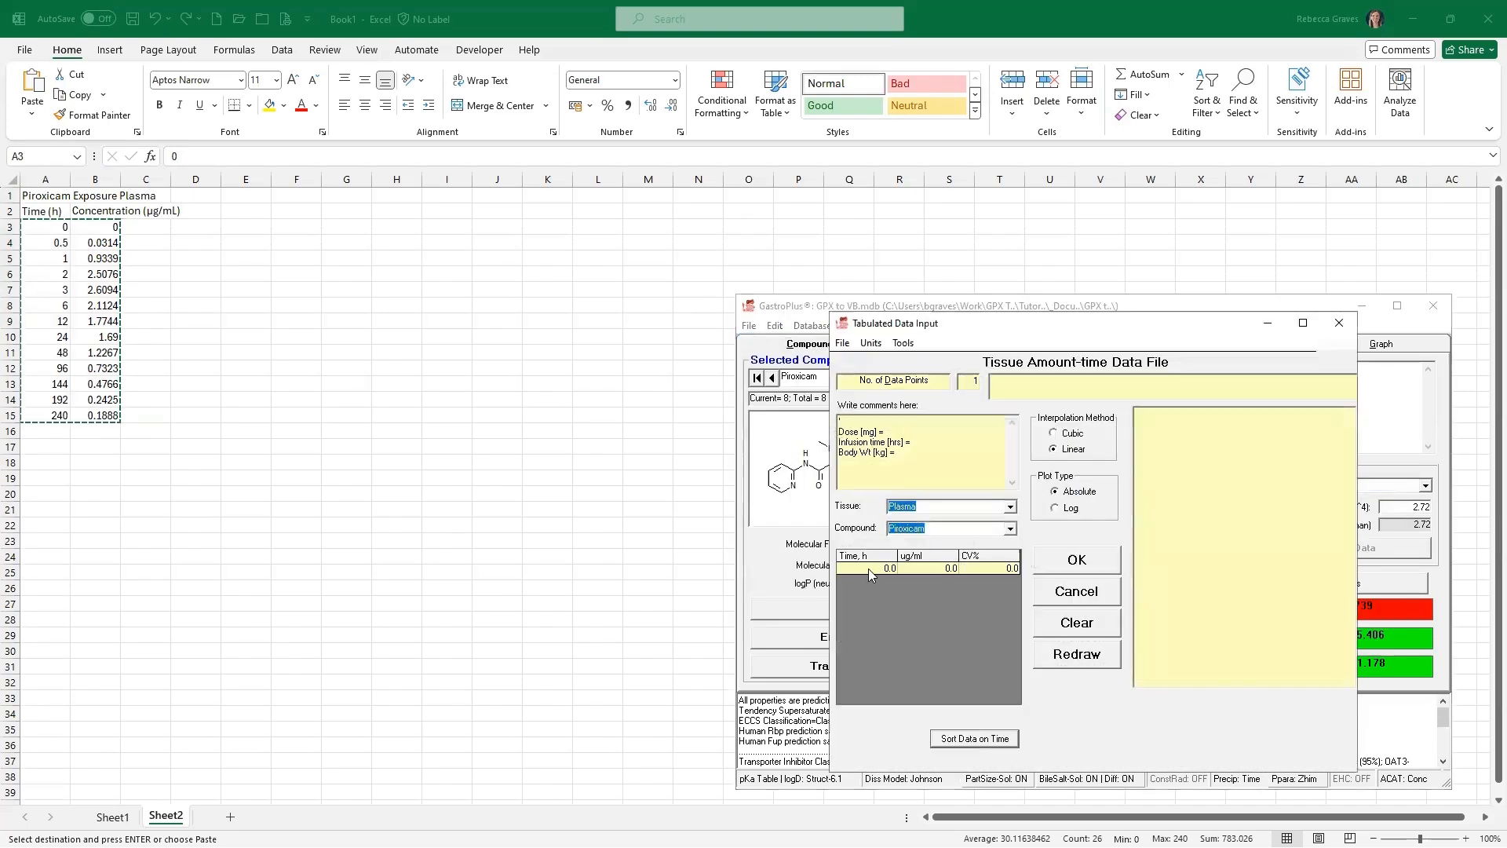
{"action": "right_click", "coordinate": [868, 568]}
{"action": "left_click", "coordinate": [908, 617]}
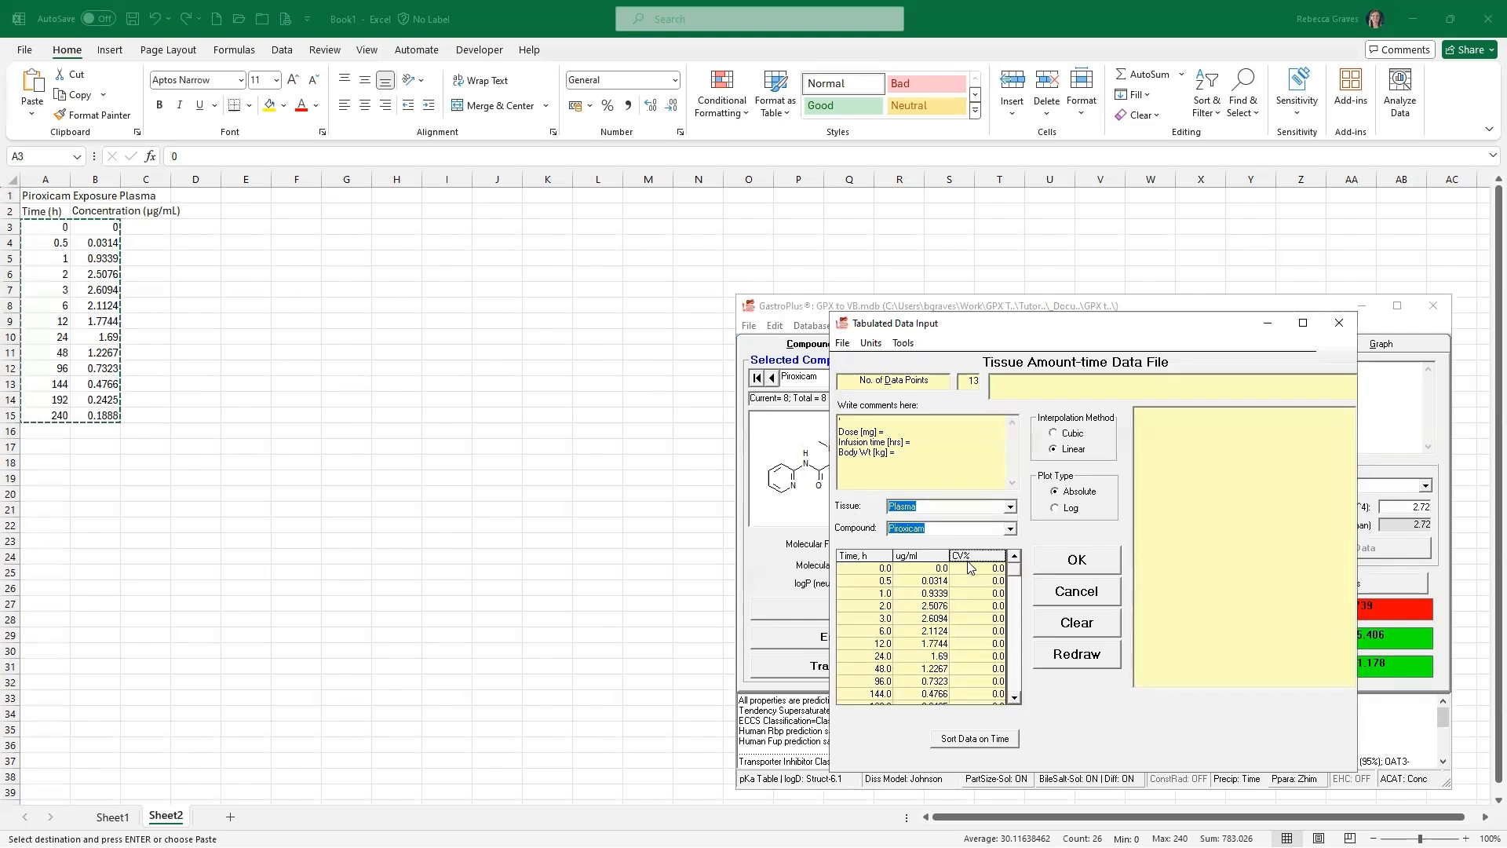
{"action": "left_click", "coordinate": [897, 432]}
{"action": "type", "text": "2078"}
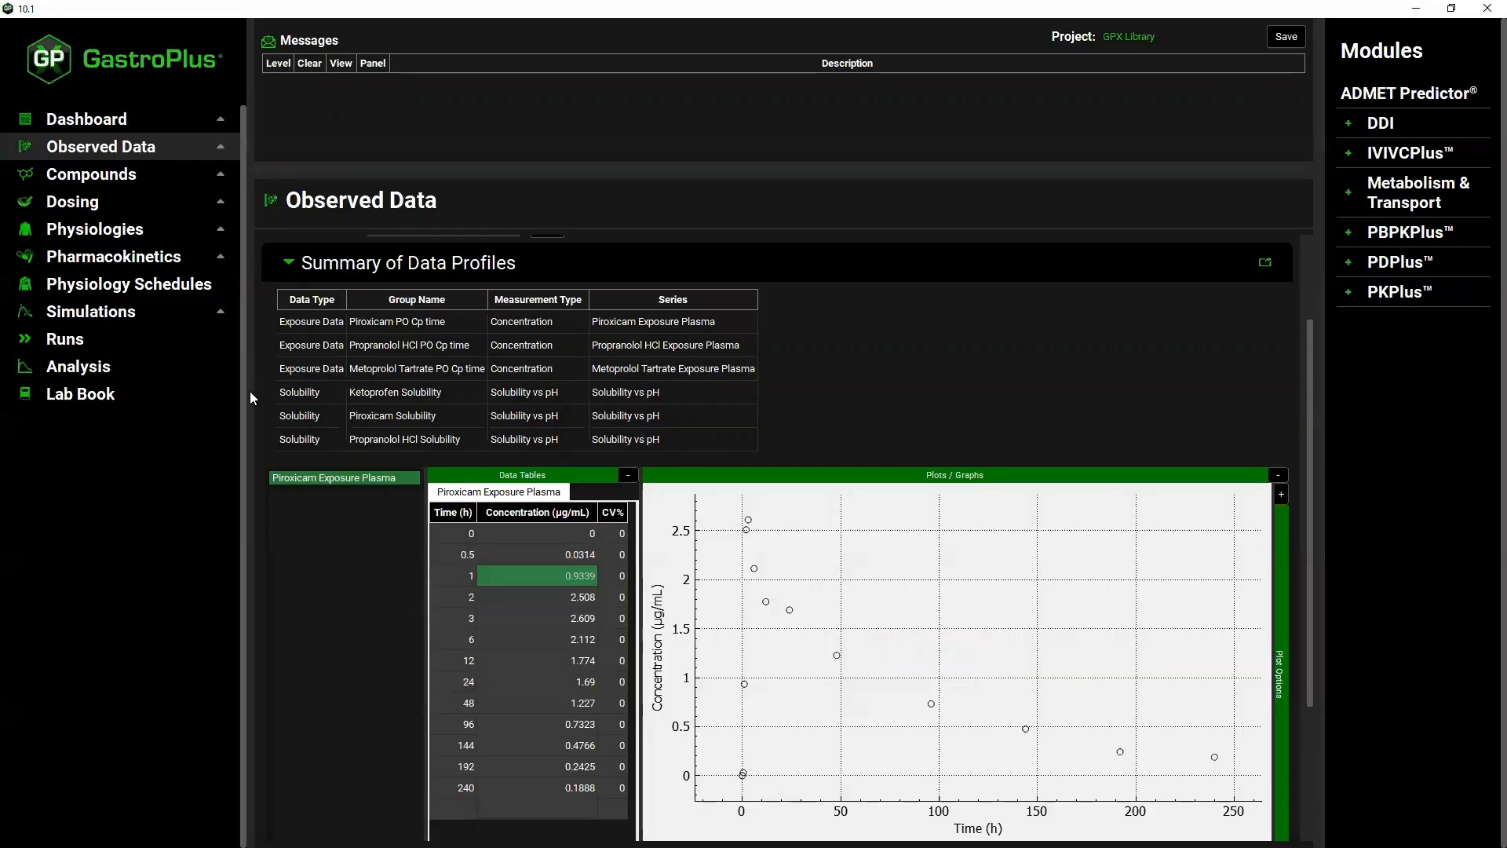
Copy the literature reference from the Lab Book entry for Piroxicam Exposure Plasma into the plasma data file's comments
{"action": "left_click", "coordinate": [87, 399]}
{"action": "left_click", "coordinate": [286, 306]}
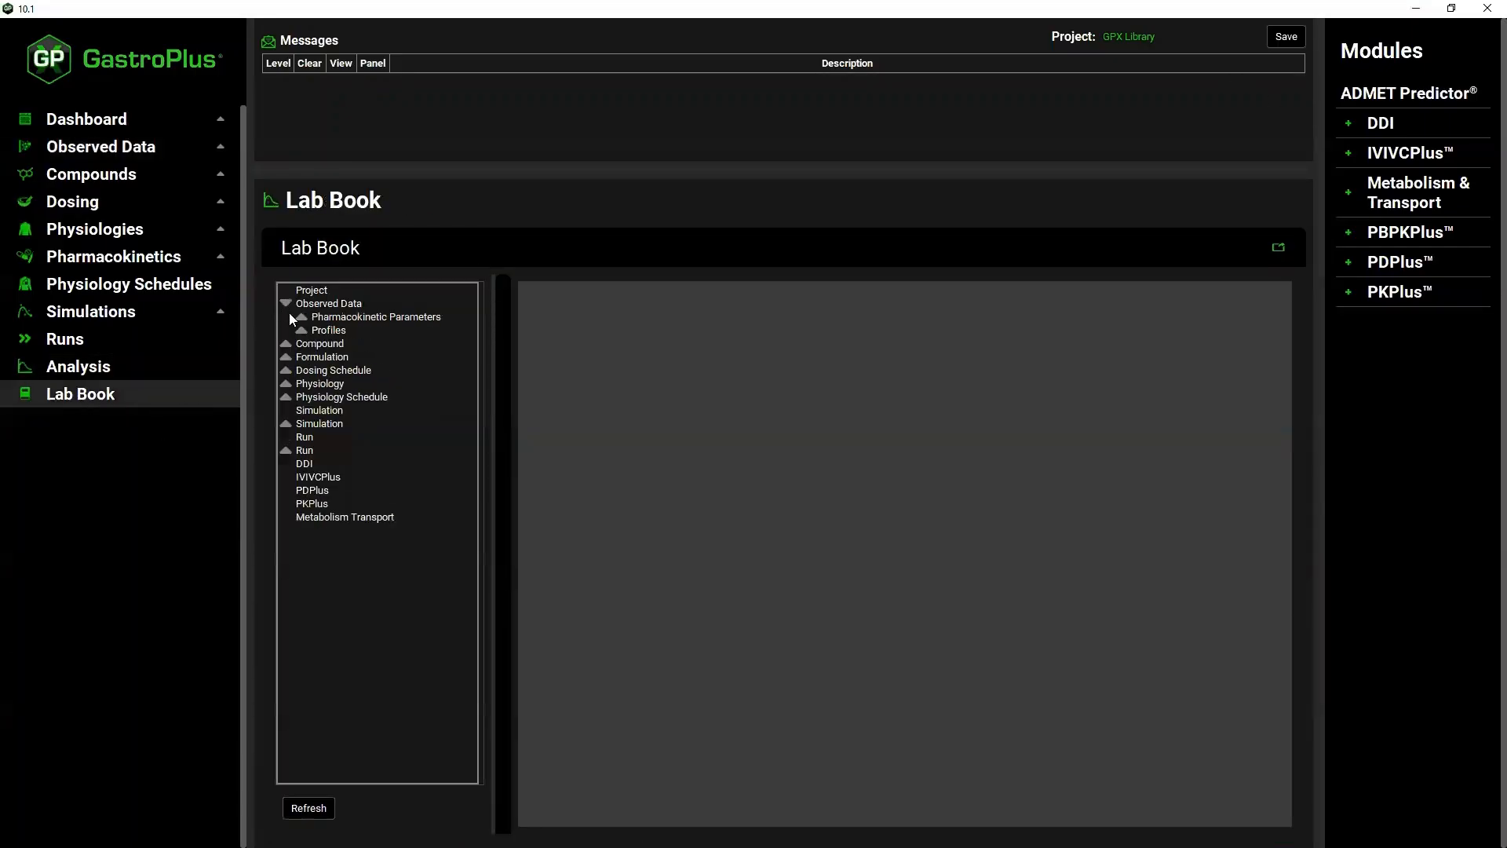
{"action": "left_click", "coordinate": [301, 330]}
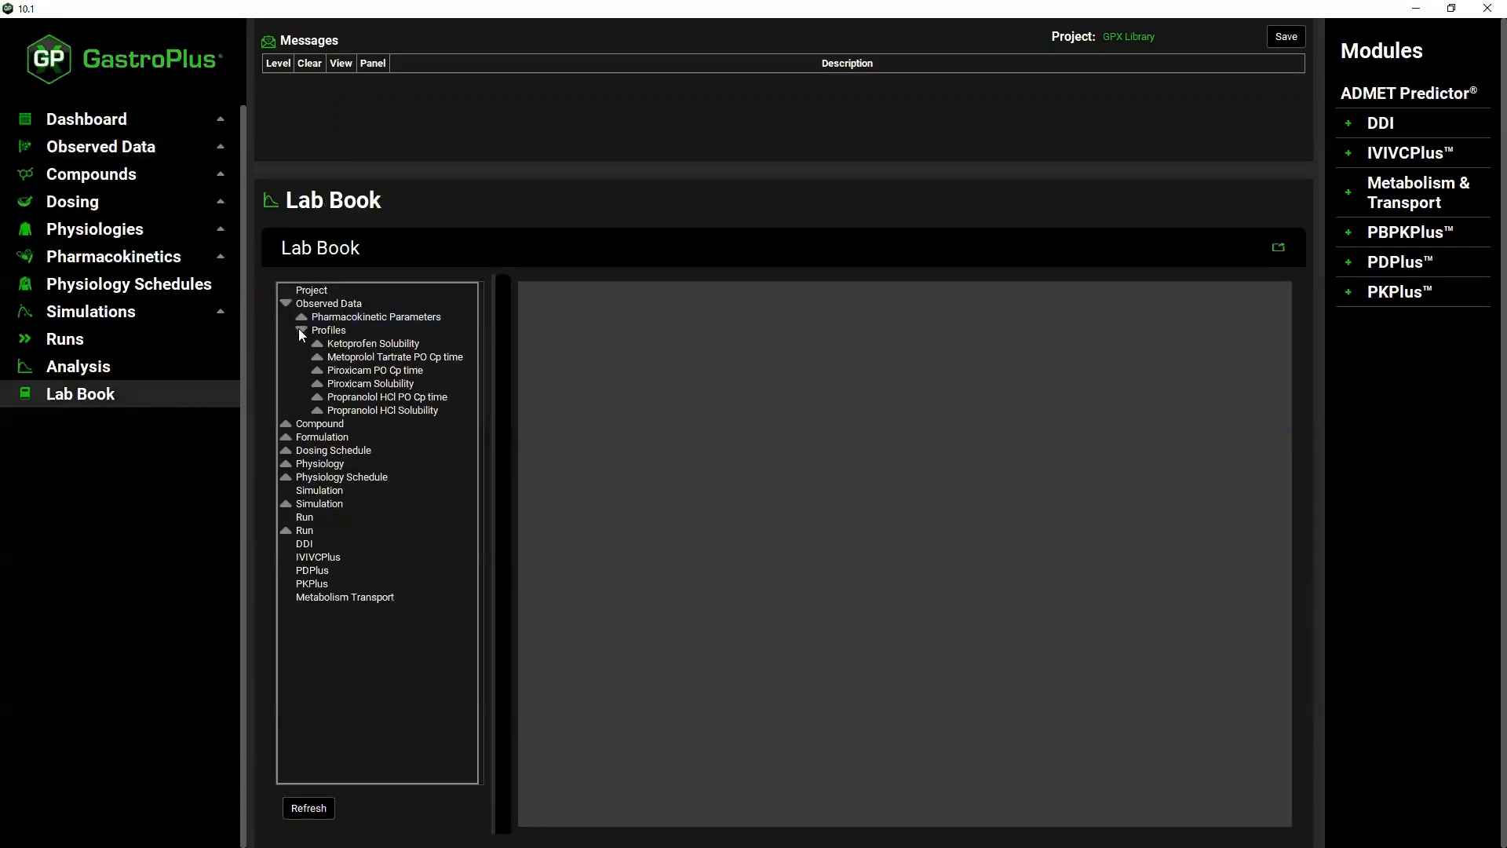
{"action": "left_click", "coordinate": [318, 369]}
{"action": "left_click", "coordinate": [400, 383]}
{"action": "left_click_drag", "start_coordinate": [911, 294], "coordinate": [477, 292]}
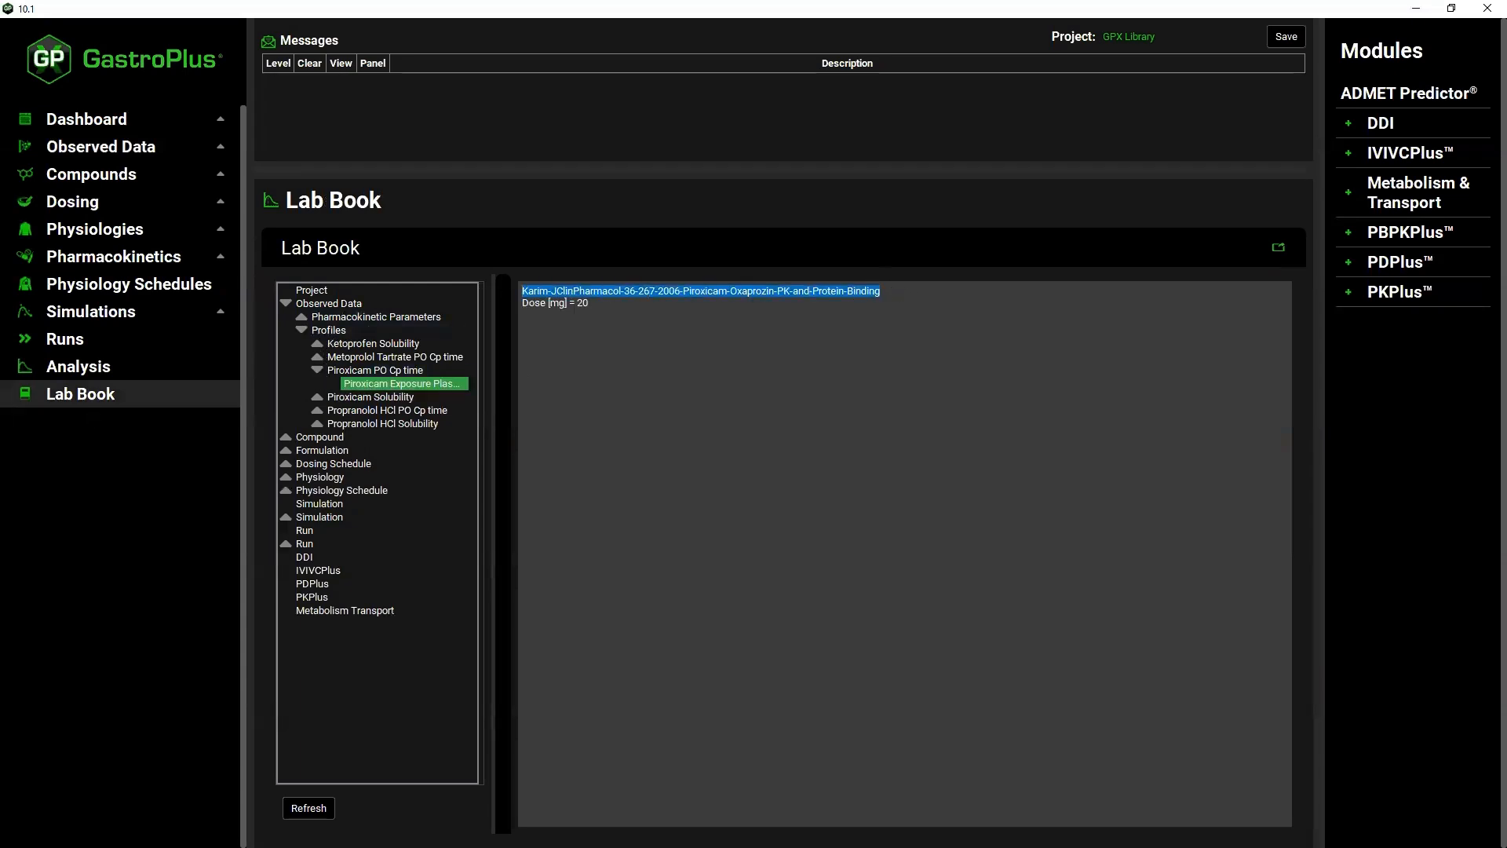
{"action": "key", "text": "alt+Tab"}
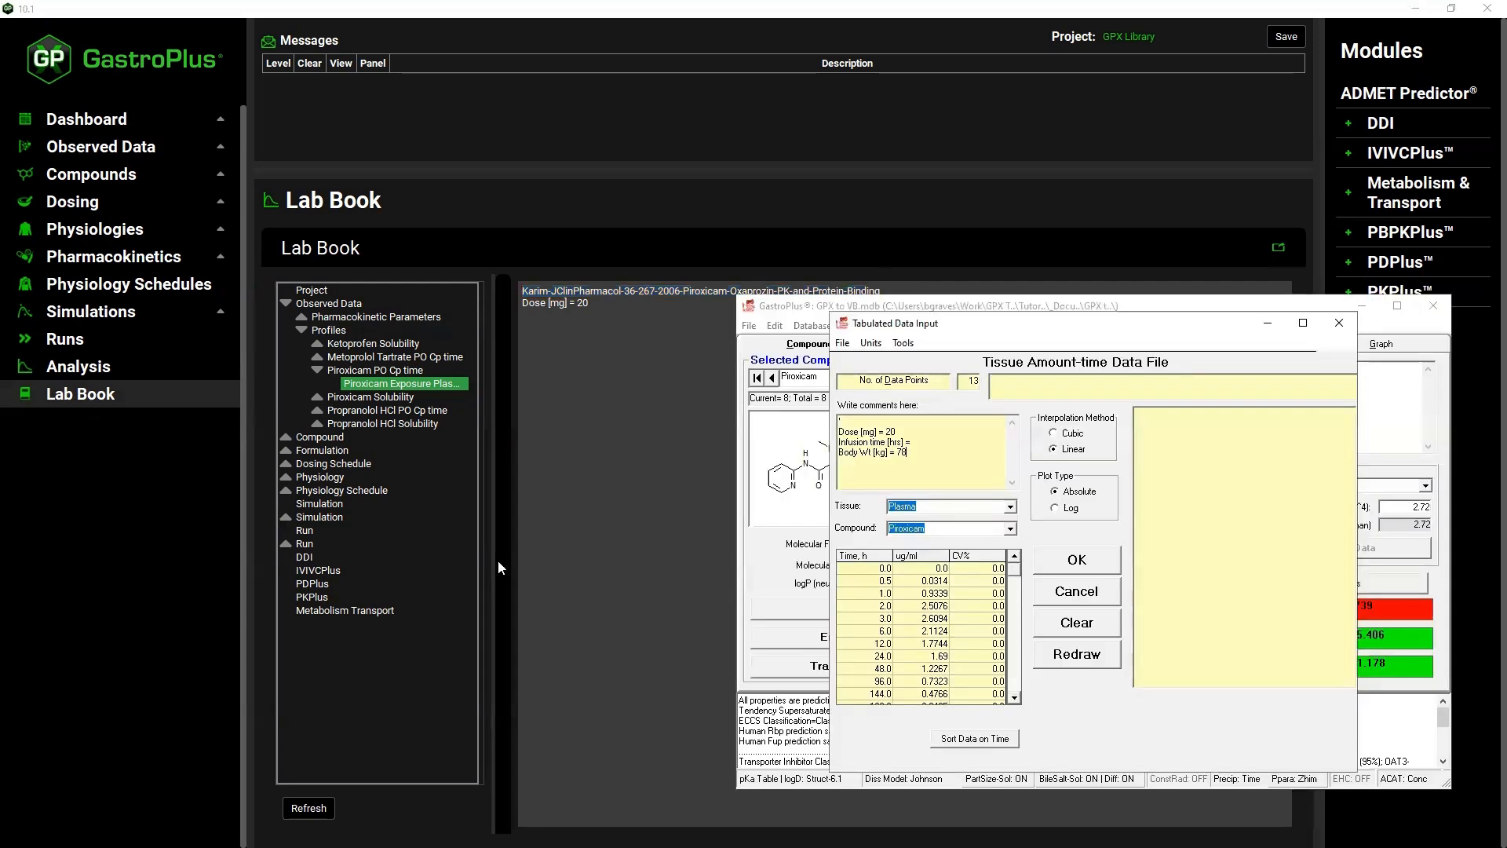
{"action": "key", "text": "ctrl+v"}
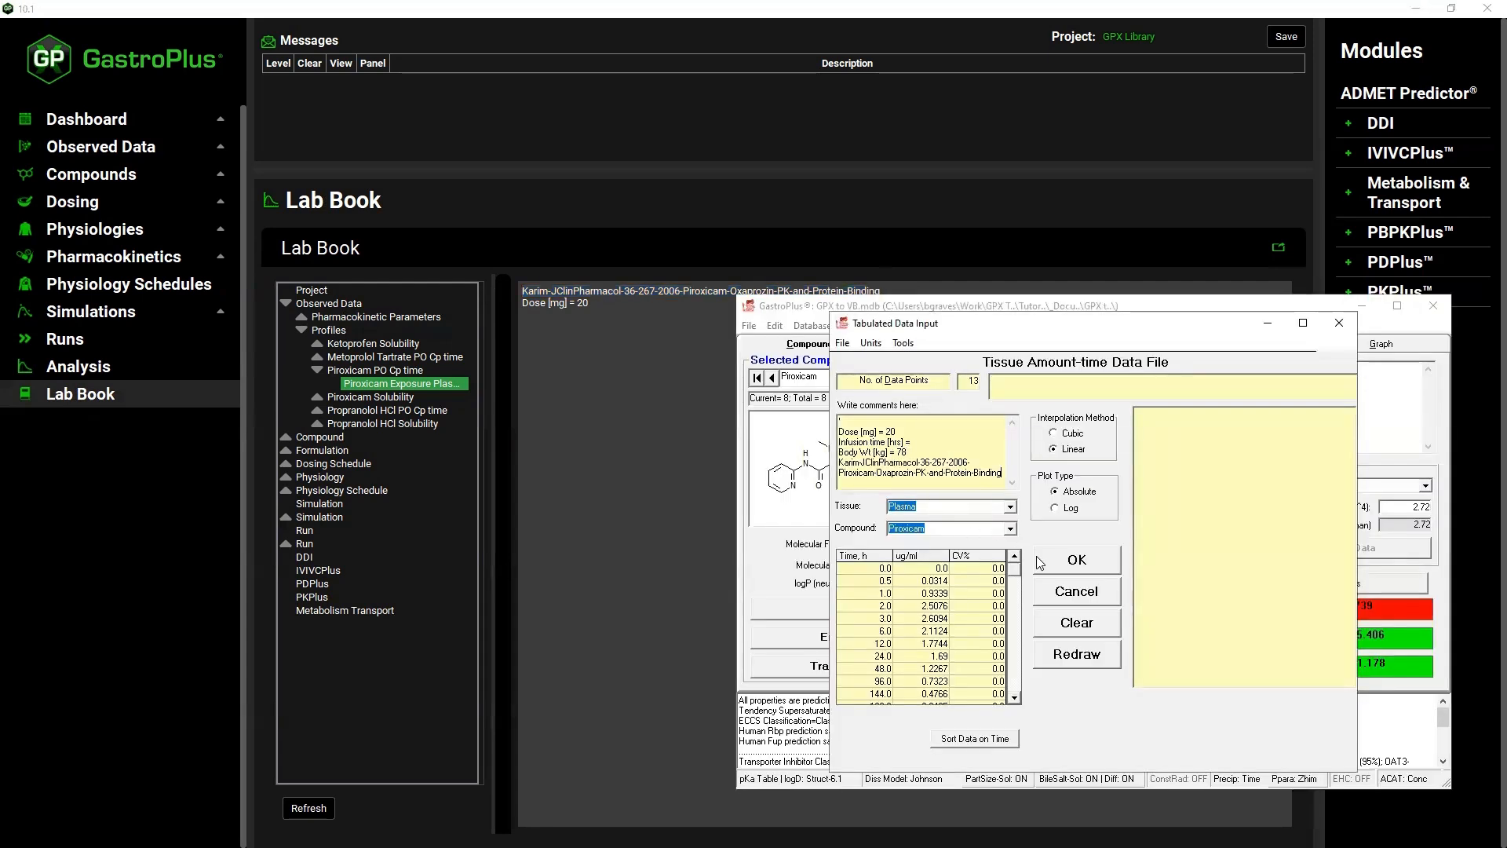
Redraw the plasma concentration plot, save the data as Piroxicam.opd in the GPX to VB recording folder, and accept the data input
{"action": "left_click", "coordinate": [1076, 656]}
{"action": "left_click", "coordinate": [842, 343]}
{"action": "left_click", "coordinate": [872, 396]}
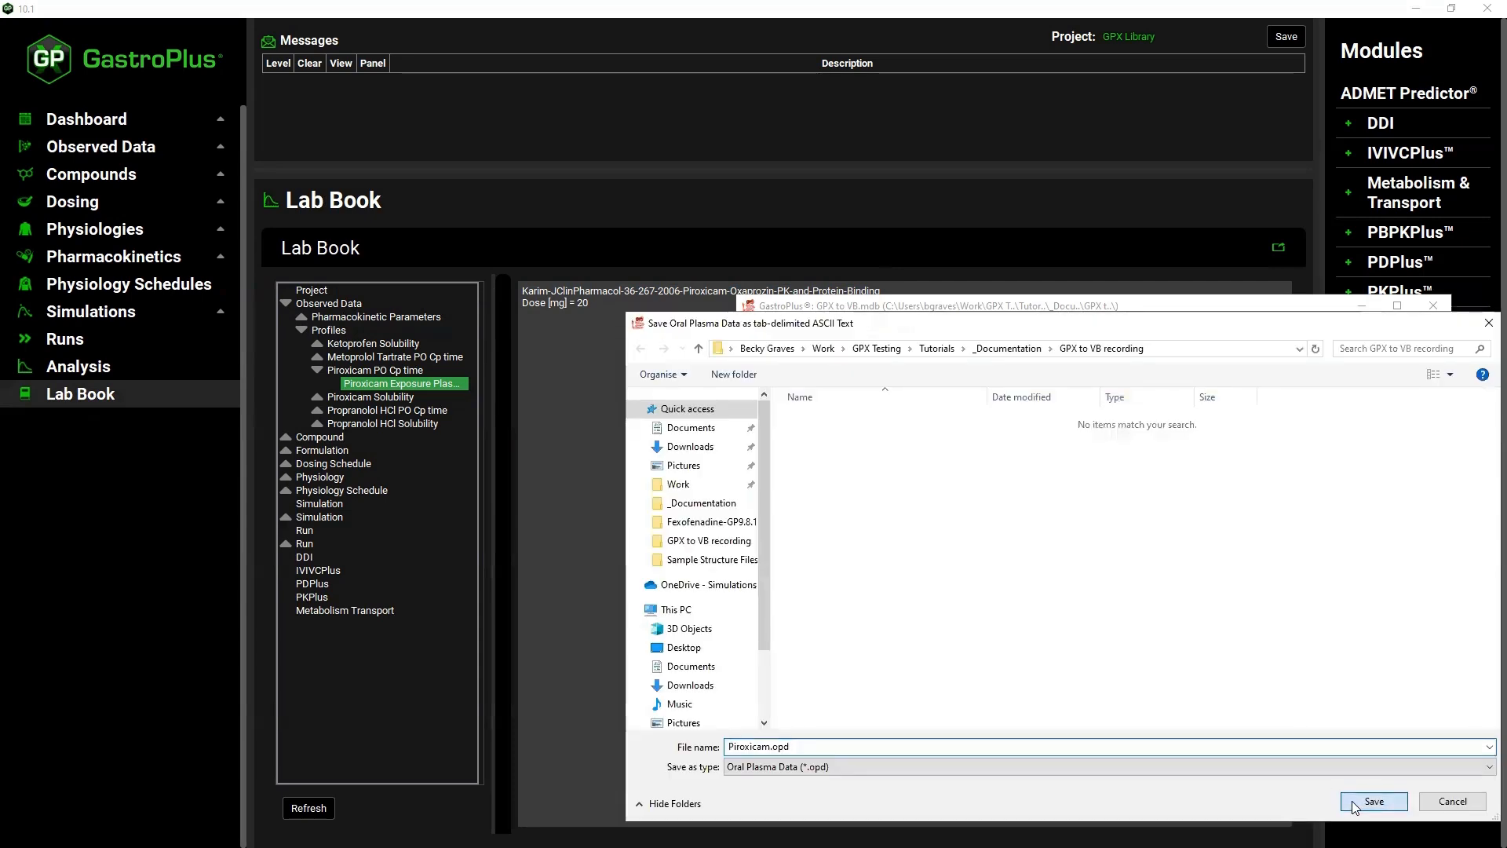
{"action": "left_click", "coordinate": [1355, 805]}
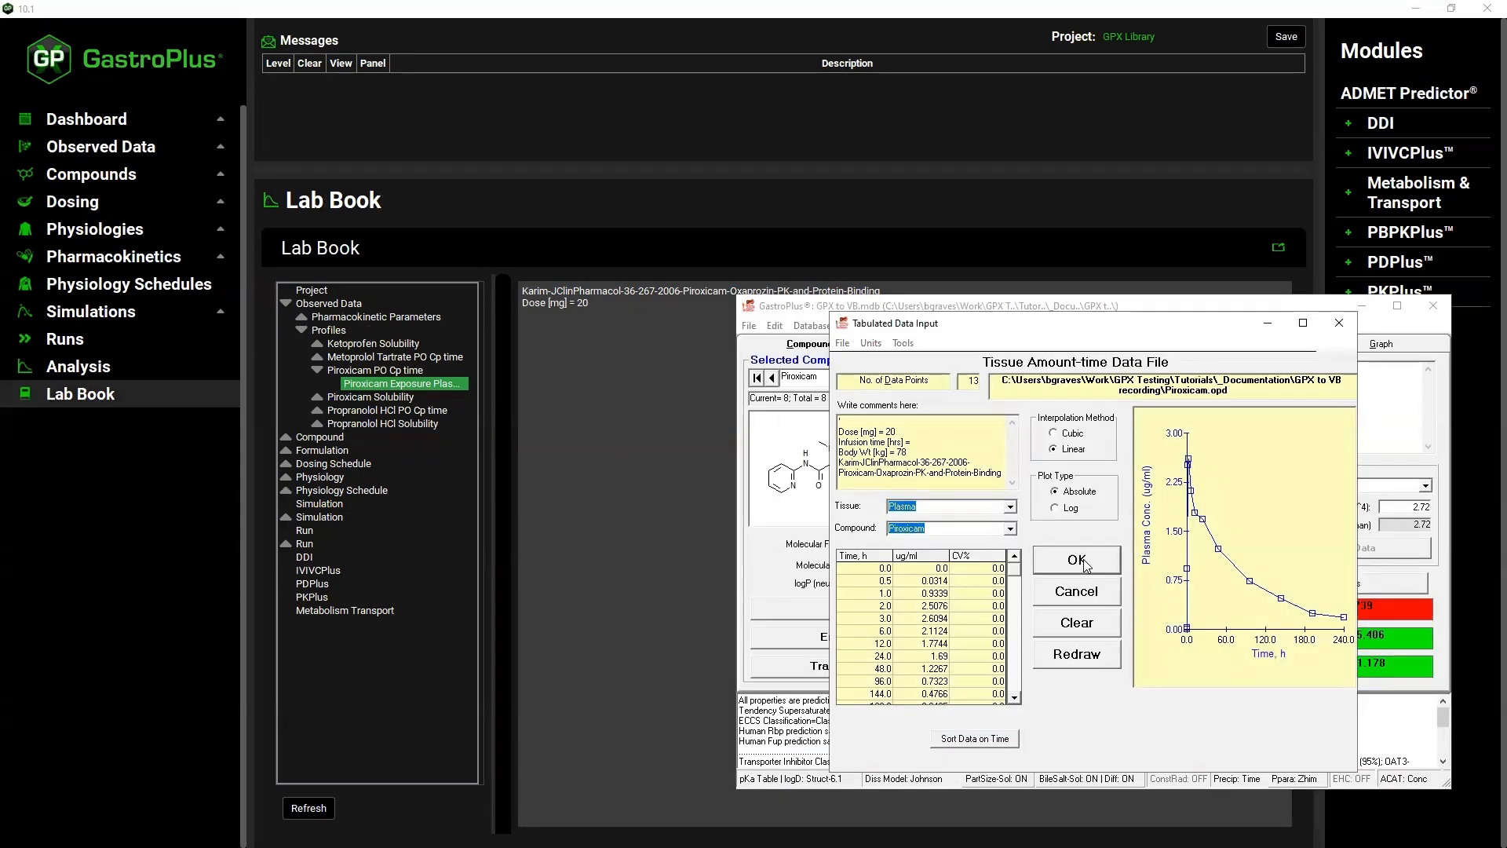
{"action": "left_click", "coordinate": [1076, 560]}
Display the Piroxicam Solubility group under the Solubility data type in Observed Data, and copy its solubility vs pH data to the clipboard
{"action": "left_click", "coordinate": [101, 147]}
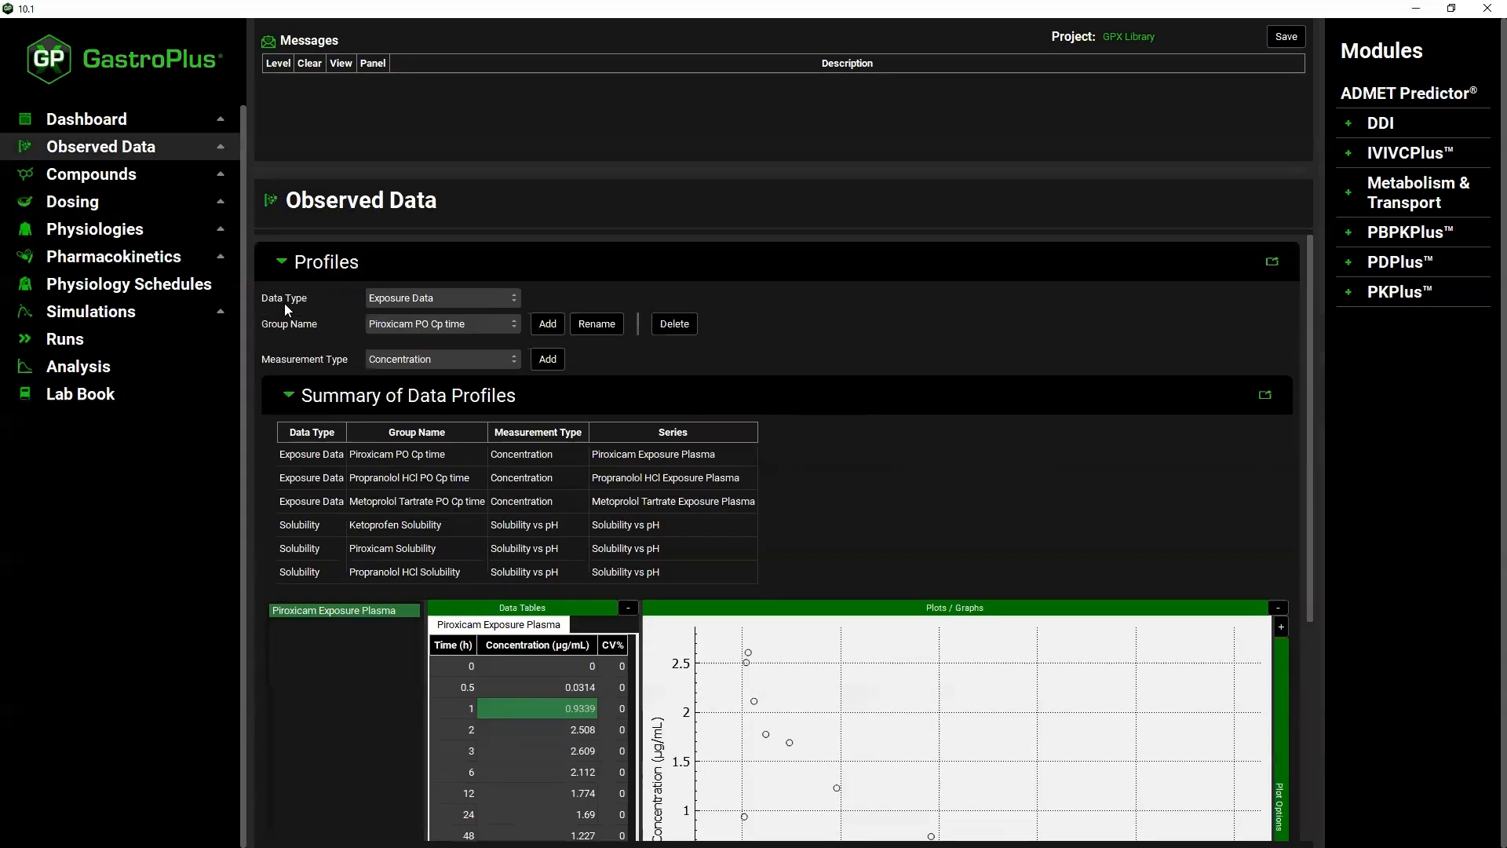
{"action": "left_click", "coordinate": [405, 299]}
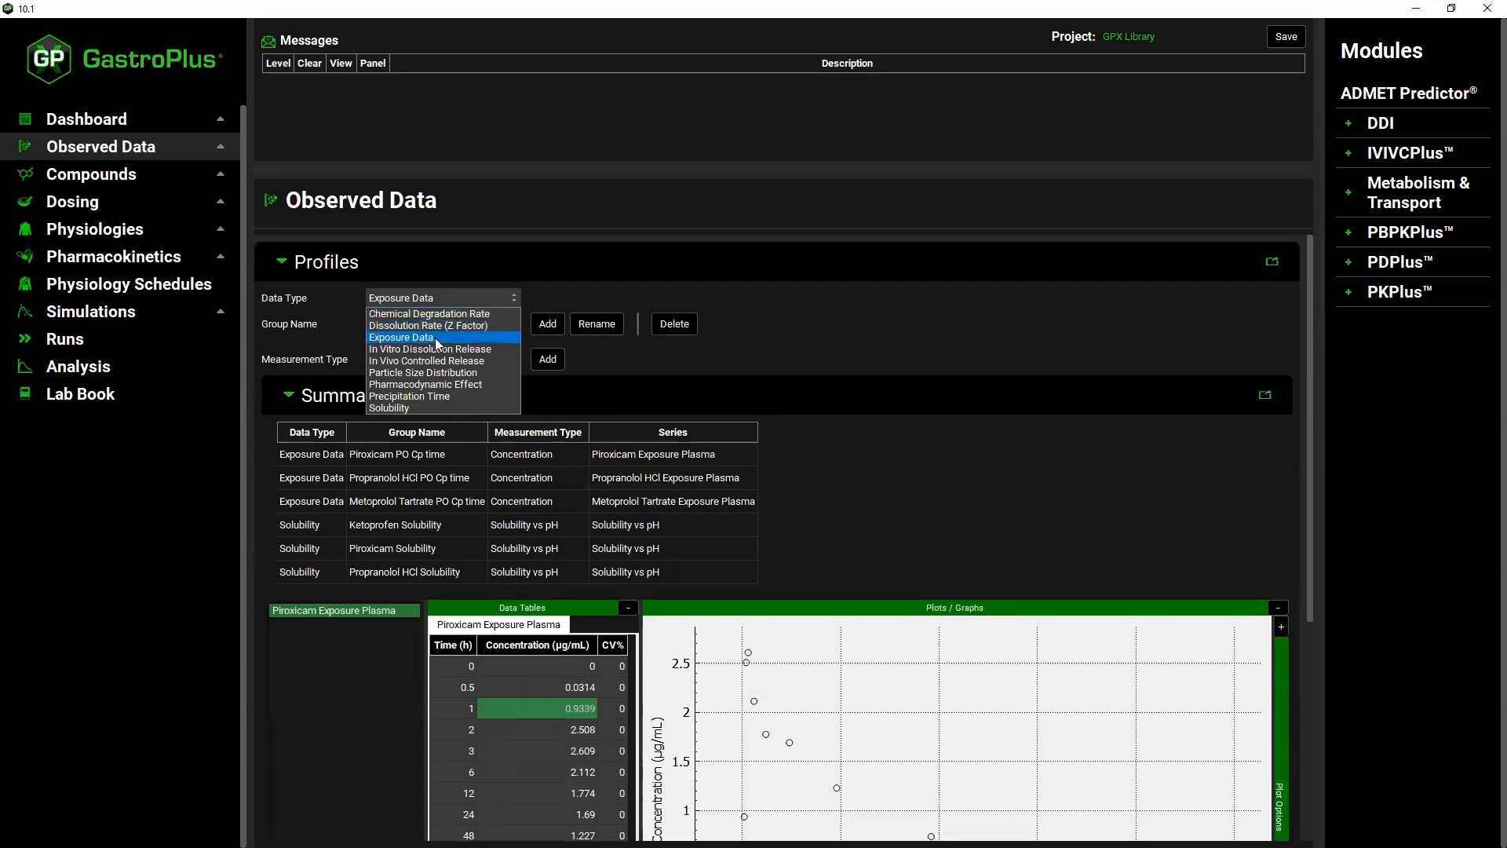
{"action": "left_click", "coordinate": [445, 407]}
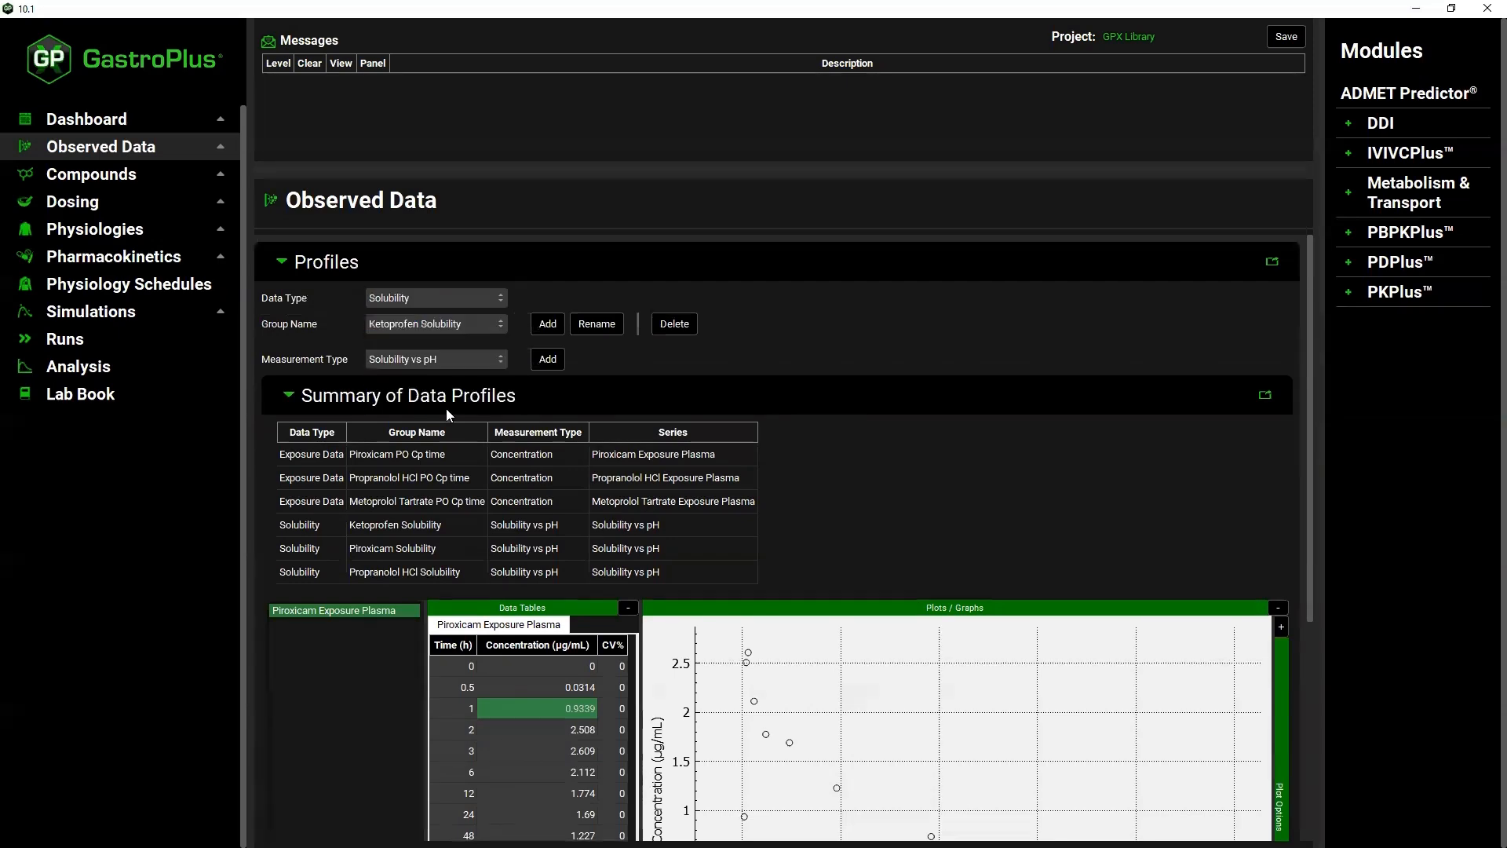
{"action": "left_click", "coordinate": [395, 323]}
{"action": "left_click", "coordinate": [402, 352]}
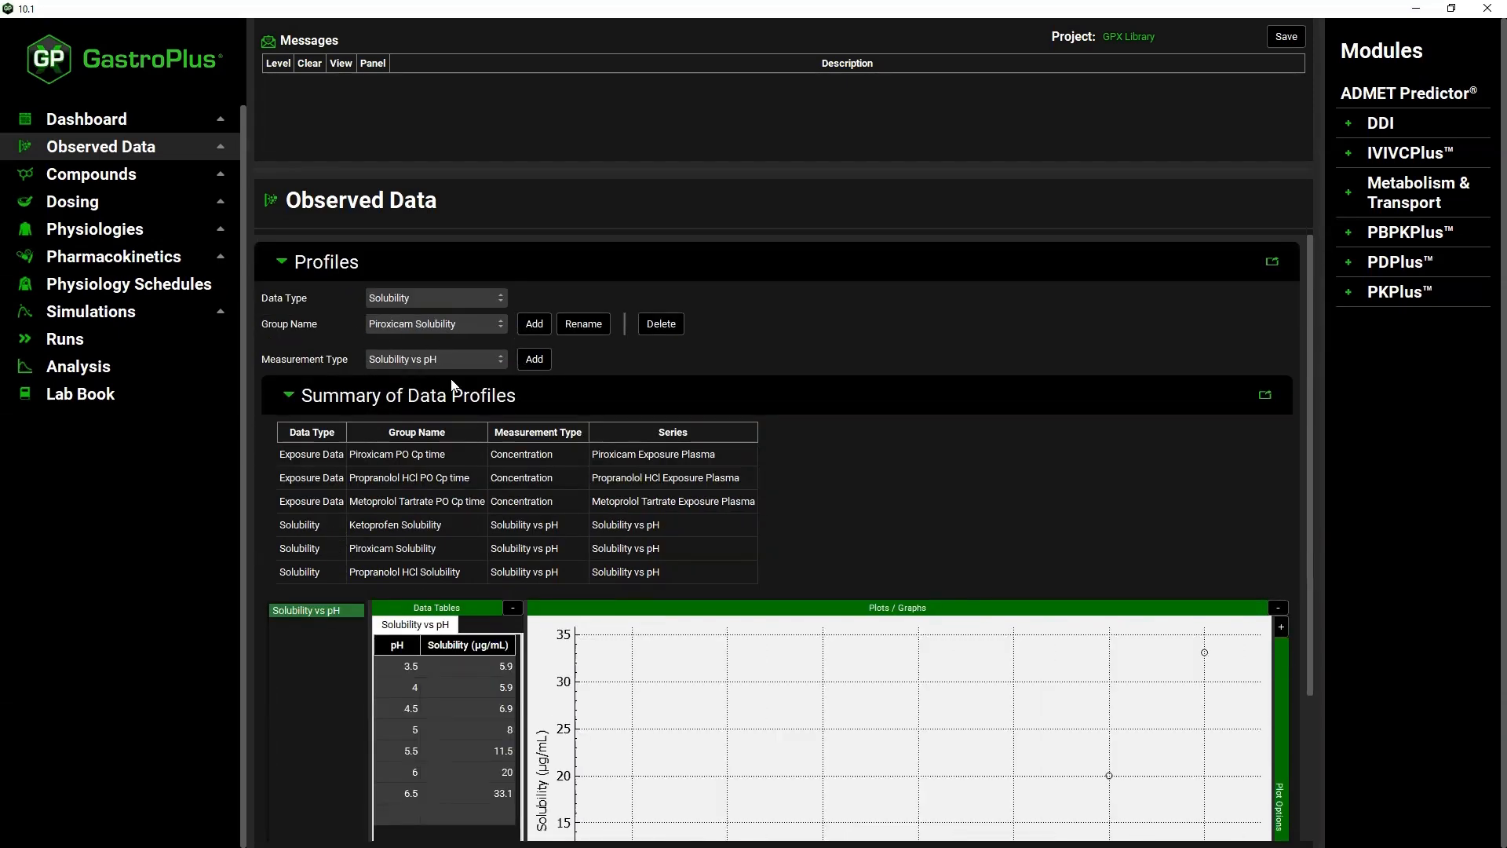
{"action": "right_click", "coordinate": [736, 684]}
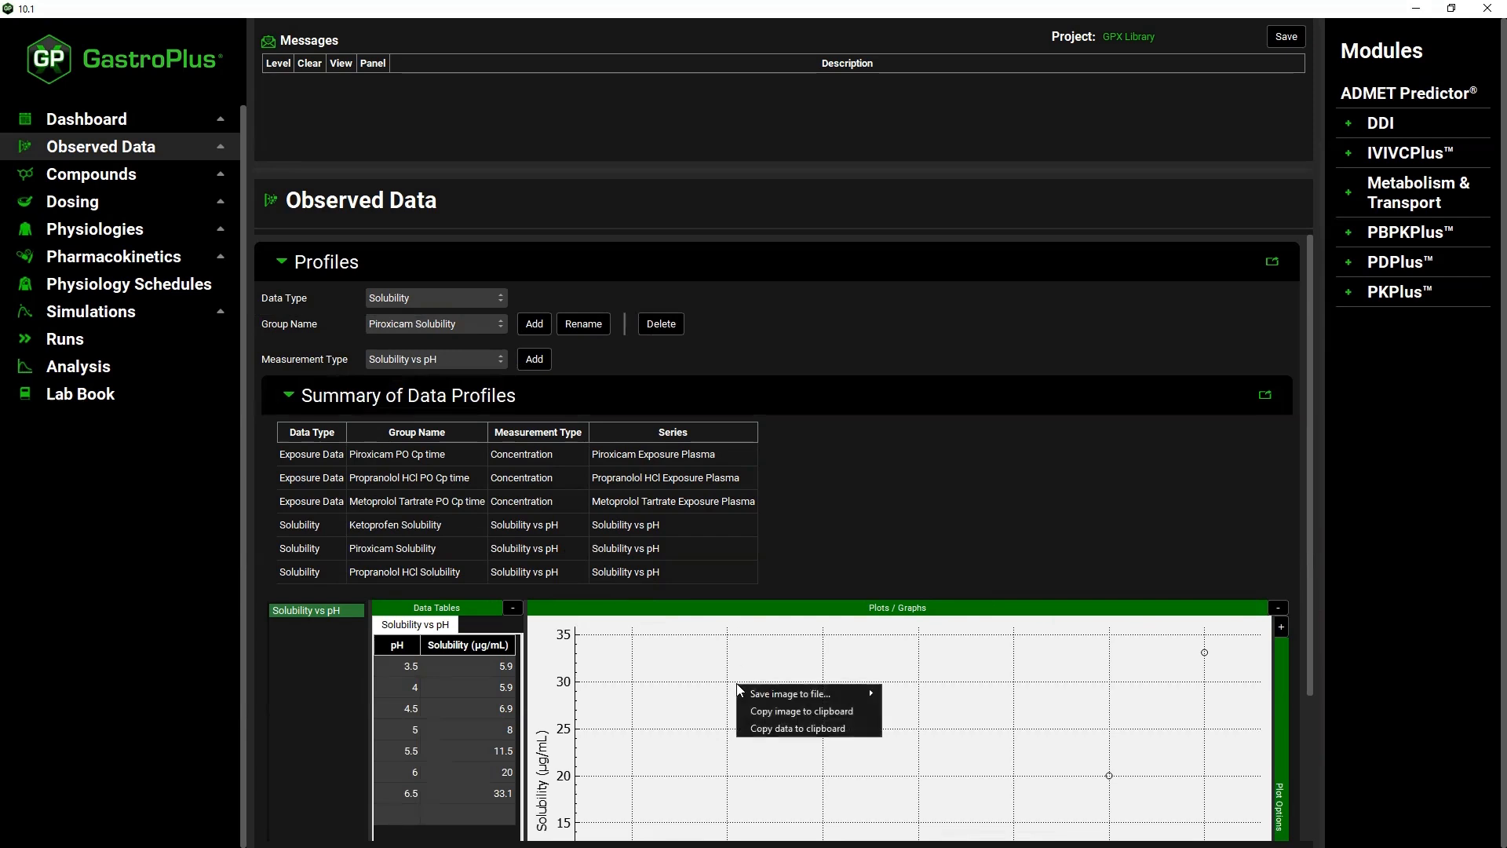
{"action": "left_click", "coordinate": [756, 729]}
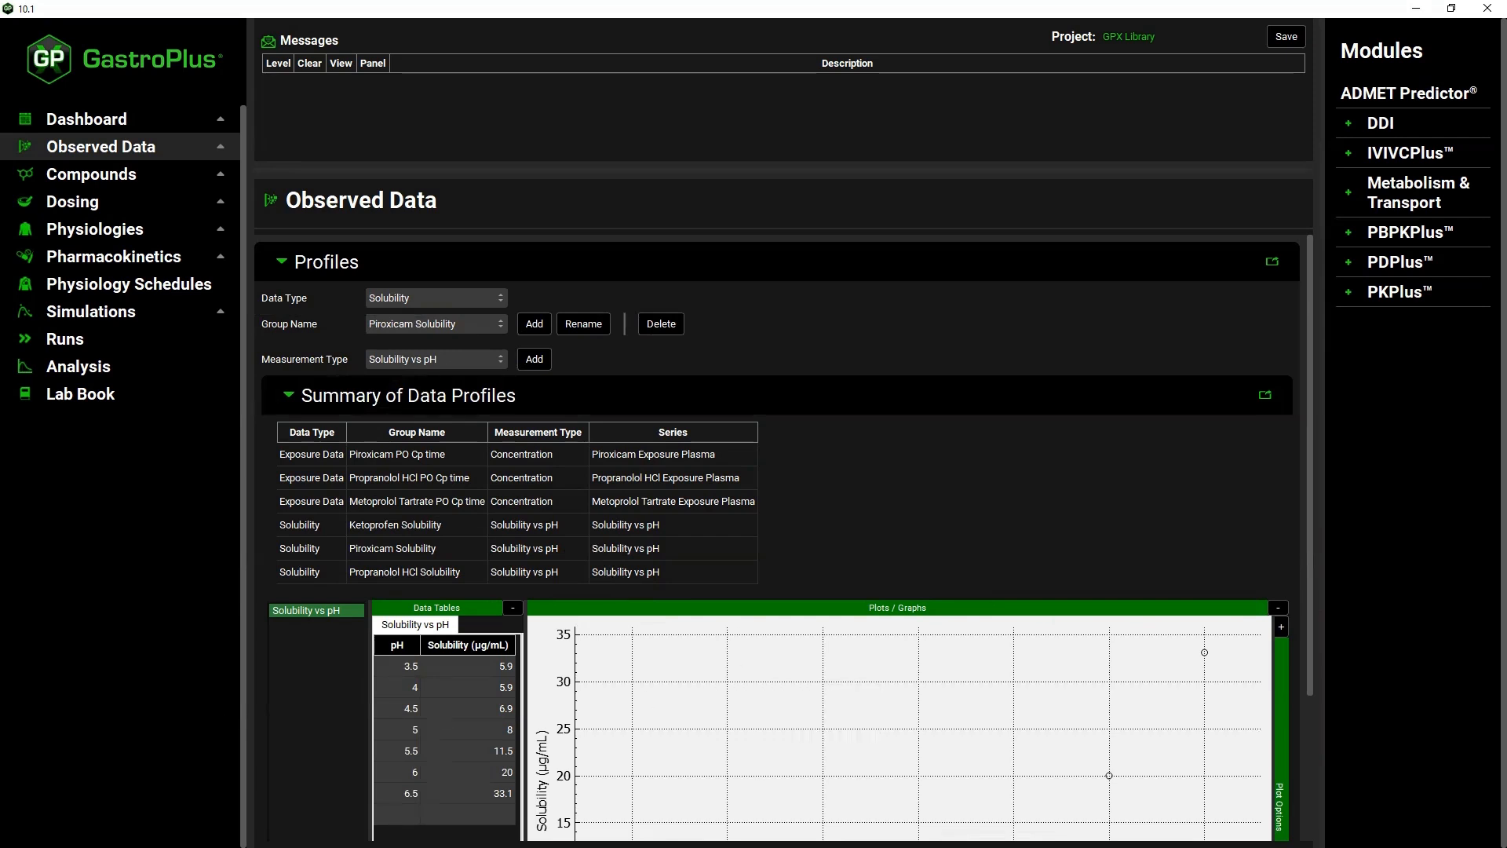
In Excel, paste the solubility vs pH data beside the plasma data on Sheet2 and copy only its numeric values
{"action": "key", "text": "alt+Tab"}
{"action": "key", "text": "ctrl+v"}
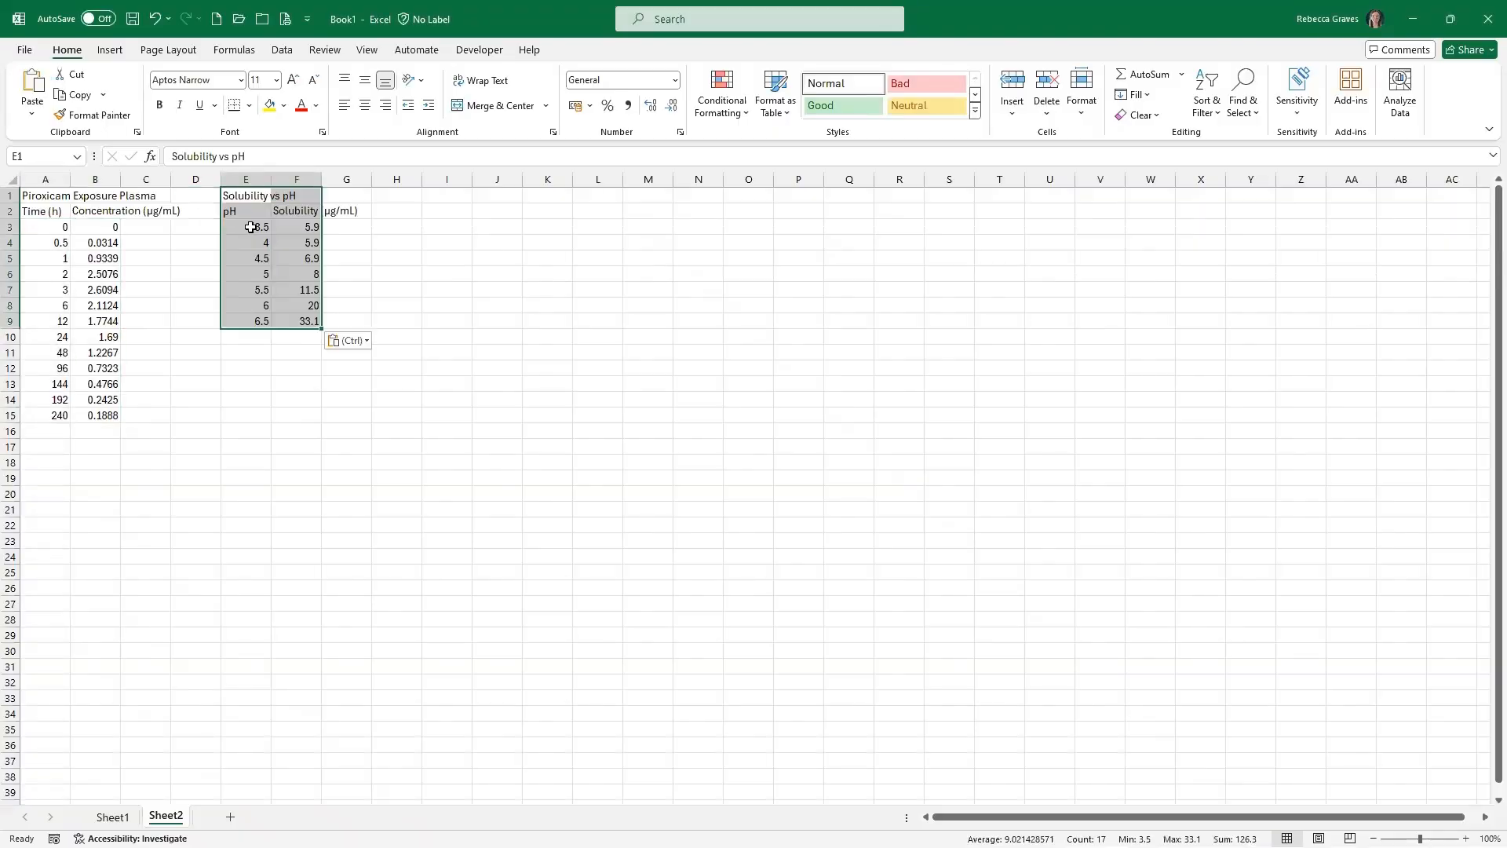
{"action": "left_click_drag", "start_coordinate": [245, 227], "coordinate": [294, 320]}
{"action": "right_click", "coordinate": [289, 303]}
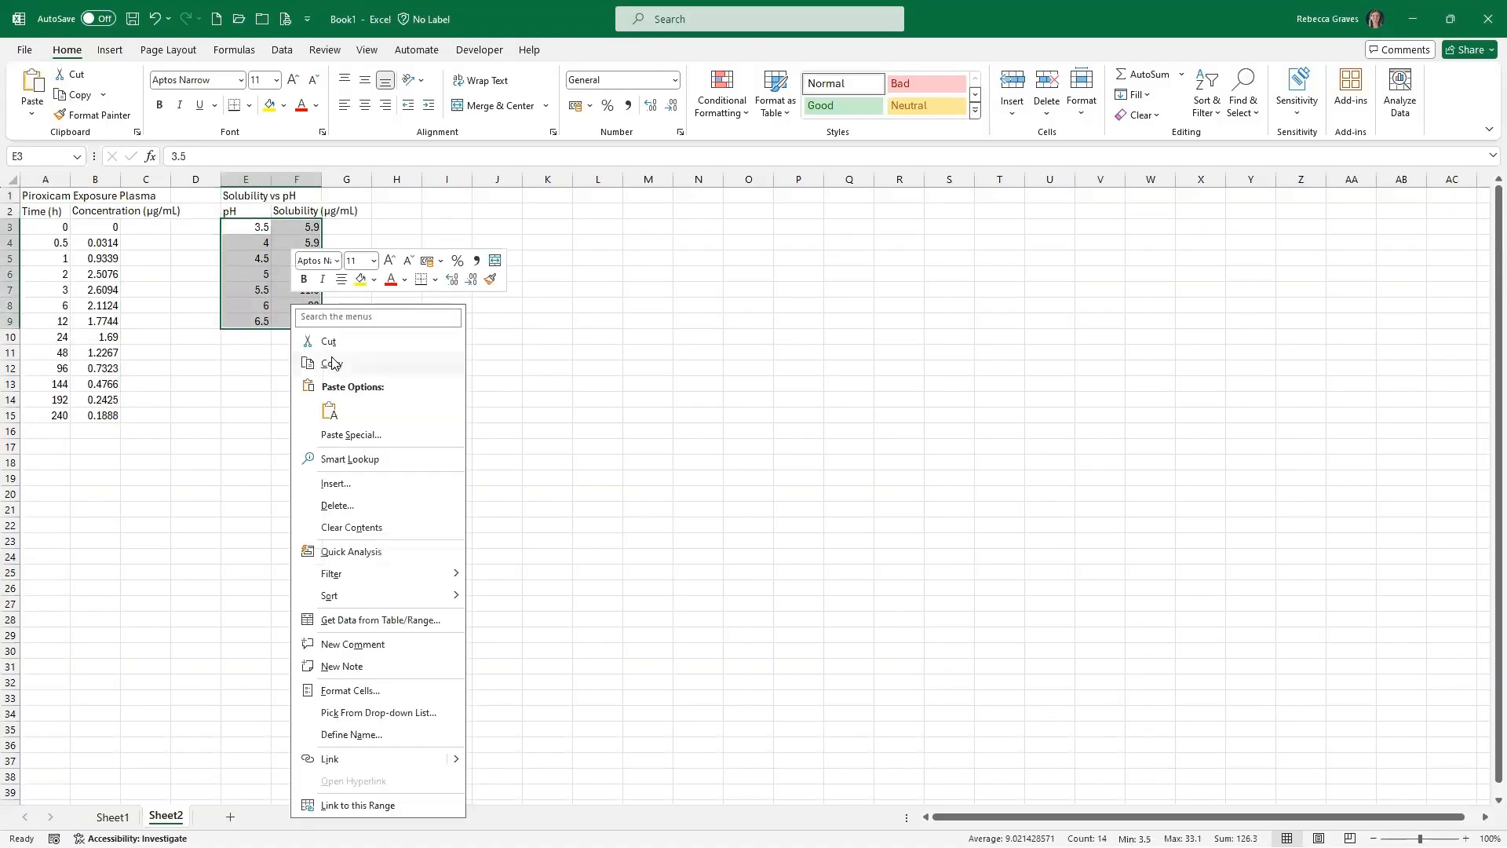
{"action": "left_click", "coordinate": [349, 366]}
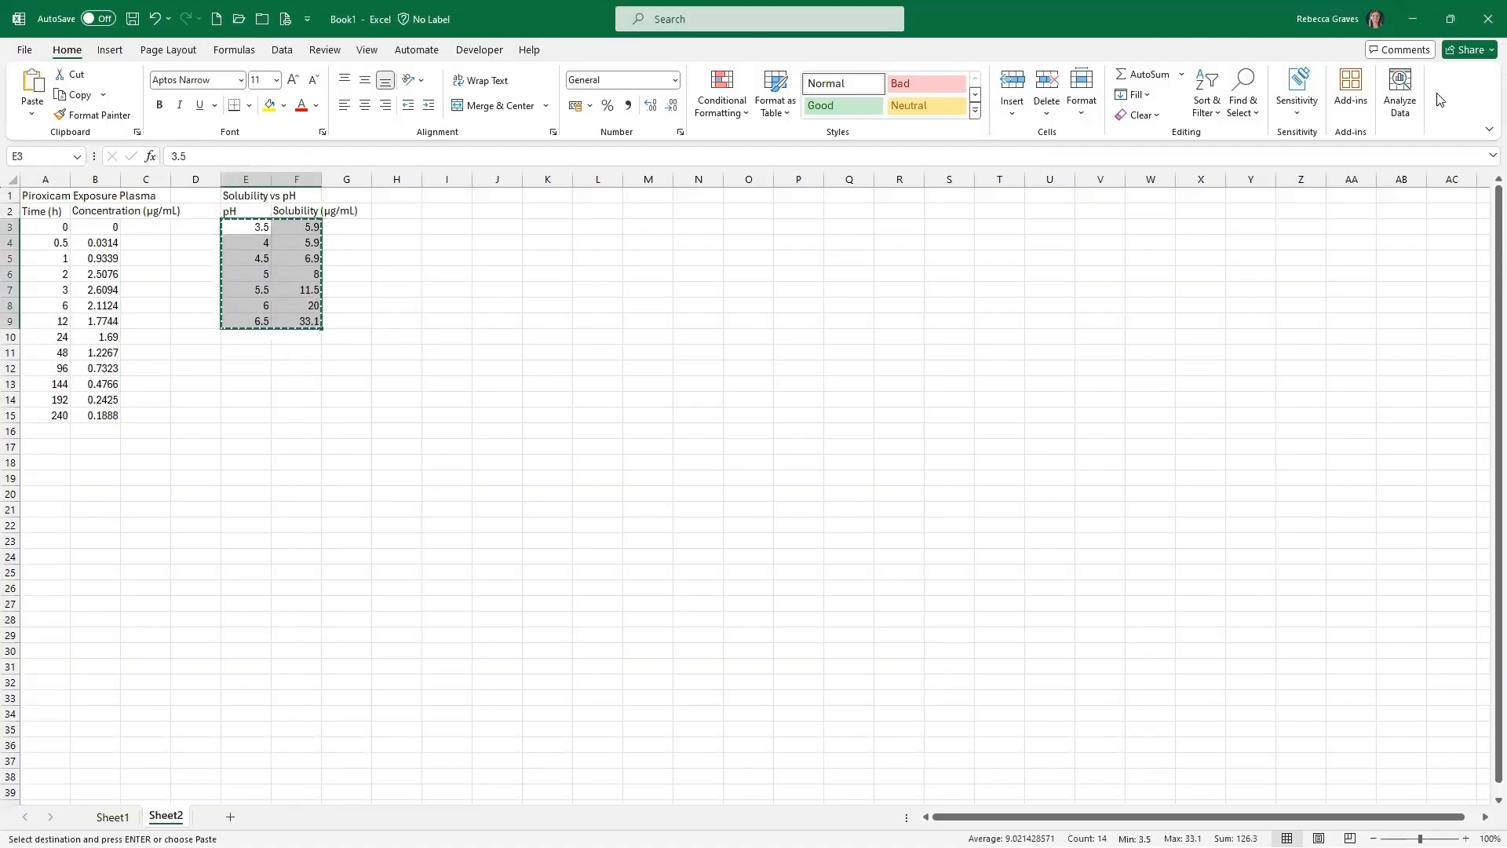
In GastroPlus 9.9, load a solubility vs pH (.spd) data table and paste the copied values into it
{"action": "key", "text": "alt+Tab"}
{"action": "key", "text": "alt+Tab"}
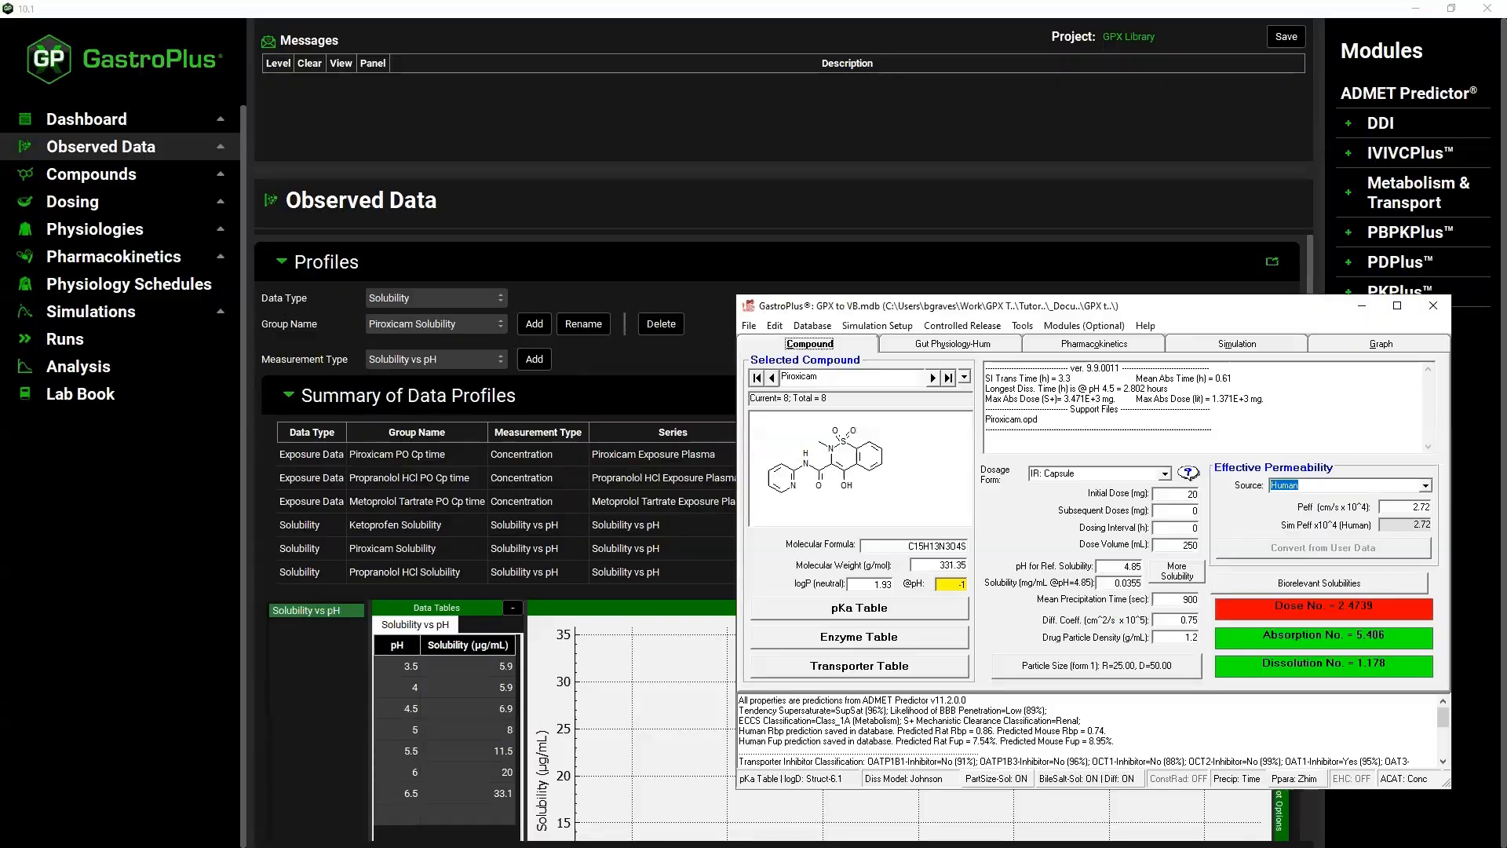
{"action": "left_click", "coordinate": [749, 325]}
{"action": "mouse_move", "coordinate": [766, 414]}
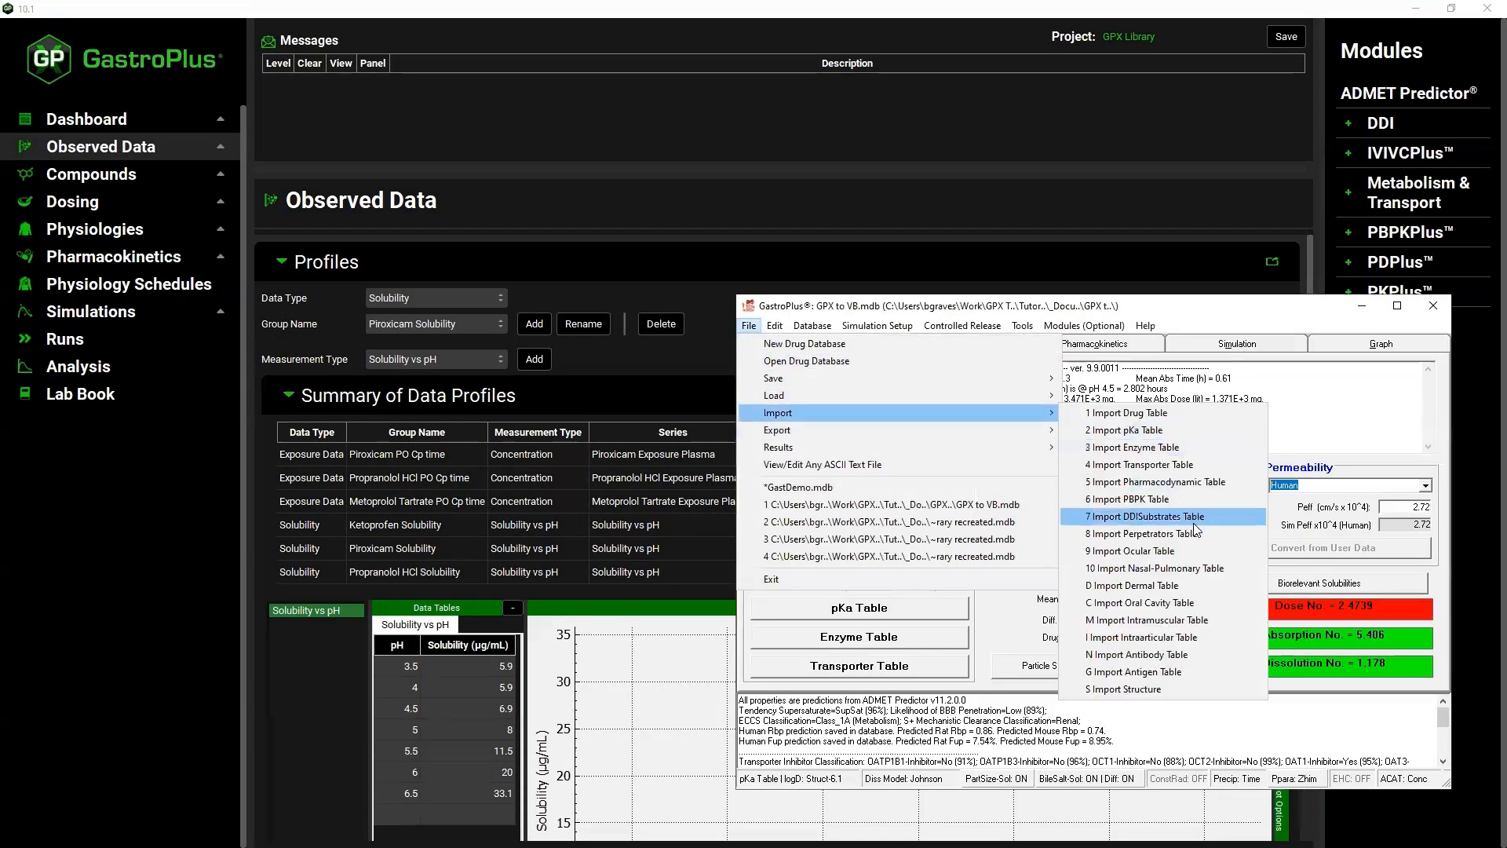
{"action": "mouse_move", "coordinate": [926, 399]}
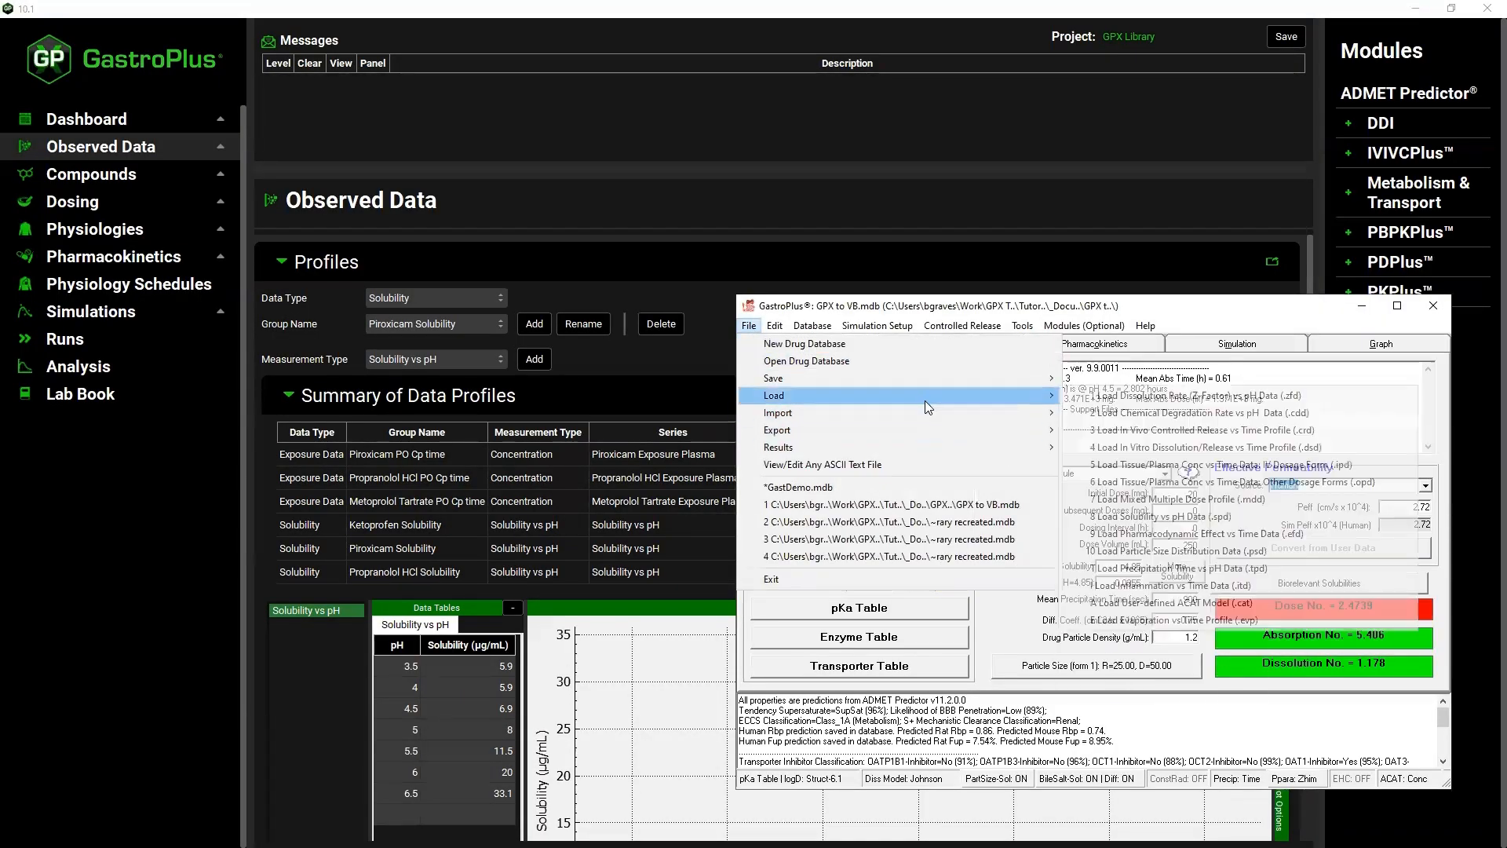
{"action": "left_click", "coordinate": [1259, 515]}
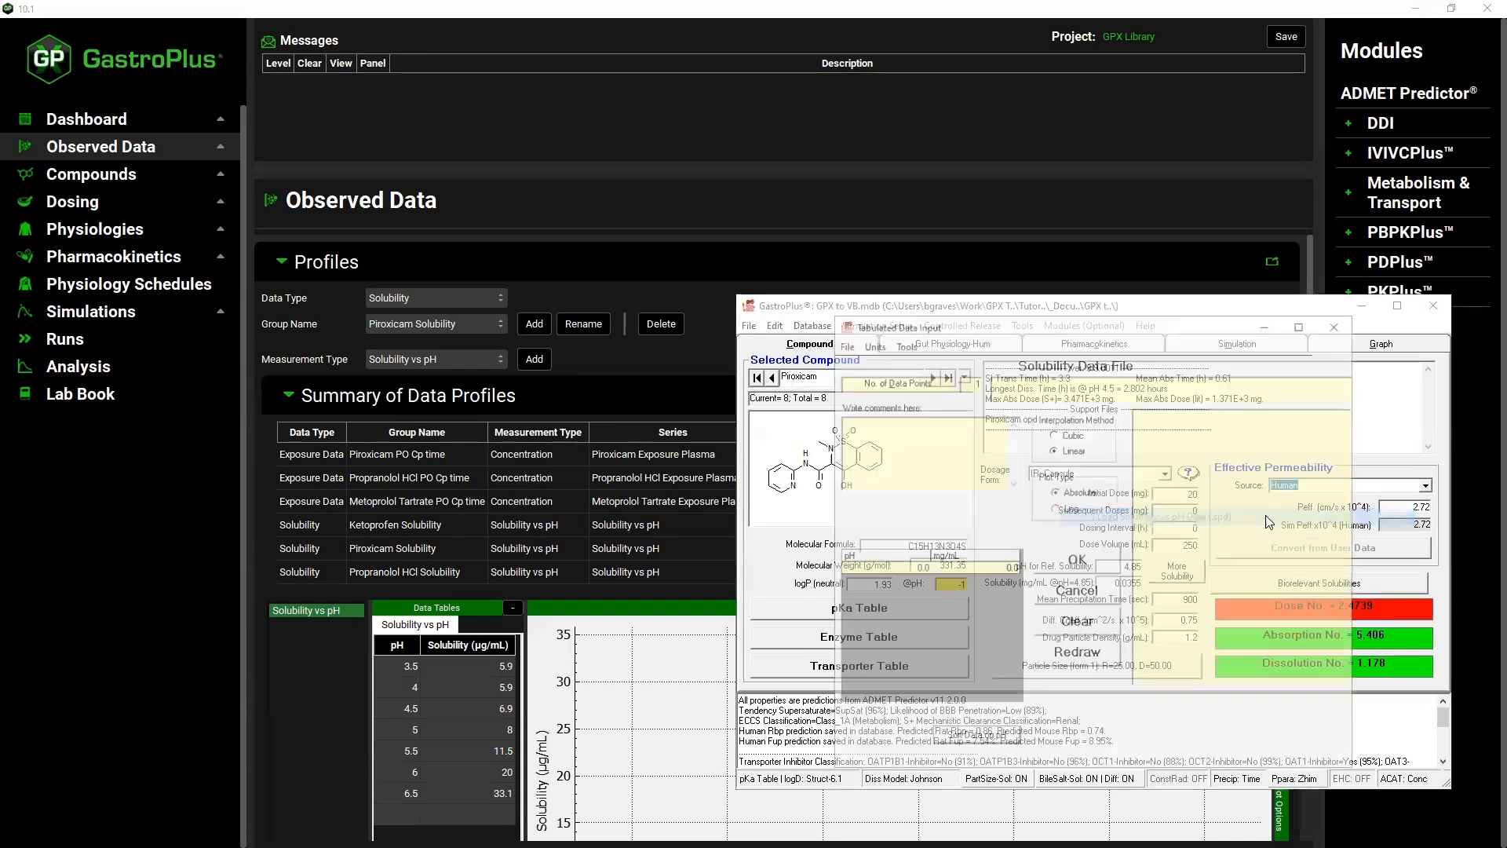
{"action": "right_click", "coordinate": [855, 565]}
{"action": "left_click", "coordinate": [891, 598]}
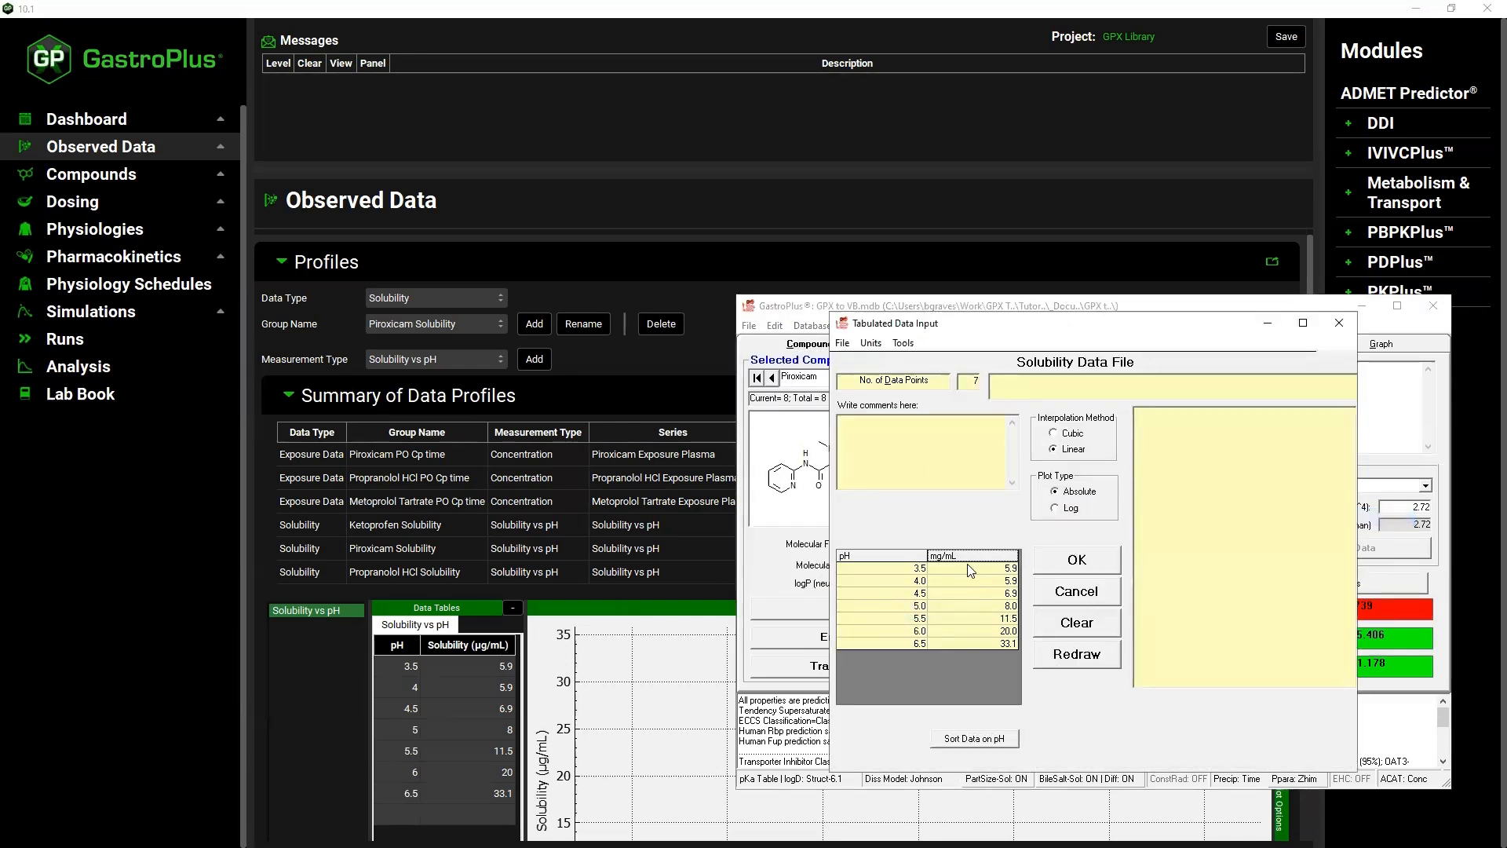
Set the solubility data units to µg/mL and redraw the solubility vs pH plot
{"action": "left_click", "coordinate": [876, 348]}
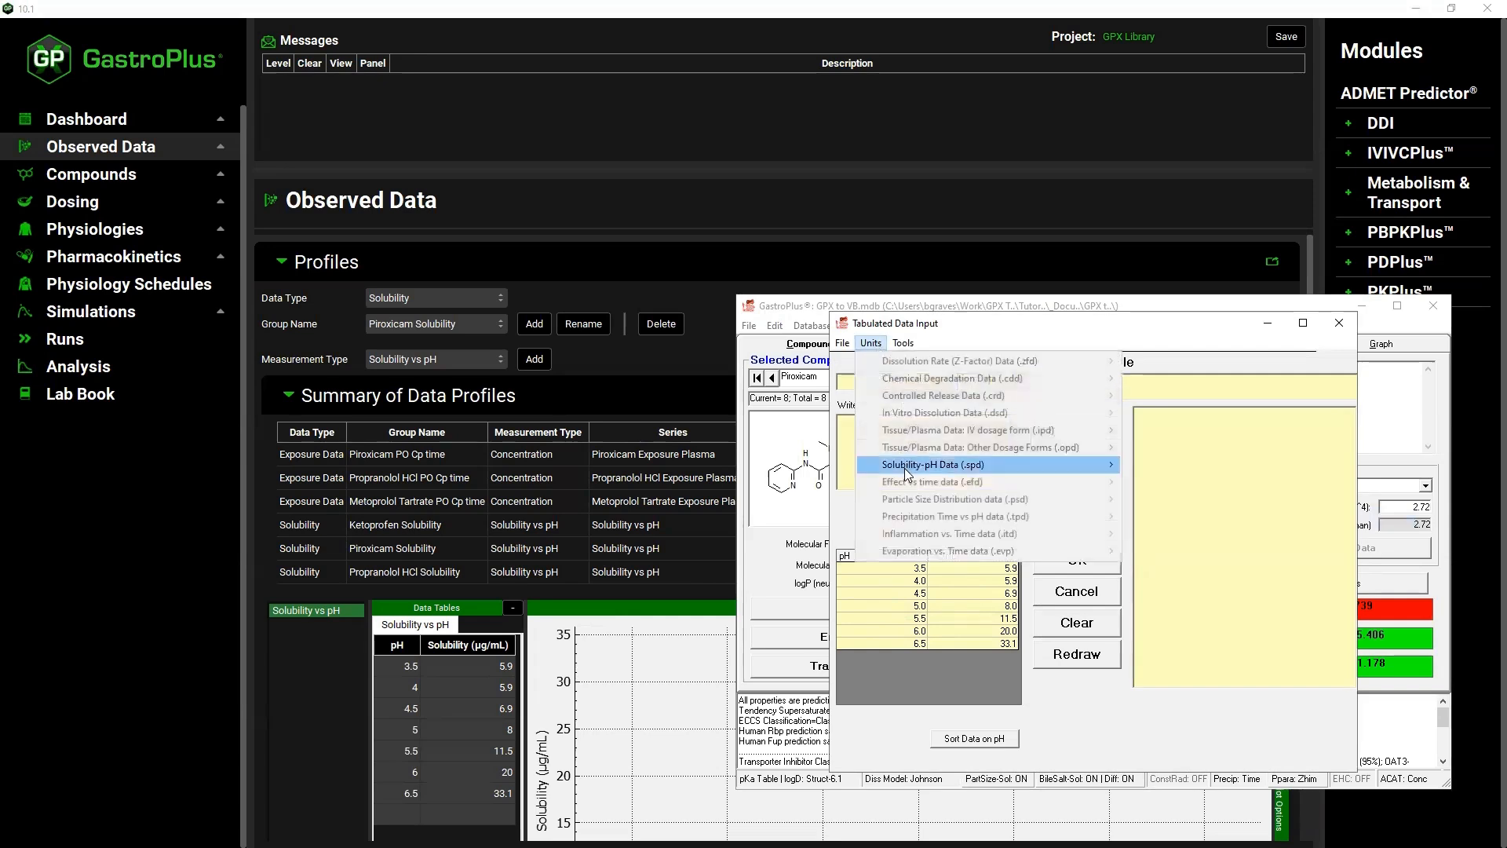
{"action": "mouse_move", "coordinate": [905, 468]}
{"action": "left_click", "coordinate": [1207, 484]}
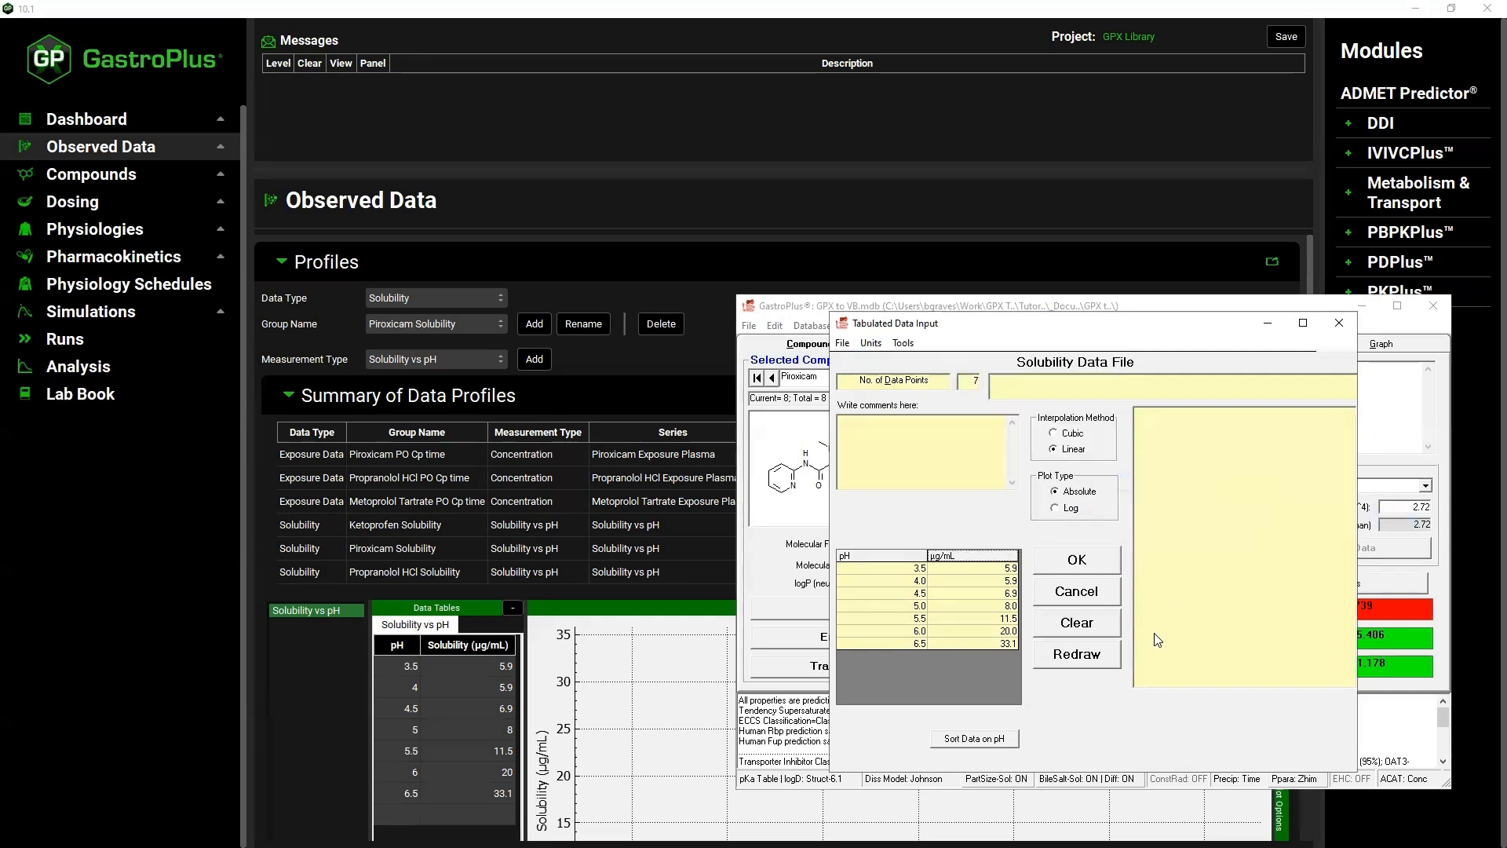
{"action": "left_click", "coordinate": [1107, 662]}
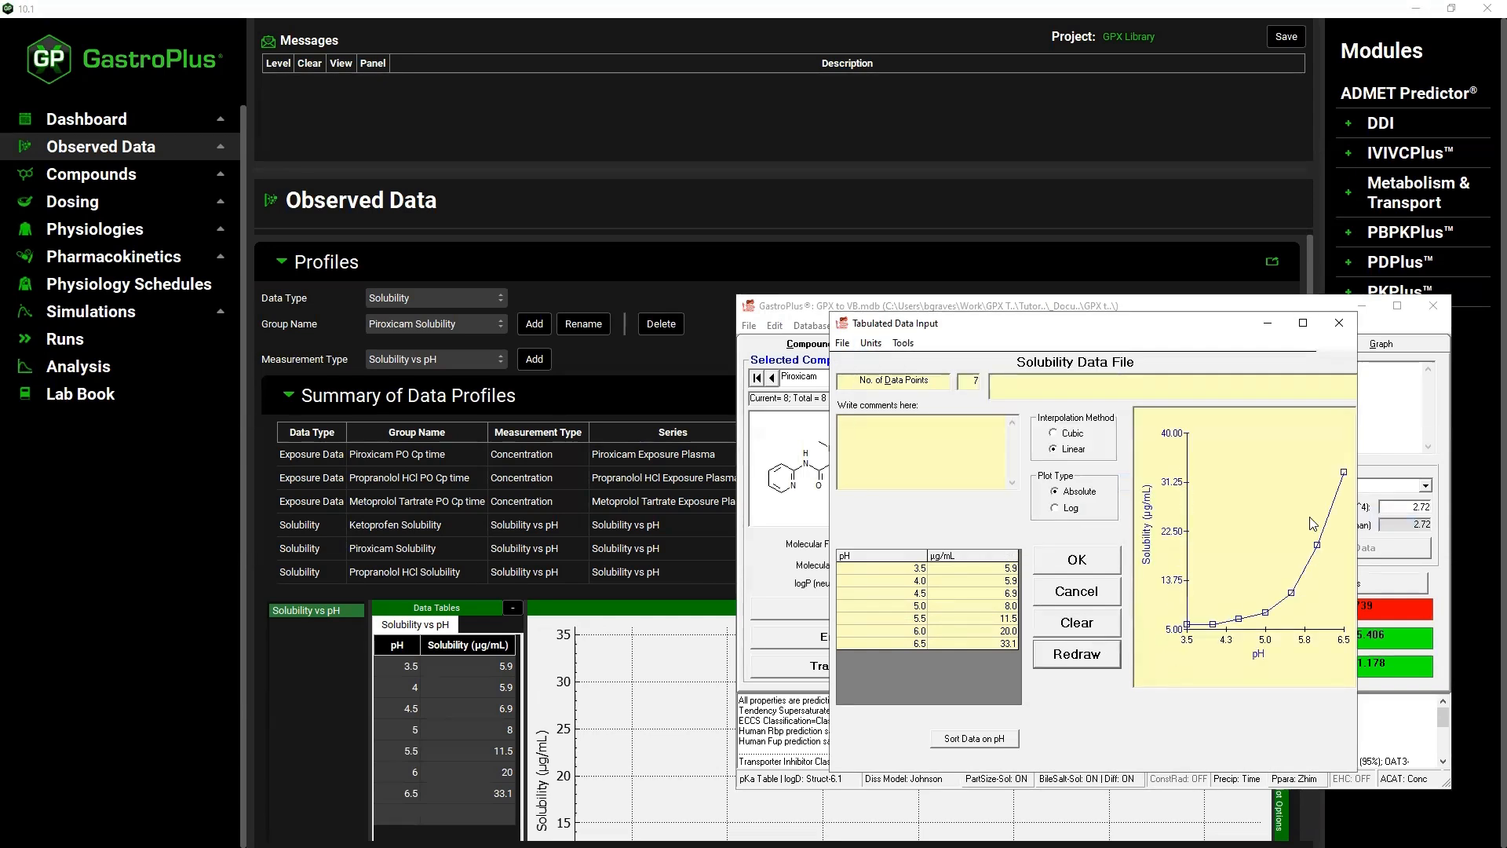
Copy the notes from the Lab Book's Solubility vs pH entry under Piroxicam Solubility into the solubility data file's comments
{"action": "left_click", "coordinate": [66, 397]}
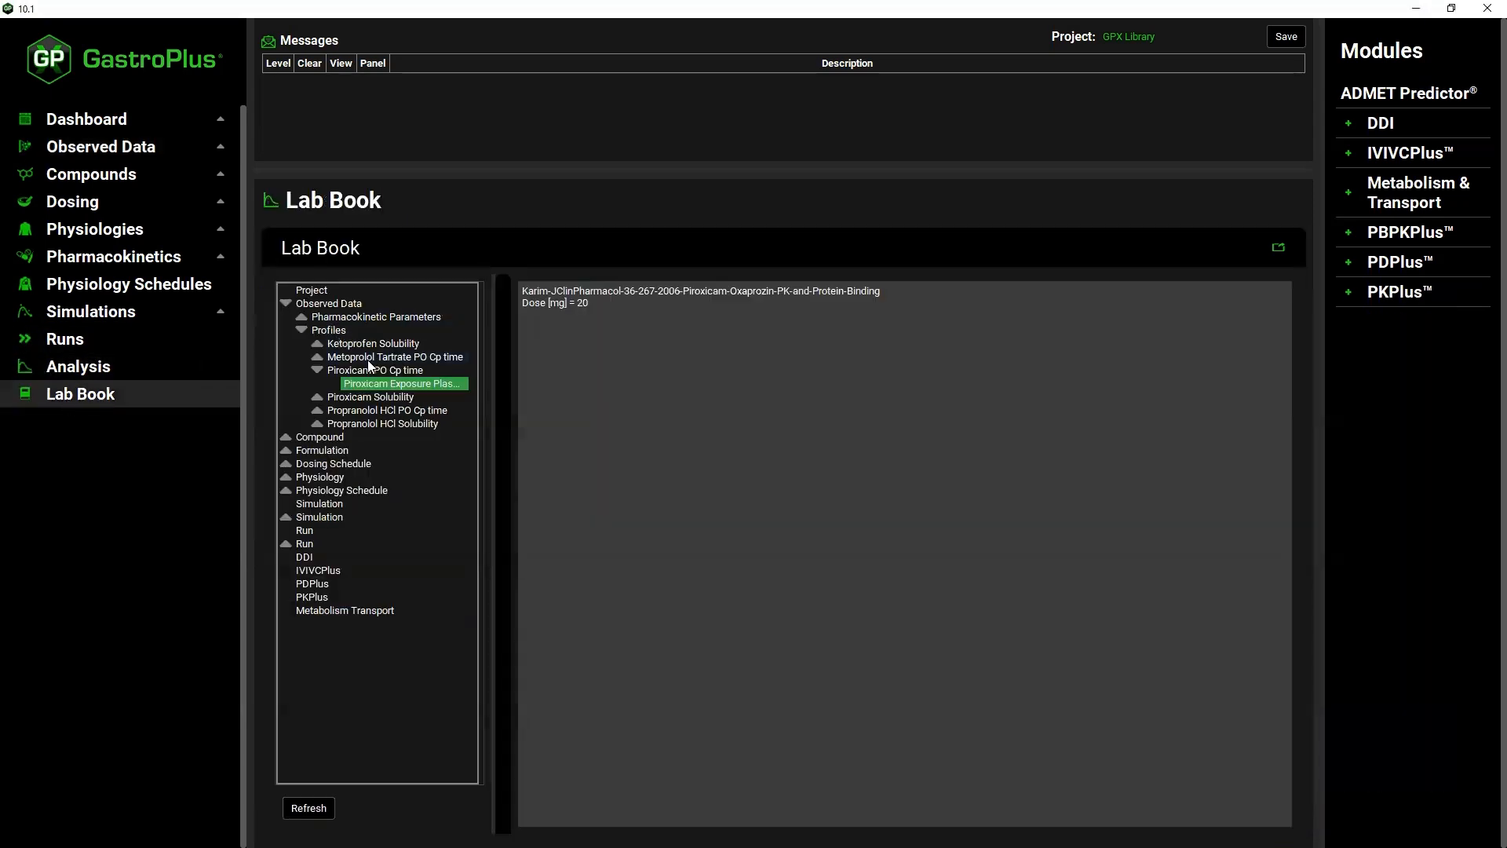
{"action": "left_click", "coordinate": [350, 346]}
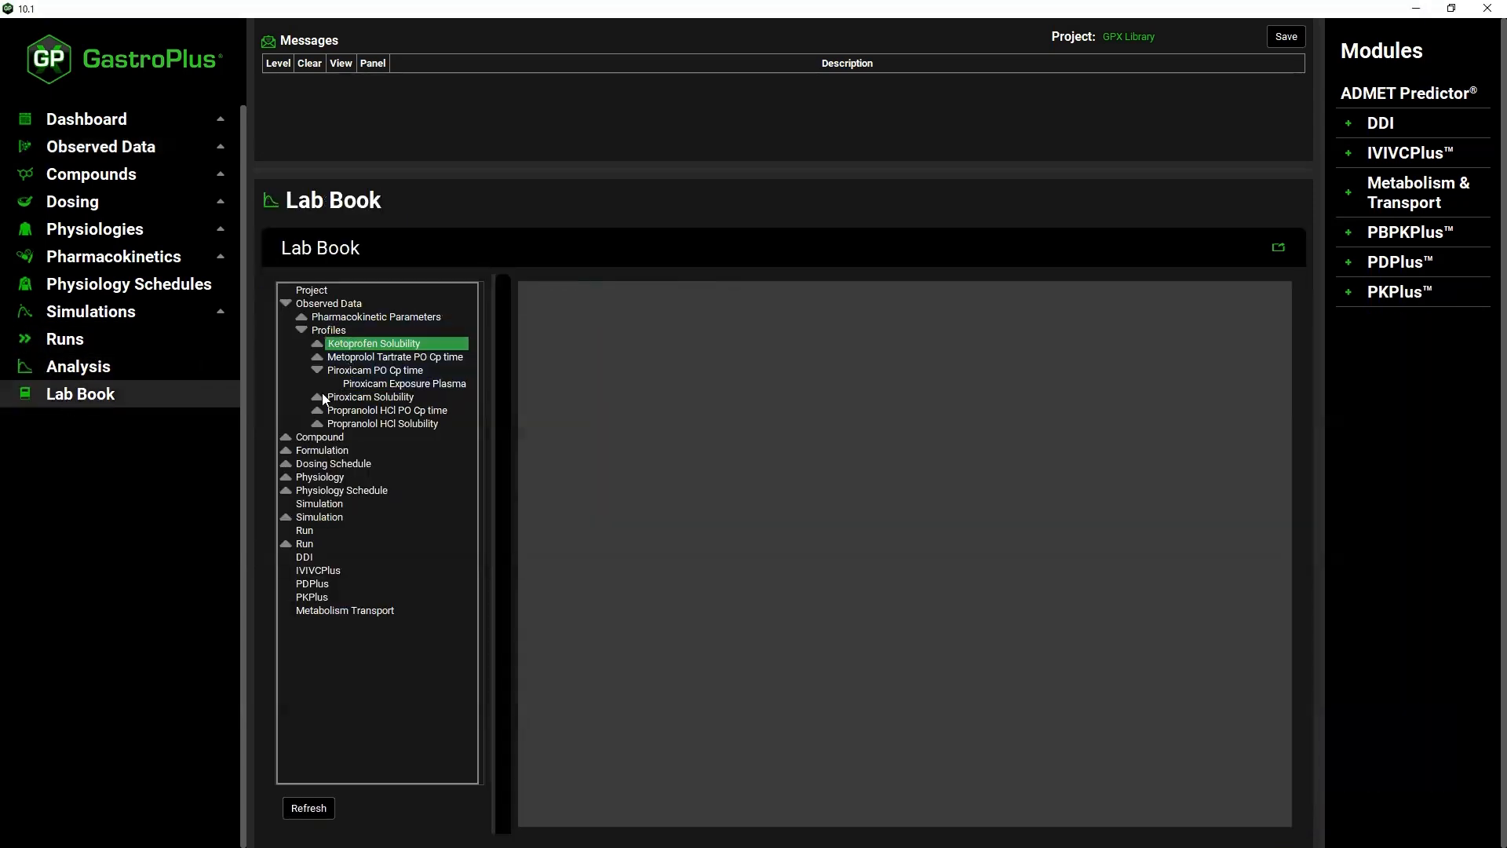
{"action": "left_click", "coordinate": [317, 397]}
{"action": "left_click", "coordinate": [376, 409]}
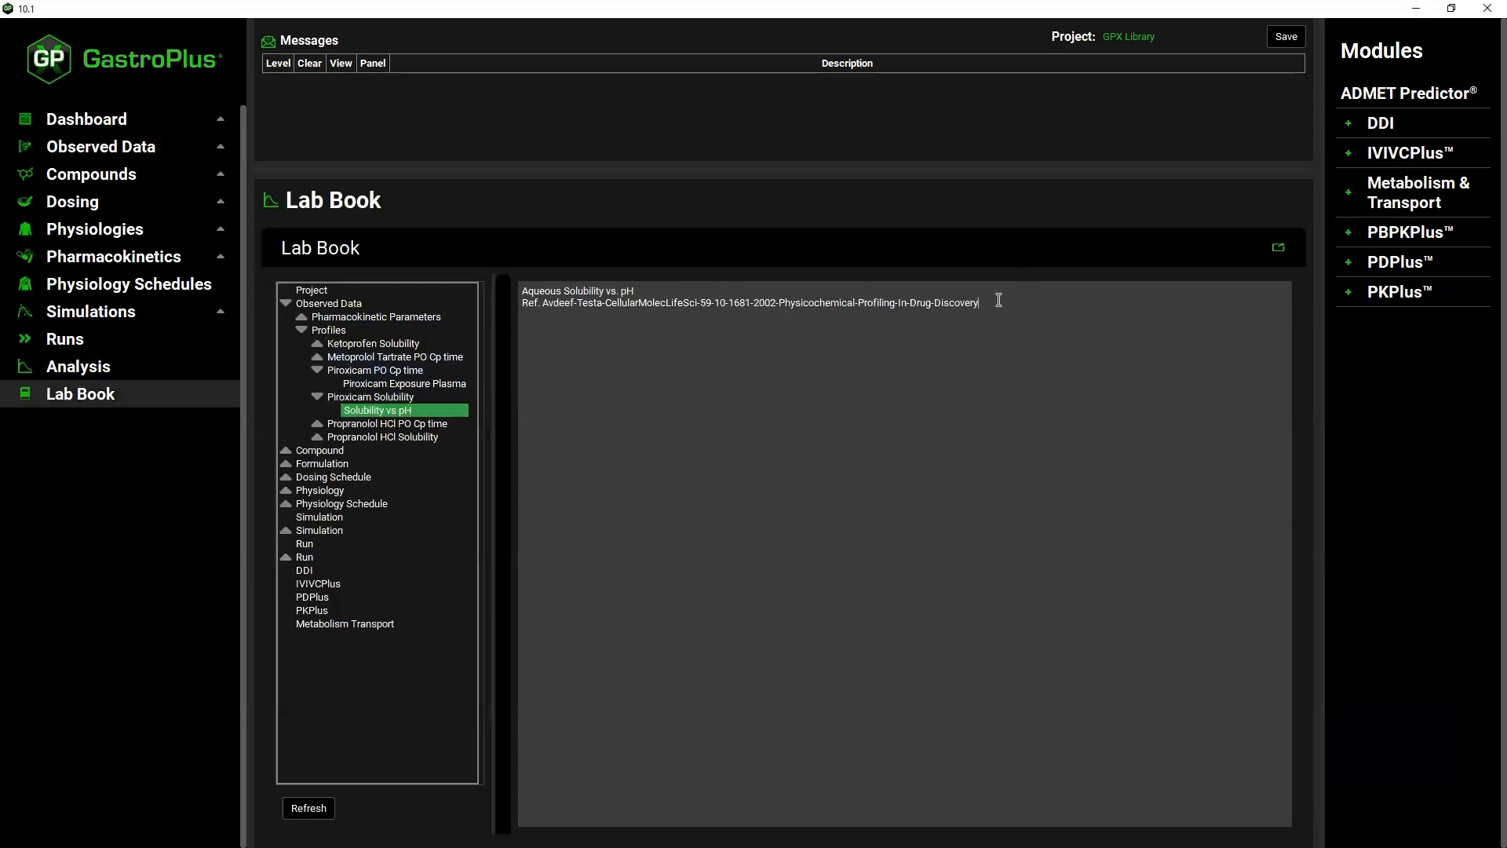
{"action": "left_click_drag", "start_coordinate": [998, 301], "coordinate": [493, 270]}
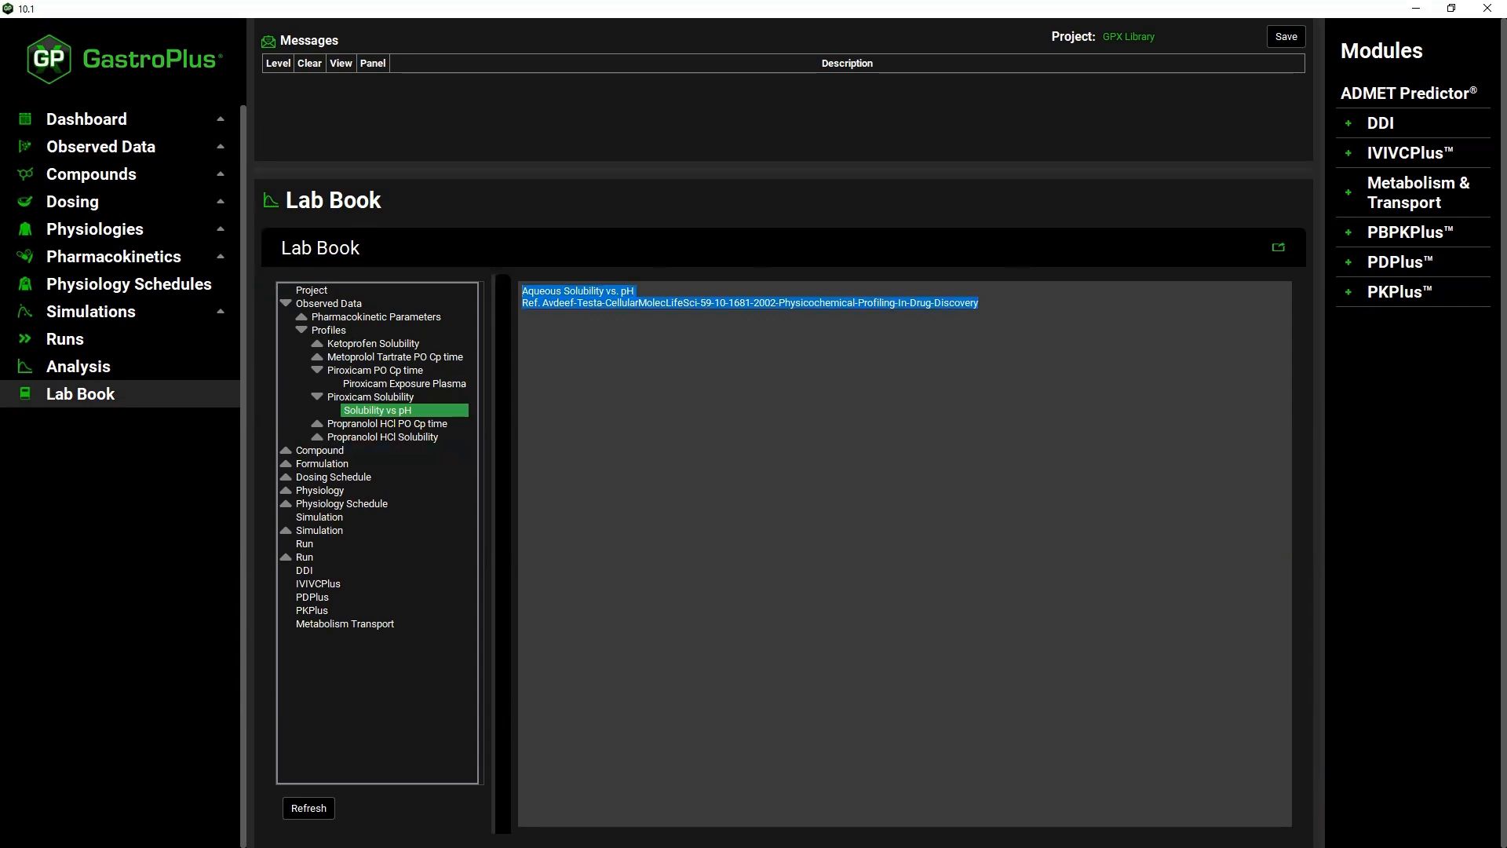
{"action": "key", "text": "alt+Tab"}
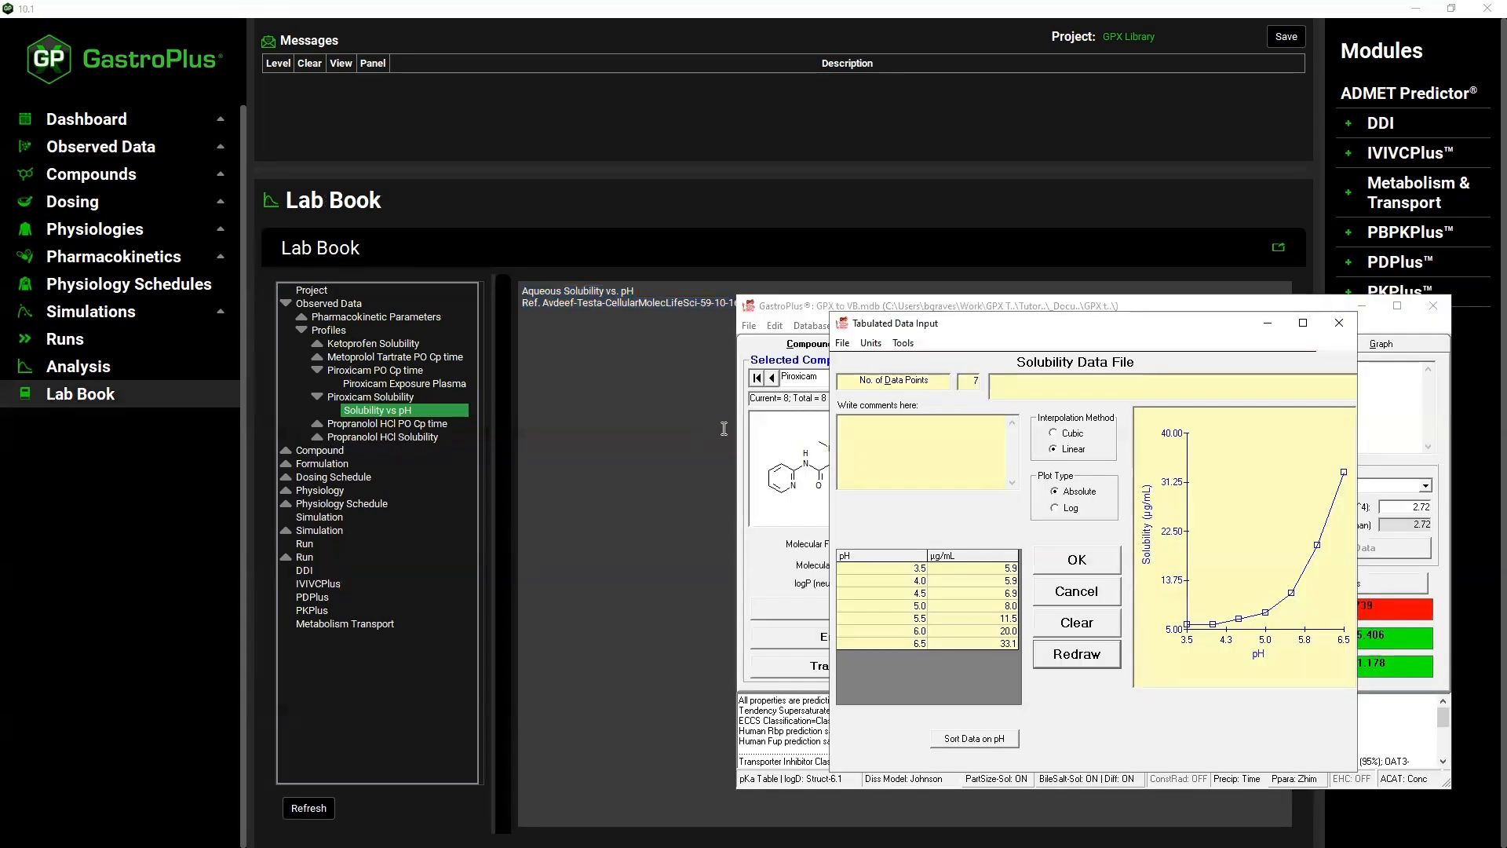
{"action": "left_click", "coordinate": [919, 423]}
{"action": "key", "text": "ctrl+v"}
Save the solubility data as Piroxicam.spd in the GPX to VB recording folder and accept the data input
{"action": "left_click", "coordinate": [842, 343]}
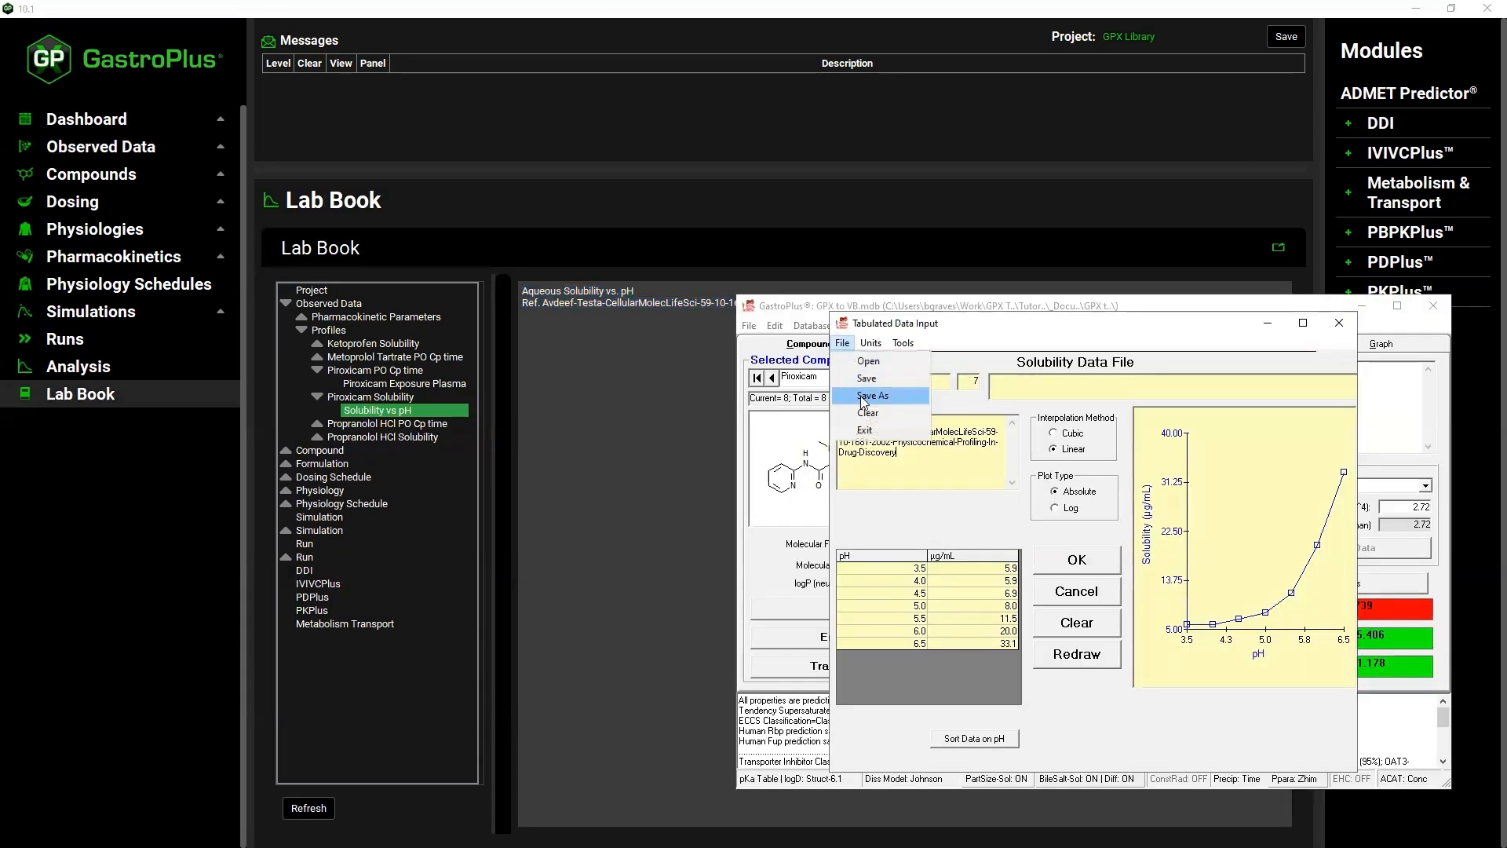
{"action": "left_click", "coordinate": [863, 397]}
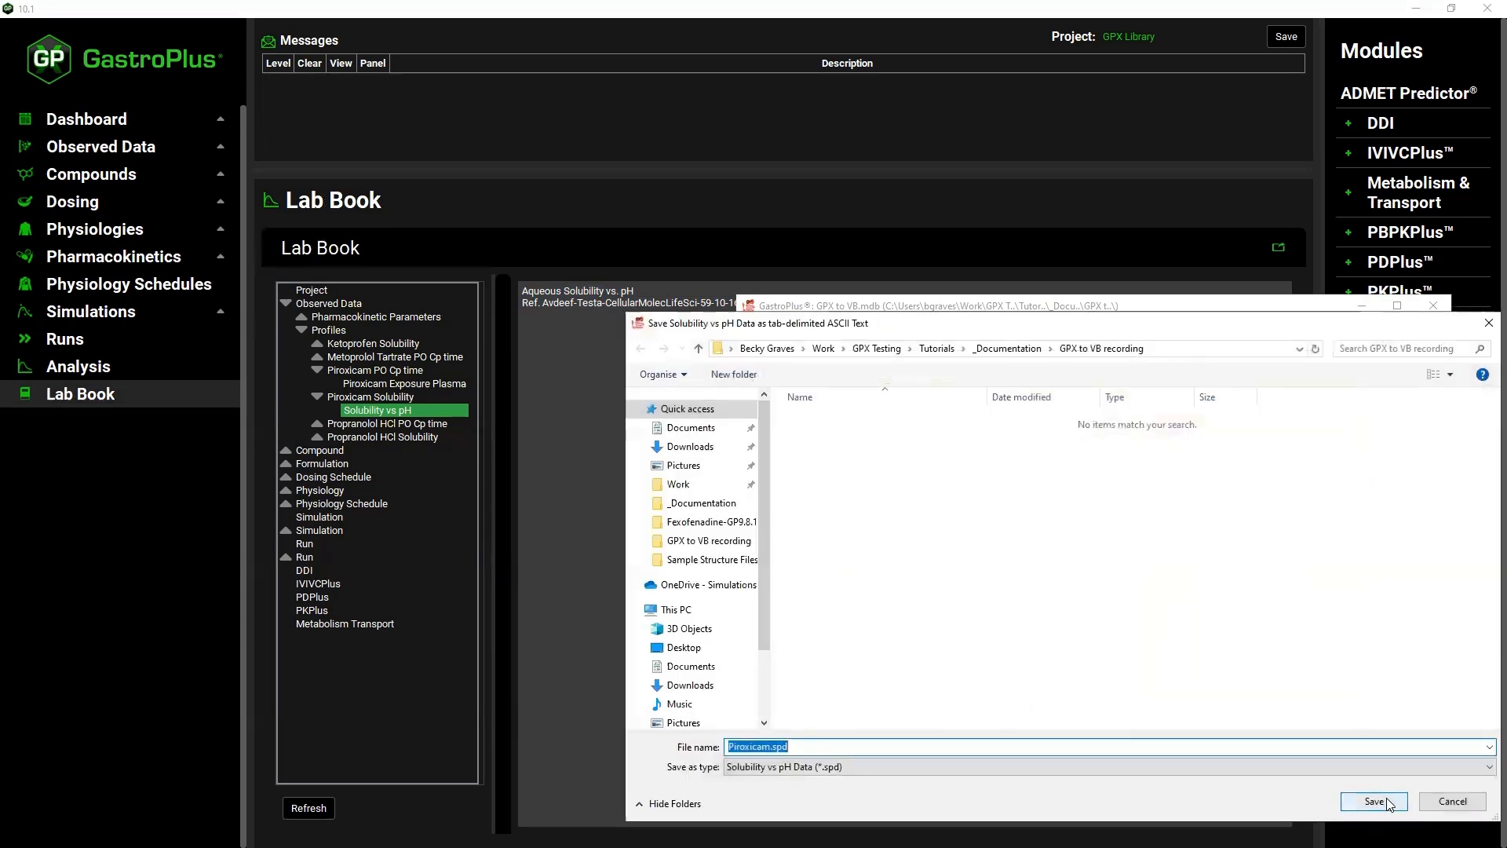
{"action": "left_click", "coordinate": [1373, 800]}
{"action": "left_click", "coordinate": [805, 506]}
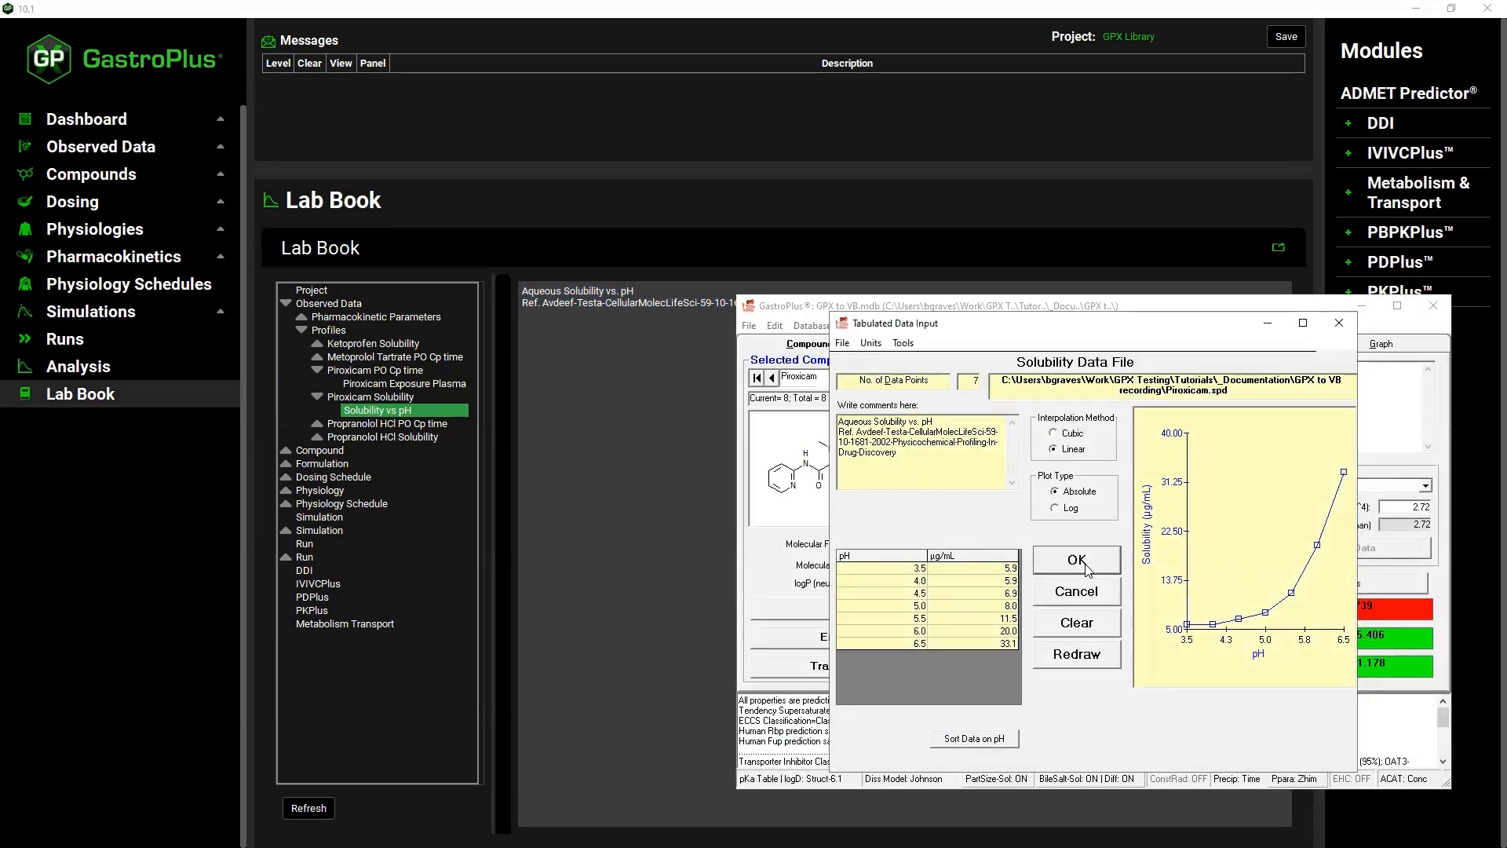
{"action": "left_click", "coordinate": [1076, 559]}
Look up the Piroxicam 20mg observed parameters in GPX and enter Fa 100% and F 100% as the 9.9 pharmacokinetic observed values
{"action": "left_click", "coordinate": [133, 154]}
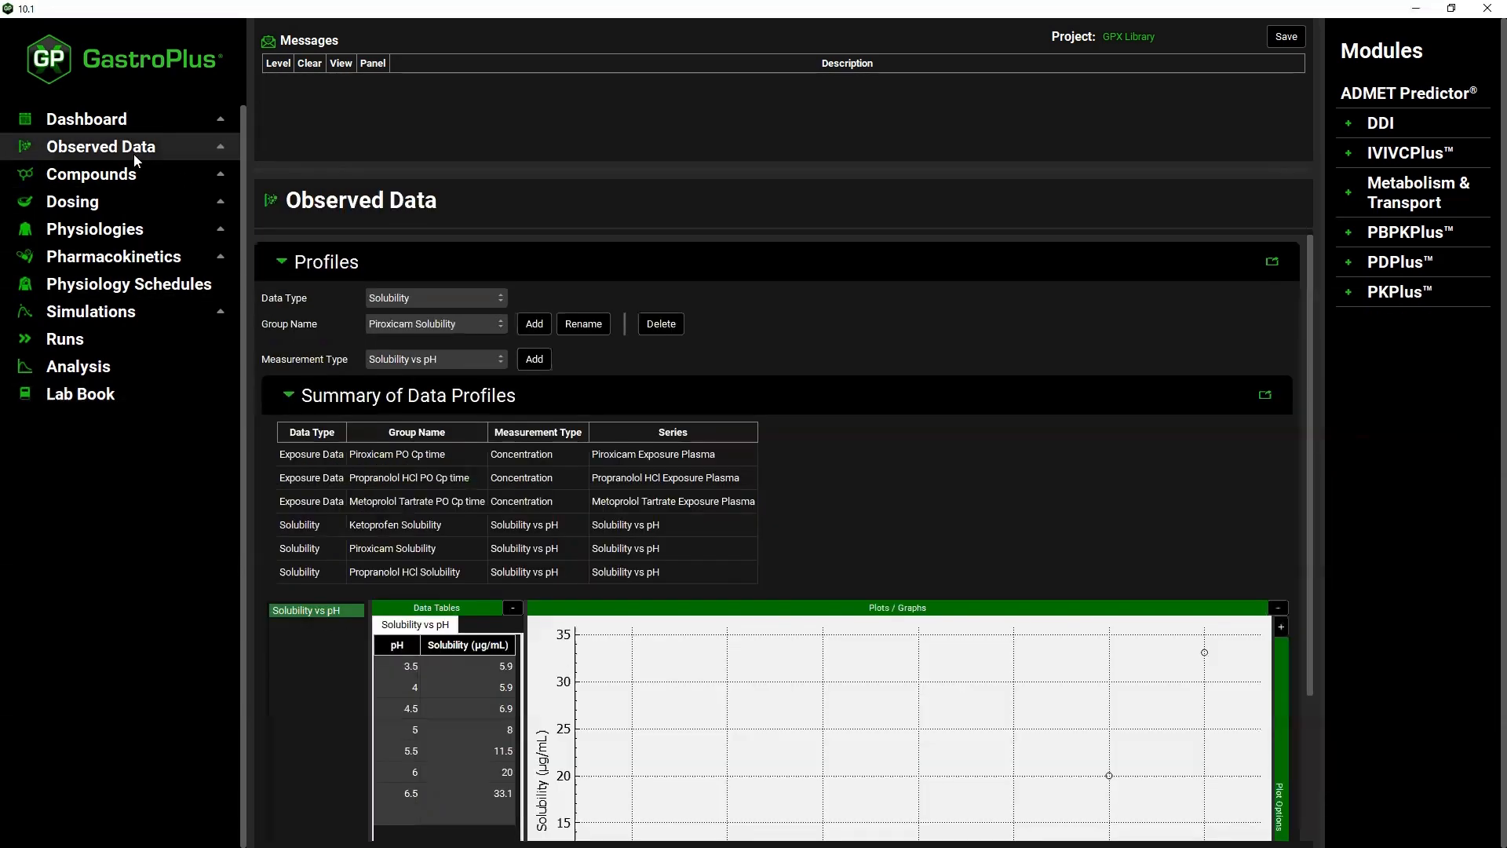
{"action": "left_click", "coordinate": [281, 264]}
{"action": "left_click", "coordinate": [299, 307]}
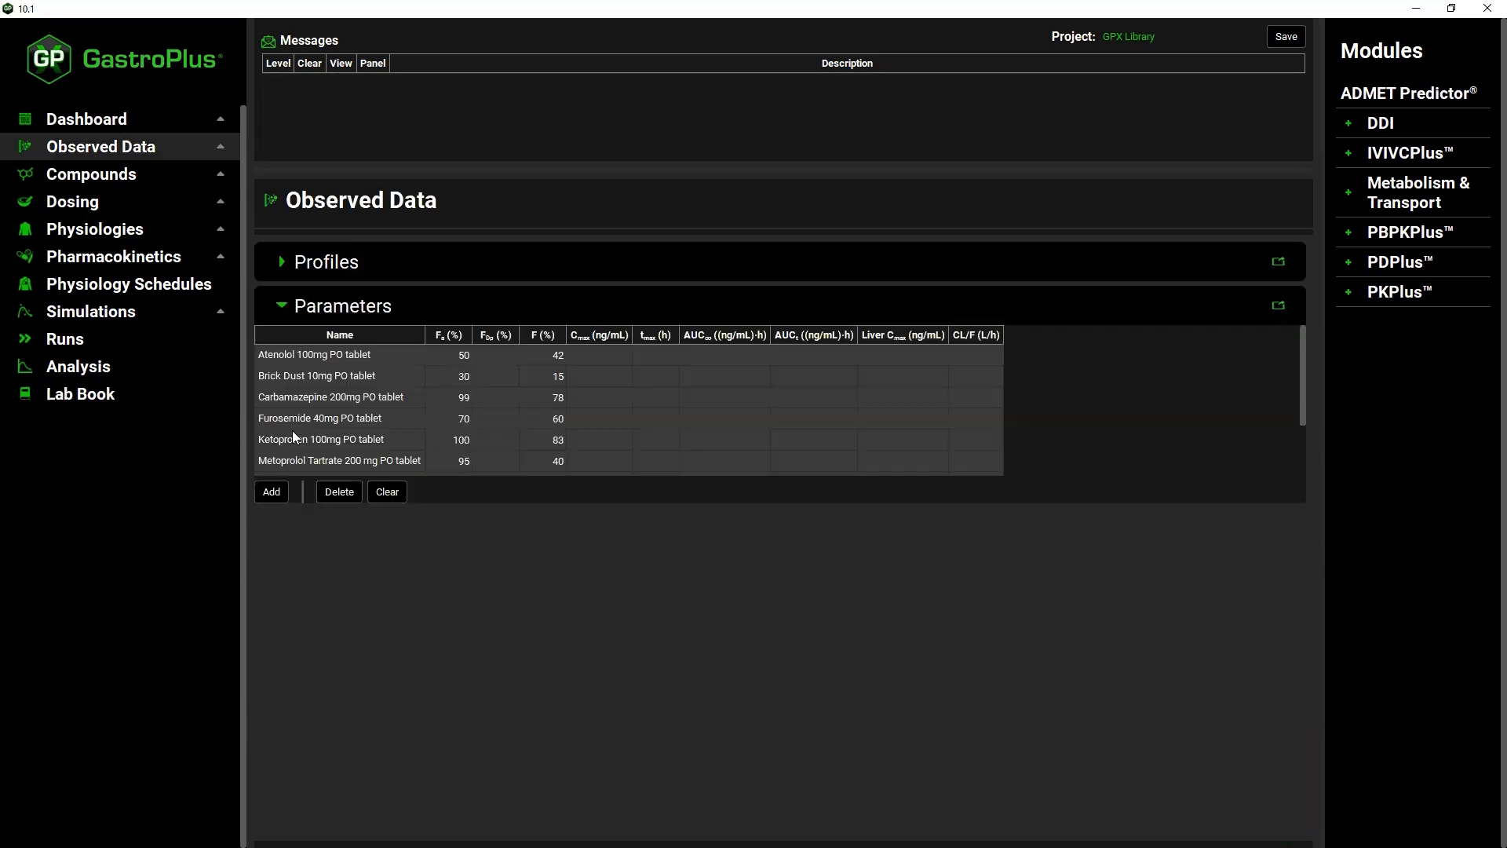
{"action": "scroll", "coordinate": [319, 430], "scroll_direction": "down", "scroll_amount": 1}
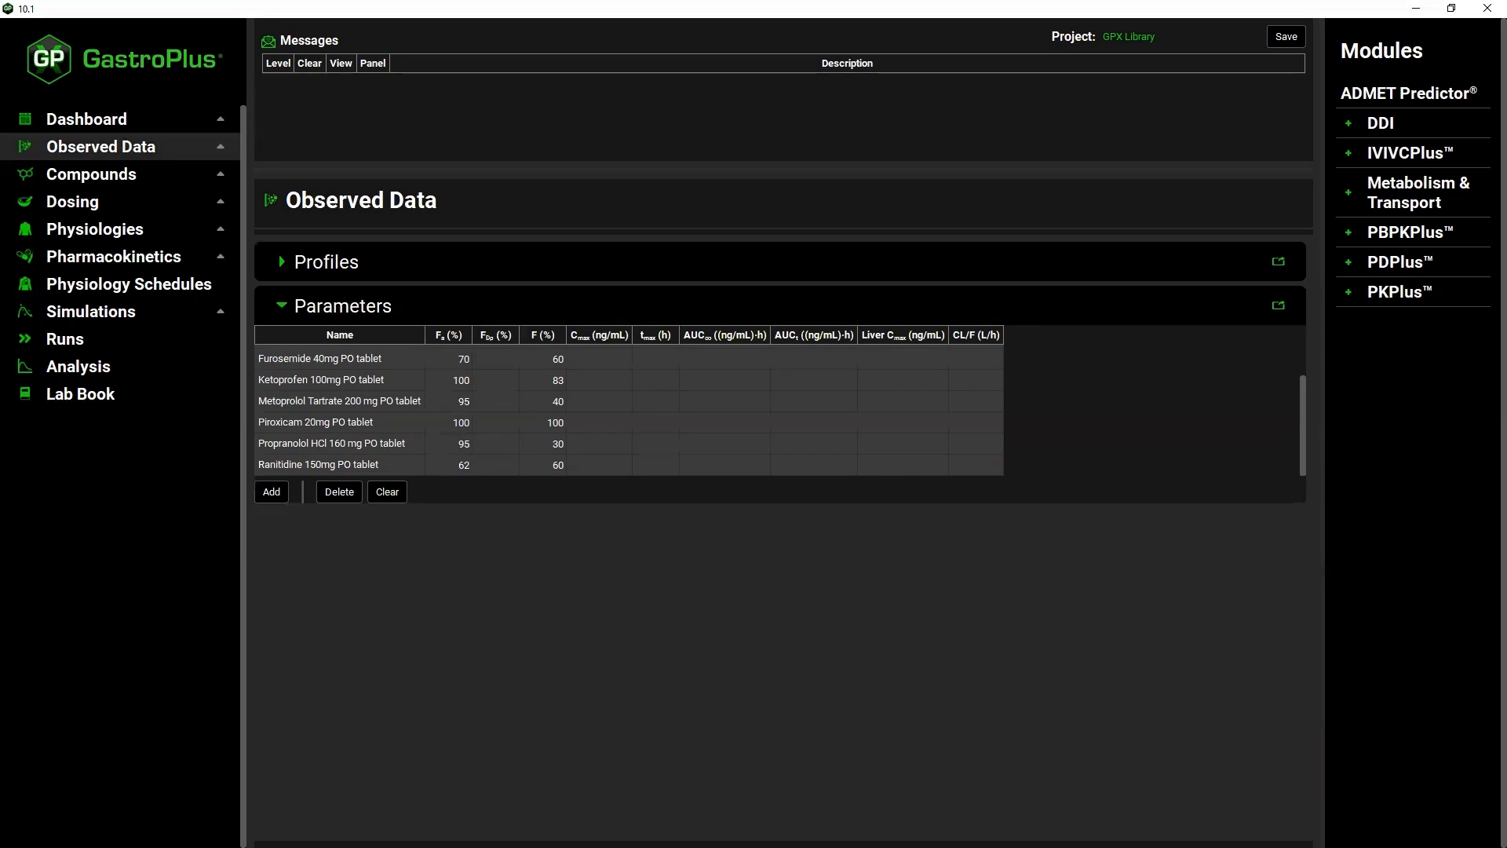
{"action": "key", "text": "alt+Tab"}
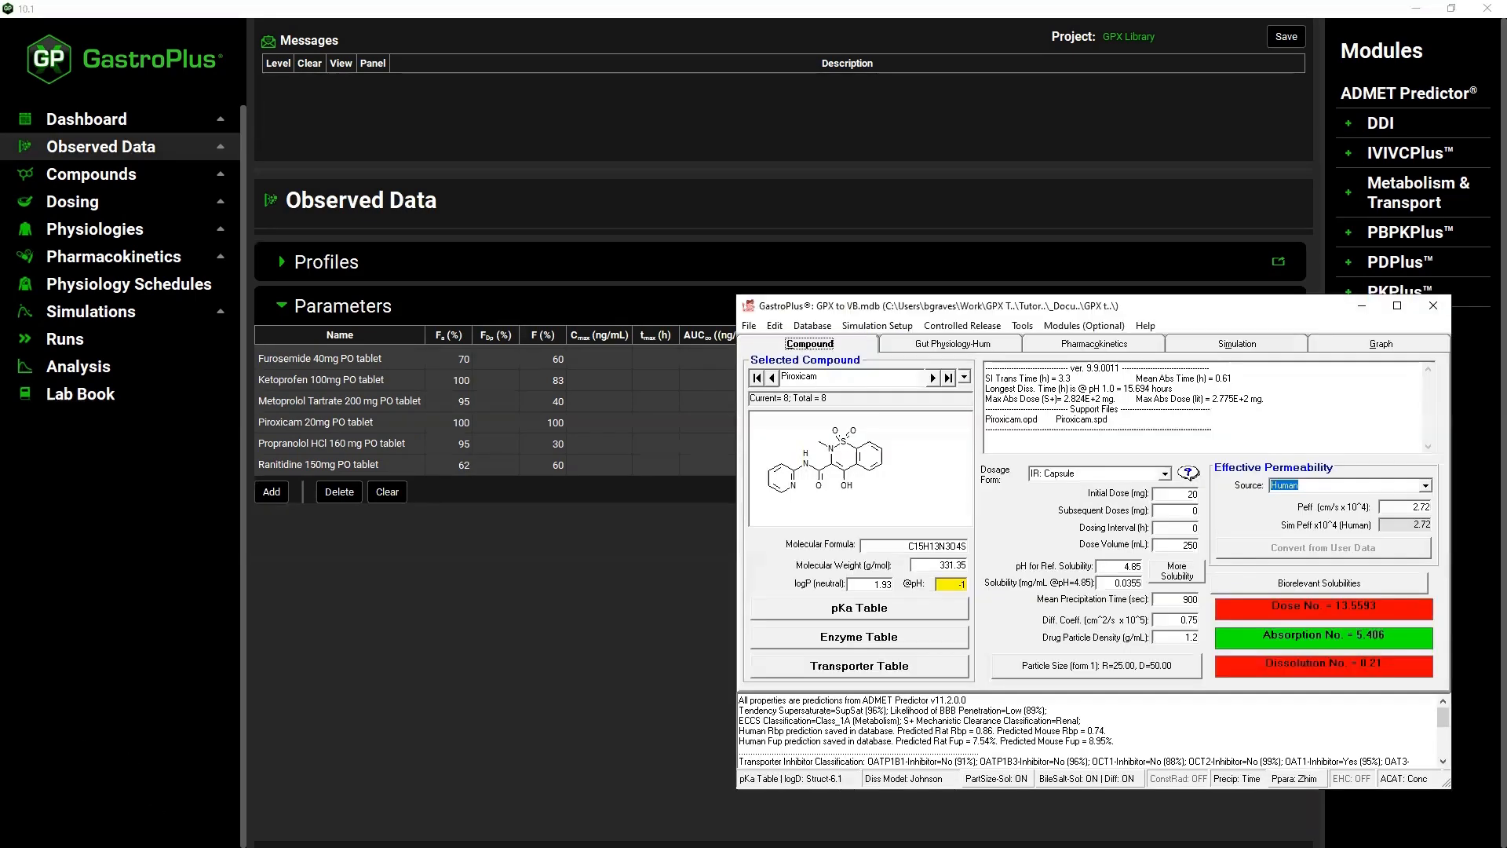
{"action": "left_click", "coordinate": [1065, 346]}
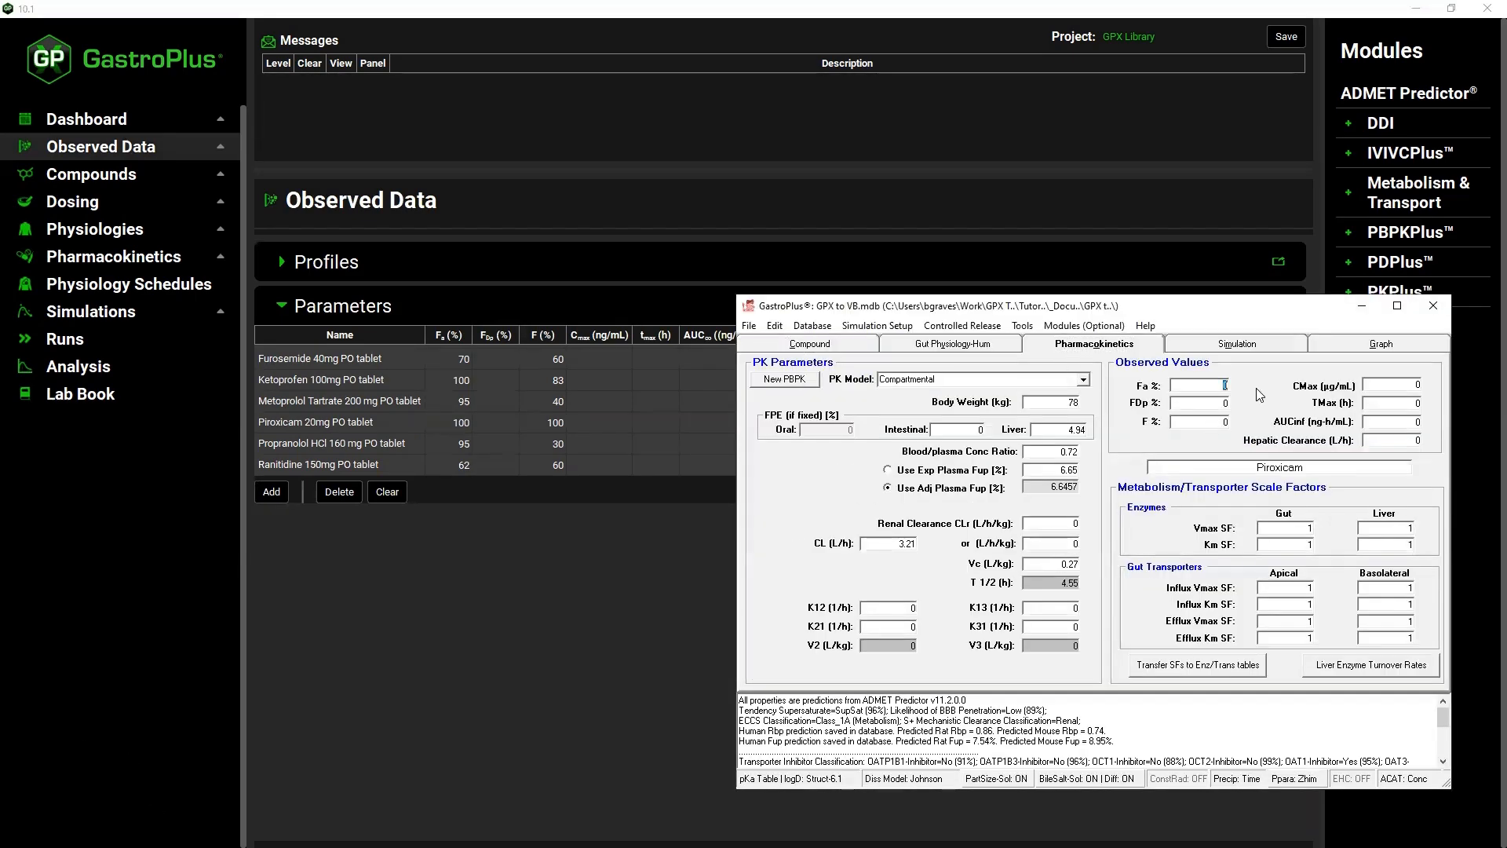
{"action": "type", "text": "100"}
{"action": "key", "text": "Tab"}
{"action": "key", "text": "Tab"}
{"action": "type", "text": "1"}
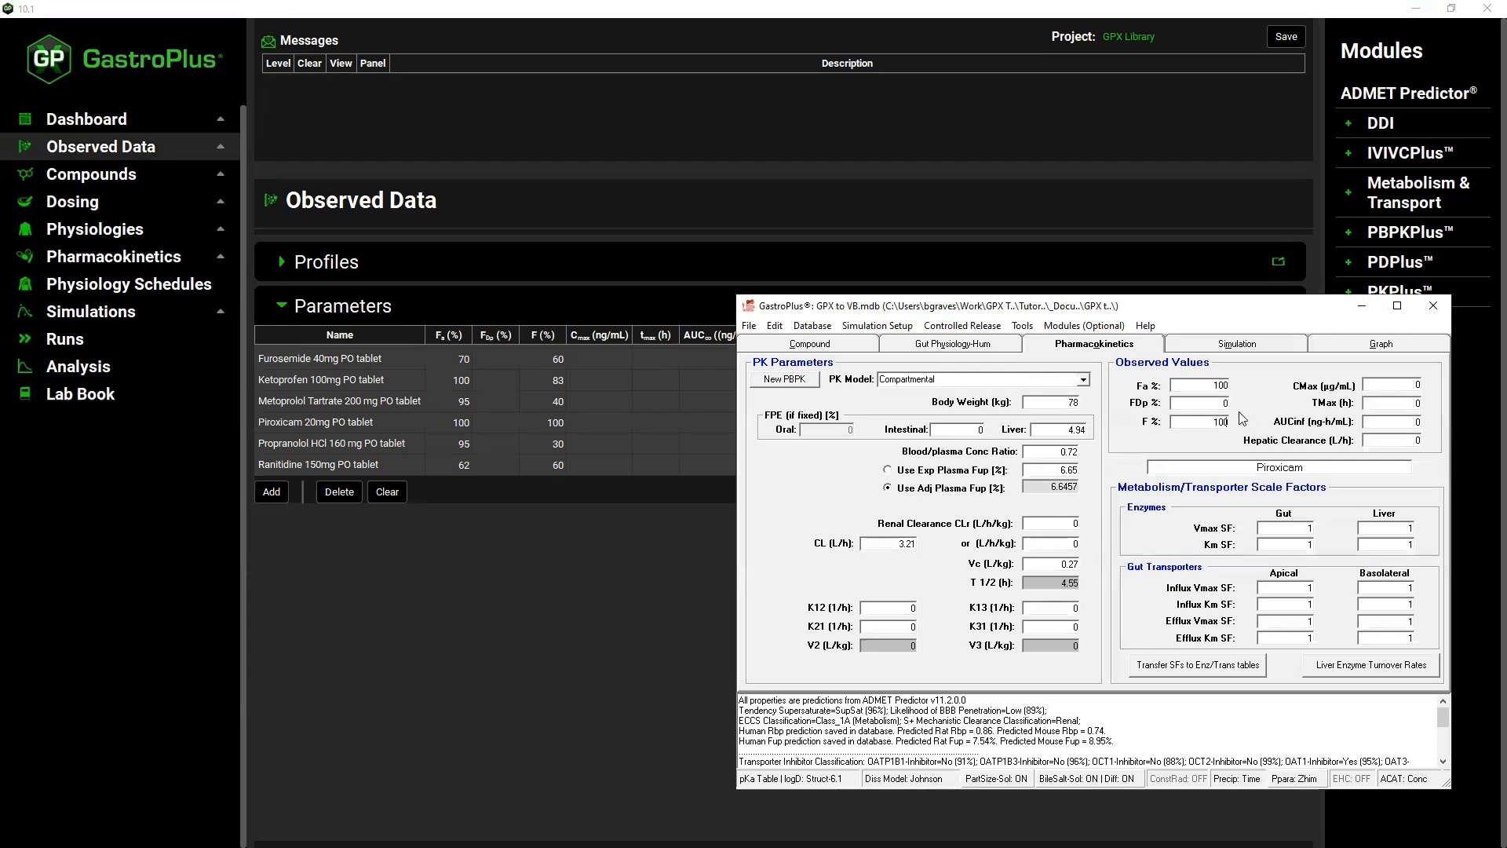
Return to the compound settings and save the Piroxicam drug record to the database
{"action": "left_click", "coordinate": [808, 346]}
{"action": "left_click", "coordinate": [813, 326]}
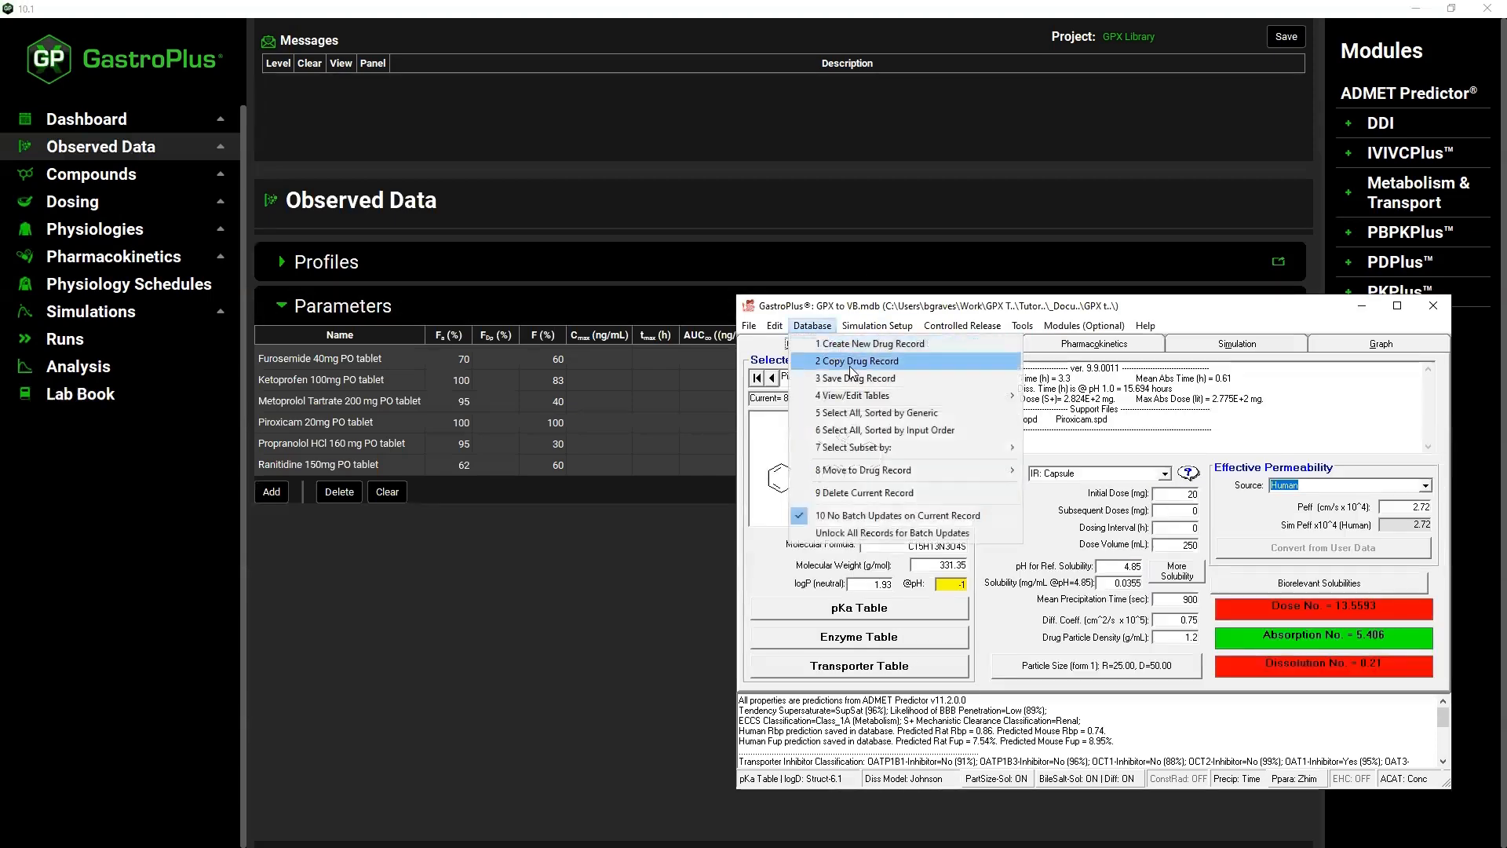
{"action": "left_click", "coordinate": [850, 377]}
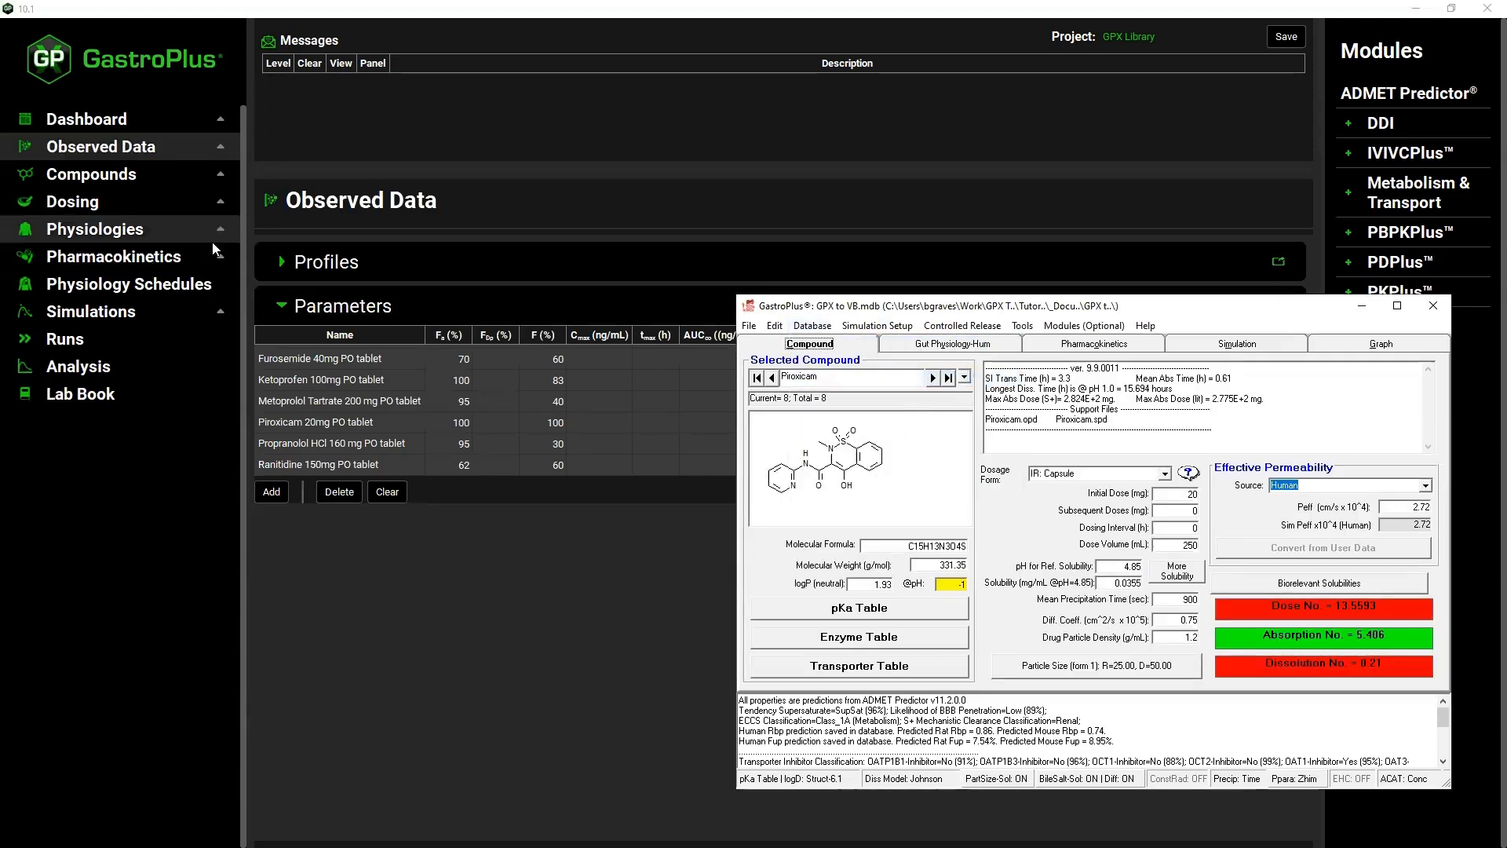
Compare Piroxicam's molecular properties in the GPX Compounds view with its 9.9 compound record and Dissolution Model settings
{"action": "left_click", "coordinate": [121, 173]}
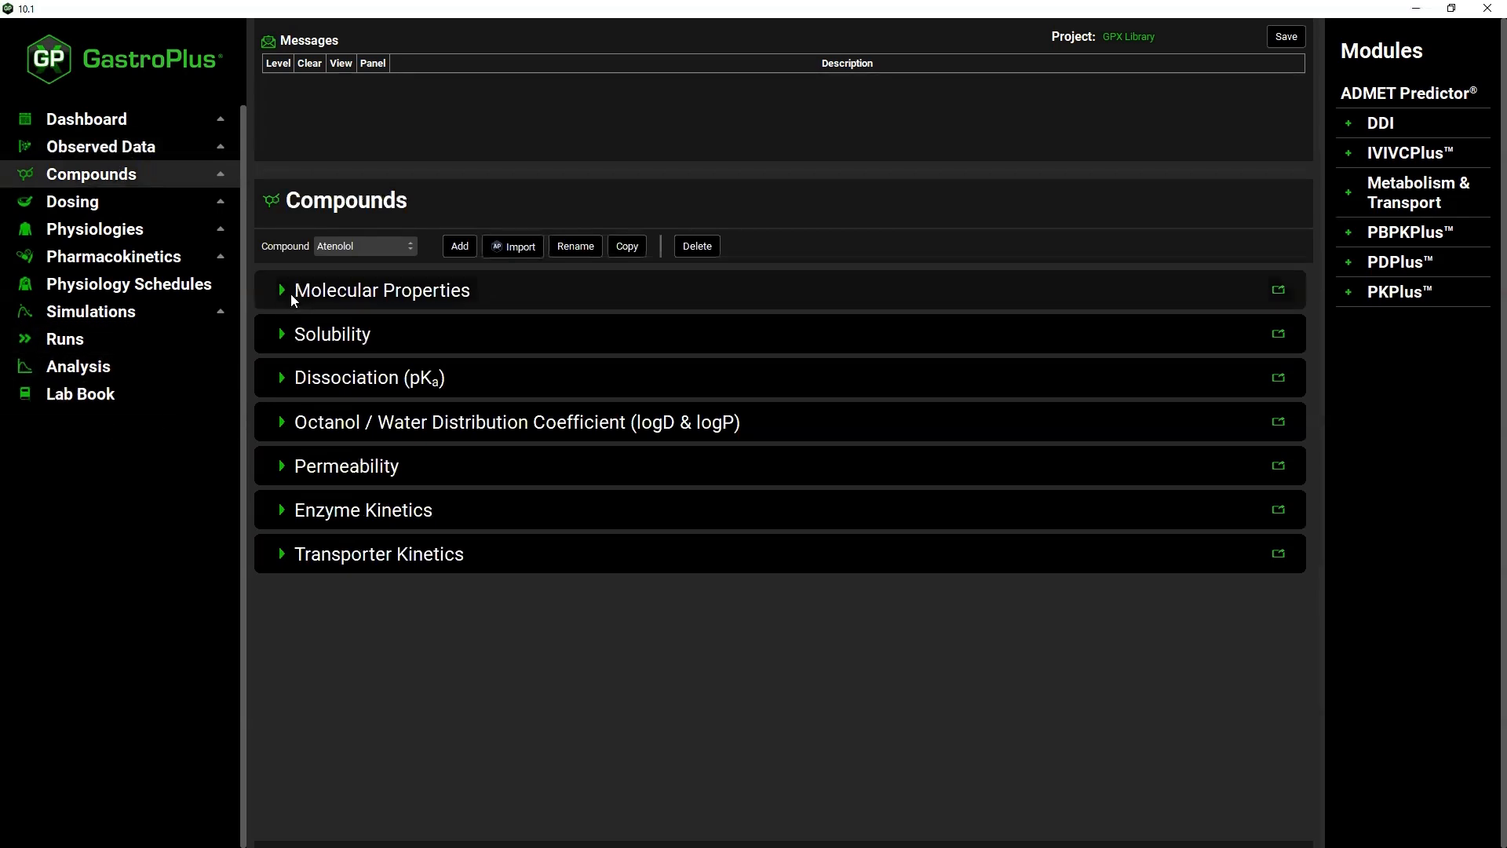
{"action": "left_click", "coordinate": [333, 247]}
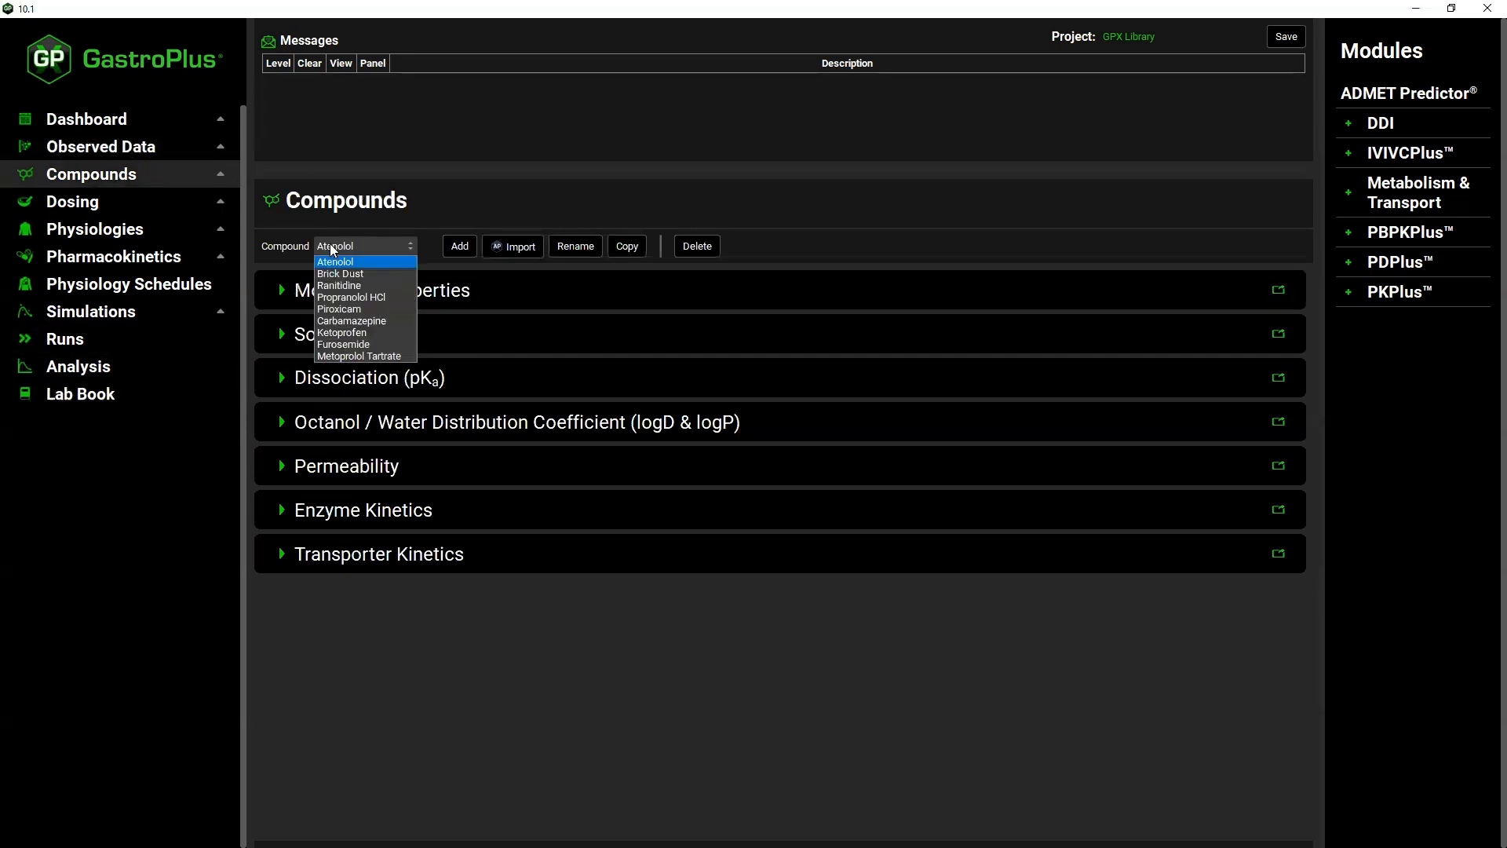
{"action": "left_click", "coordinate": [357, 310]}
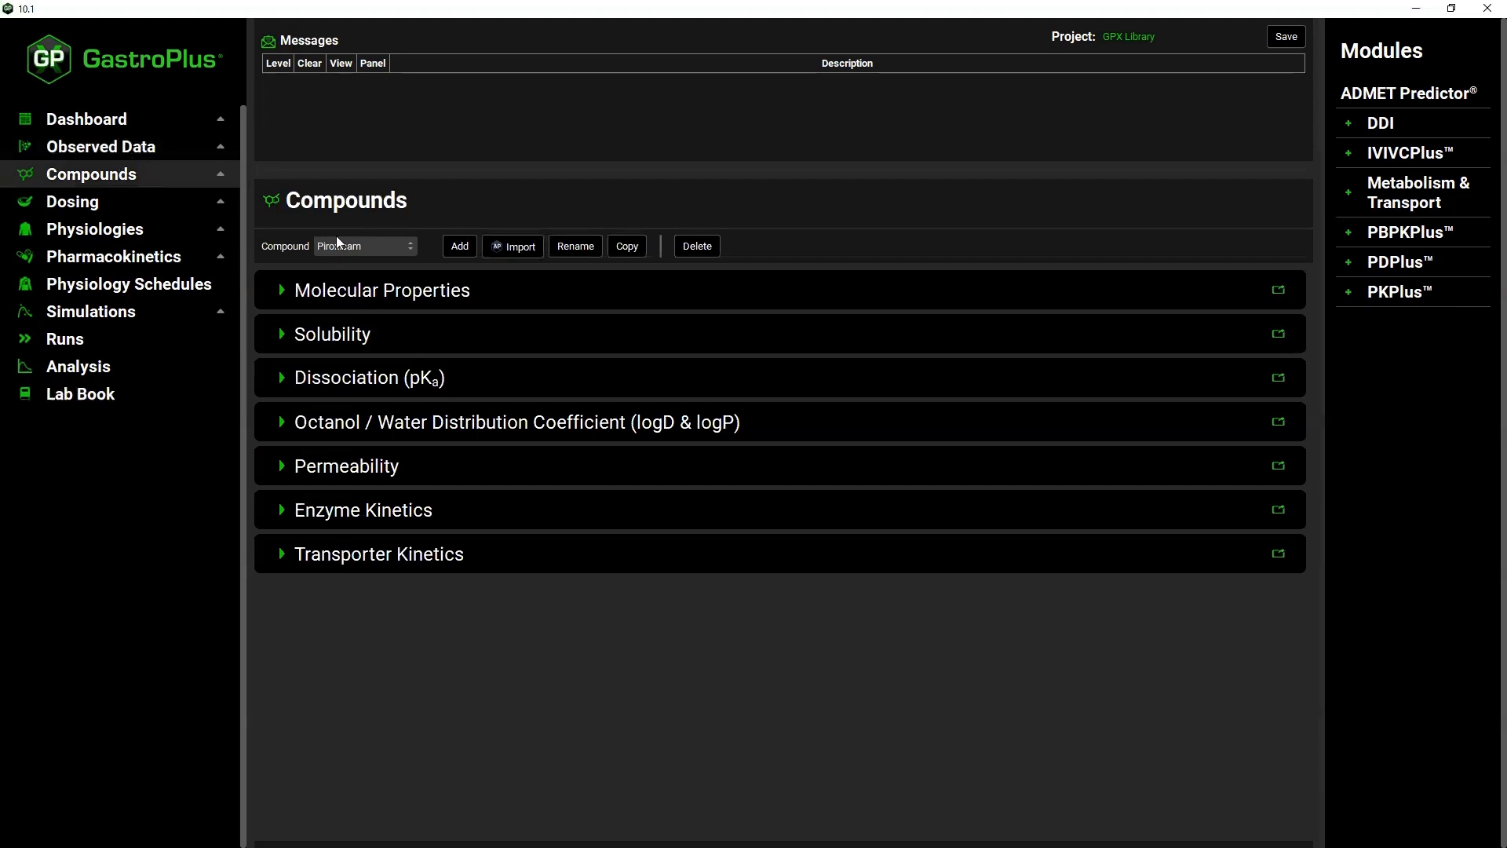
{"action": "left_click", "coordinate": [287, 292]}
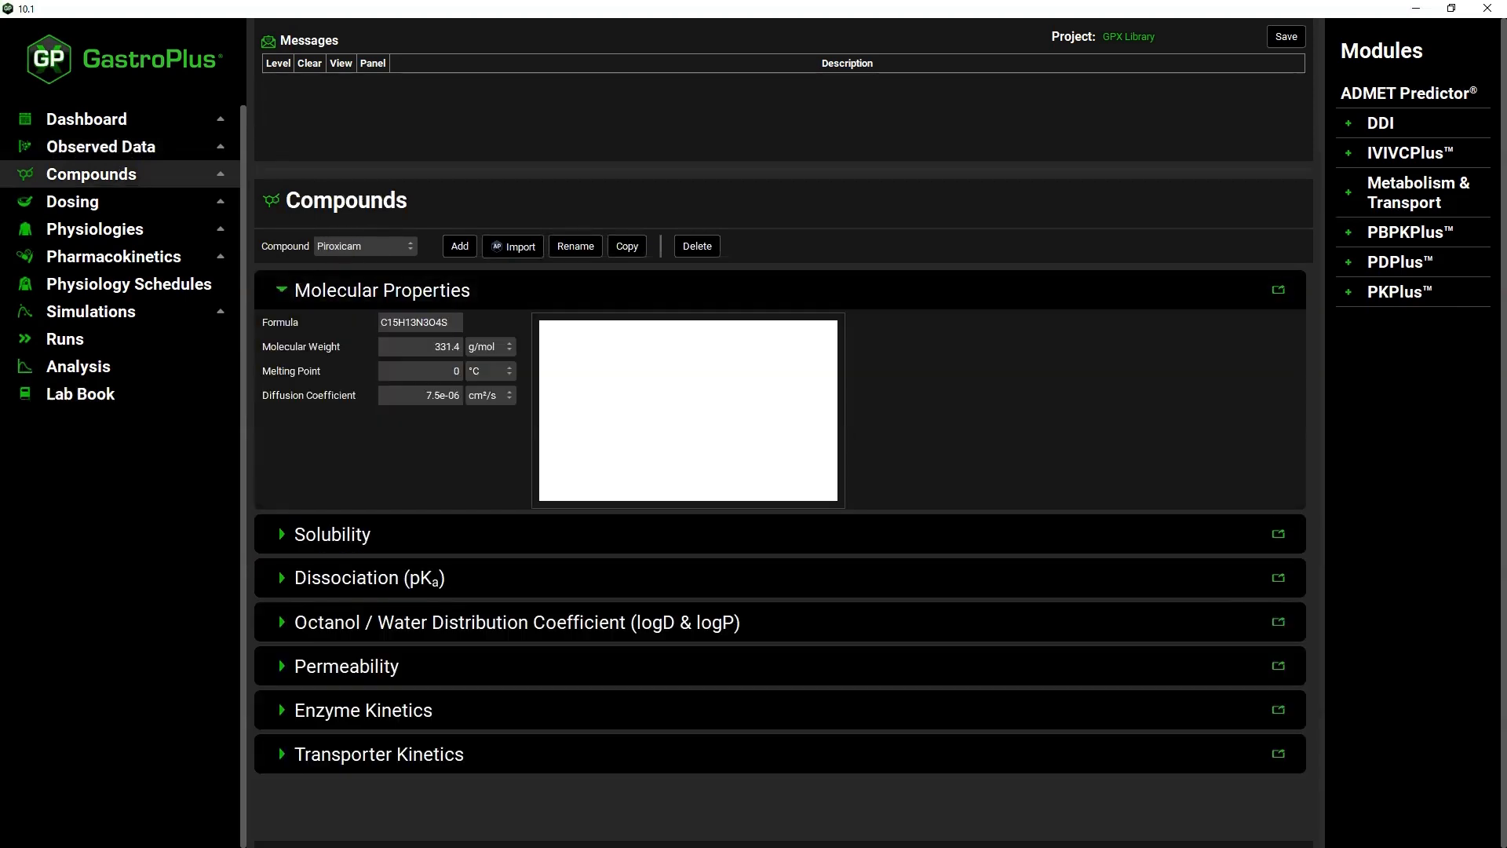
{"action": "key", "text": "alt+Tab"}
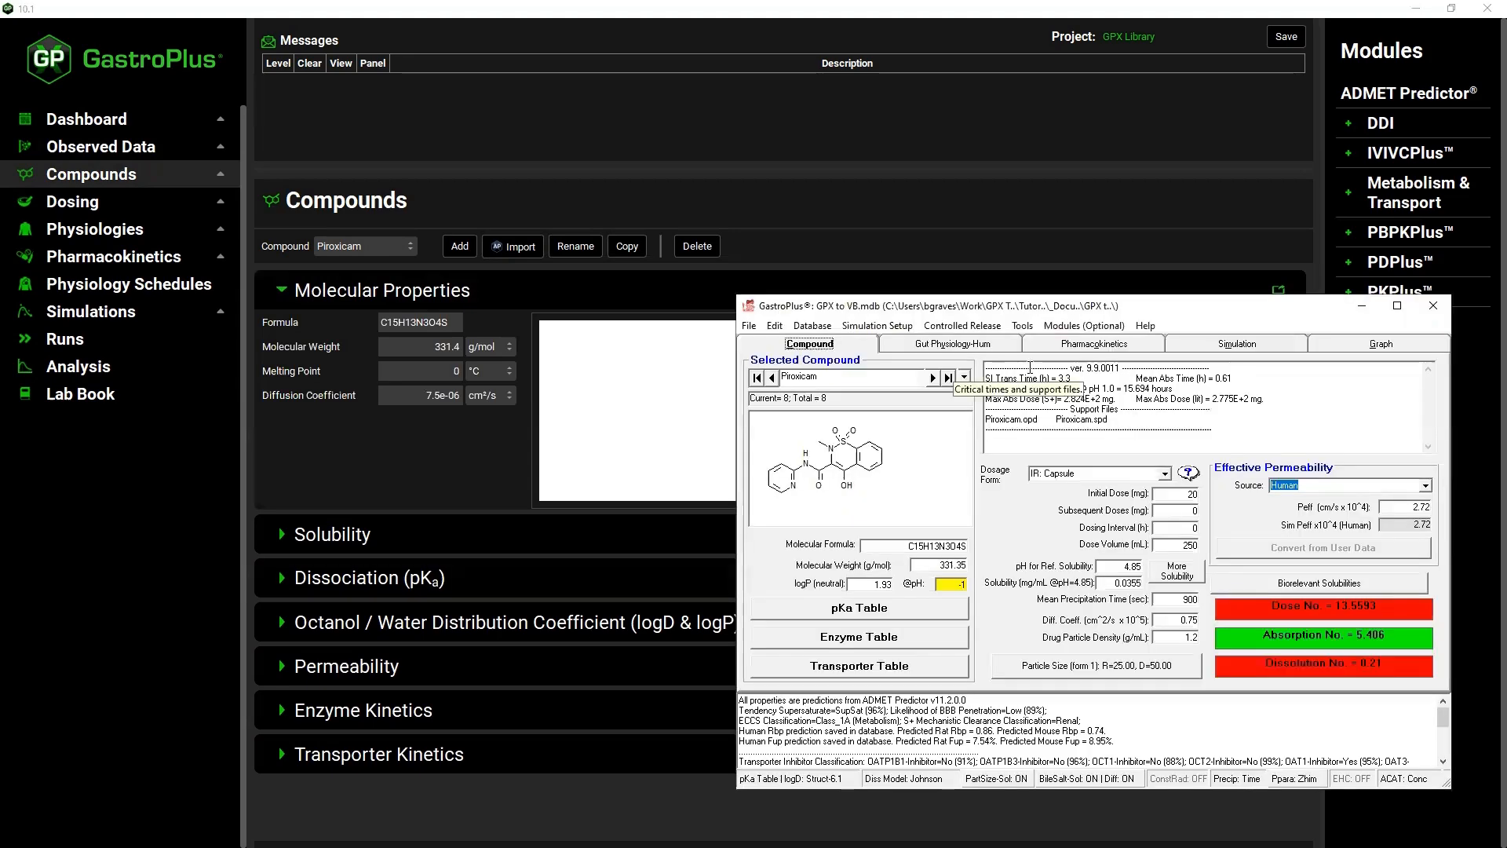
{"action": "mouse_move", "coordinate": [934, 565]}
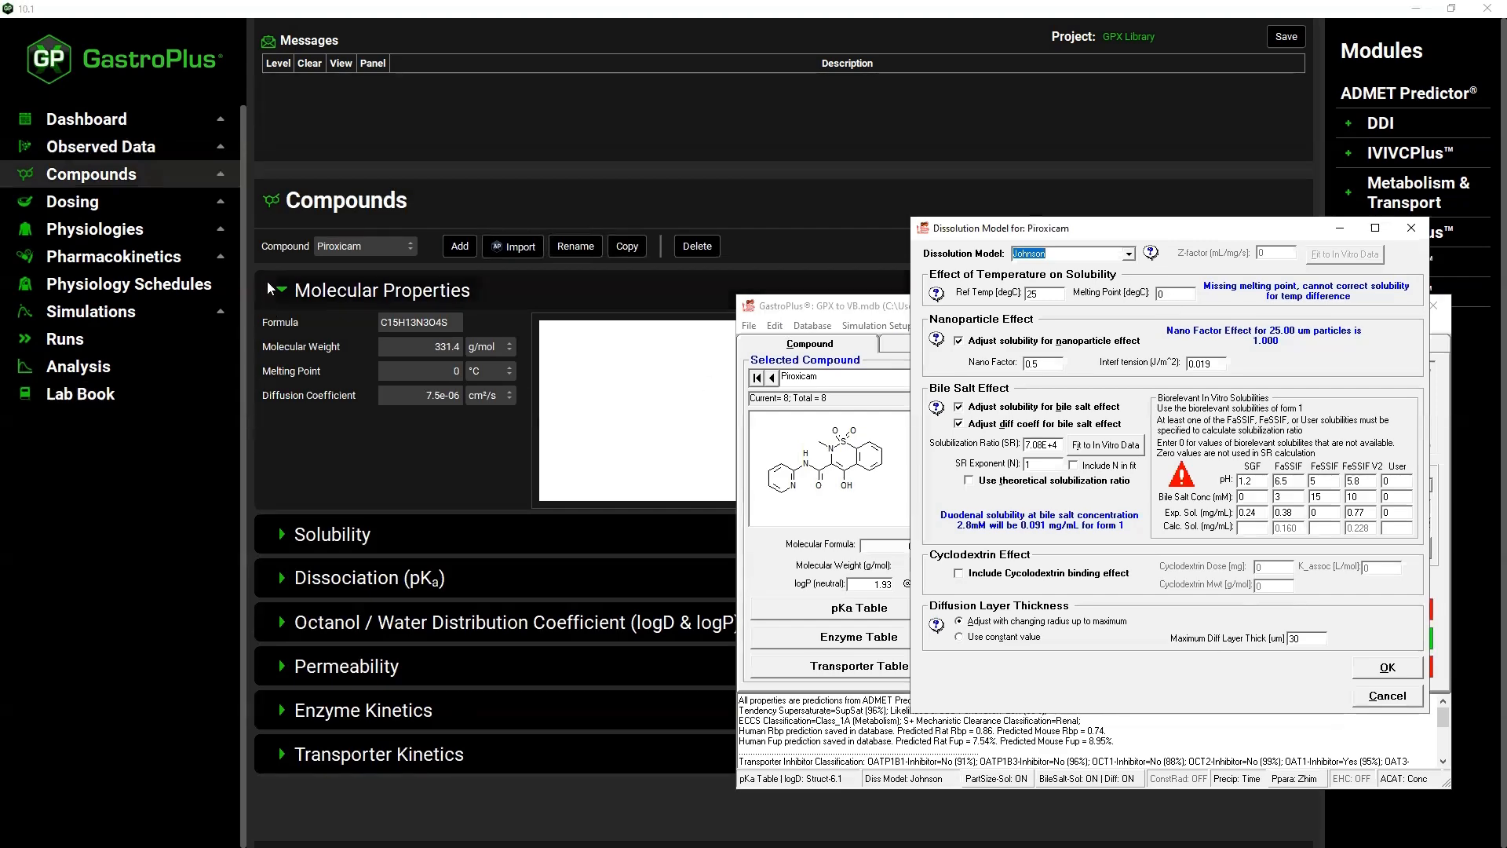
Display Piroxicam's Solubility properties in GPX and dismiss the 9.9 Dissolution Model settings without changes
{"action": "left_click", "coordinate": [283, 294]}
{"action": "left_click", "coordinate": [281, 337]}
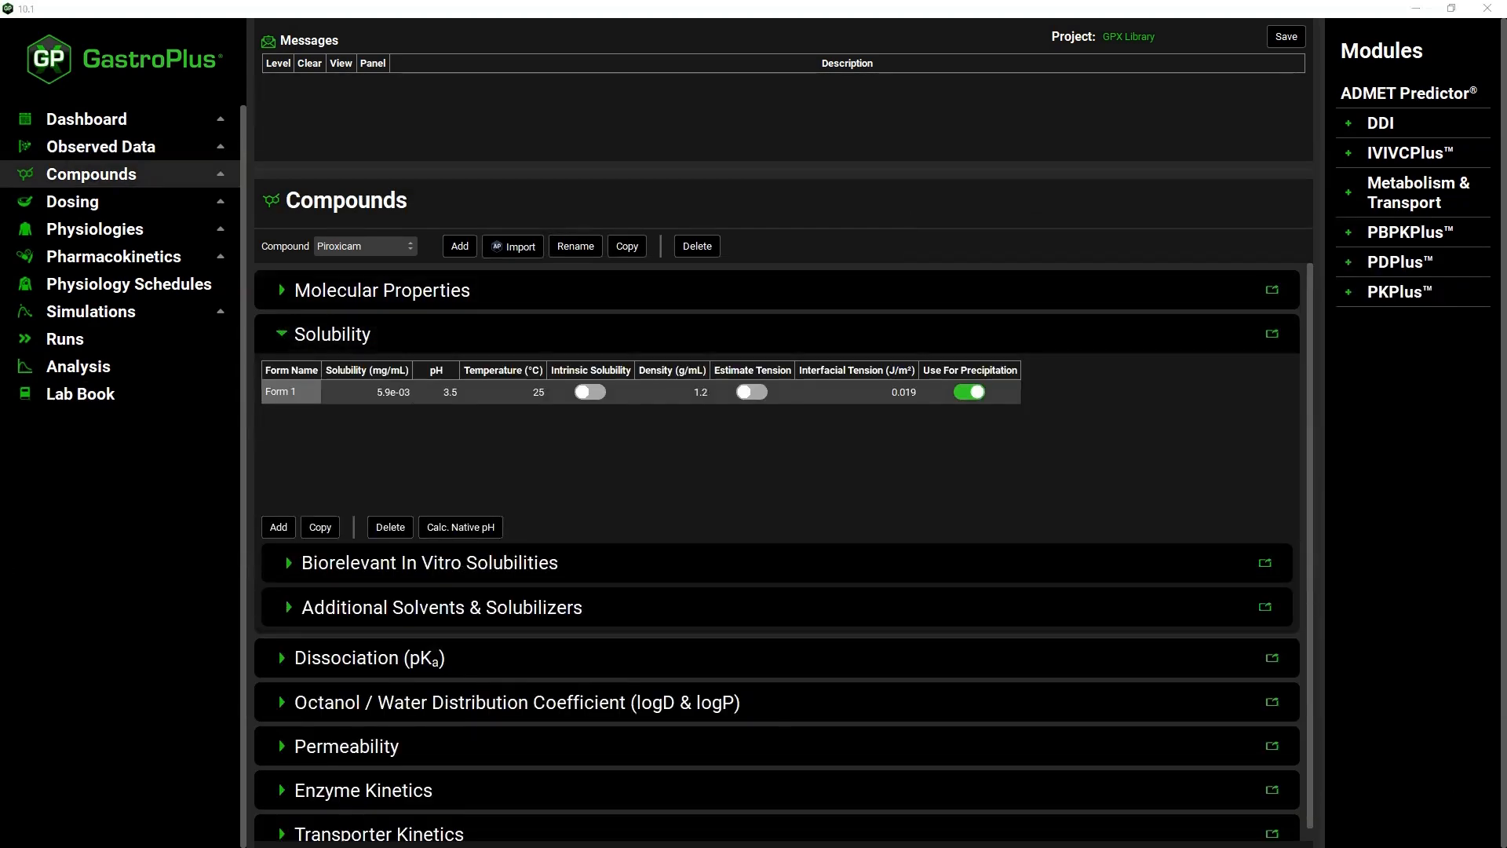
{"action": "key", "text": "alt+Tab"}
{"action": "left_click", "coordinate": [1396, 700]}
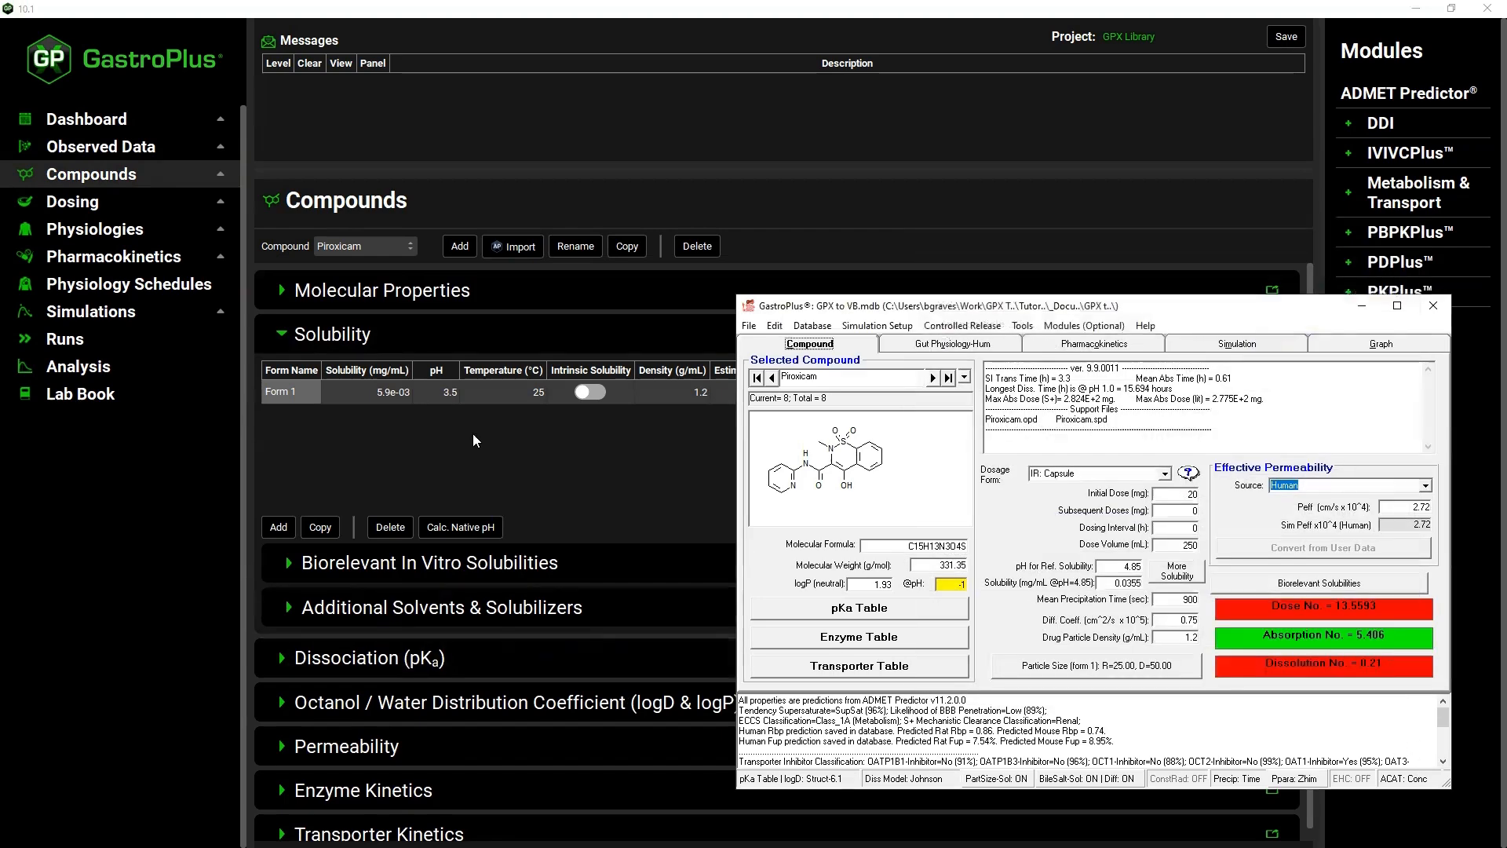
Set Piroxicam's reference solubility in the 9.9 compound record to 5.9E-3 mg/mL at a reference pH of 3.5
{"action": "left_click", "coordinate": [1102, 566]}
{"action": "type", "text": "3.5"}
{"action": "left_click", "coordinate": [1116, 587]}
{"action": "type", "text": "5.9"}
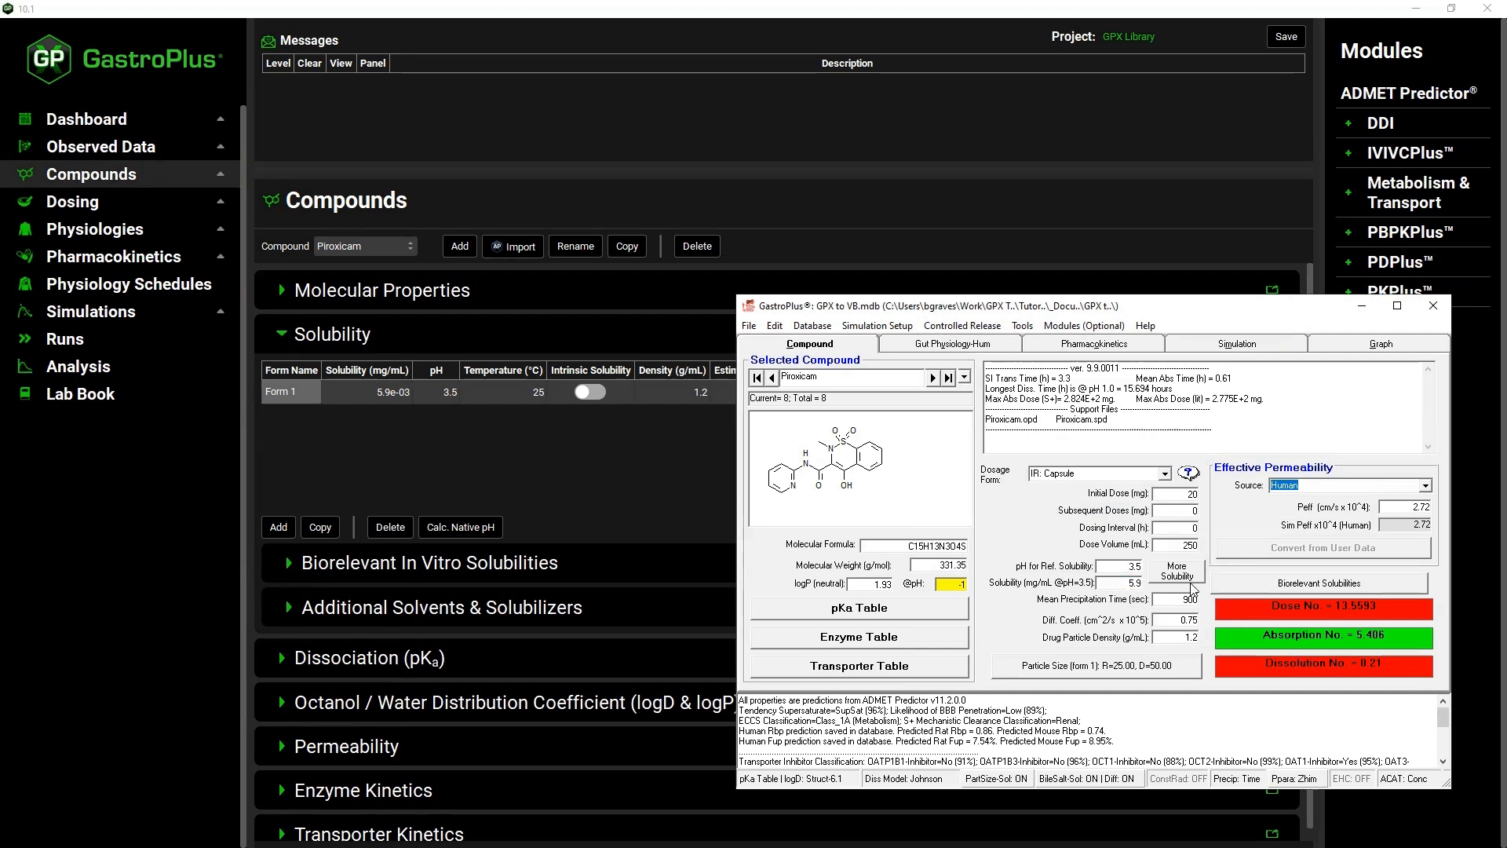
{"action": "type", "text": "e-3"}
{"action": "left_click", "coordinate": [1169, 599]}
Compare the reference temperature and interfacial tension in the 9.9 Dissolution Model settings with the GPX Form 1 solubility data
{"action": "left_click", "coordinate": [1292, 779]}
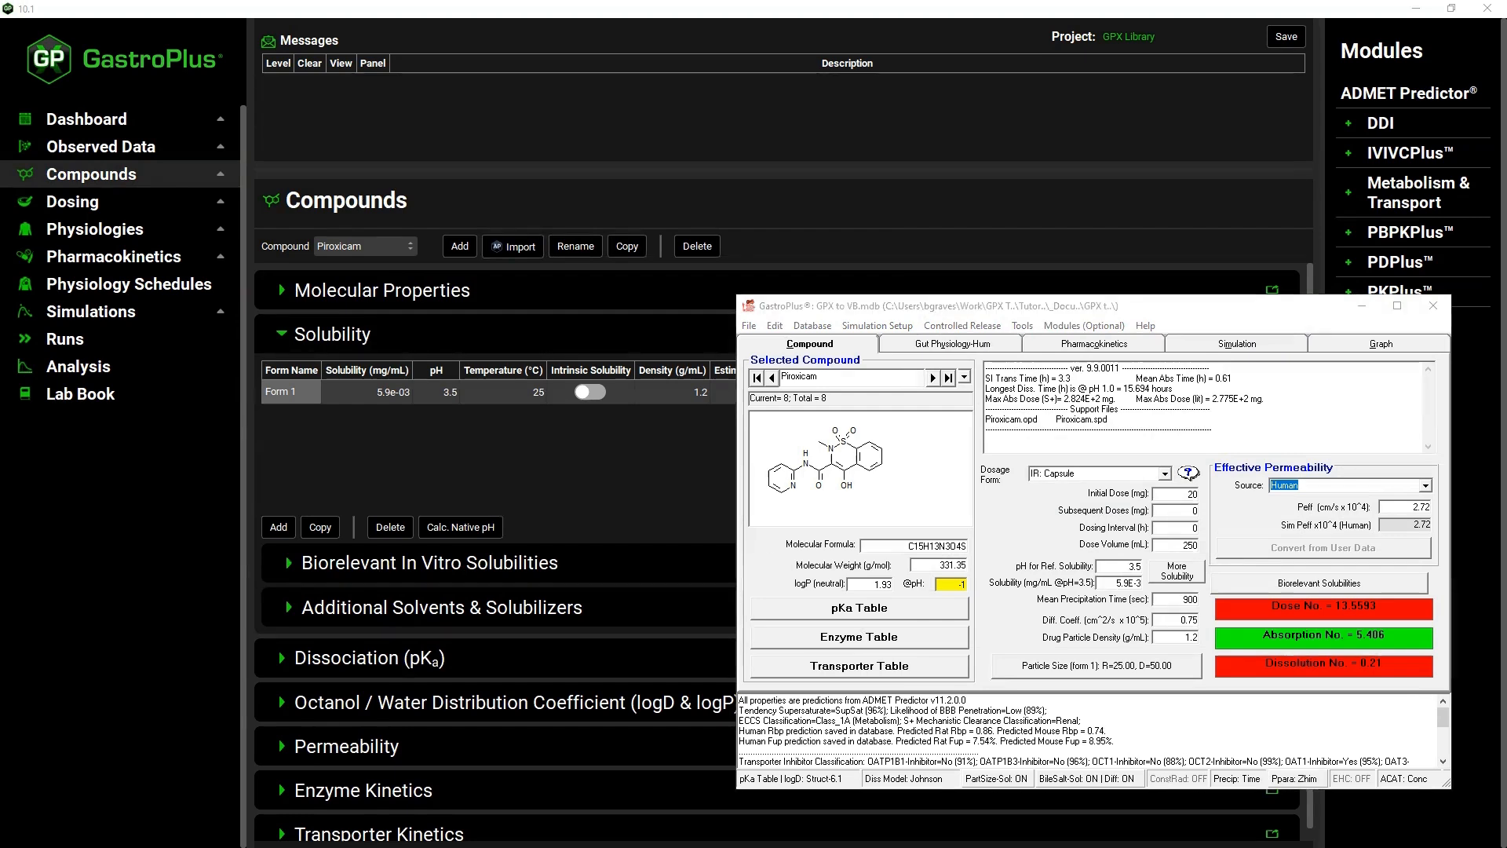
{"action": "left_click", "coordinate": [1187, 728]}
{"action": "left_click", "coordinate": [979, 779]}
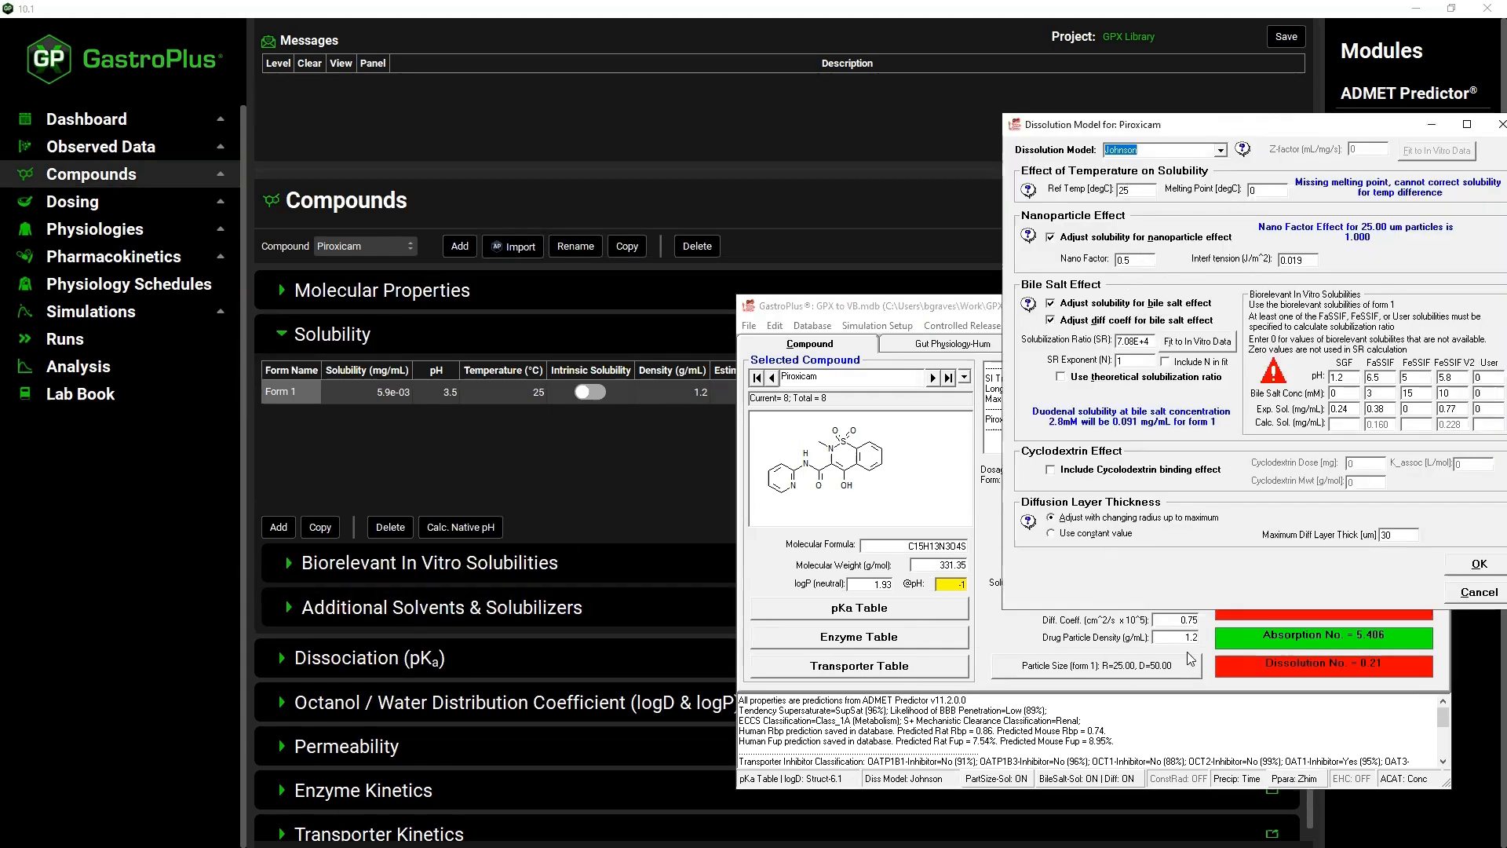
{"action": "left_click", "coordinate": [662, 508]}
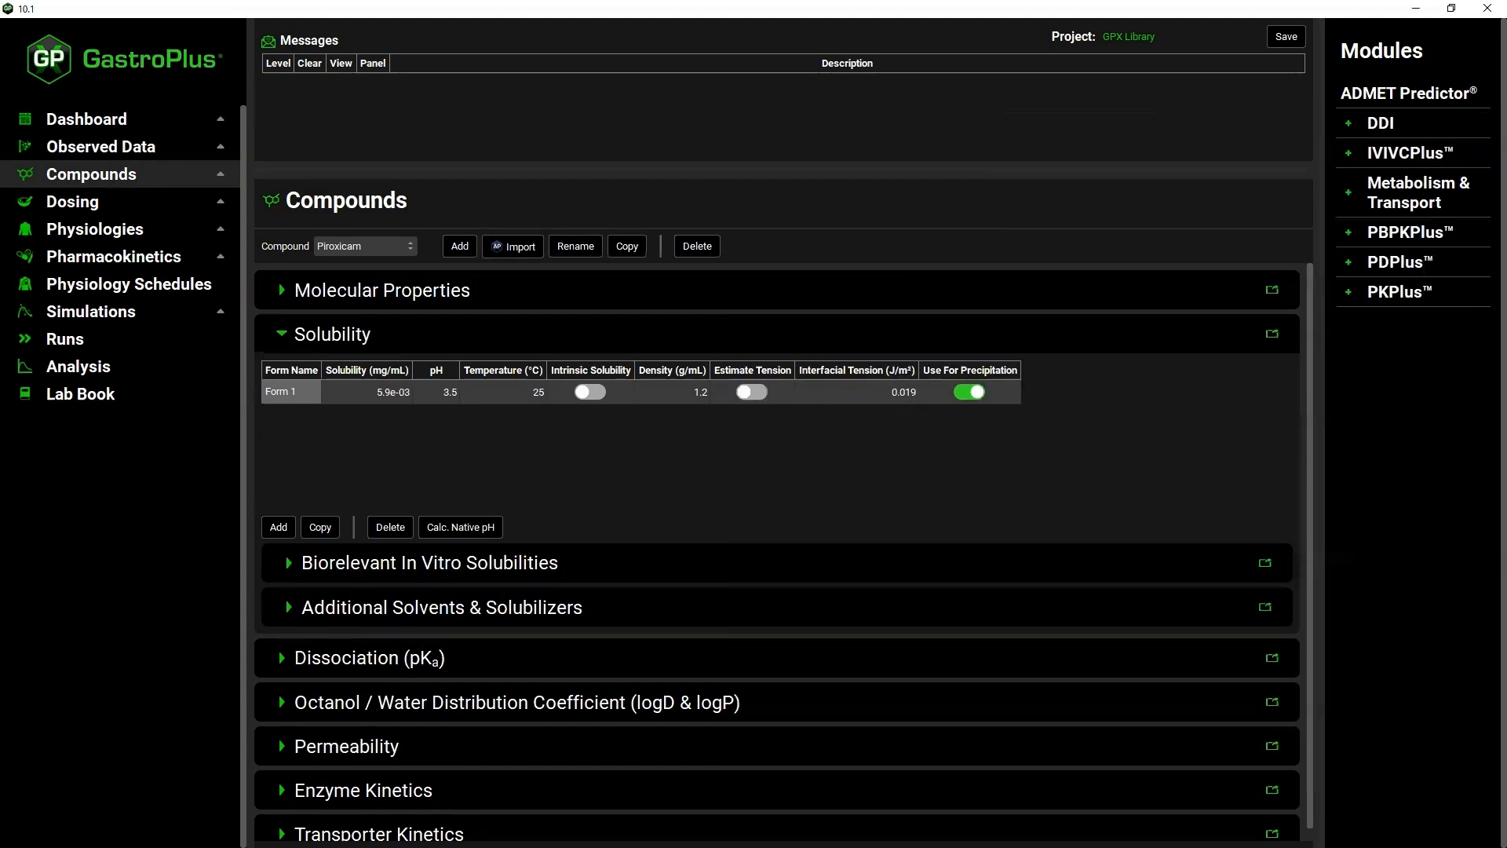
{"action": "key", "text": "alt+Tab"}
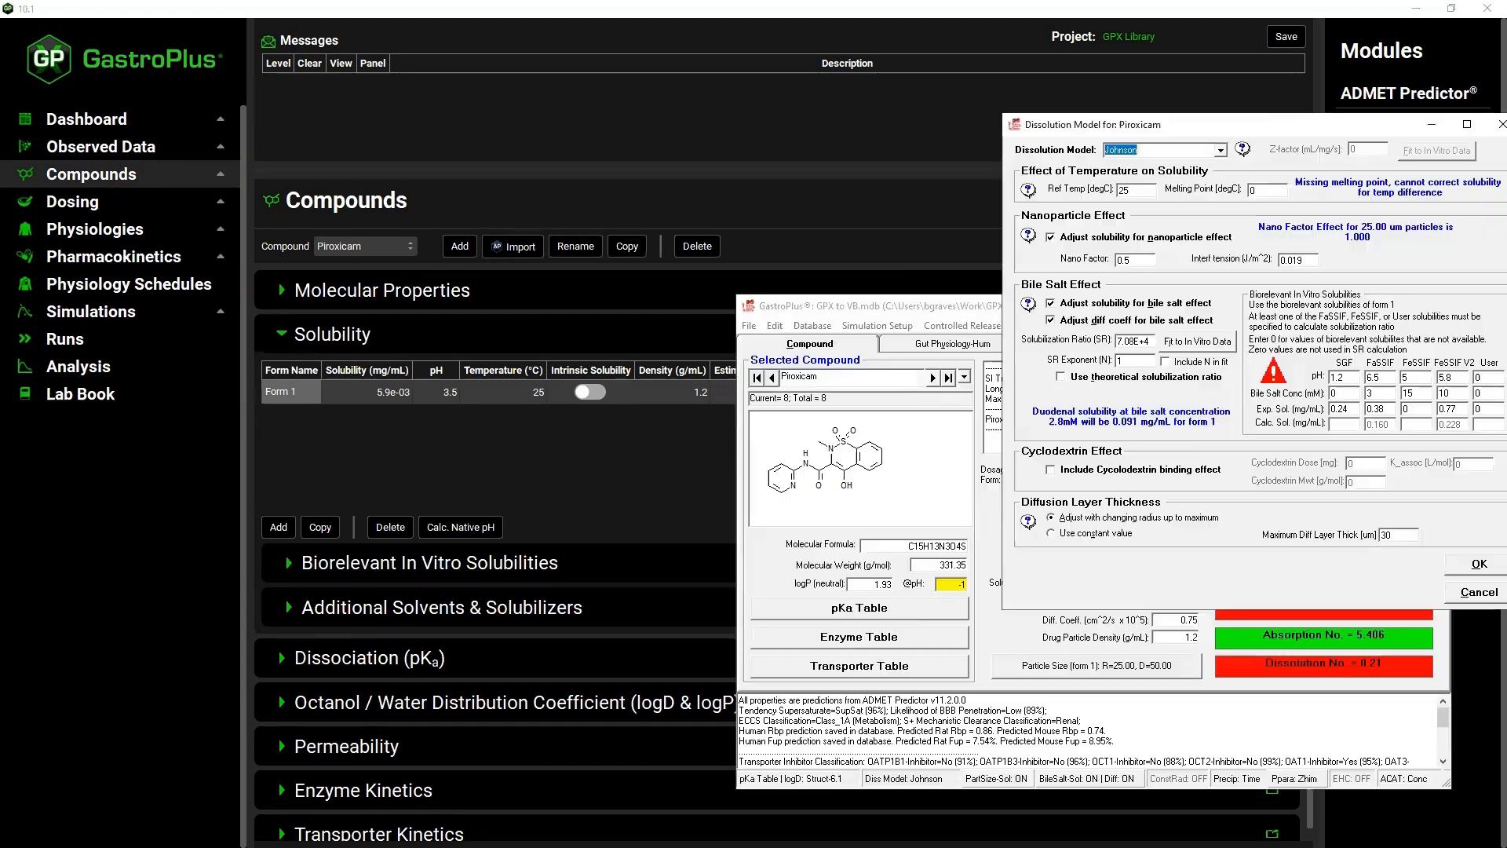
{"action": "scroll", "coordinate": [582, 431], "scroll_direction": "down", "scroll_amount": 1}
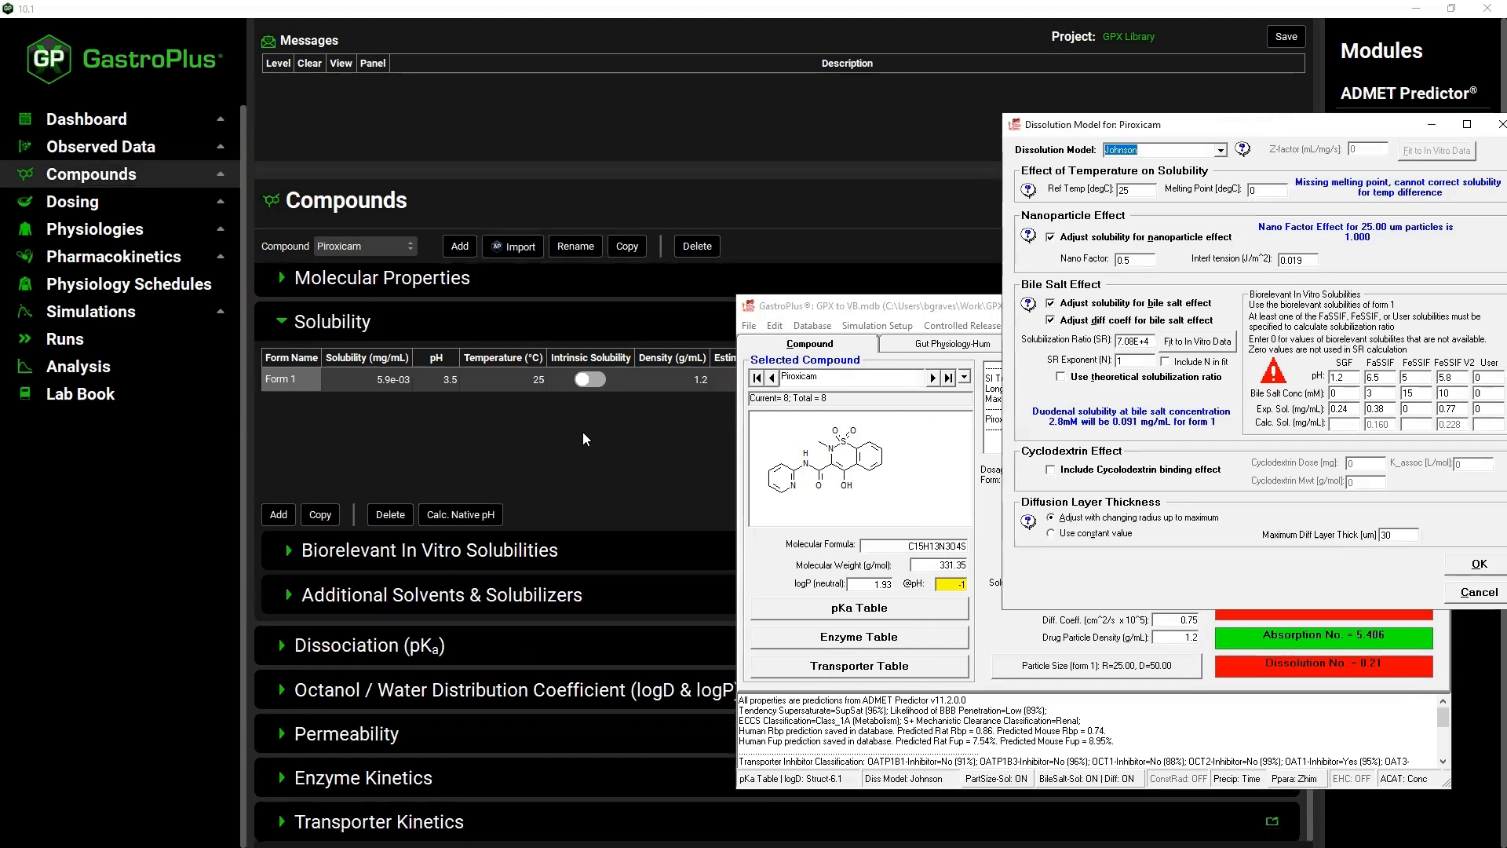
{"action": "left_click", "coordinate": [1480, 567]}
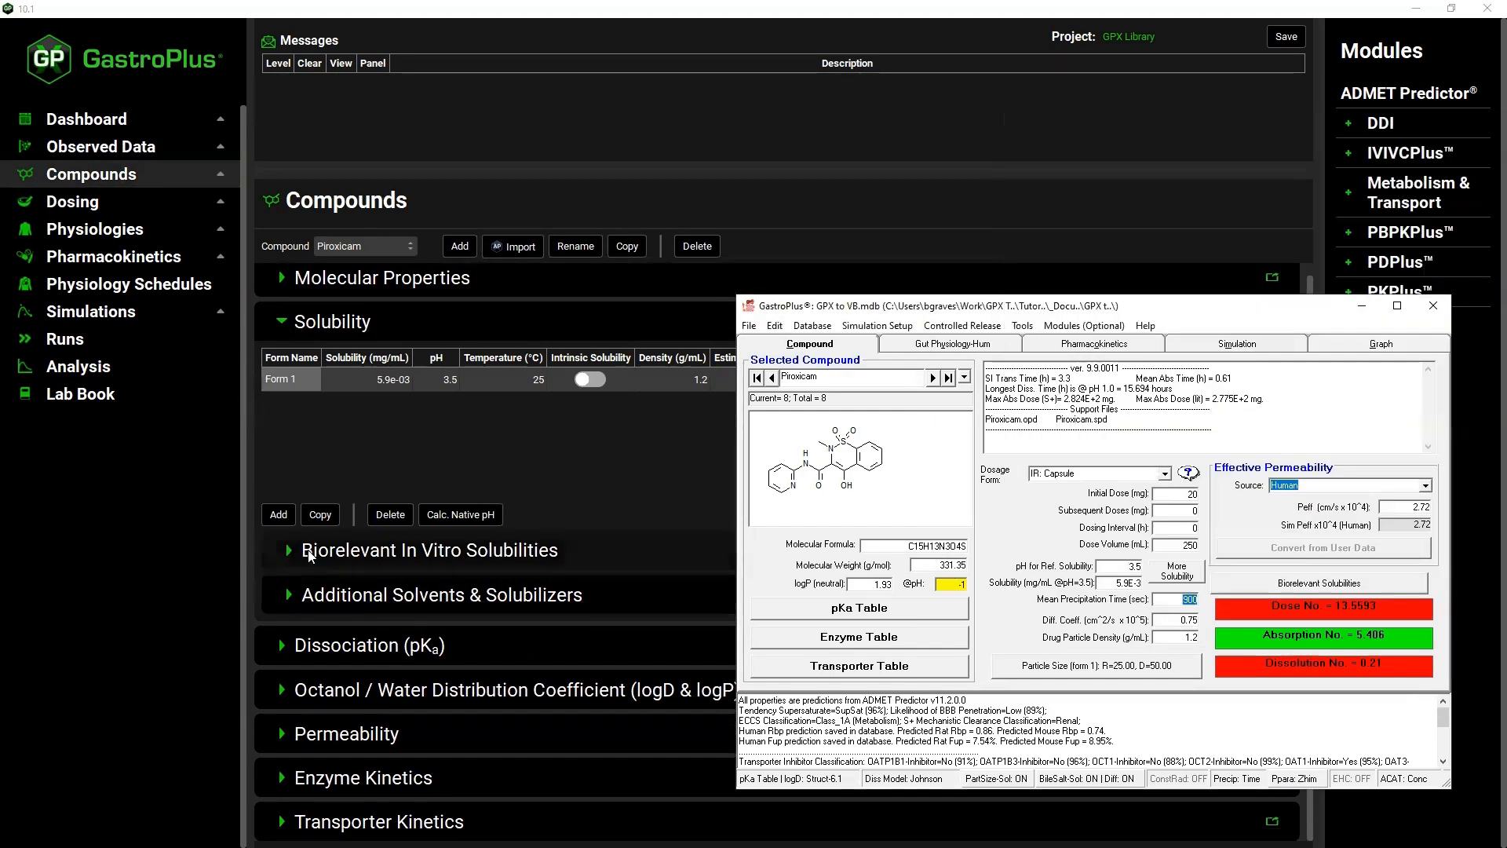
Compare the GPX Biorelevant In Vitro Solubilities for Form 1 with the pH, bile salt and solubility values in the 9.9 Dissolution Model
{"action": "left_click", "coordinate": [290, 552]}
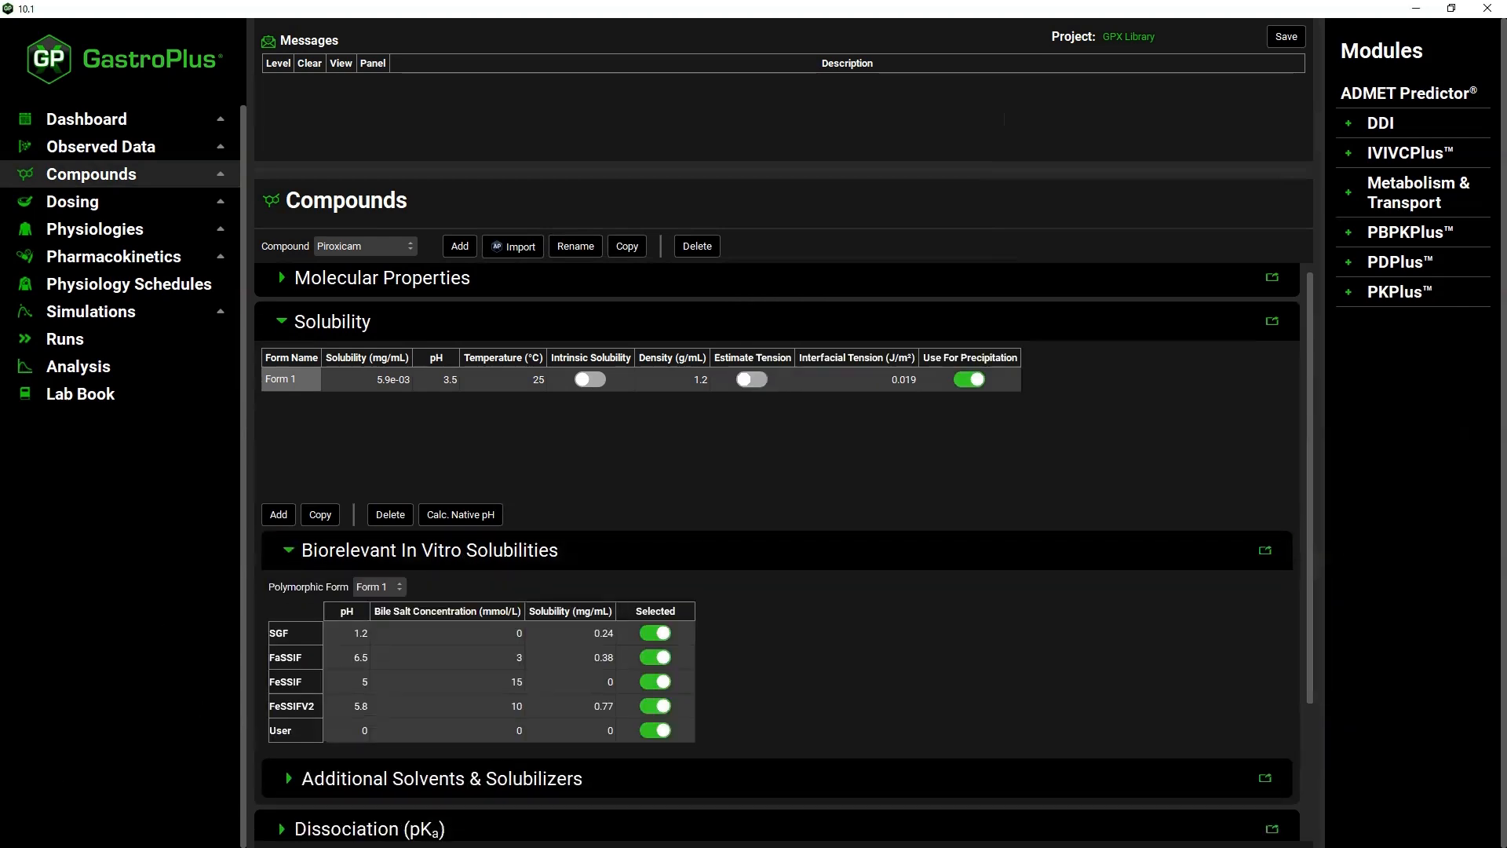
{"action": "key", "text": "alt+Tab"}
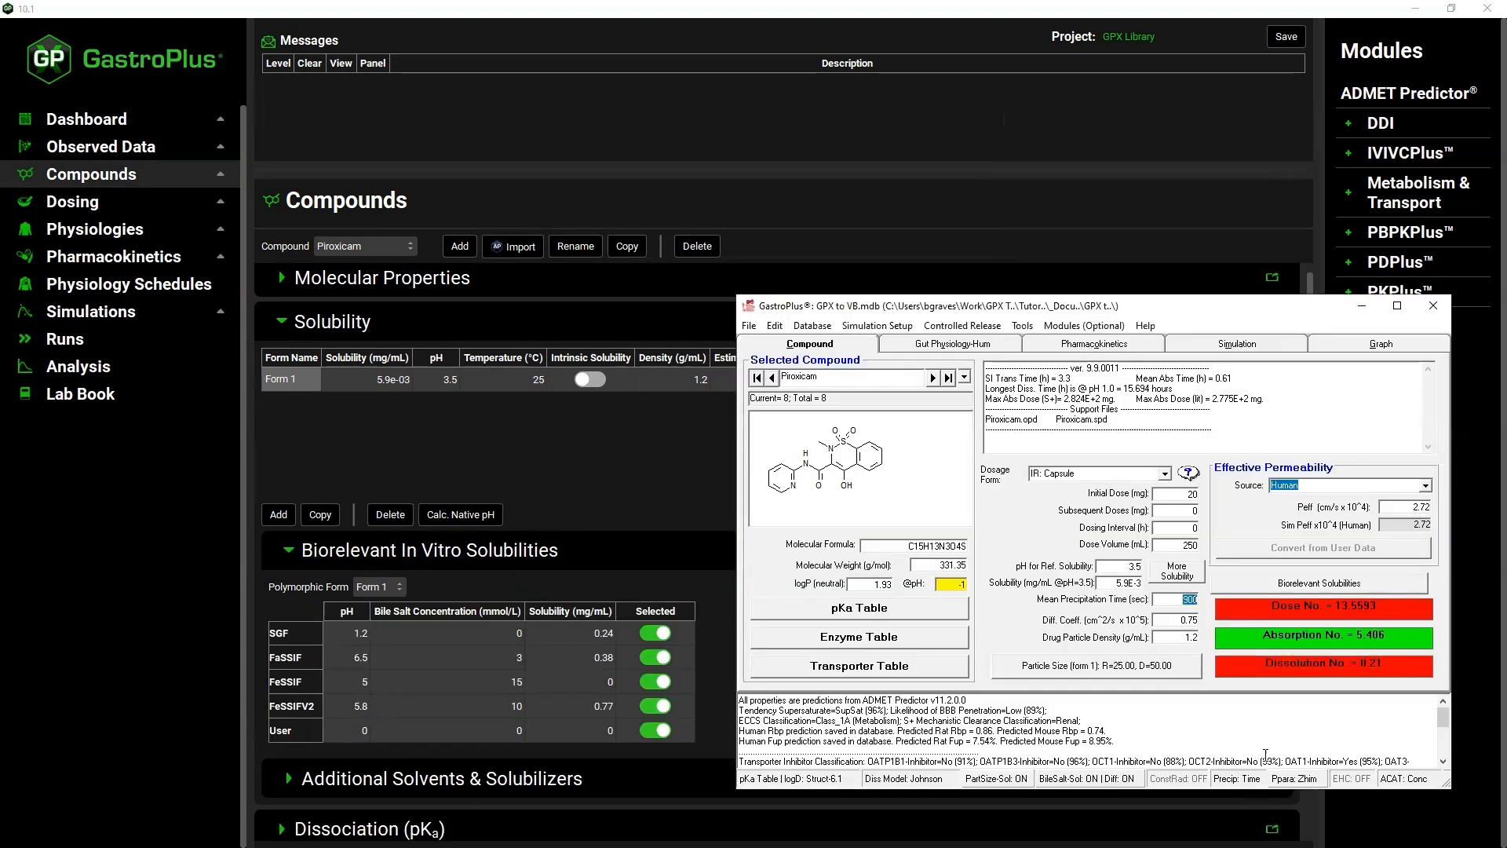
{"action": "left_click", "coordinate": [1298, 586]}
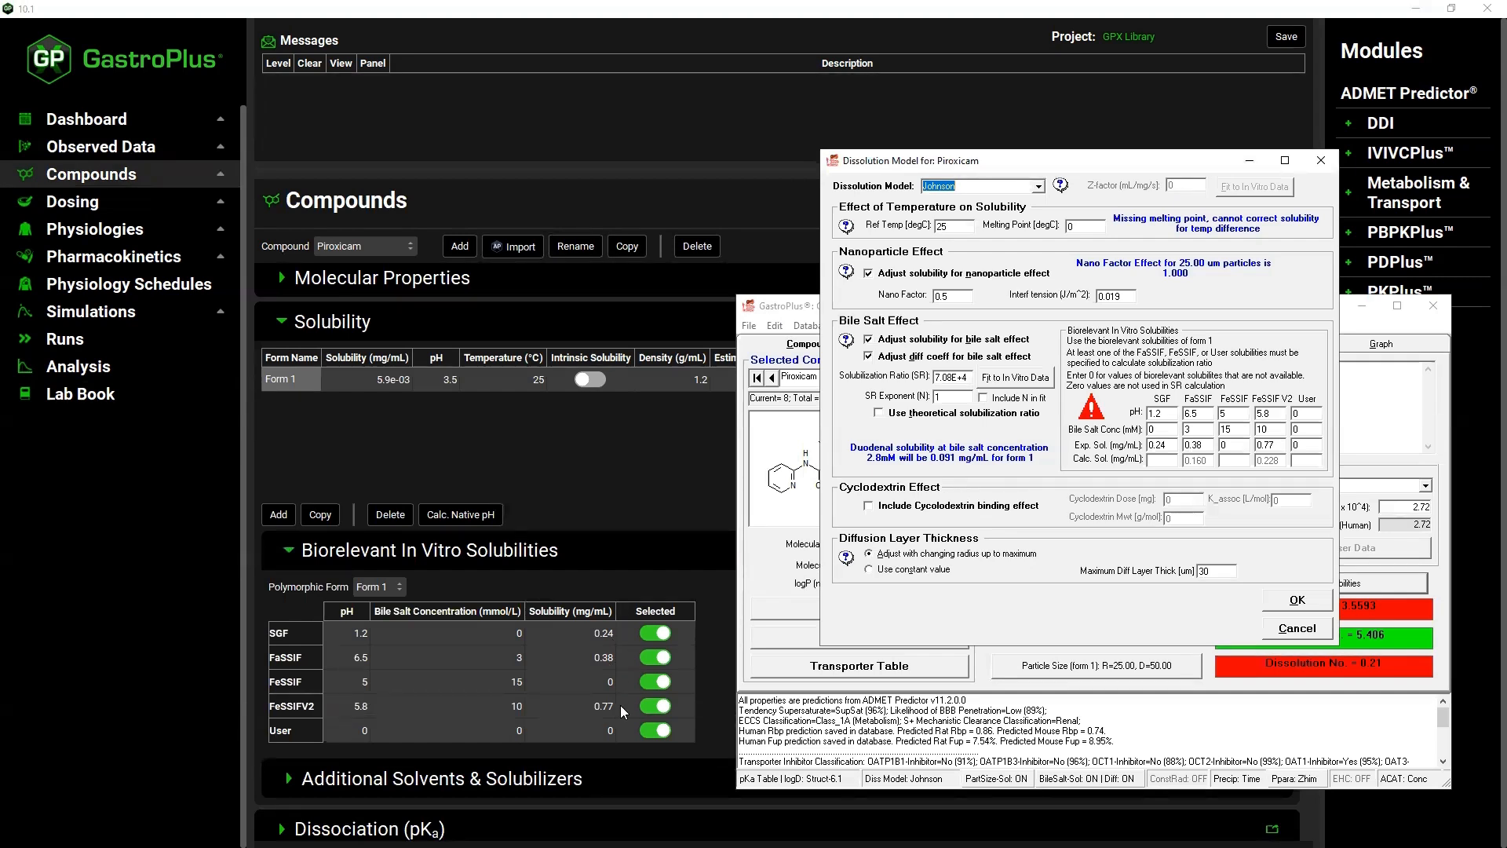
{"action": "left_click", "coordinate": [292, 548]}
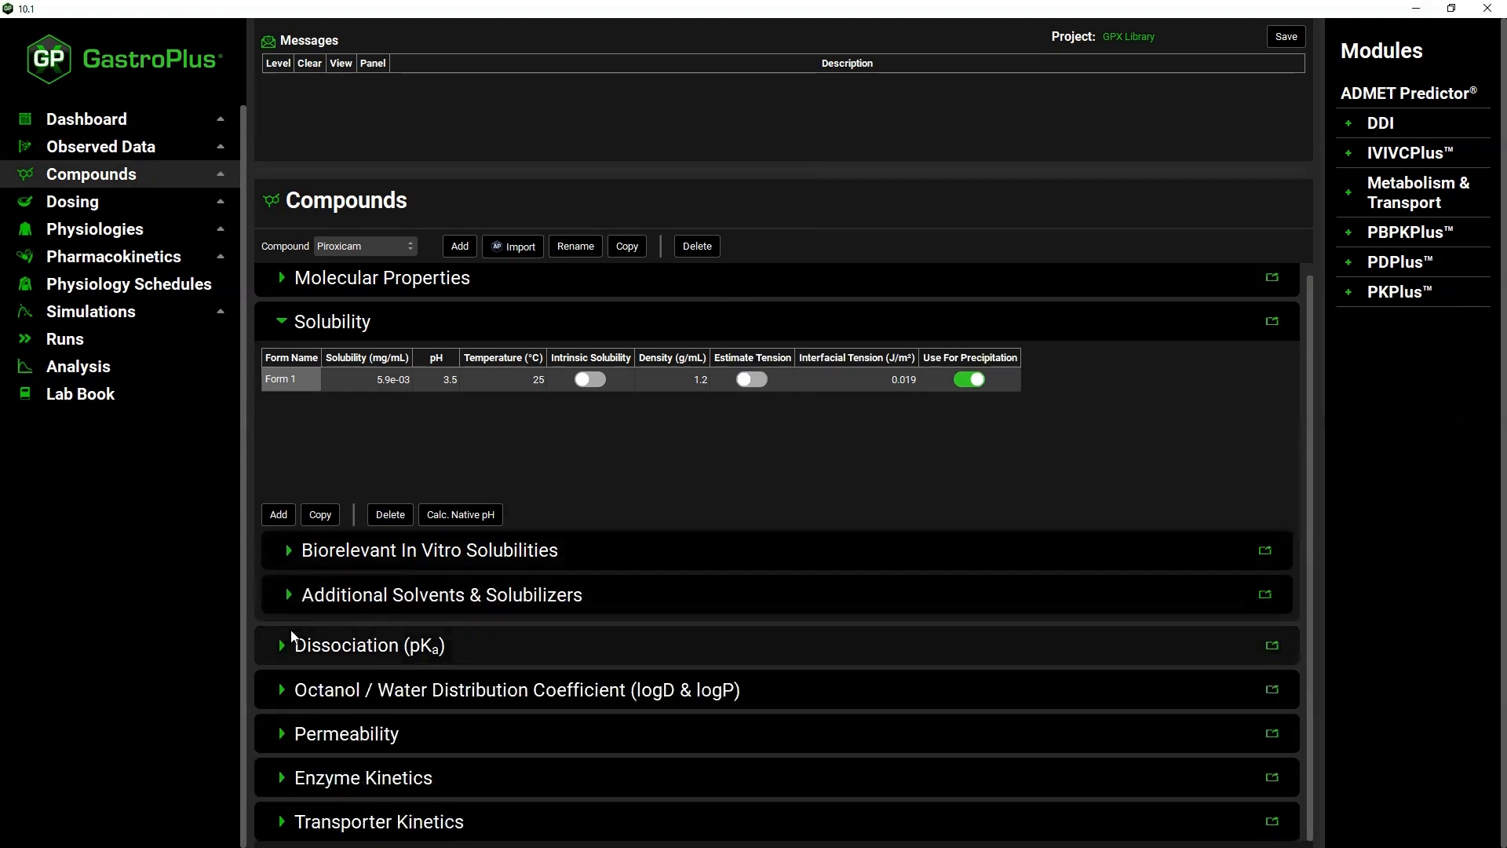
Compare GPX's Dissociation (pKa) data with the 9.9 pKa Table, accepting the Dissolution Model settings and saving the solubility and solubility pH changes
{"action": "left_click", "coordinate": [288, 642]}
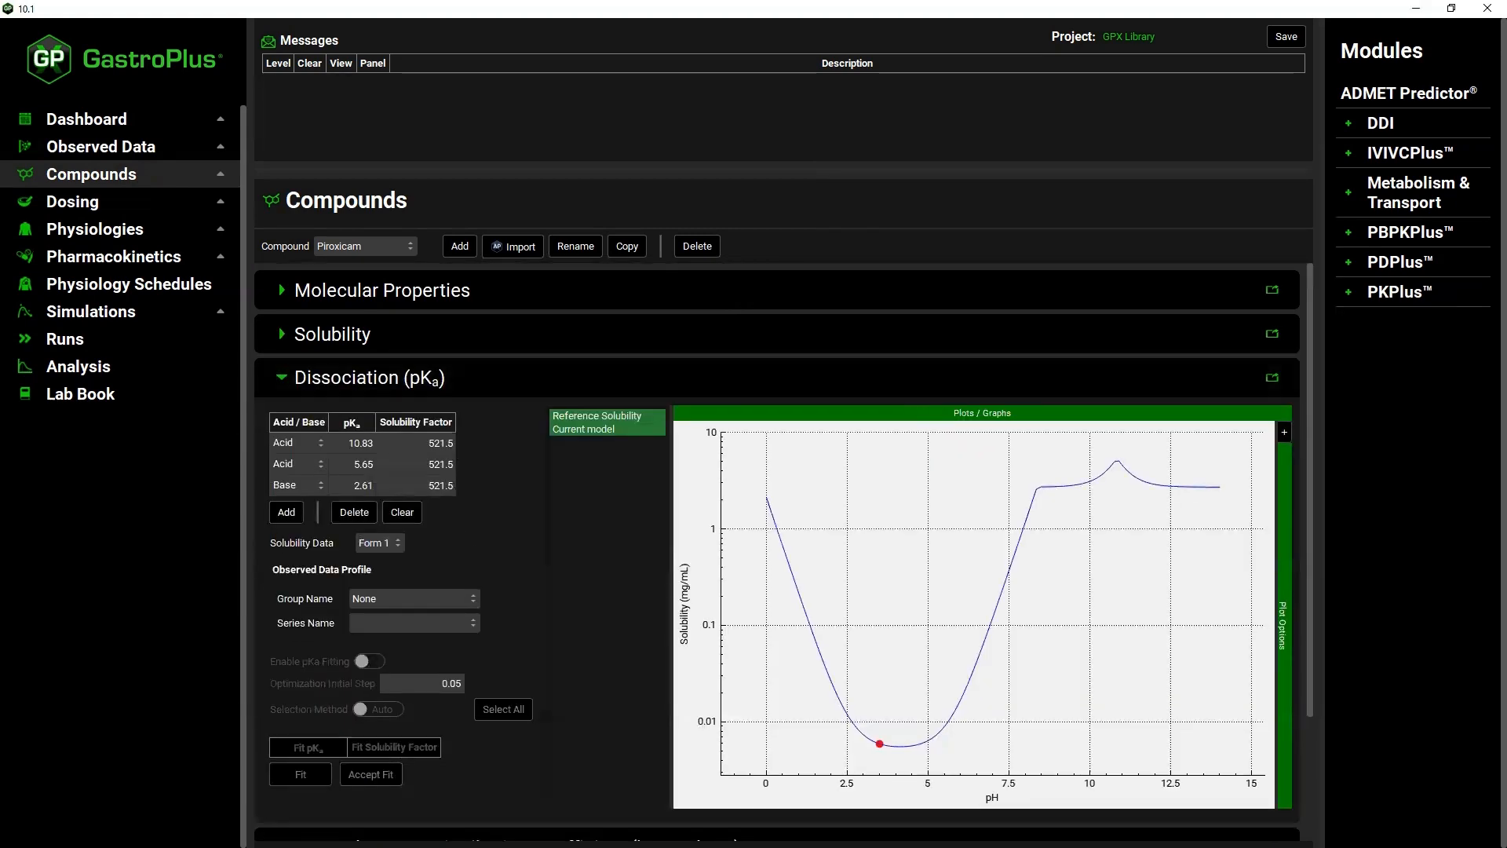
{"action": "key", "text": "alt+Tab"}
{"action": "left_click", "coordinate": [1309, 602]}
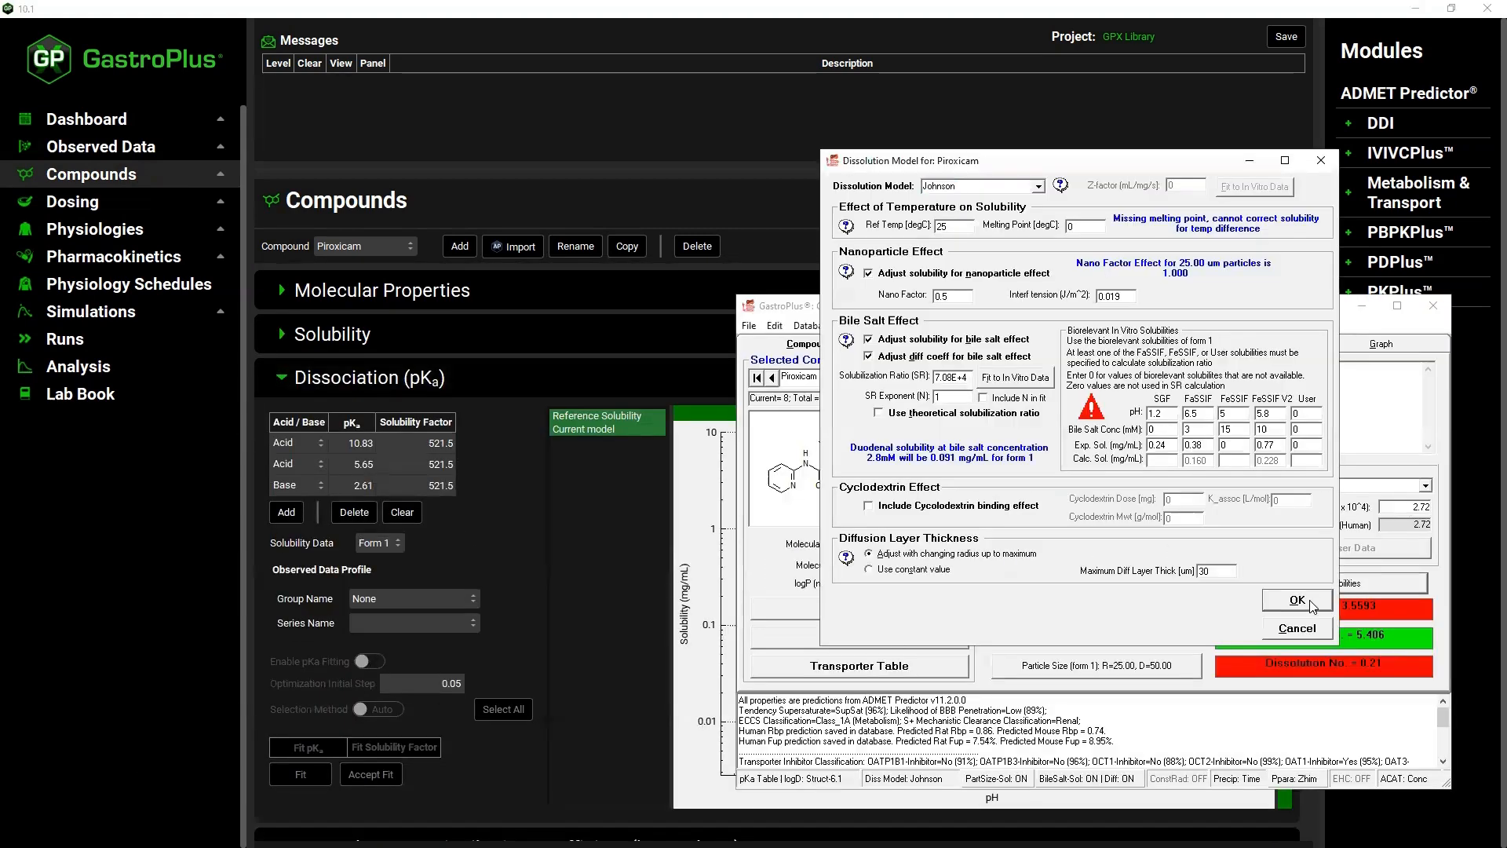
{"action": "left_click", "coordinate": [925, 614]}
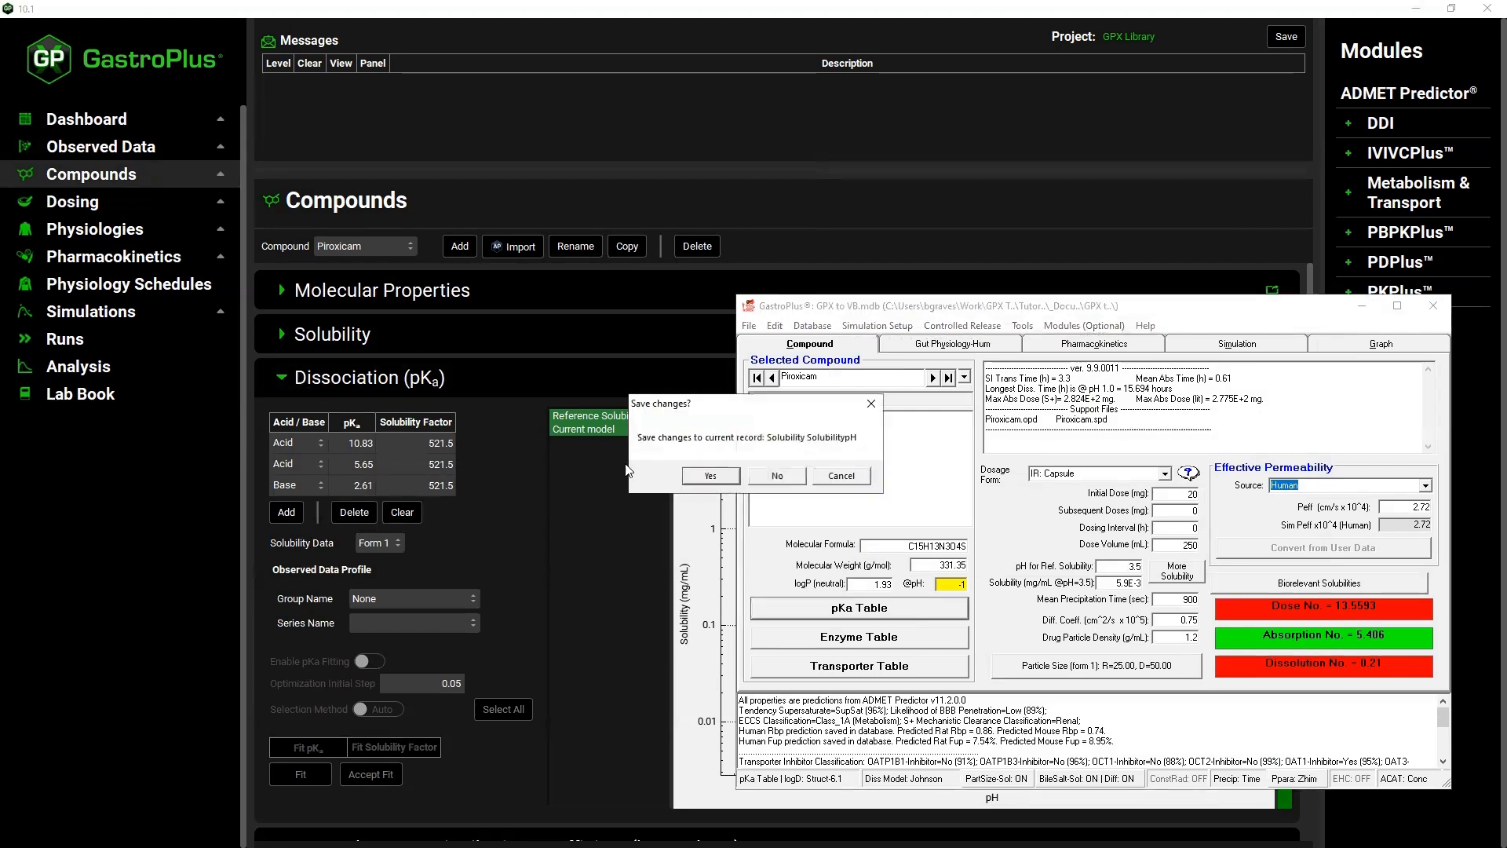
{"action": "left_click", "coordinate": [710, 477]}
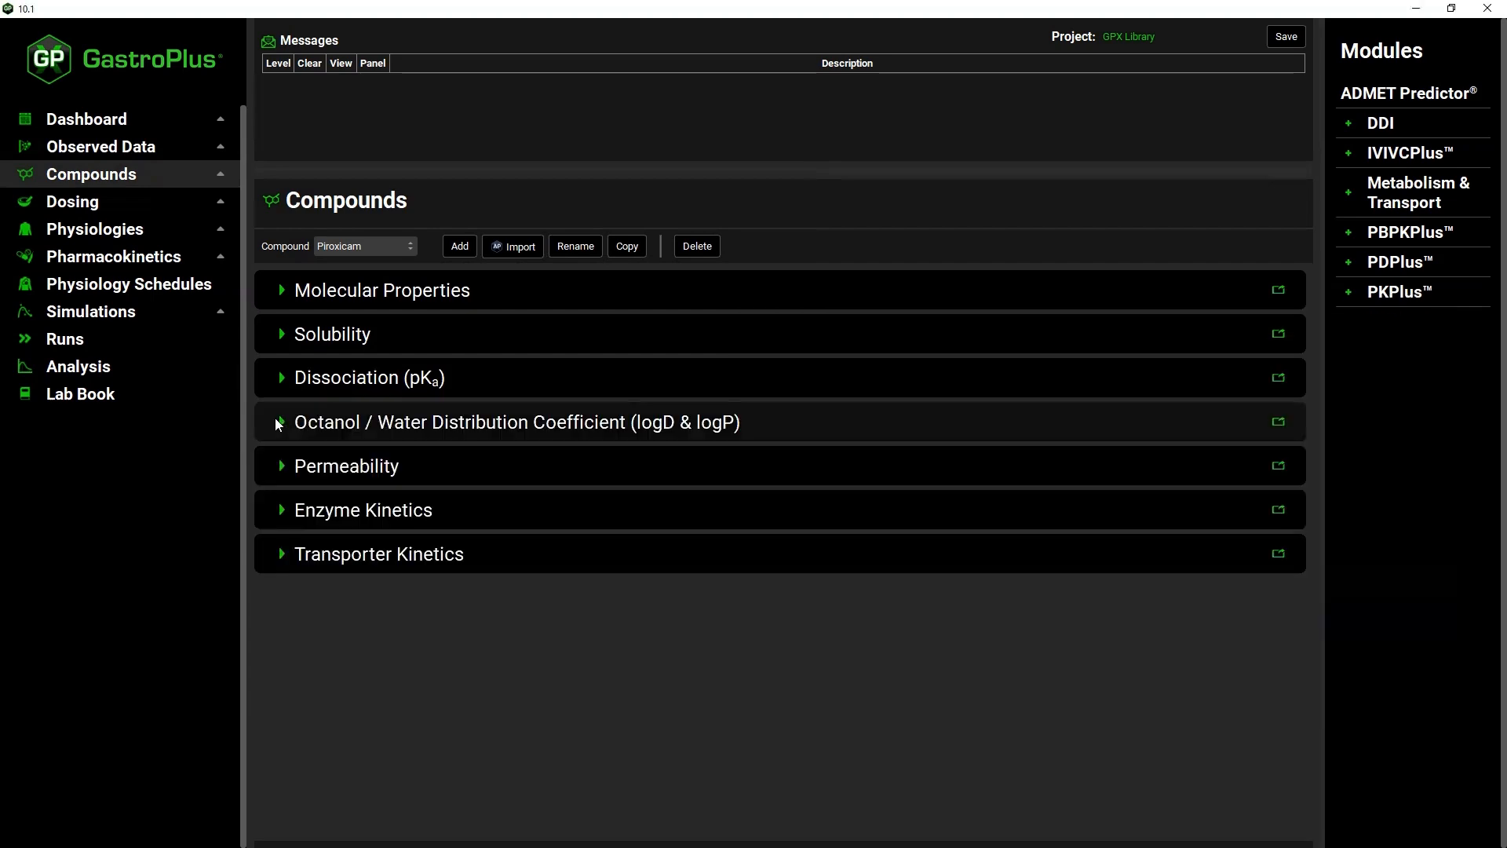
Set the 9.9 logP (neutral) to 1.98 from the GPX logD & logP section and save the record change
{"action": "left_click", "coordinate": [275, 420]}
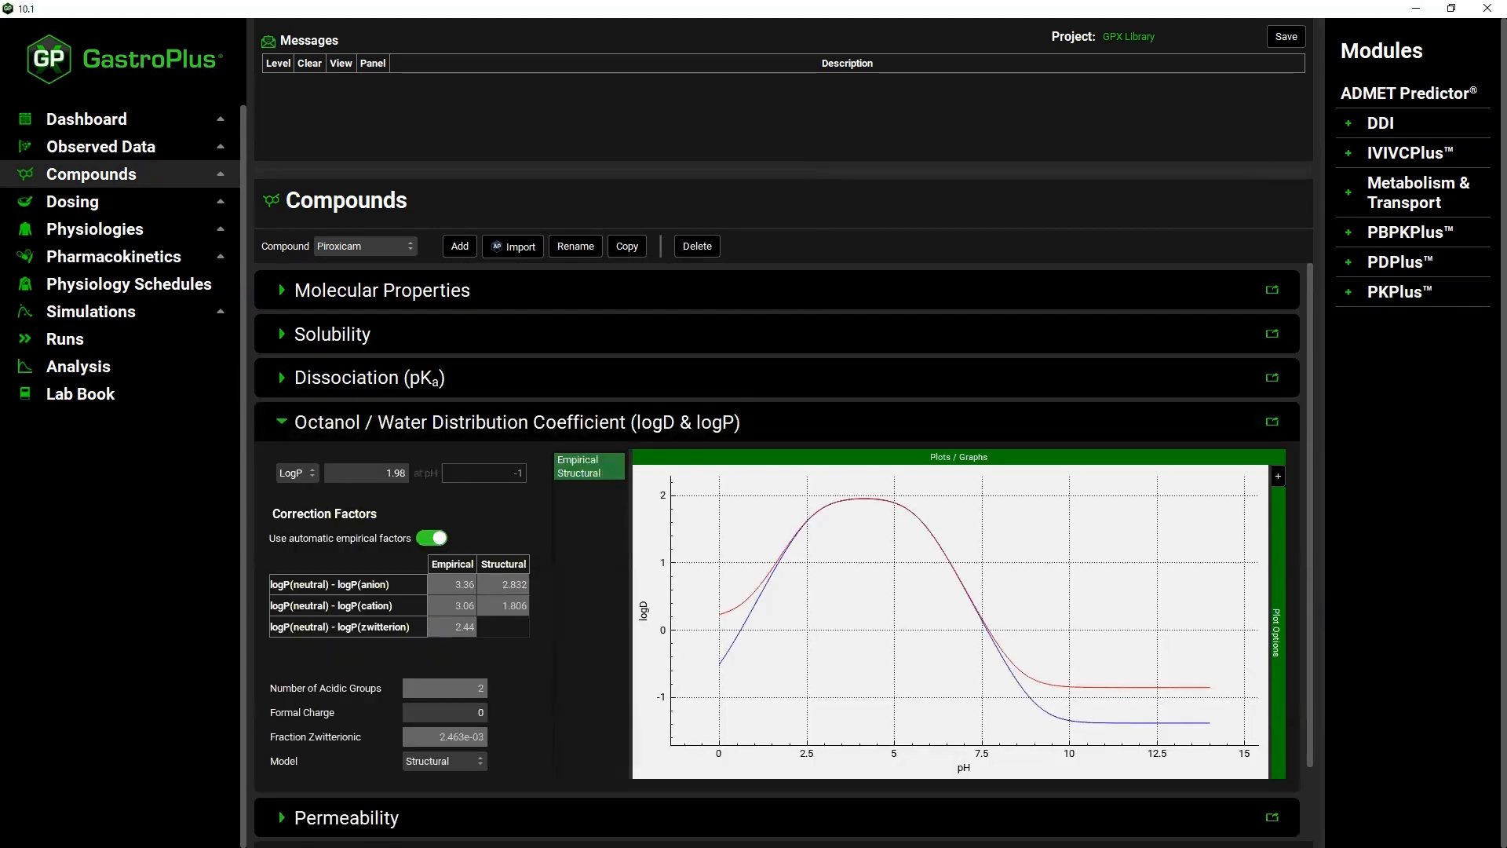
{"action": "key", "text": "alt+Tab"}
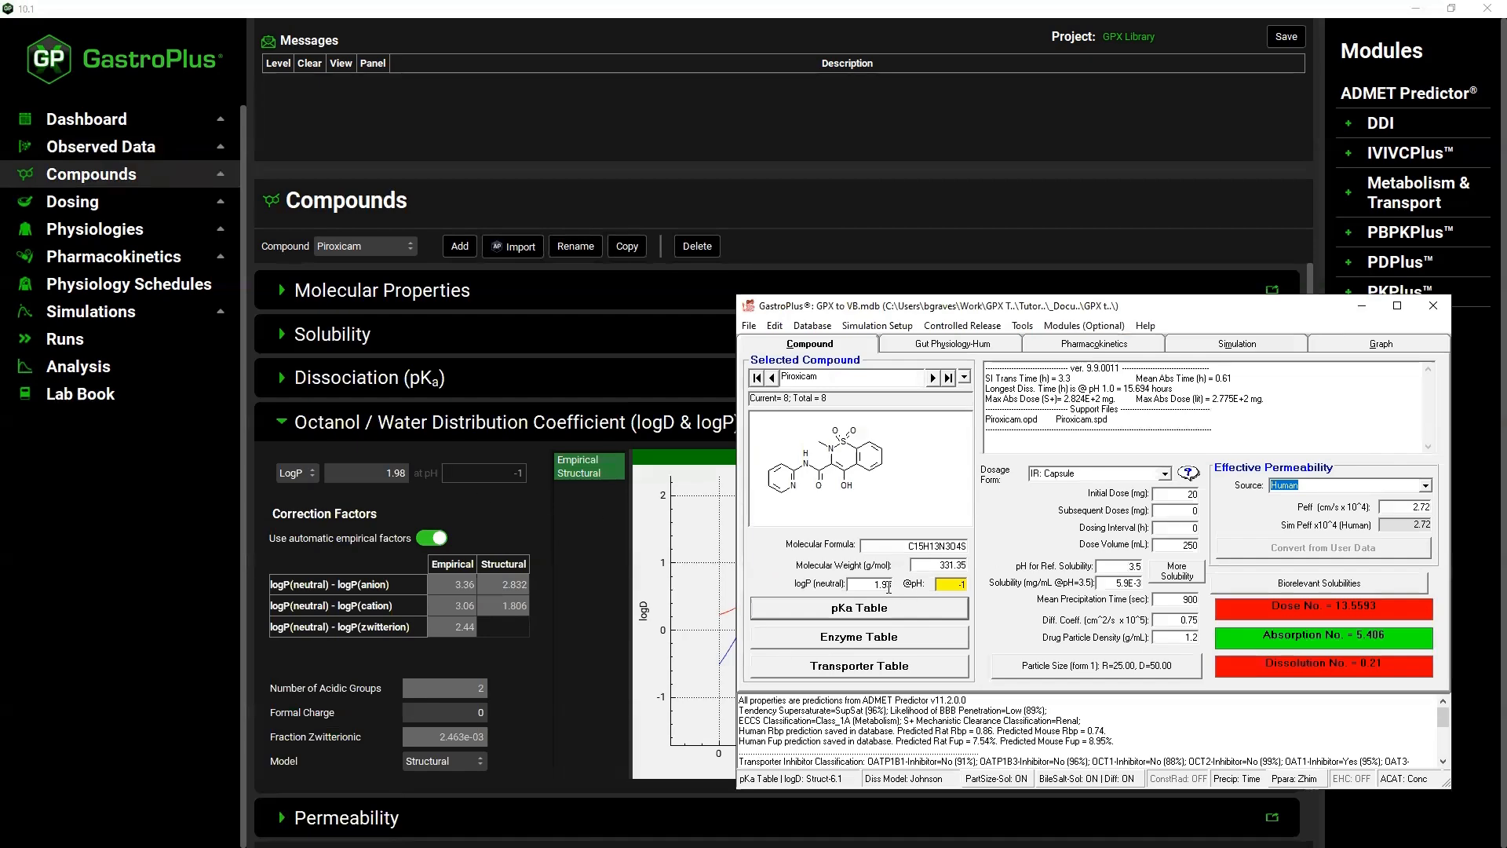
{"action": "left_click_drag", "start_coordinate": [889, 587], "coordinate": [901, 590]}
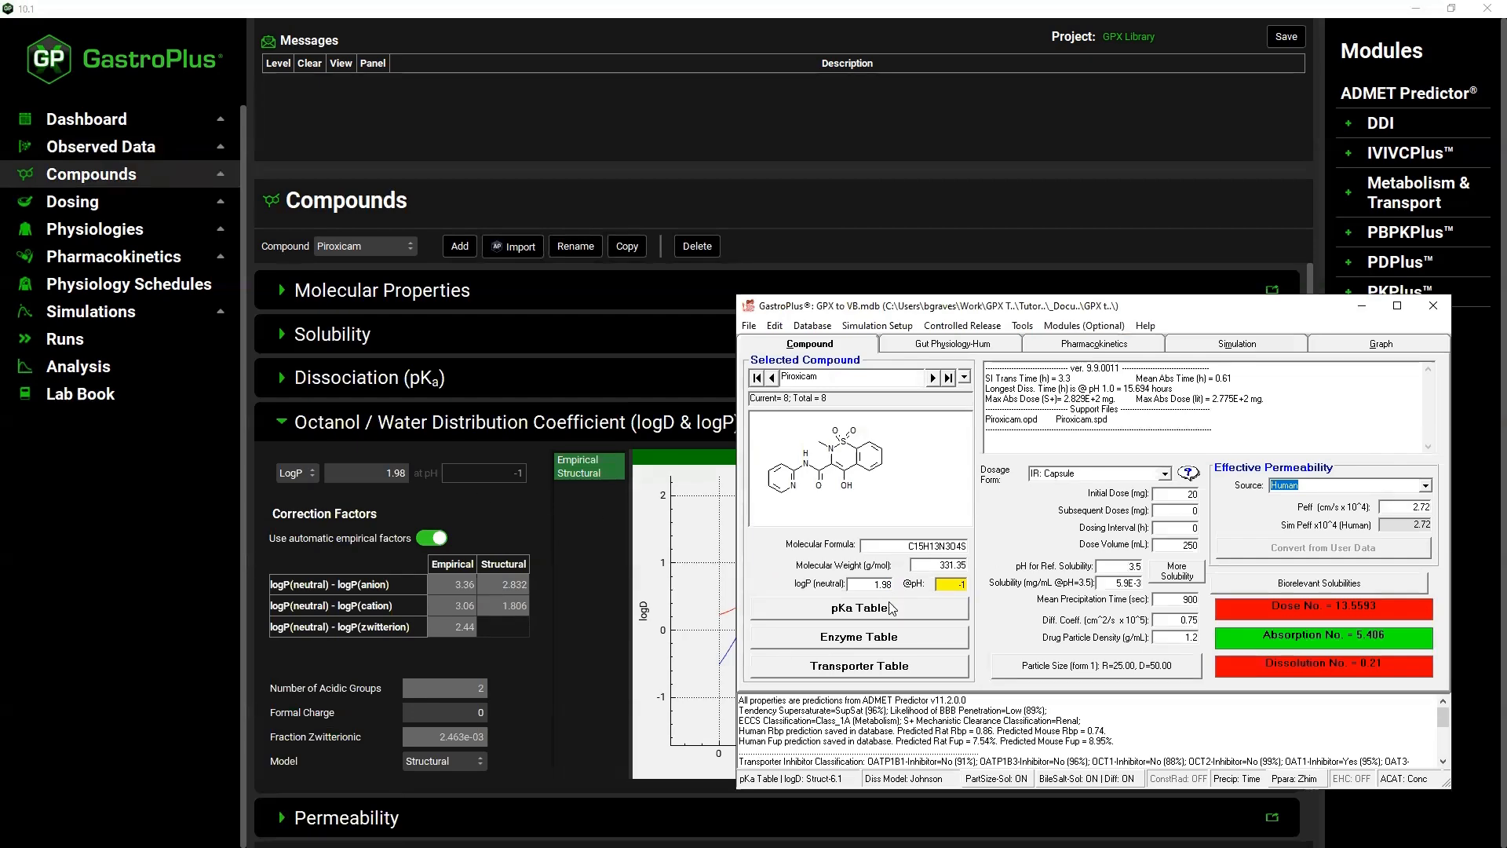
{"action": "left_click", "coordinate": [888, 602]}
{"action": "left_click", "coordinate": [703, 475]}
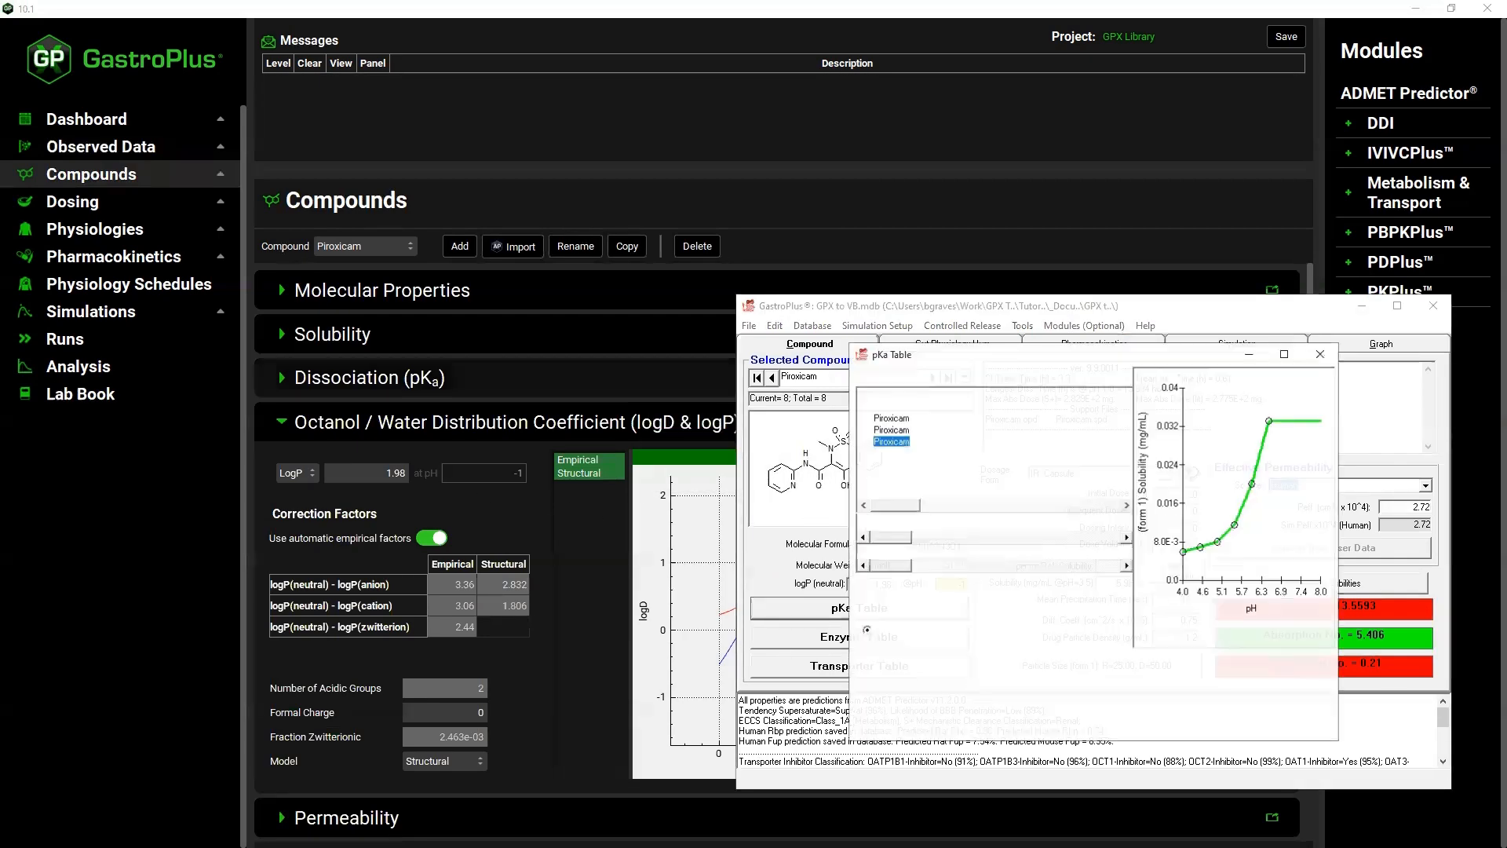
Check the 9.9 logD correction factors and structure-based model against GPX, and save the pKa Table
{"action": "left_click", "coordinate": [1005, 378]}
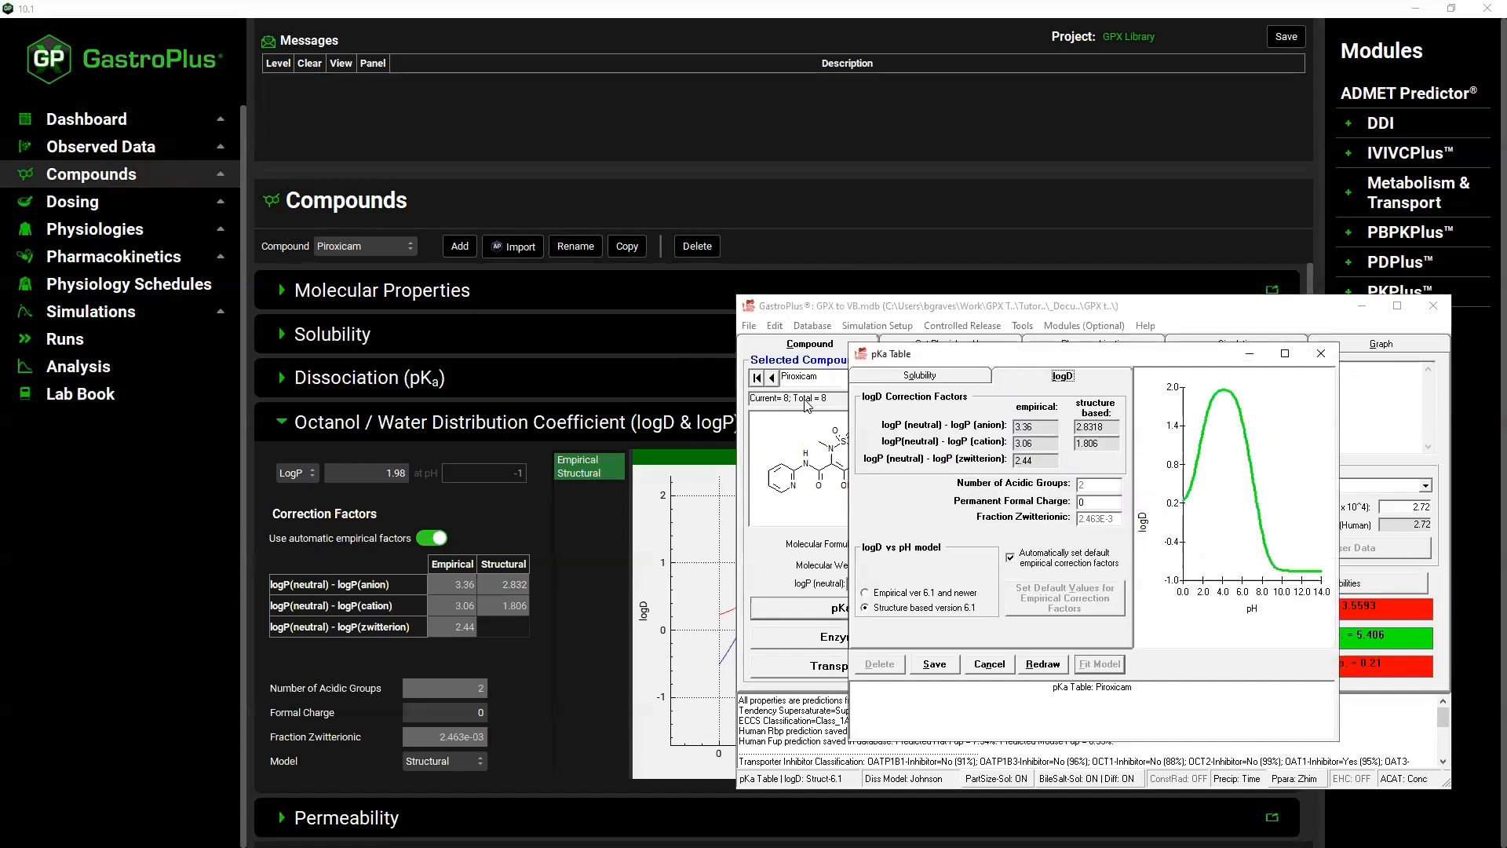
{"action": "left_click", "coordinate": [575, 570]}
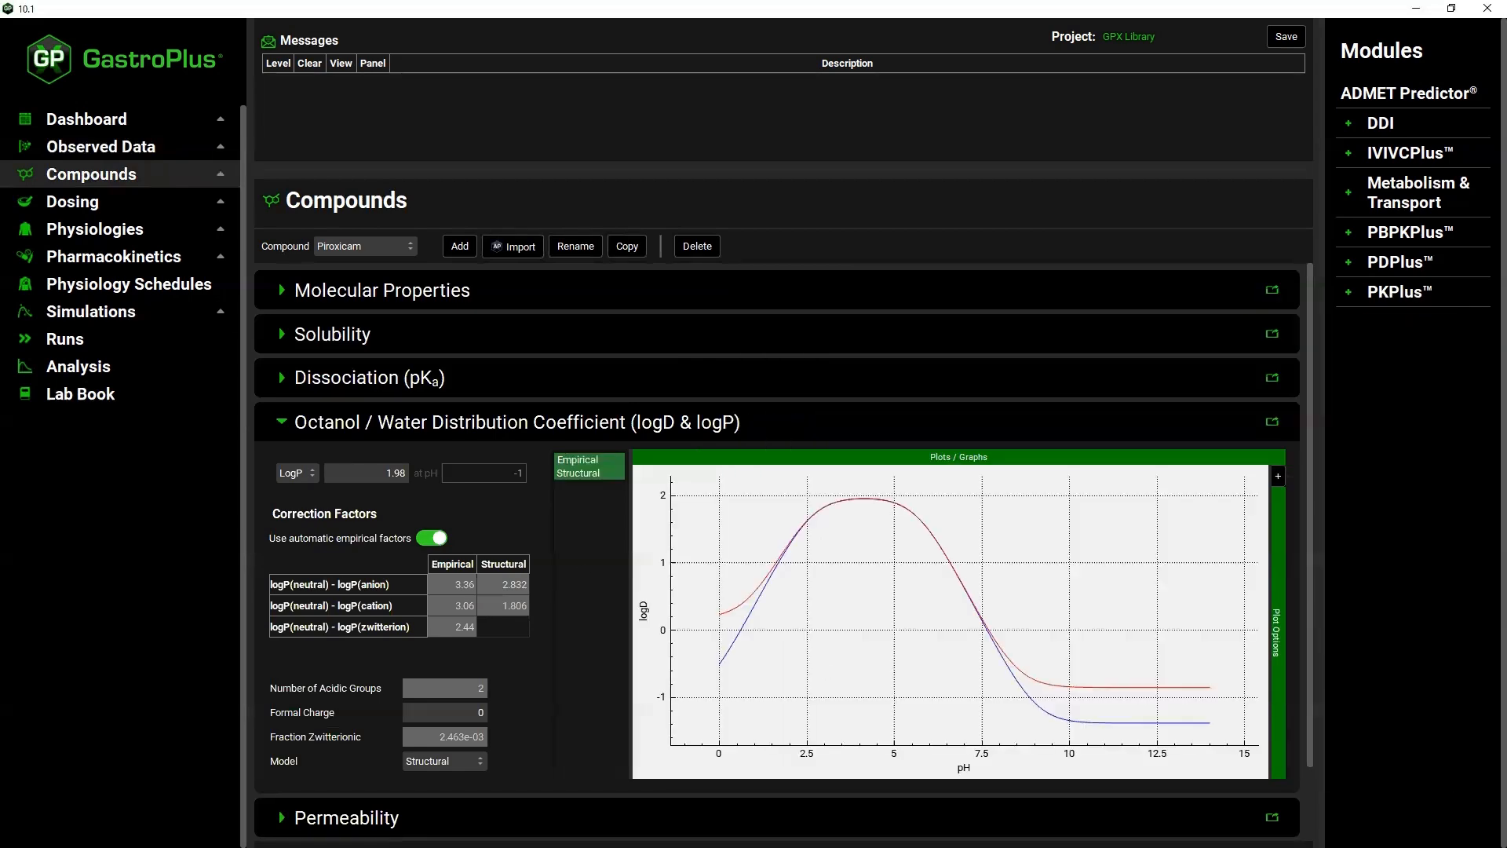
{"action": "key", "text": "alt+Tab"}
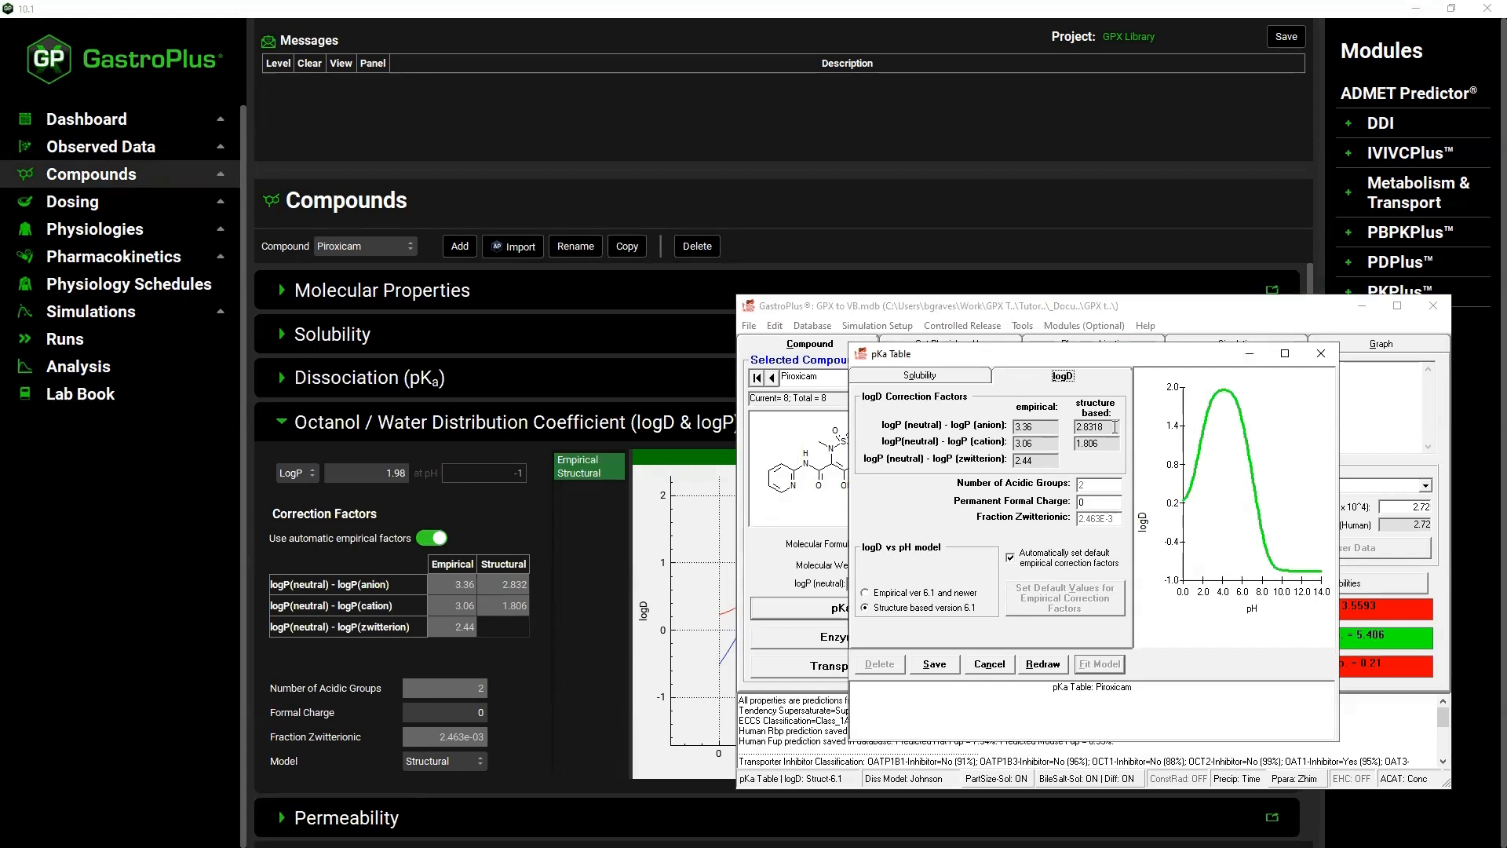
{"action": "left_click", "coordinate": [938, 660]}
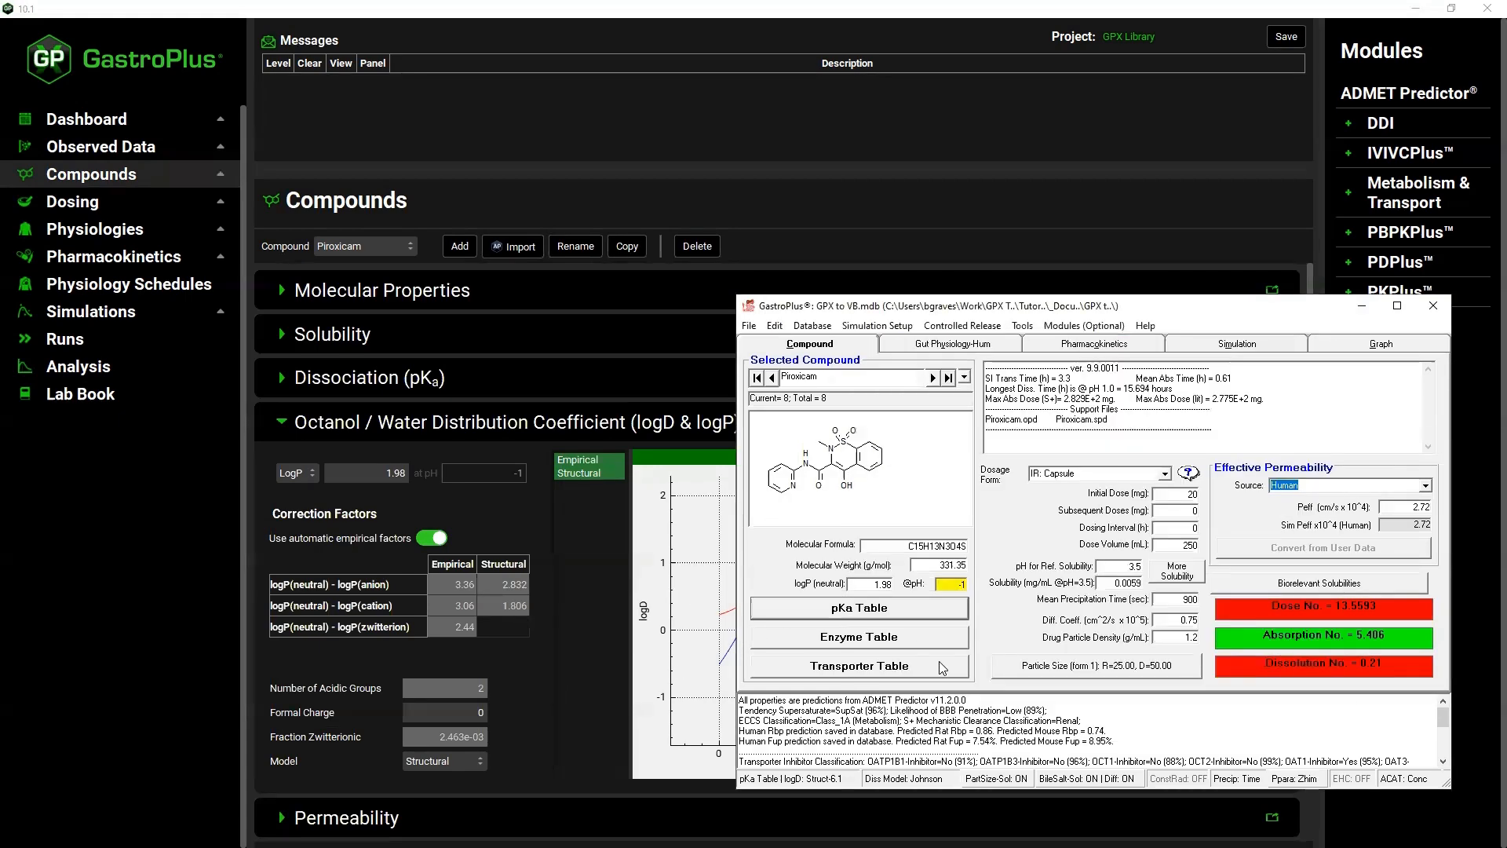
Show the Piroxicam Solubility observed data, series Solubility vs pH, in the GPX Dissociation (pKa) plot
{"action": "left_click", "coordinate": [277, 377]}
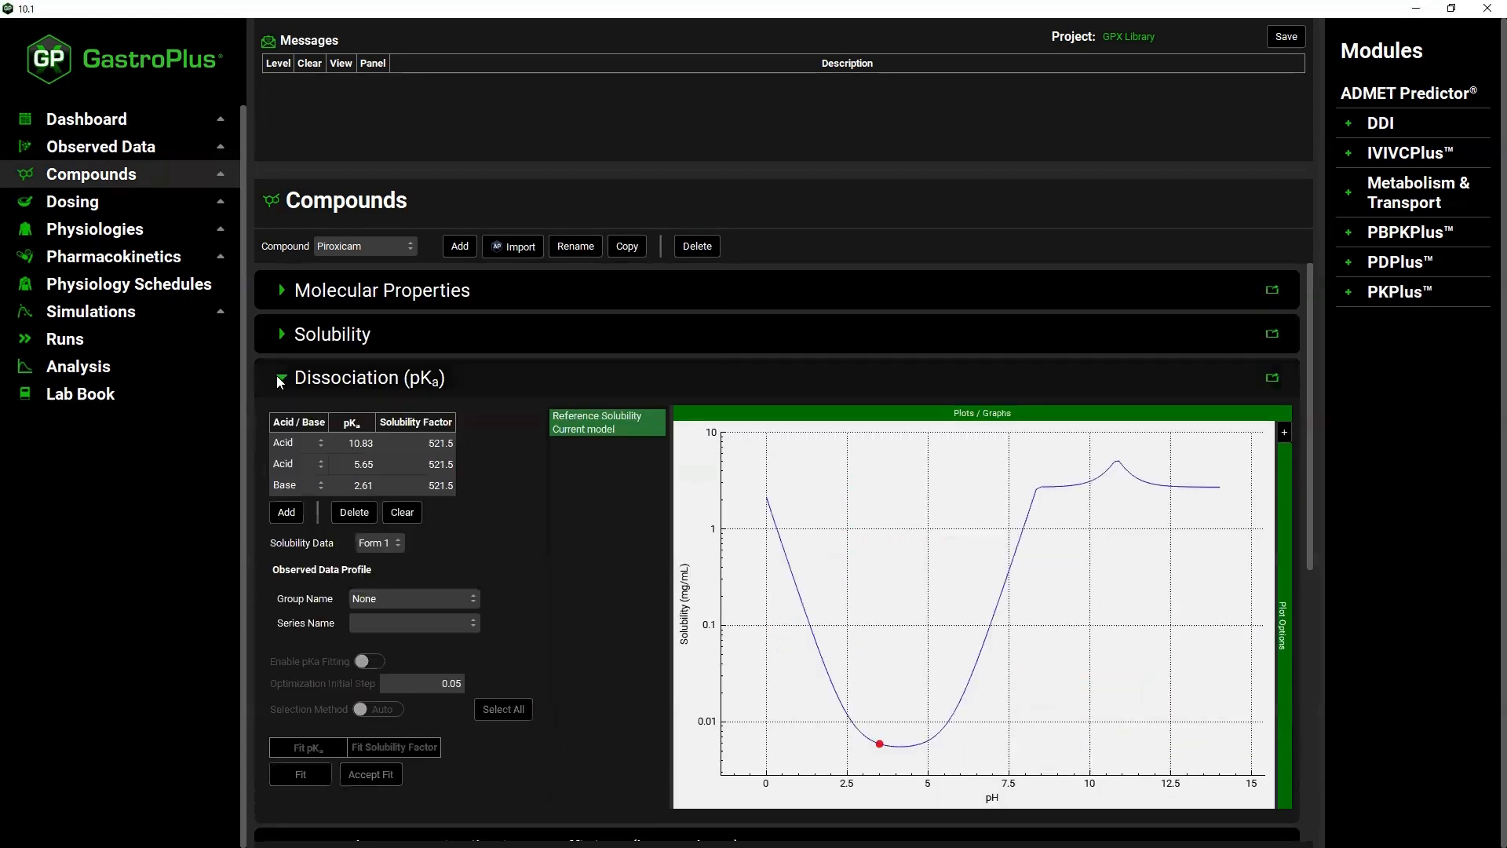
{"action": "left_click", "coordinate": [403, 597]}
{"action": "left_click", "coordinate": [413, 638]}
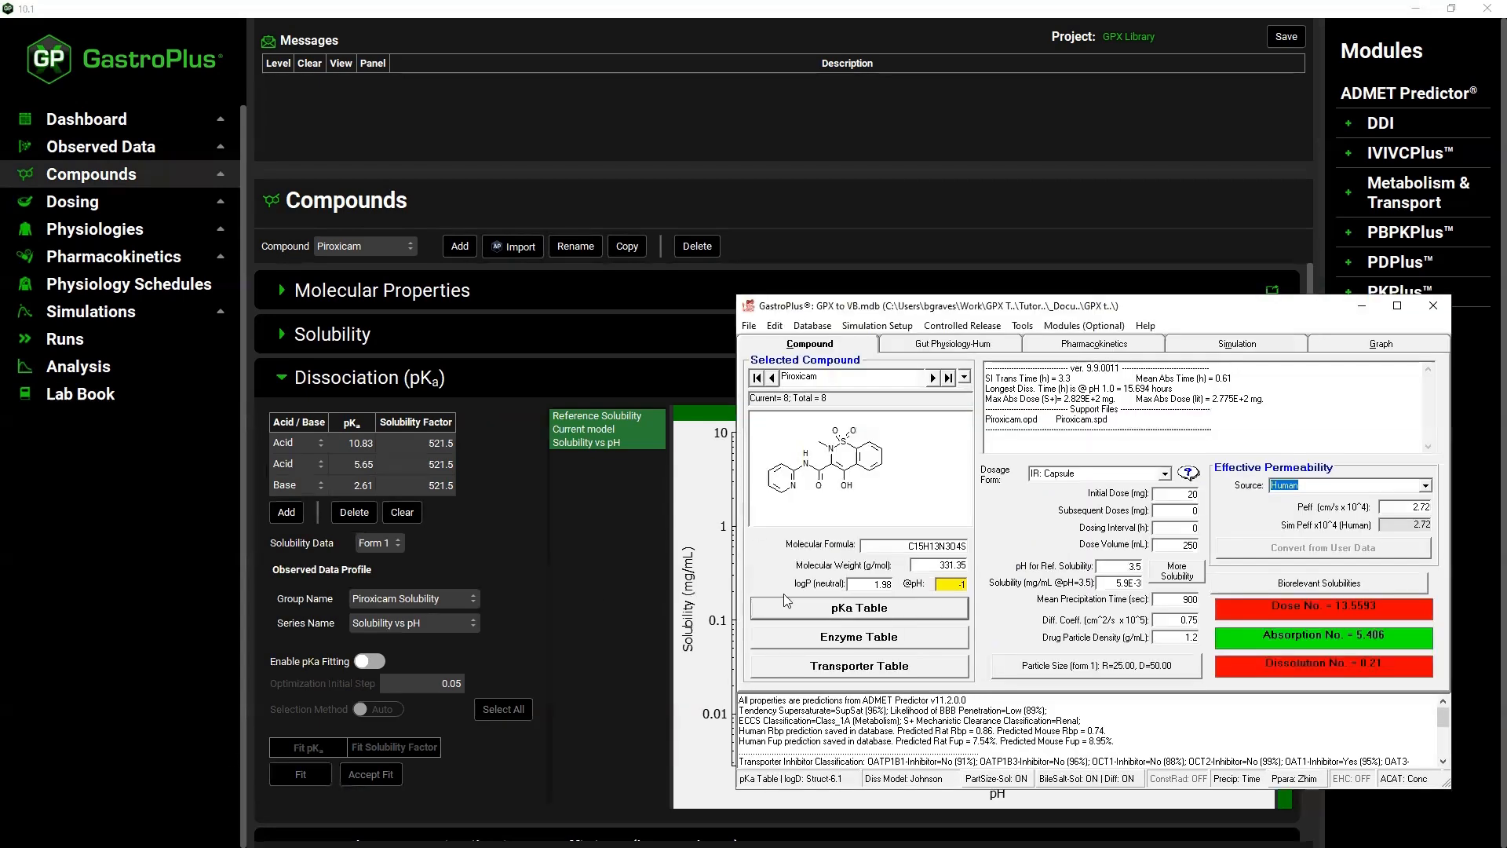
Review the pKa values and solubility factors in the 9.9 pKa Table with solubility plotted on a log Y-axis
{"action": "left_click", "coordinate": [813, 609]}
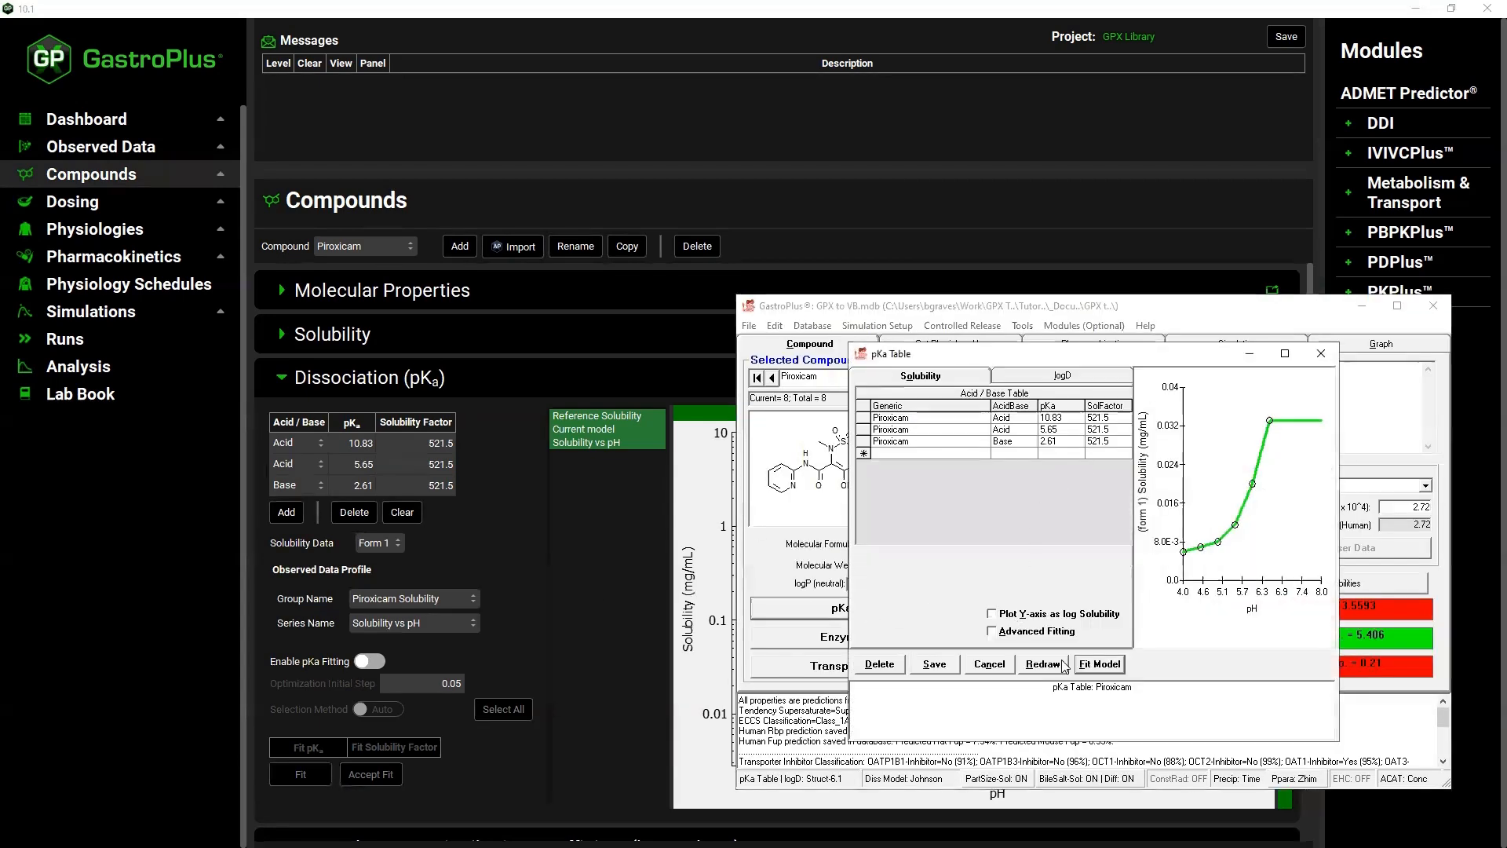
{"action": "left_click", "coordinate": [1059, 613]}
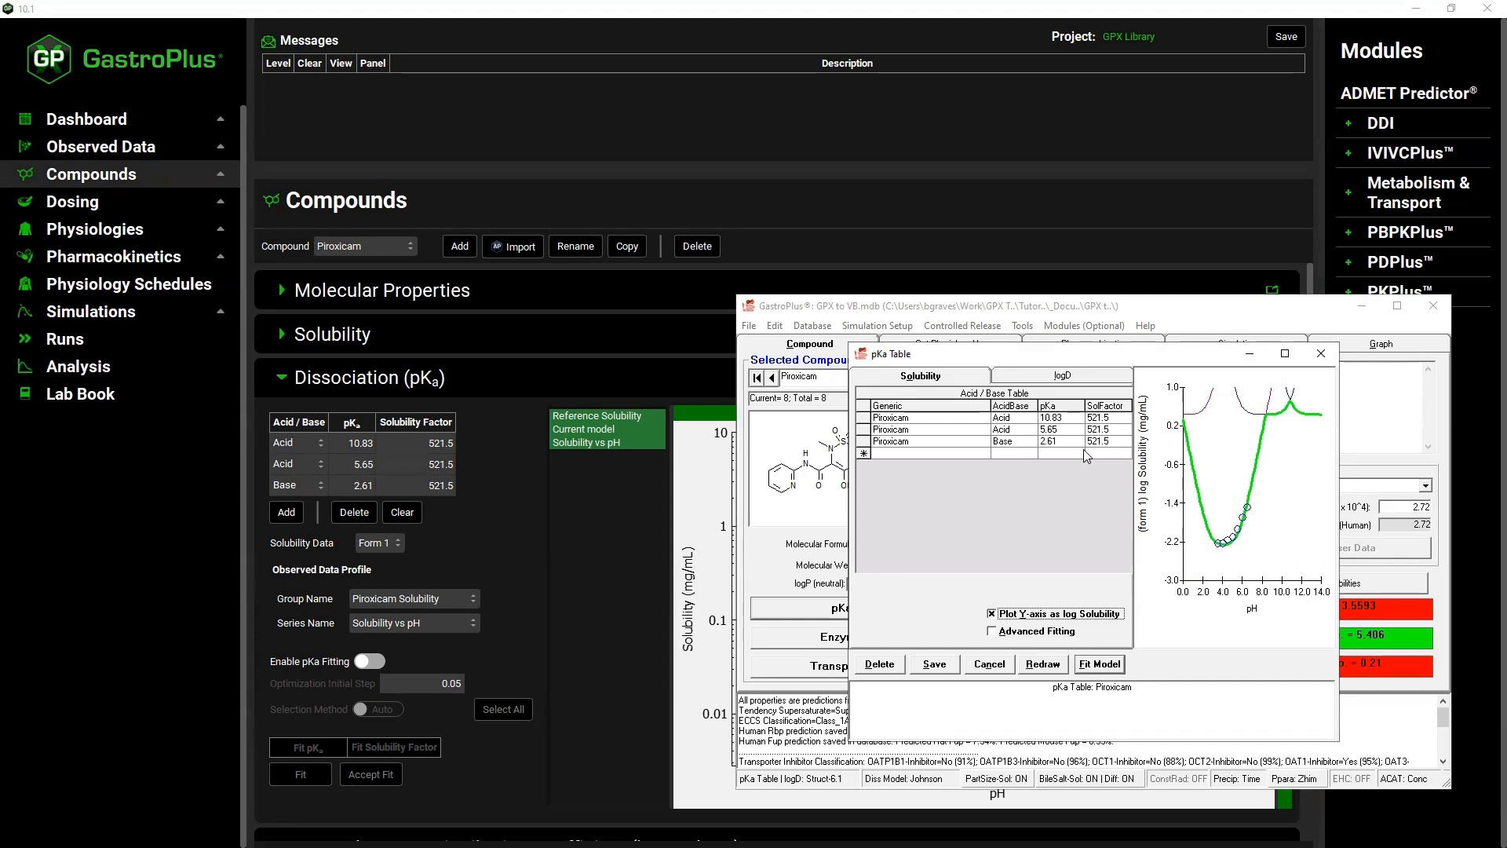
{"action": "left_click", "coordinate": [1323, 353]}
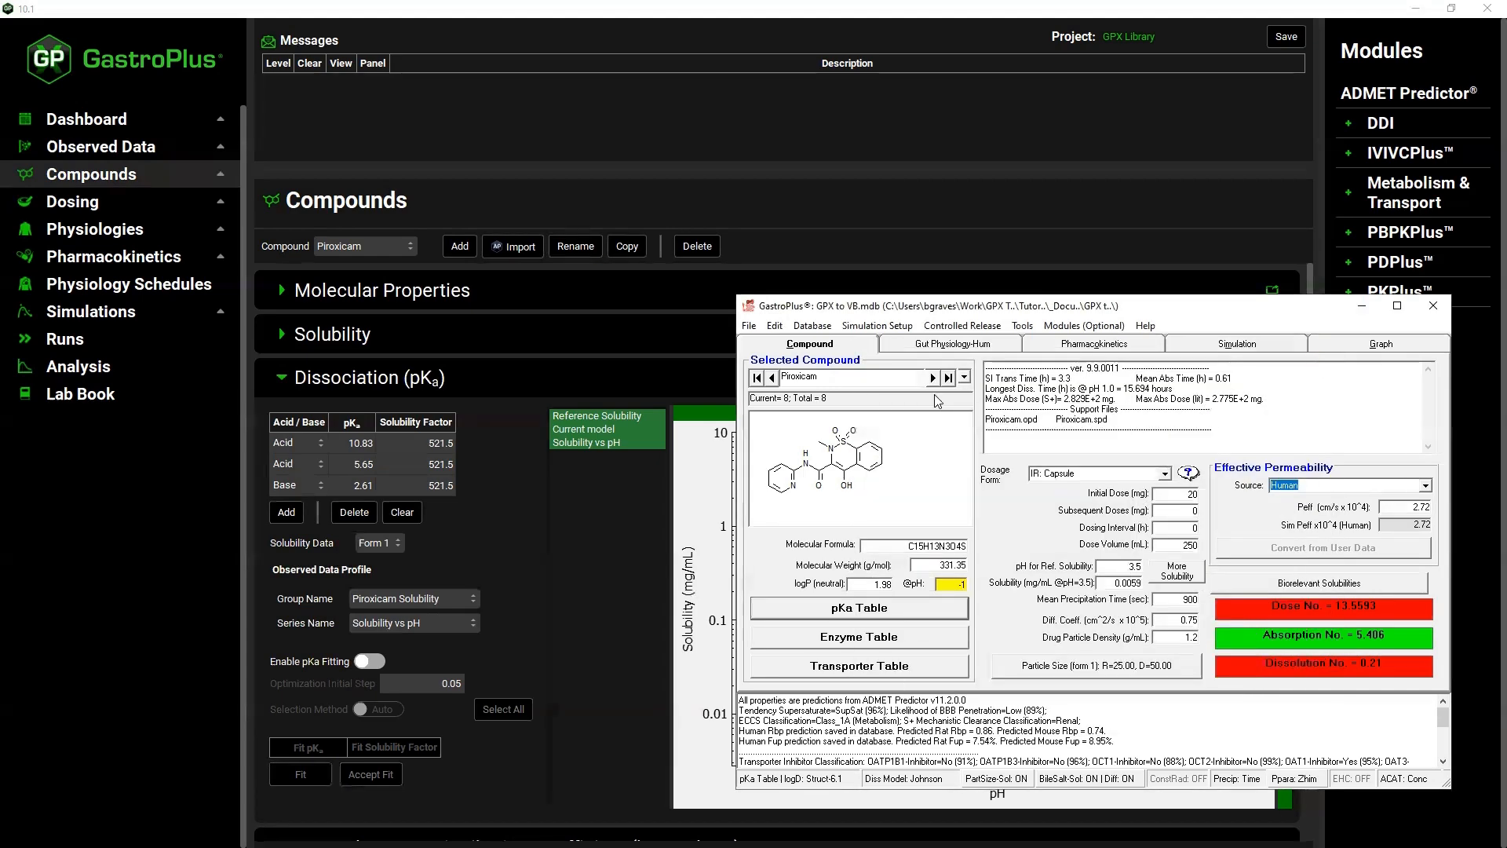
Set the 9.9 human Peff to 6.65 from GPX Permeability and accept the Permeability Model after checking its Zhimin molecular radii
{"action": "left_click", "coordinate": [284, 379]}
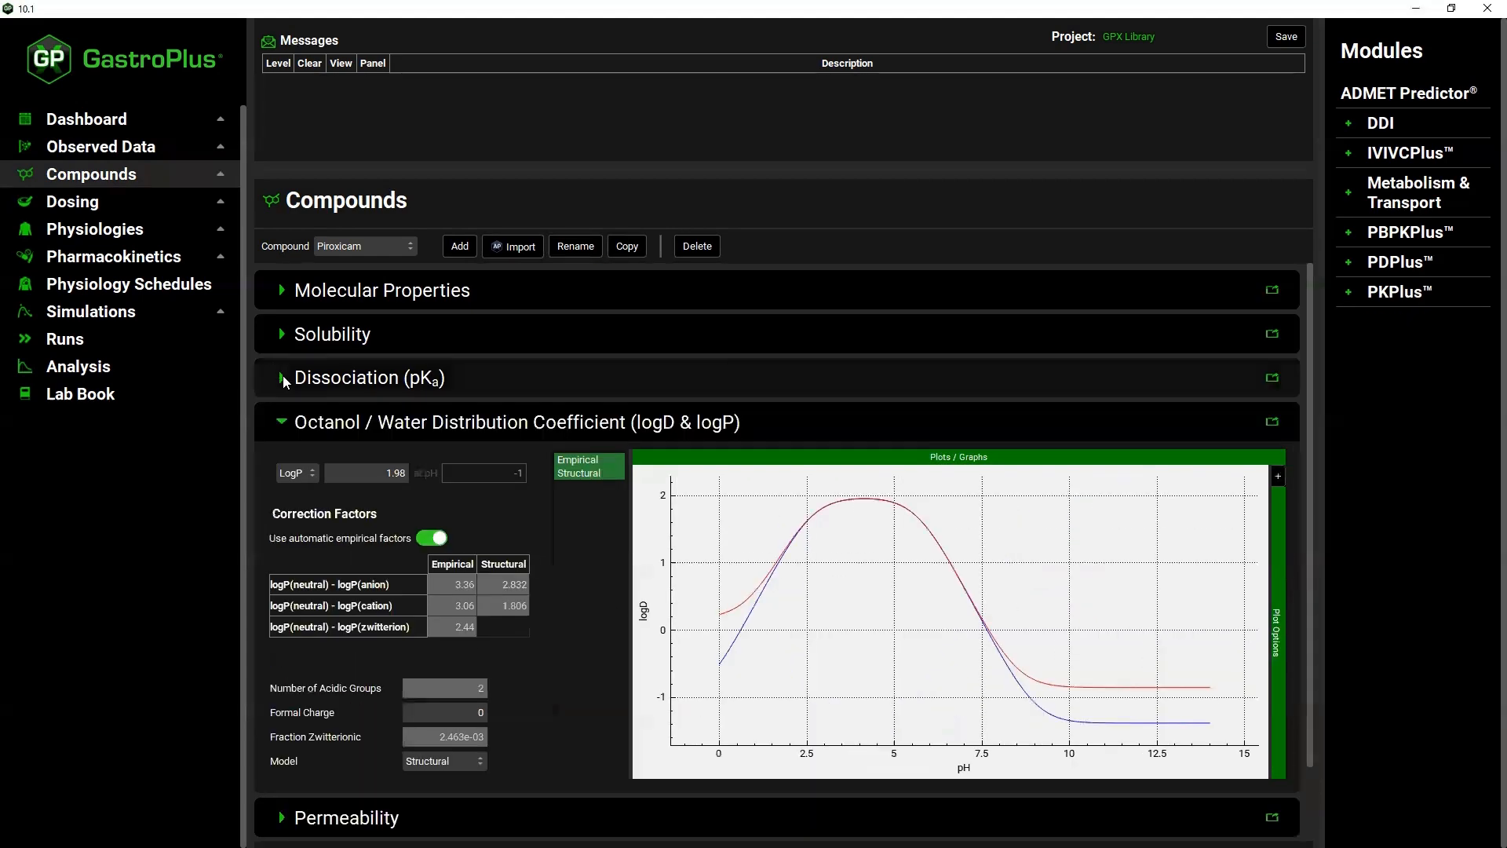
{"action": "left_click", "coordinate": [281, 421]}
{"action": "left_click", "coordinate": [314, 465]}
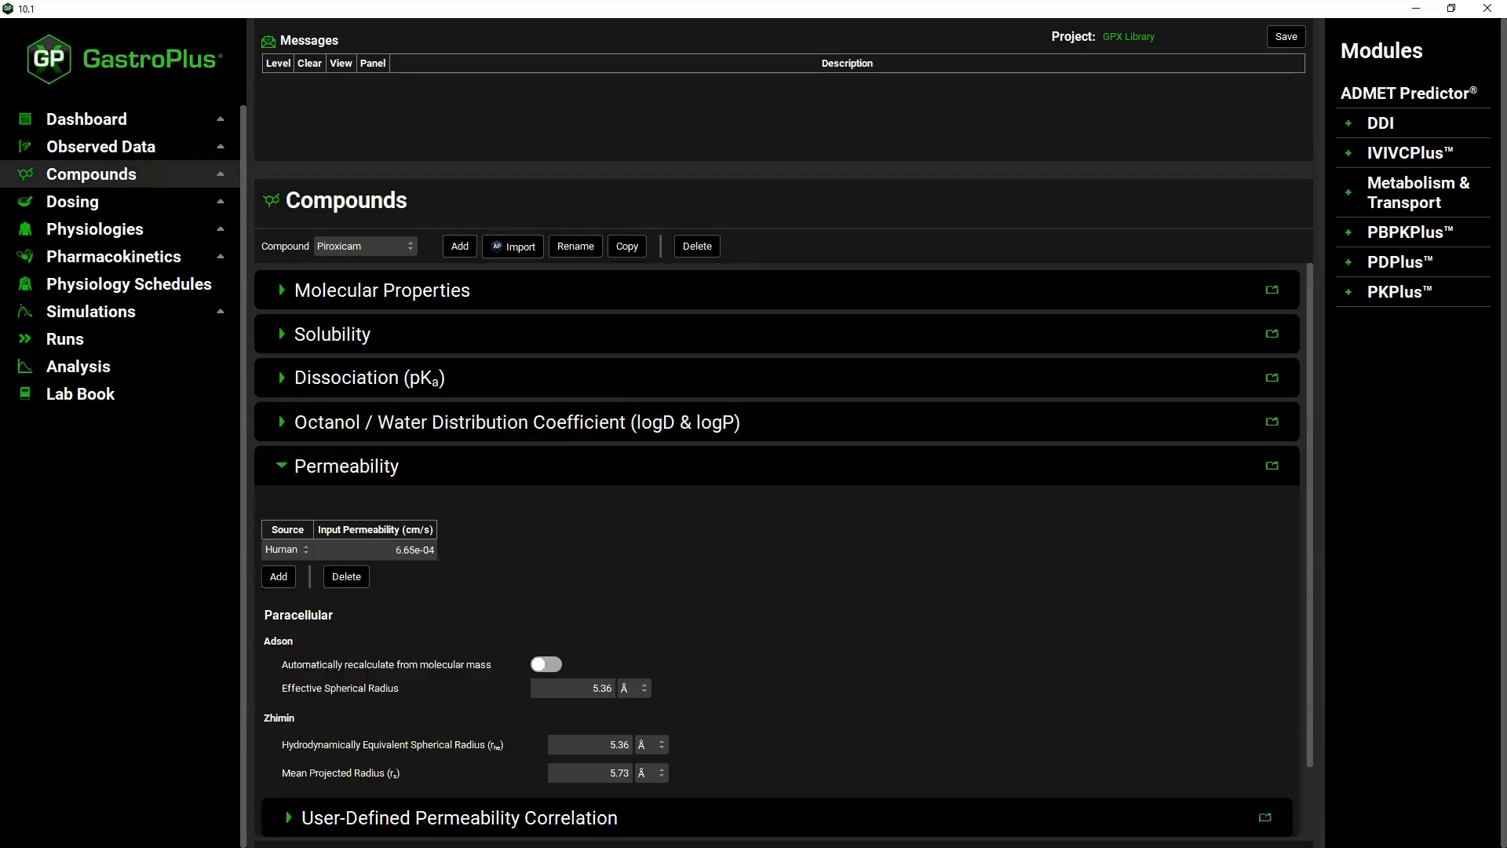
{"action": "key", "text": "alt+Tab"}
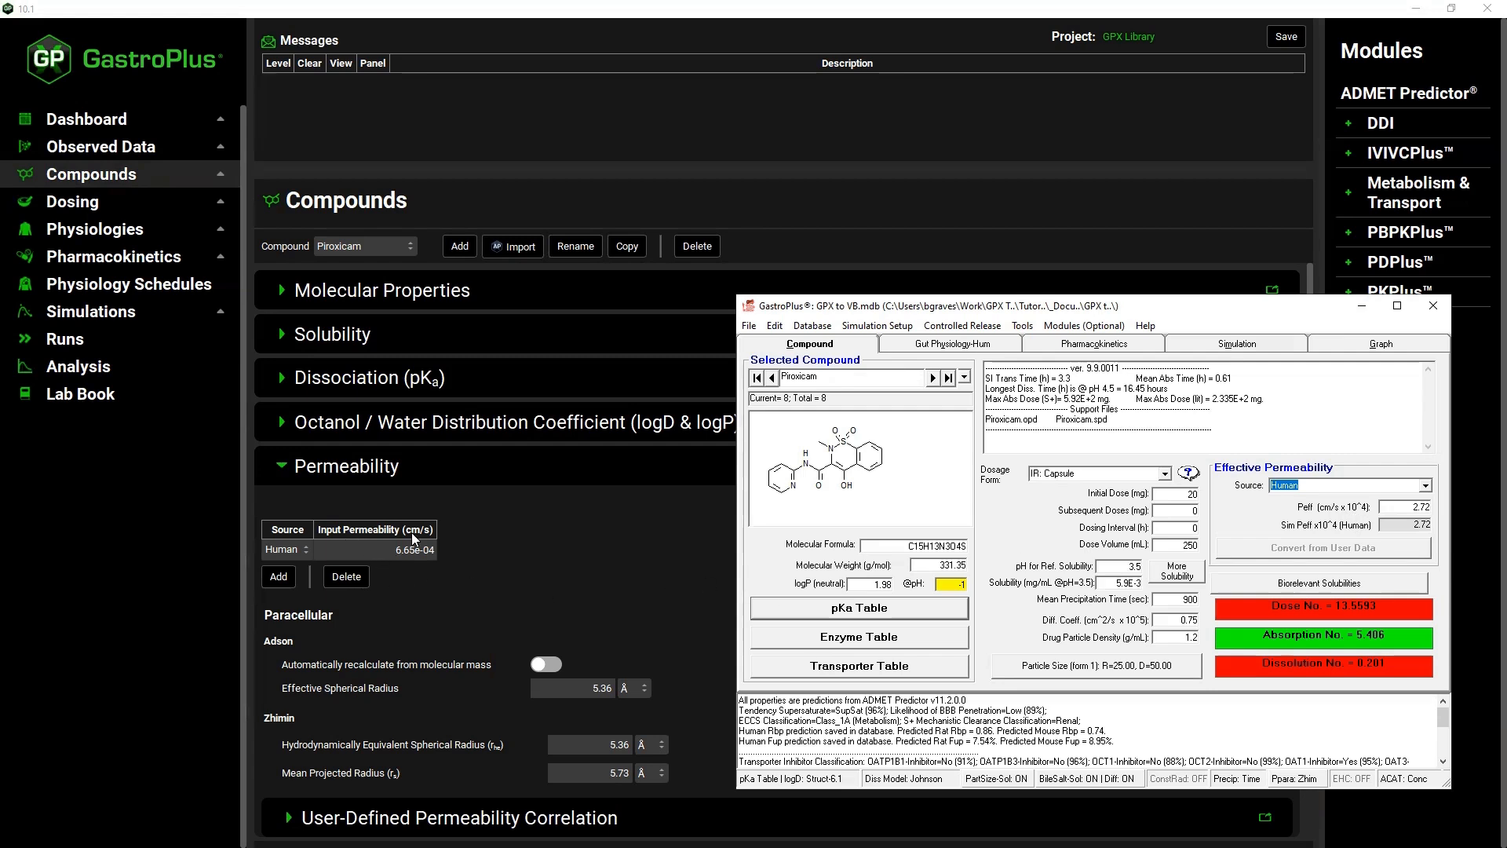
{"action": "double_click", "coordinate": [1397, 507]}
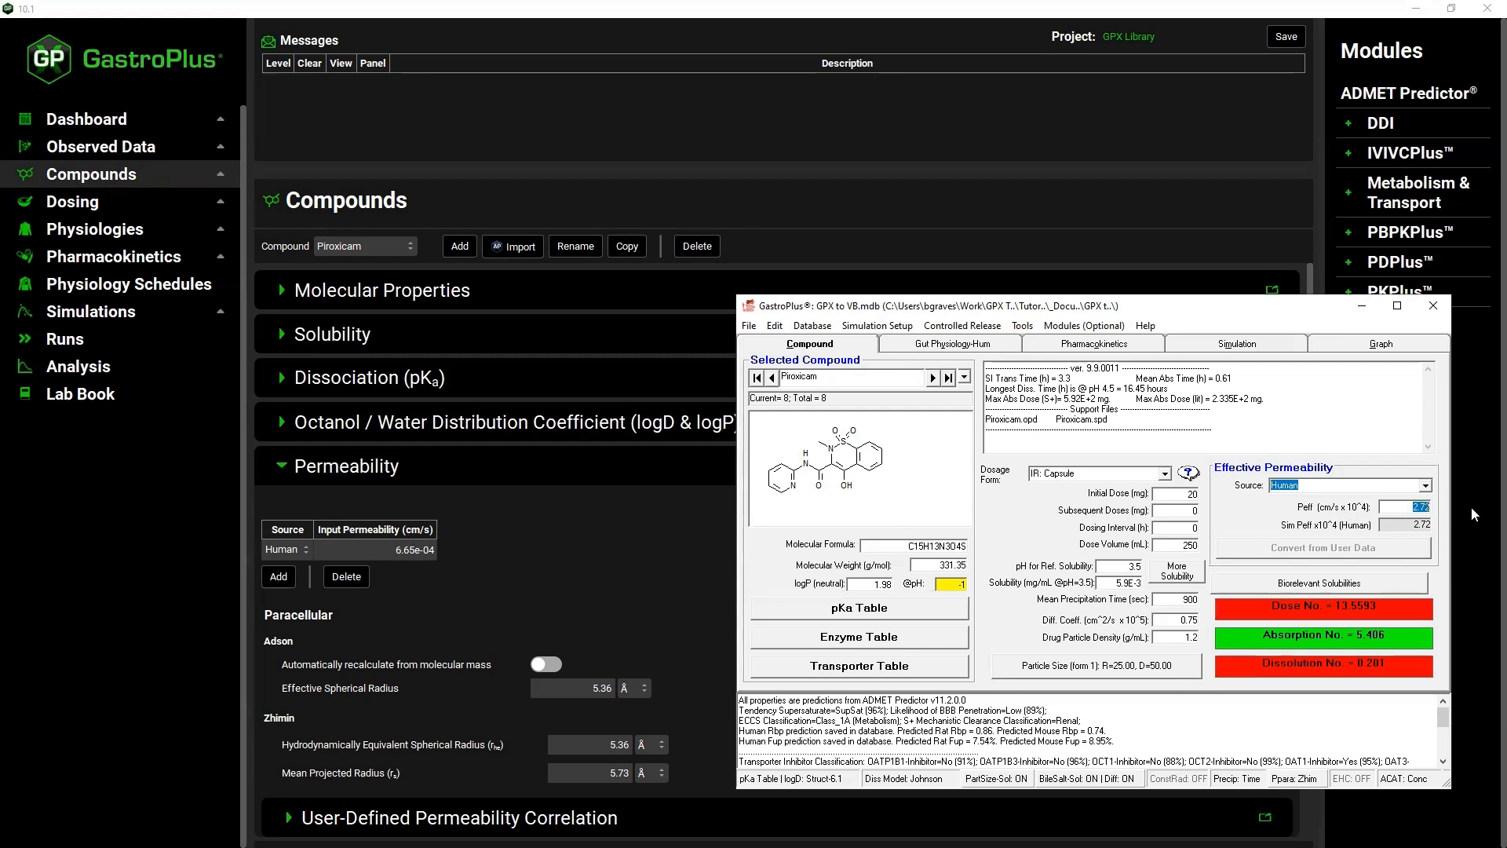
{"action": "type", "text": "6.65"}
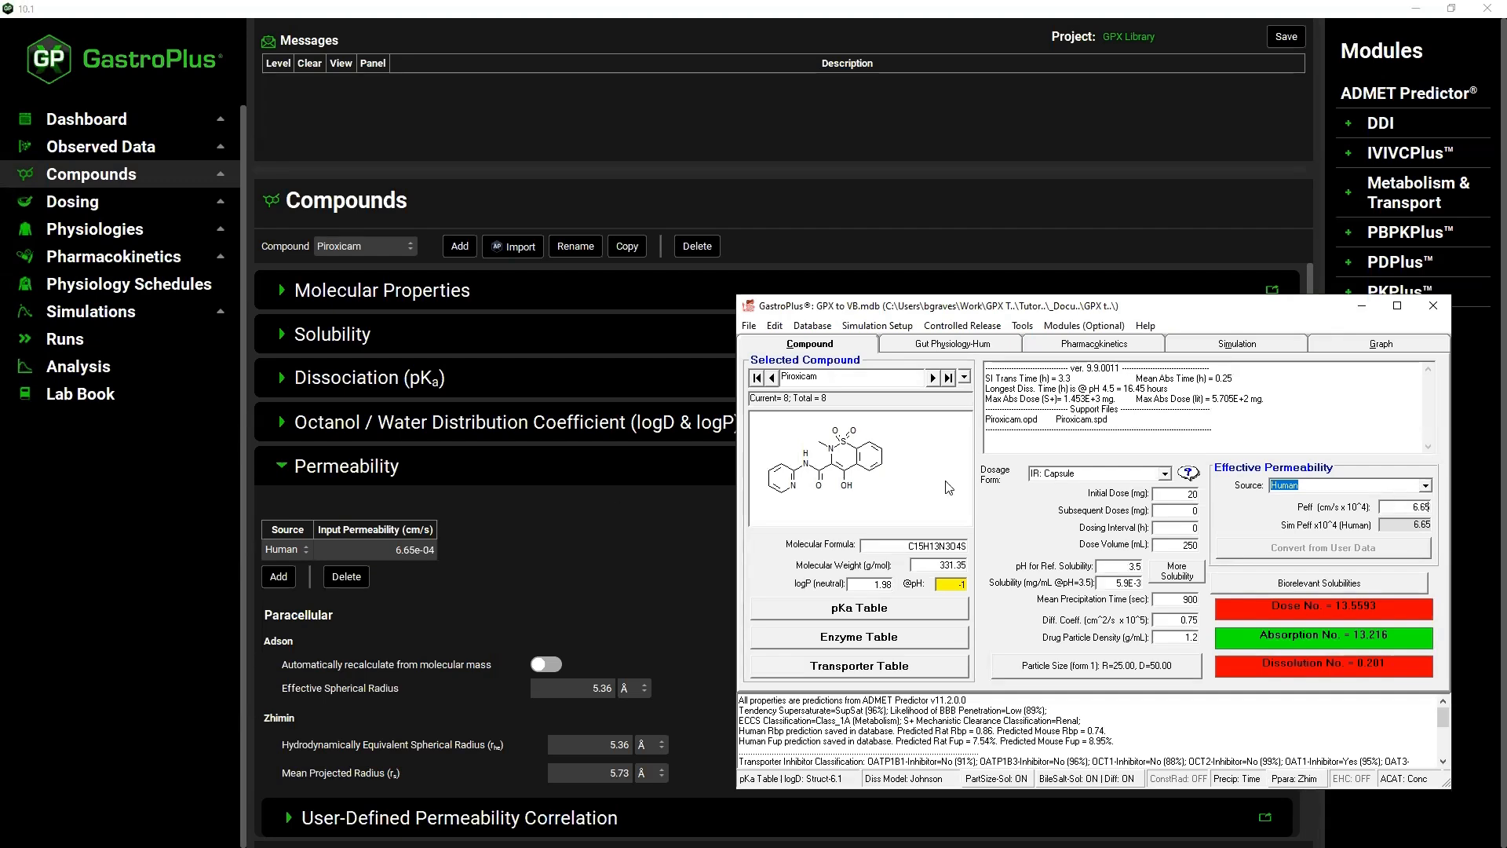
{"action": "double_click", "coordinate": [1296, 780]}
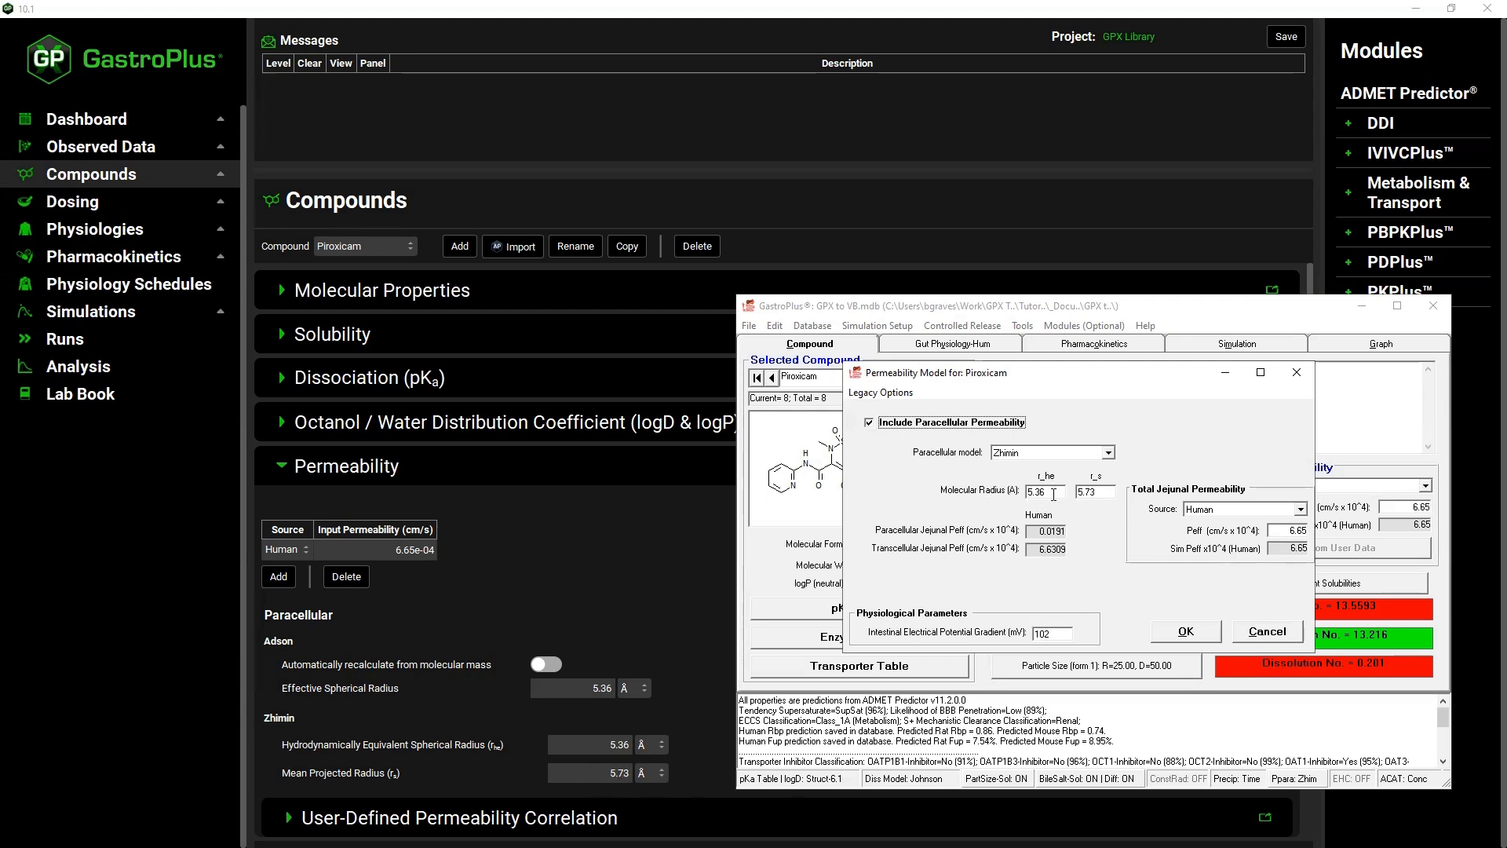
{"action": "left_click", "coordinate": [1190, 636]}
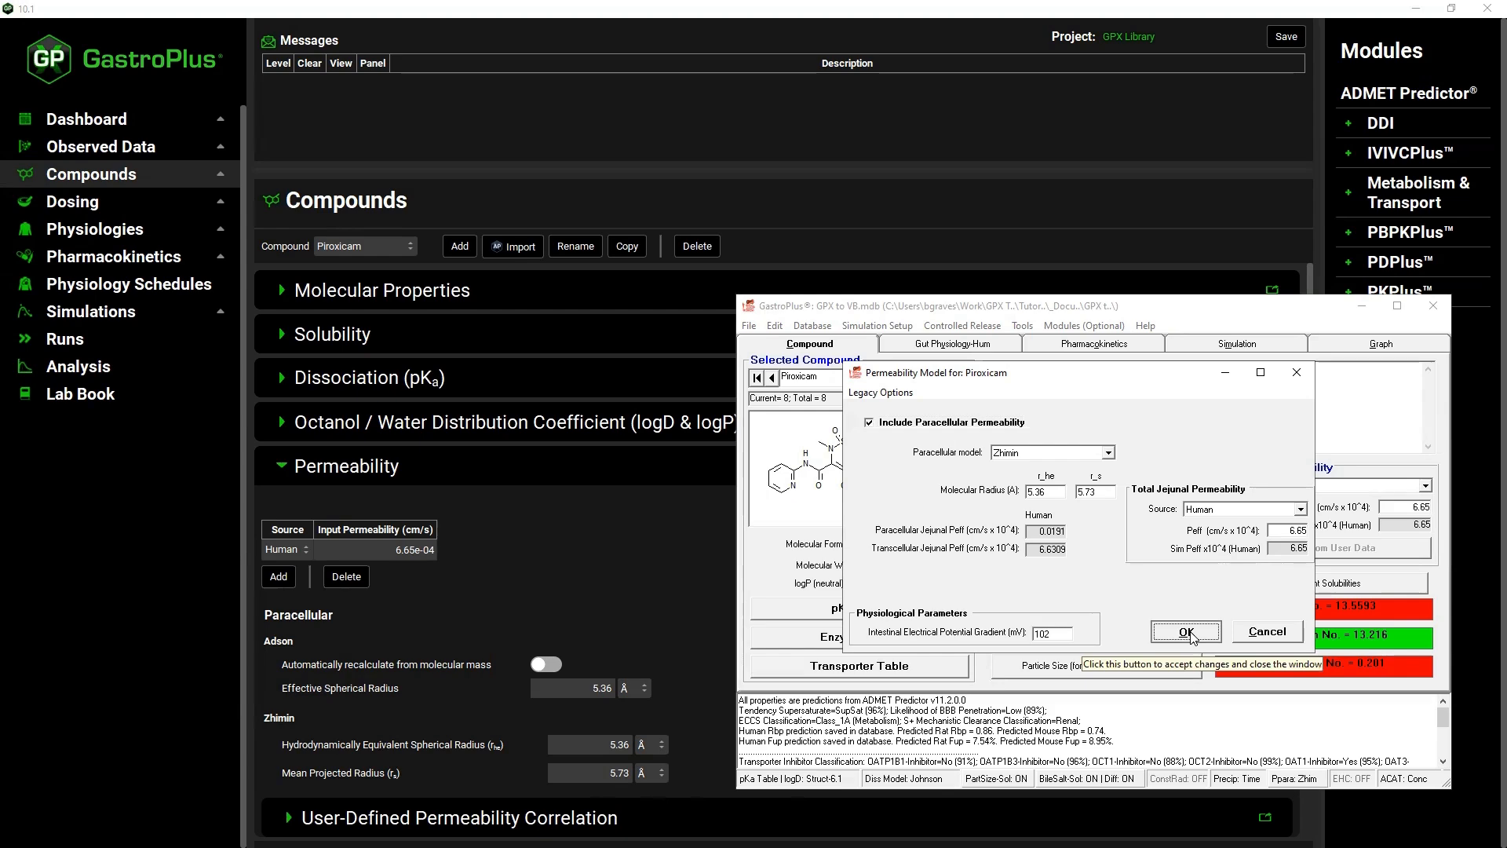
Check the GPX Enzyme Kinetics and Transporter Kinetics tables for Piroxicam, closing each section after review
{"action": "left_click", "coordinate": [284, 467]}
{"action": "left_click", "coordinate": [280, 511]}
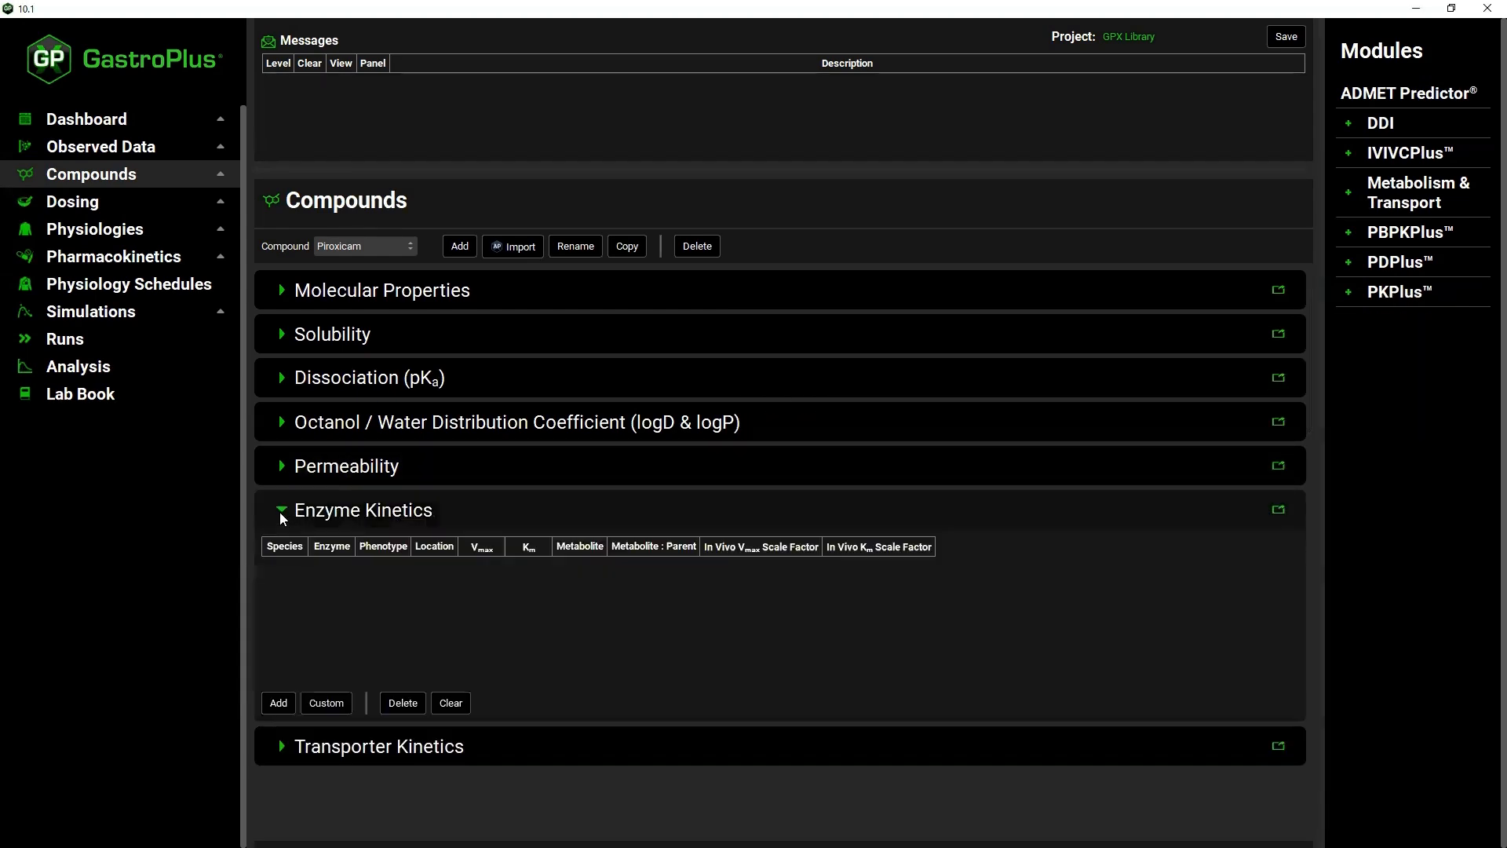
{"action": "left_click", "coordinate": [280, 511]}
{"action": "left_click", "coordinate": [281, 554]}
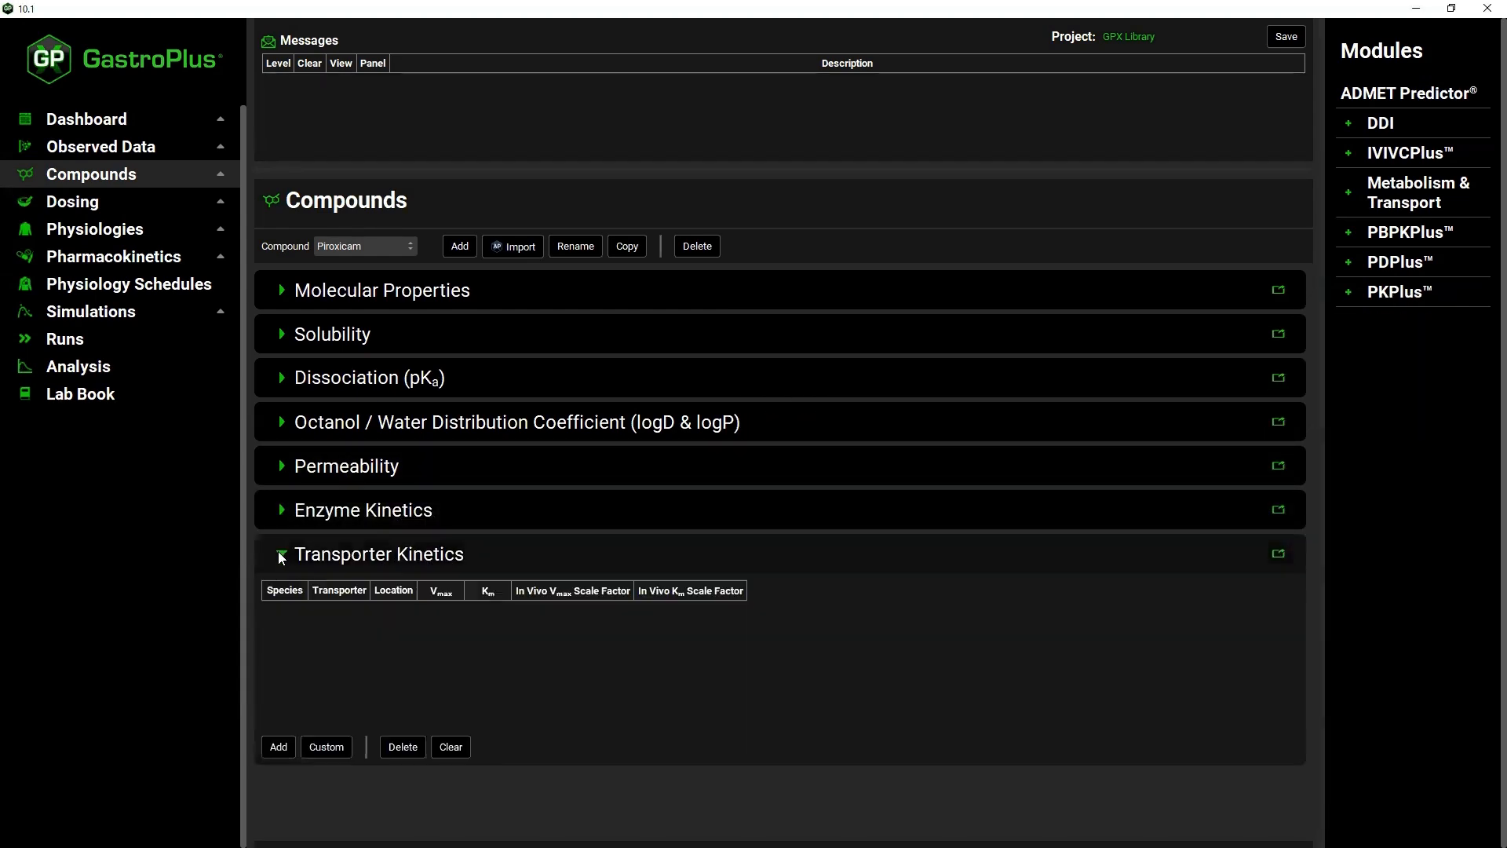
{"action": "left_click", "coordinate": [281, 554]}
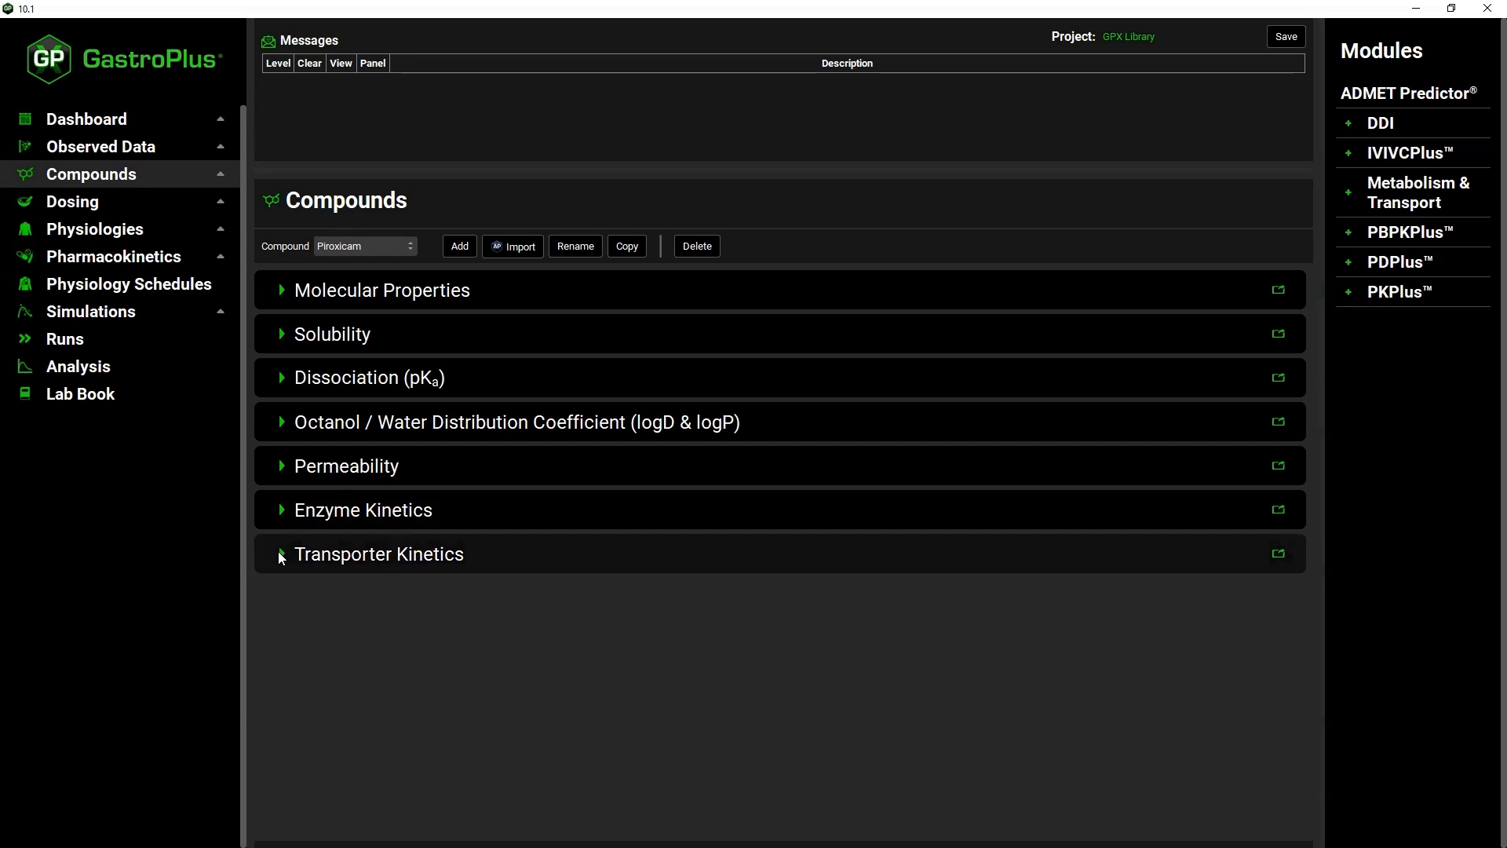
Look up the dose schedule used by the GPX Piroxicam simulation, and show the 20mg PO capsule 25um schedule with its formulation
{"action": "left_click", "coordinate": [91, 209]}
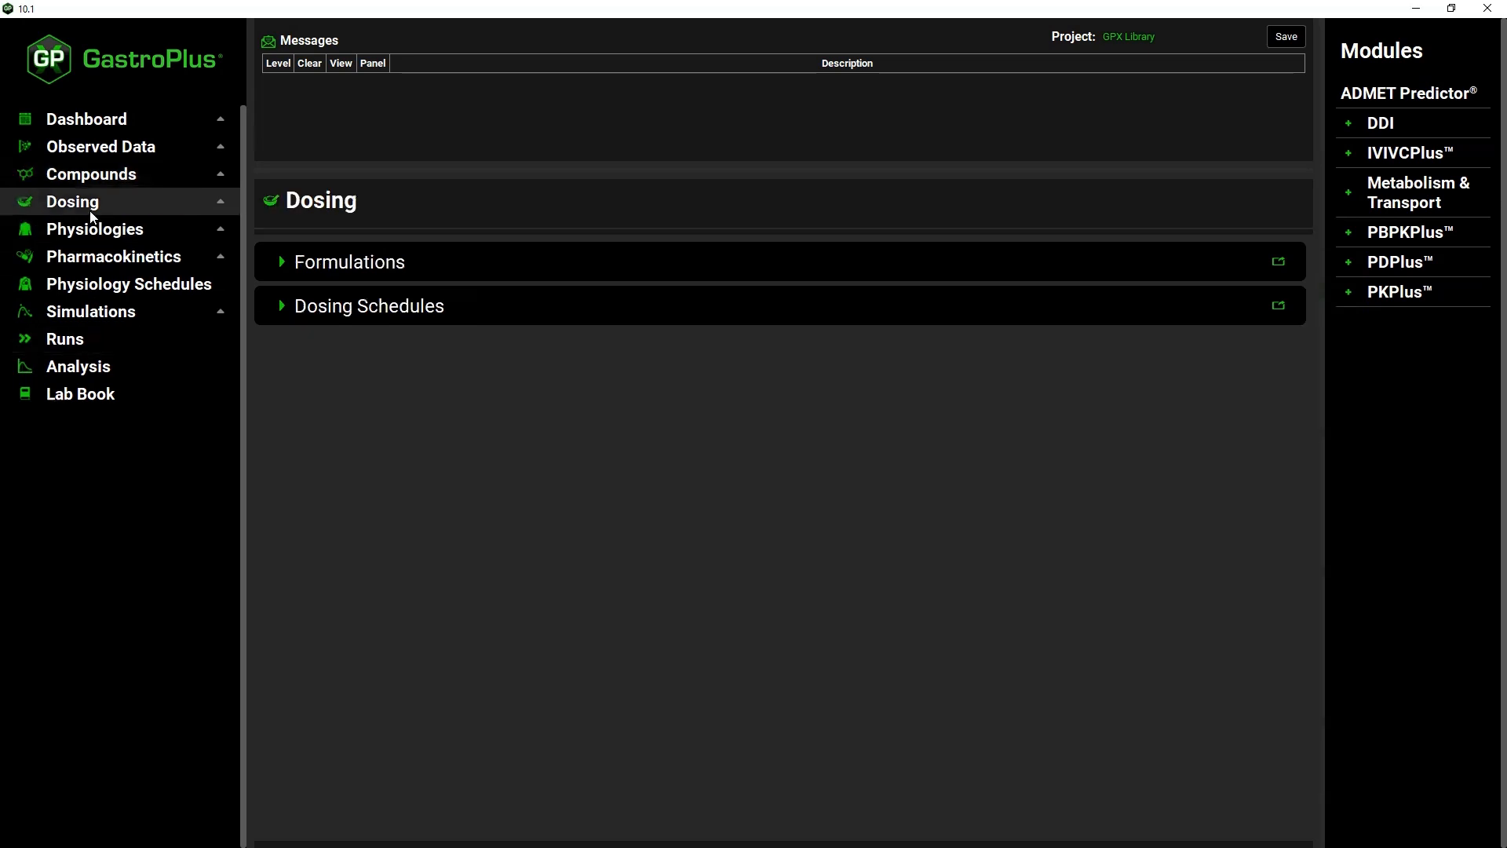
{"action": "left_click", "coordinate": [281, 307]}
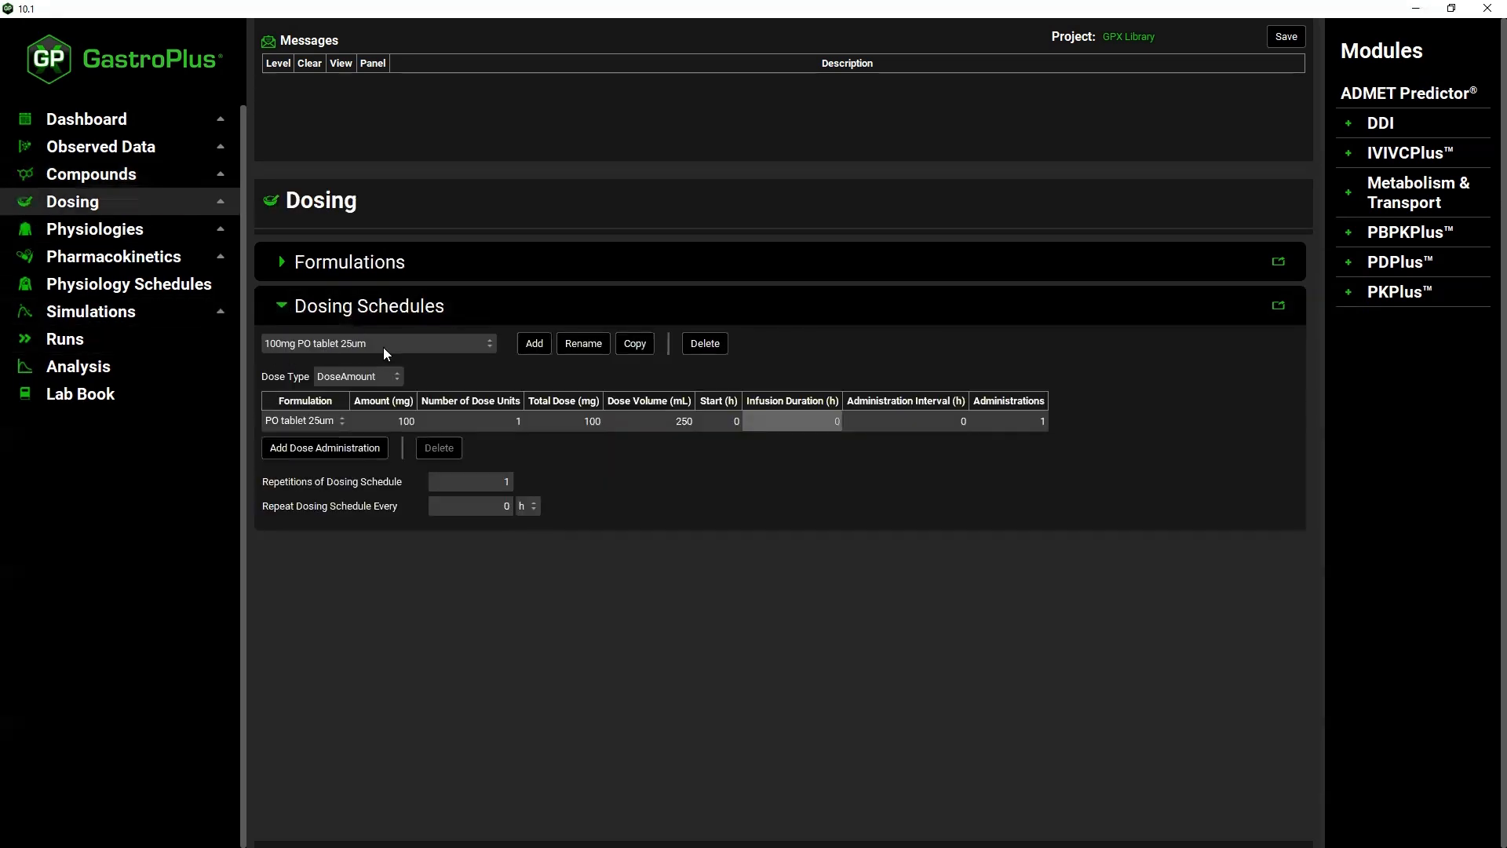
{"action": "left_click", "coordinate": [67, 317]}
{"action": "scroll", "coordinate": [444, 334], "scroll_direction": "up", "scroll_amount": 15}
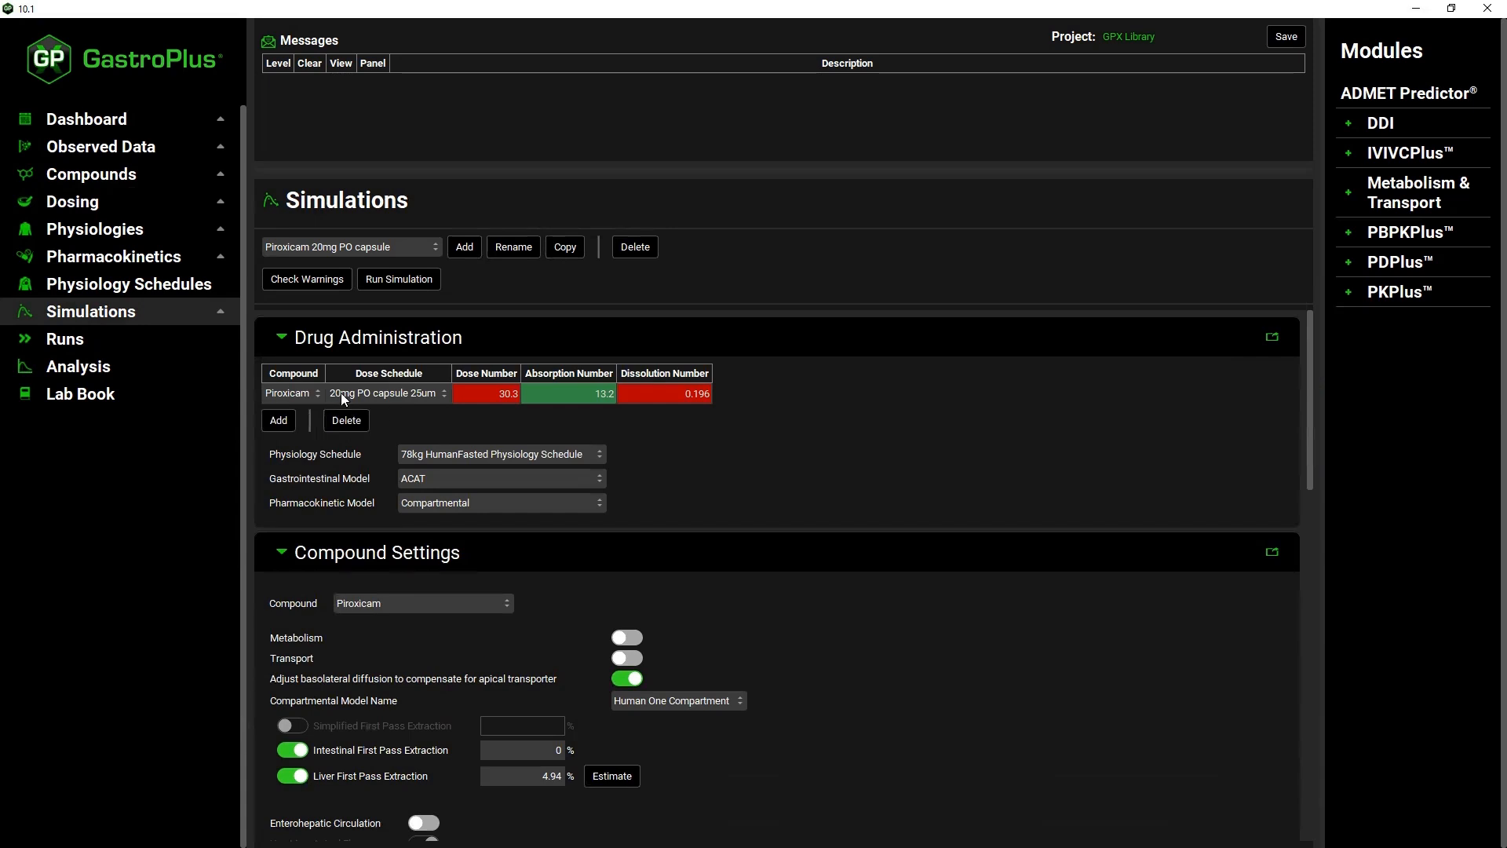
{"action": "left_click", "coordinate": [101, 207]}
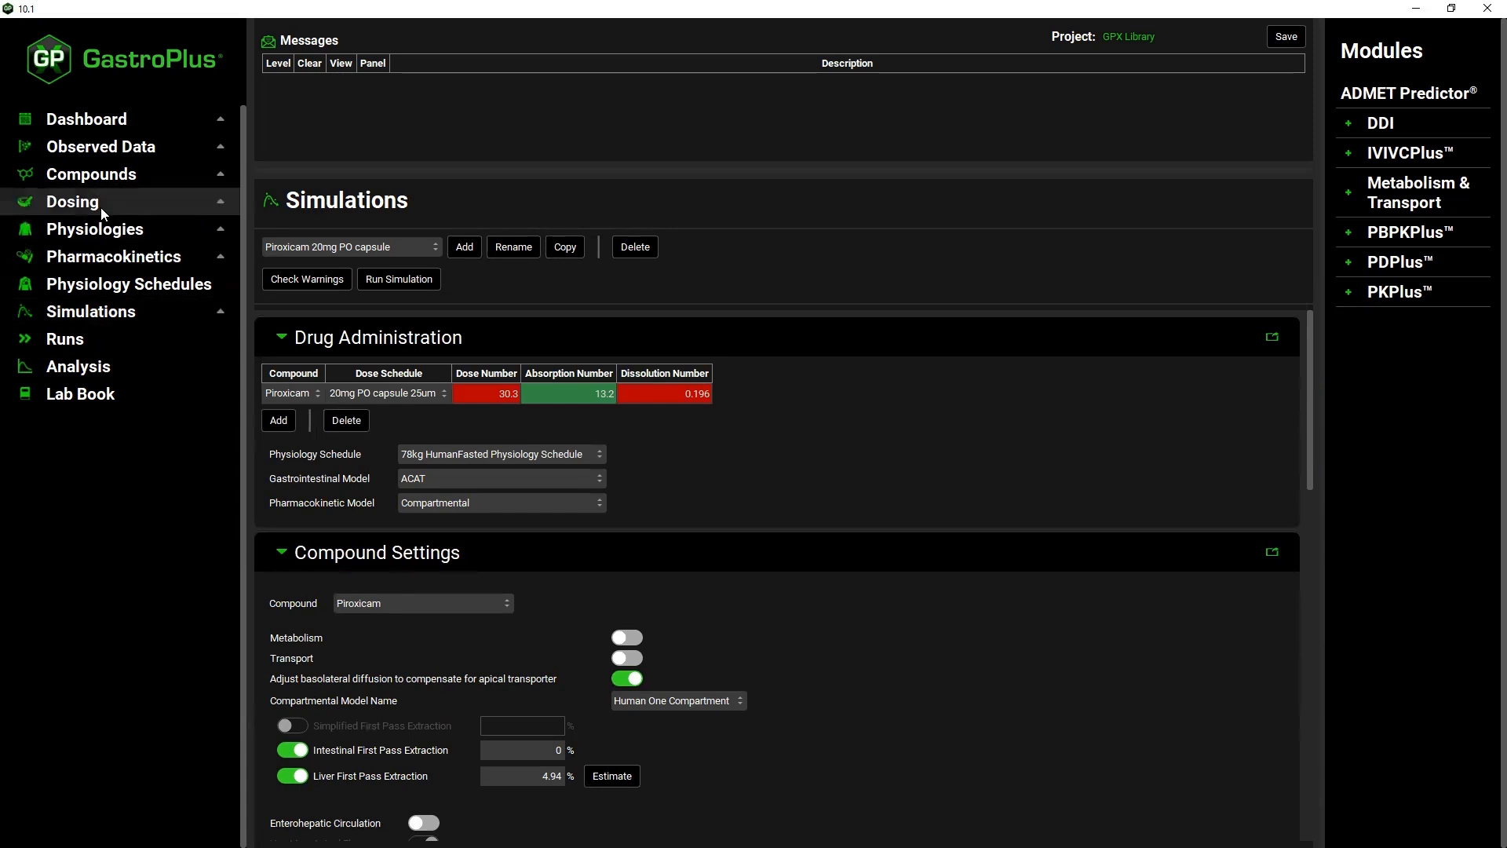
{"action": "left_click", "coordinate": [375, 343]}
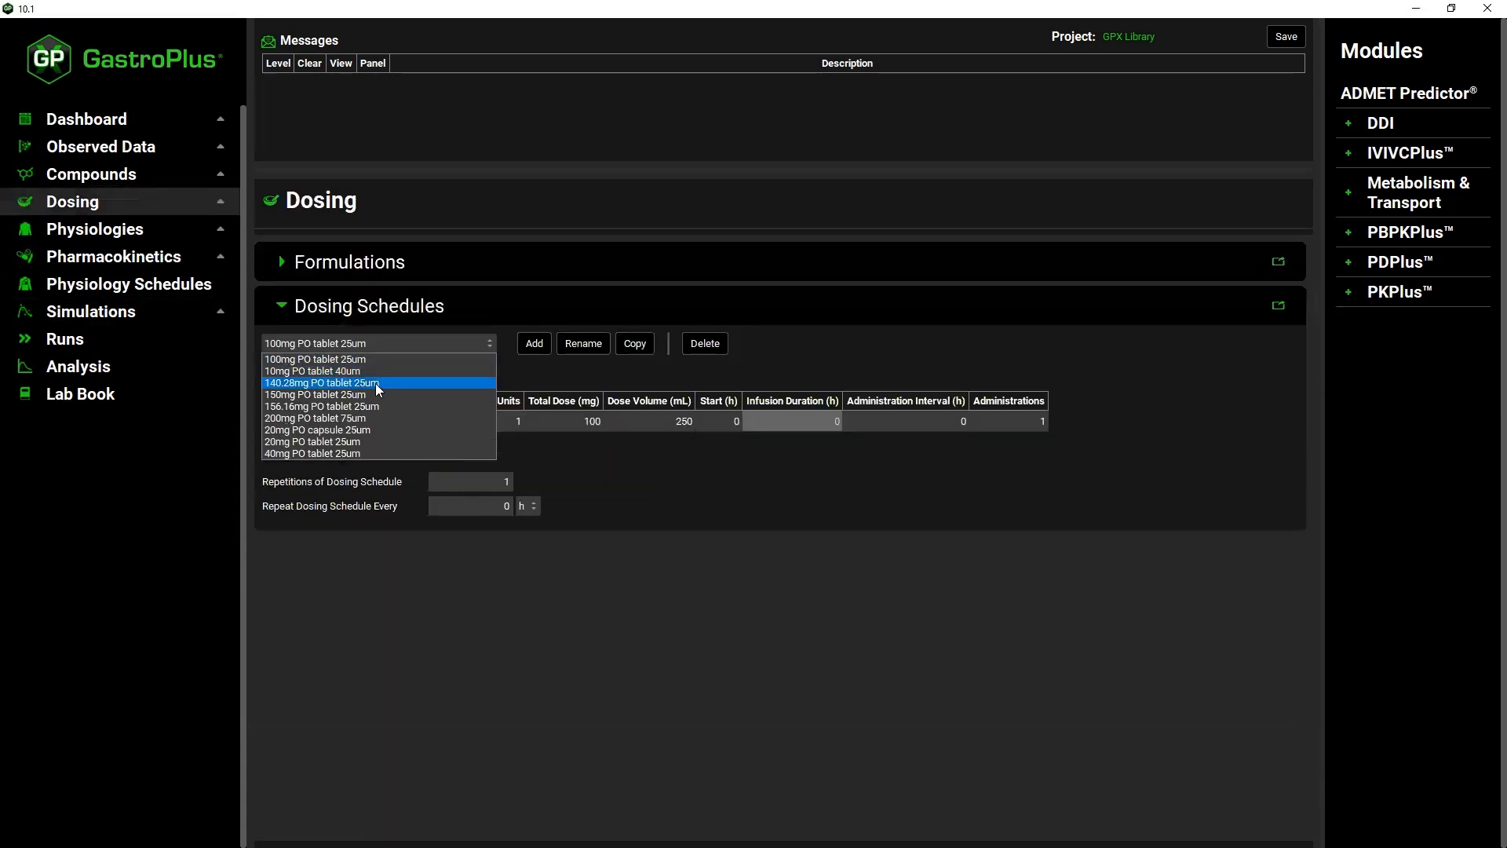
{"action": "left_click", "coordinate": [298, 430]}
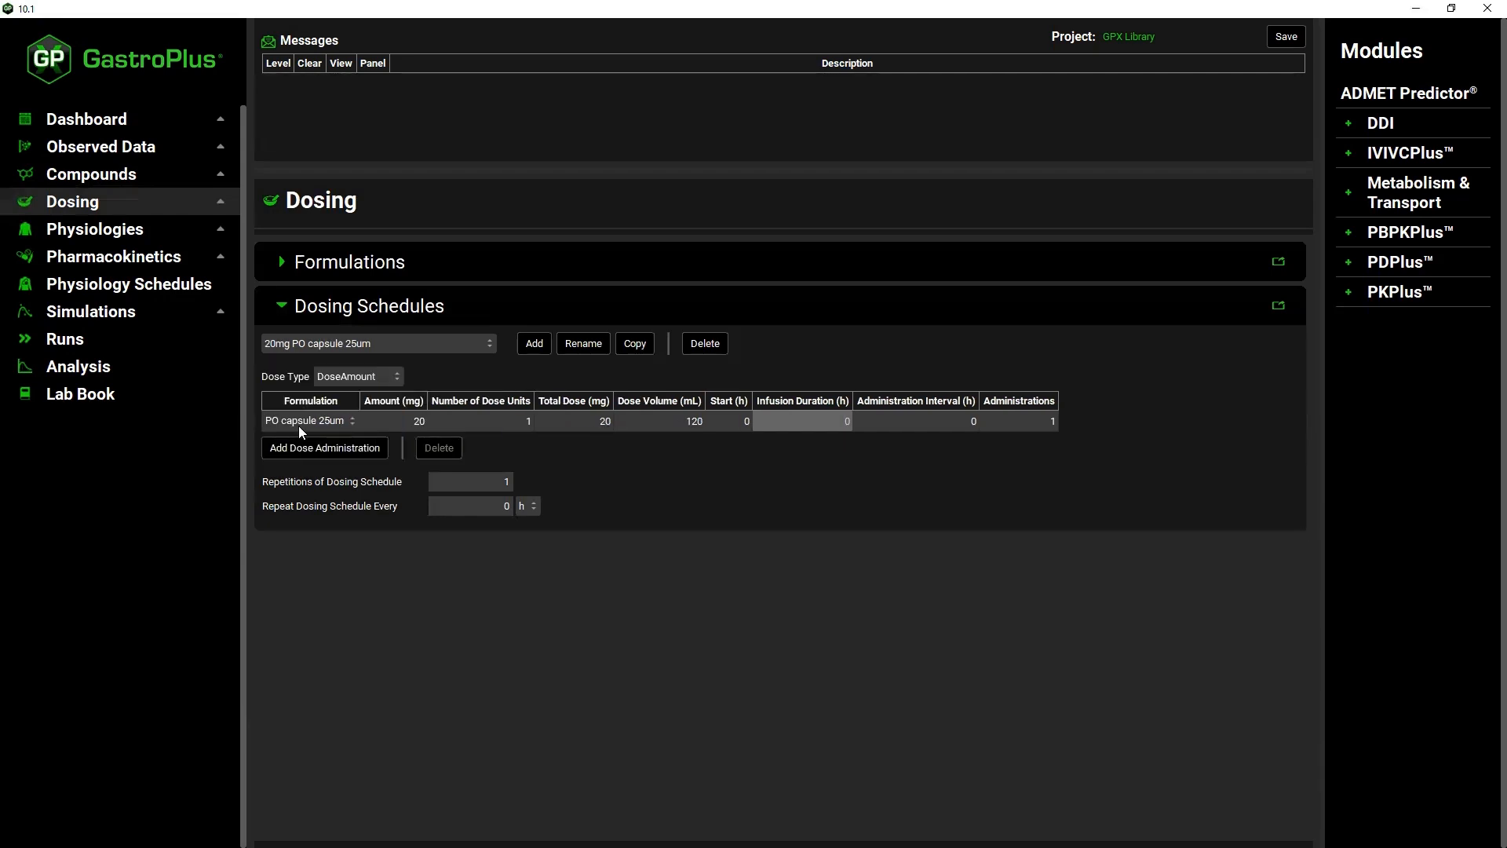
{"action": "left_click", "coordinate": [282, 263]}
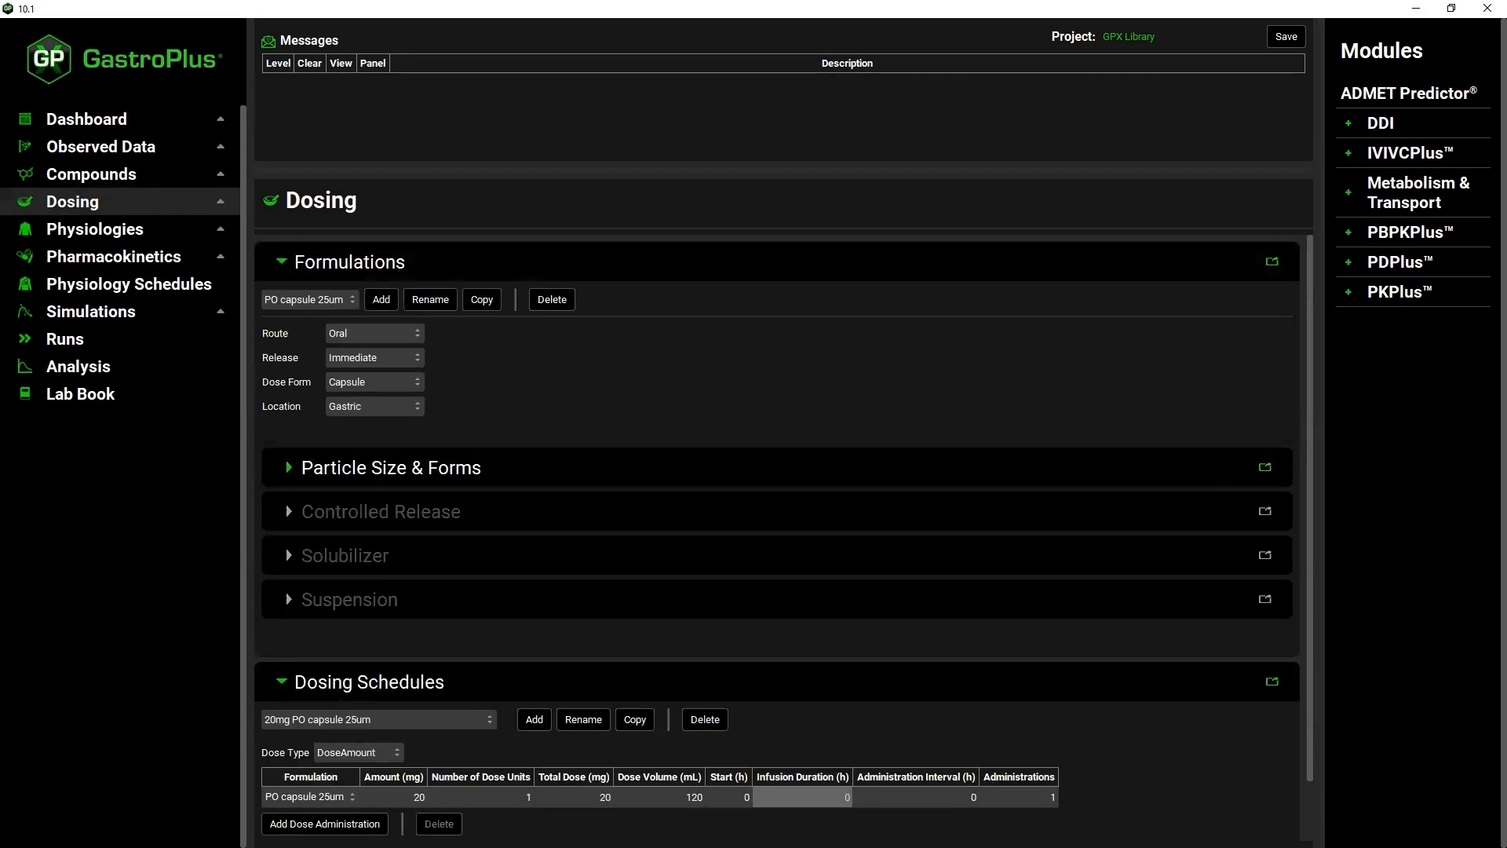
Compare the 9.9 dosage form and Particle Size Distribution with the GPX capsule formulation's Particle Size & Forms, and accept the 9.9 distribution
{"action": "key", "text": "alt+Tab"}
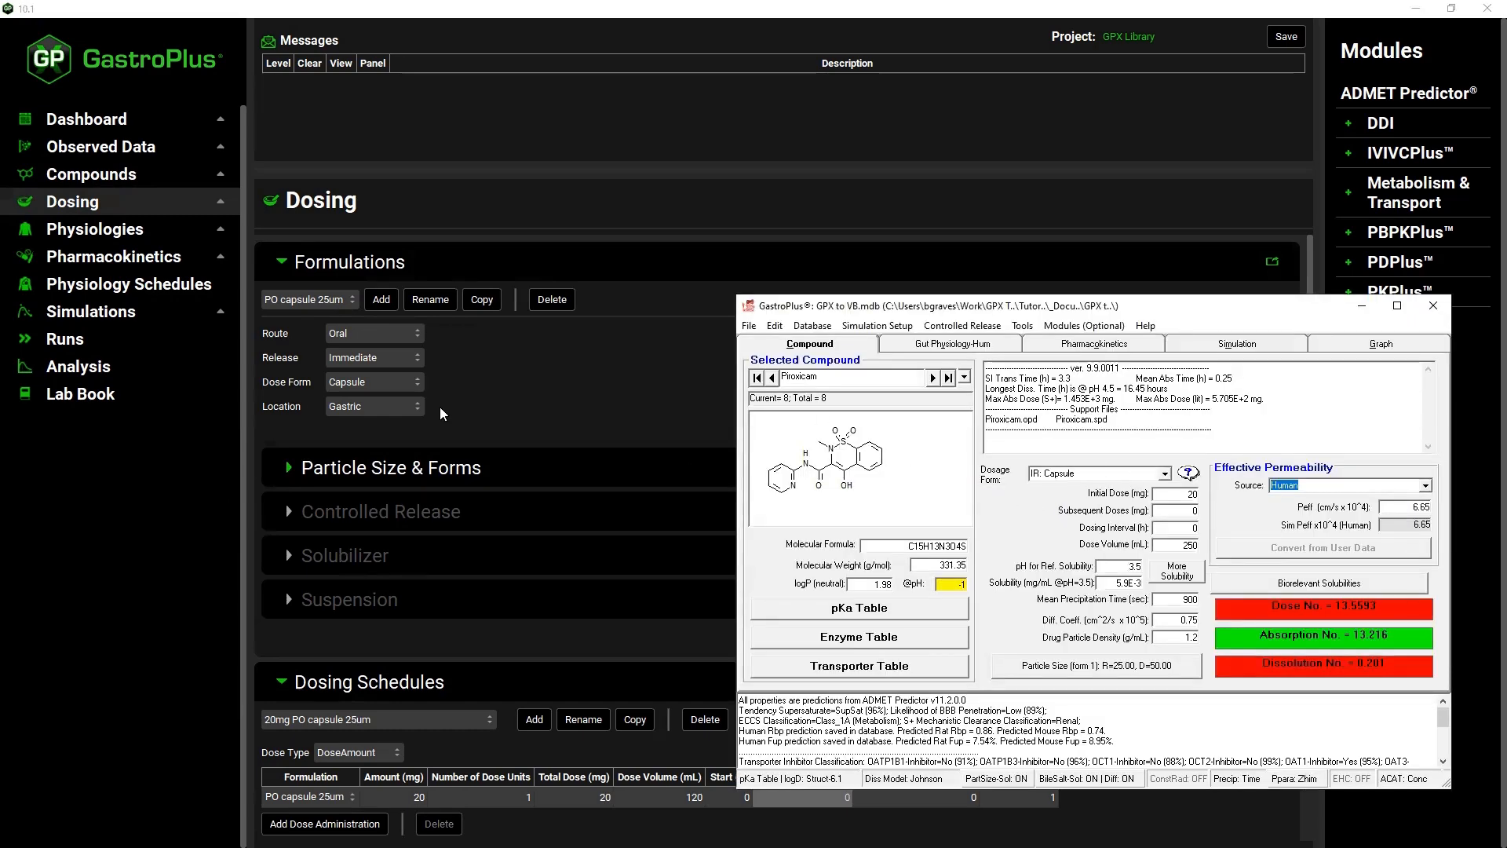
{"action": "left_click", "coordinate": [288, 465]}
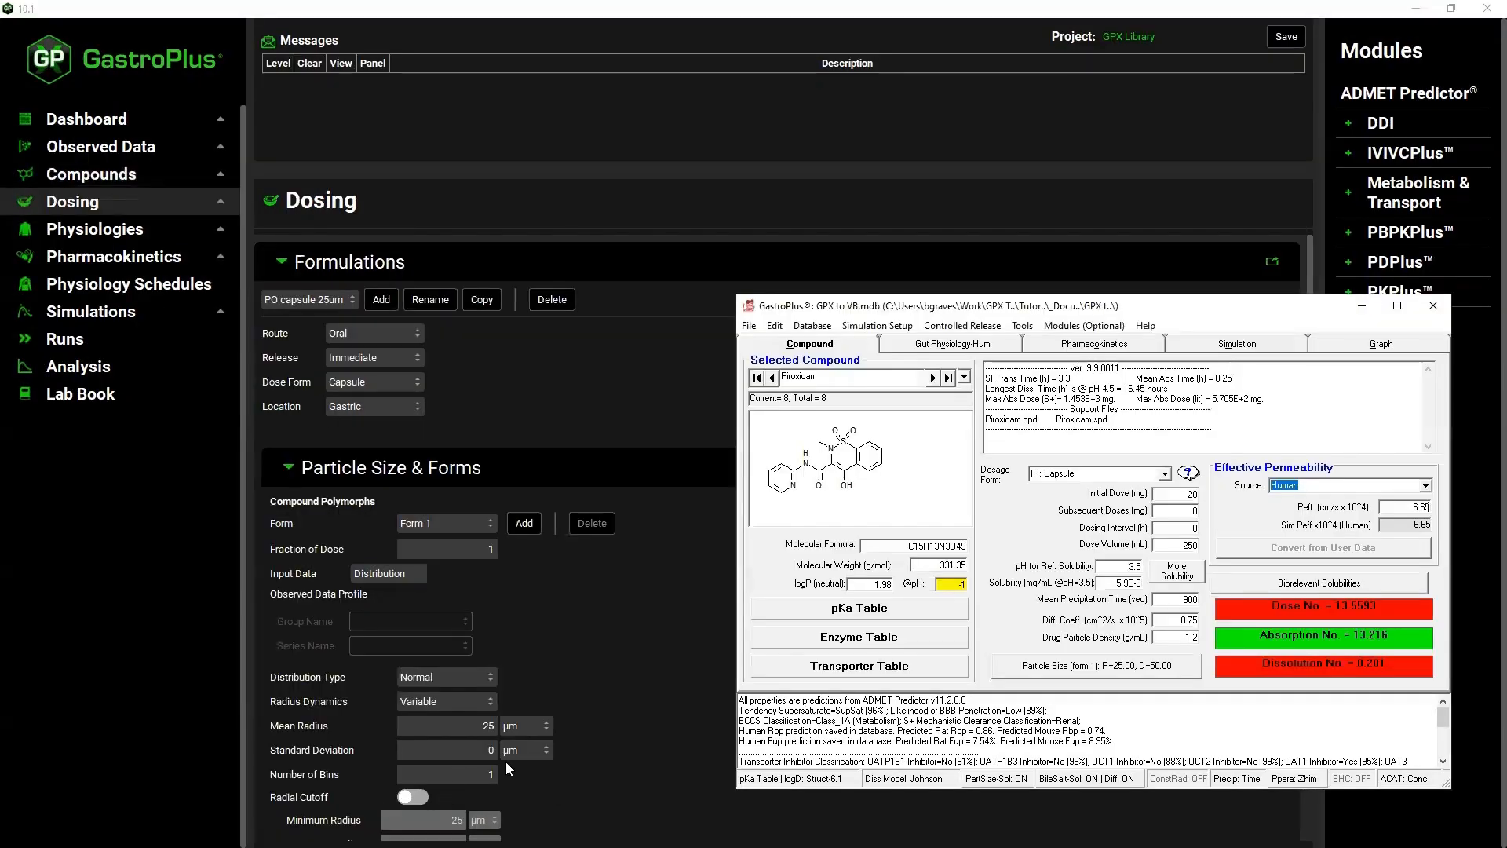
{"action": "left_click", "coordinate": [1126, 668]}
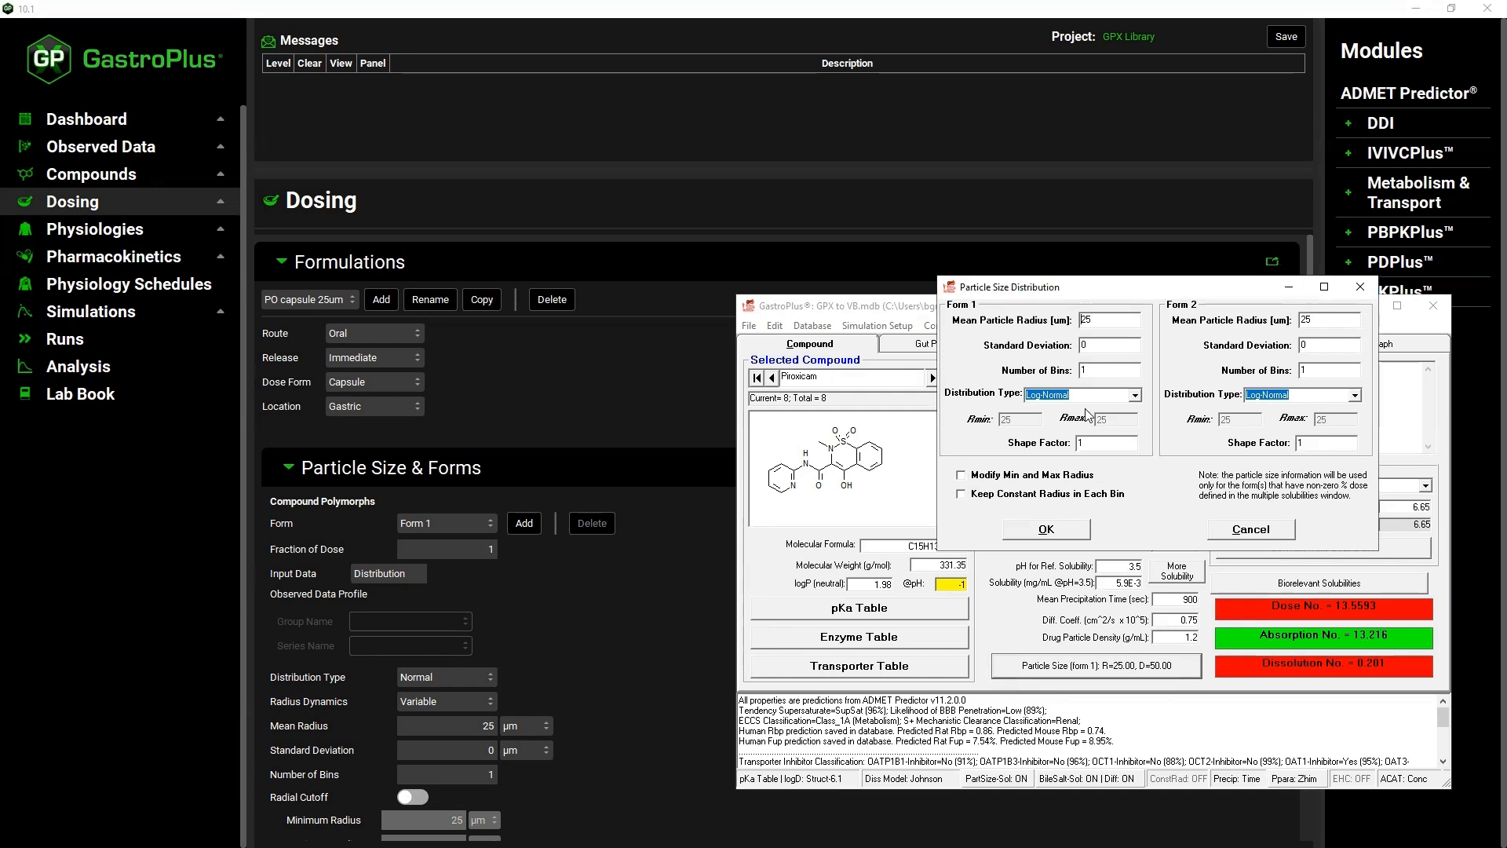
{"action": "scroll", "coordinate": [537, 628], "scroll_direction": "down", "scroll_amount": 3}
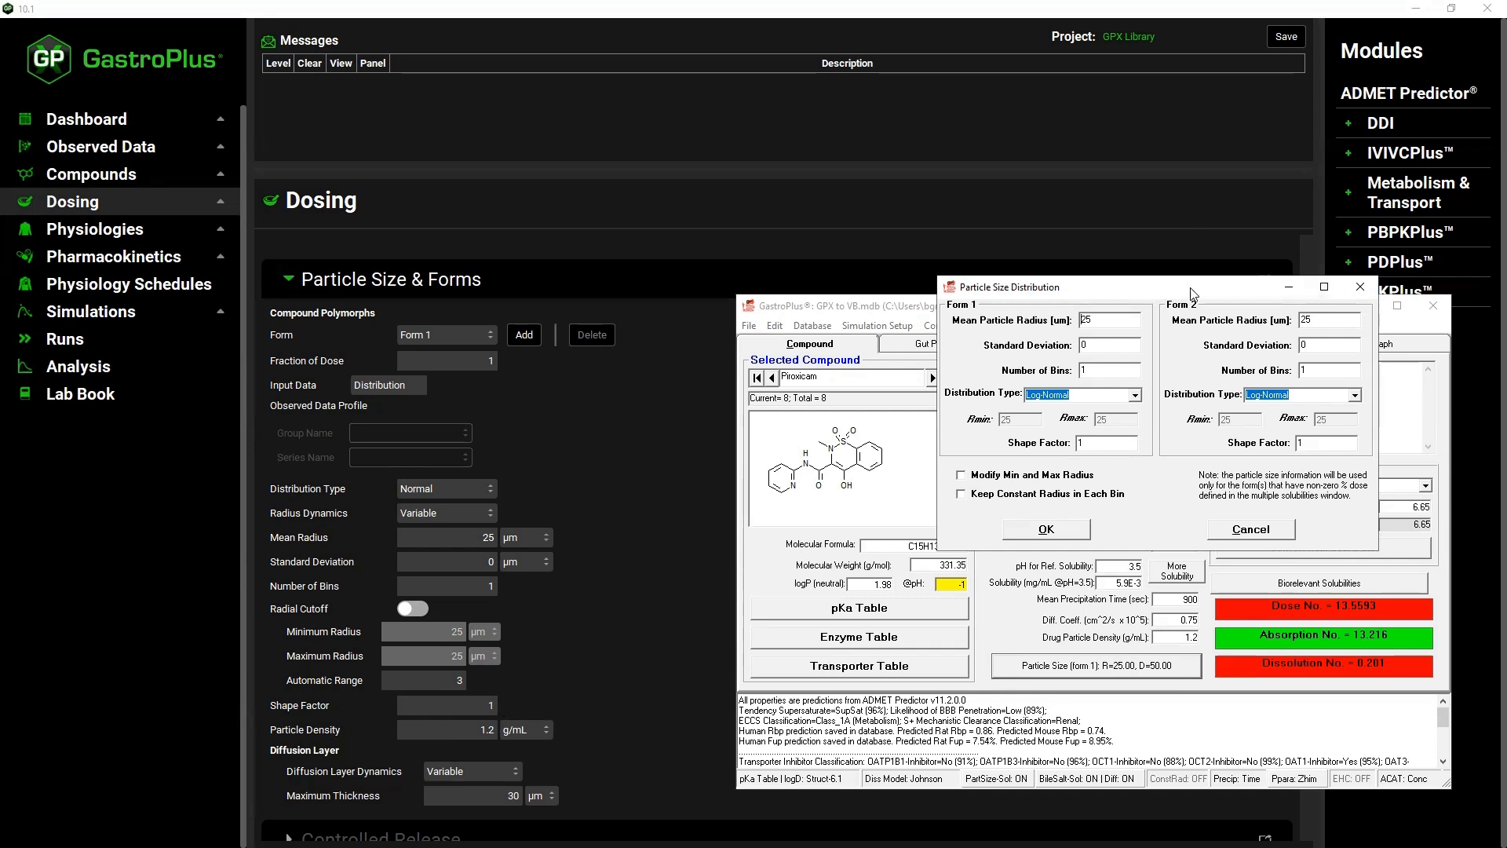
{"action": "left_click_drag", "start_coordinate": [1189, 294], "coordinate": [1155, 200]}
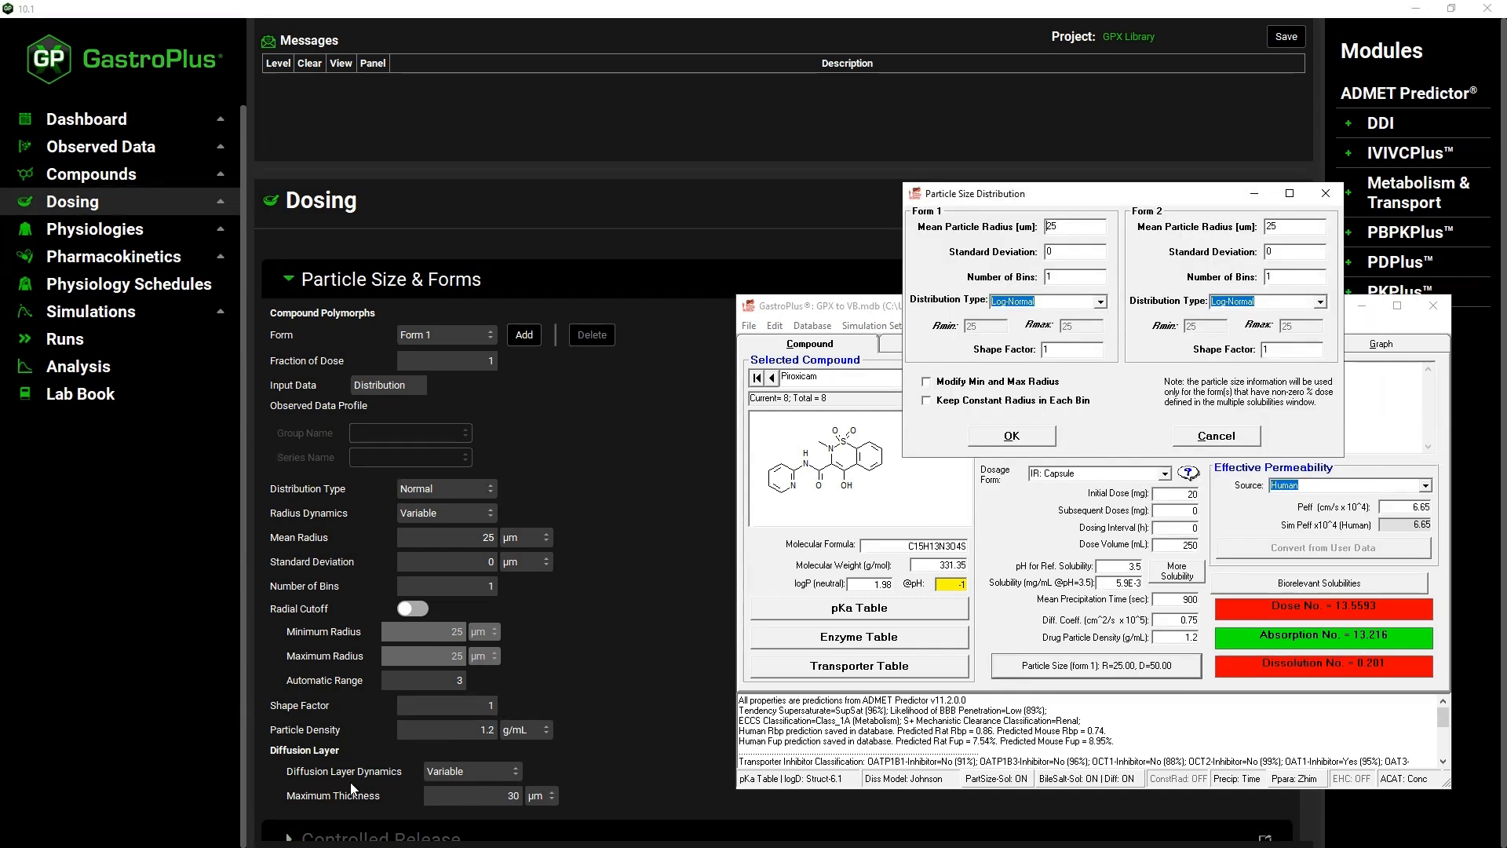
{"action": "left_click", "coordinate": [977, 436]}
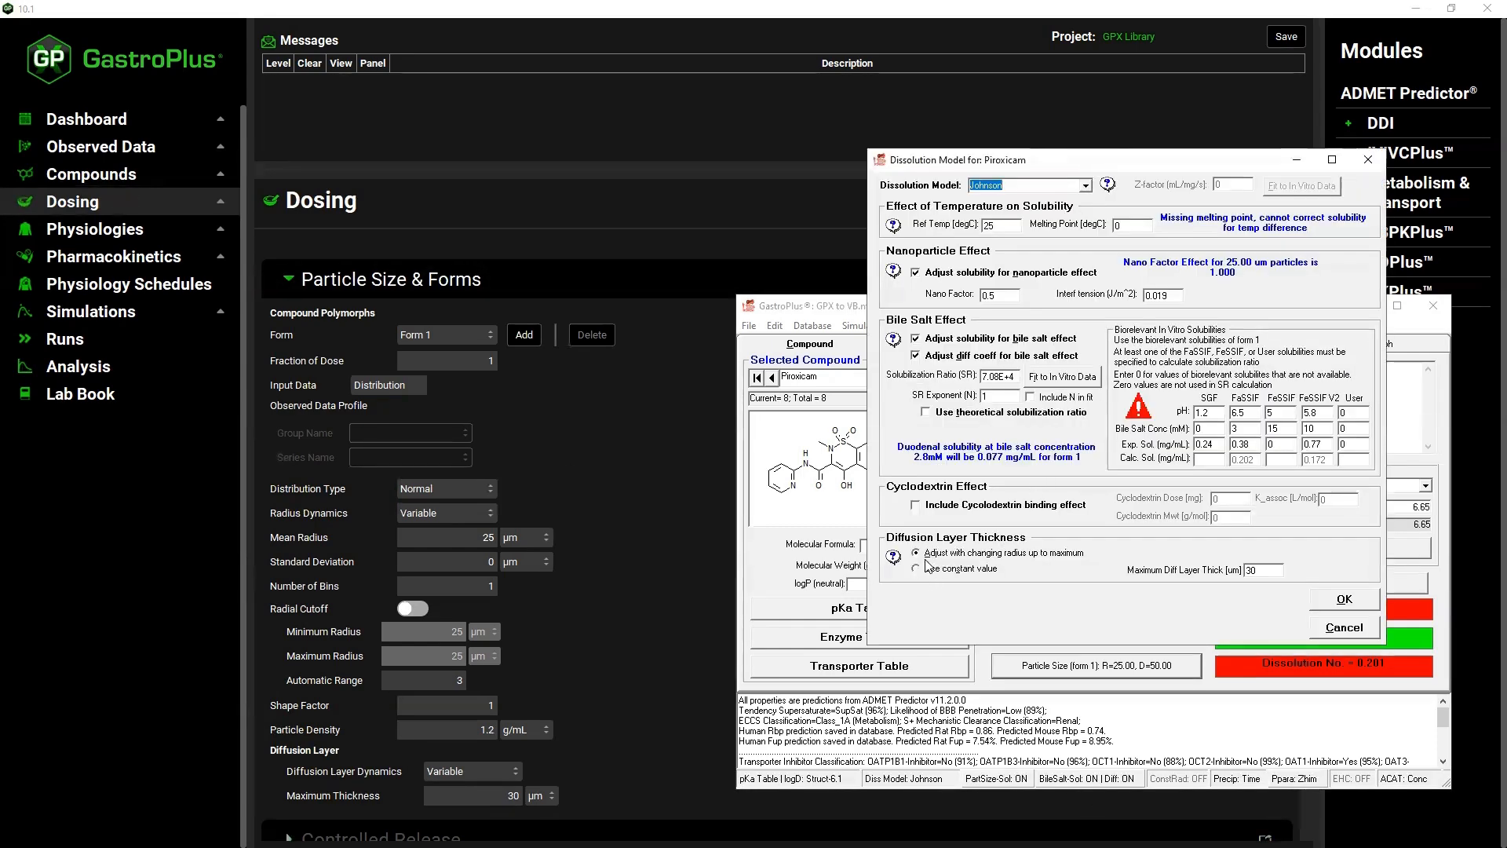
Compare the diffusion layer thickness settings in the 9.9 Dissolution Model with the GPX formulation, and accept the model
{"action": "left_click", "coordinate": [1339, 598]}
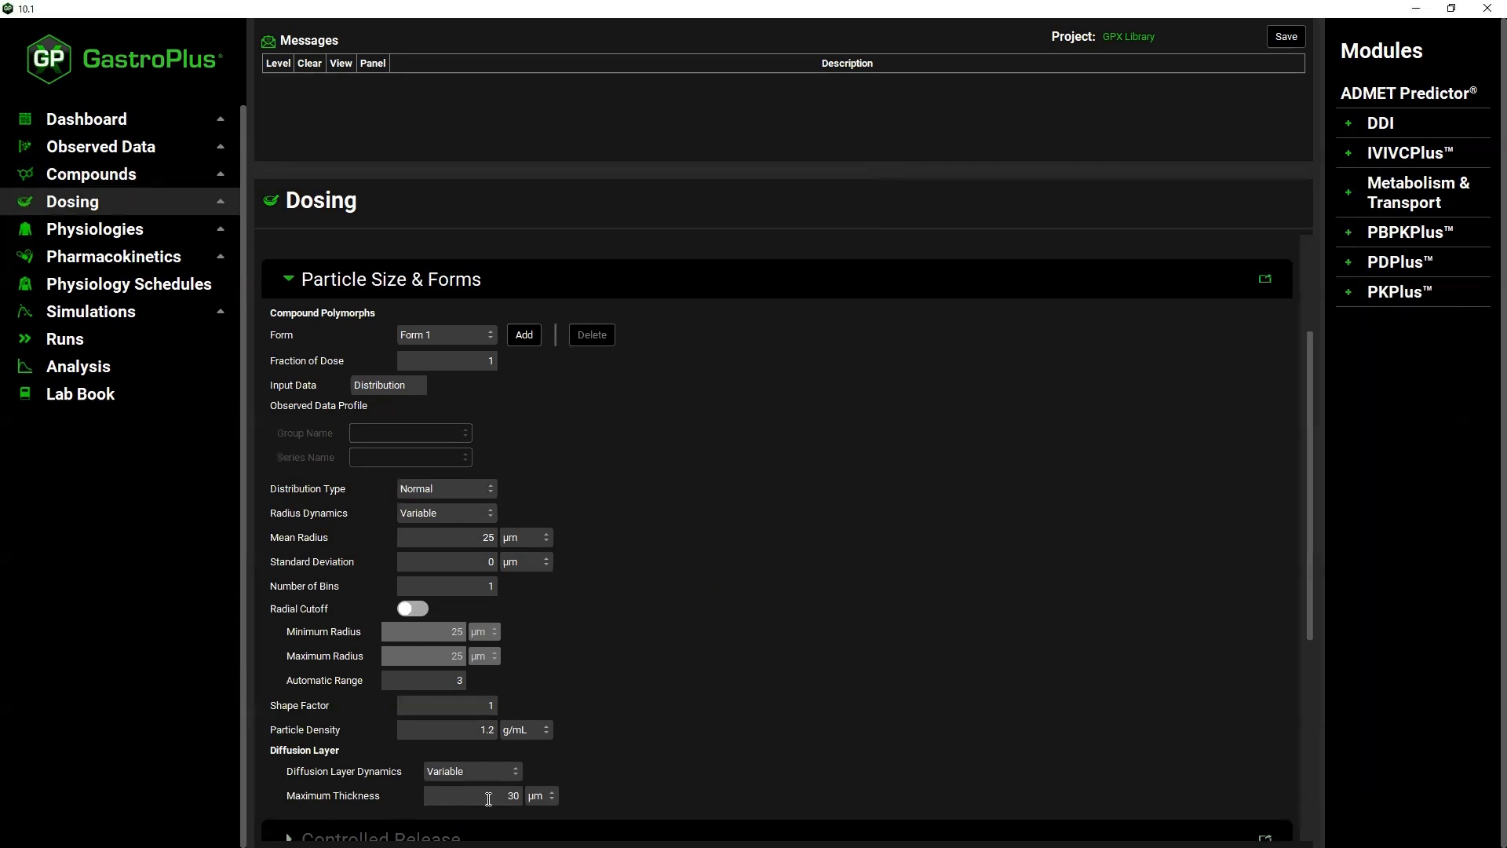
{"action": "key", "text": "alt+Tab"}
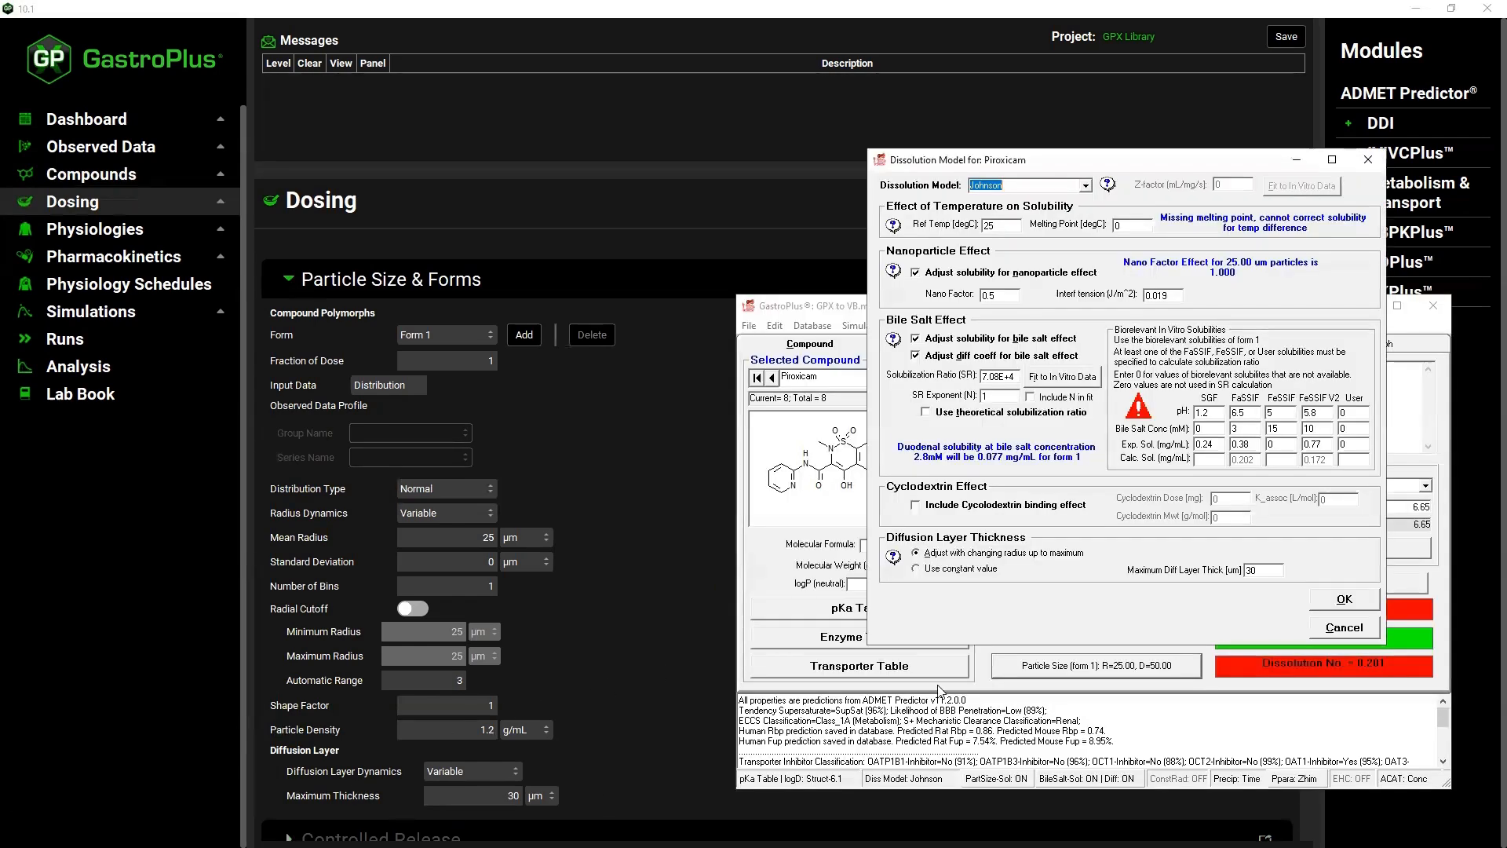
{"action": "left_click", "coordinate": [1320, 592]}
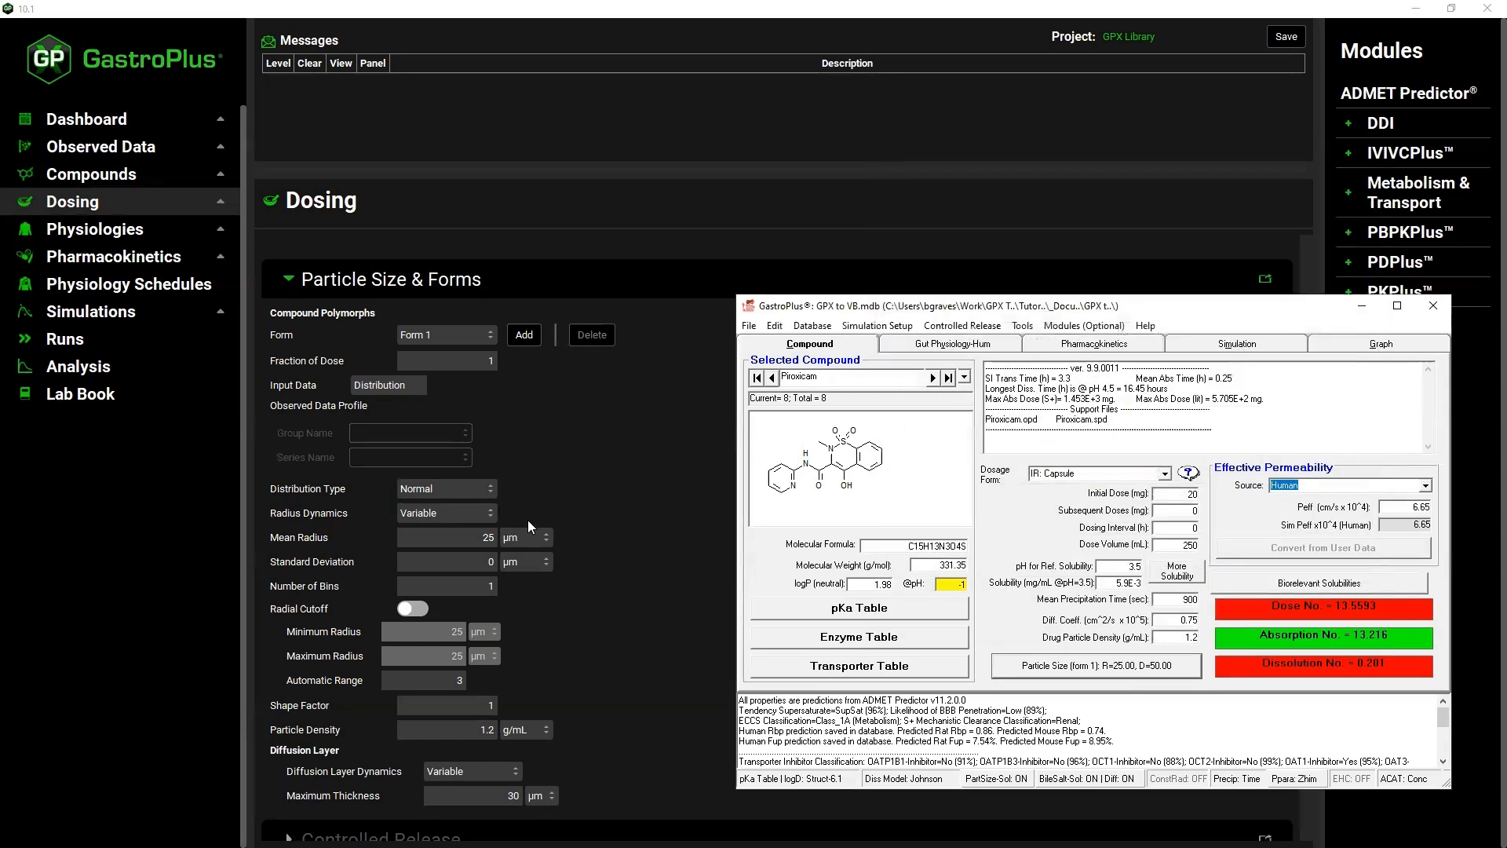
Set the 9.9 Dose Volume to 120 mL to match the GPX 20mg PO capsule 25um dosing schedule
{"action": "left_click", "coordinate": [273, 281]}
{"action": "left_click", "coordinate": [282, 263]}
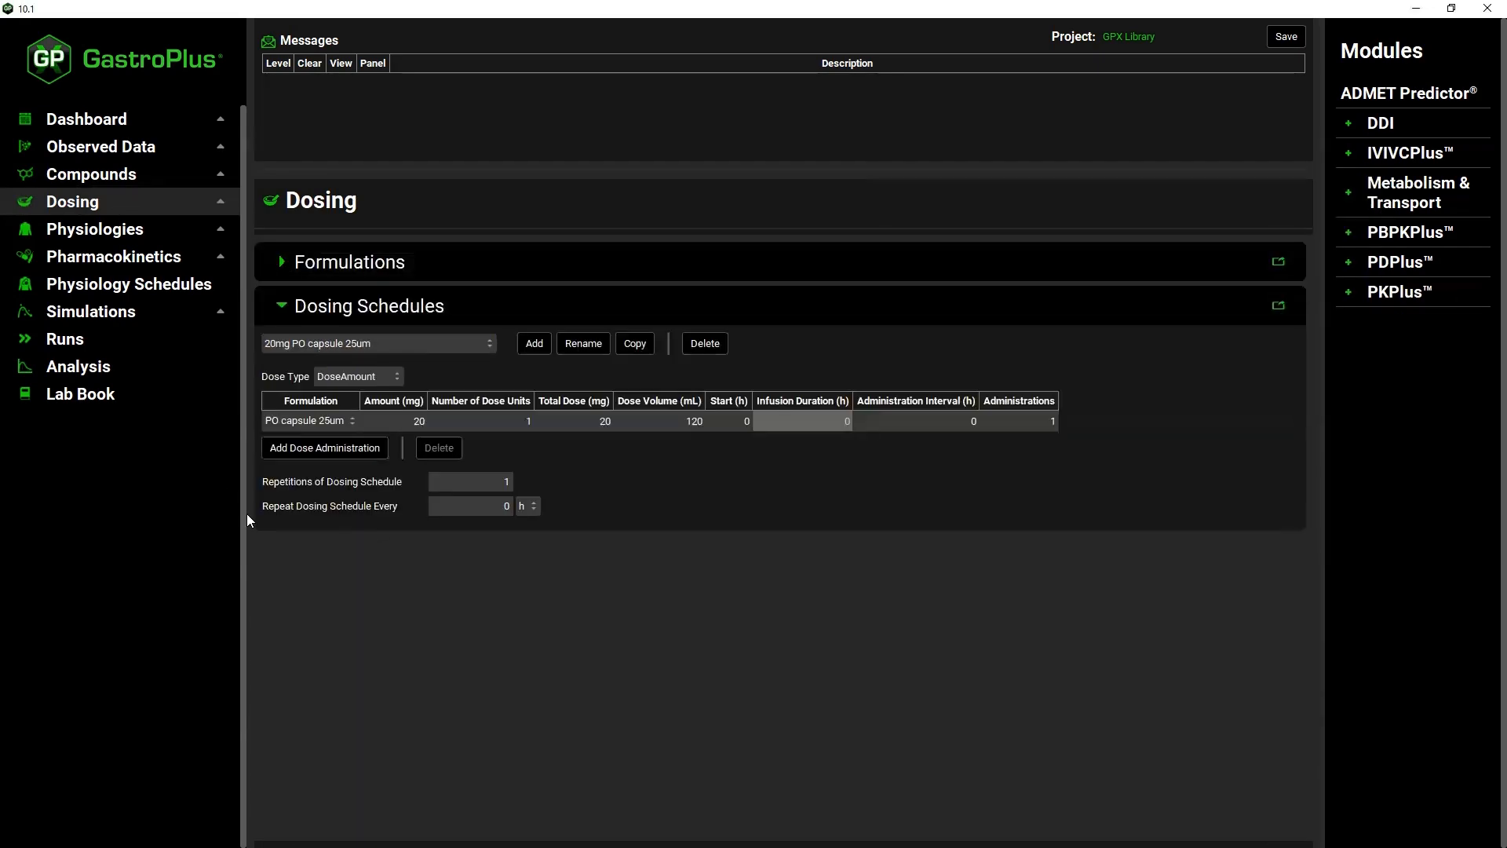
{"action": "key", "text": "alt+Tab"}
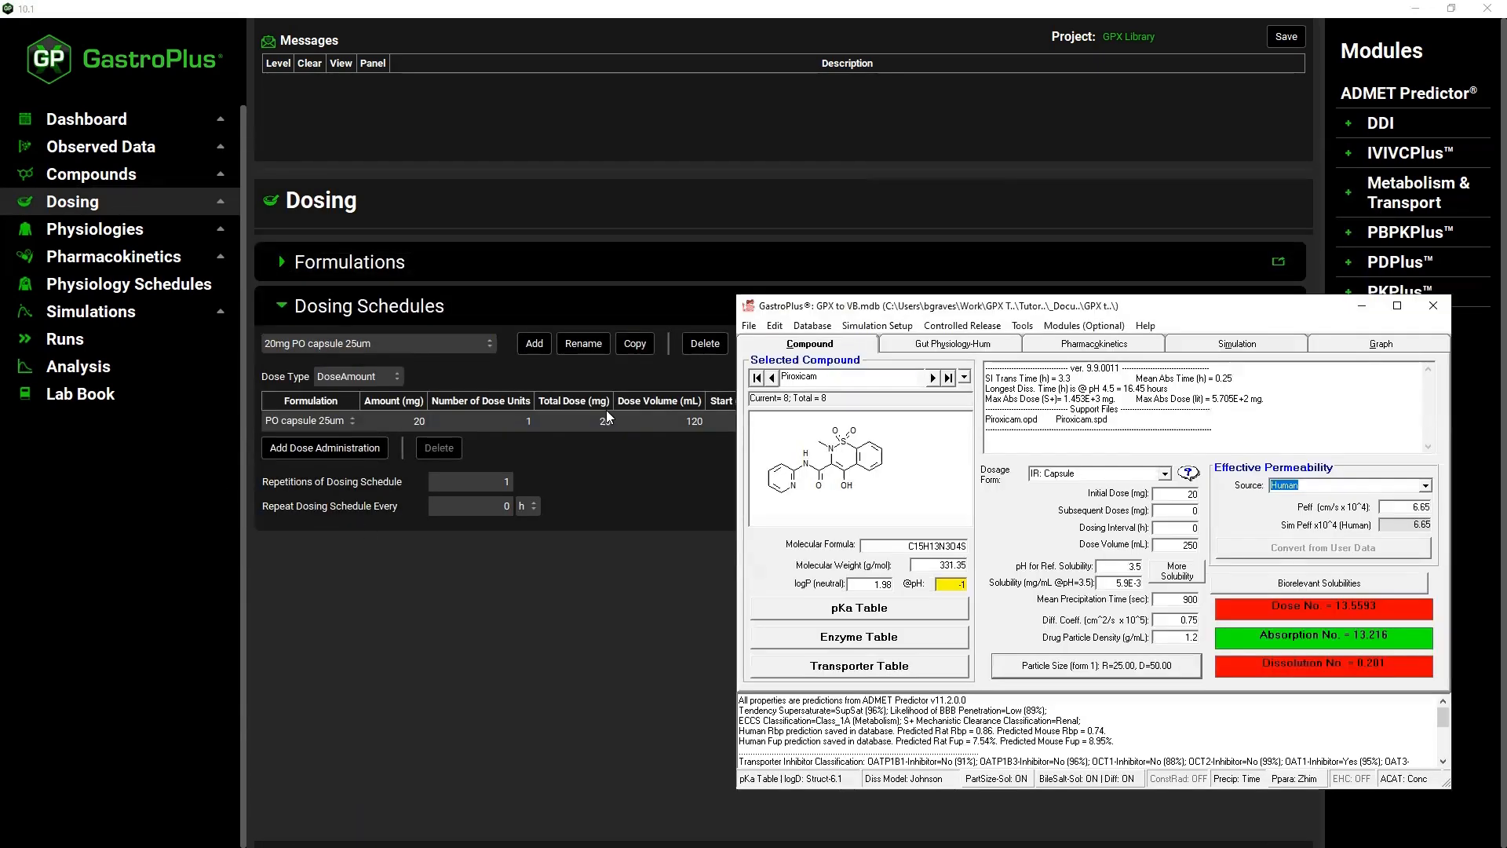
{"action": "left_click_drag", "start_coordinate": [1008, 308], "coordinate": [955, 461]}
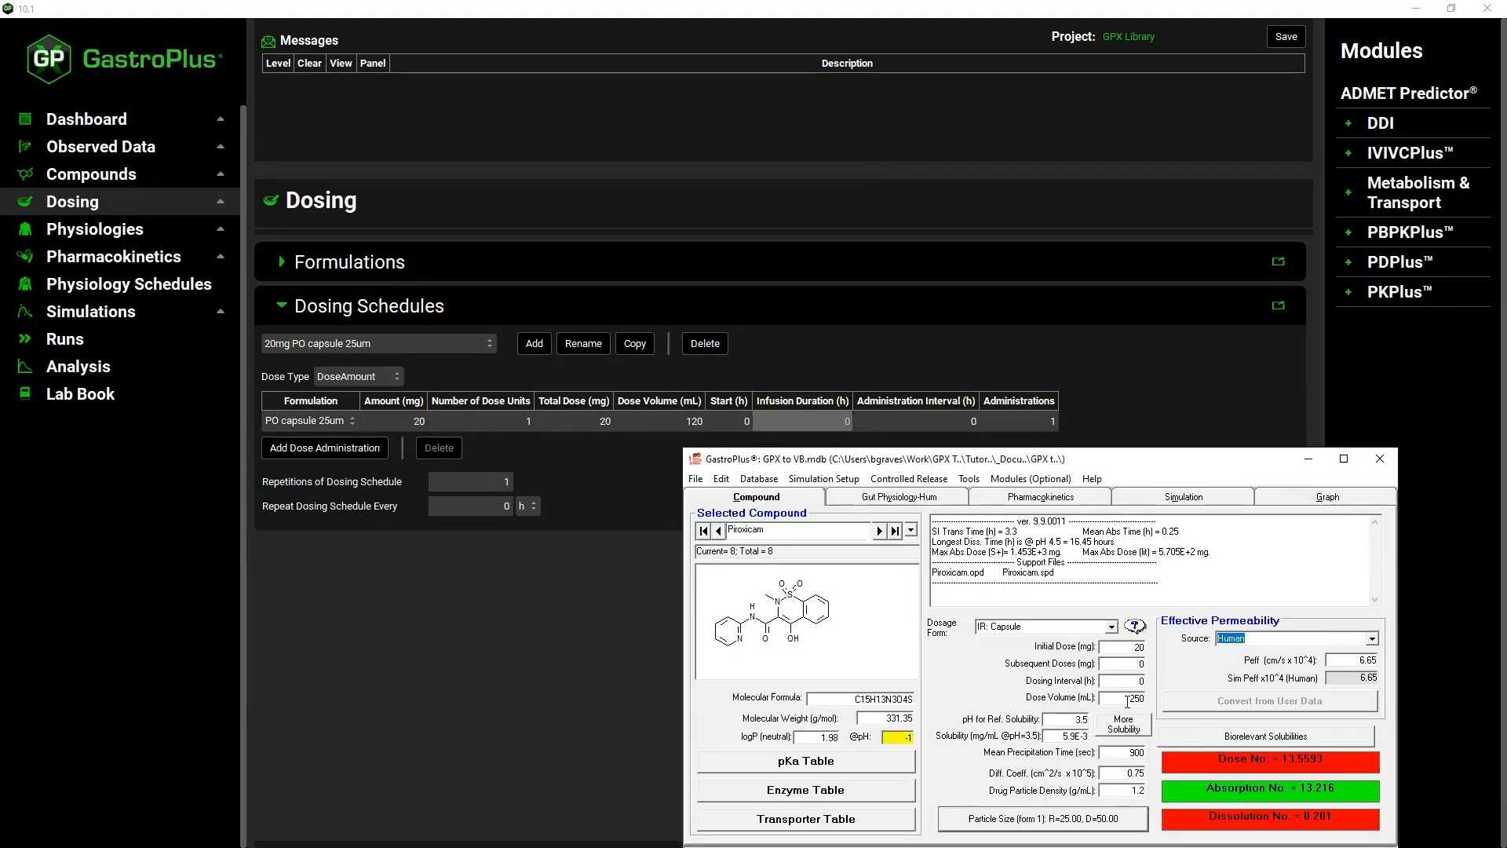
{"action": "double_click", "coordinate": [1130, 697]}
{"action": "type", "text": "120"}
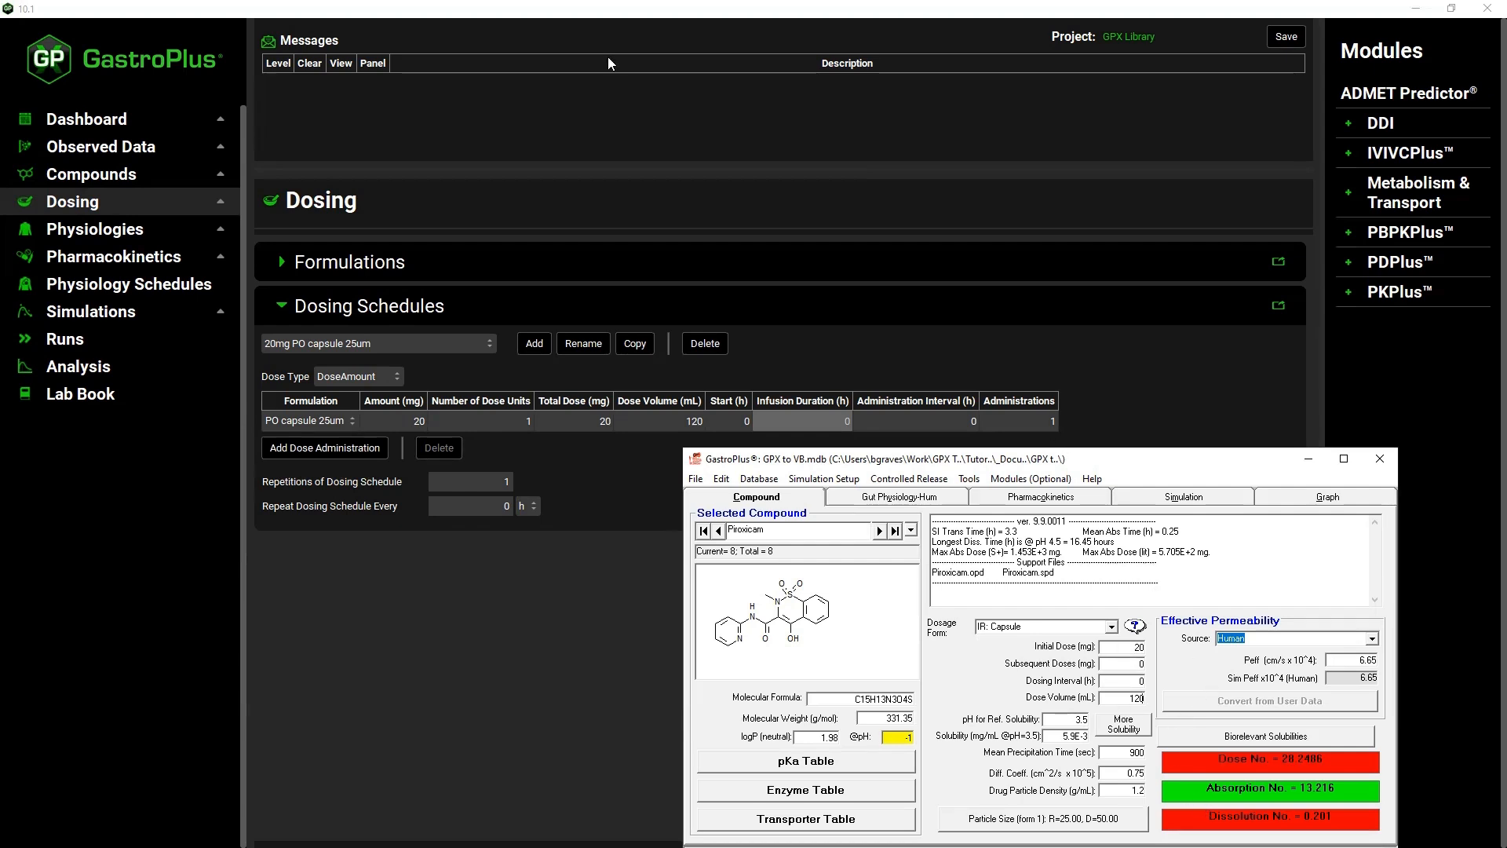
Look up the physiology schedule used by the GPX simulation, and show the 78kg HumanFasted Physiology Schedule
{"action": "left_click", "coordinate": [89, 229]}
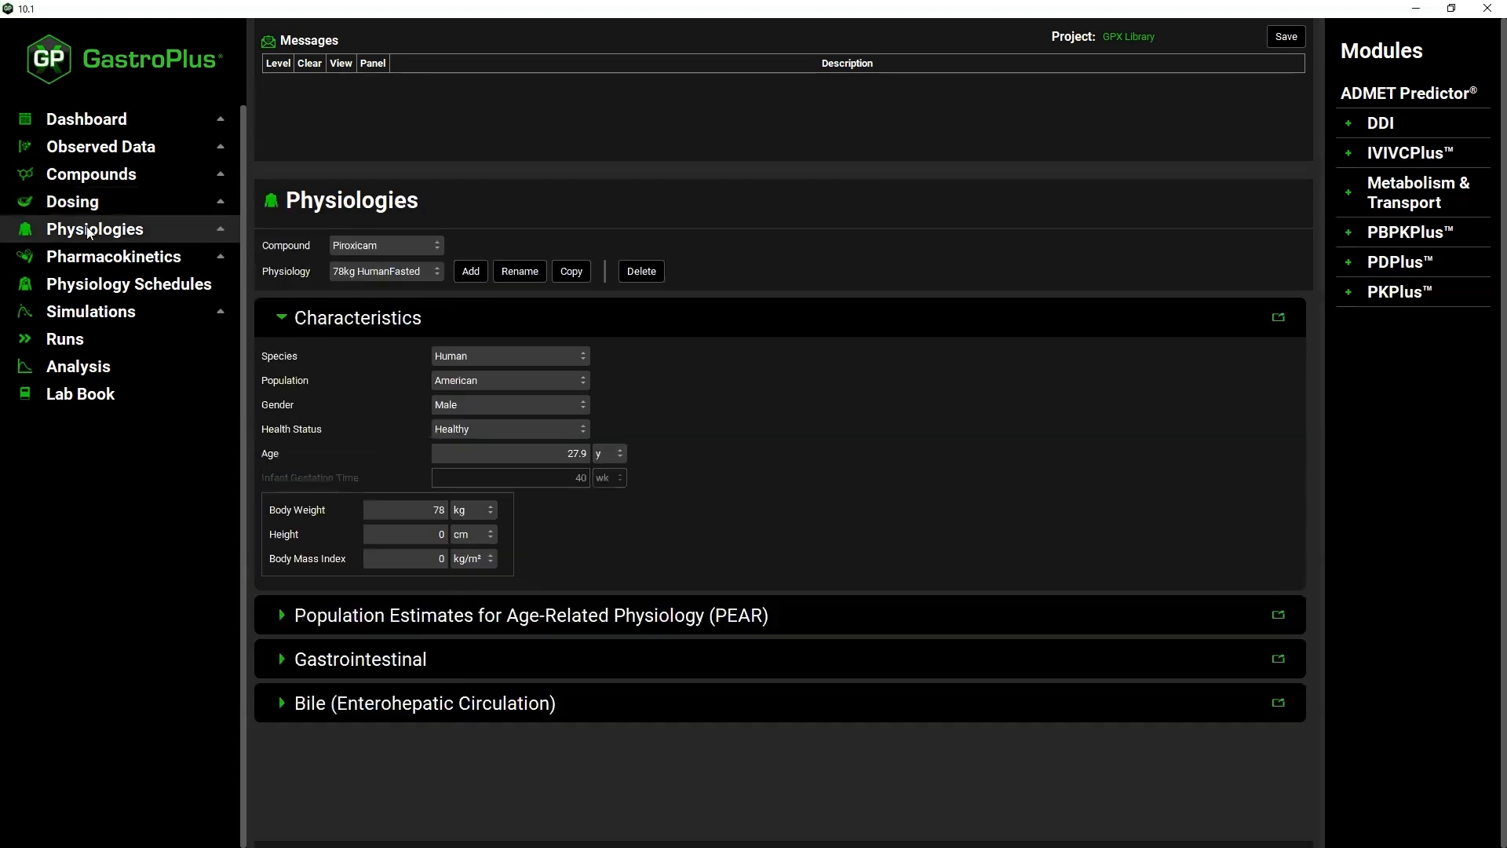
{"action": "left_click", "coordinate": [152, 311]}
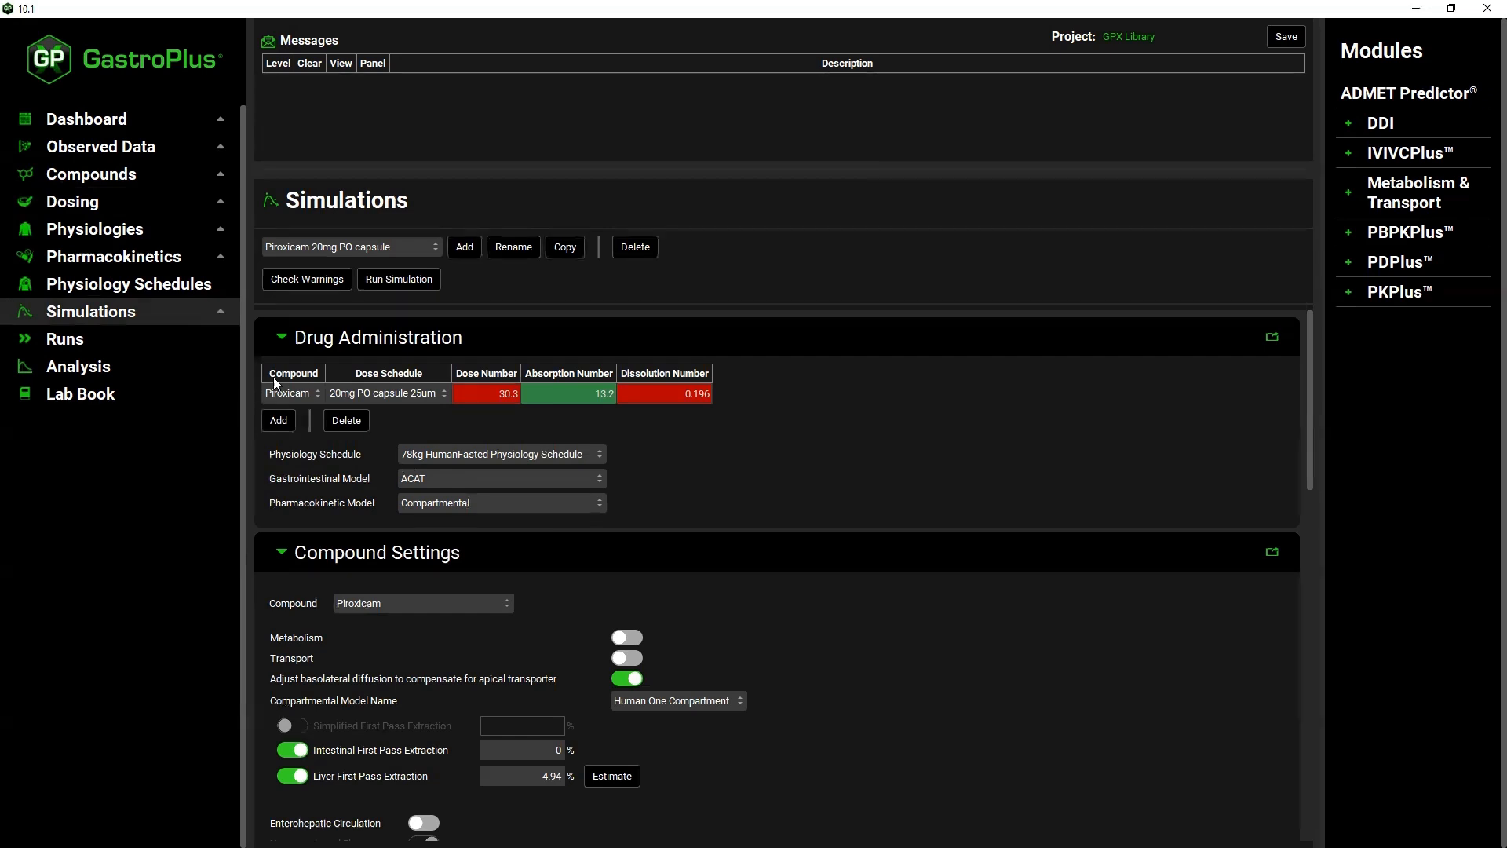
{"action": "left_click", "coordinate": [152, 286]}
{"action": "left_click", "coordinate": [320, 256]}
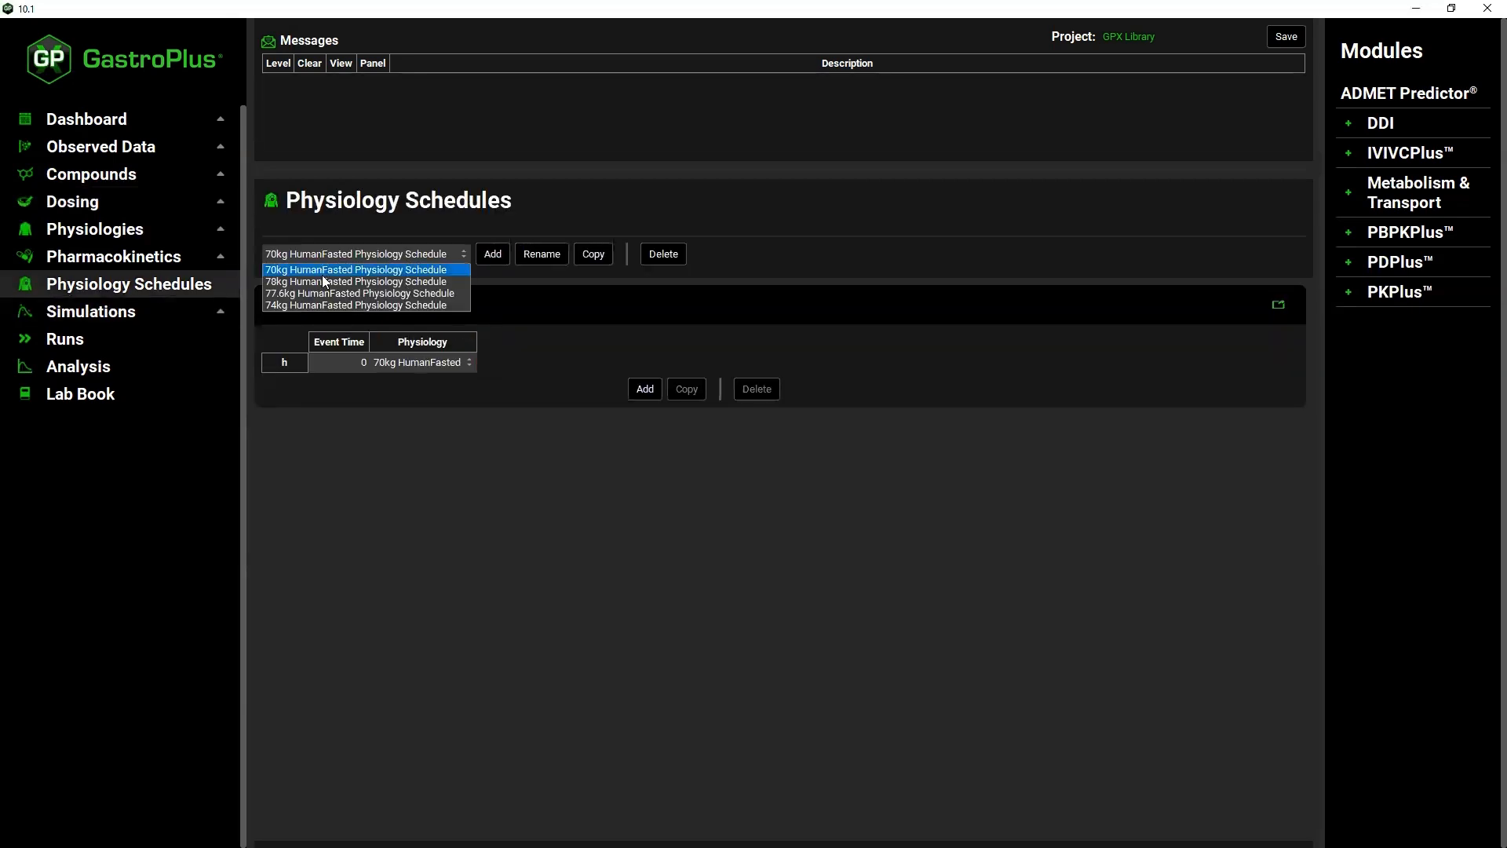
{"action": "left_click", "coordinate": [329, 277]}
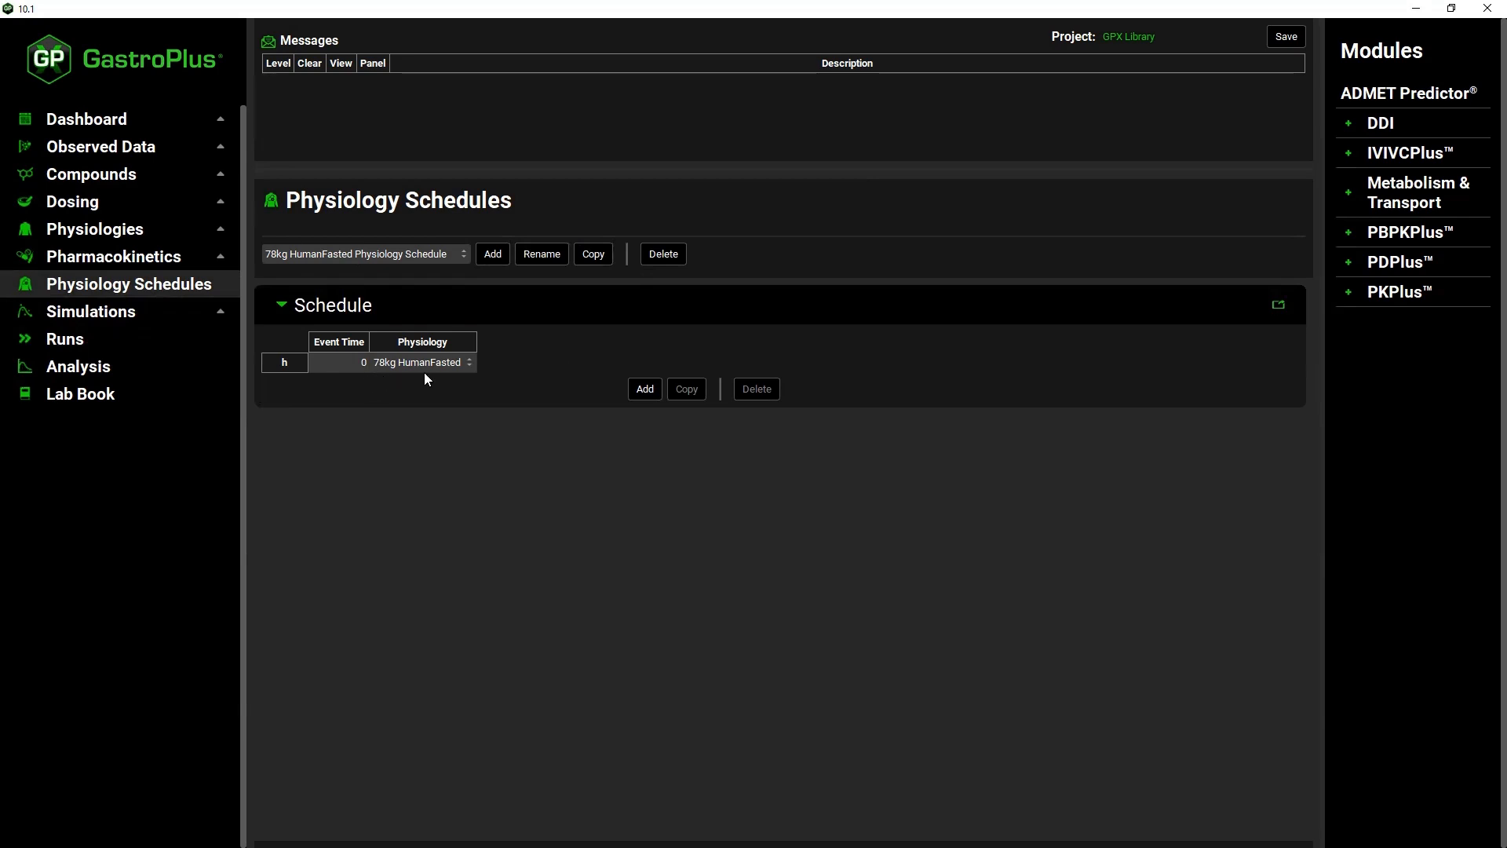
Compare the body weight of the GPX 78kg HumanFasted physiology with the 9.9 Pharmacokinetics settings
{"action": "left_click", "coordinate": [100, 236]}
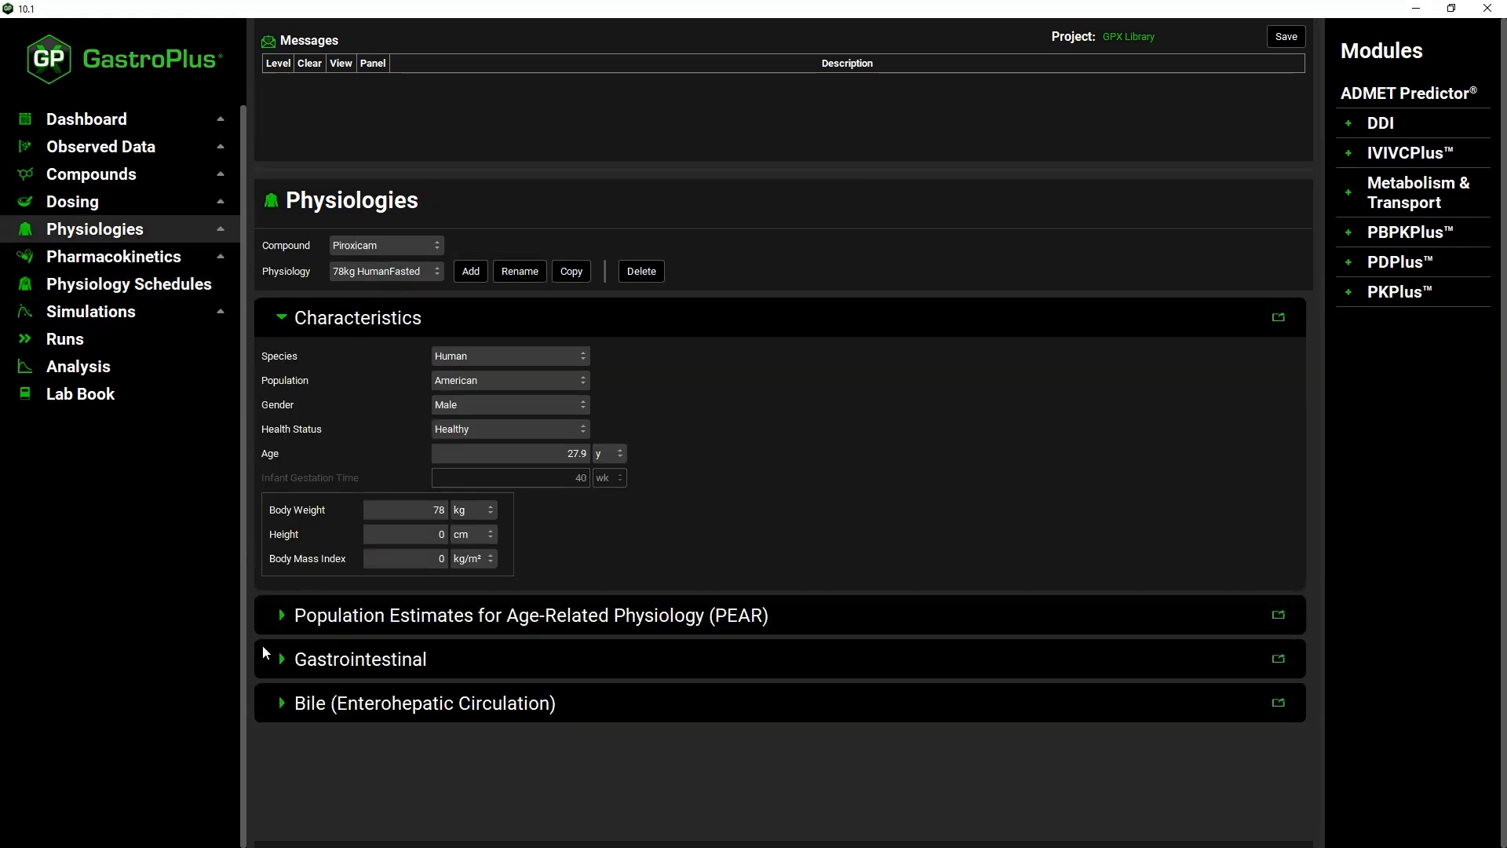
{"action": "key", "text": "alt+Tab"}
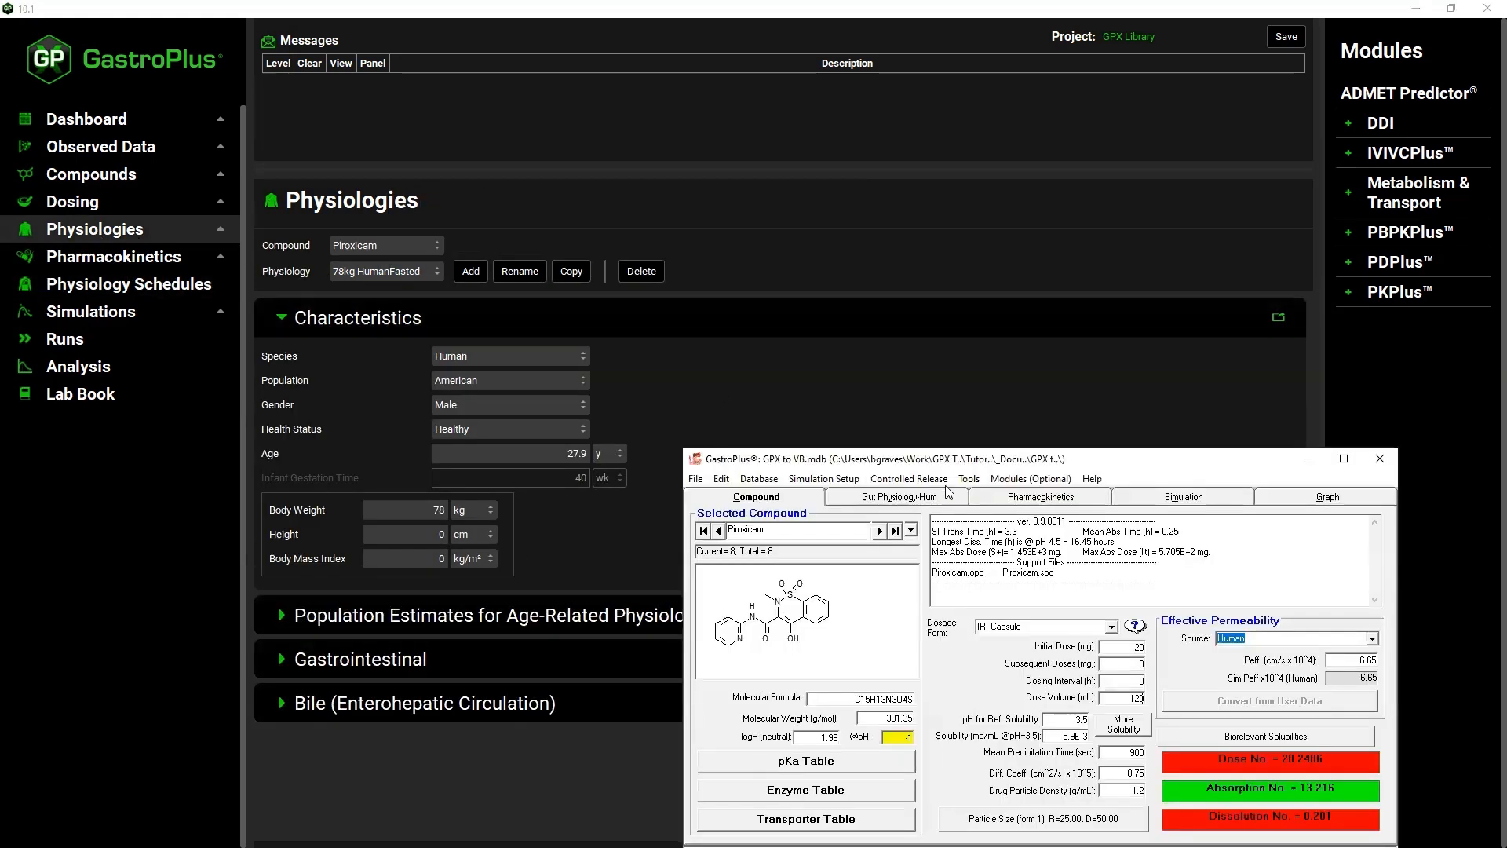
{"action": "left_click", "coordinate": [1024, 499]}
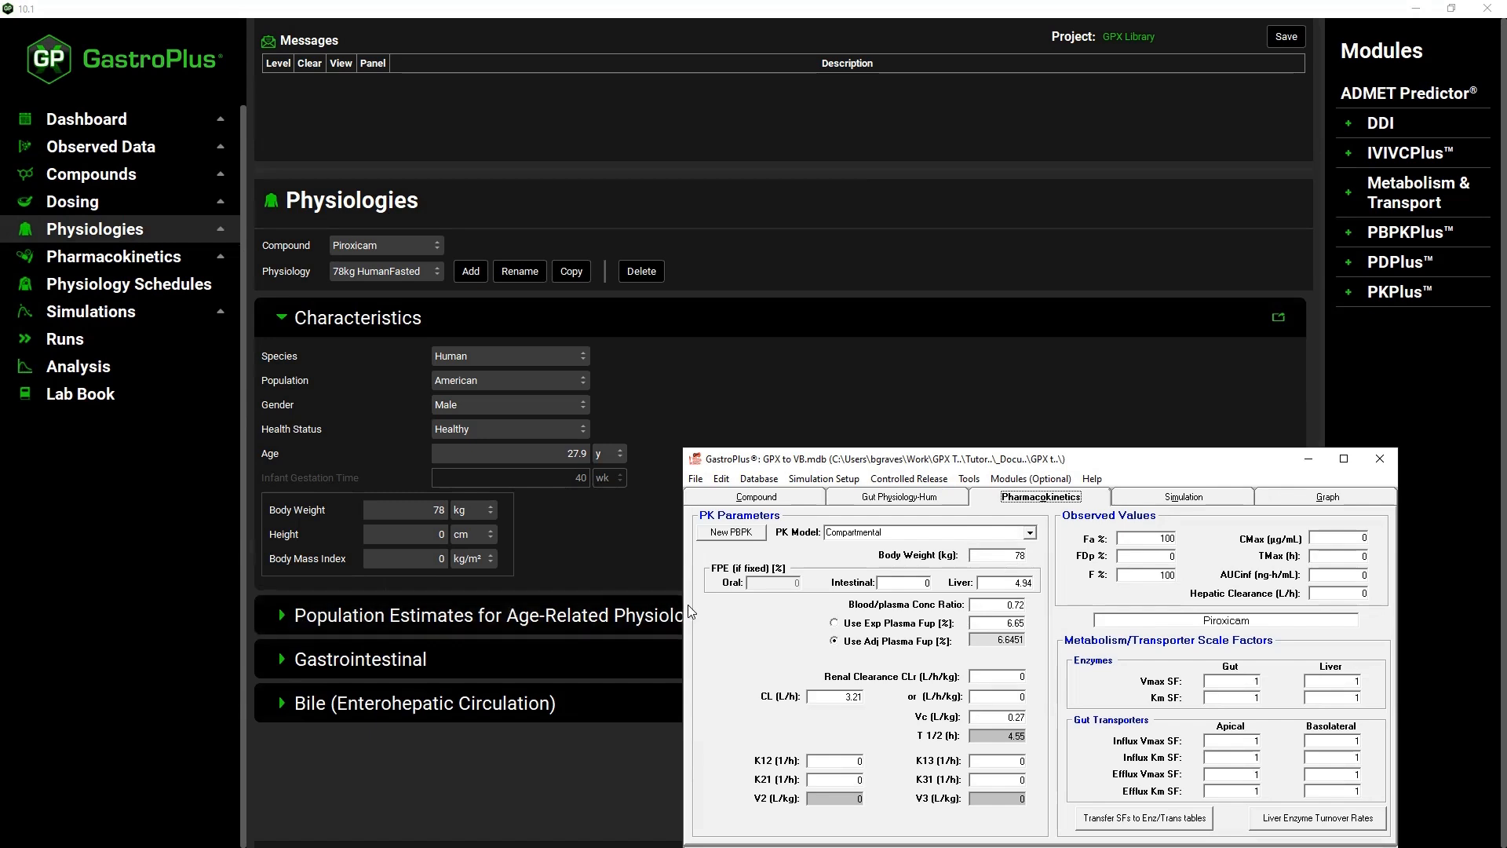
Compare the GPX Gastrointestinal fluid percentages, absorption scaling model, C1-C4 coefficients and fed state with the 9.9 Gut Physiology
{"action": "left_click", "coordinate": [275, 658]}
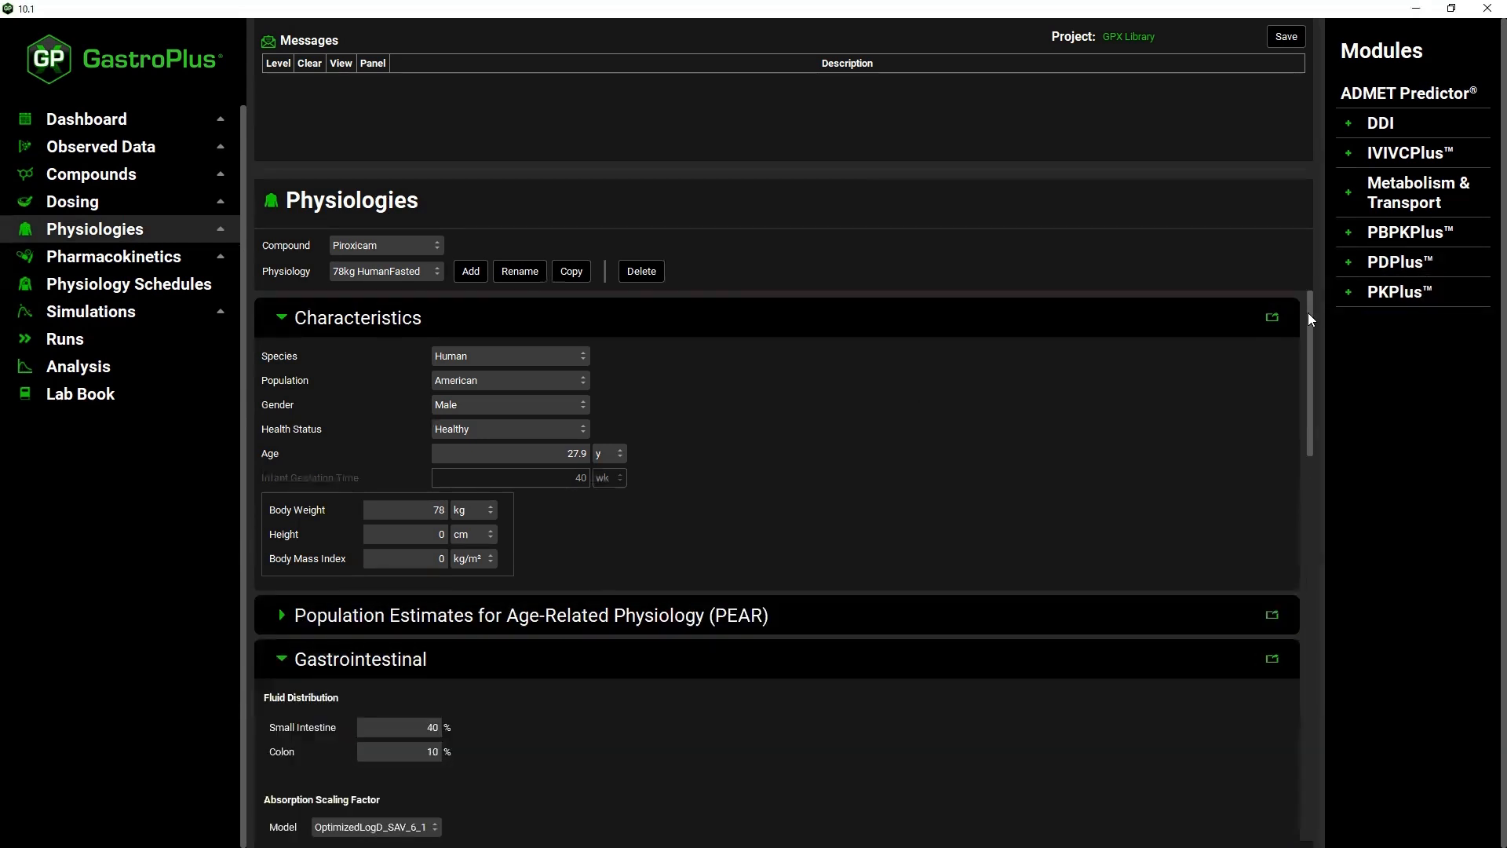
{"action": "left_click_drag", "start_coordinate": [1308, 312], "coordinate": [1306, 414]}
{"action": "key", "text": "alt+Tab"}
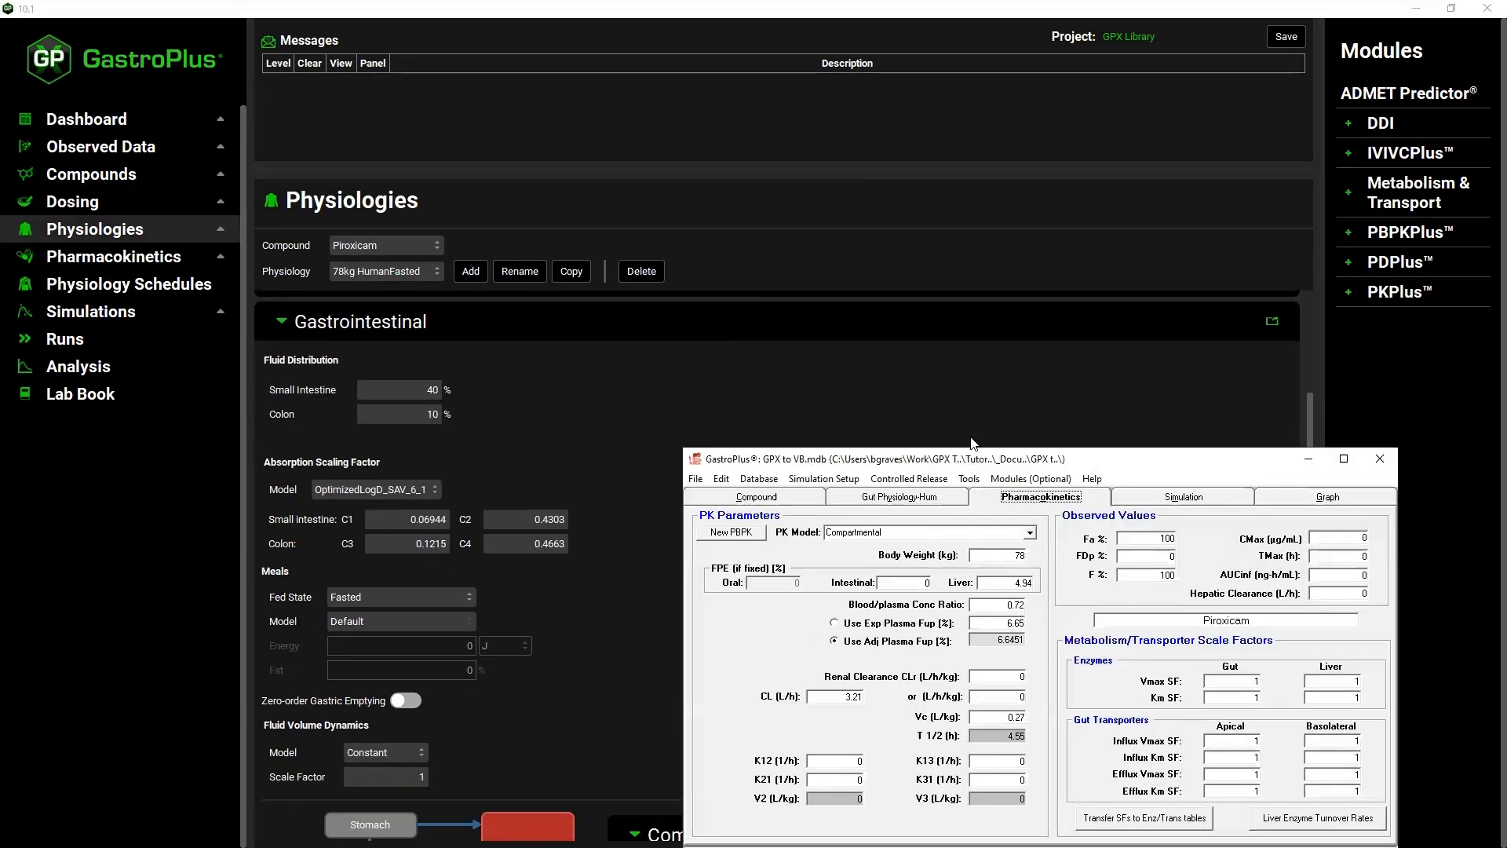
{"action": "left_click_drag", "start_coordinate": [975, 459], "coordinate": [1020, 289]}
{"action": "left_click", "coordinate": [948, 328]}
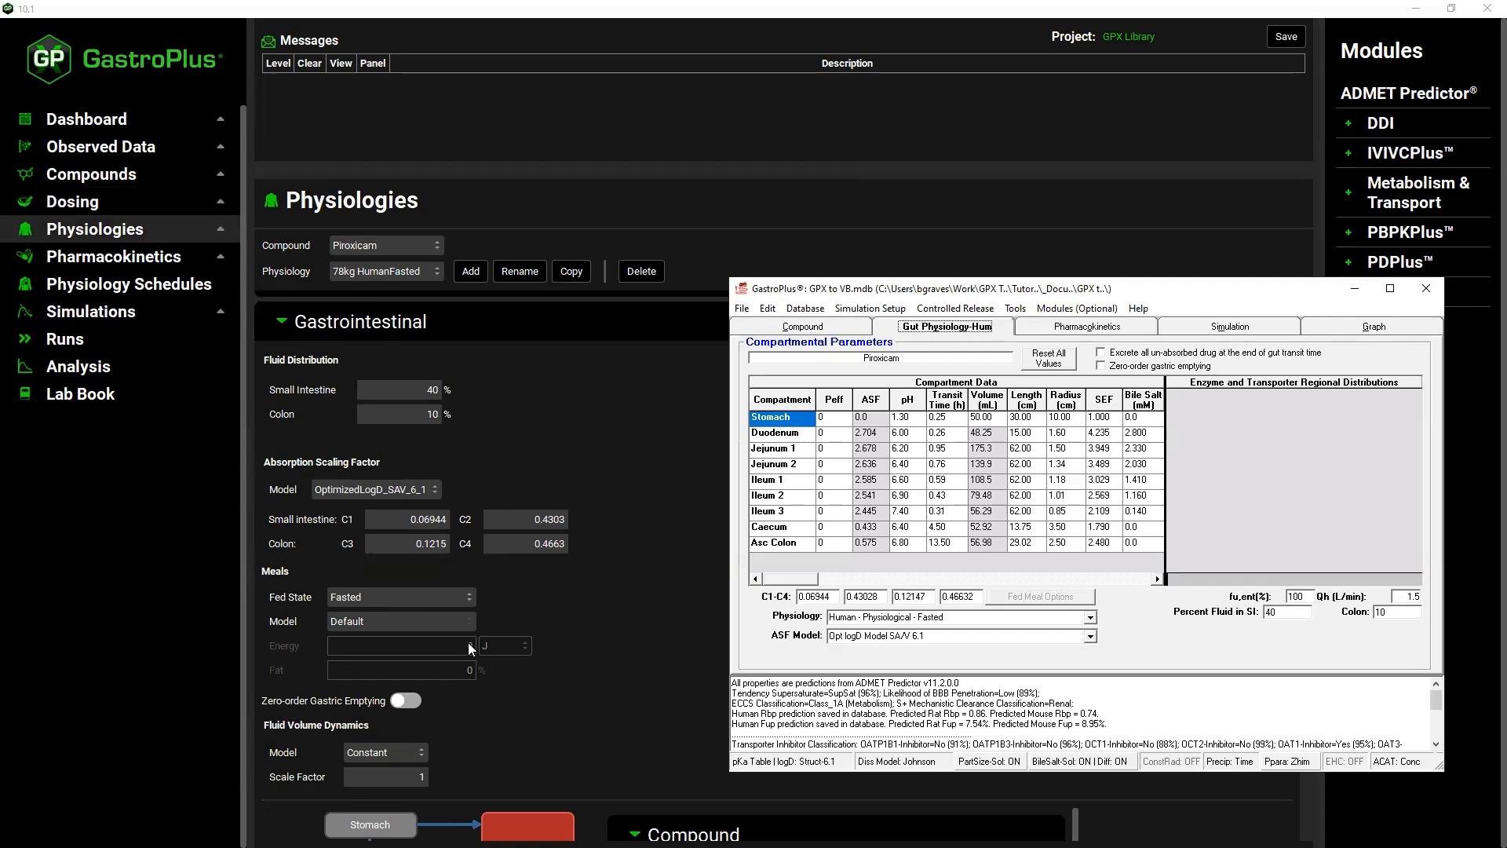
Compare the GPX gastrointestinal compartment table with the 9.9 Compartment Data from stomach to ascending colon
{"action": "scroll", "coordinate": [468, 640], "scroll_direction": "down", "scroll_amount": 10}
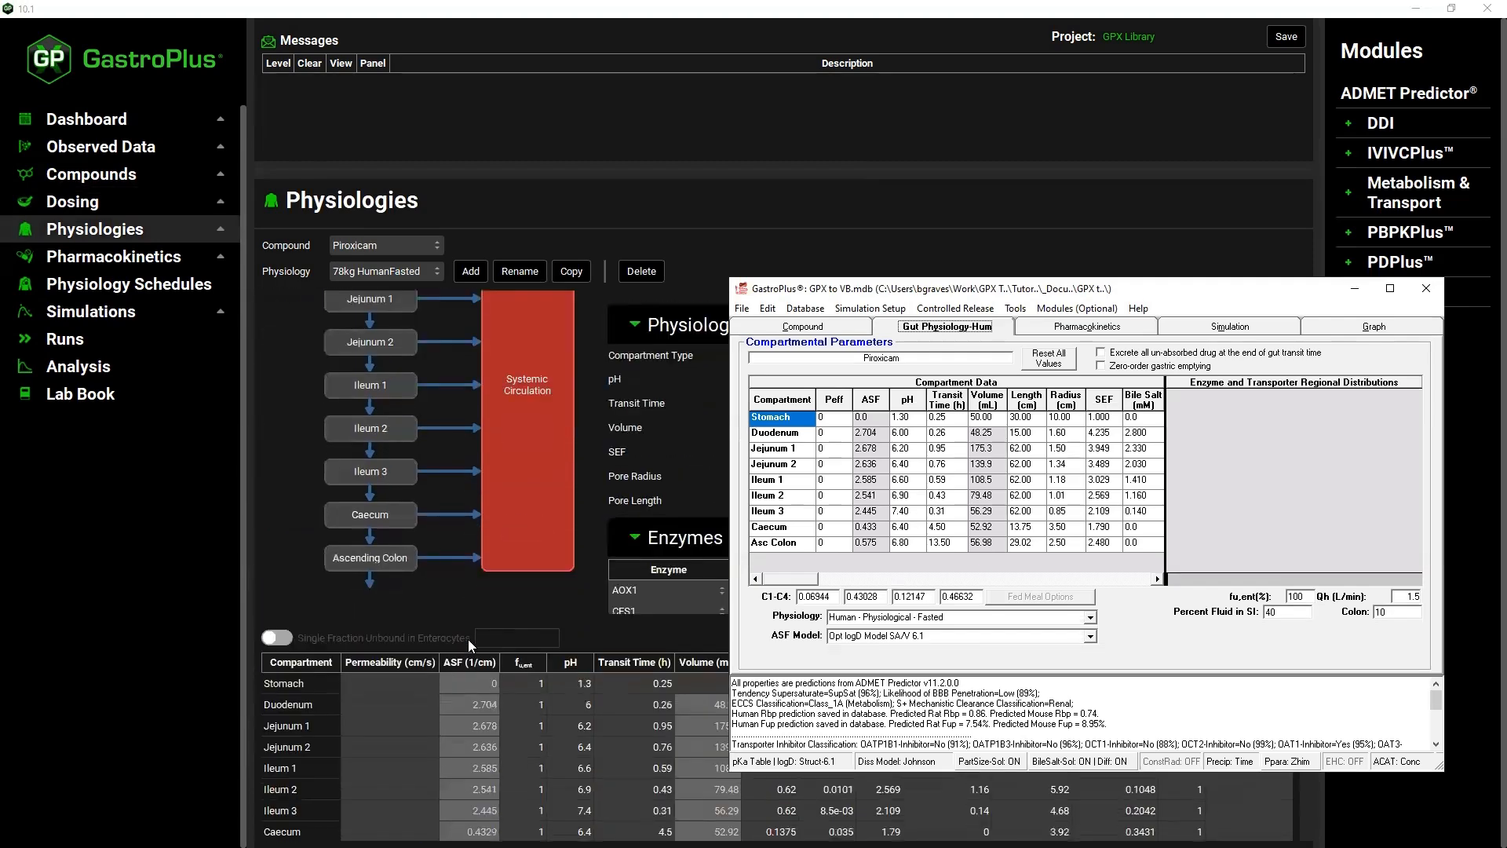
{"action": "scroll", "coordinate": [468, 639], "scroll_direction": "down", "scroll_amount": 4}
{"action": "scroll", "coordinate": [468, 638], "scroll_direction": "down", "scroll_amount": 3}
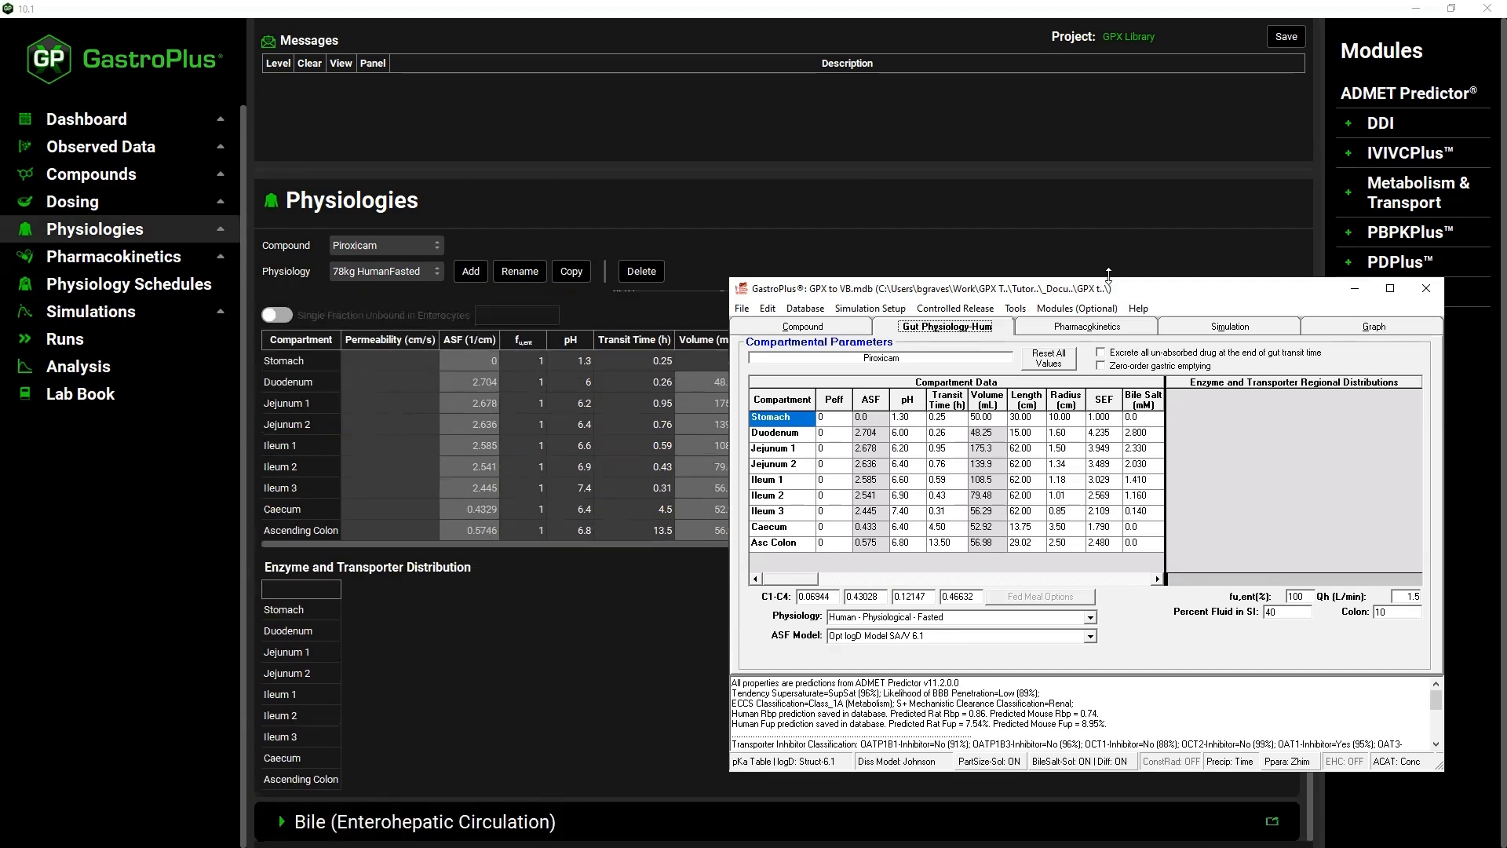
Set the blood/plasma concentration ratio to 0.55 and the experimental plasma Fup to 0.7% in 9.9, matching the GPX Pharmacokinetics settings
{"action": "left_click_drag", "start_coordinate": [1098, 294], "coordinate": [1012, 595]}
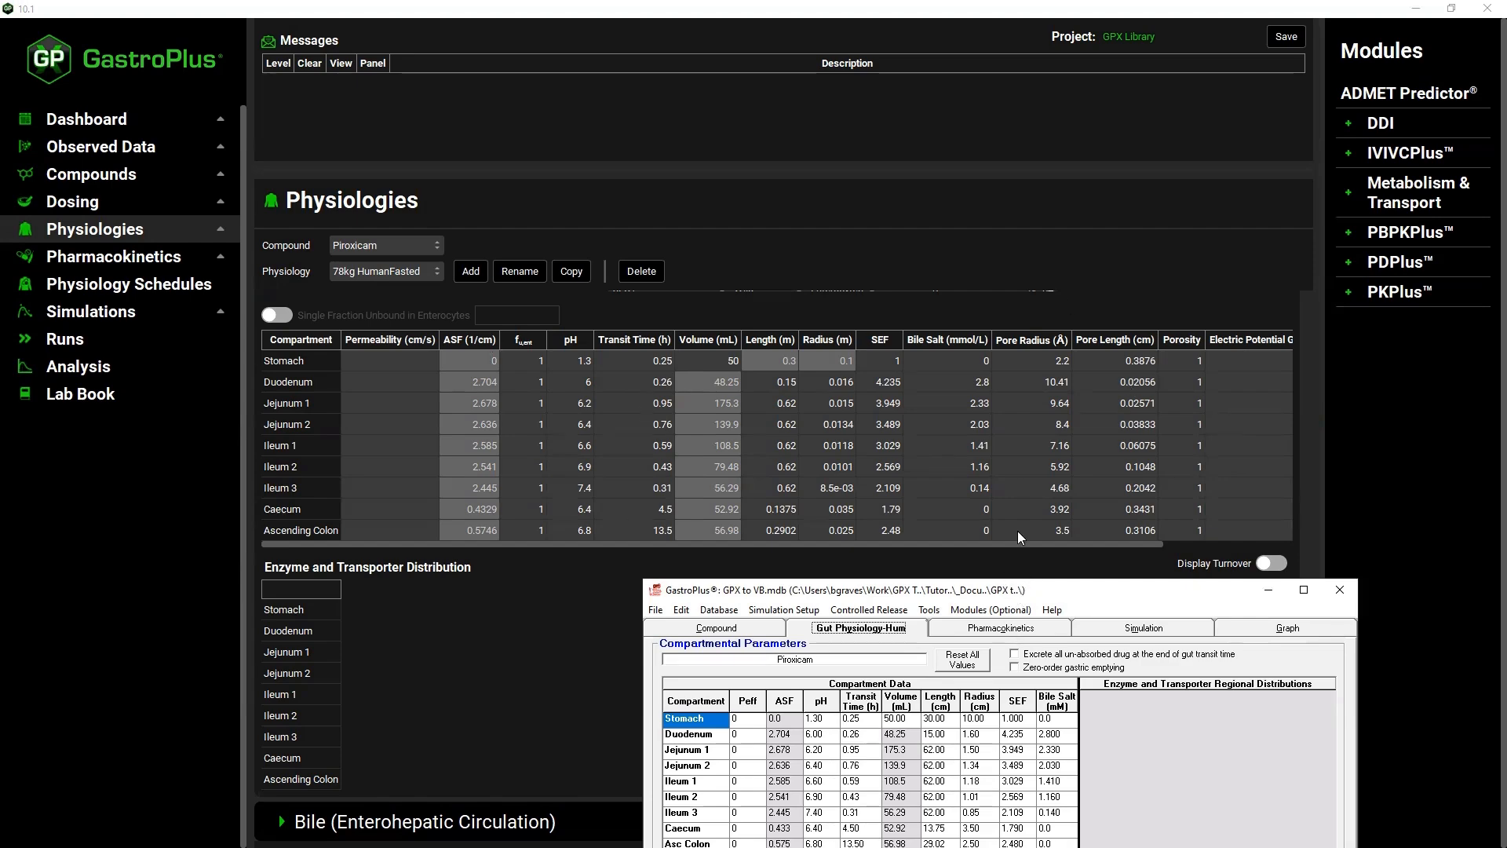
{"action": "left_click", "coordinate": [1021, 336]}
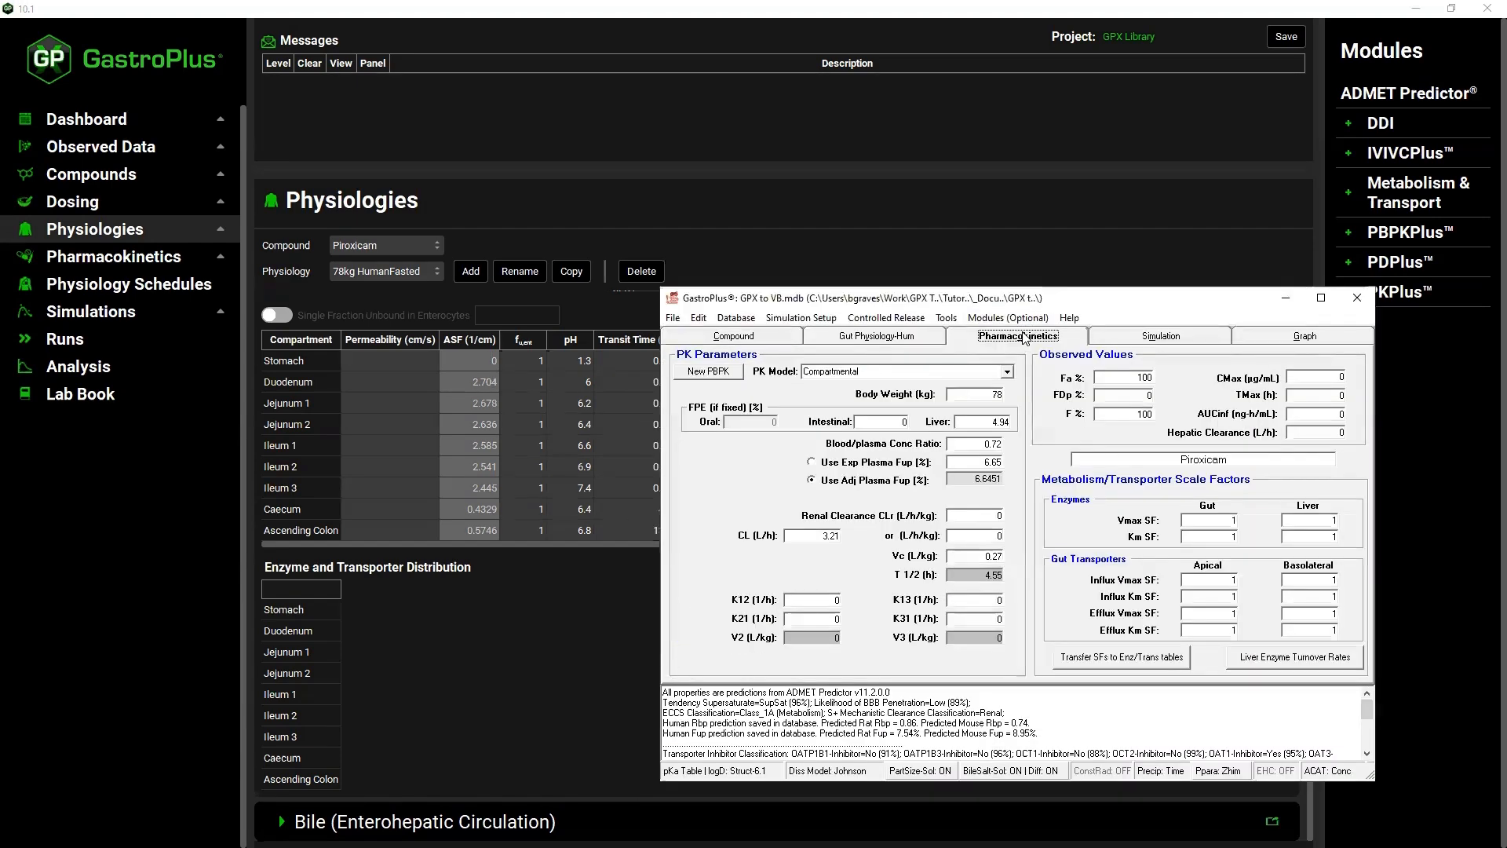
{"action": "left_click", "coordinate": [101, 263]}
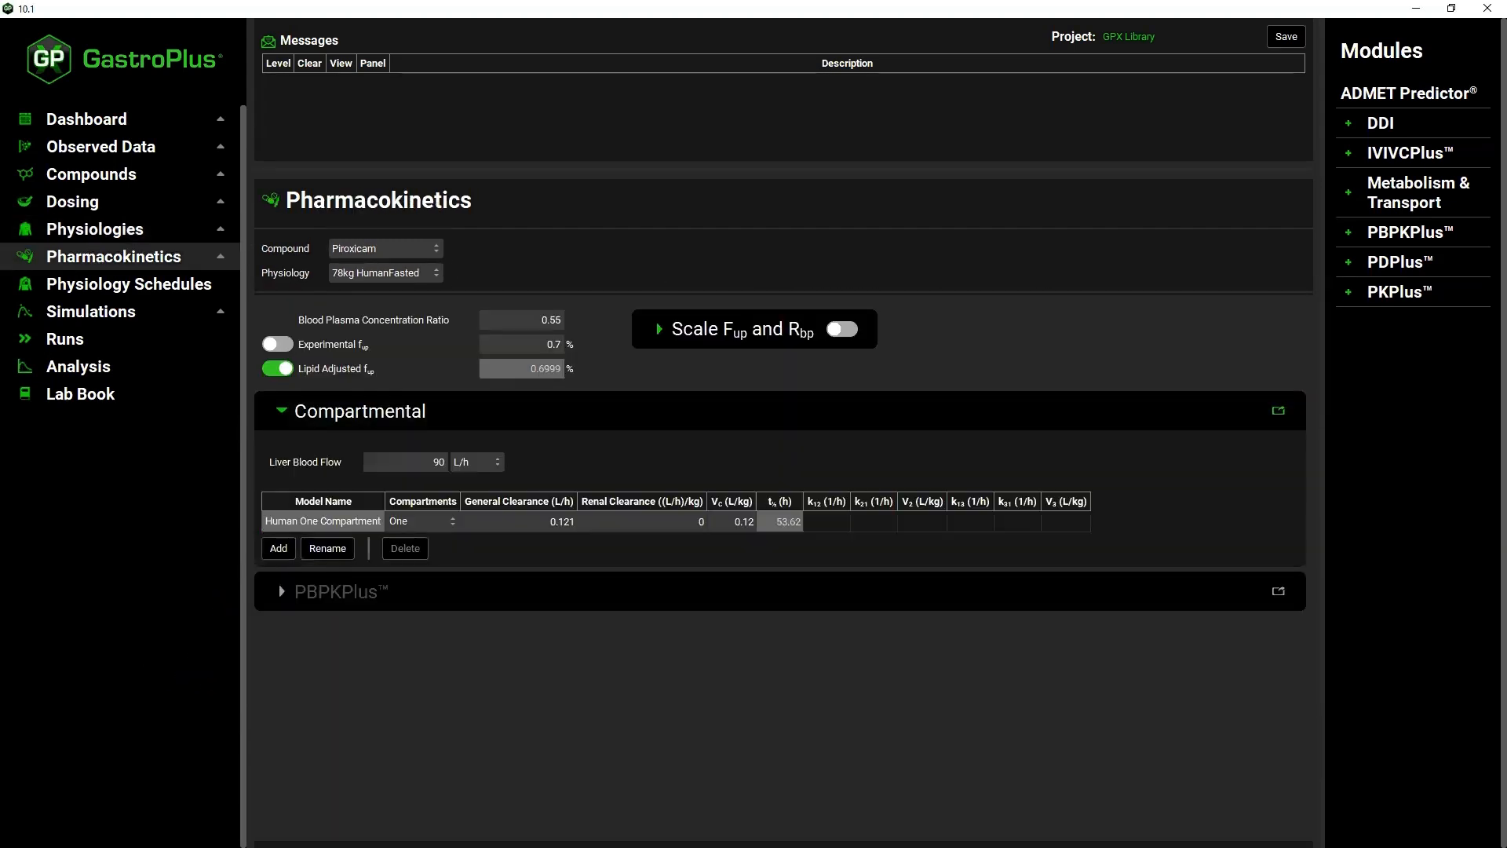
{"action": "key", "text": "alt+Tab"}
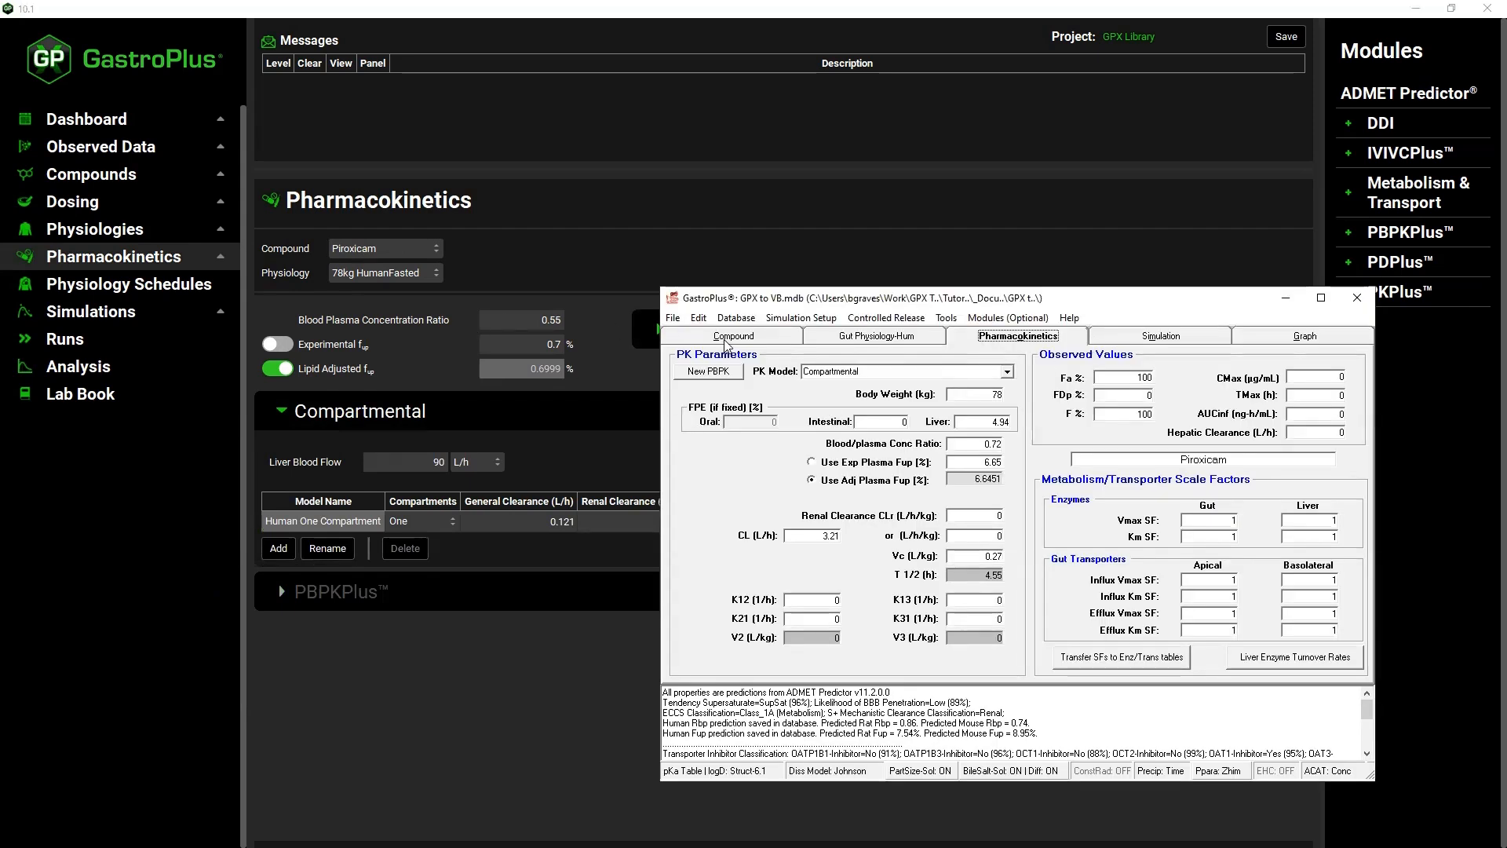
{"action": "double_click", "coordinate": [991, 443]}
{"action": "type", "text": "0.55"}
{"action": "left_click_drag", "start_coordinate": [961, 466], "coordinate": [1075, 469]}
{"action": "type", "text": "0.7"}
{"action": "key", "text": "shift+Tab"}
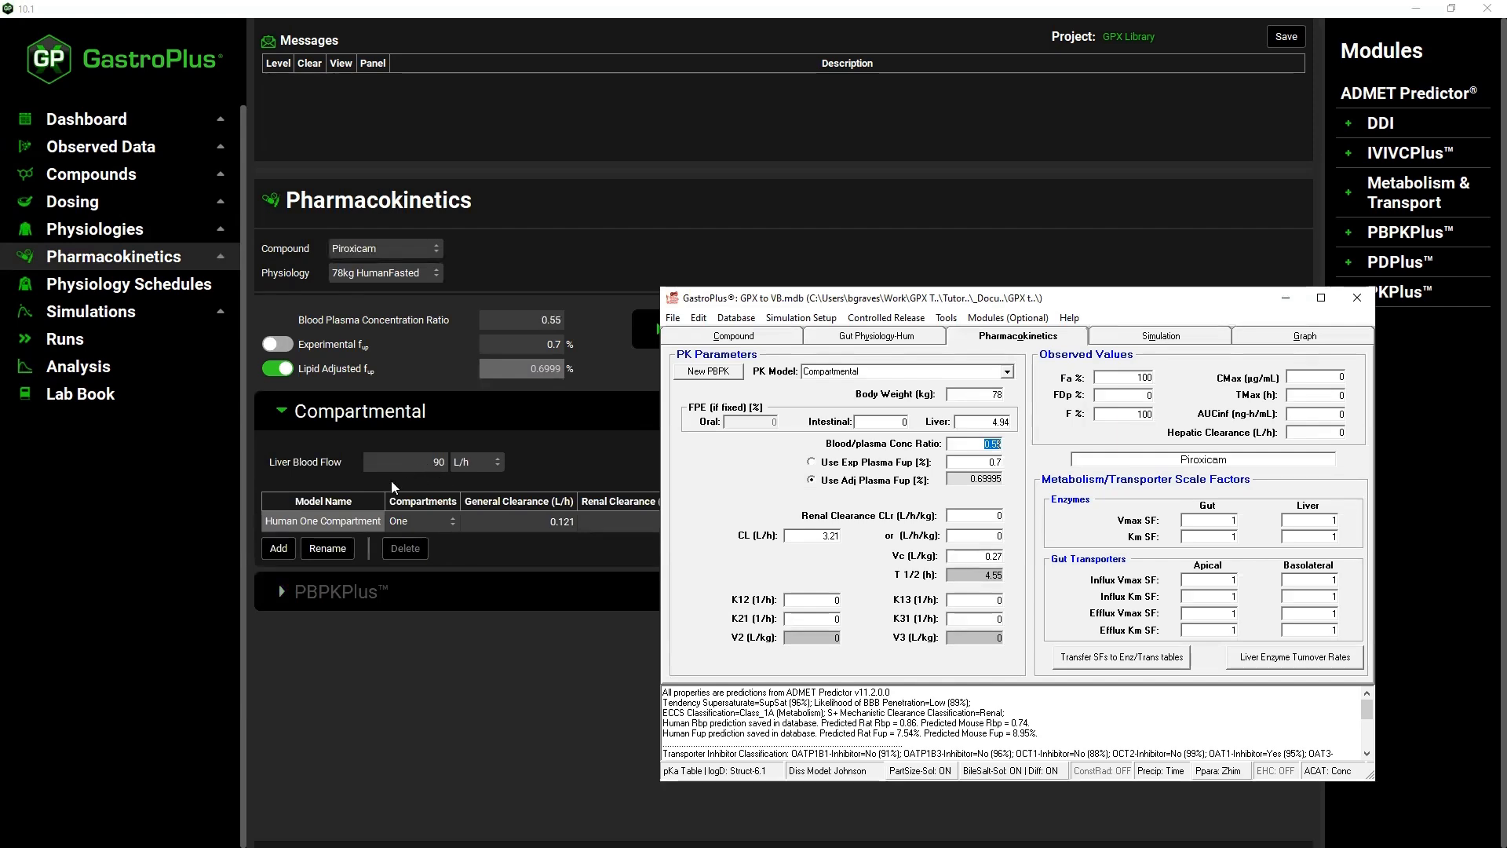
Show the GPX liver blood flow in L/min and compare it with Qh in the 9.9 Gut Physiology
{"action": "left_click", "coordinate": [905, 337]}
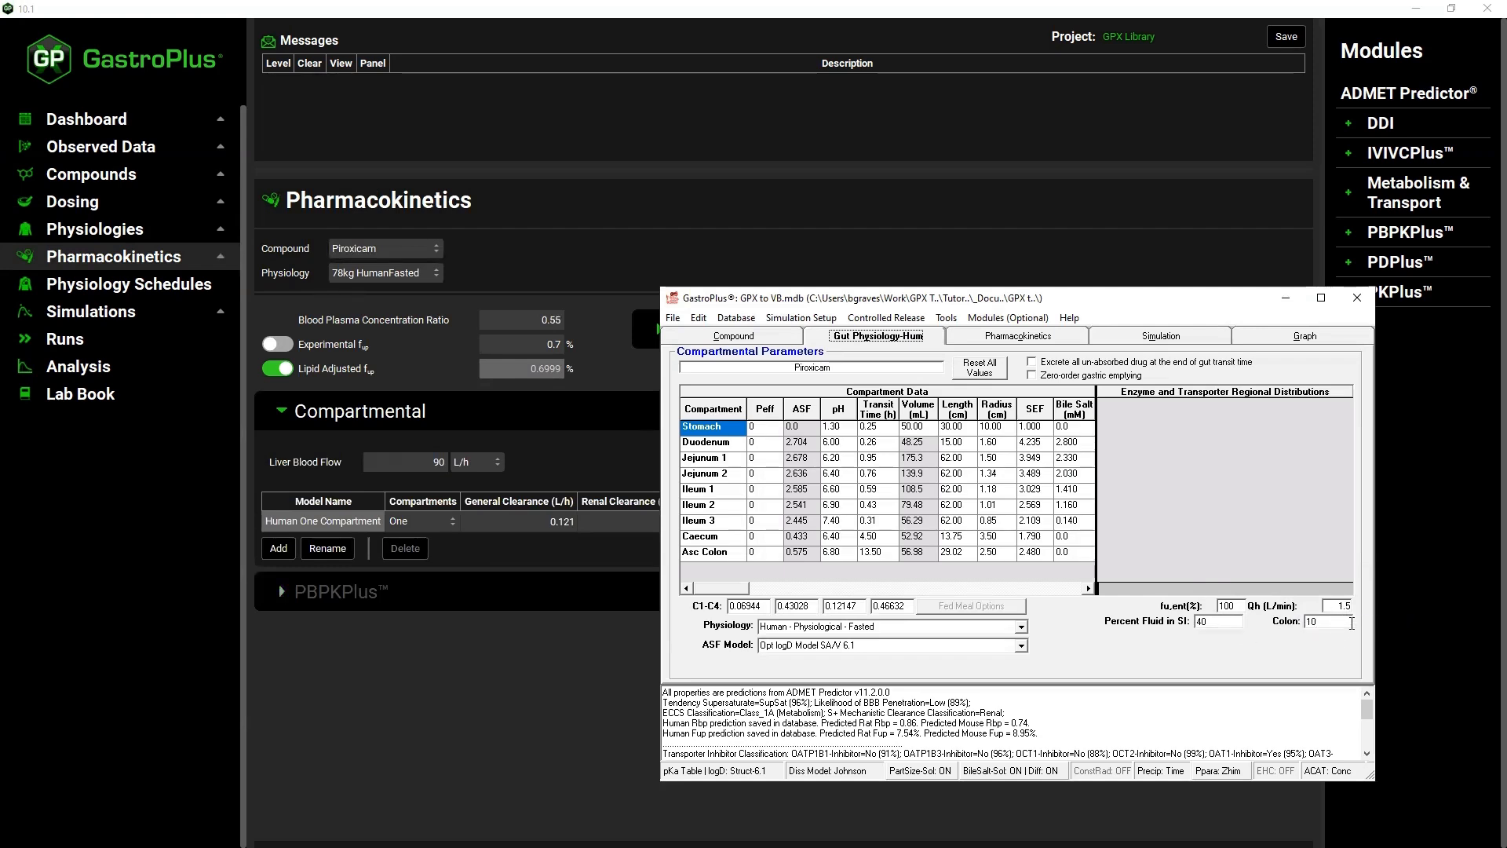
{"action": "left_click", "coordinate": [497, 463]}
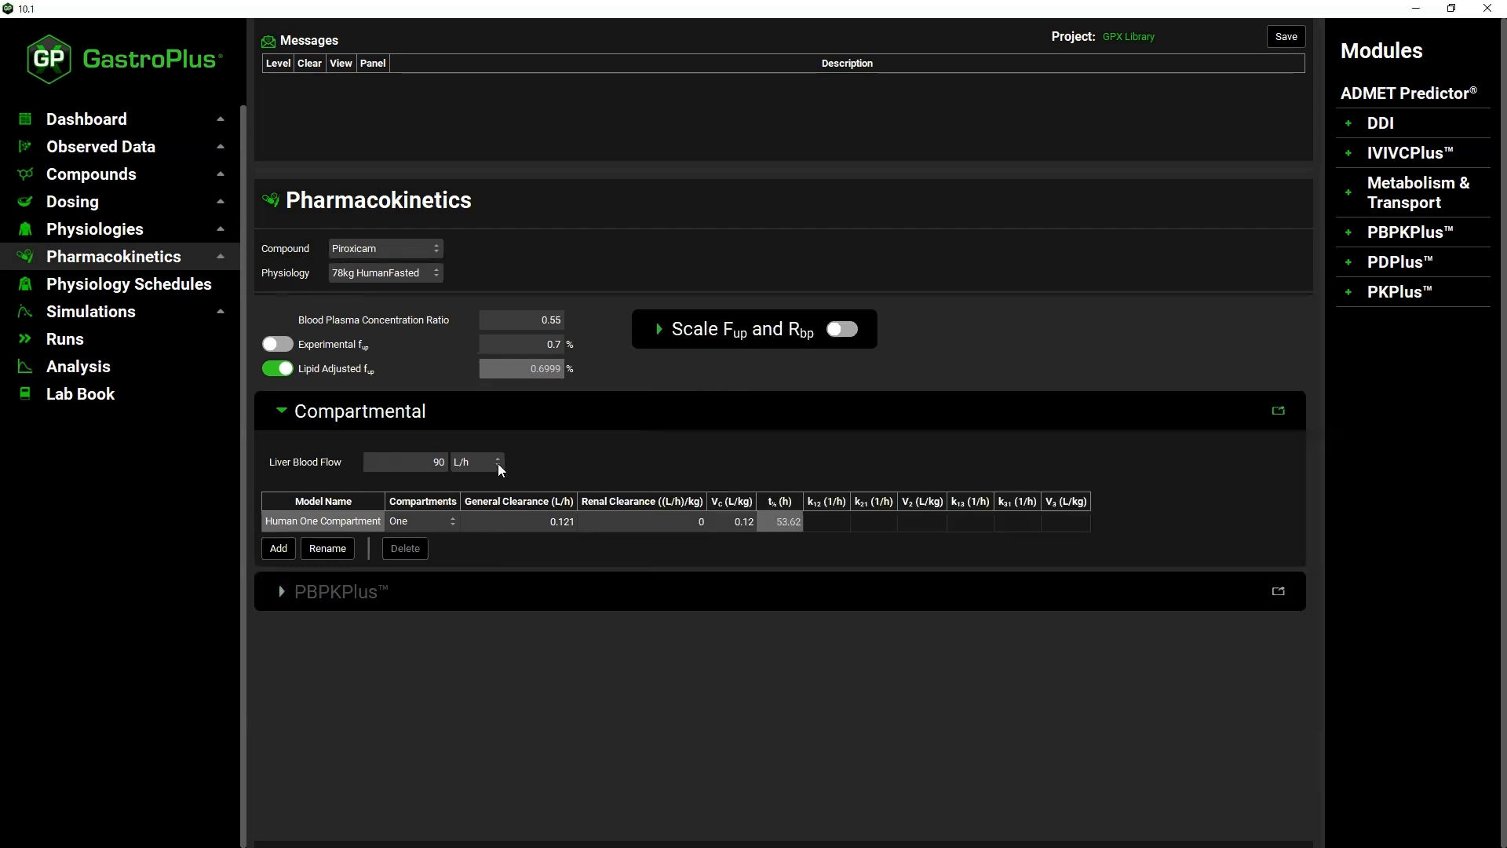
{"action": "left_click", "coordinate": [486, 511]}
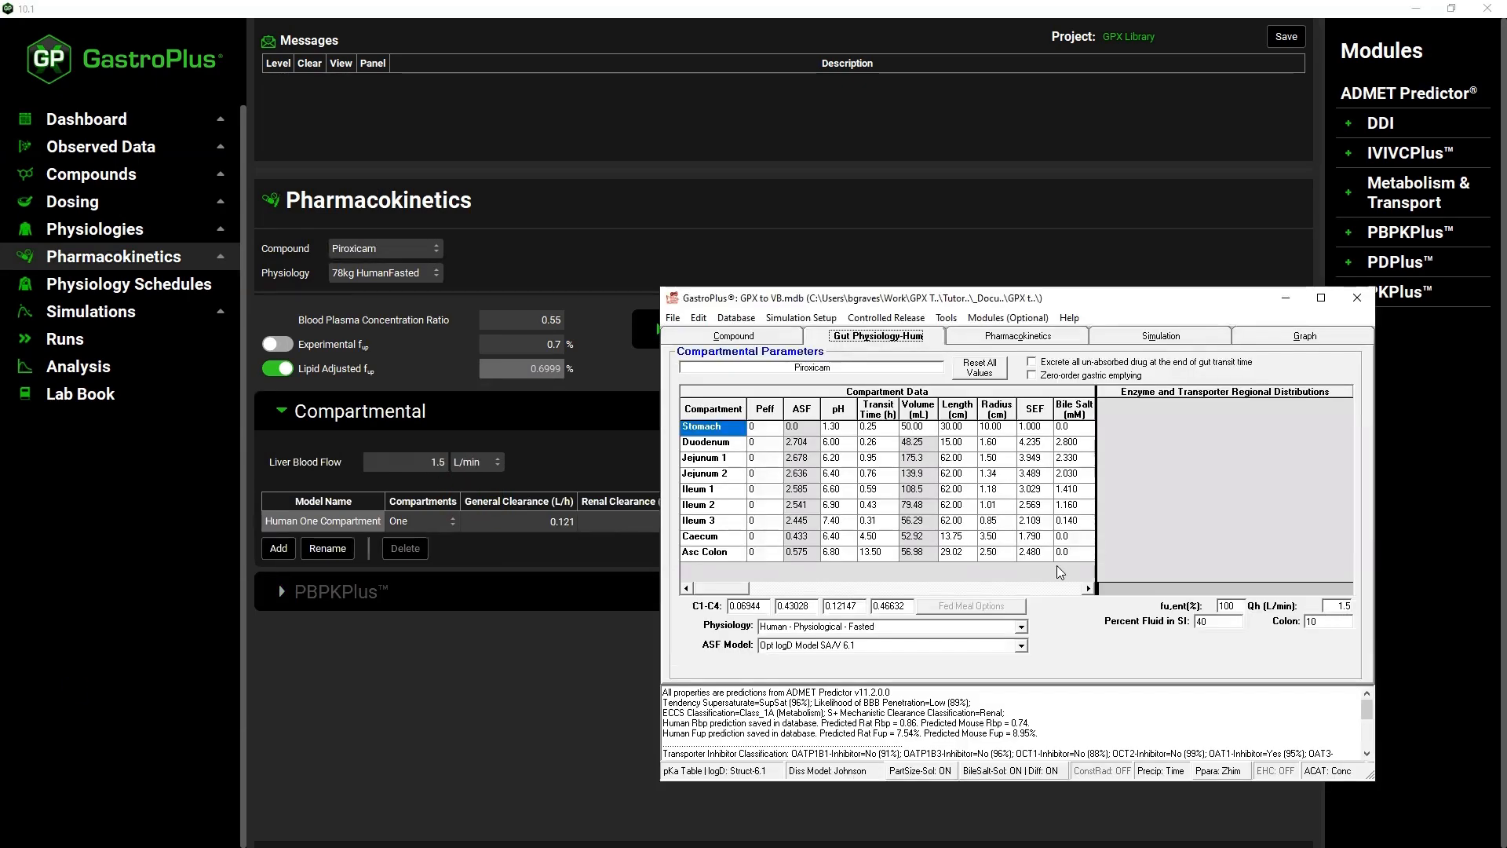
Set the 9.9 compartmental clearance CL to 0.121 L/h and the central volume Vc to 0.12 L/kg
{"action": "left_click", "coordinate": [1020, 339]}
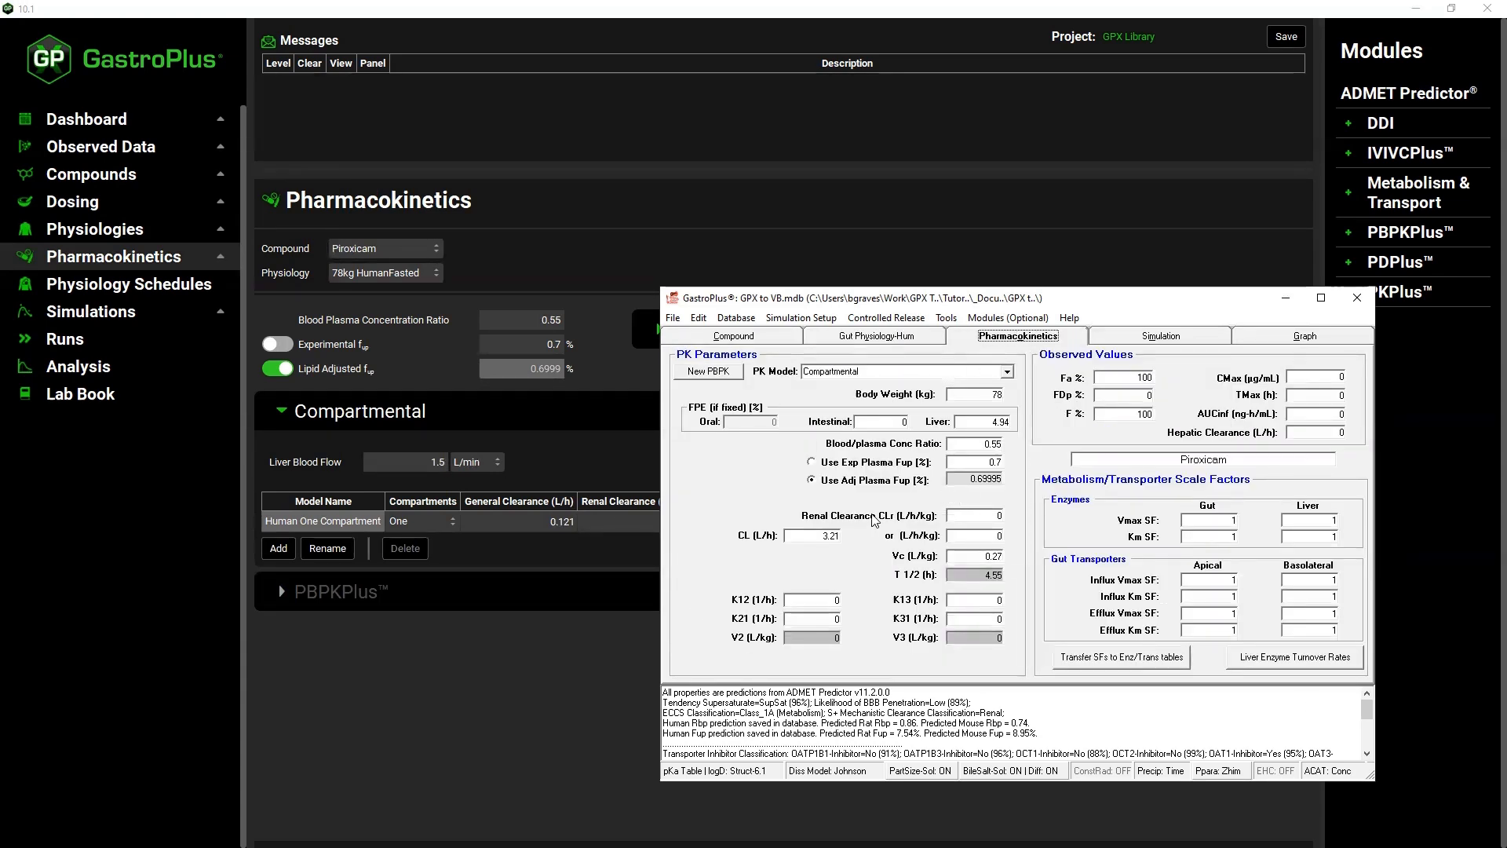
{"action": "double_click", "coordinate": [832, 537]}
{"action": "type", "text": "0.121"}
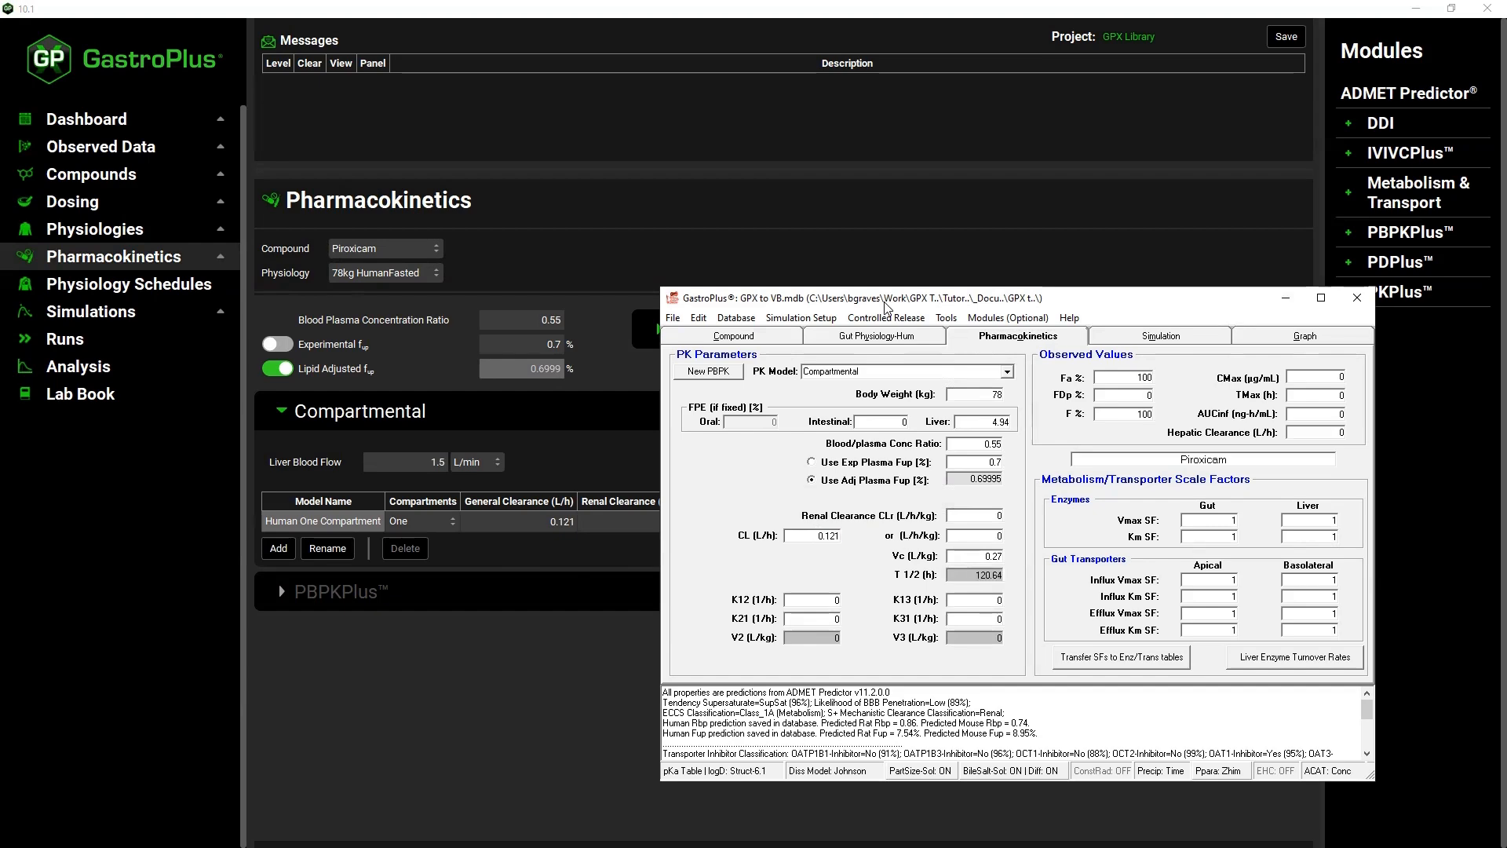
{"action": "left_click_drag", "start_coordinate": [886, 305], "coordinate": [1122, 274]}
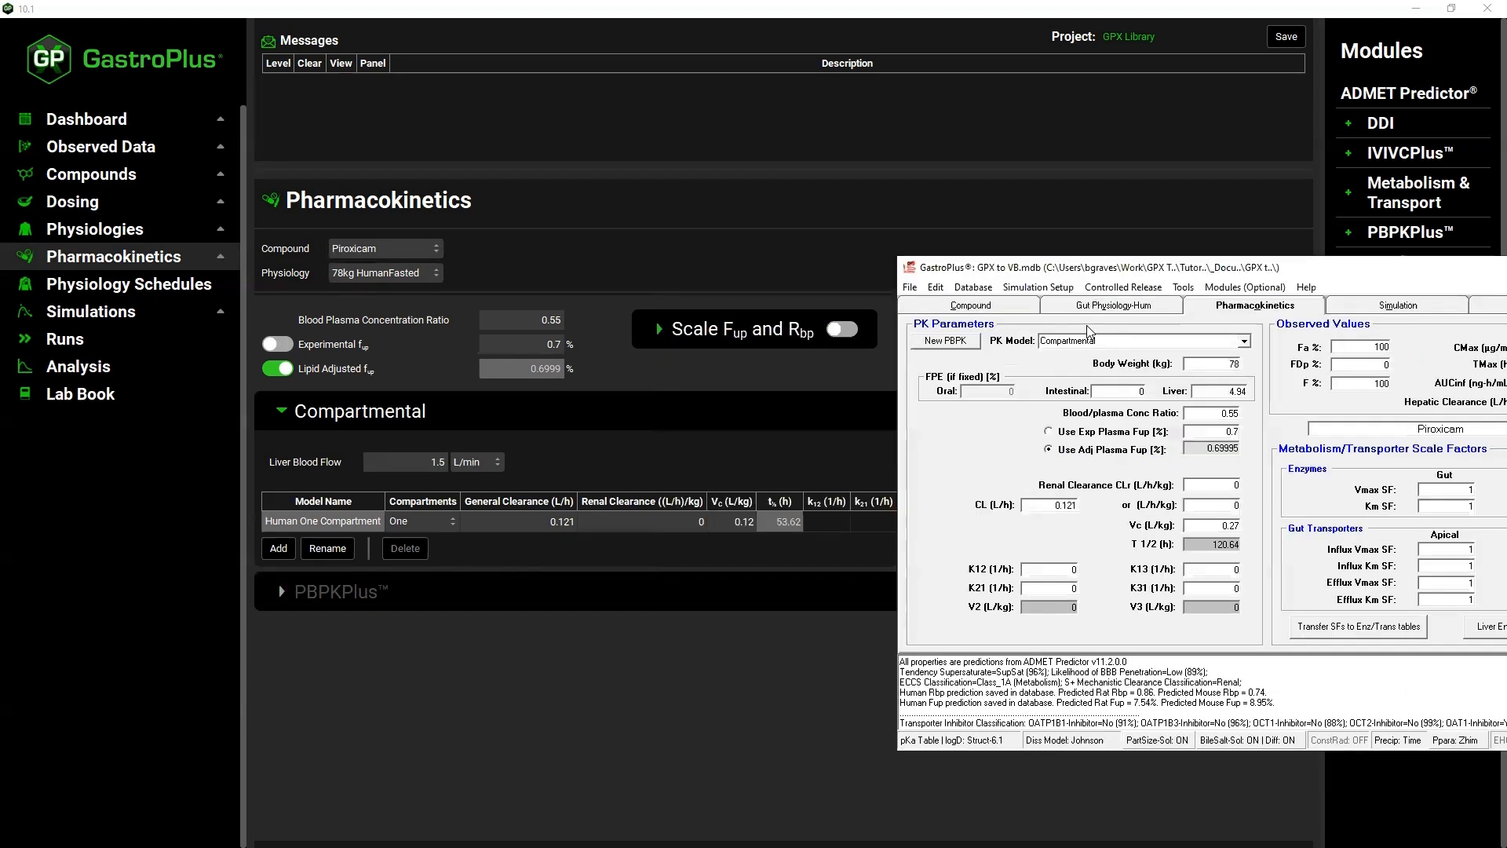
{"action": "double_click", "coordinate": [1220, 525]}
{"action": "type", "text": "0.12"}
Check the GPX physiology schedule and compare the simulation's pharmacokinetic model and first pass extraction with the 9.9 Pharmacokinetics settings
{"action": "left_click", "coordinate": [127, 292]}
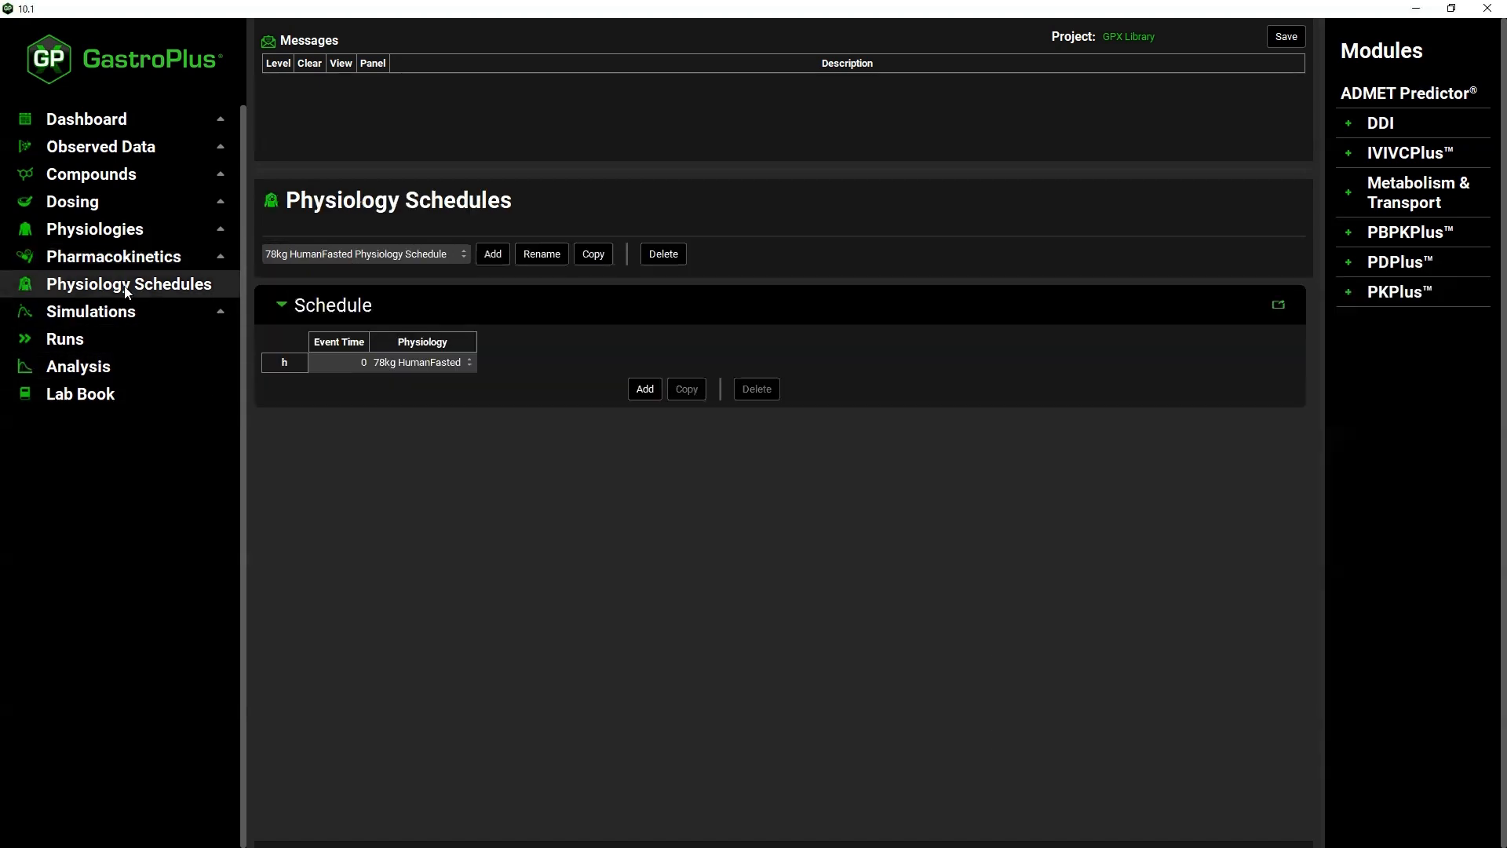
{"action": "left_click", "coordinate": [77, 314]}
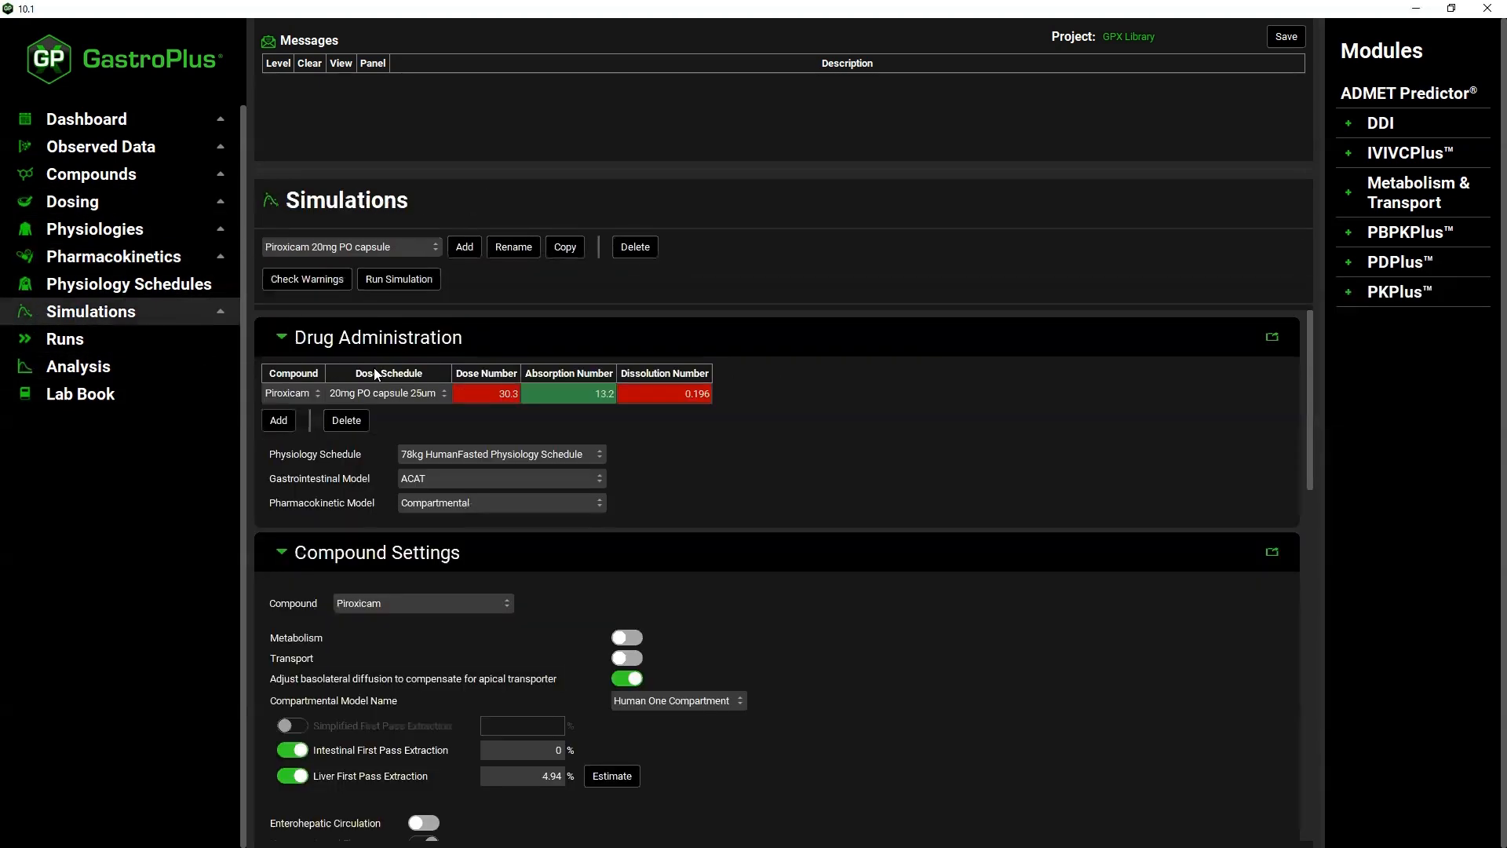
{"action": "key", "text": "alt+Tab"}
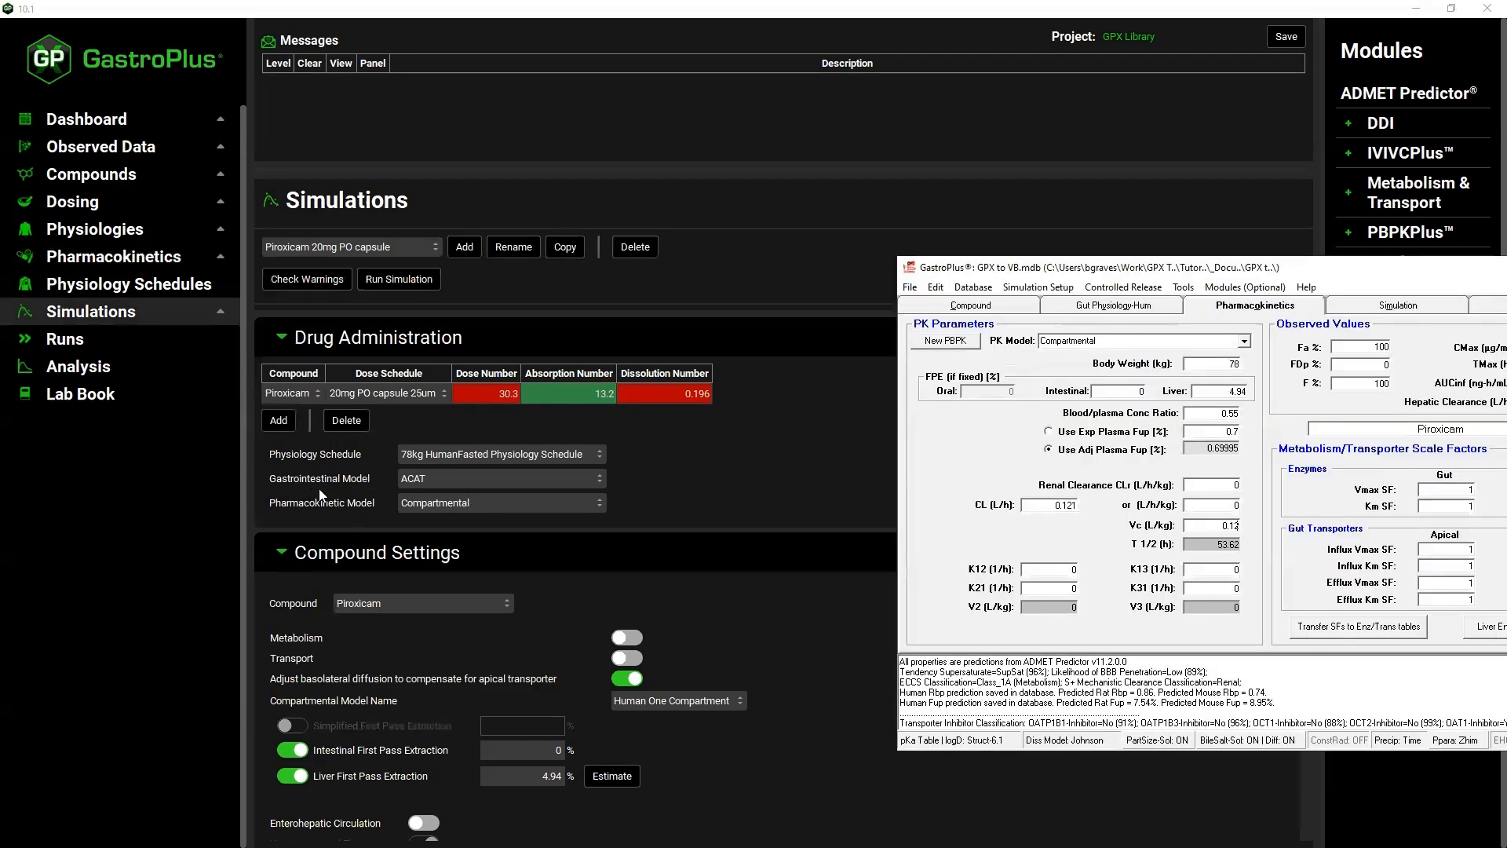
{"action": "scroll", "coordinate": [298, 582], "scroll_direction": "down", "scroll_amount": 2}
{"action": "scroll", "coordinate": [299, 582], "scroll_direction": "down", "scroll_amount": 5}
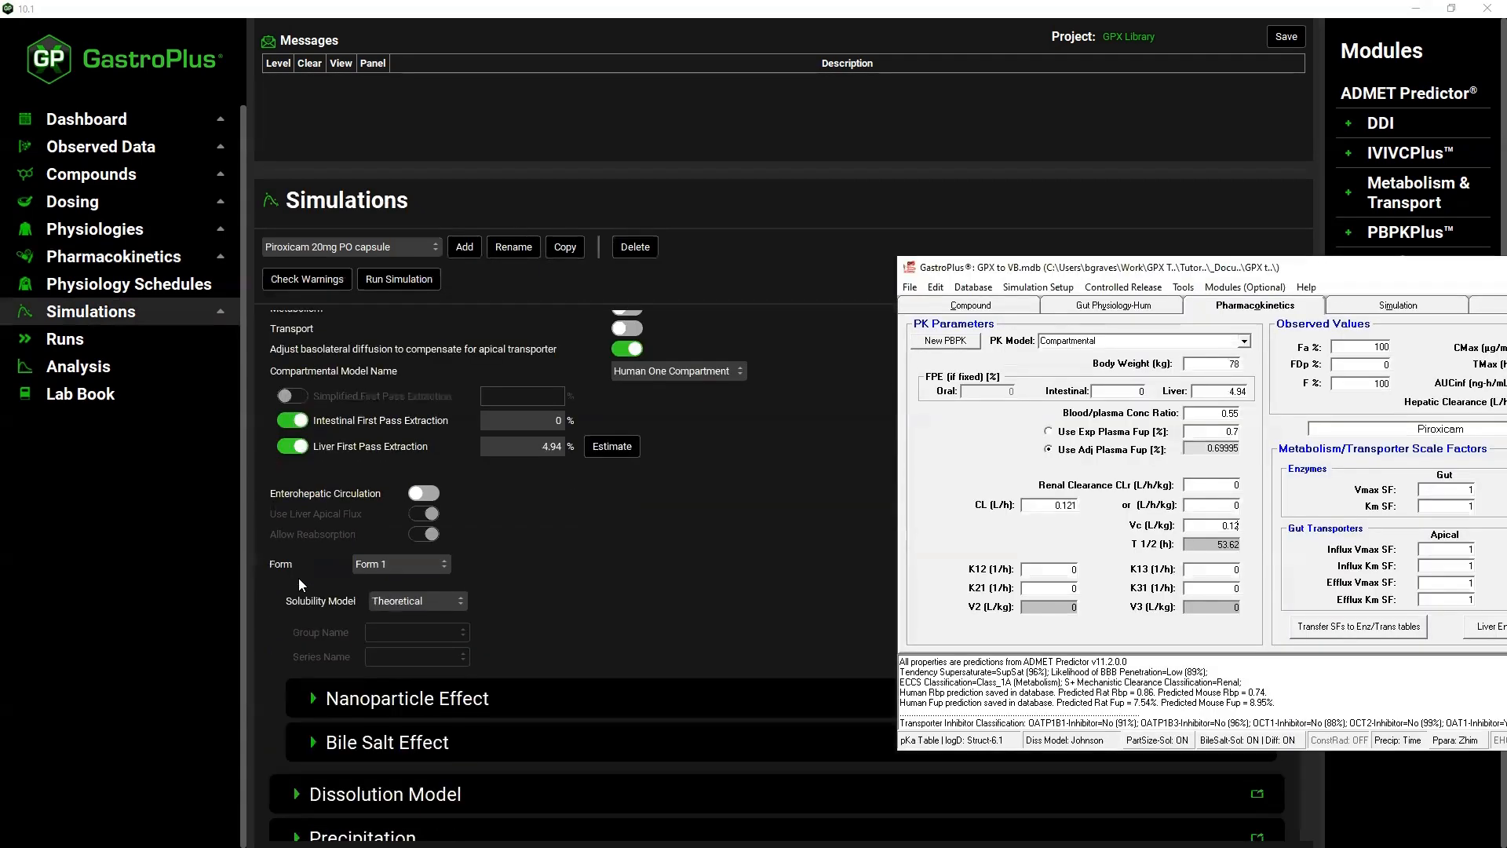
Compare the GPX Bile Salt Effect settings and solubilization ratio with the 9.9 dissolution model for Piroxicam
{"action": "left_click", "coordinate": [310, 554]}
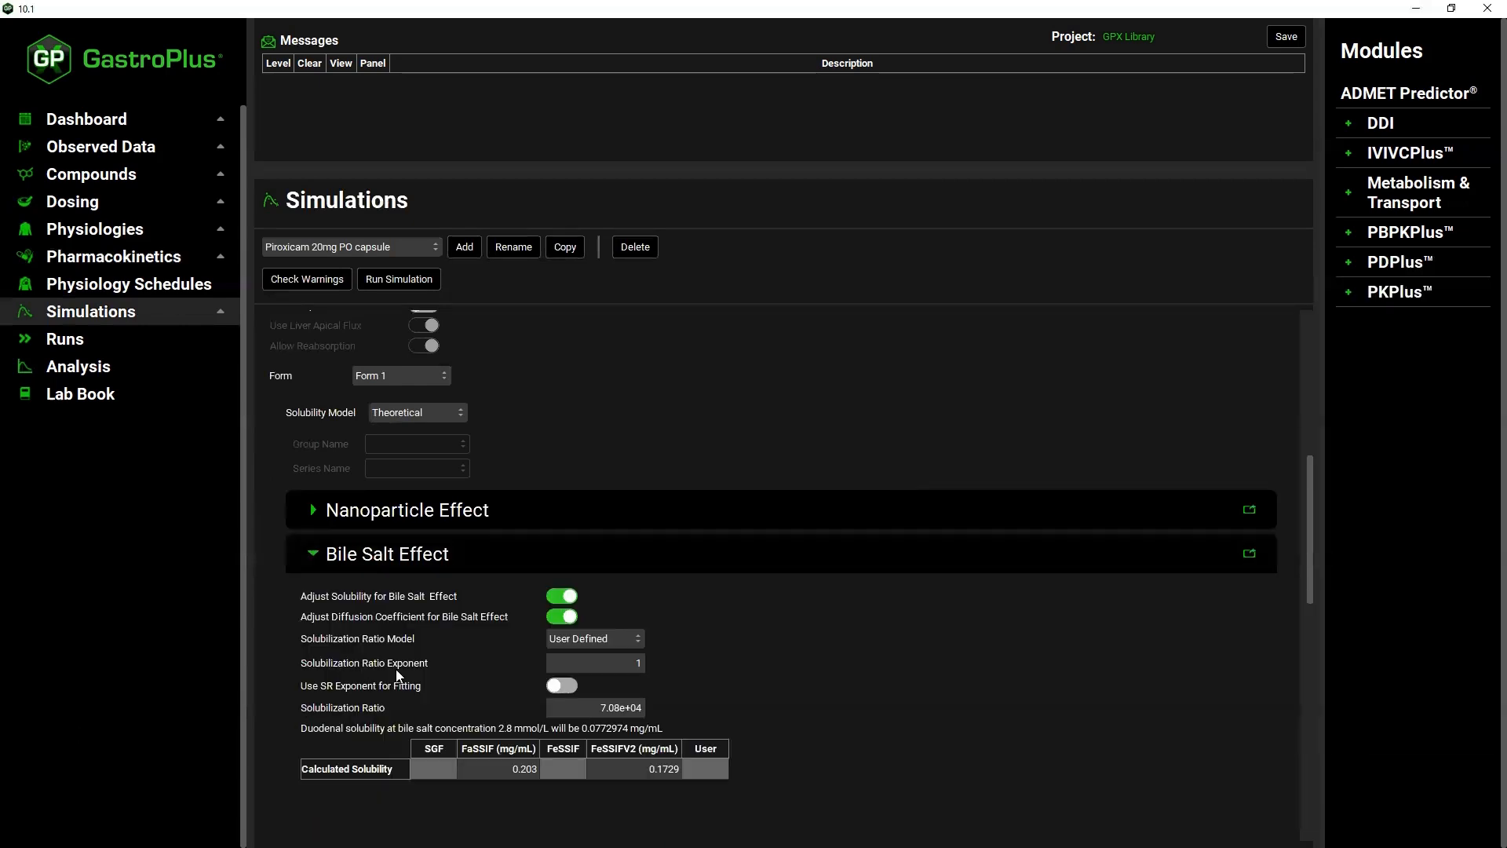
{"action": "scroll", "coordinate": [444, 652], "scroll_direction": "down", "scroll_amount": 3}
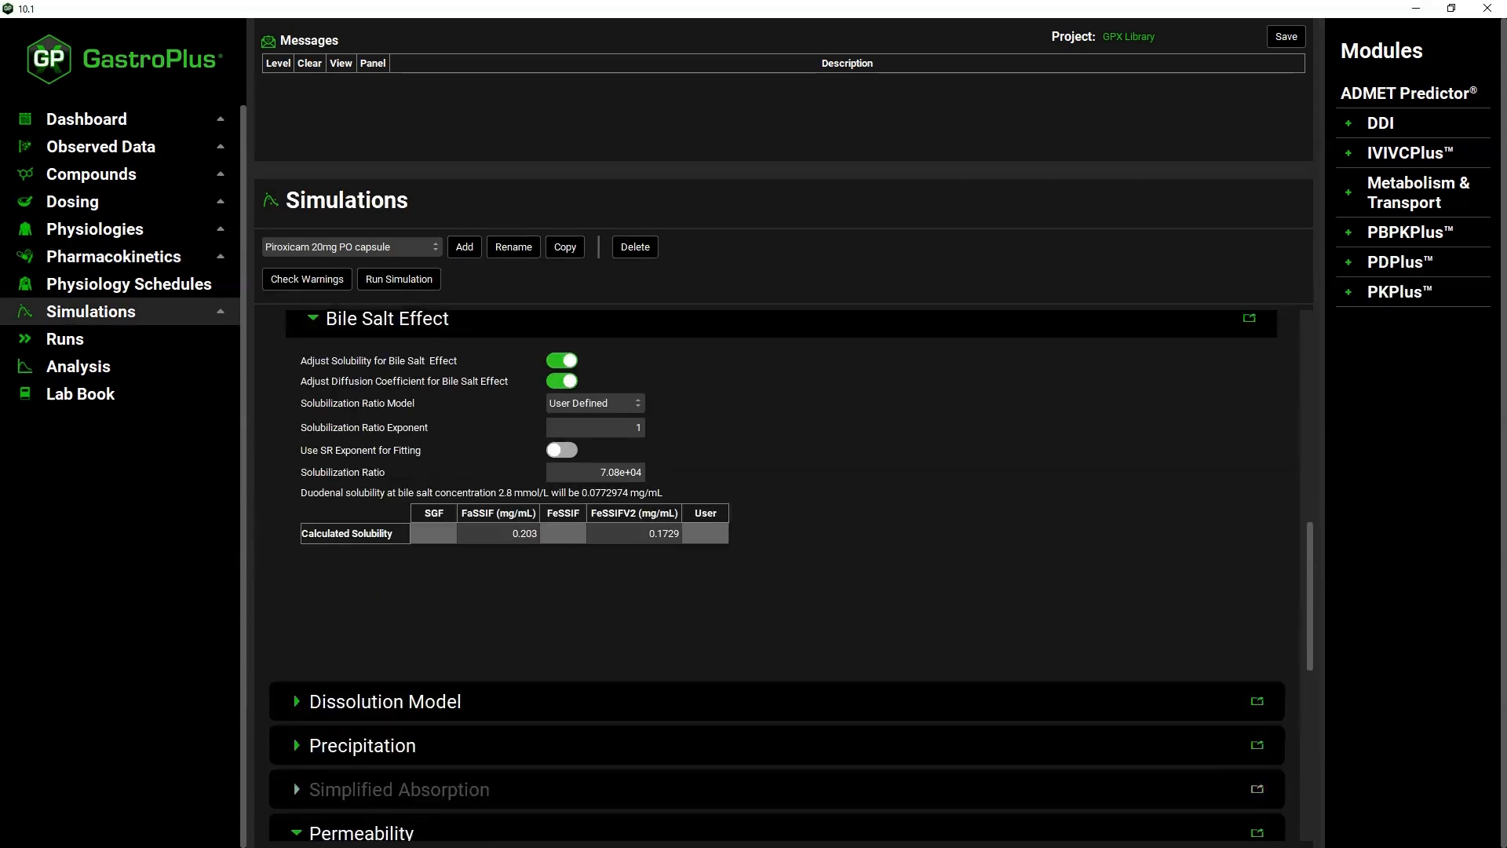
{"action": "key", "text": "alt+Tab"}
{"action": "key", "text": "alt+Tab"}
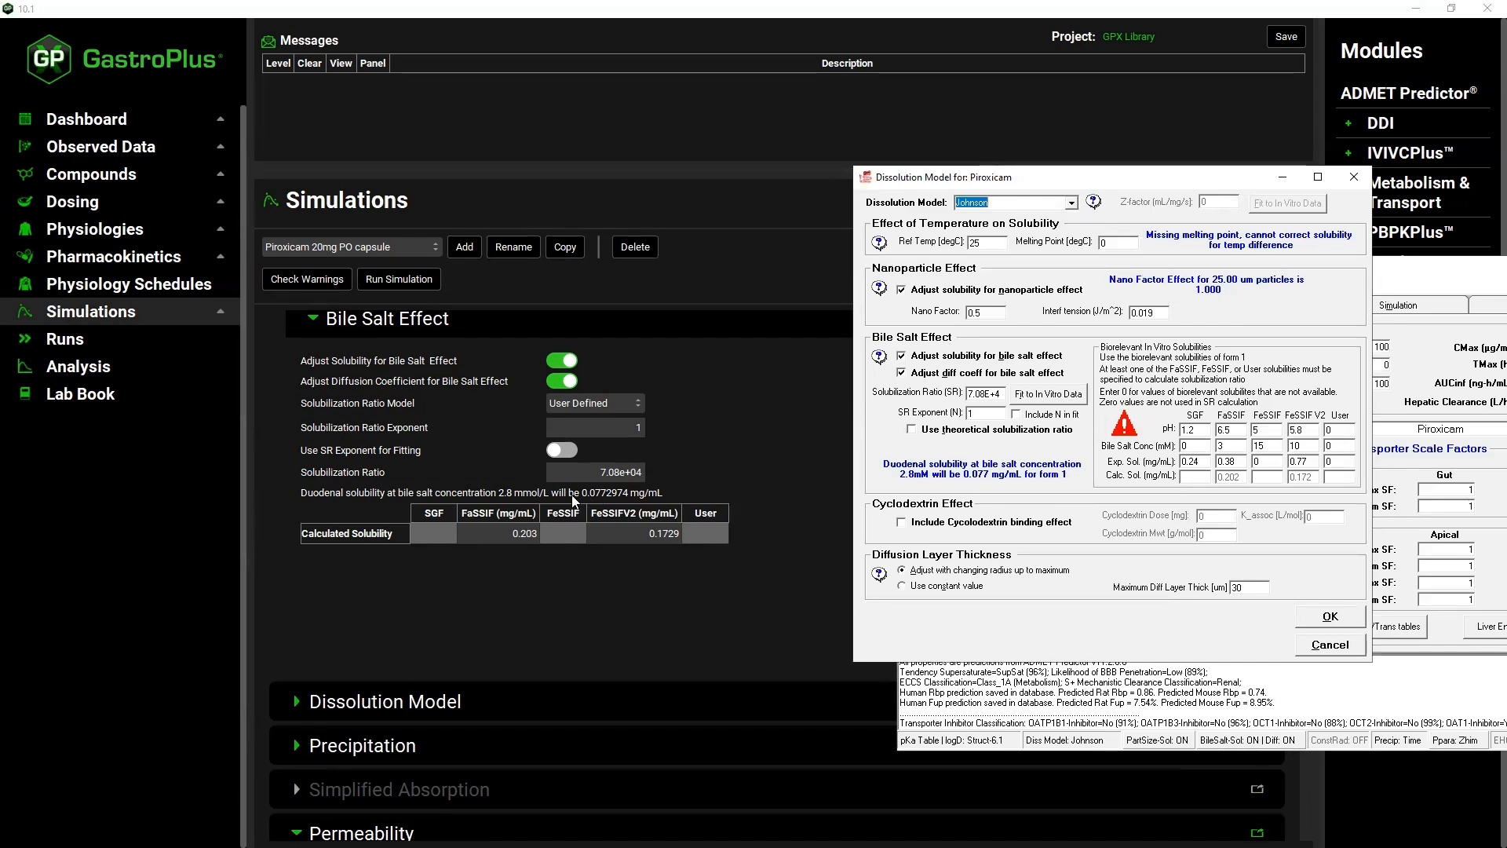
{"action": "left_click", "coordinate": [1329, 615]}
Compare the GPX paracellular model and effective permeability values with the 9.9 permeability model for Piroxicam
{"action": "scroll", "coordinate": [369, 734], "scroll_direction": "down", "scroll_amount": 5}
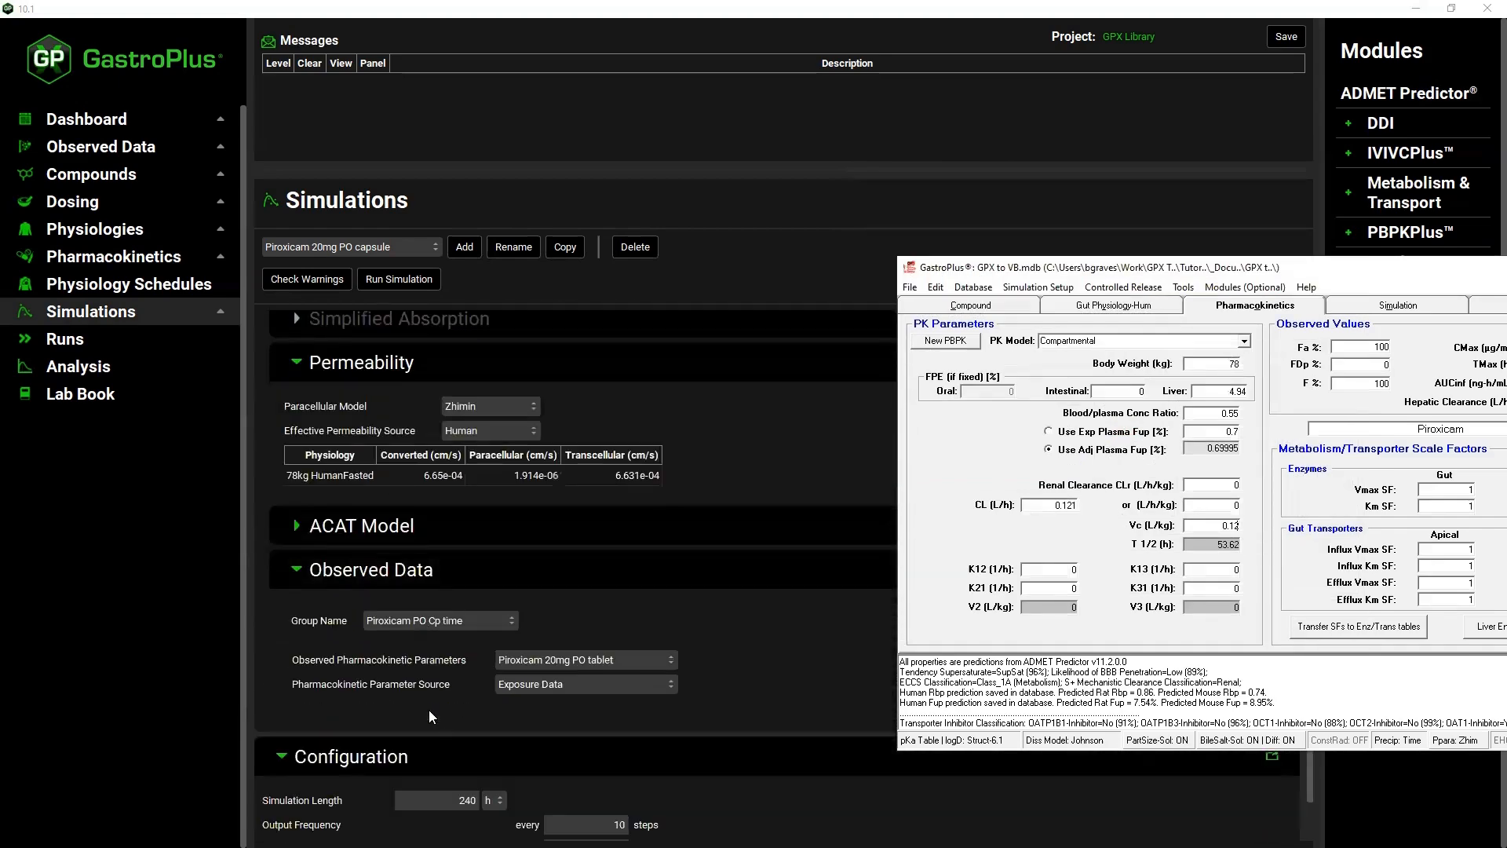
{"action": "left_click", "coordinate": [970, 306]}
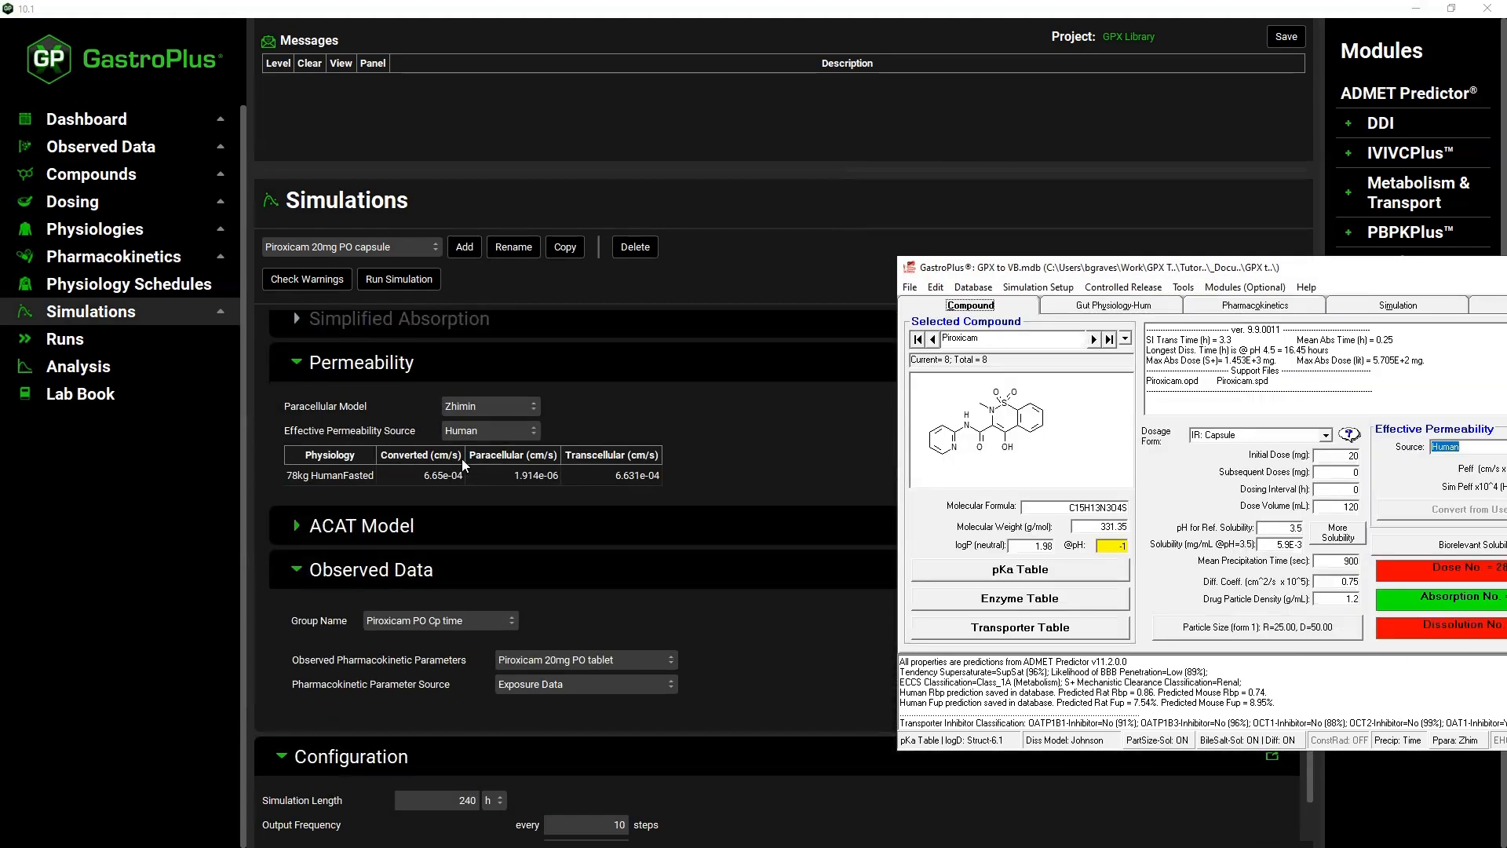
{"action": "left_click_drag", "start_coordinate": [1175, 271], "coordinate": [1059, 270]}
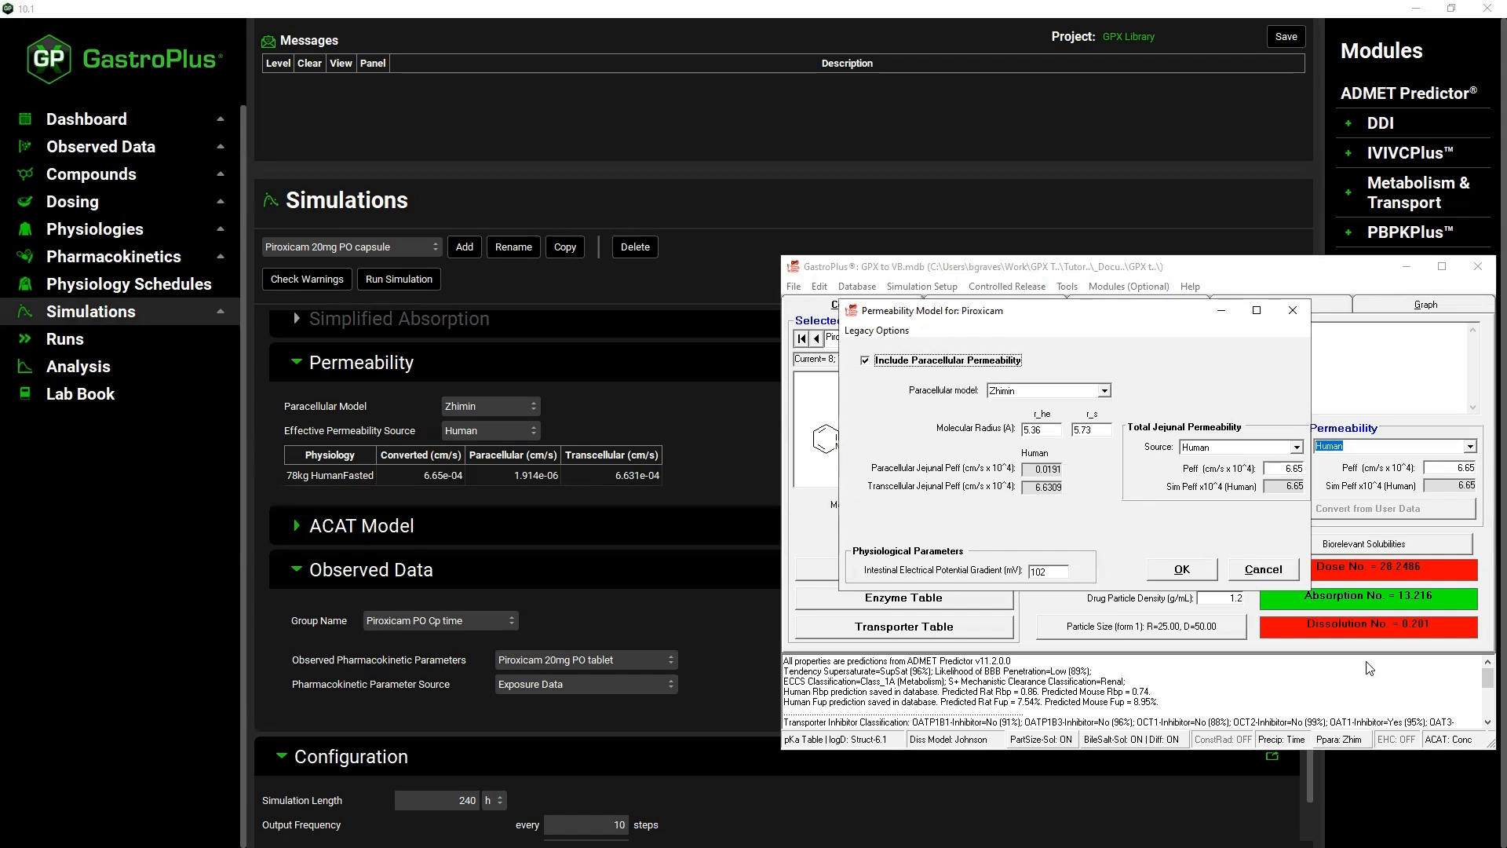
{"action": "left_click", "coordinate": [1197, 570]}
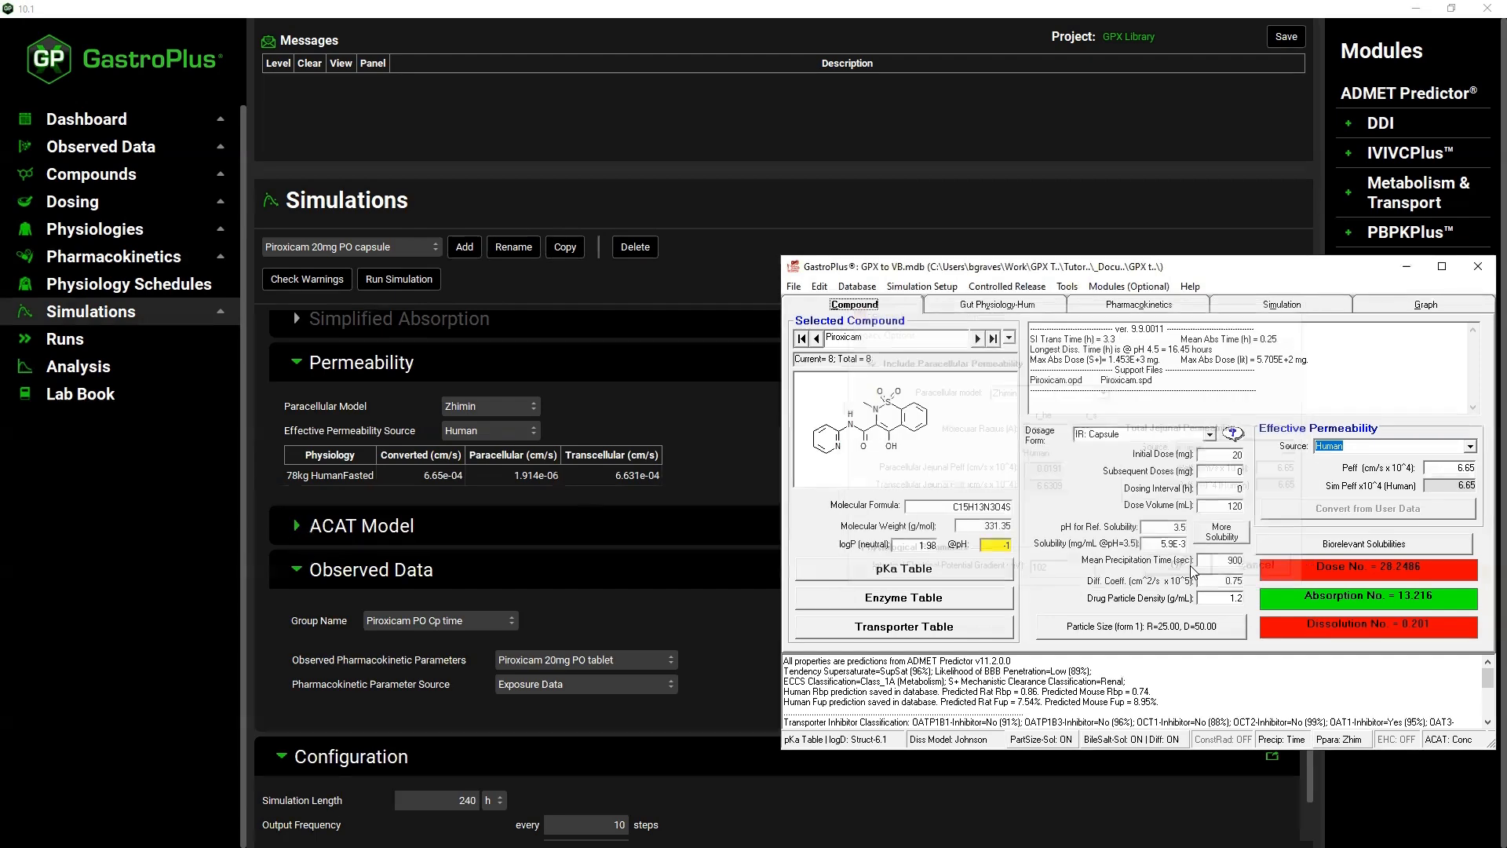
Run the Piroxicam 20mg PO capsule simulation in GPX, and return to GastroPlus 9.9
{"action": "left_click", "coordinate": [385, 284]}
{"action": "left_click", "coordinate": [384, 283]}
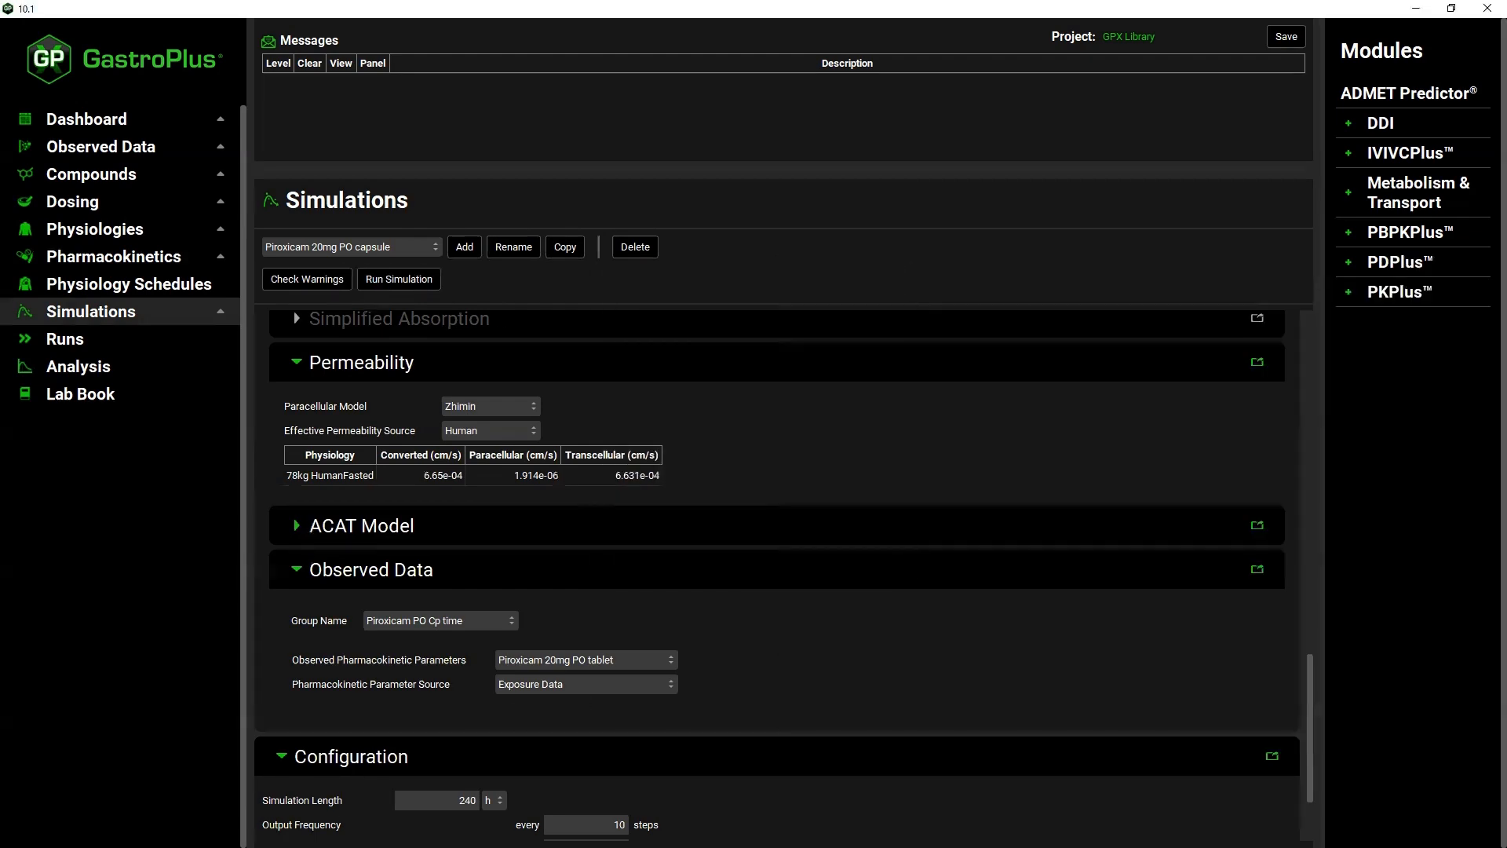
{"action": "key", "text": "alt+Tab"}
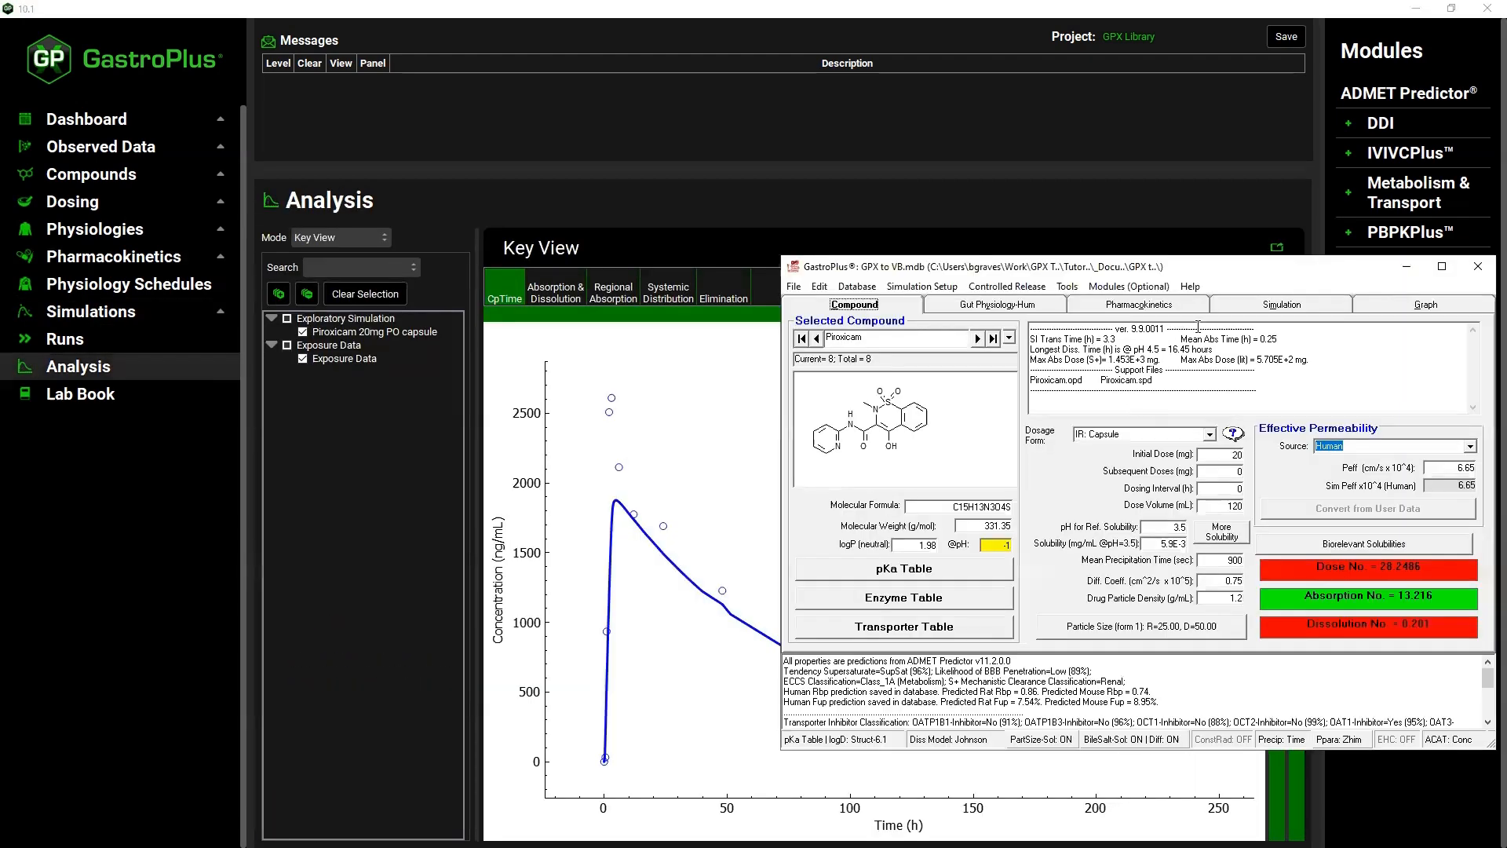
Save the Piroxicam drug record in 9.9 and run its 240 h single simulation, declining the 0.1 h stomach transit time
{"action": "left_click", "coordinate": [1229, 307]}
{"action": "left_click", "coordinate": [855, 286]}
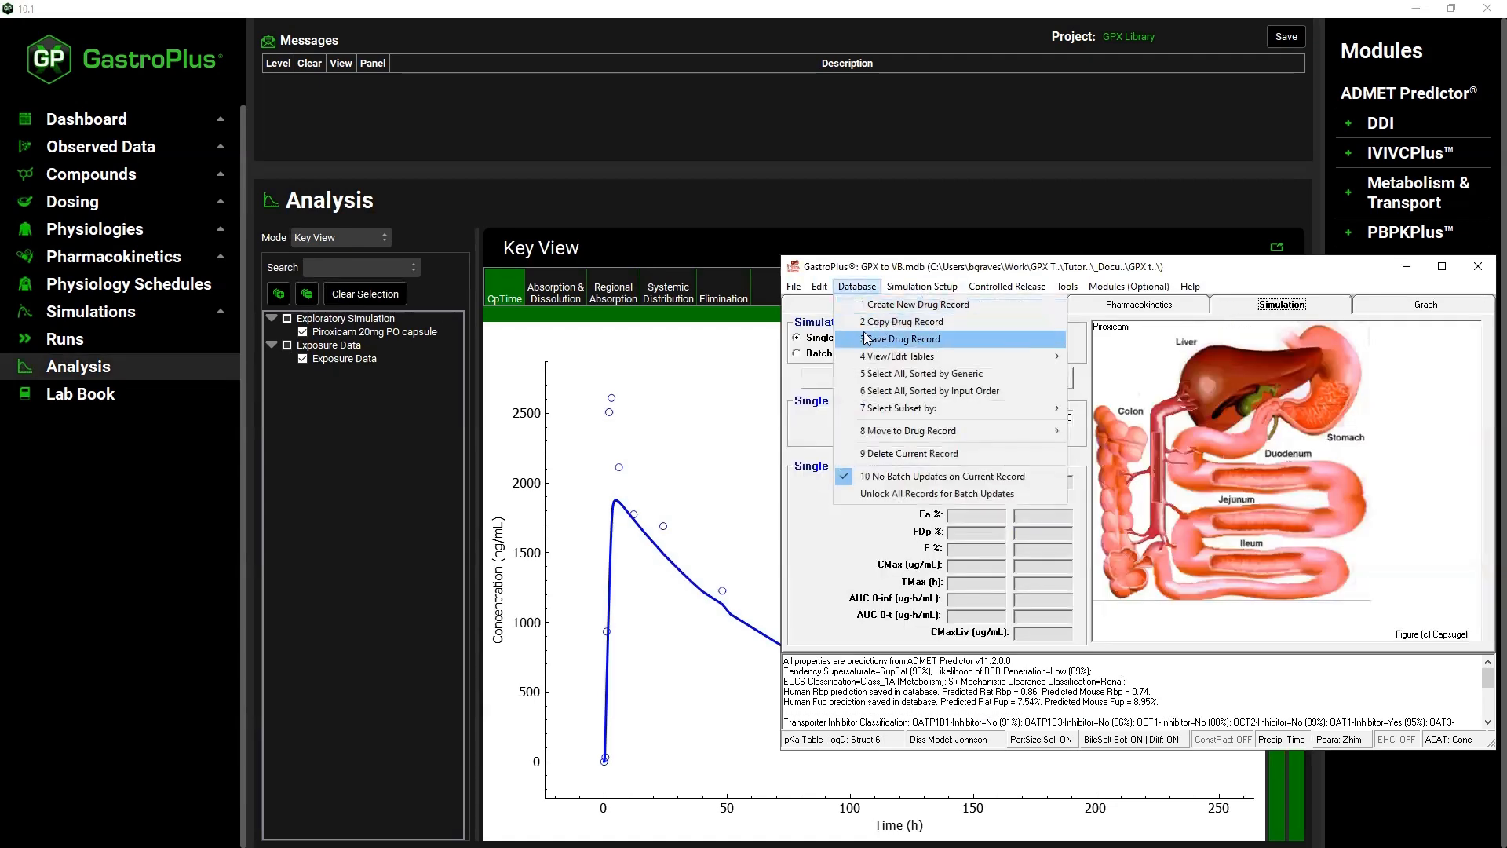
{"action": "left_click", "coordinate": [867, 337]}
{"action": "left_click", "coordinate": [1020, 383]}
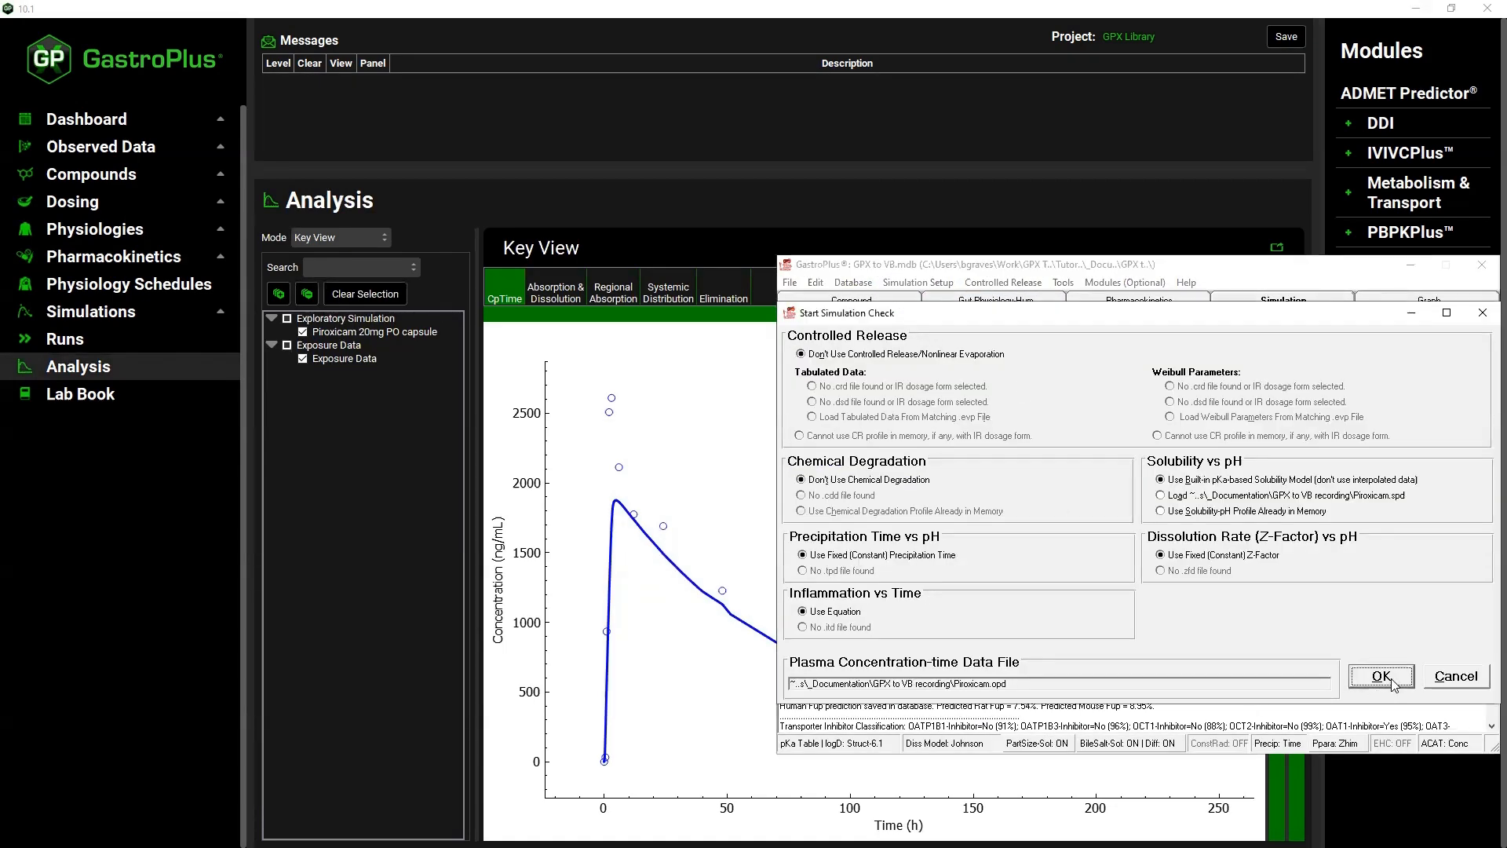
{"action": "left_click", "coordinate": [1386, 685]}
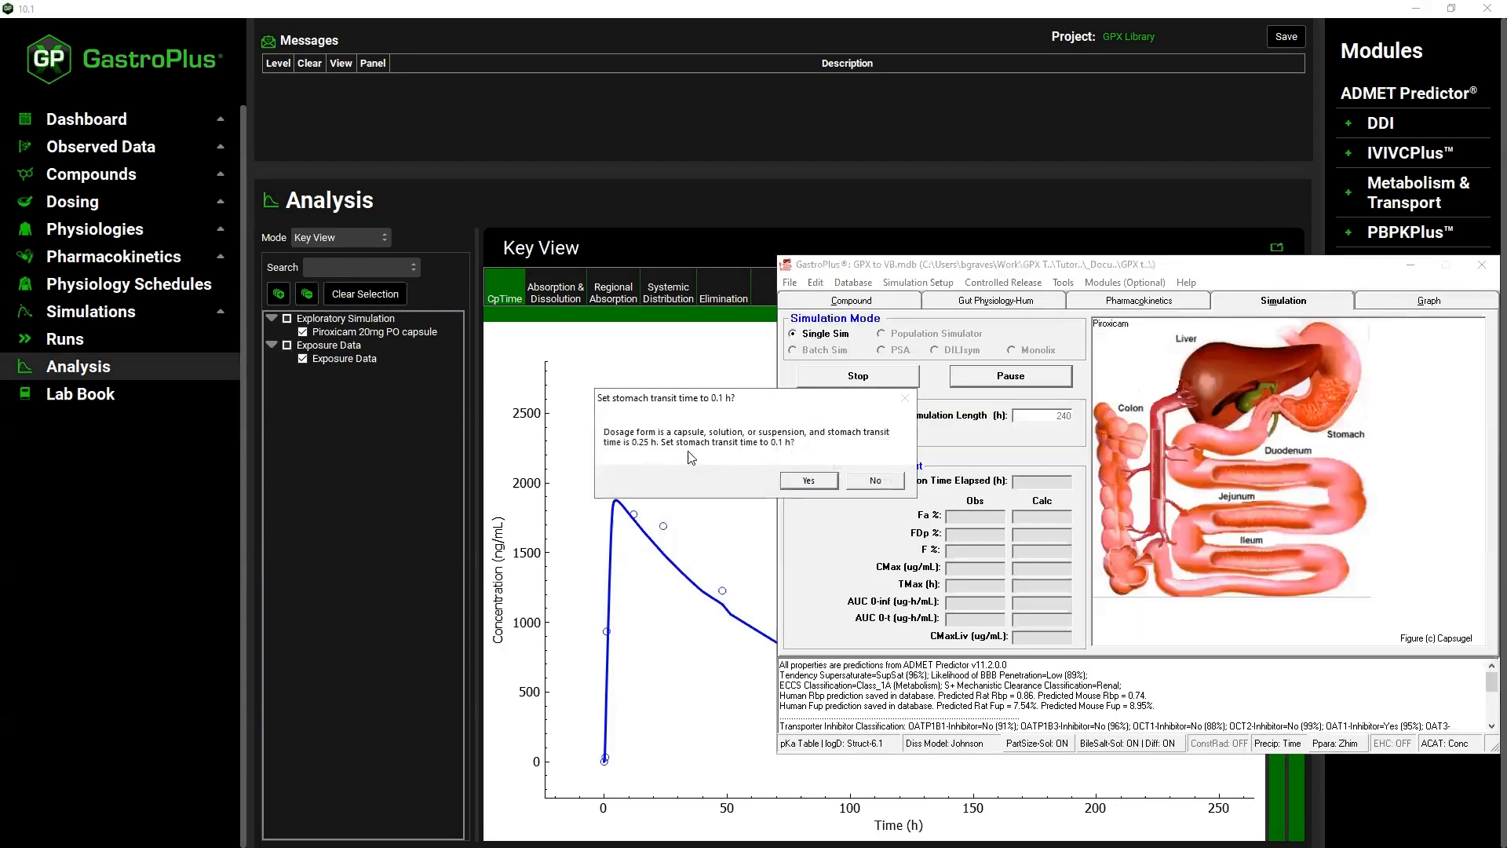
{"action": "left_click", "coordinate": [892, 482]}
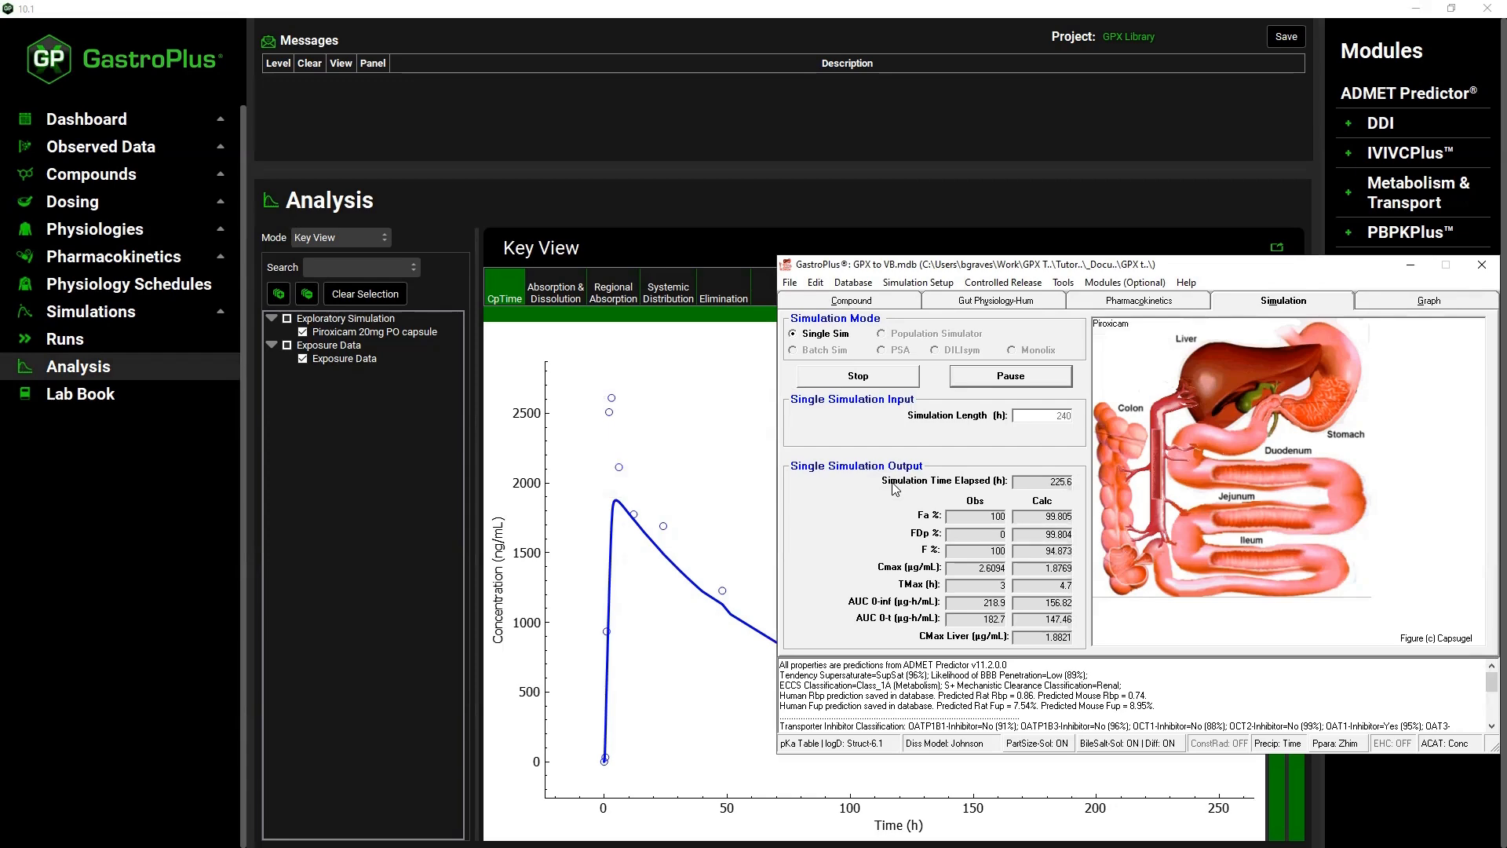
Compare the 9.9 plasma concentration graph and simulation outputs with the GPX Cp-time plot and Summary View
{"action": "left_click", "coordinate": [1367, 305]}
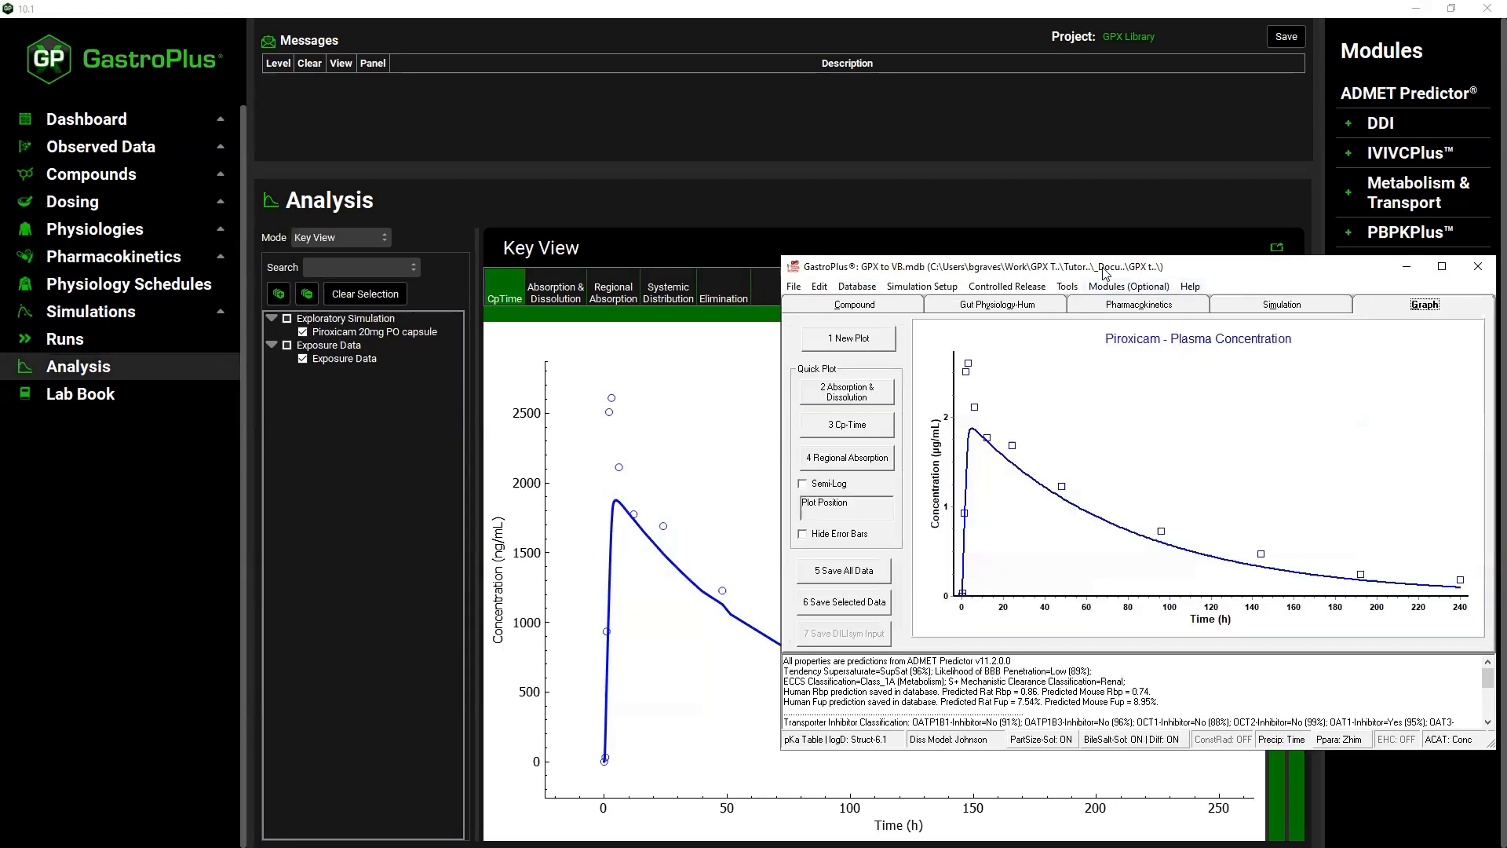
{"action": "left_click_drag", "start_coordinate": [1118, 268], "coordinate": [1119, 95]}
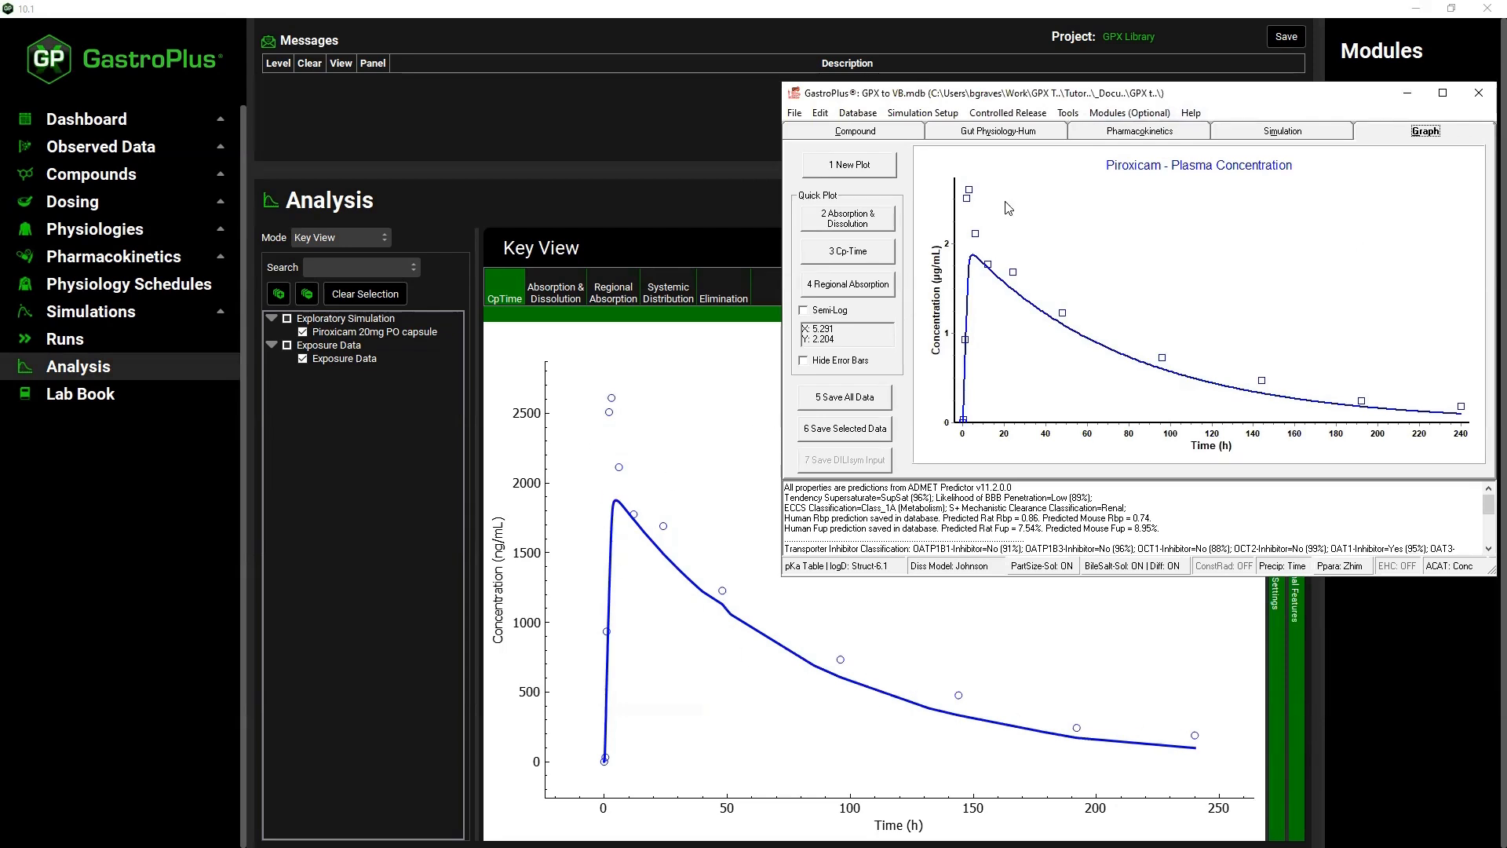
{"action": "left_click", "coordinate": [1236, 132]}
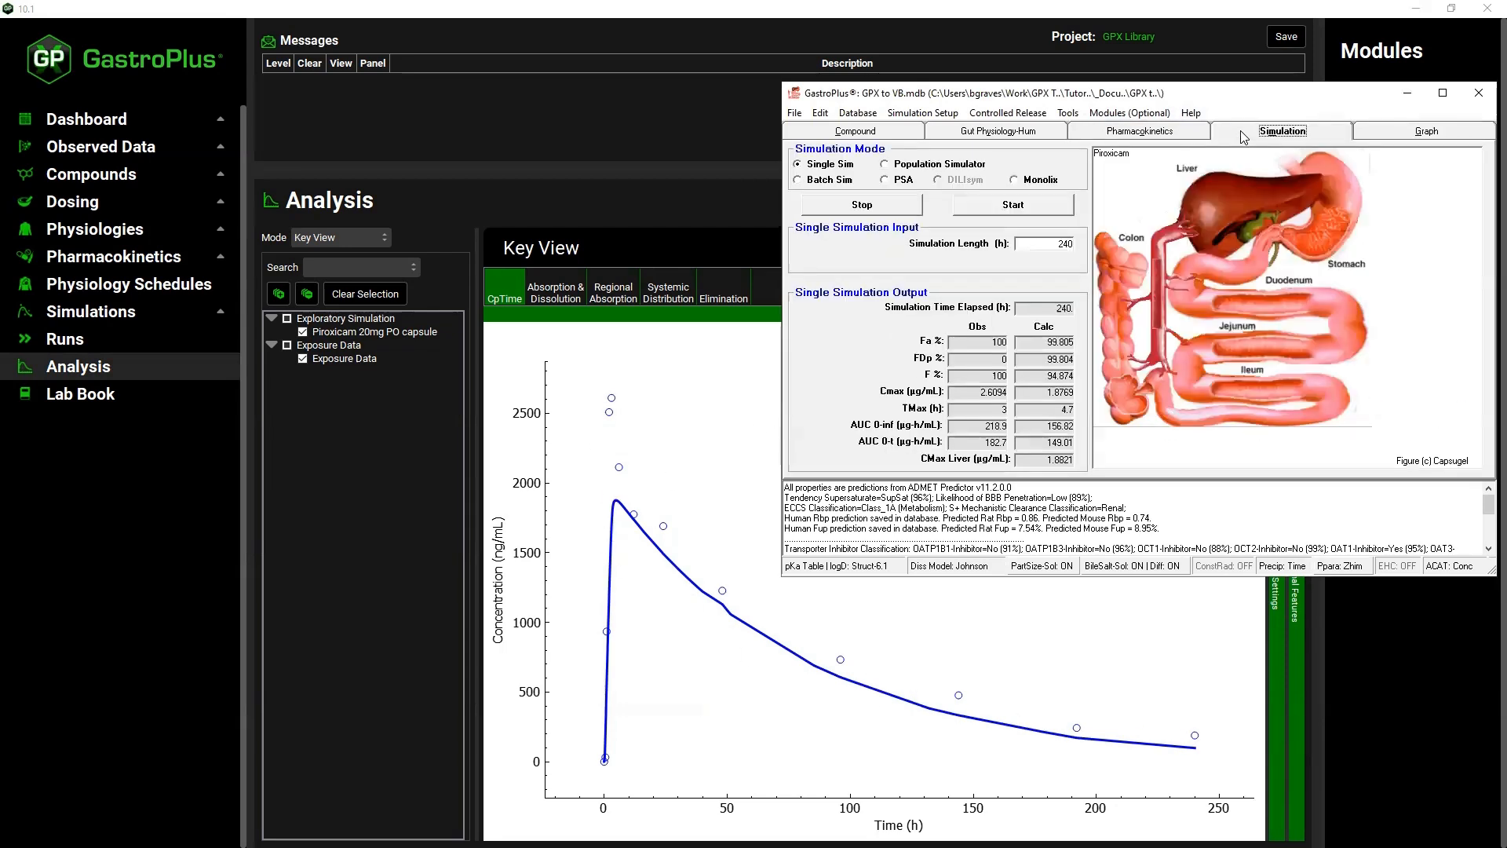
{"action": "left_click", "coordinate": [383, 239]}
{"action": "left_click", "coordinate": [330, 260]}
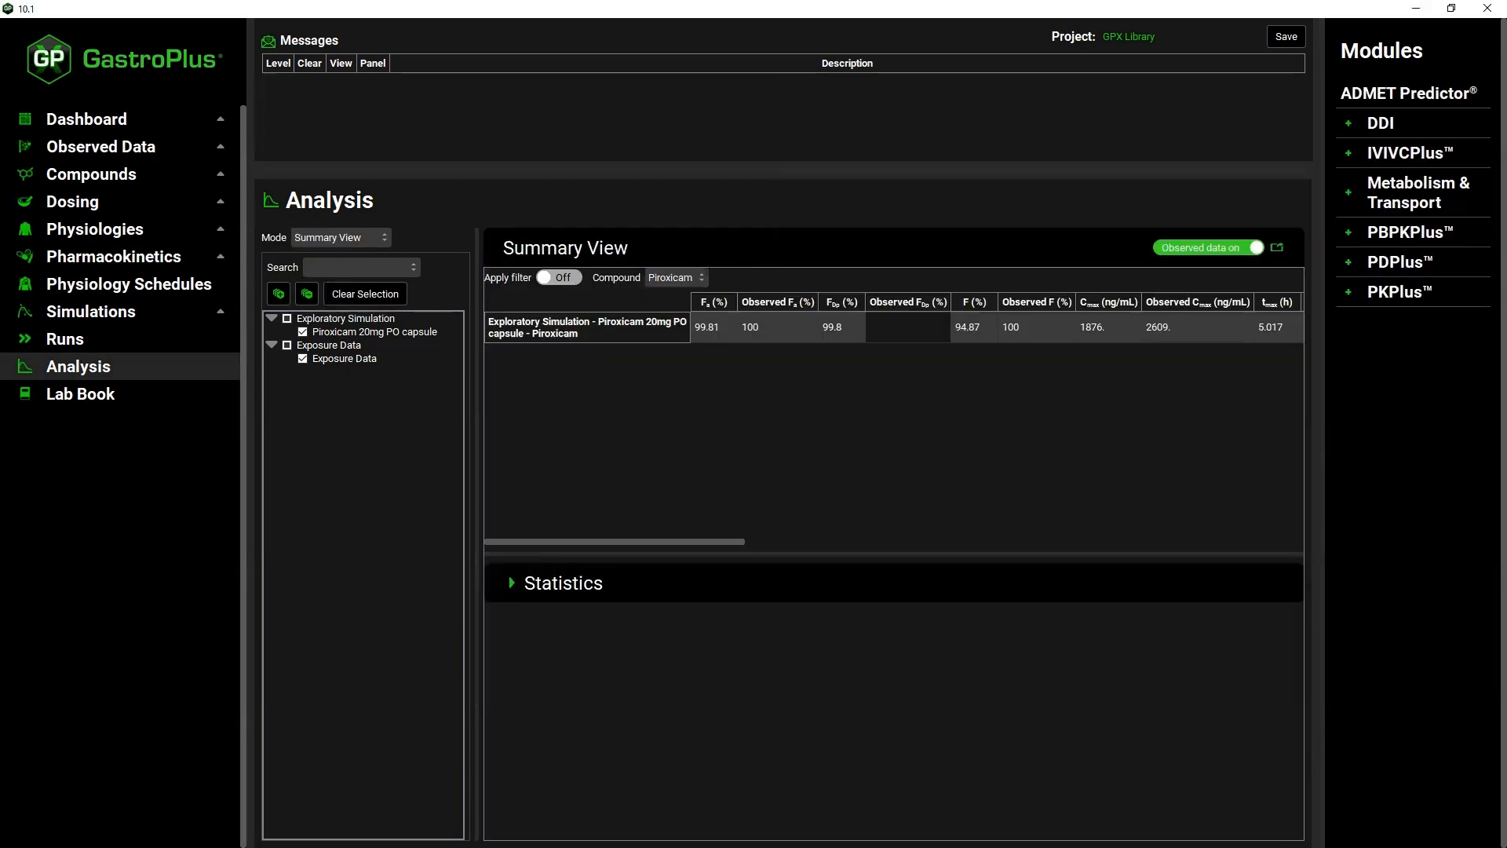
{"action": "key", "text": "alt+Tab"}
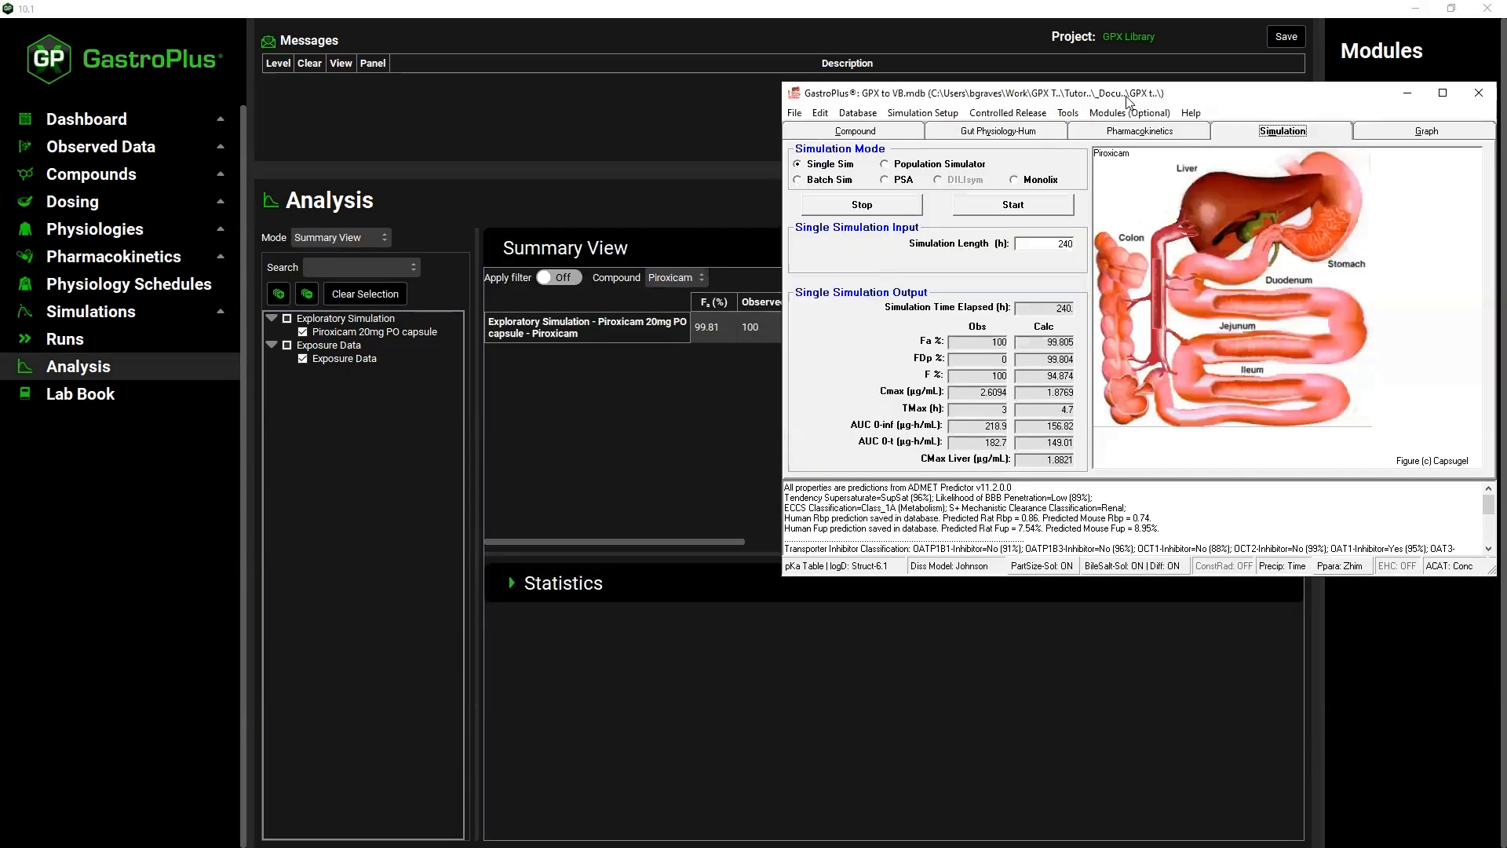
{"action": "left_click_drag", "start_coordinate": [1106, 91], "coordinate": [745, 358]}
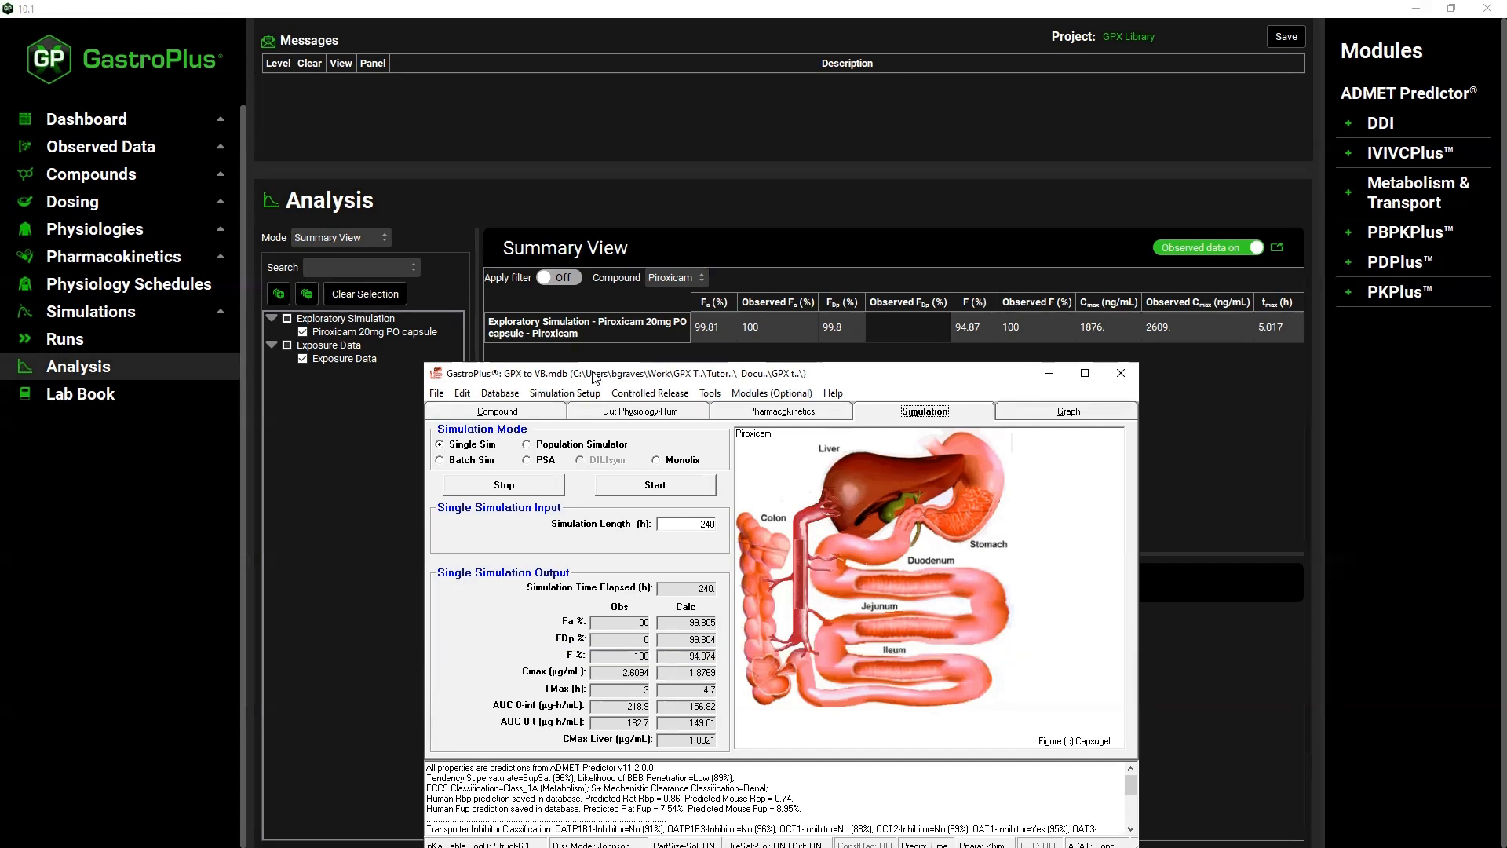
Select the Carbamazepine record in GastroPlus 9.9 and open the Carbamazepine 200mg PO tablet simulation in GPX
{"action": "left_click", "coordinate": [495, 413]}
{"action": "left_click", "coordinate": [652, 445]}
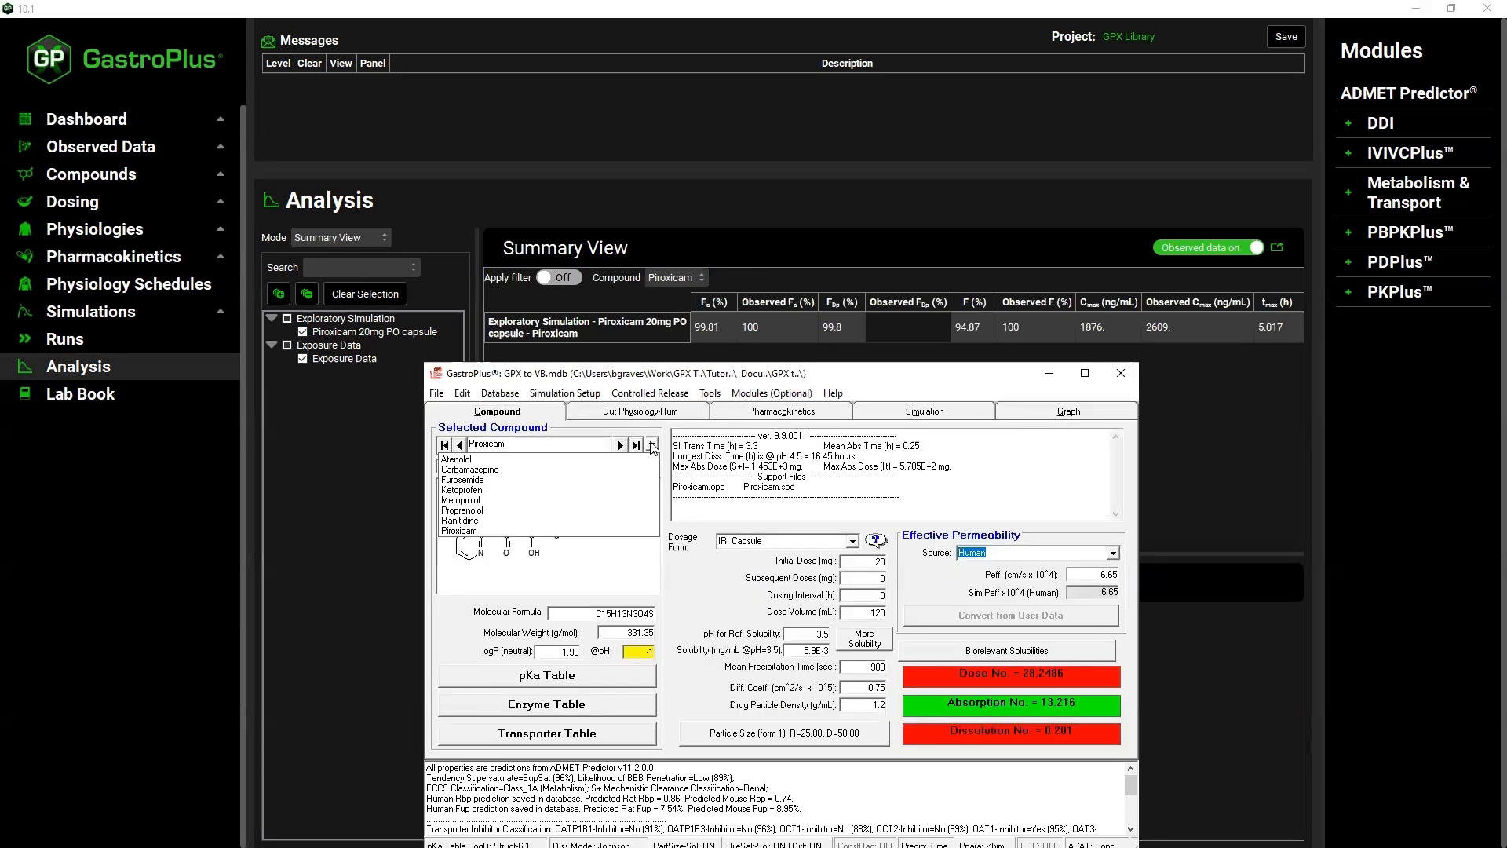
{"action": "left_click", "coordinate": [594, 469]}
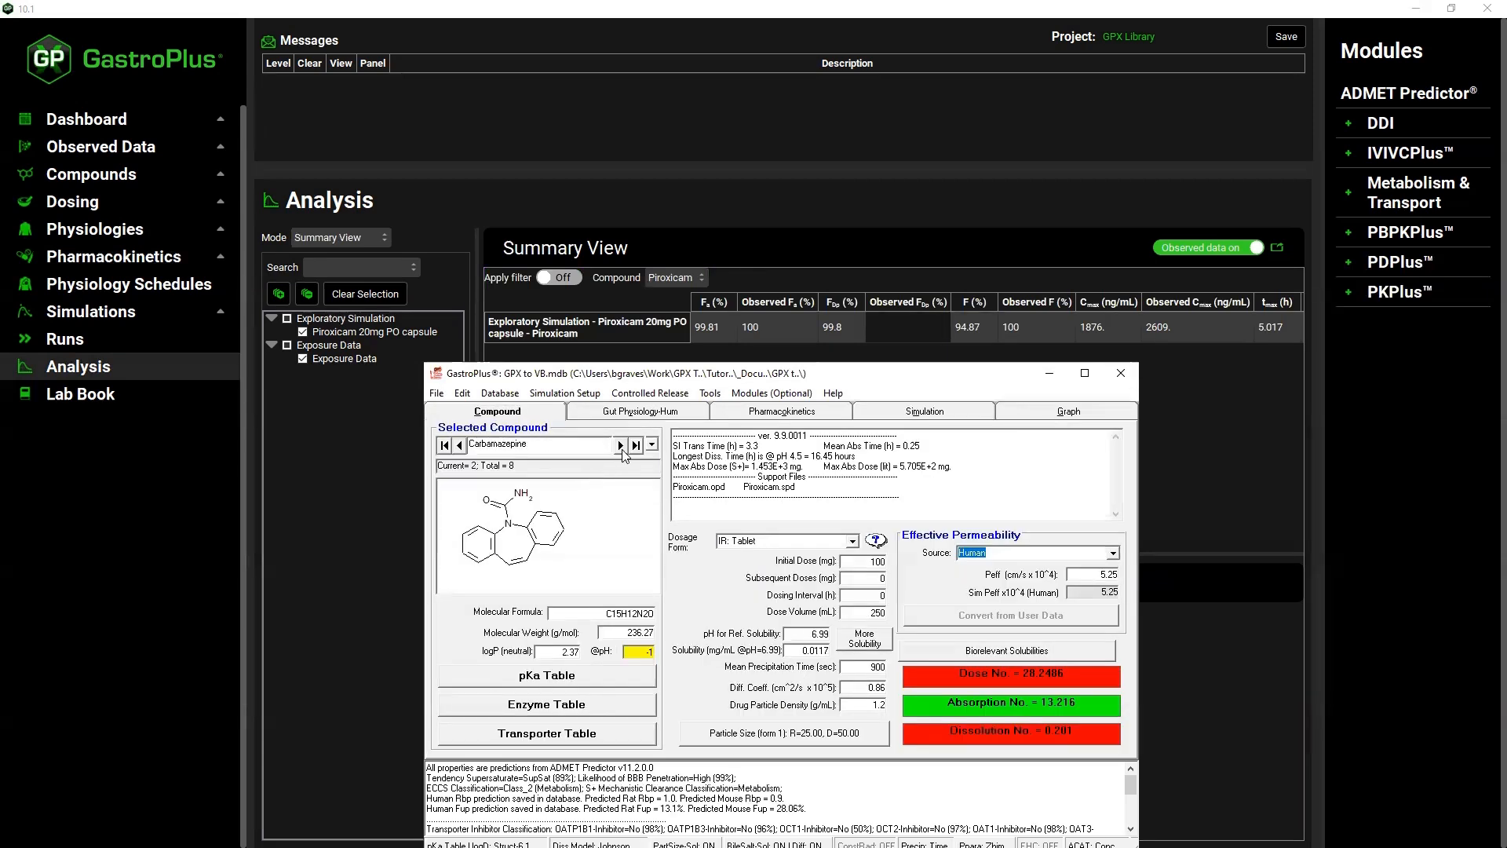
{"action": "left_click", "coordinate": [106, 314]}
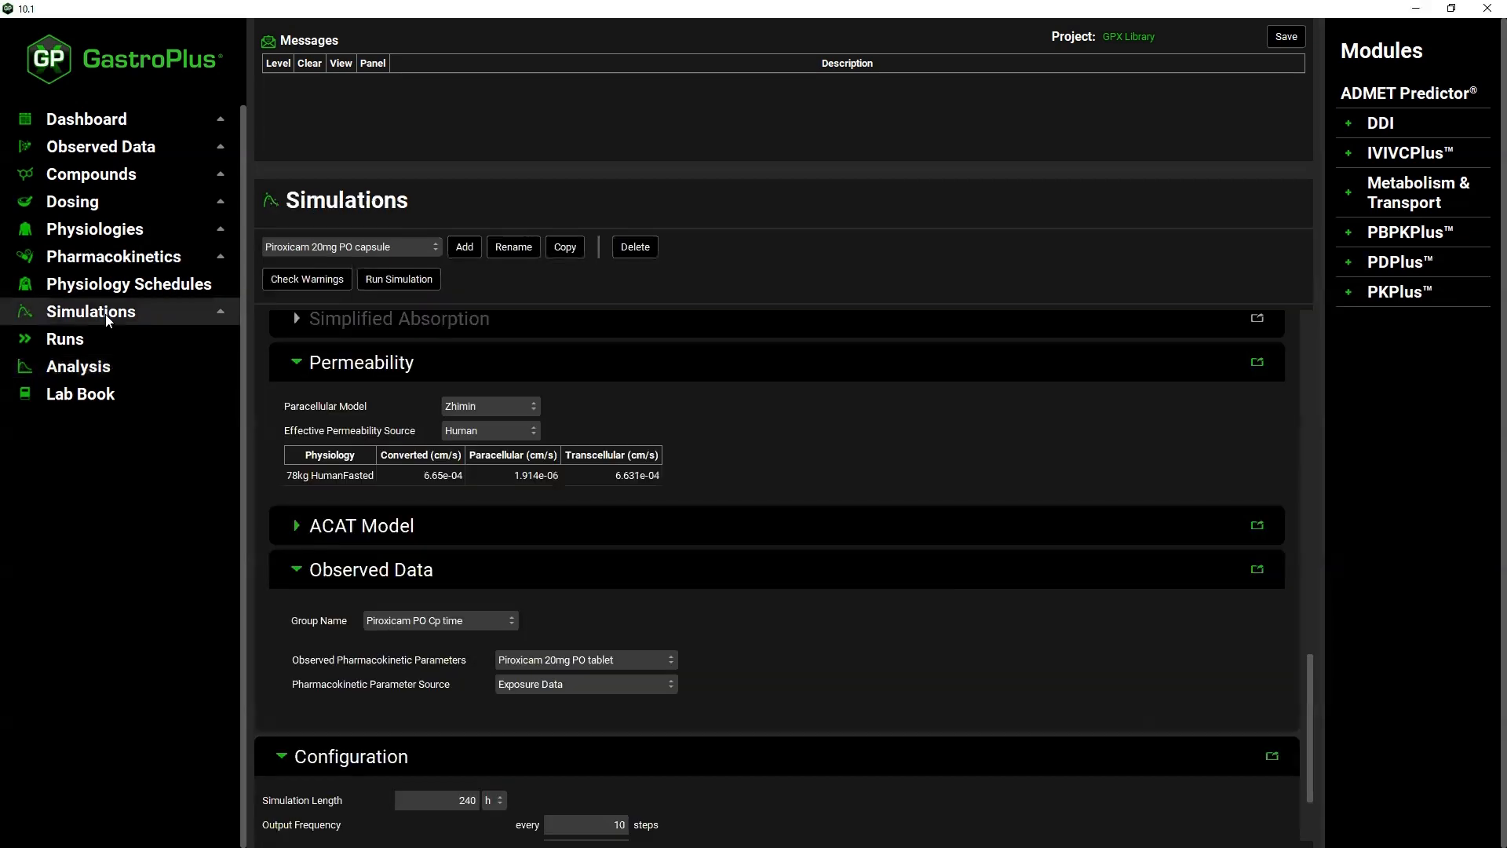
{"action": "left_click", "coordinate": [286, 252]}
{"action": "left_click", "coordinate": [314, 297]}
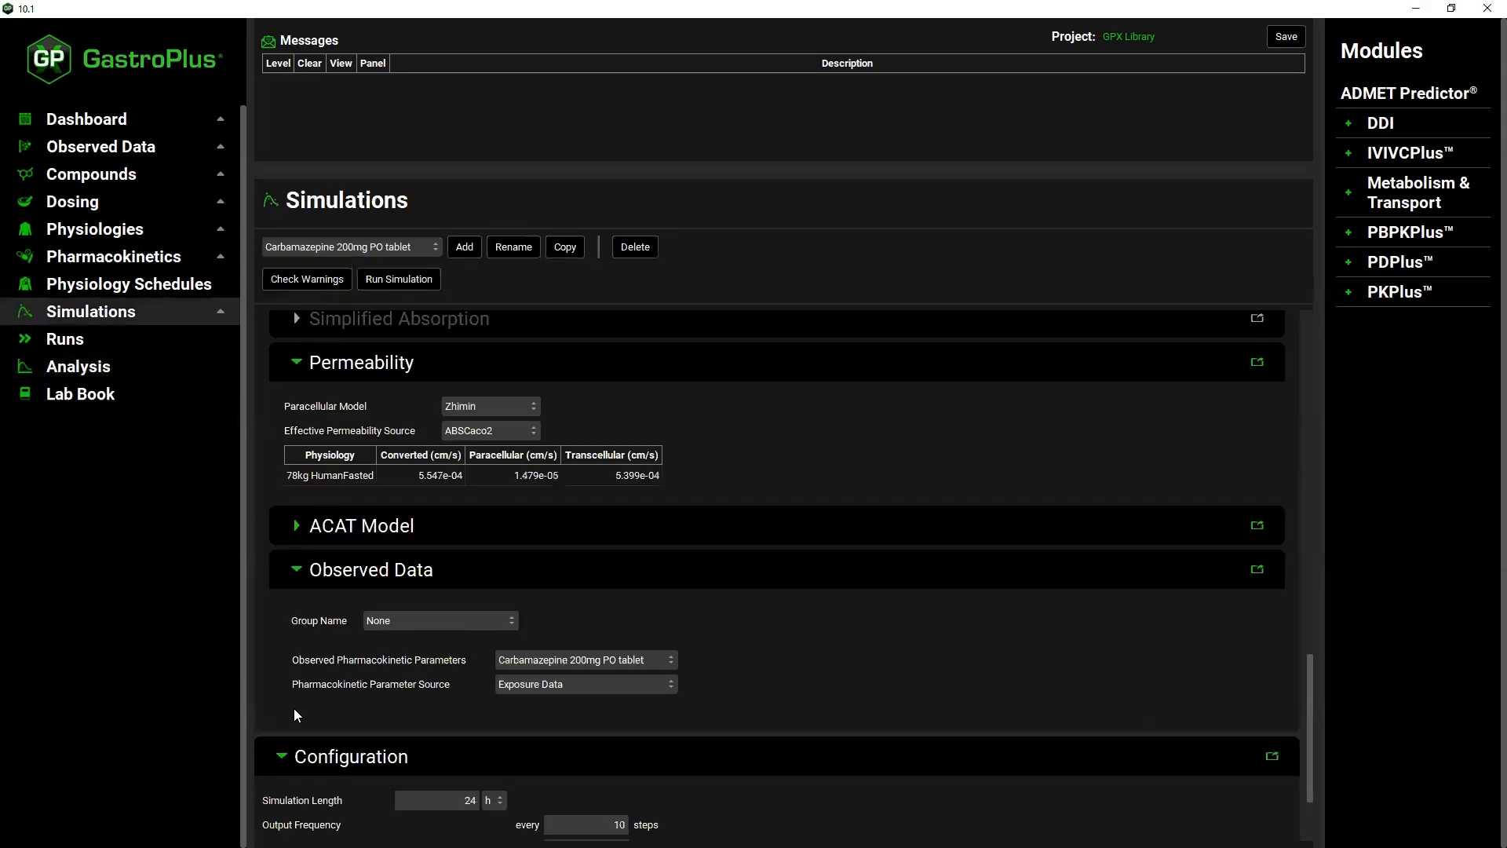
{"action": "scroll", "coordinate": [463, 599], "scroll_direction": "up", "scroll_amount": 13}
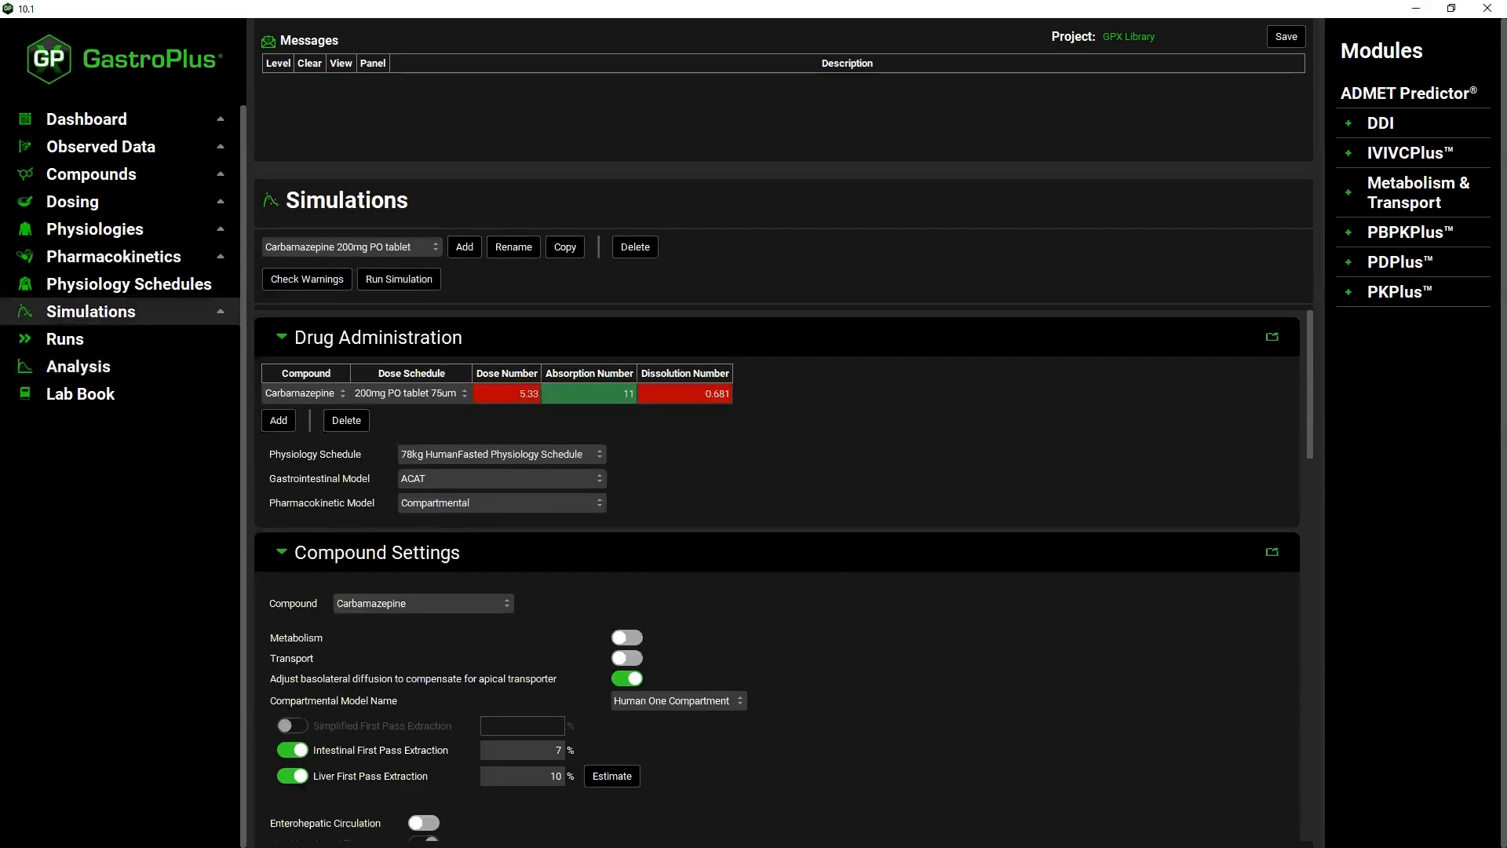
Switch to GastroPlus 9.9 and set the initial dose of Carbamazepine to 200 mg
{"action": "key", "text": "alt+Tab"}
{"action": "left_click_drag", "start_coordinate": [684, 362], "coordinate": [1156, 194]}
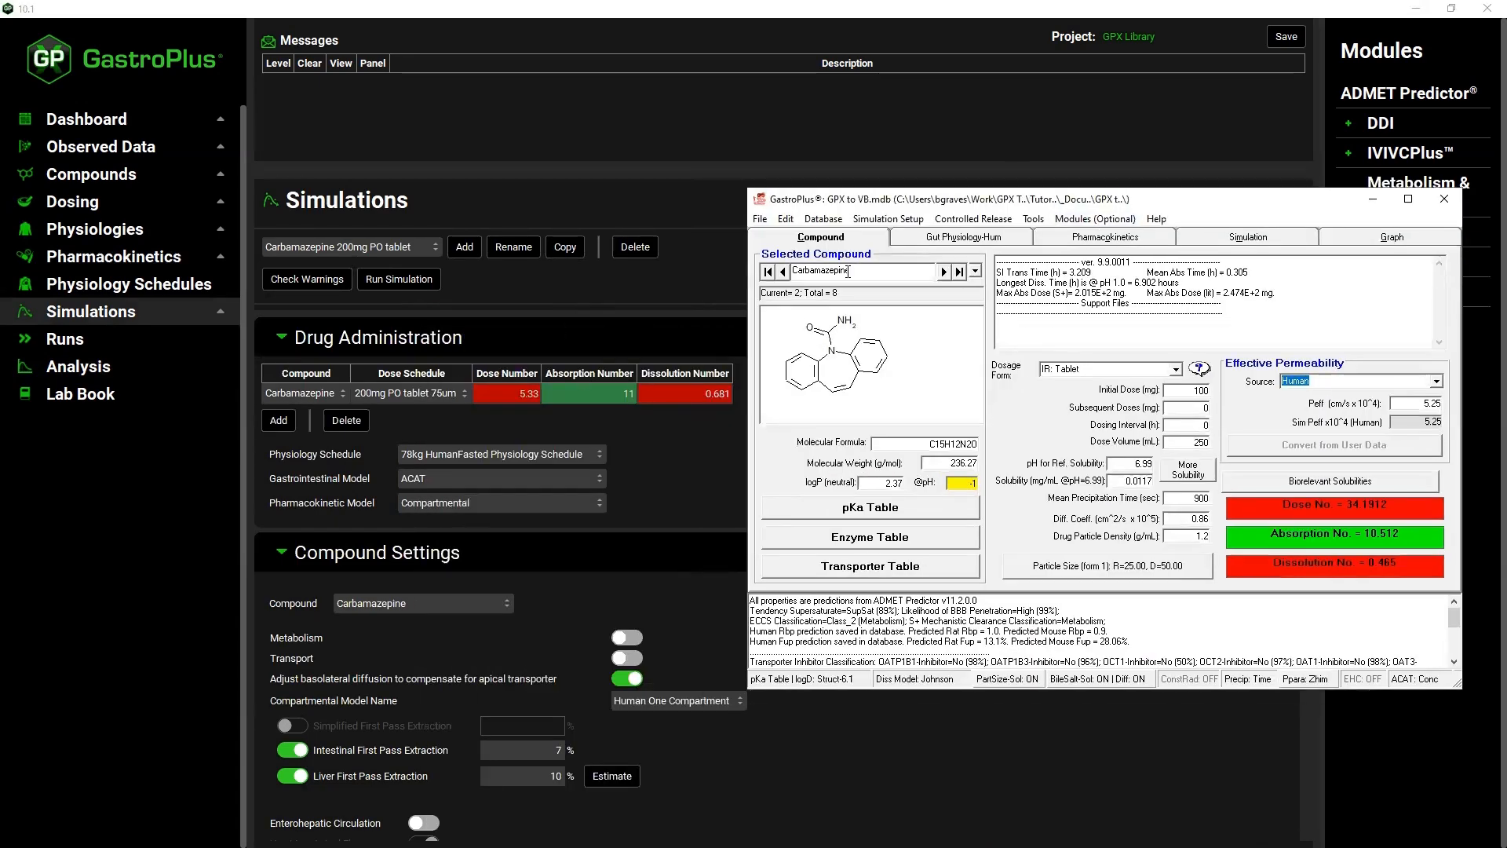
{"action": "left_click", "coordinate": [1180, 387]}
{"action": "type", "text": "200"}
Set the 9.9 Carbamazepine body weight to 78 kg and the fixed first pass extraction to 7% intestinal and 10% liver
{"action": "left_click", "coordinate": [1118, 238]}
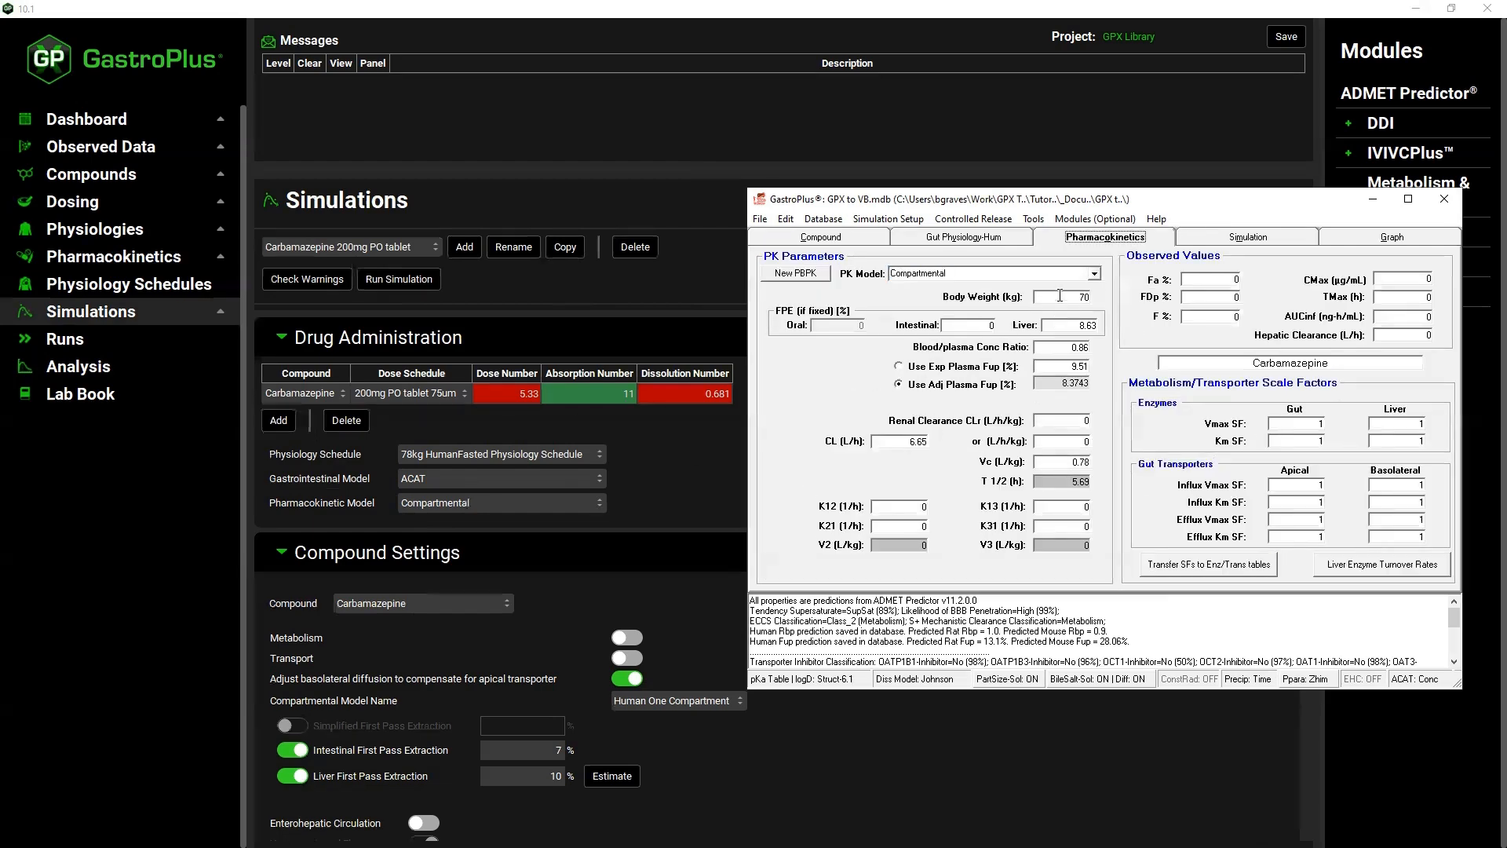
{"action": "double_click", "coordinate": [1060, 296]}
{"action": "type", "text": "78"}
{"action": "key", "text": "Return"}
{"action": "scroll", "coordinate": [348, 459], "scroll_direction": "down", "scroll_amount": 3}
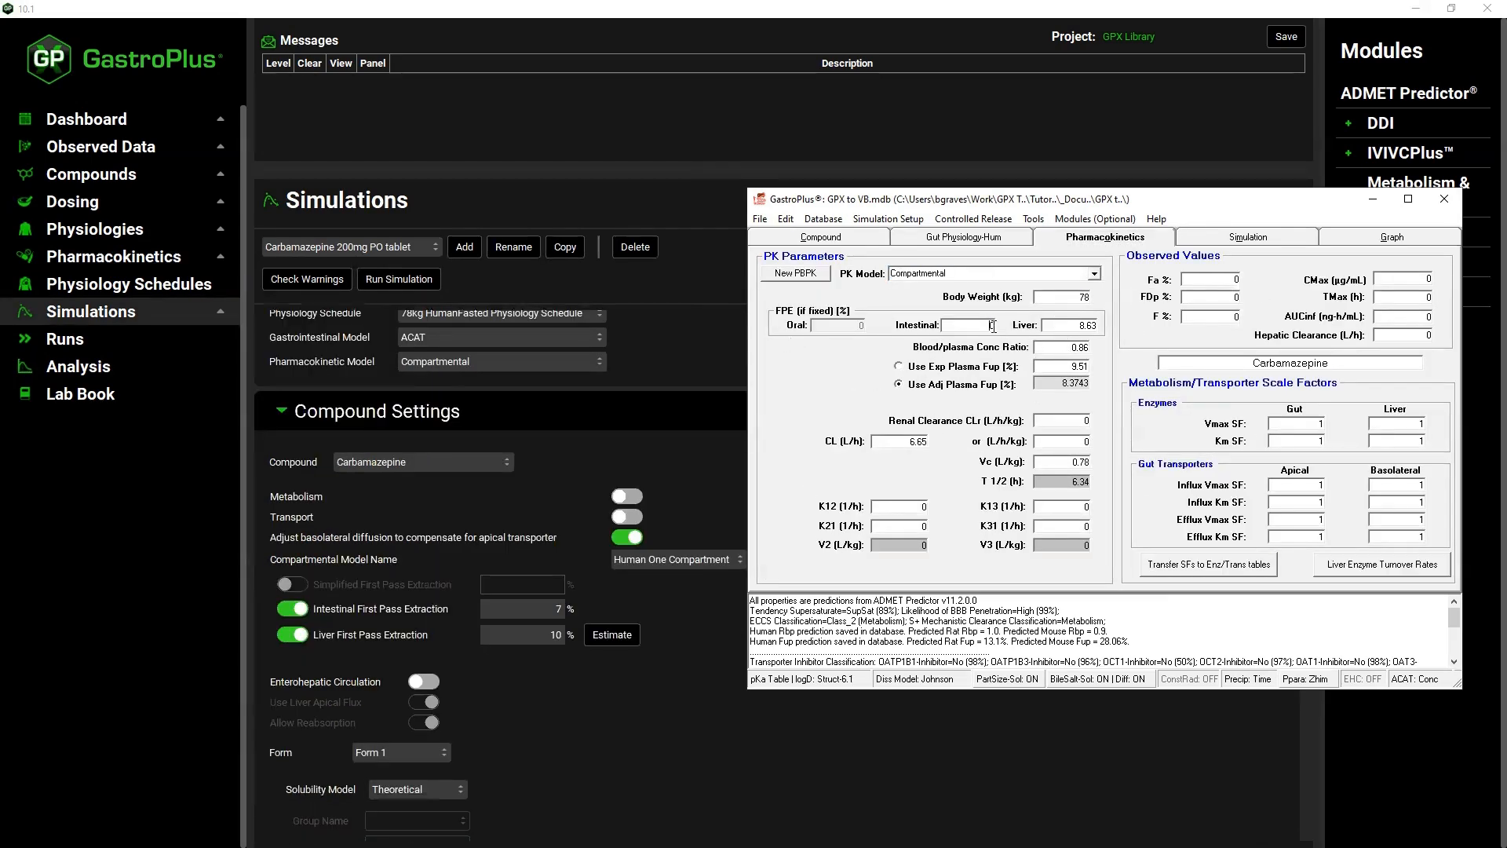
{"action": "type", "text": "7"}
{"action": "double_click", "coordinate": [1103, 324]}
{"action": "type", "text": "10"}
Check the GPX nanoparticle and bile salt settings, and set the solubilization ratio to 0 in the 9.9 Carbamazepine dissolution model
{"action": "scroll", "coordinate": [491, 700], "scroll_direction": "down", "scroll_amount": 3}
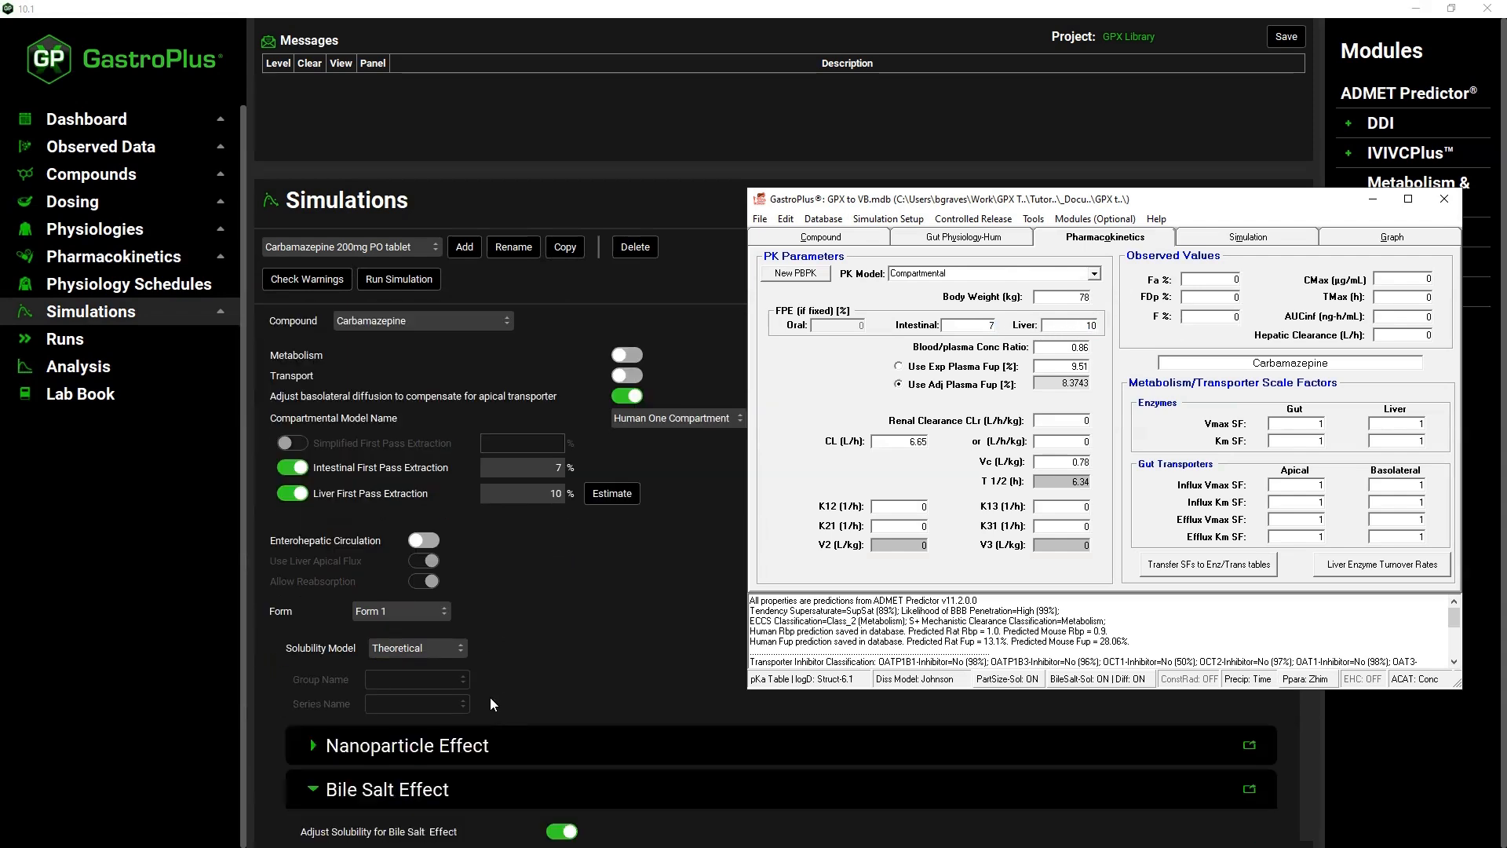
{"action": "scroll", "coordinate": [489, 697], "scroll_direction": "down", "scroll_amount": 2}
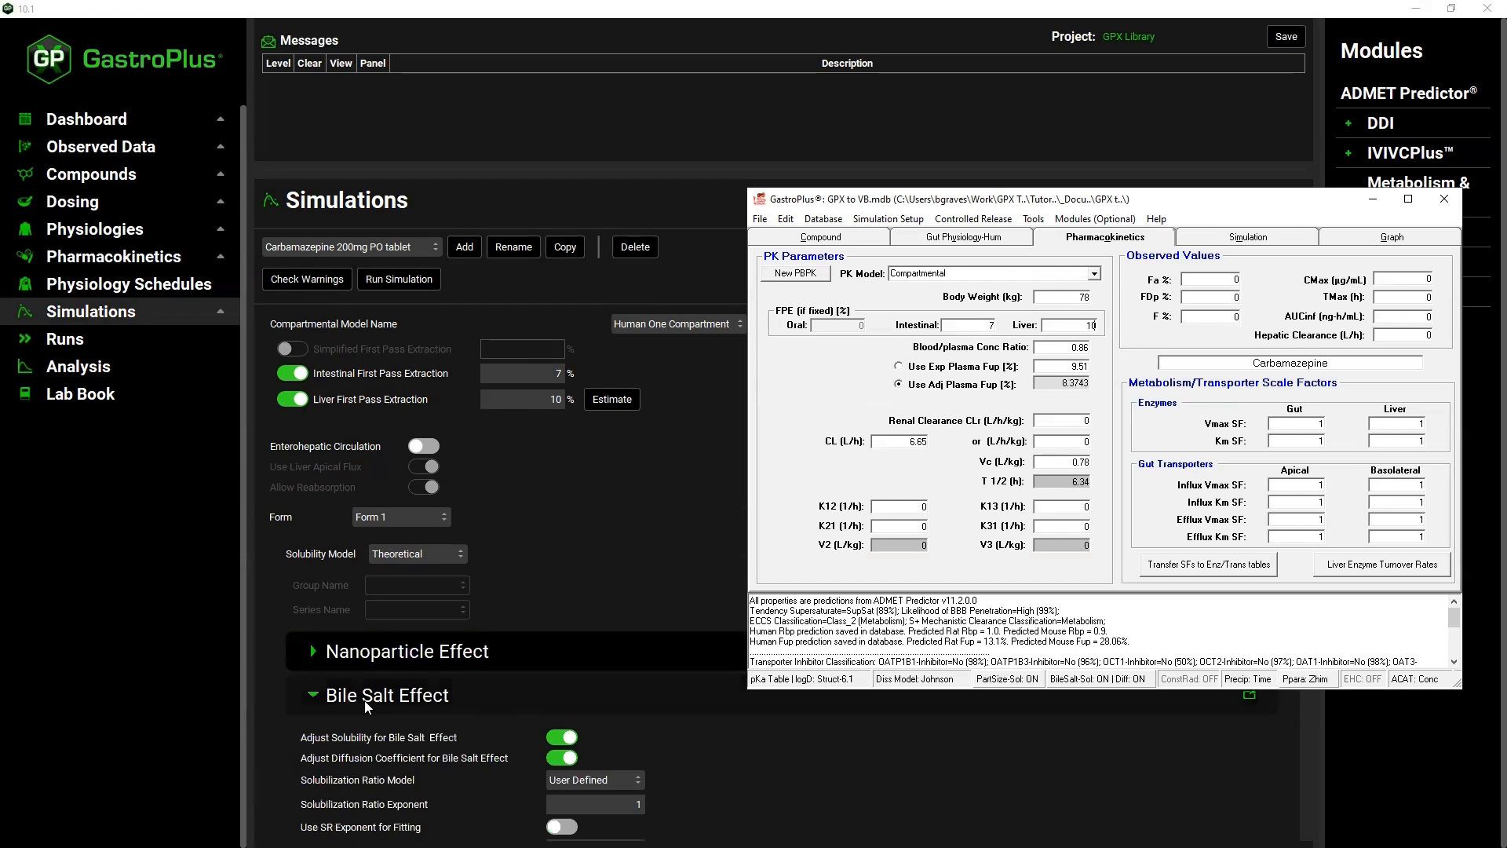
{"action": "left_click", "coordinate": [312, 653]}
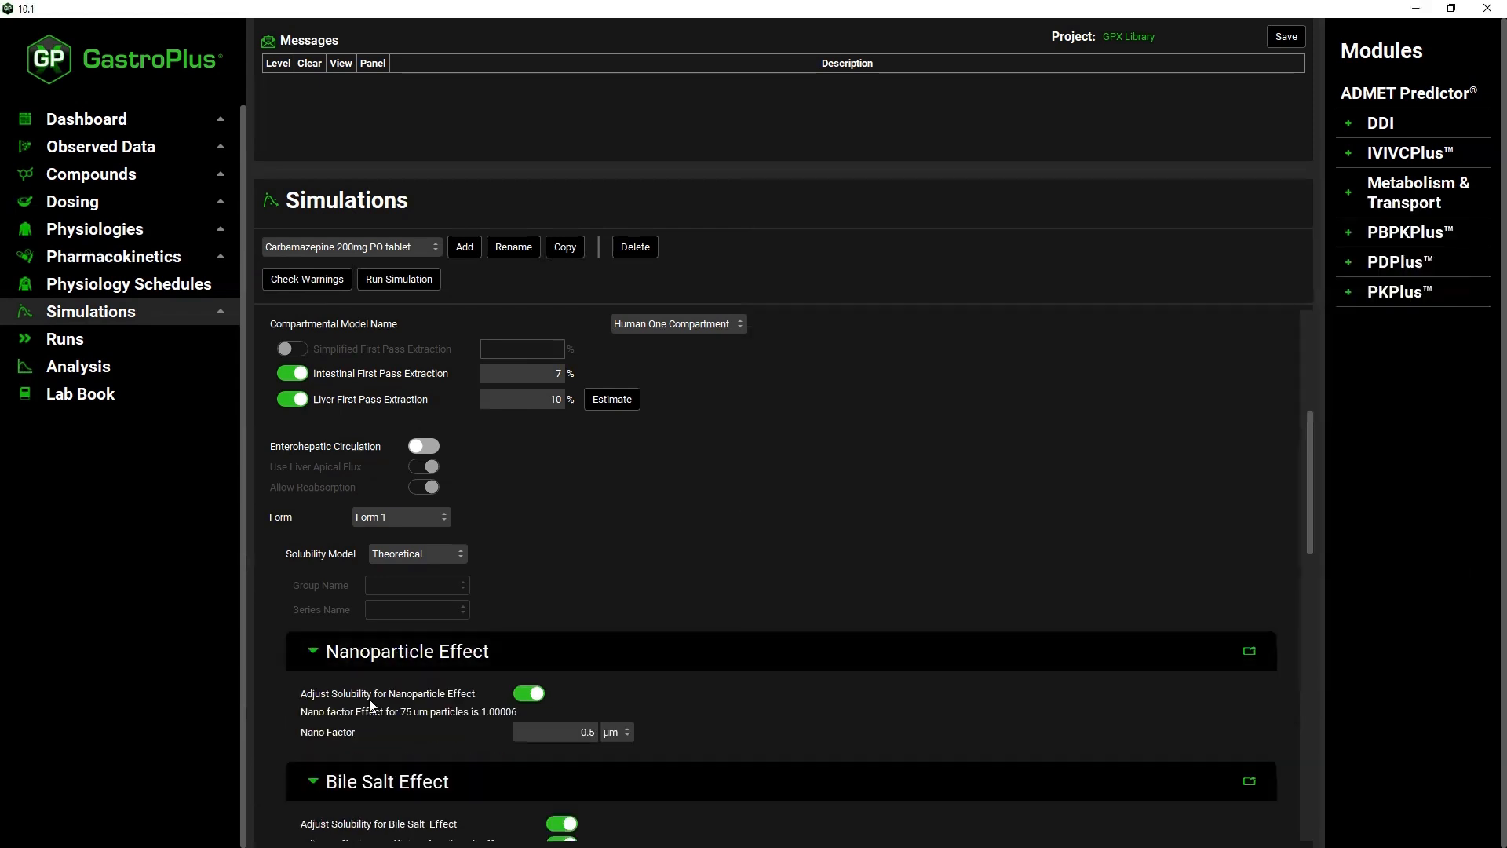
{"action": "left_click", "coordinate": [316, 656]}
{"action": "scroll", "coordinate": [315, 656], "scroll_direction": "down", "scroll_amount": 4}
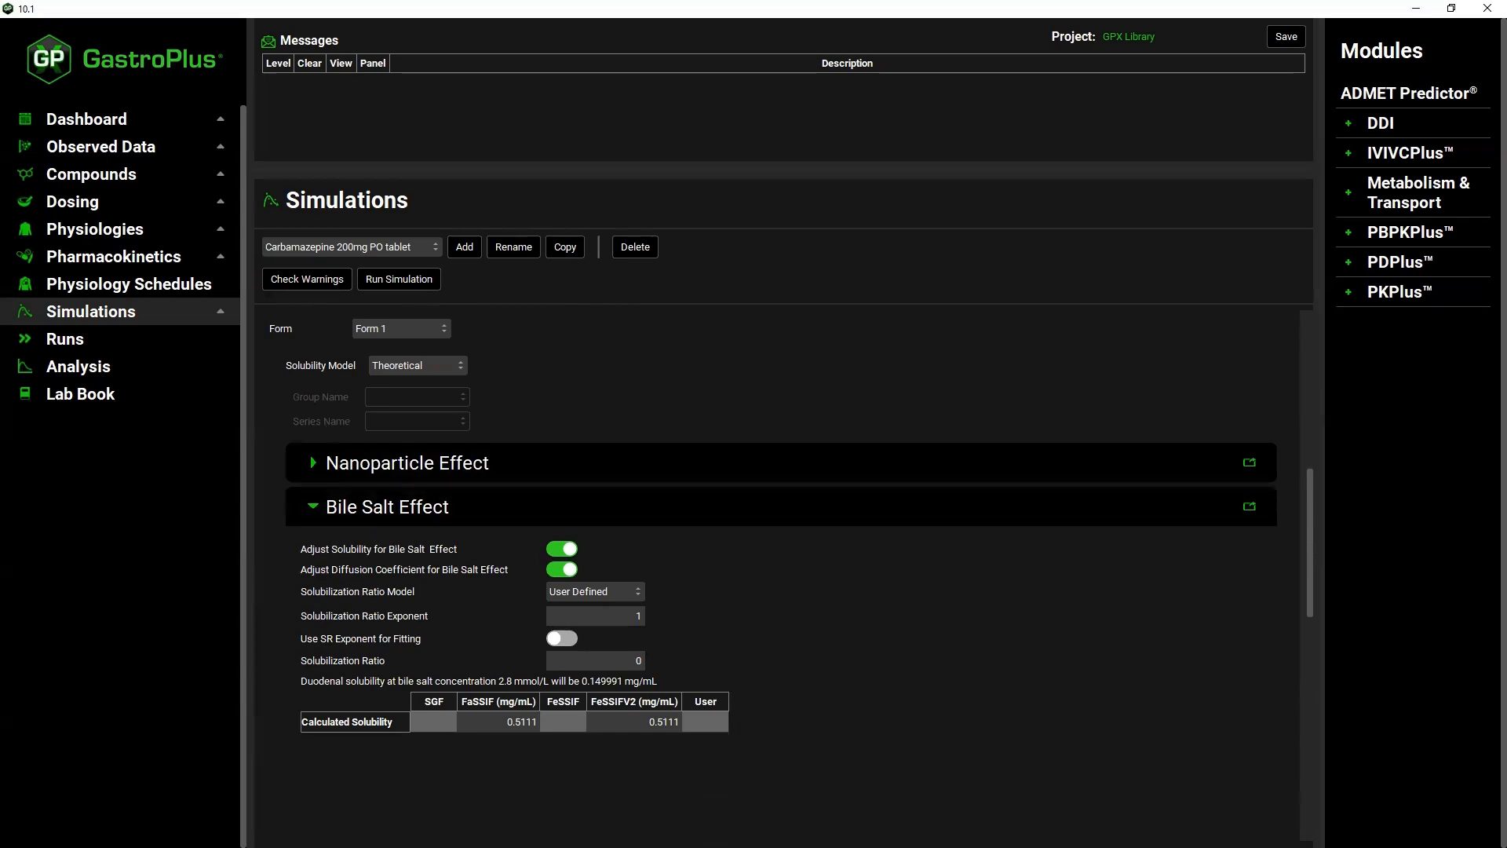
{"action": "key", "text": "alt+Tab"}
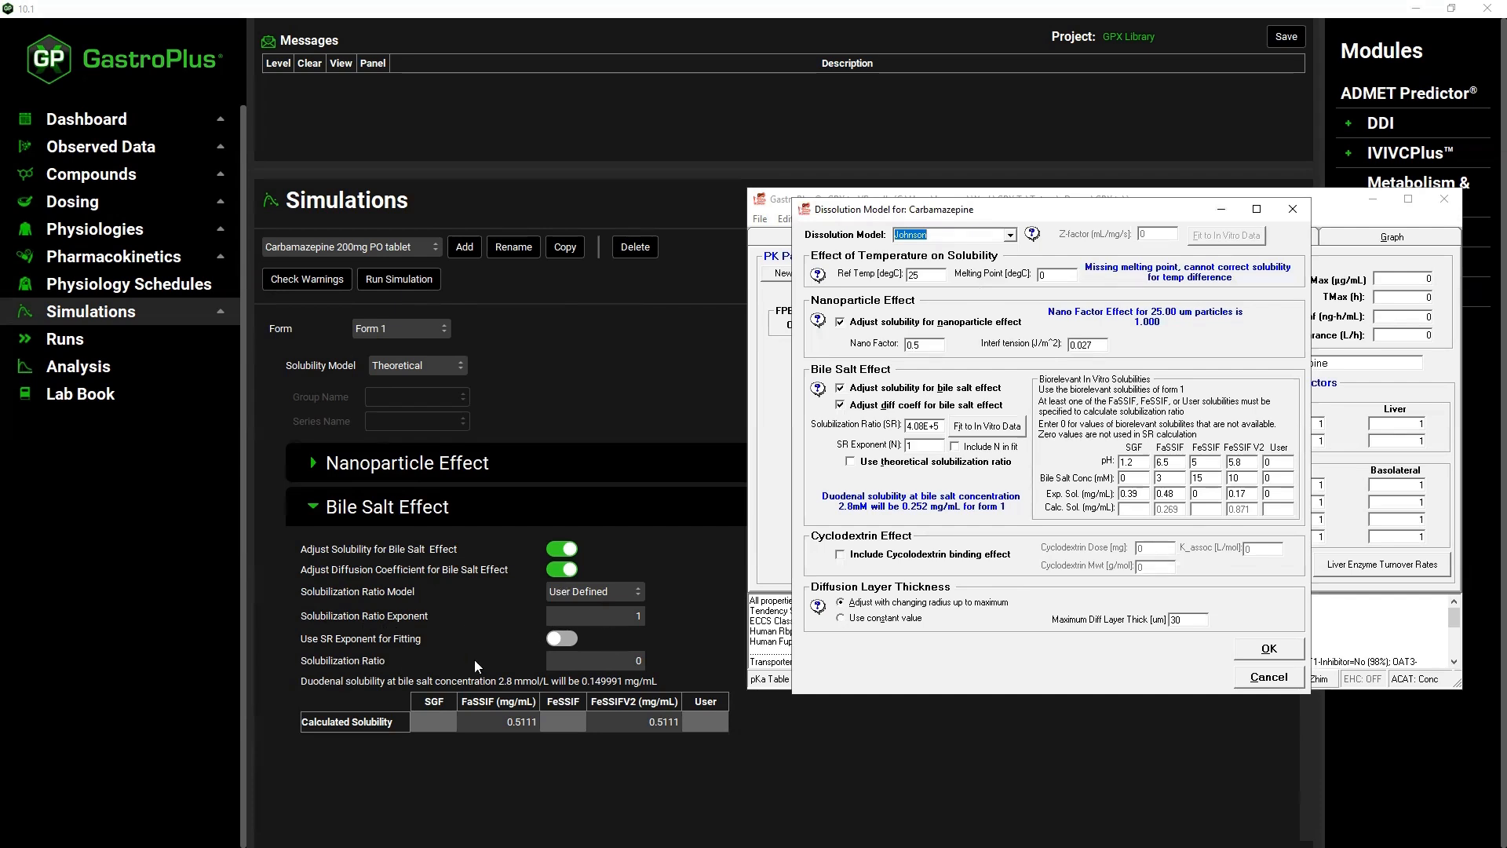
{"action": "left_click", "coordinate": [937, 425]}
{"action": "type", "text": "0"}
{"action": "left_click", "coordinate": [1292, 653]}
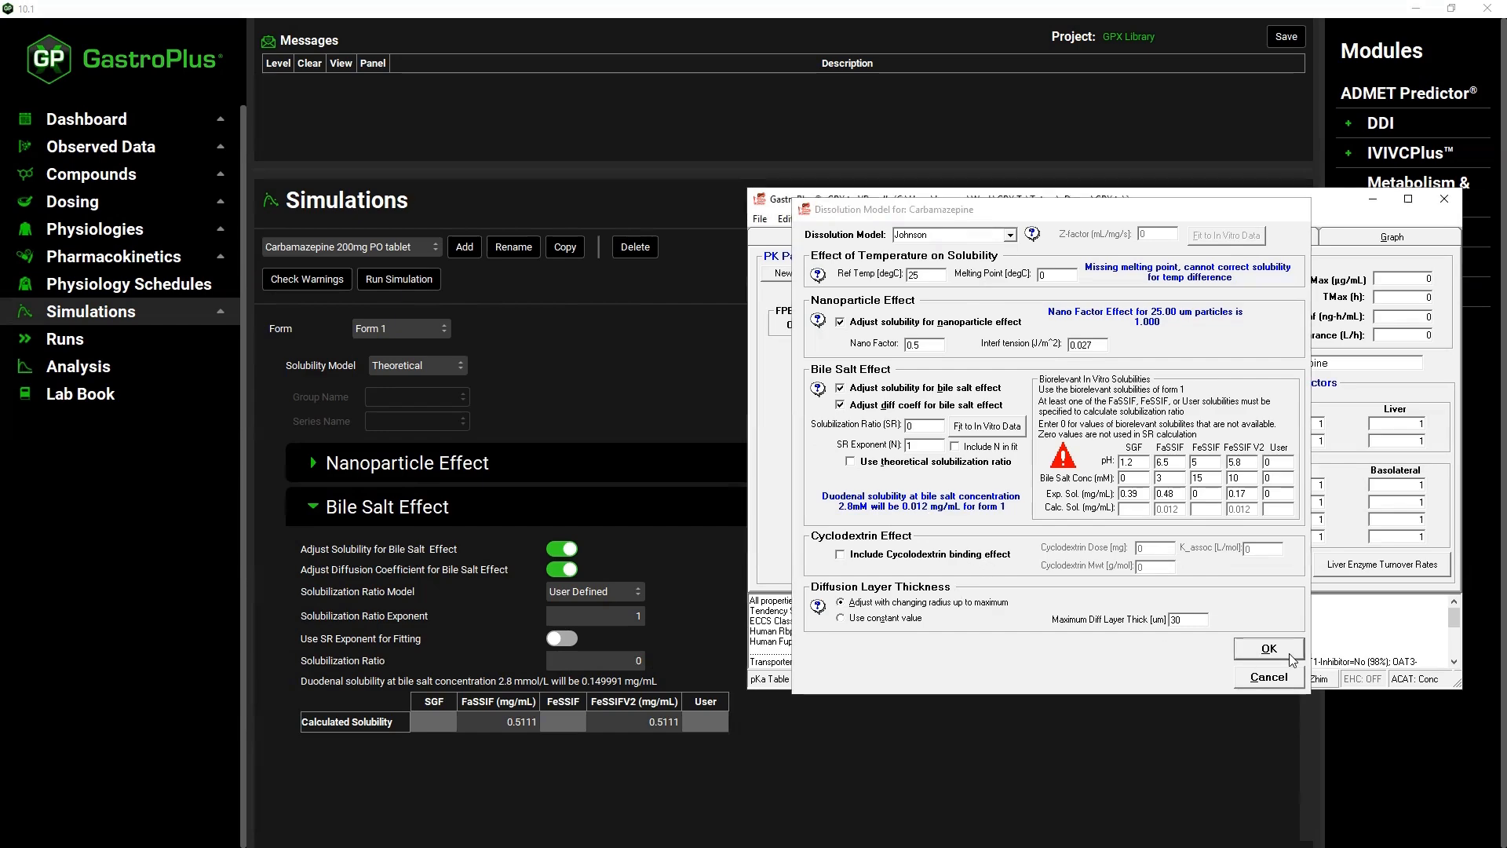
Review the GPX dissolution, precipitation and permeability models, and set the 9.9 Carbamazepine effective permeability source to ABSCa
{"action": "scroll", "coordinate": [322, 604], "scroll_direction": "down", "scroll_amount": 3}
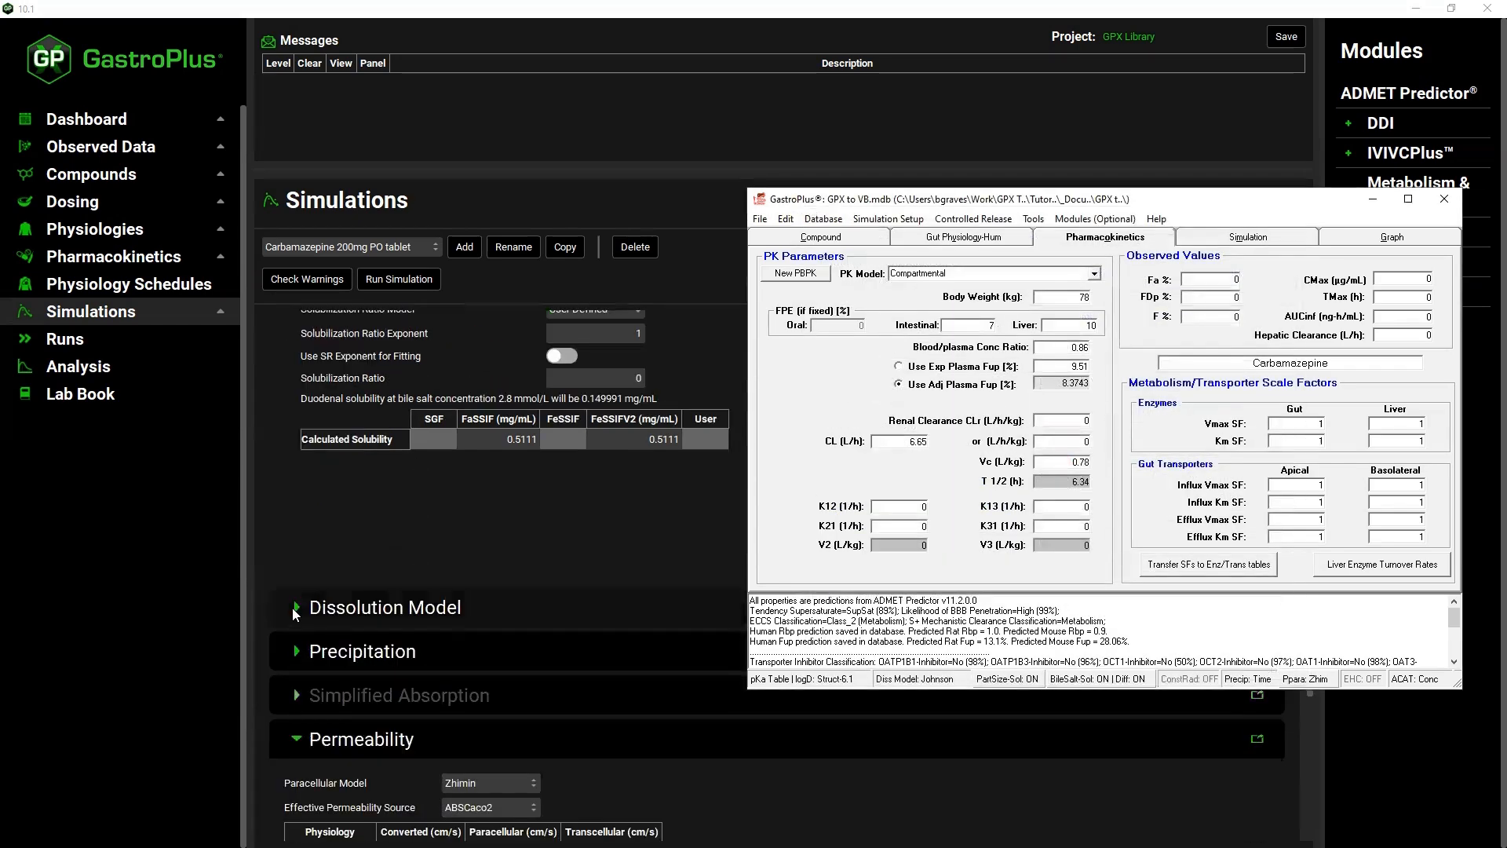
{"action": "left_click", "coordinate": [293, 608]}
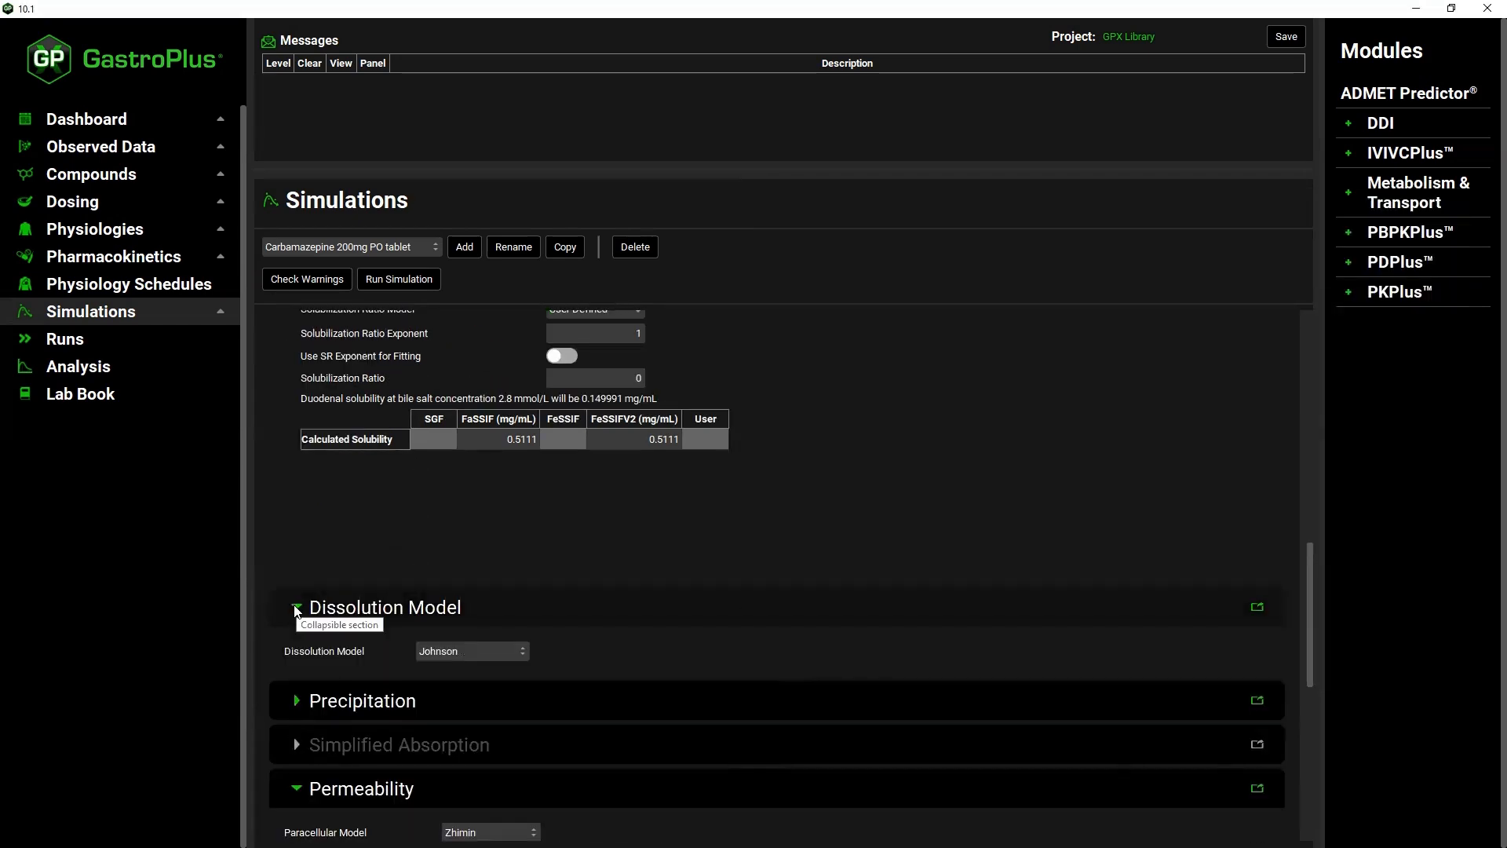
{"action": "left_click", "coordinate": [296, 608]}
{"action": "left_click", "coordinate": [298, 651]}
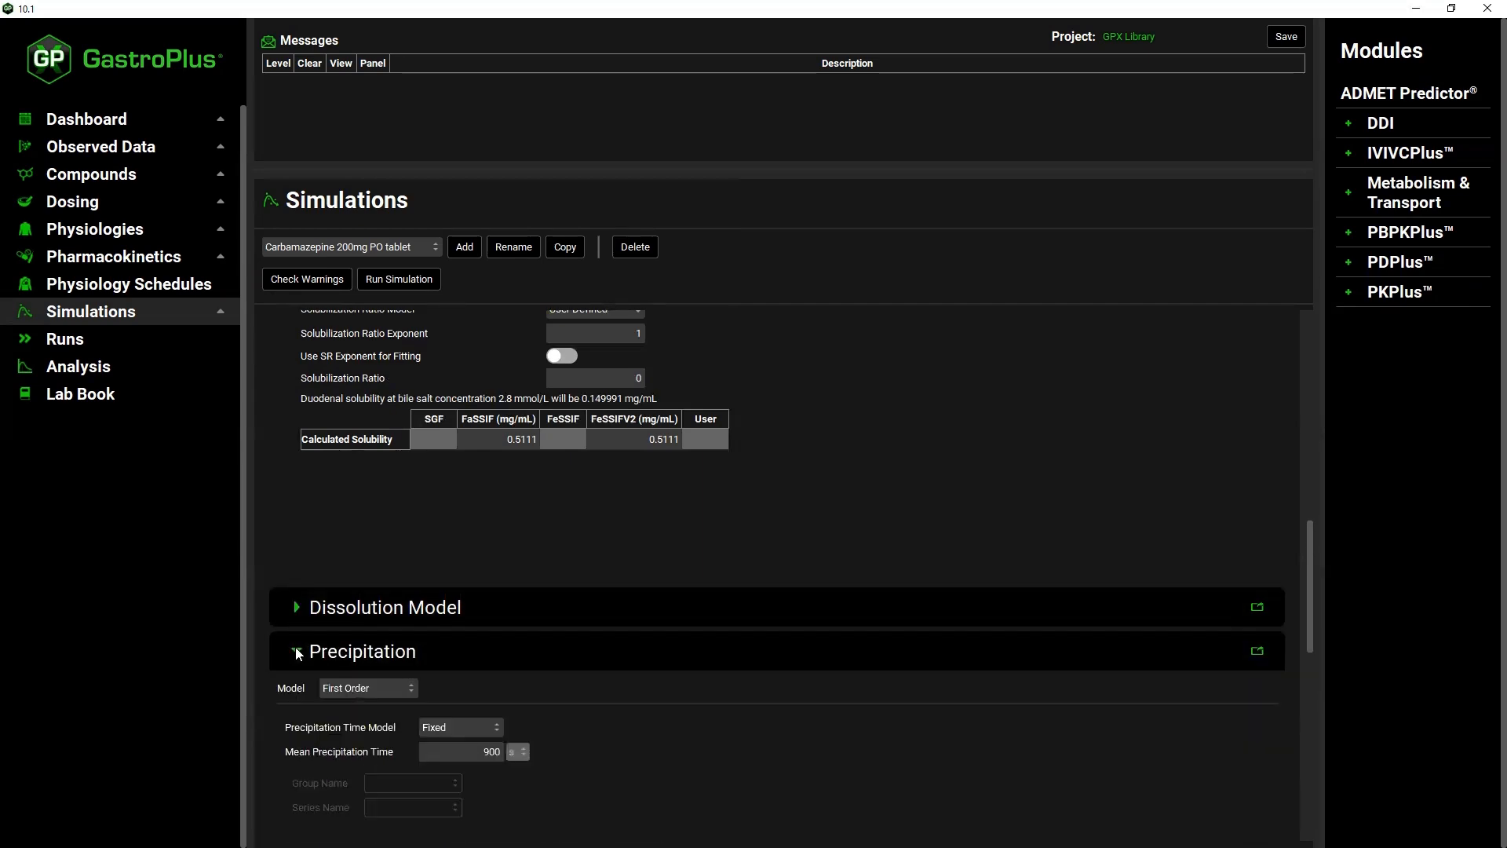
{"action": "scroll", "coordinate": [300, 650], "scroll_direction": "down", "scroll_amount": 4}
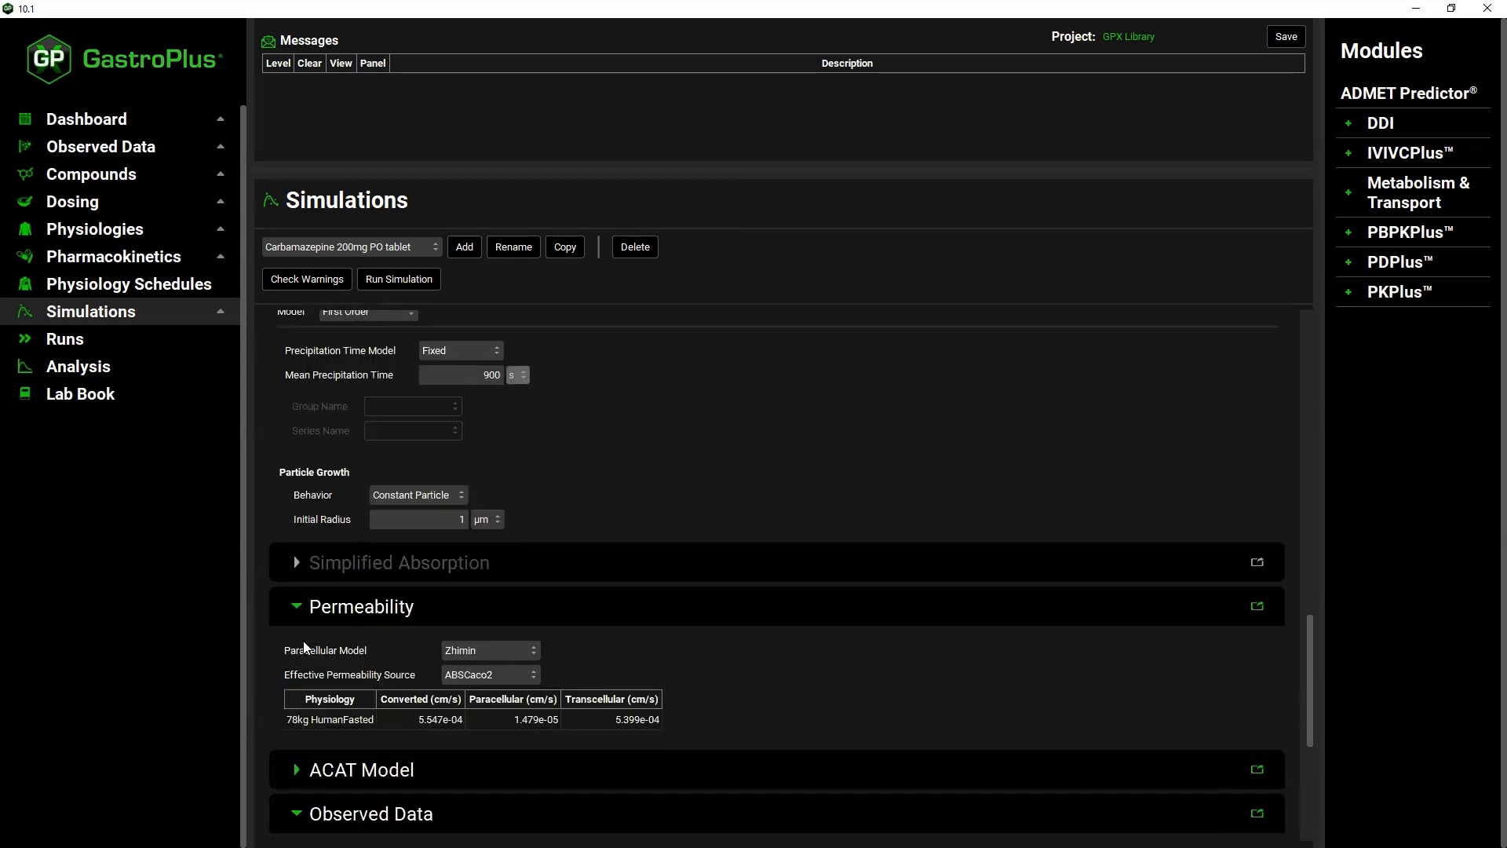
{"action": "scroll", "coordinate": [303, 640], "scroll_direction": "down", "scroll_amount": 3}
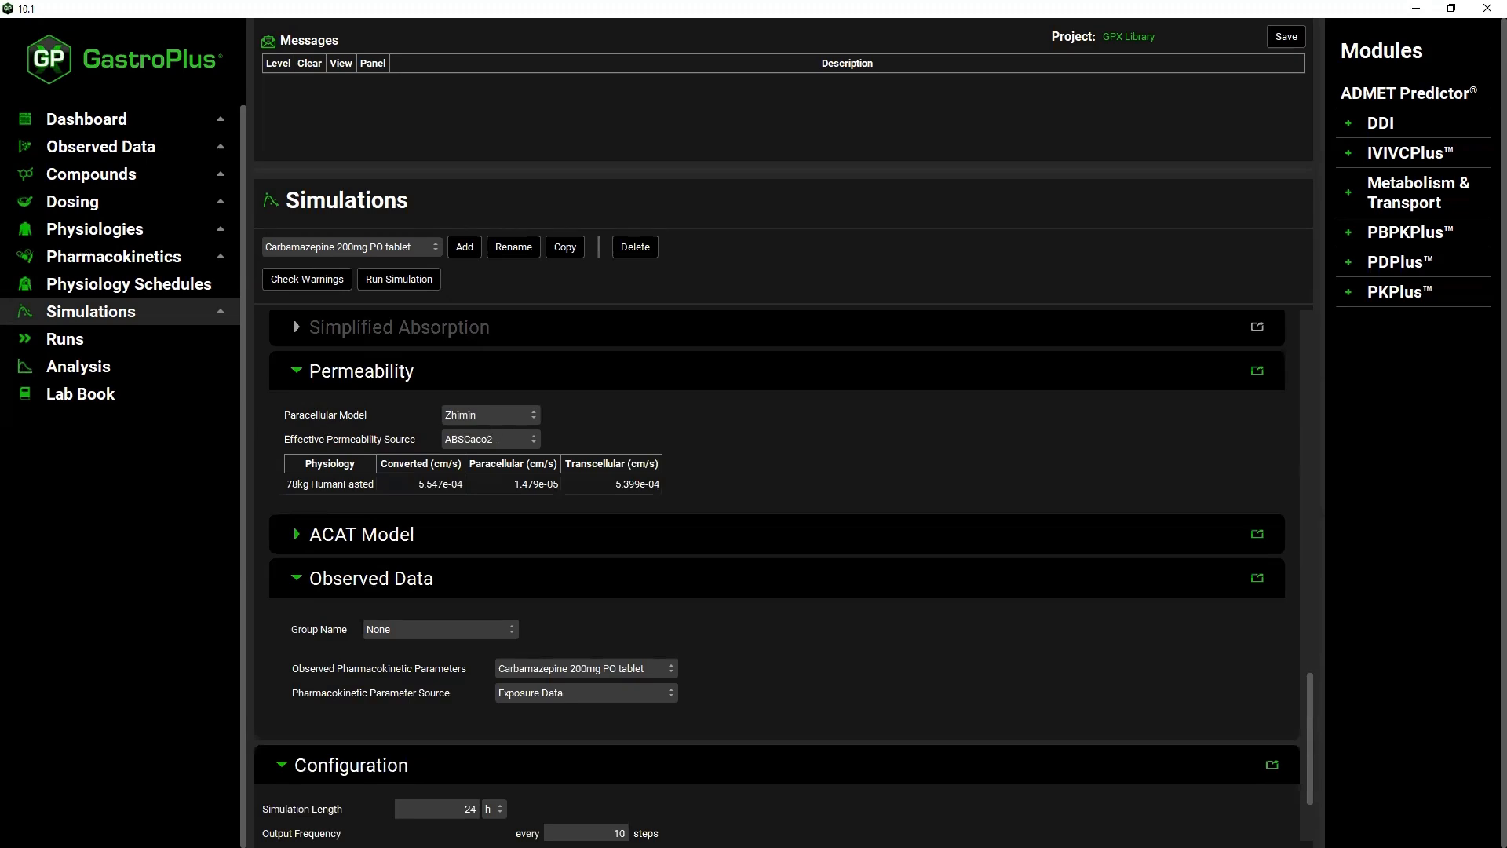
{"action": "key", "text": "alt+Tab"}
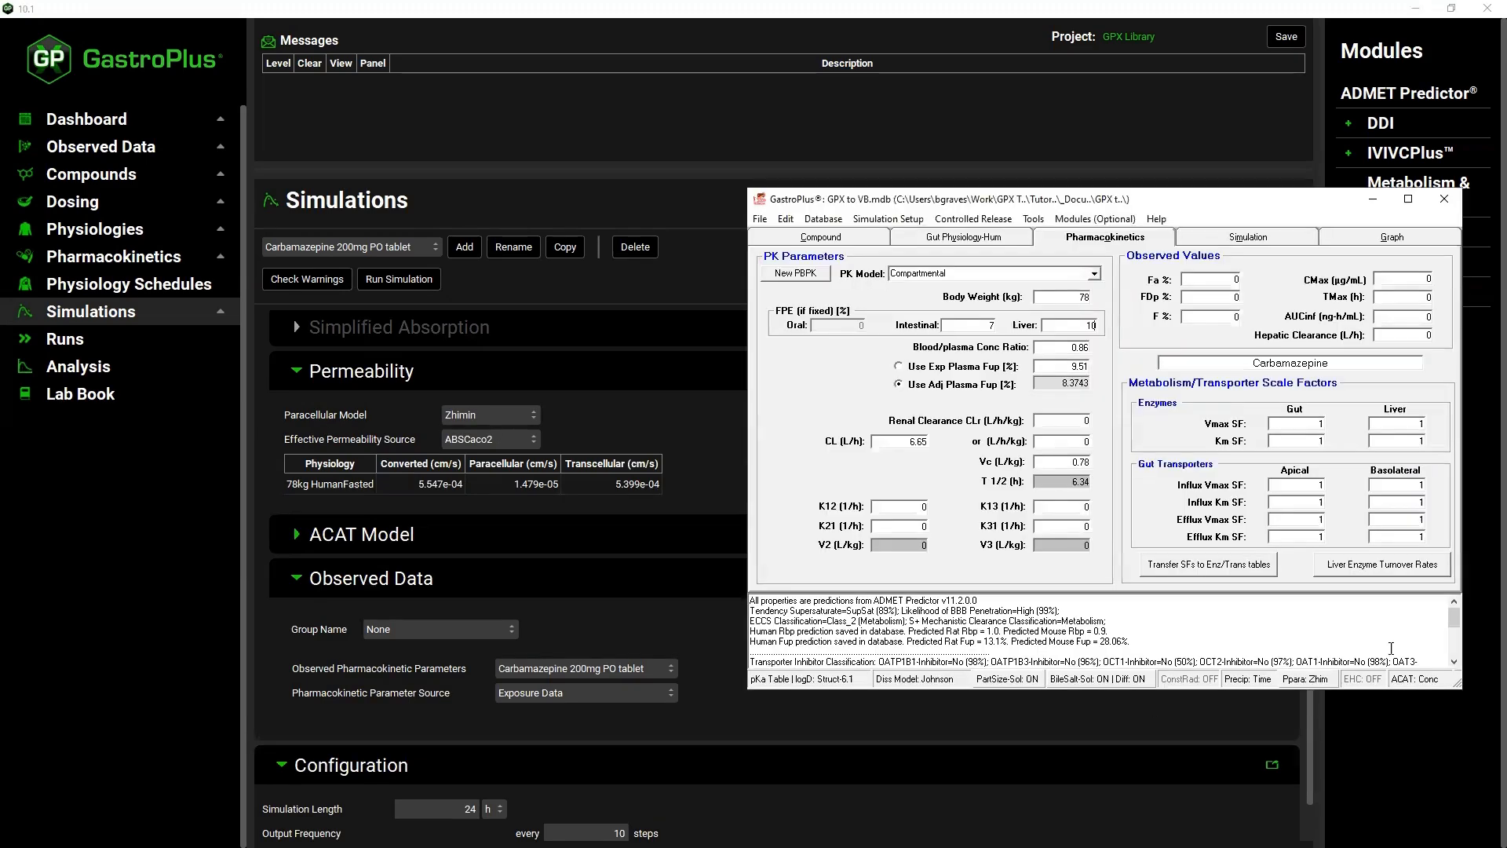
{"action": "left_click", "coordinate": [820, 235]}
{"action": "left_click", "coordinate": [1436, 382]}
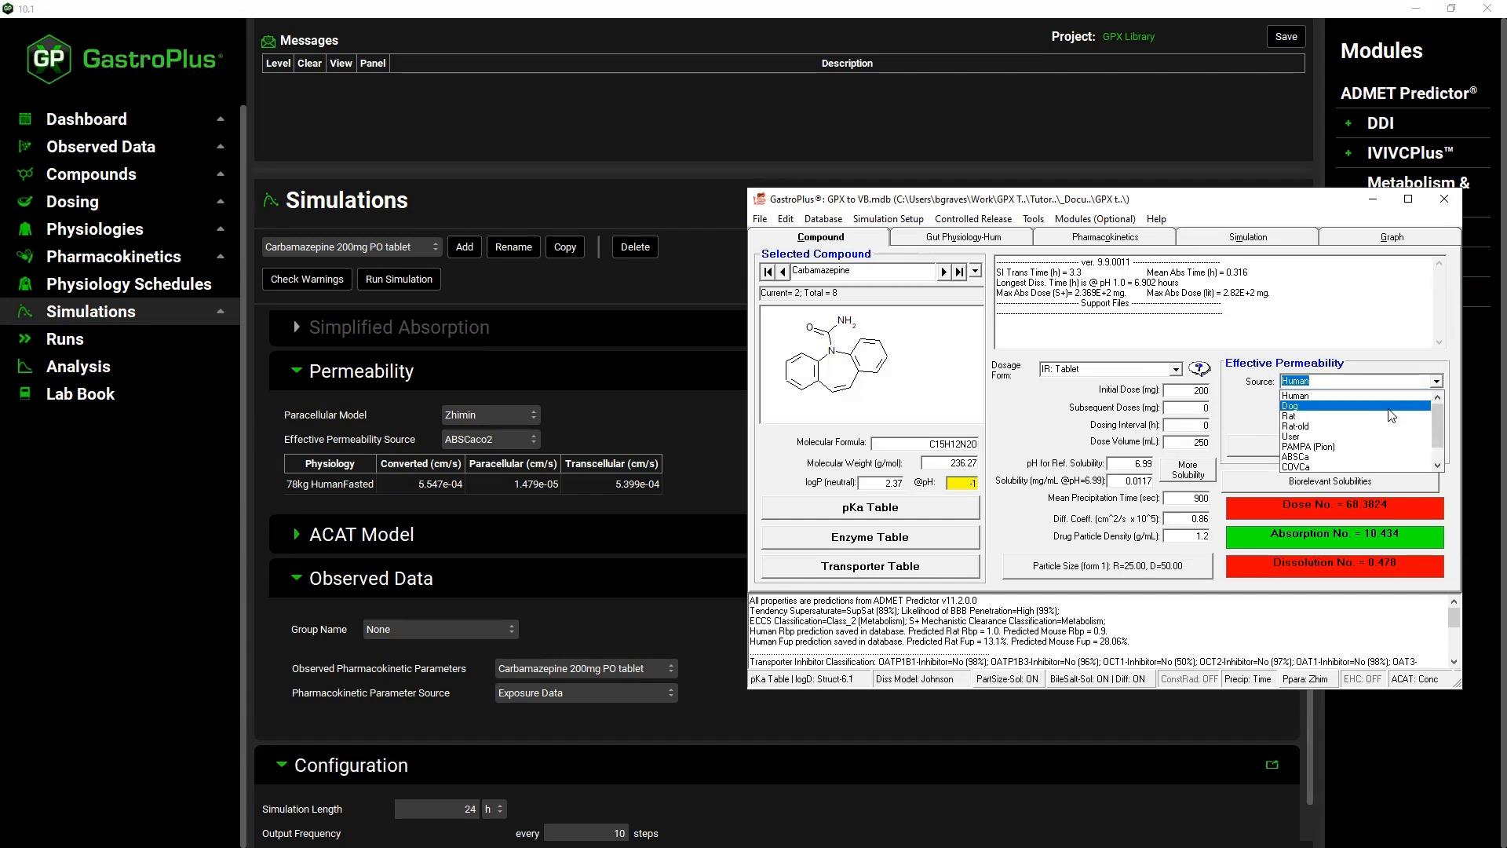
{"action": "left_click", "coordinate": [1359, 458]}
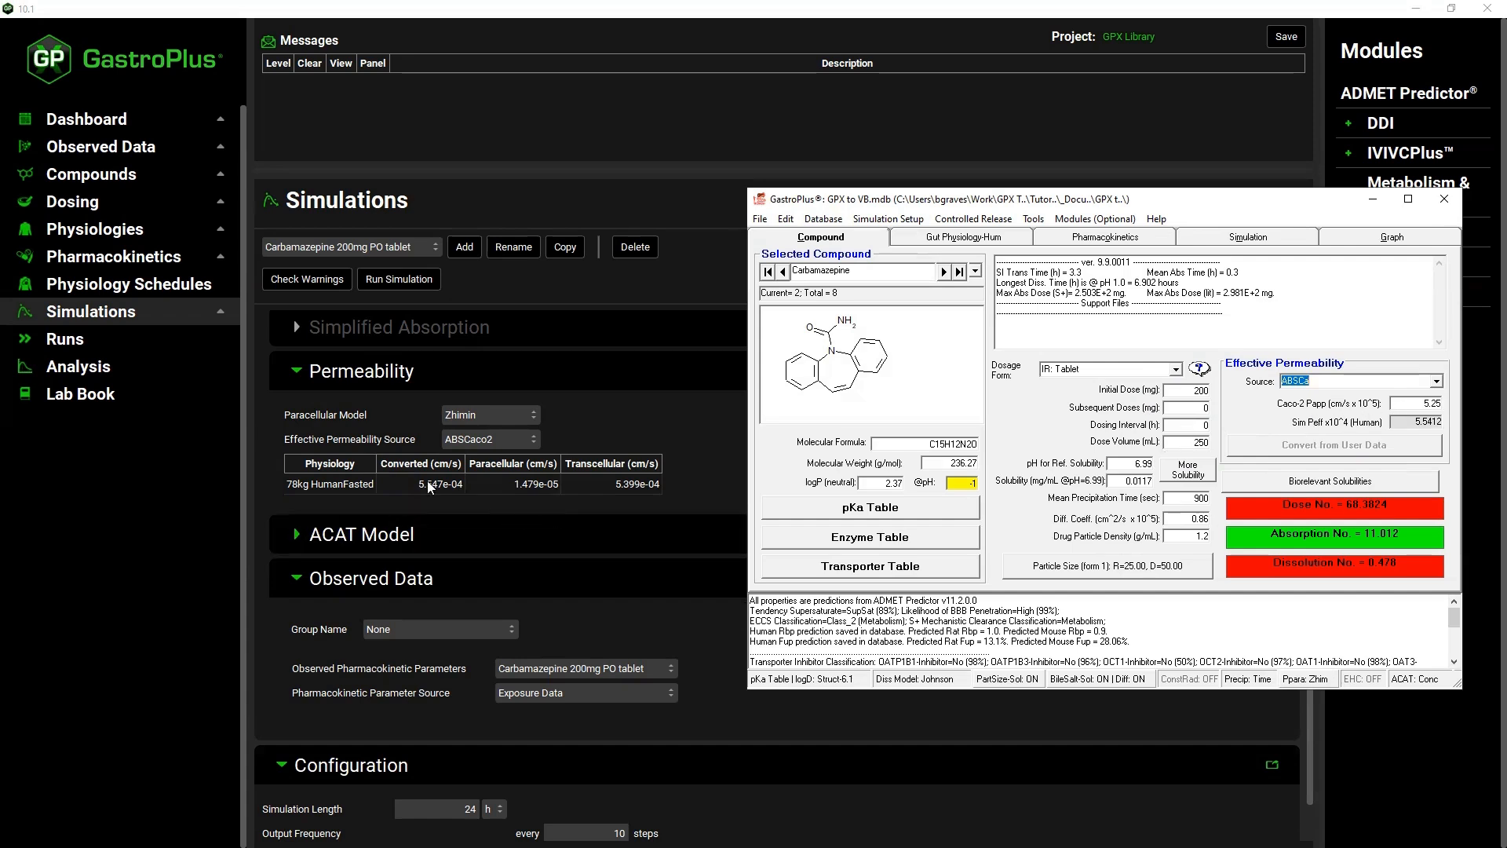
Compare the GPX ACAT model, observed data and configuration settings for Carbamazepine with the 9.9 simulation length
{"action": "left_click", "coordinate": [297, 534]}
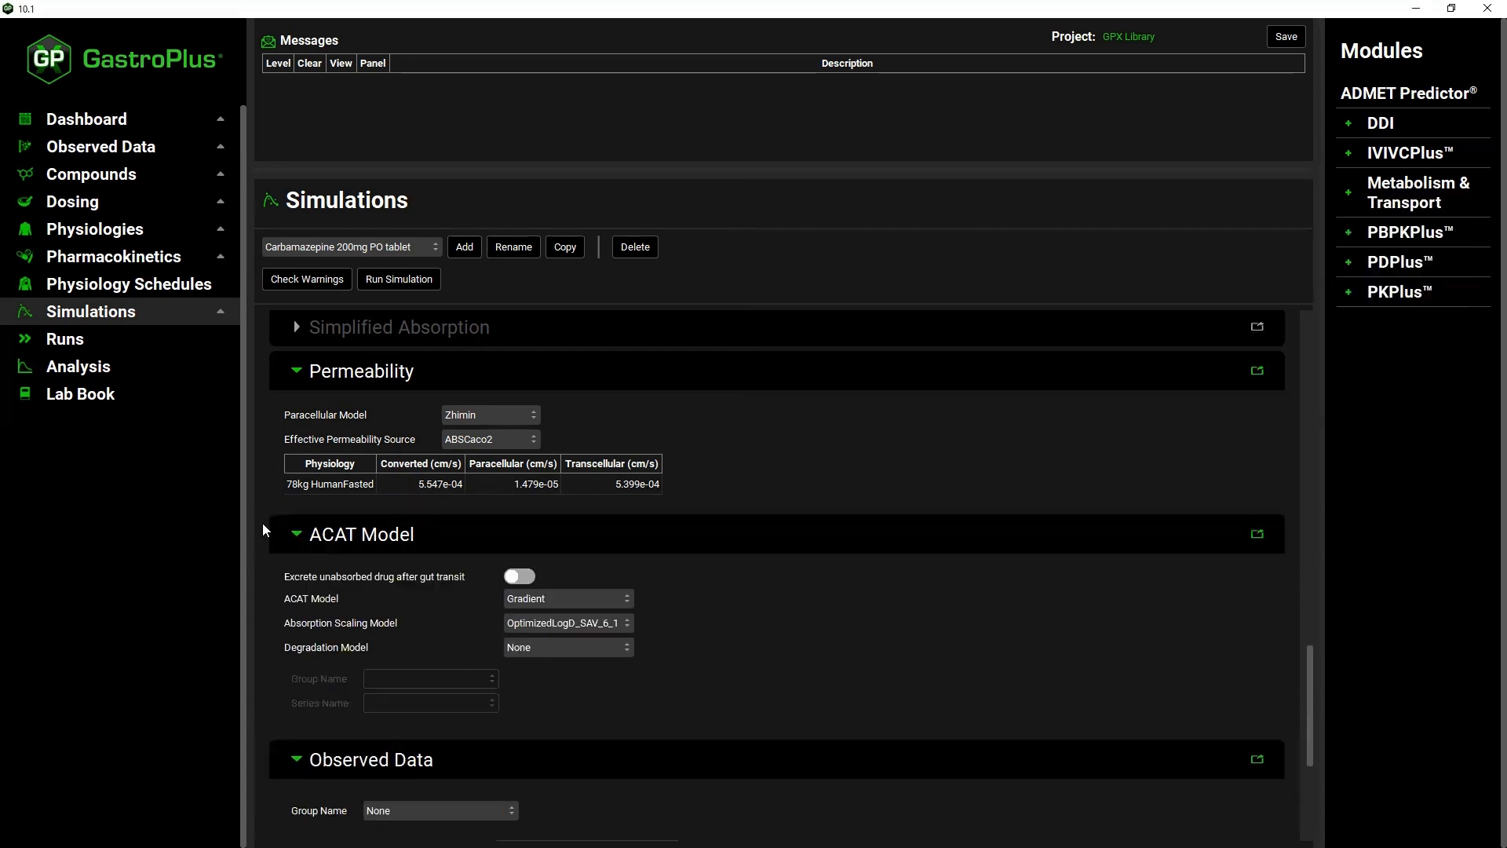
{"action": "left_click", "coordinate": [298, 532]}
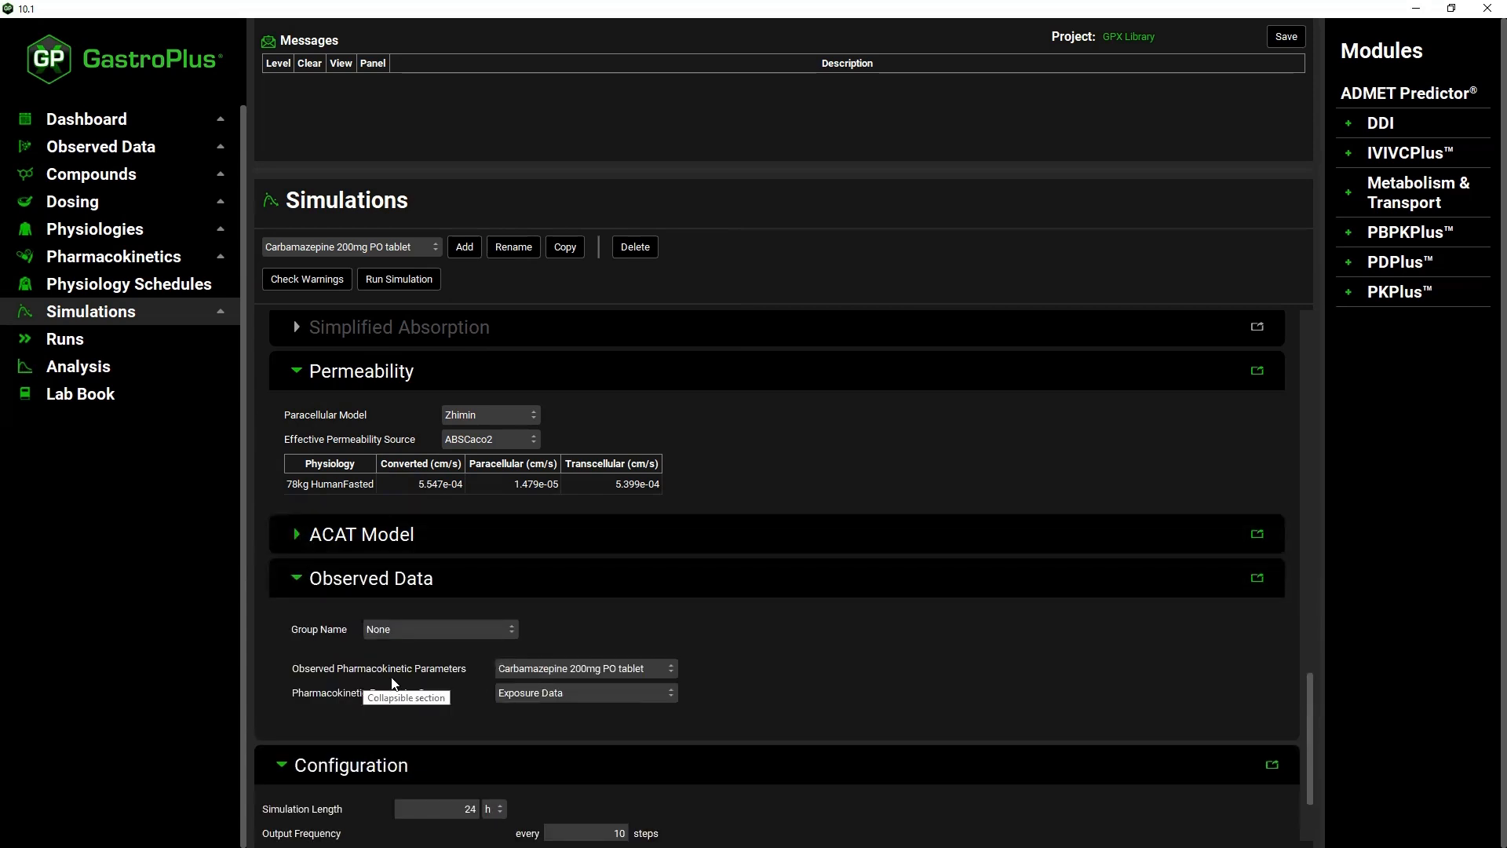
{"action": "left_click", "coordinate": [298, 579]}
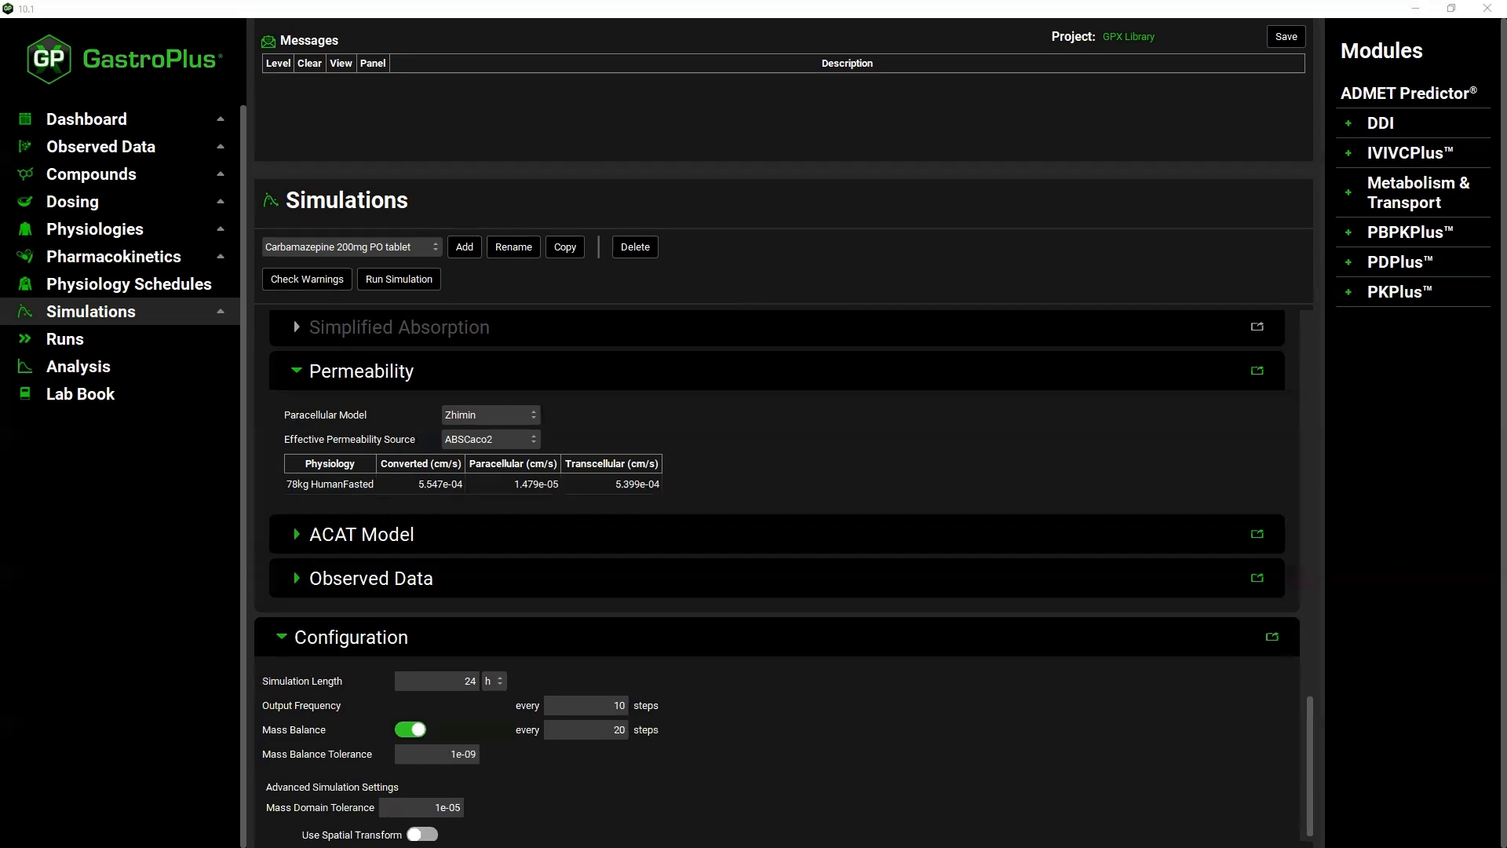
{"action": "key", "text": "alt+Tab"}
{"action": "left_click", "coordinate": [1216, 236]}
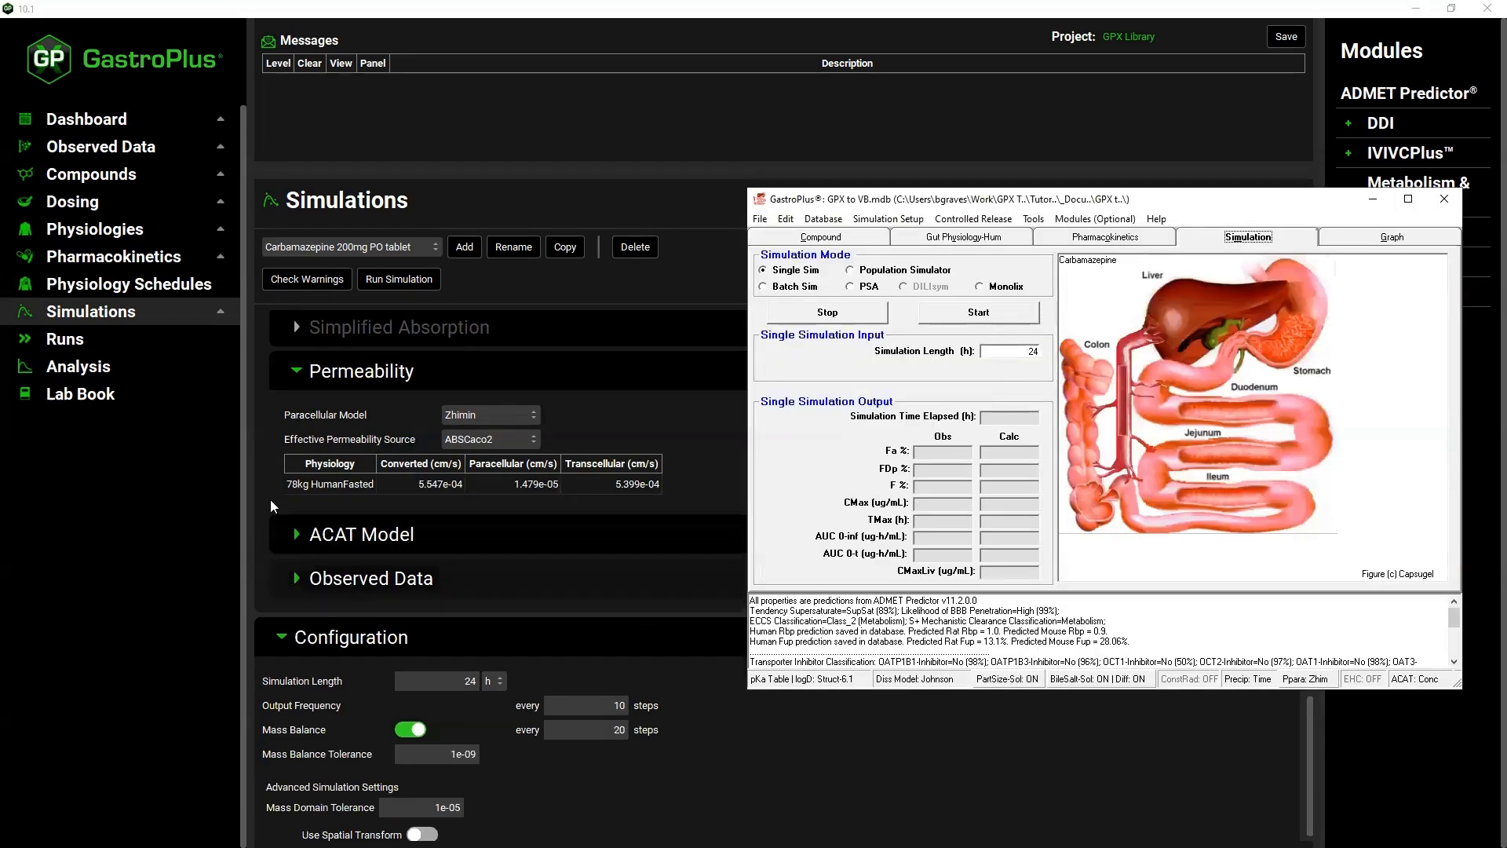
{"action": "left_click", "coordinate": [284, 642]}
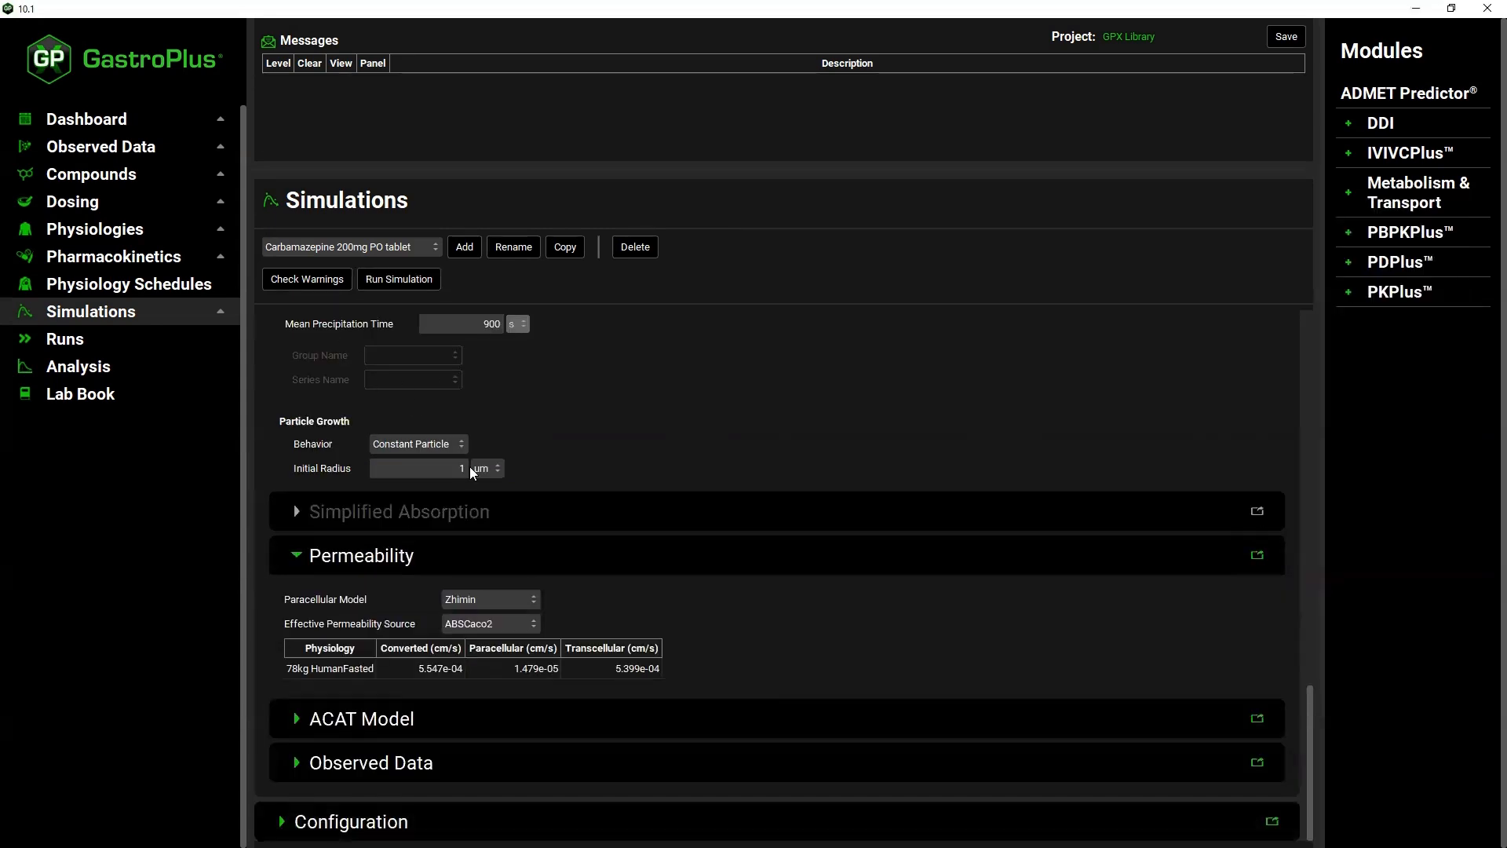
{"action": "scroll", "coordinate": [511, 541], "scroll_direction": "up", "scroll_amount": 3}
{"action": "scroll", "coordinate": [512, 542], "scroll_direction": "down", "scroll_amount": 1}
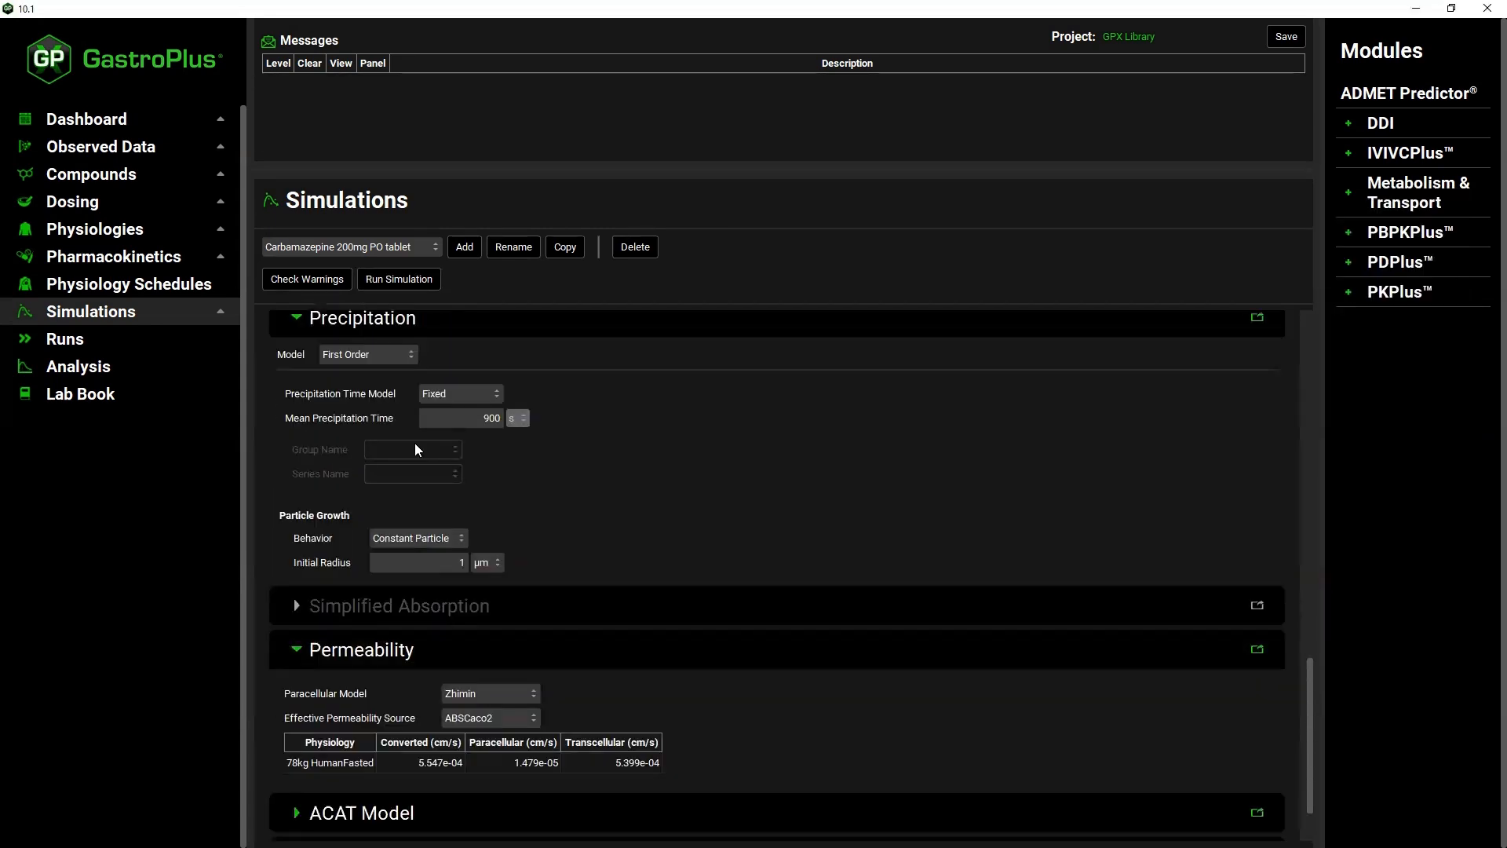
{"action": "left_click", "coordinate": [302, 323]}
{"action": "scroll", "coordinate": [419, 478], "scroll_direction": "up", "scroll_amount": 5}
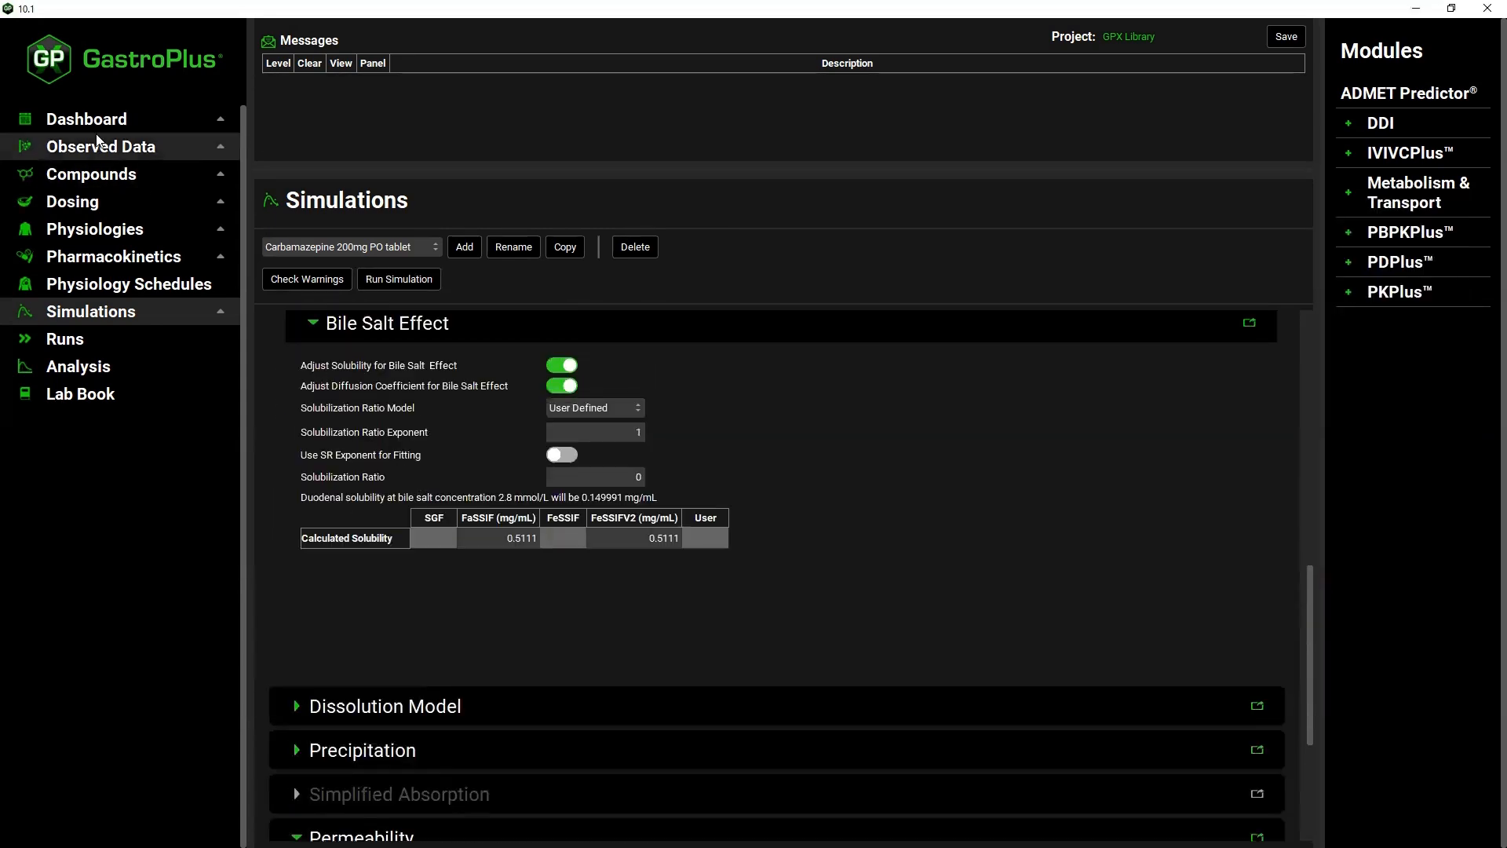
Look up the Carbamazepine 200mg PO tablet observed parameters in GPX, and set the observed Fa to 99% in 9.9
{"action": "left_click", "coordinate": [98, 146]}
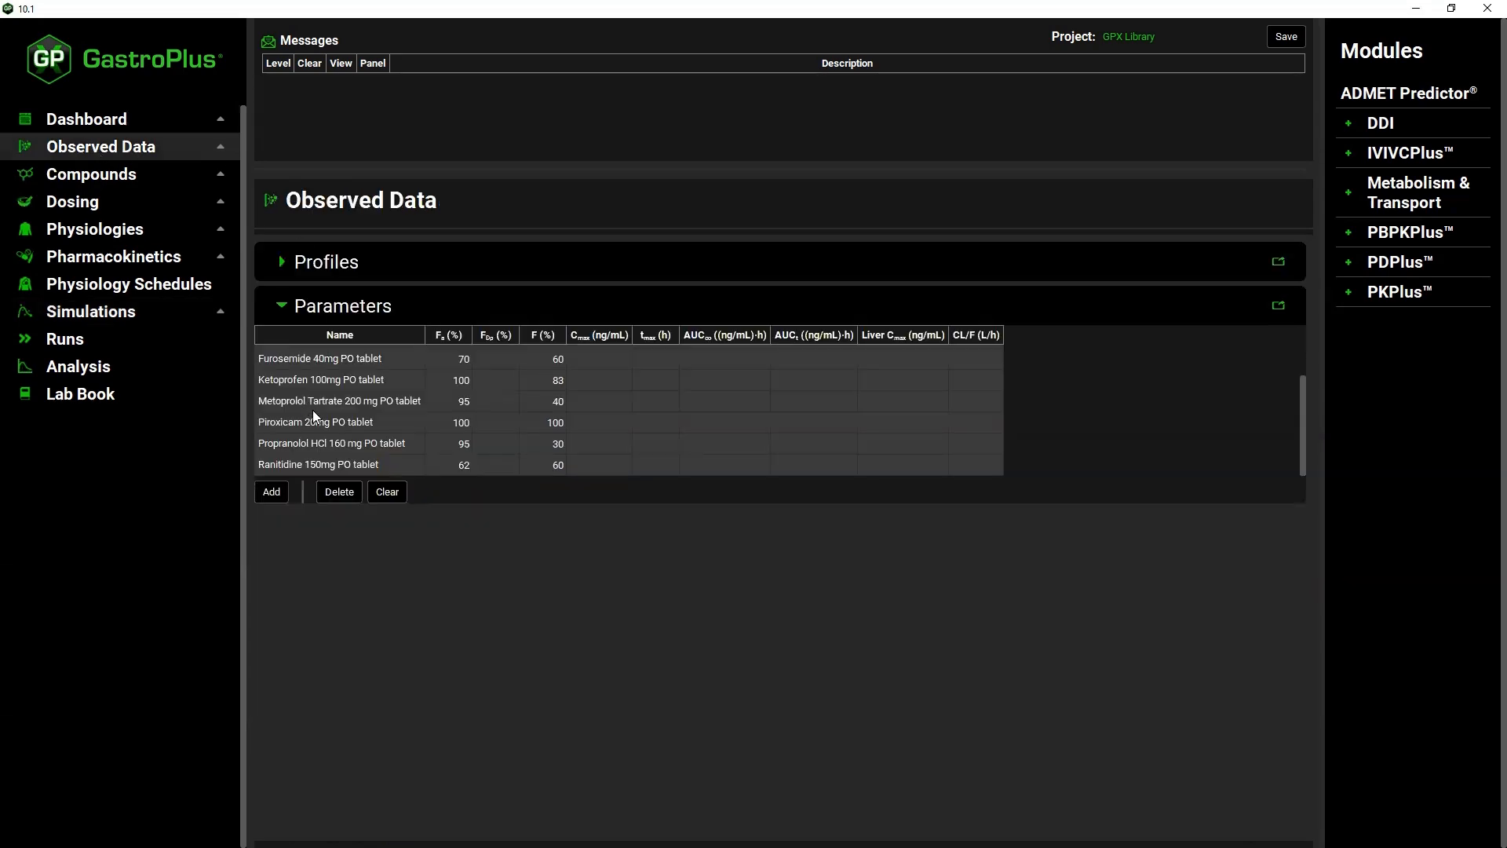
{"action": "scroll", "coordinate": [313, 412], "scroll_direction": "up", "scroll_amount": 1}
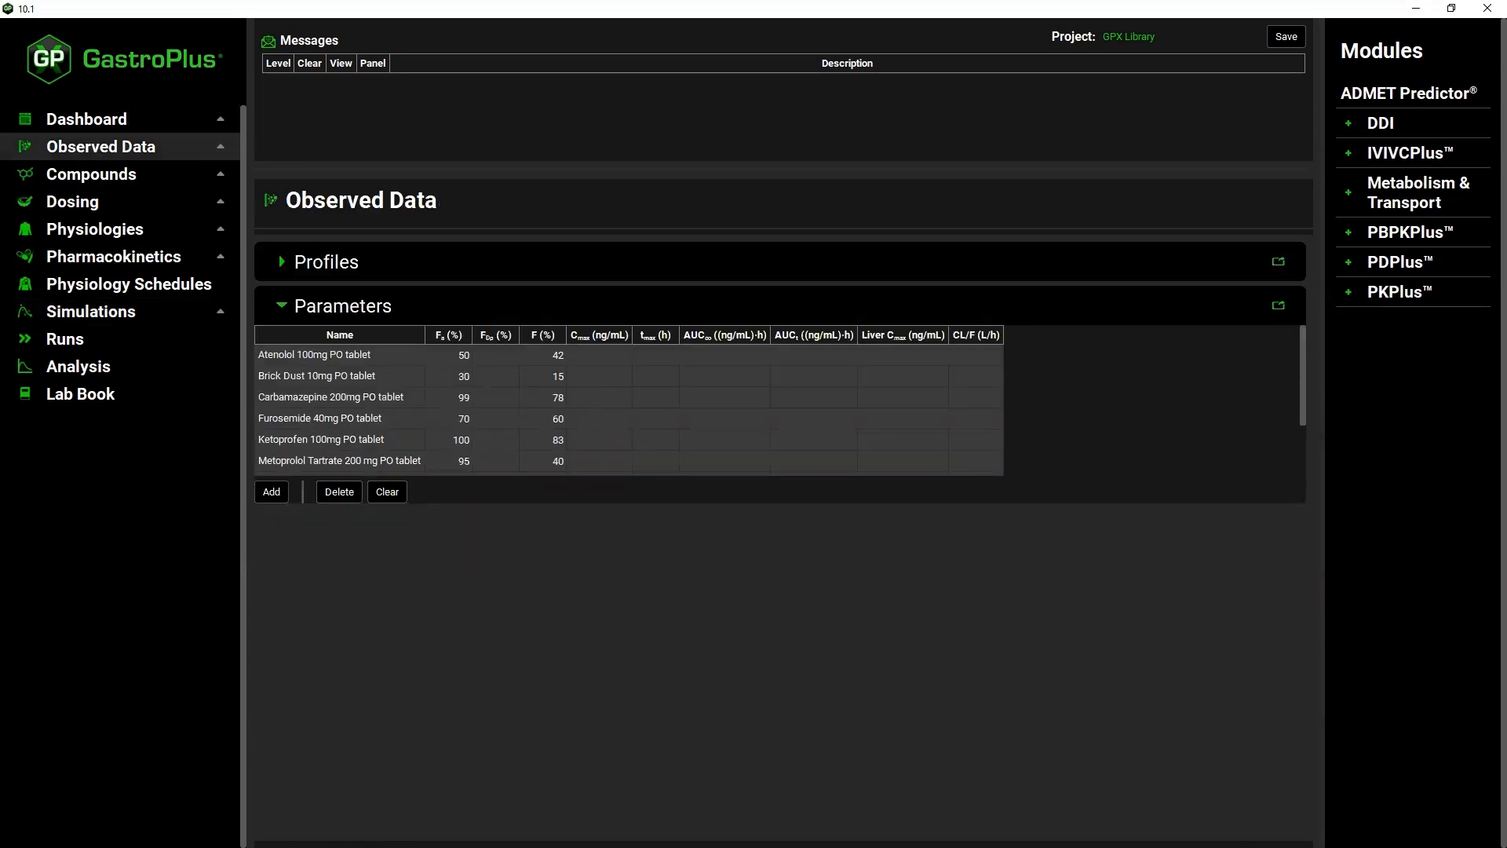
{"action": "key", "text": "alt+Tab"}
{"action": "left_click", "coordinate": [1093, 237]}
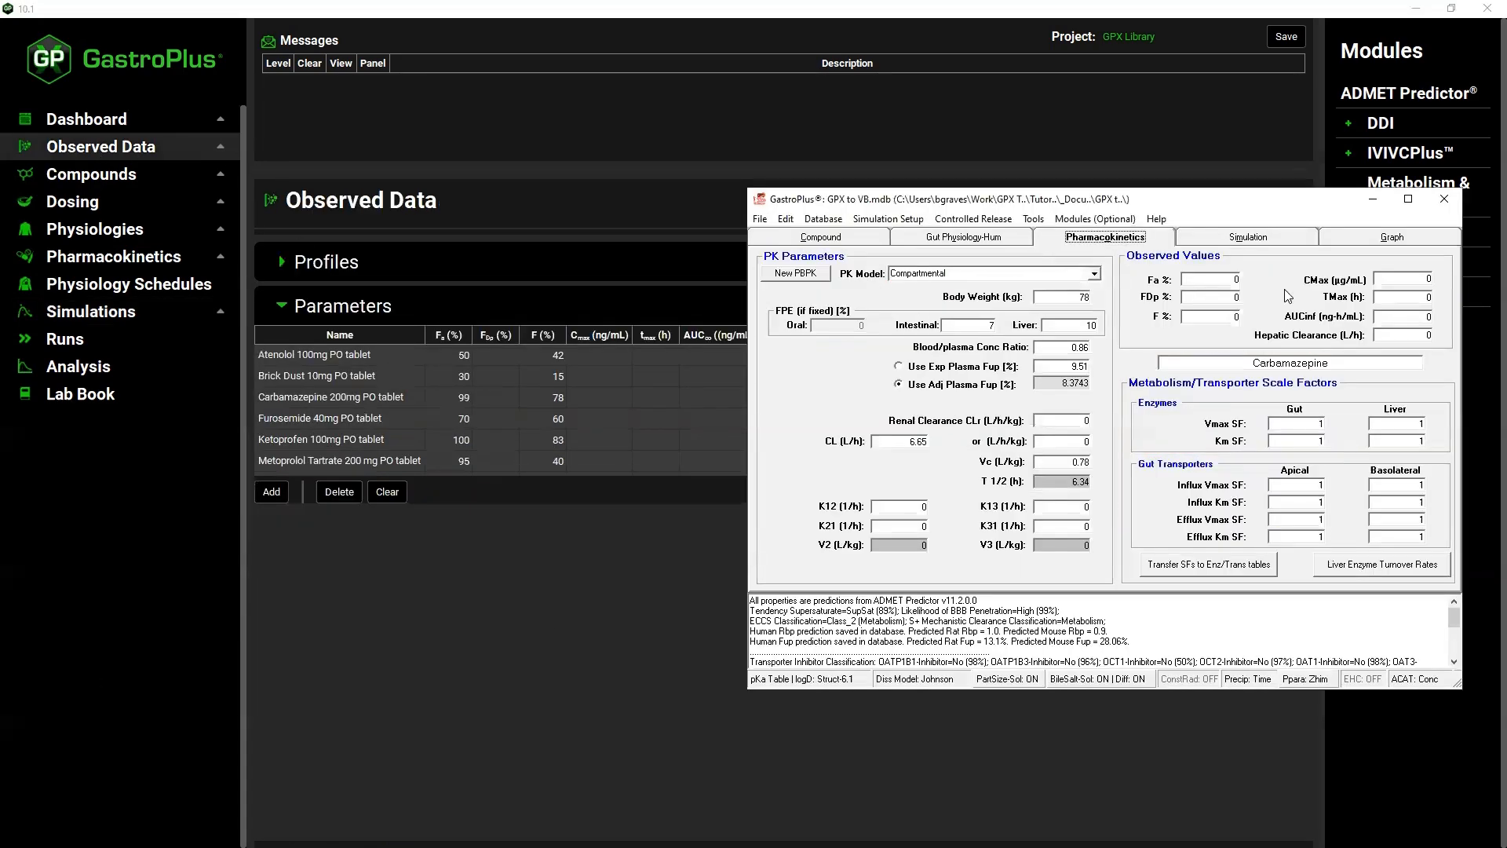
{"action": "left_click", "coordinate": [1217, 279]}
{"action": "type", "text": "99"}
Look up the Carbamazepine molecular properties in GPX, and set the melting point to 192 °C in the 9.9 dissolution model
{"action": "left_click", "coordinate": [105, 174]}
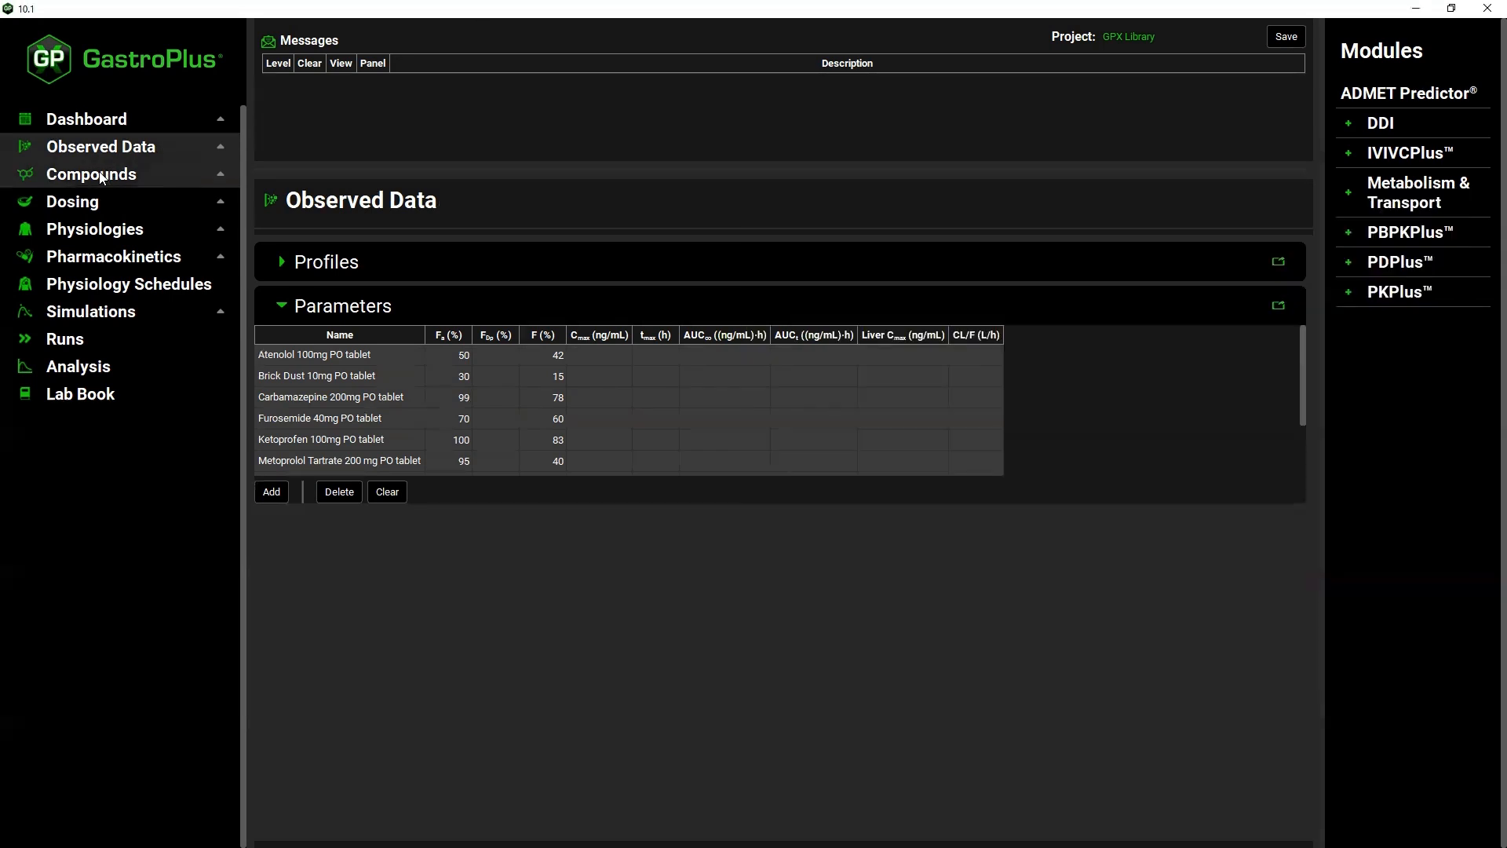
{"action": "left_click", "coordinate": [364, 246]}
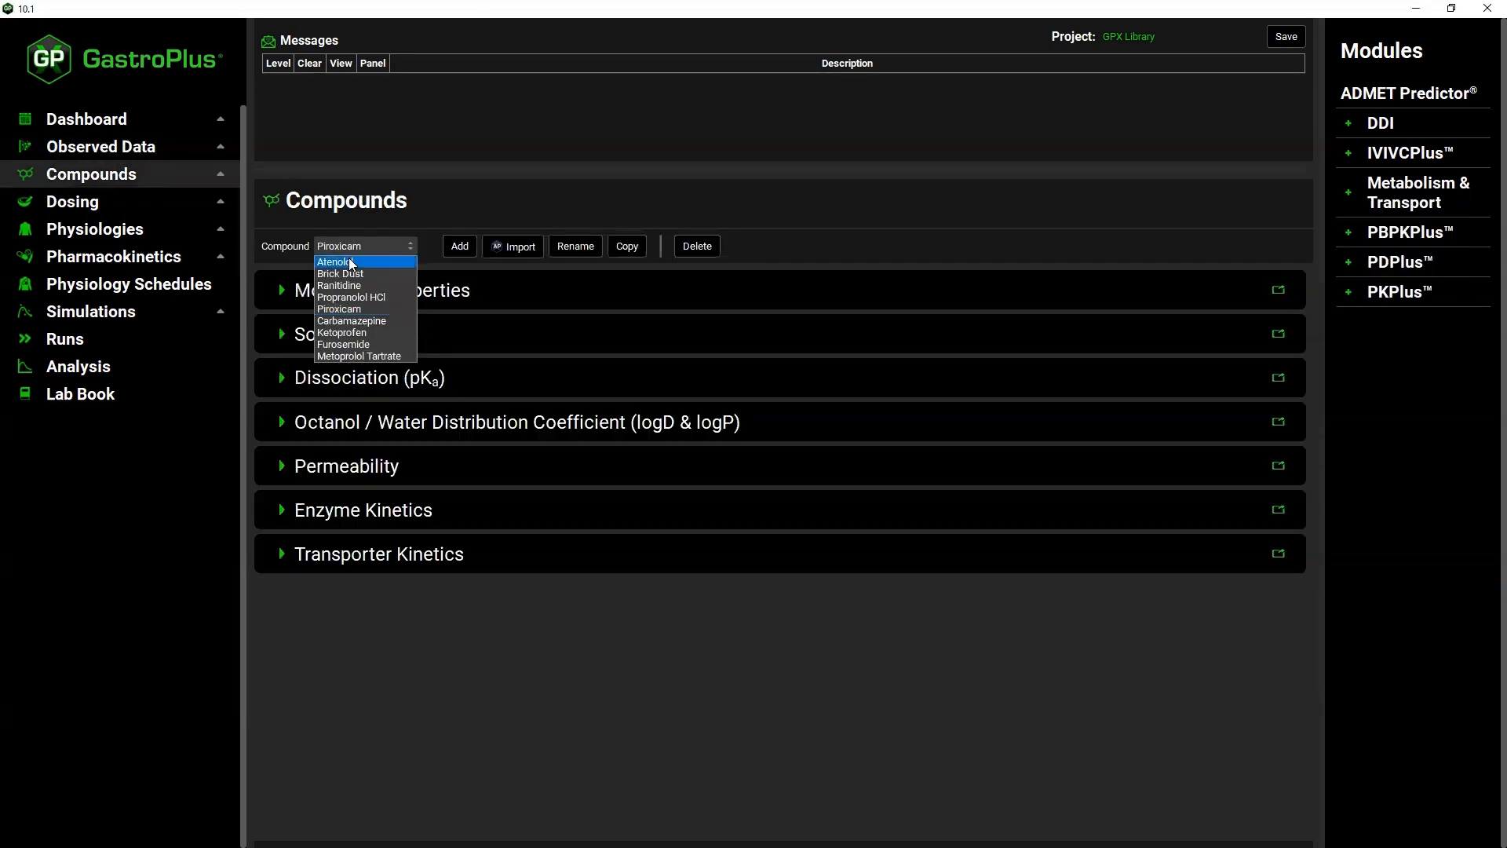
{"action": "left_click", "coordinate": [369, 321]}
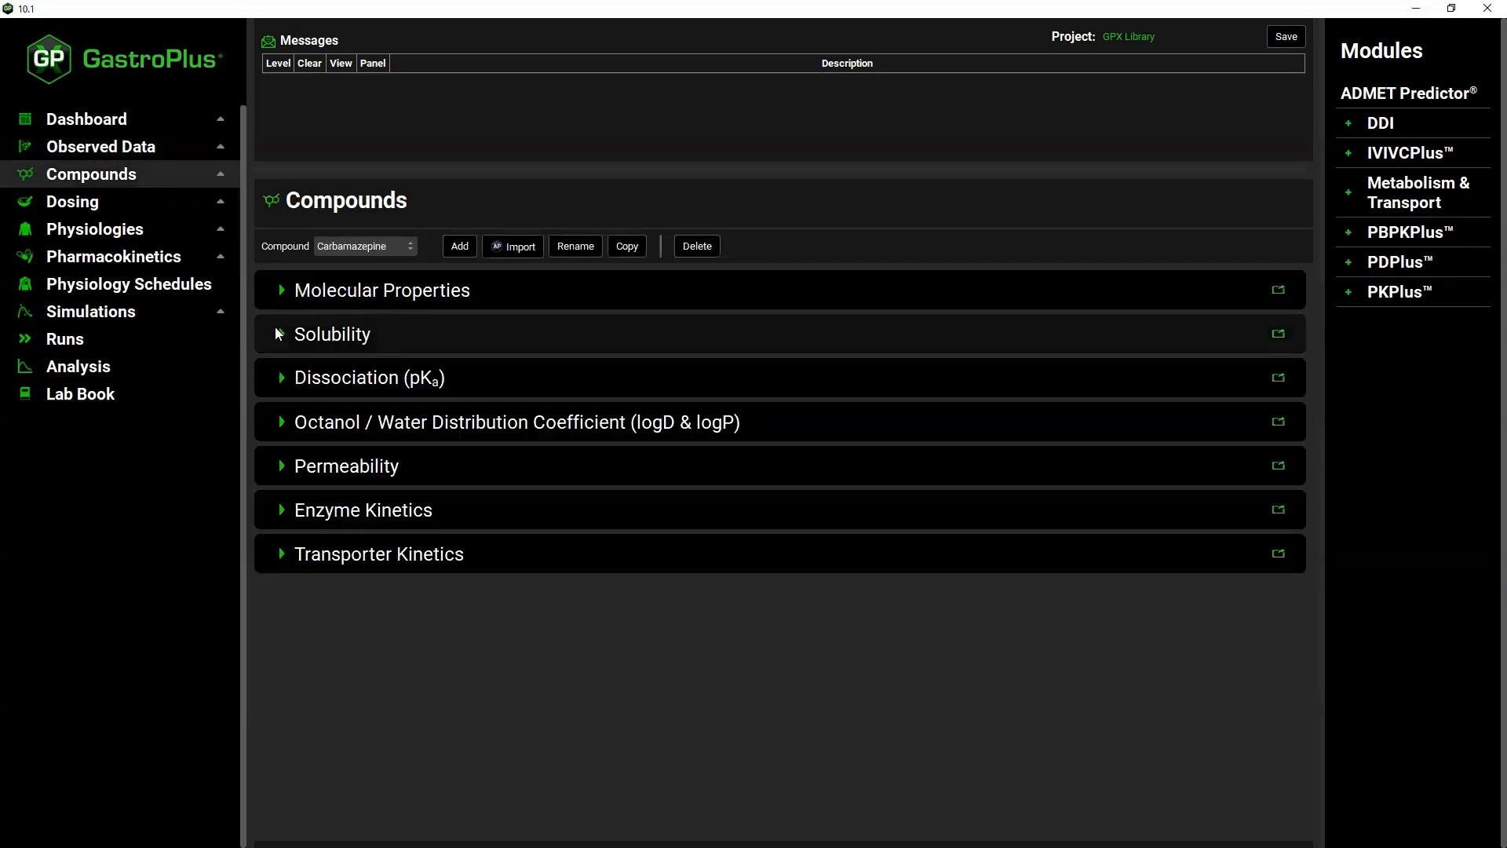
{"action": "left_click", "coordinate": [281, 292]}
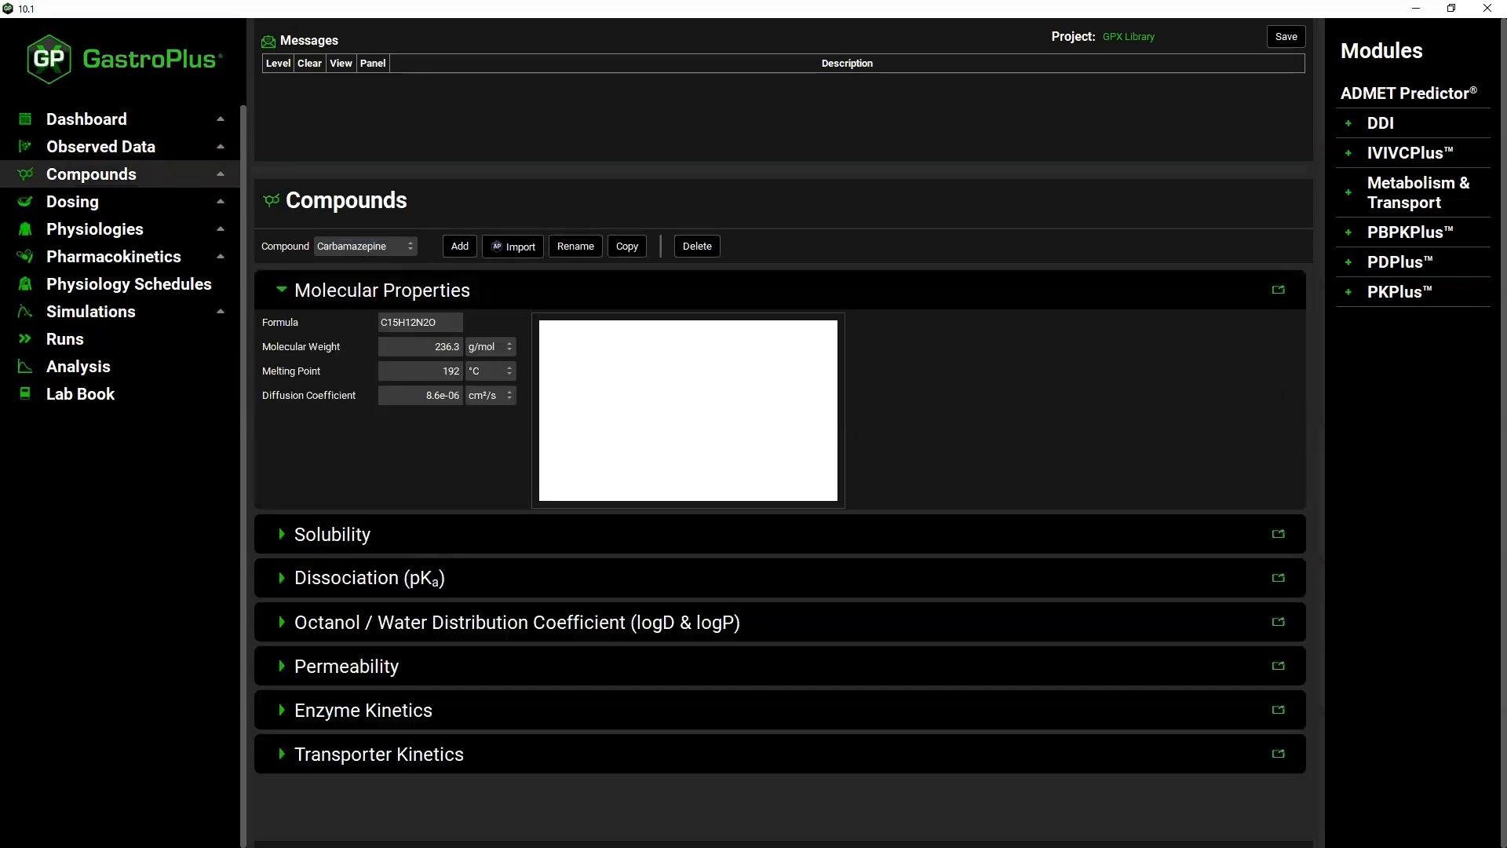
{"action": "key", "text": "alt+Tab"}
{"action": "left_click", "coordinate": [815, 238]}
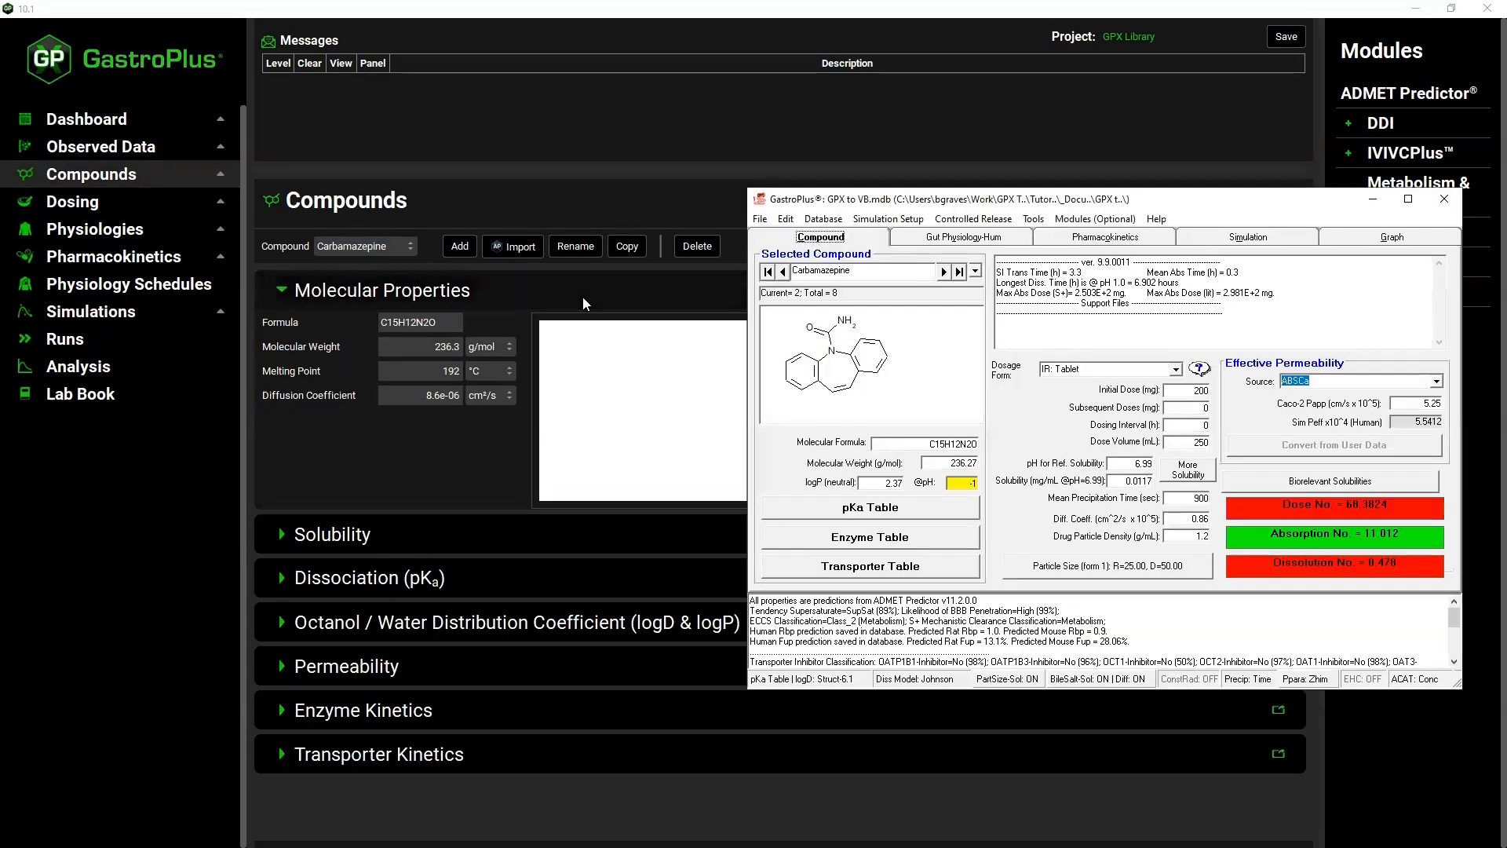
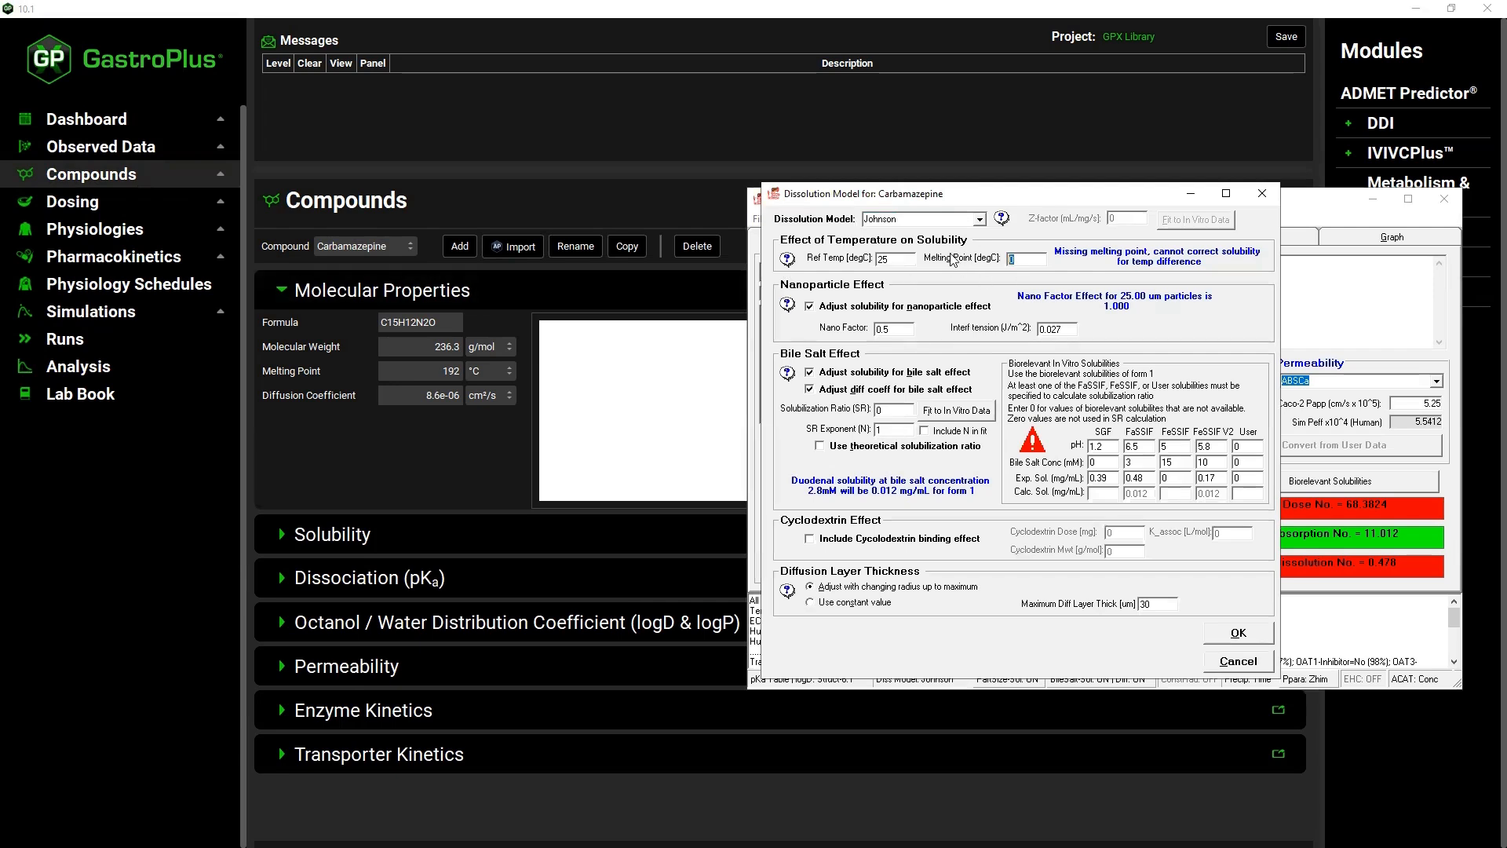
{"action": "type", "text": "192"}
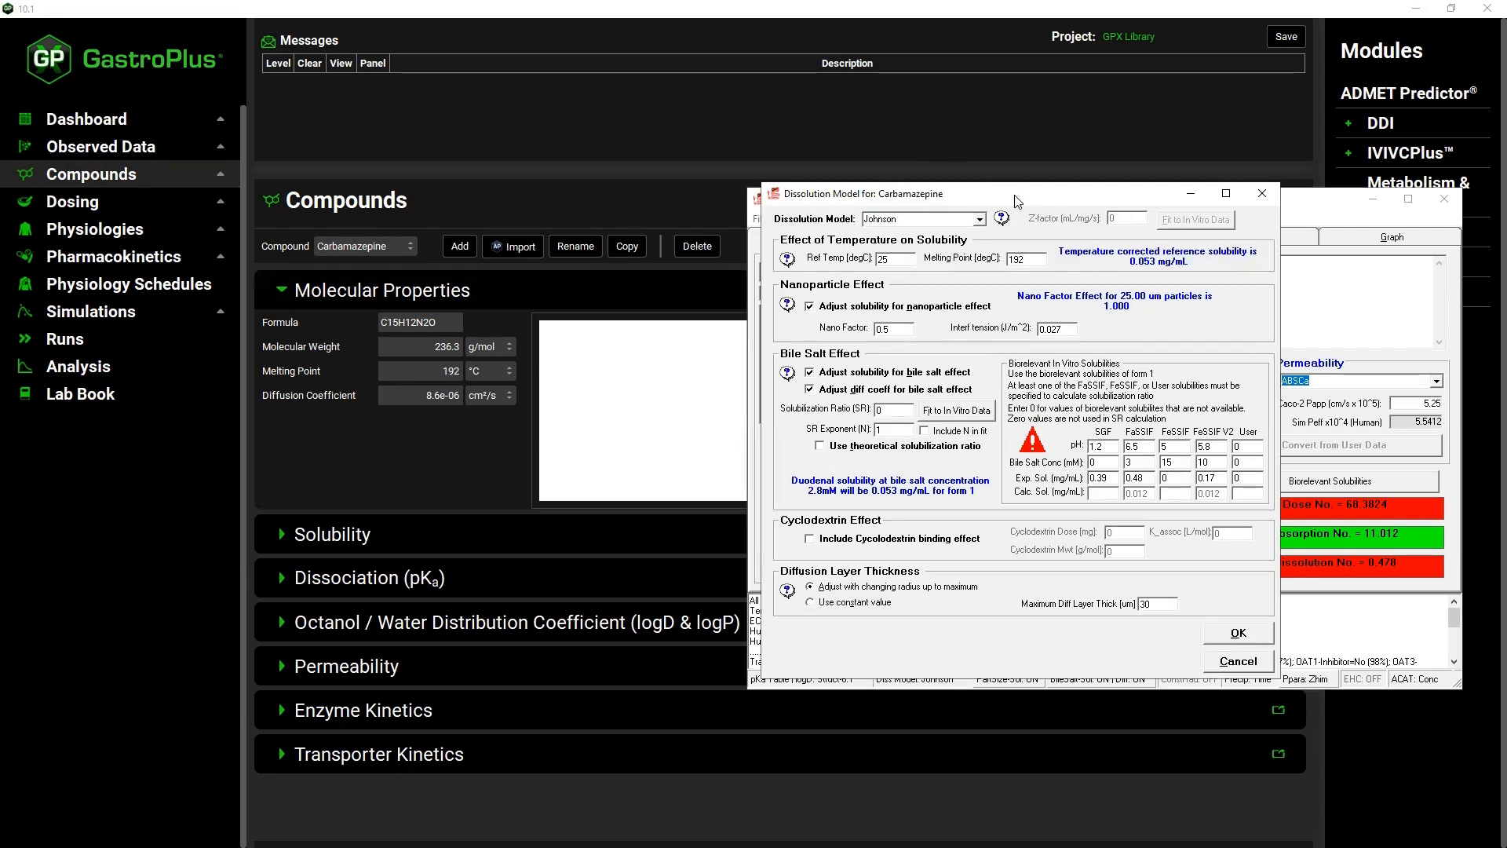
{"action": "left_click_drag", "start_coordinate": [1018, 189], "coordinate": [1157, 17]}
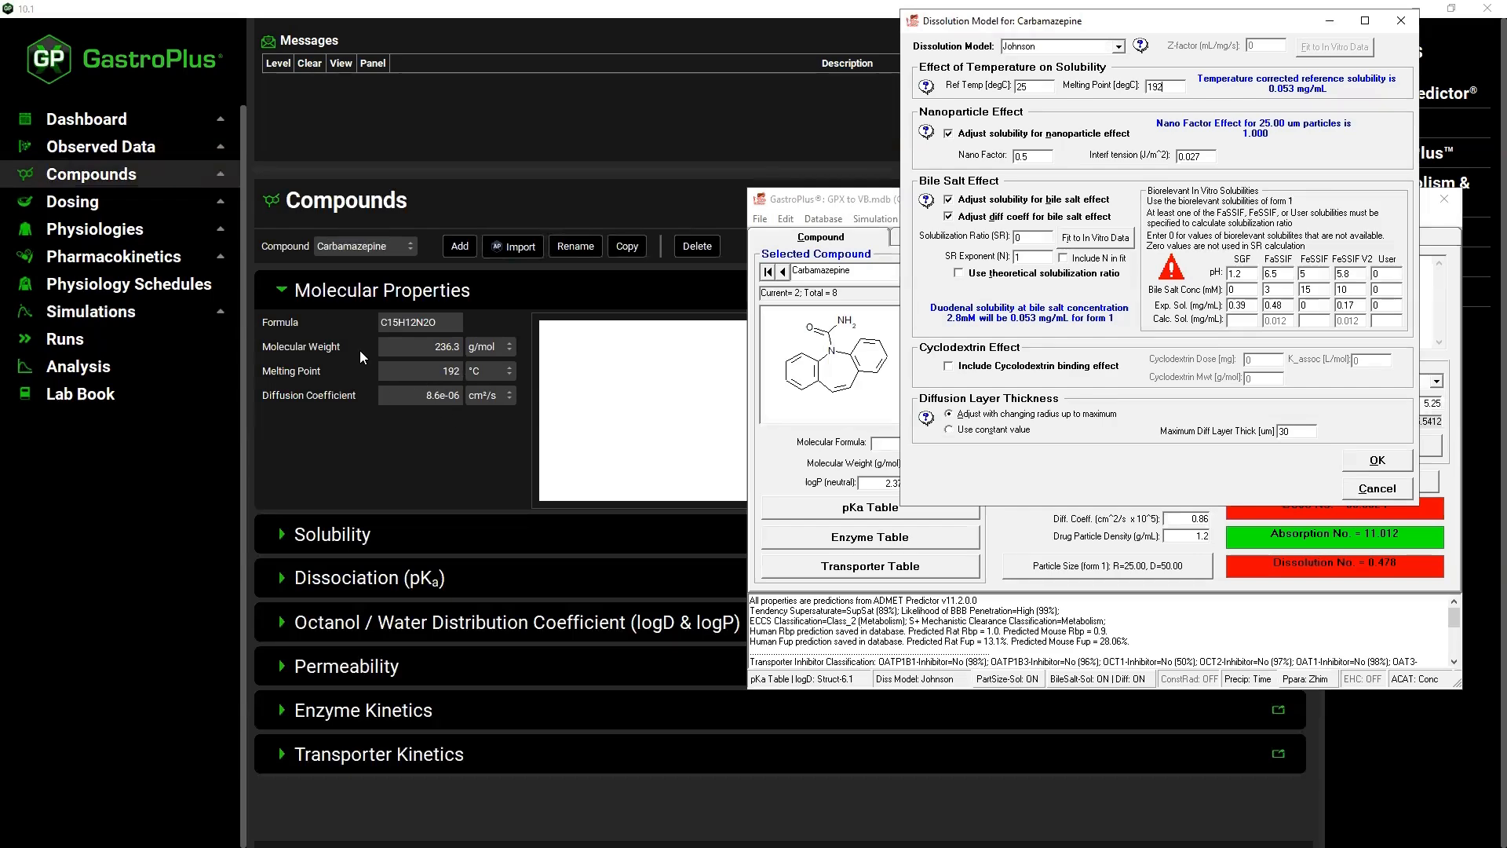
Review the GPX solubility data for Carbamazepine, and set the 9.9 reference solubility to 0.15 mg/mL at pH 6.86
{"action": "left_click", "coordinate": [275, 292]}
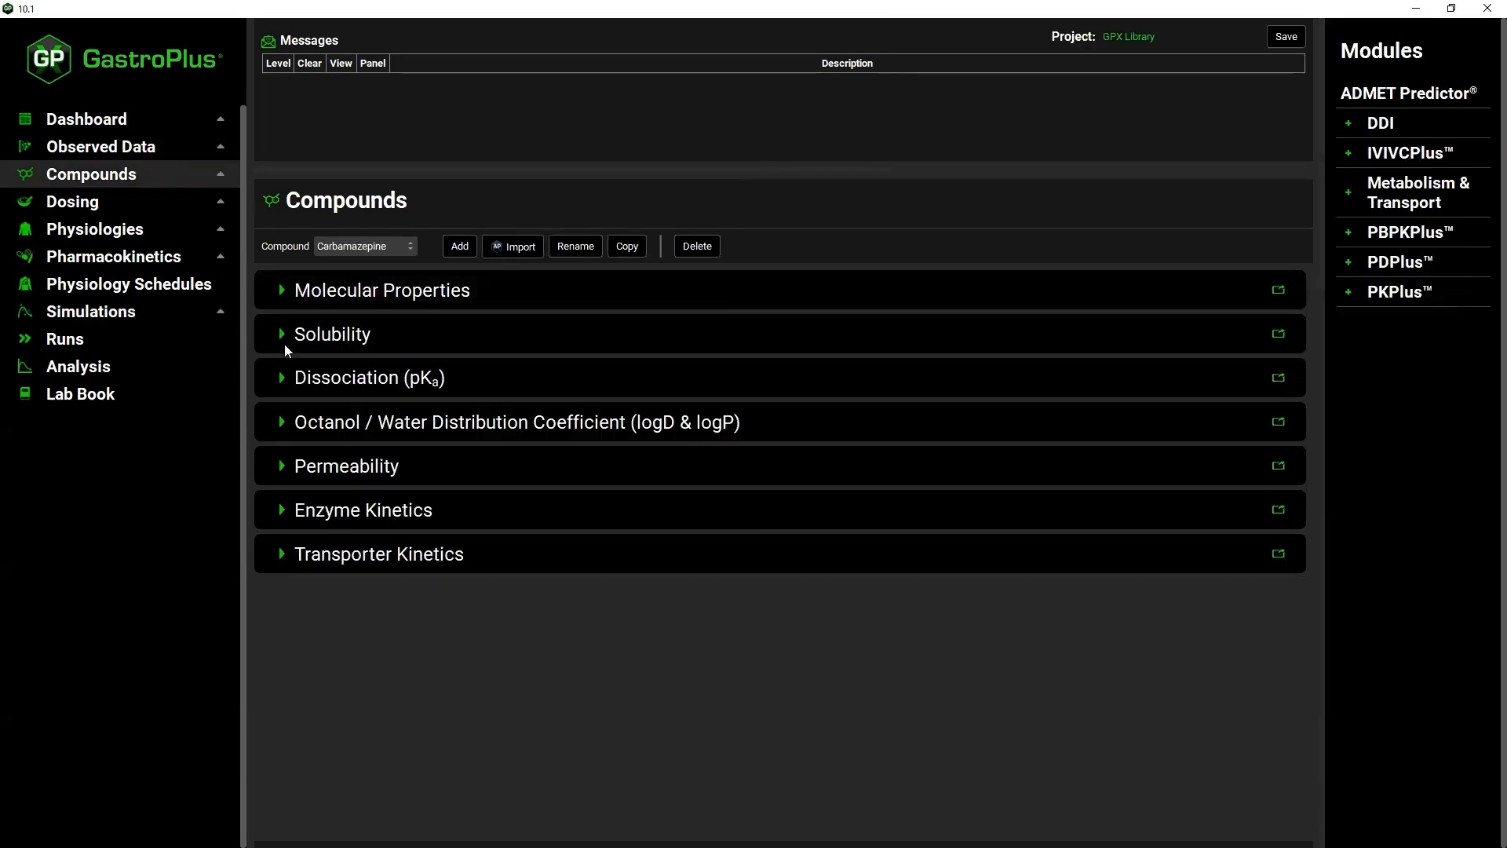
{"action": "left_click", "coordinate": [281, 337]}
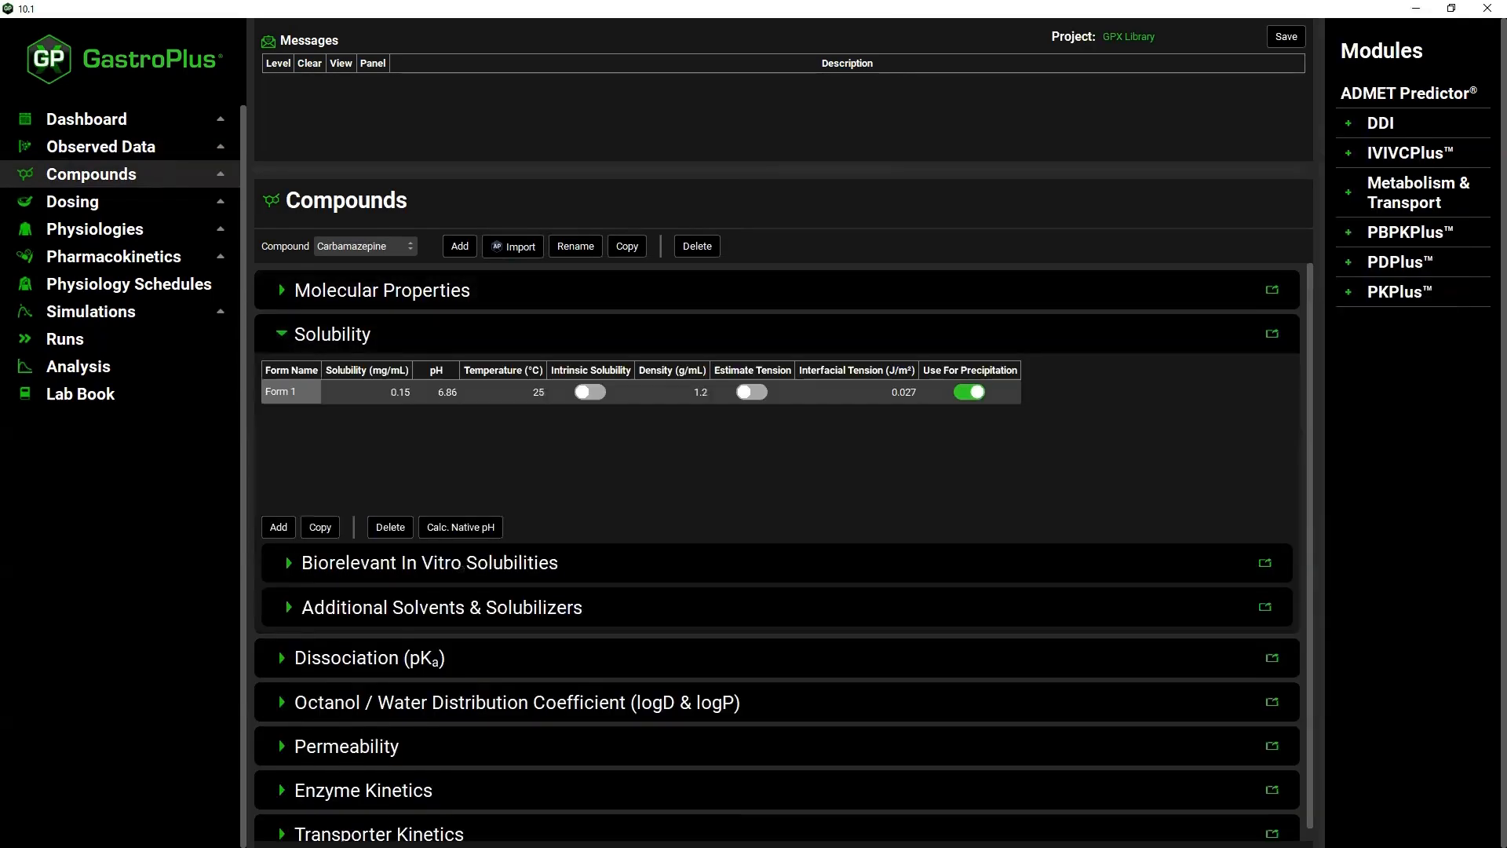
{"action": "key", "text": "alt+Tab"}
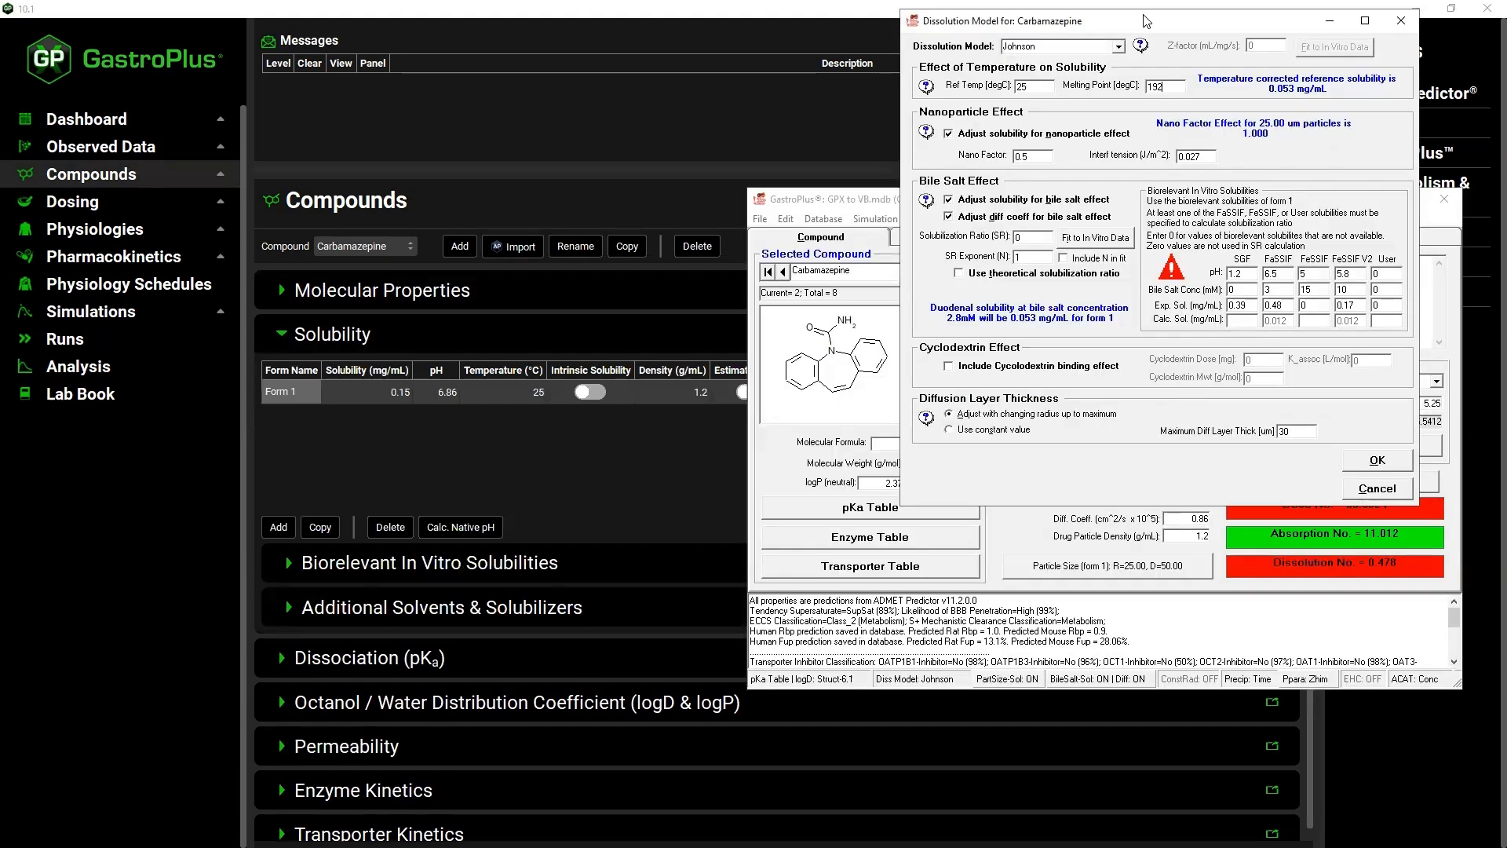
{"action": "left_click_drag", "start_coordinate": [1146, 21], "coordinate": [780, 21]}
{"action": "left_click", "coordinate": [1028, 462]}
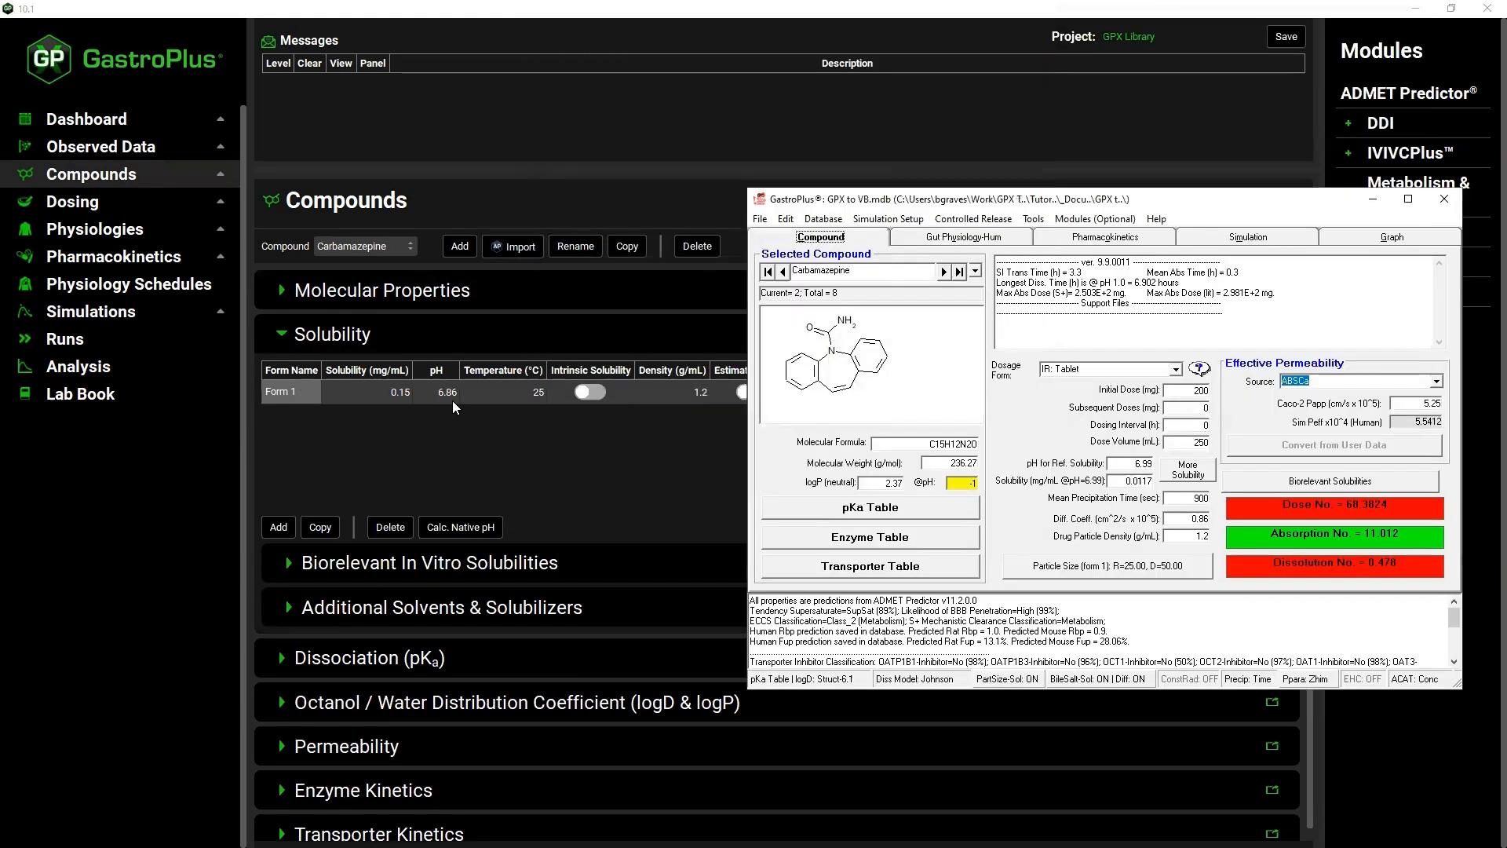
{"action": "left_click", "coordinate": [1148, 463]}
{"action": "key", "text": "BackSpace"}
{"action": "key", "text": "BackSpace"}
{"action": "key", "text": "BackSpace"}
{"action": "type", "text": ".86"}
{"action": "left_click_drag", "start_coordinate": [1135, 482], "coordinate": [1212, 483]}
{"action": "type", "text": "15"}
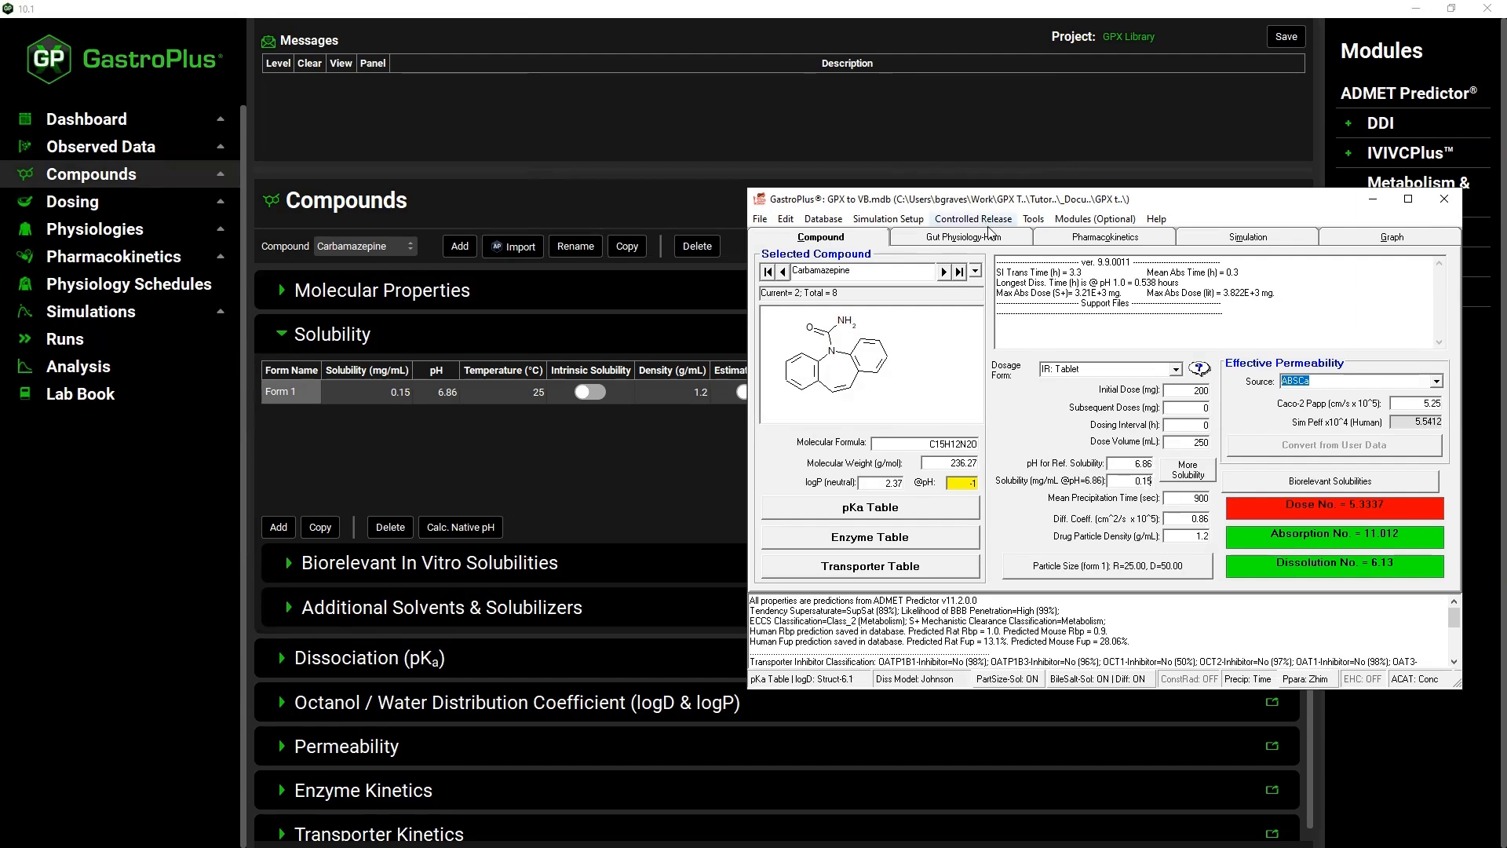
Compare the GPX biorelevant in vitro solubilities for Carbamazepine with those in the 9.9 dissolution model
{"action": "left_click_drag", "start_coordinate": [993, 206], "coordinate": [1166, 184]}
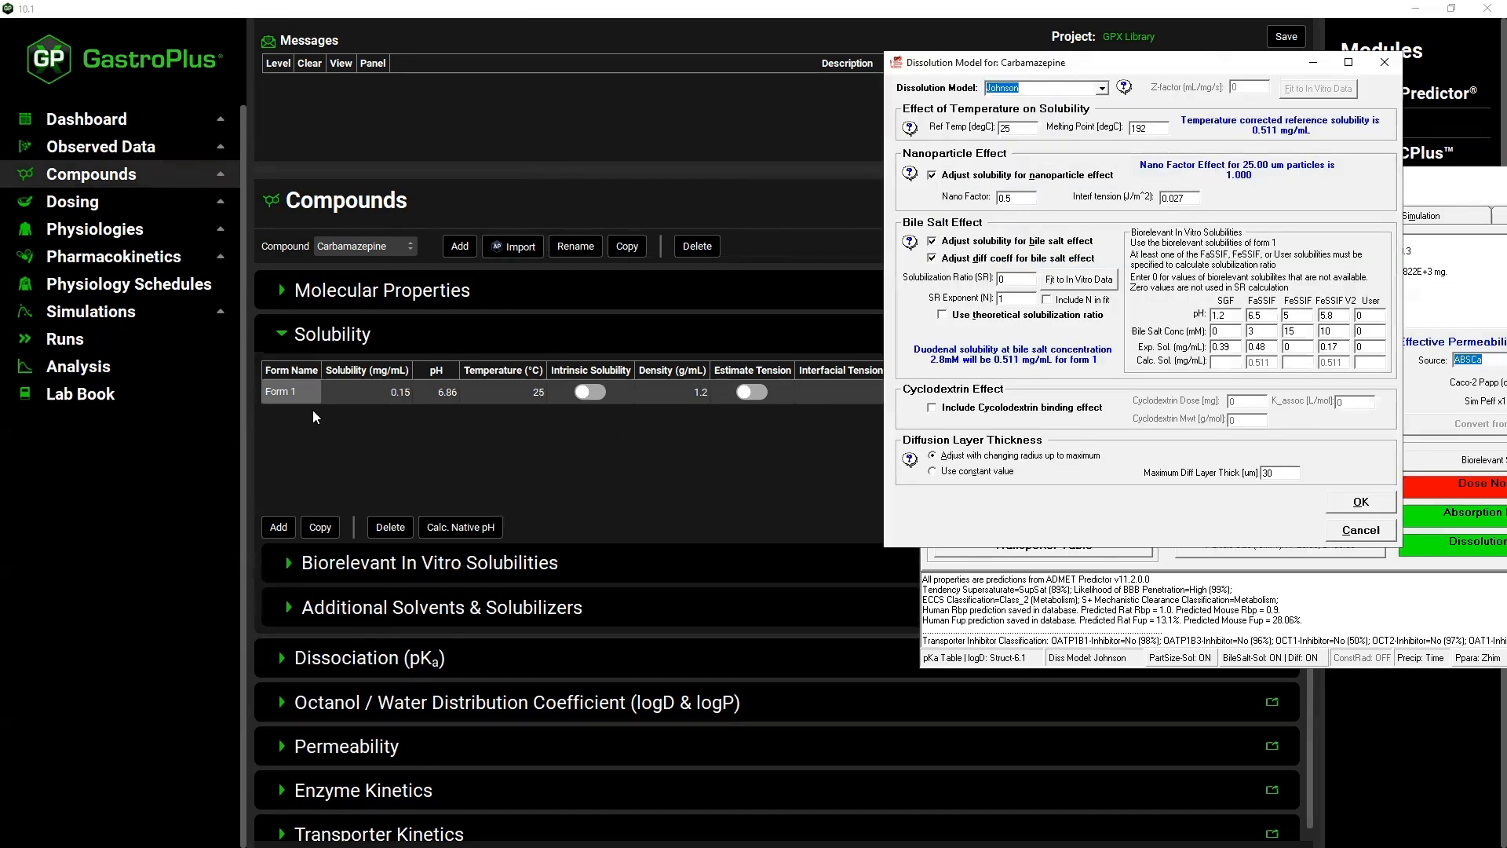
{"action": "left_click", "coordinate": [290, 565]}
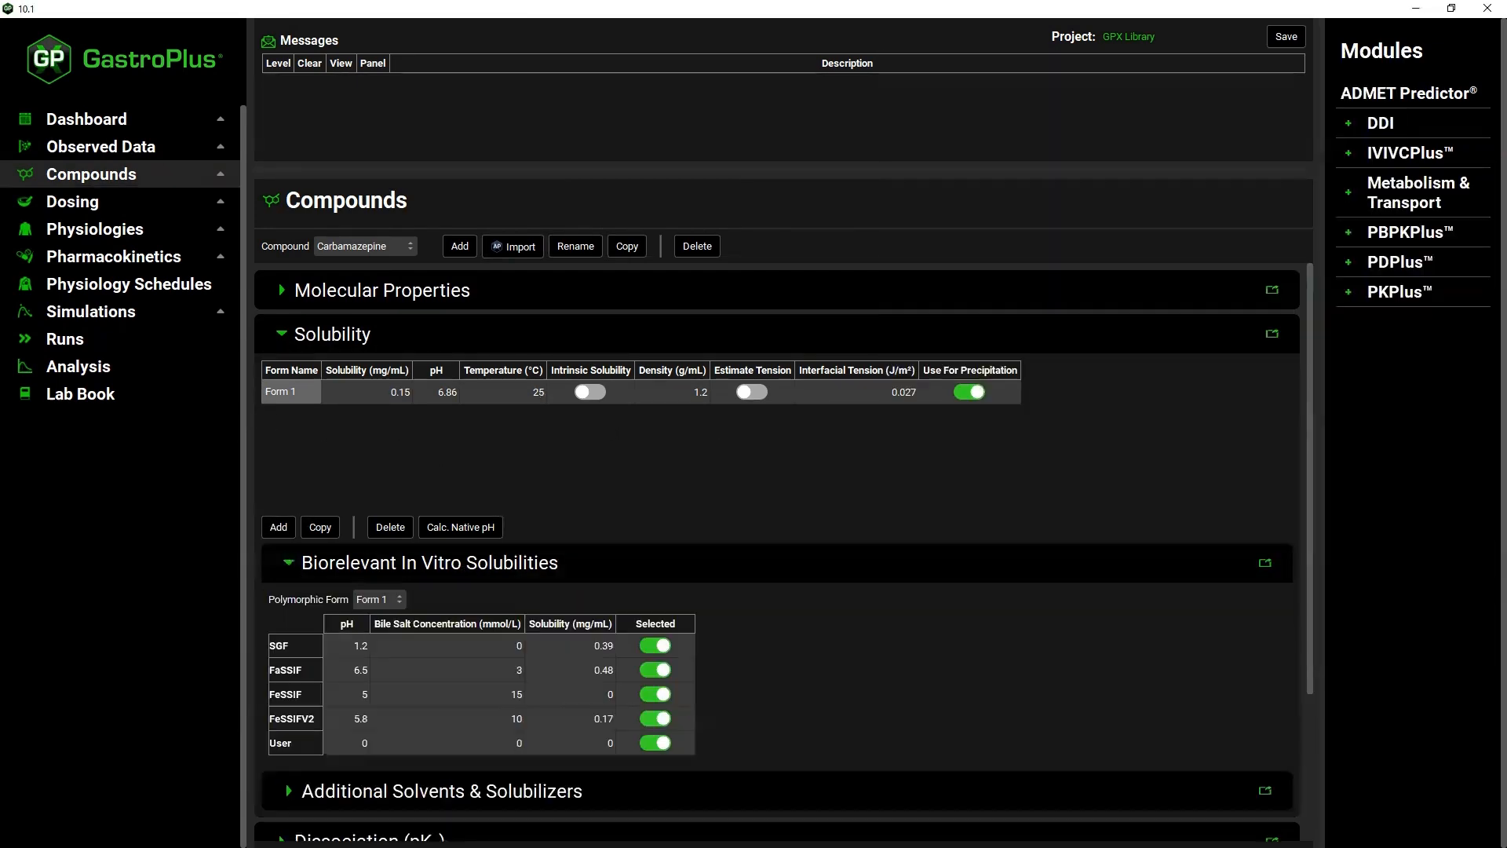
{"action": "key", "text": "alt+Tab"}
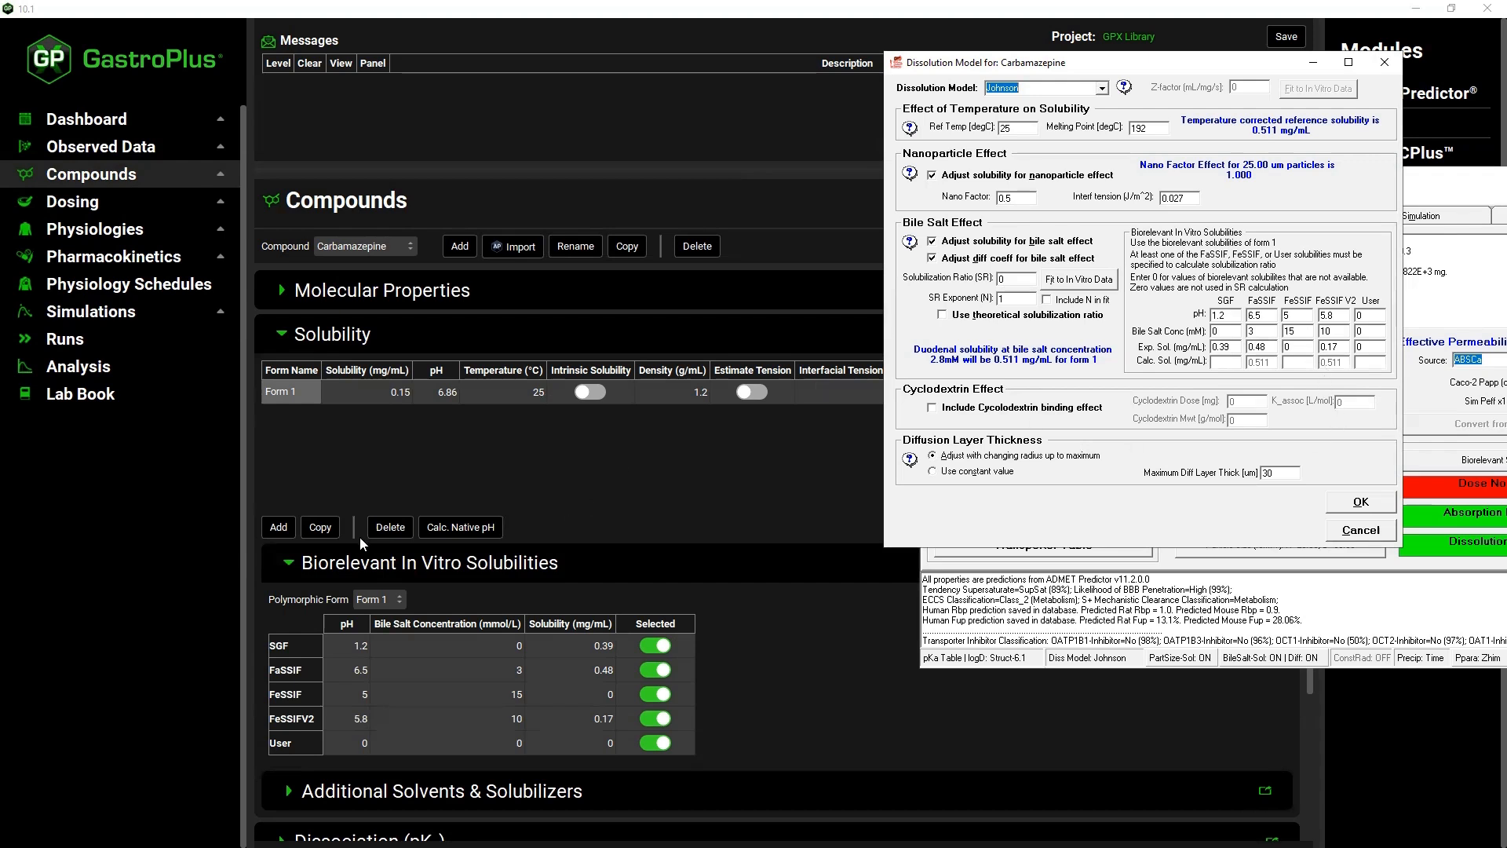
Compare the GPX dissociation data for Carbamazepine with the acid/base entries in the 9.9 pKa table
{"action": "left_click", "coordinate": [283, 336]}
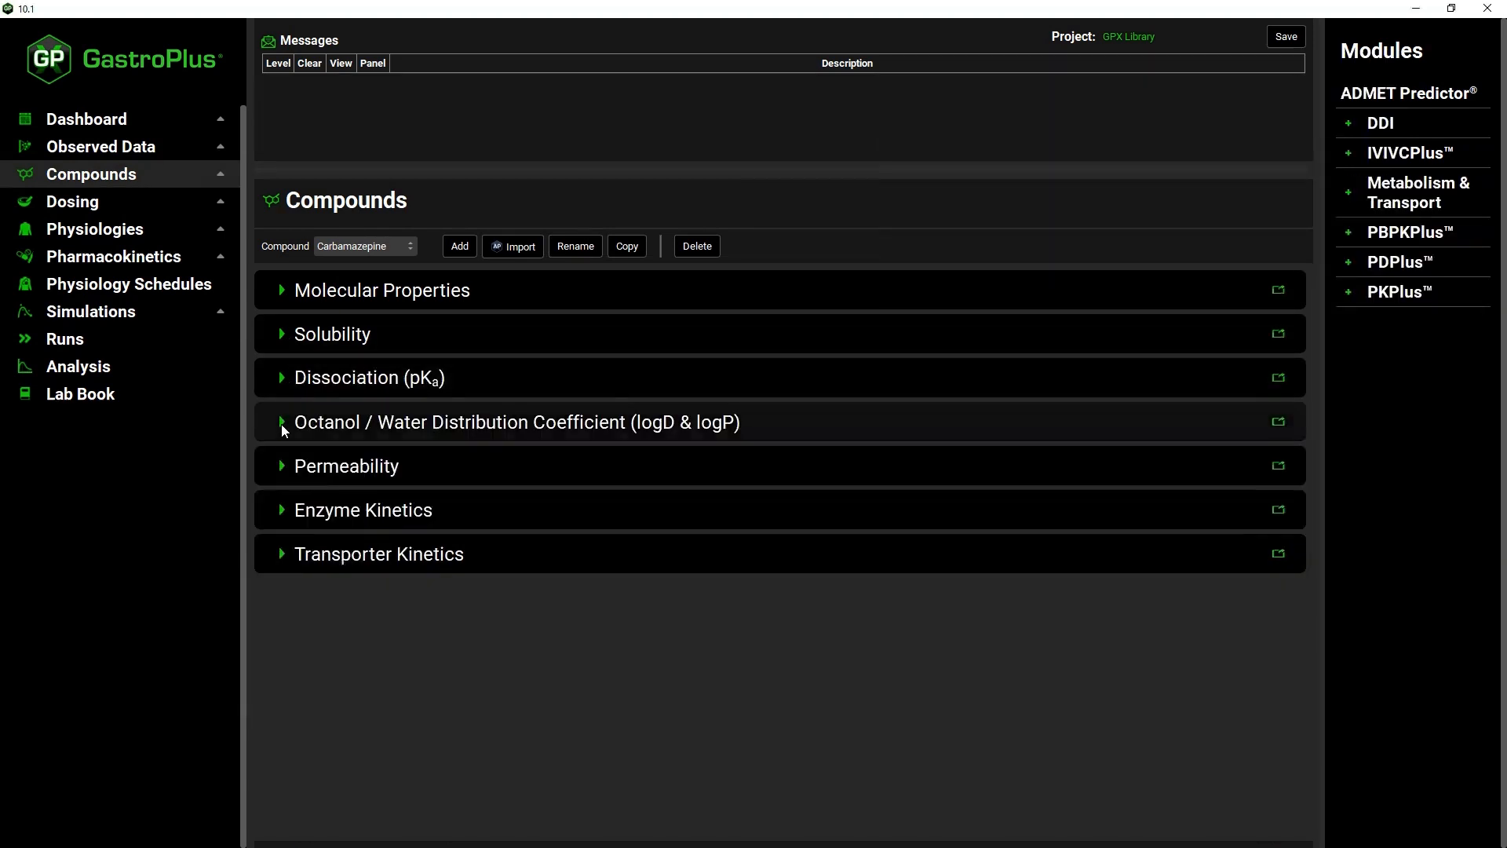
{"action": "left_click", "coordinate": [281, 378]}
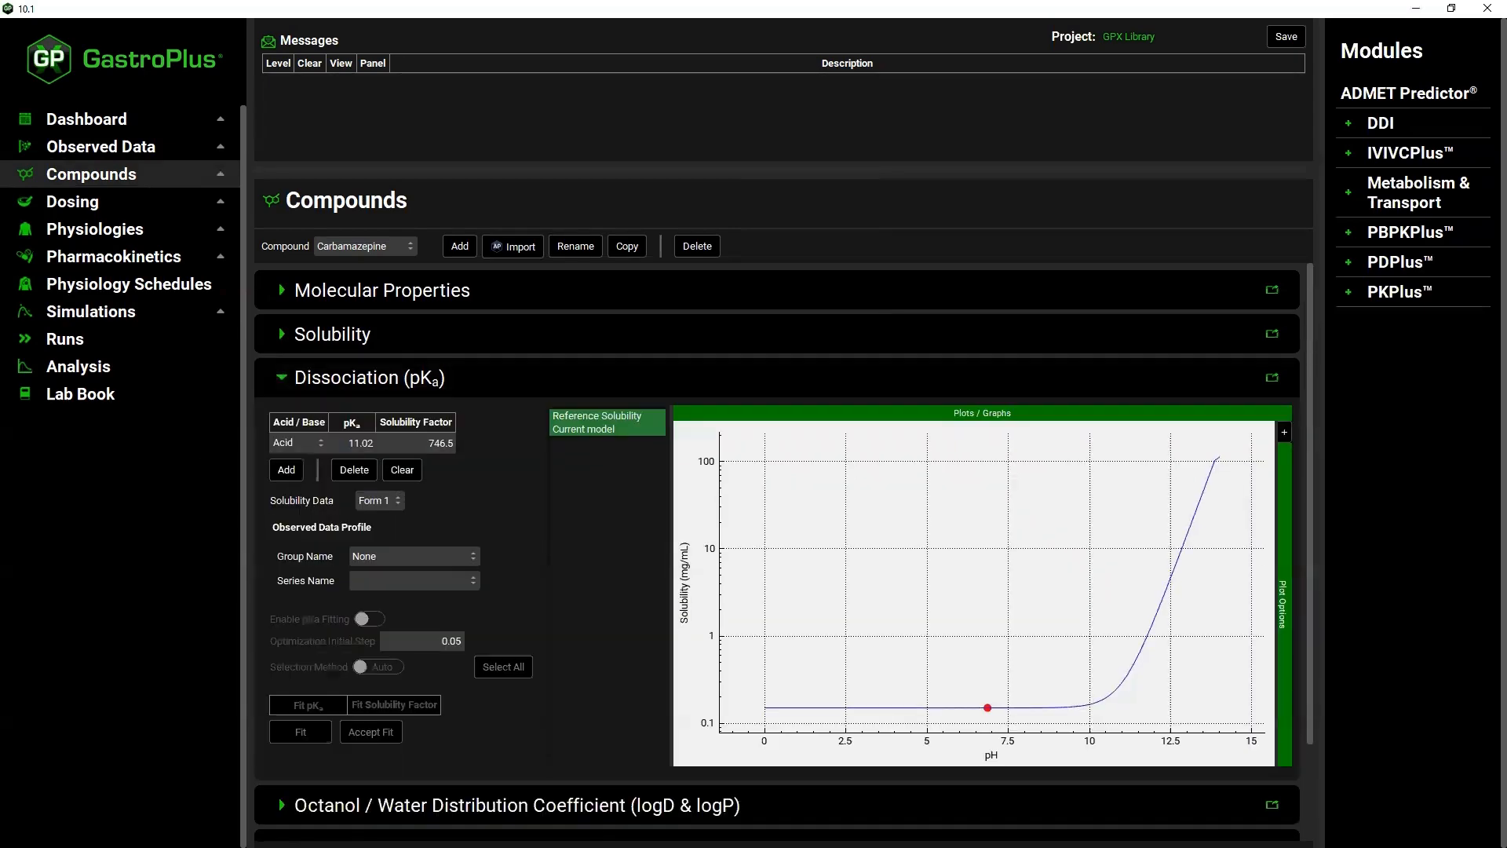
{"action": "key", "text": "alt+Tab"}
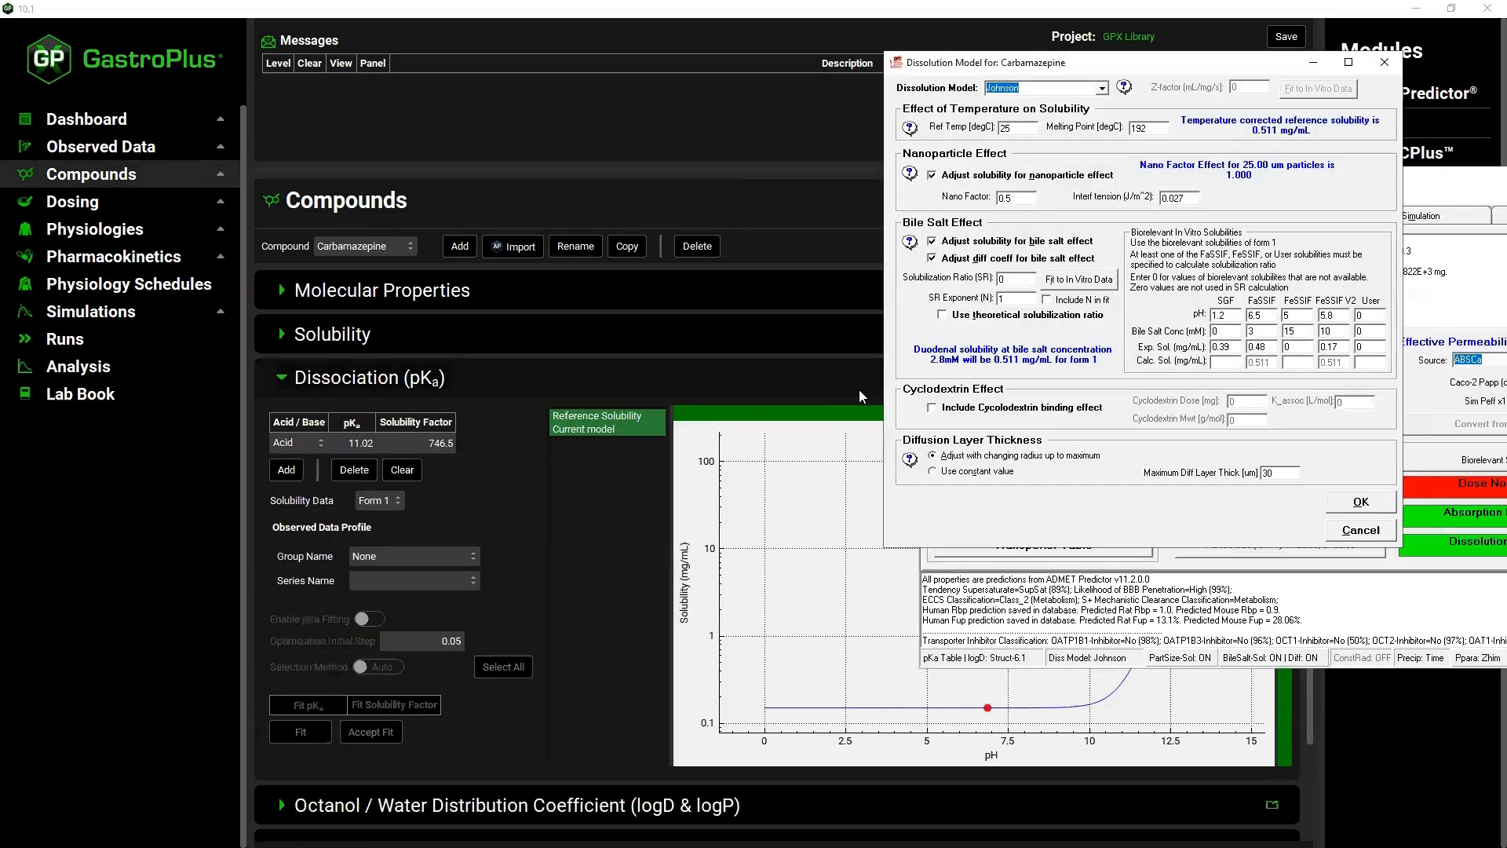
{"action": "left_click", "coordinate": [1389, 501]}
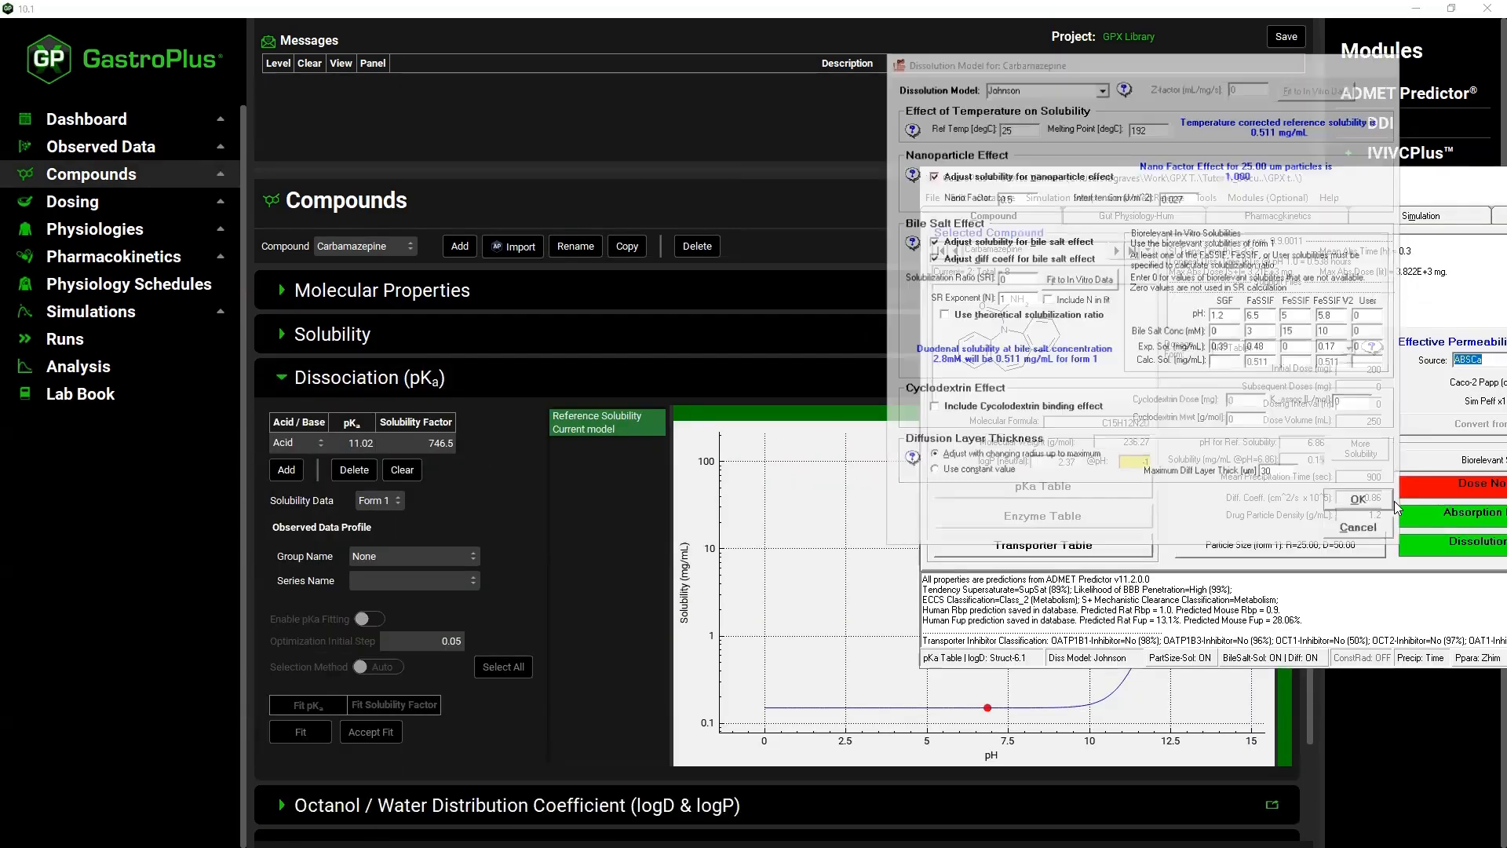
{"action": "left_click", "coordinate": [1103, 485]}
{"action": "left_click", "coordinate": [748, 482]}
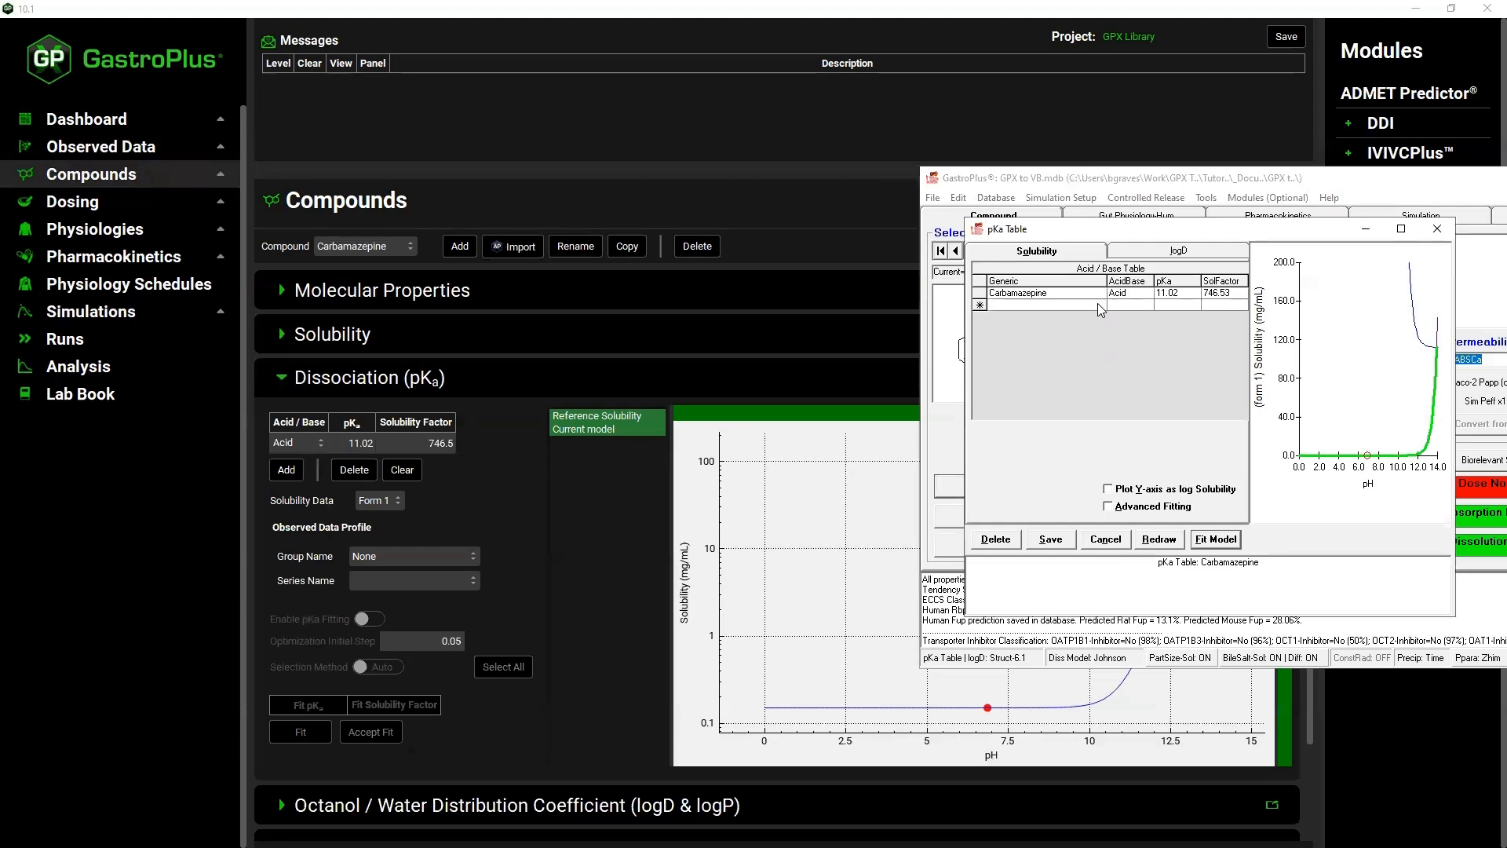
Compare the Carbamazepine logD correction factors in both versions, and set the neutral logP to 2.19 in 9.9
{"action": "left_click", "coordinate": [284, 380]}
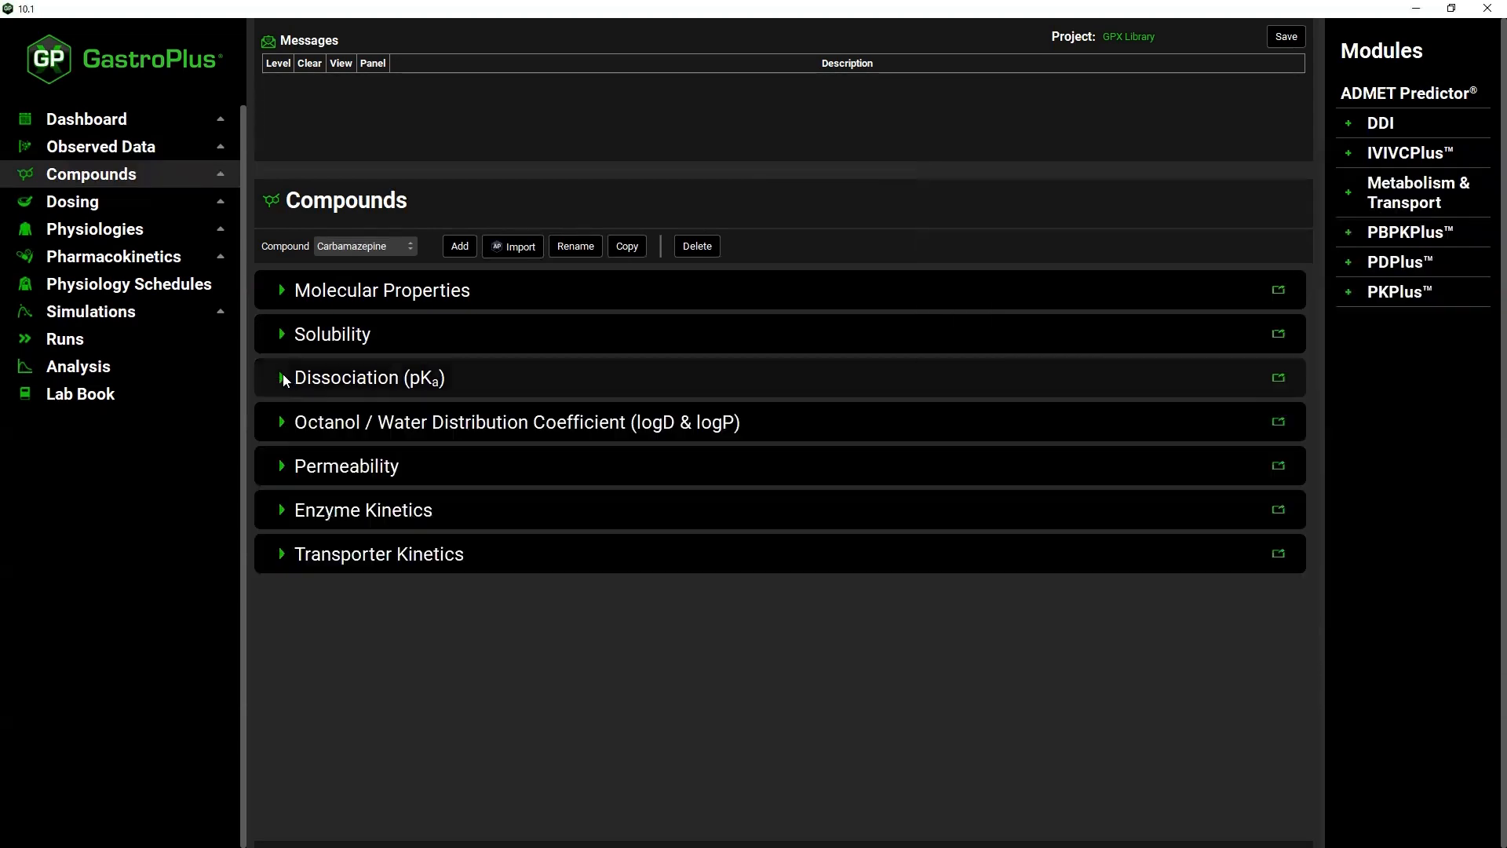
{"action": "left_click", "coordinate": [284, 419]}
{"action": "key", "text": "alt+Tab"}
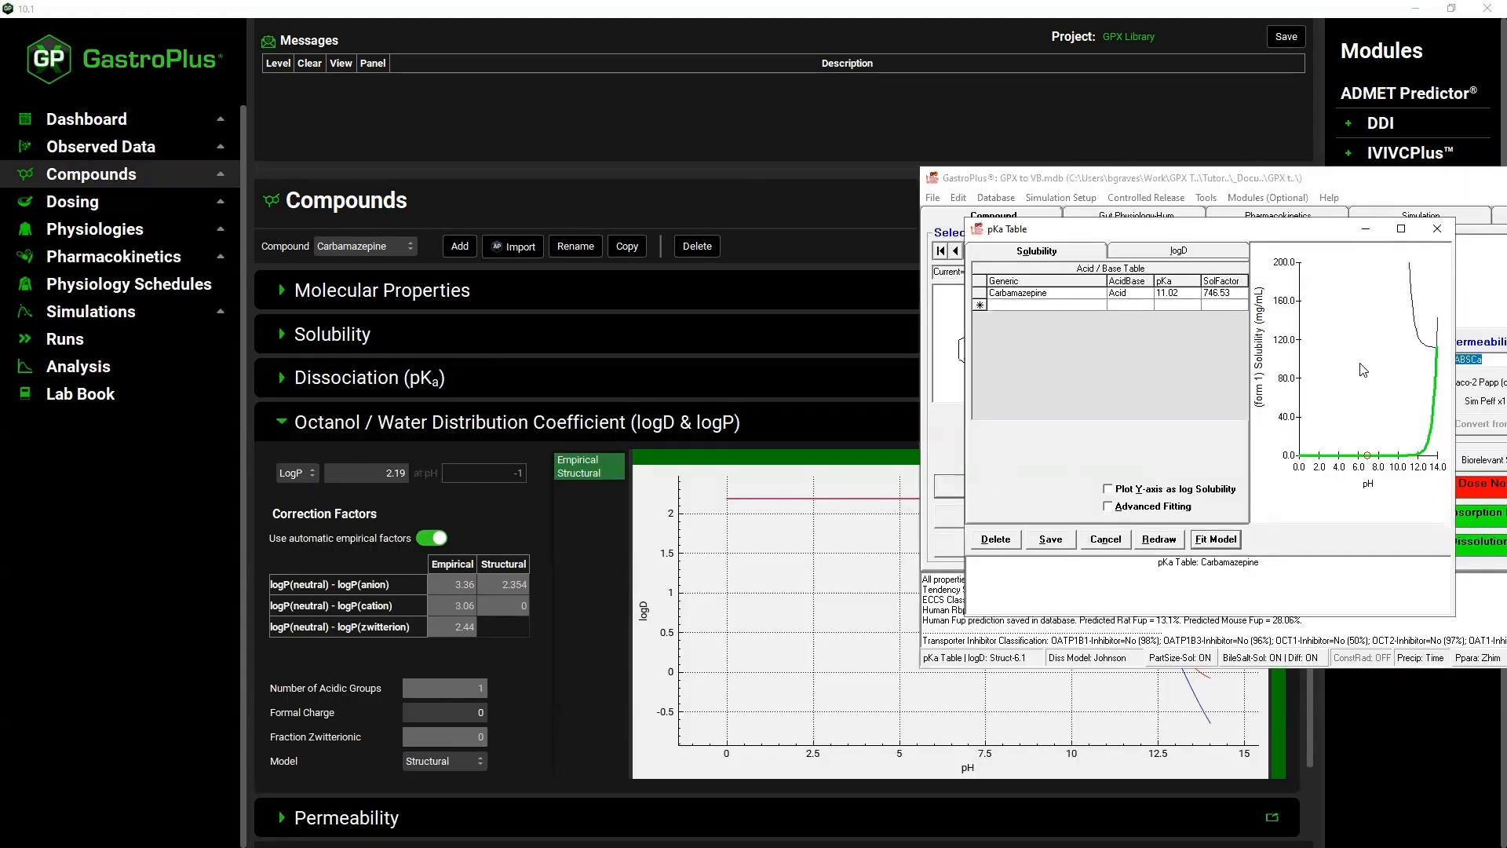
{"action": "left_click", "coordinate": [1171, 256]}
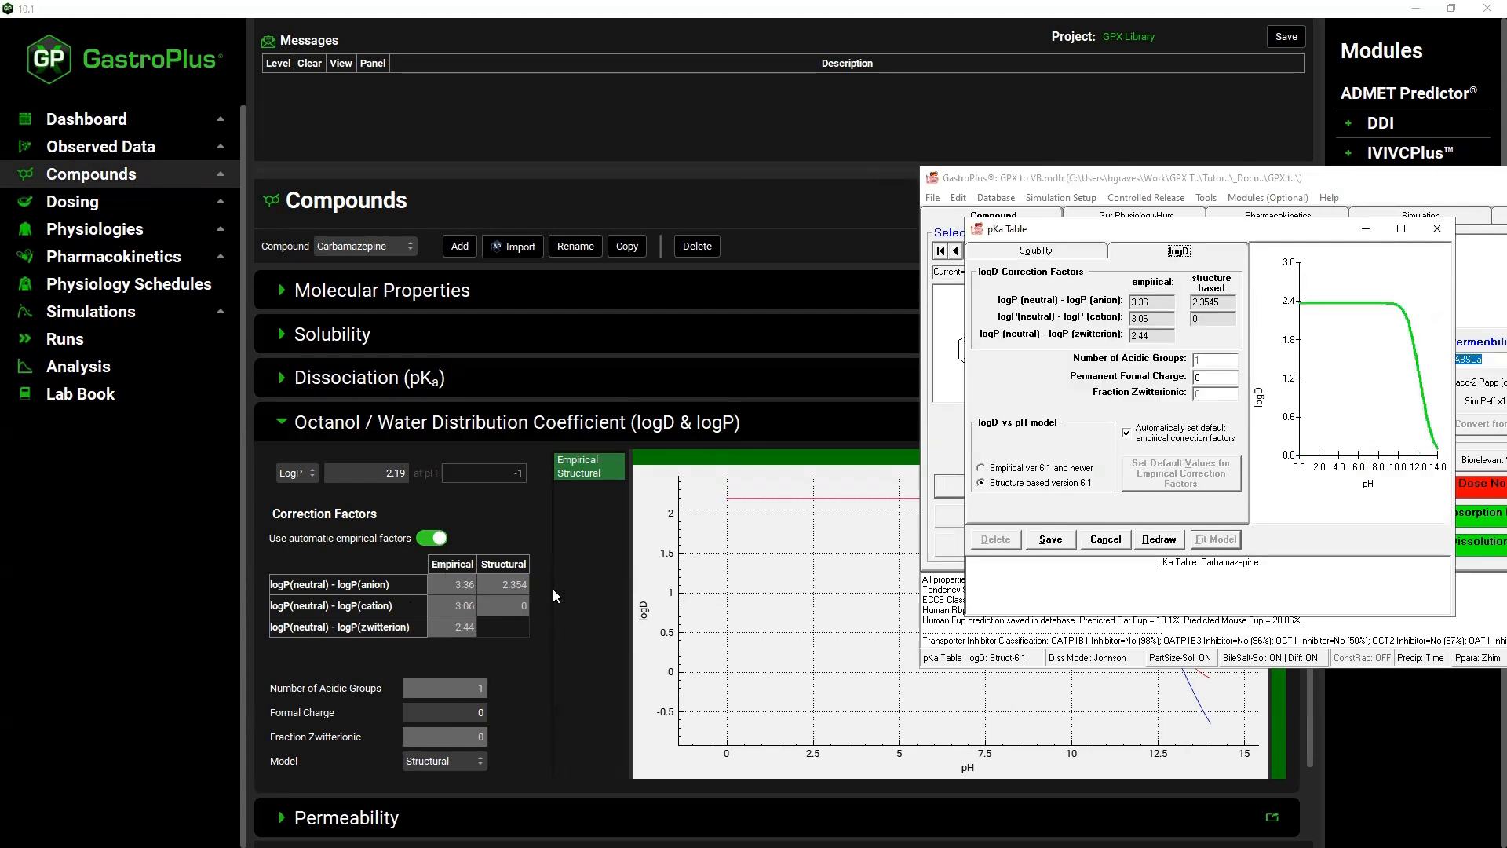
{"action": "left_click", "coordinate": [1039, 543]}
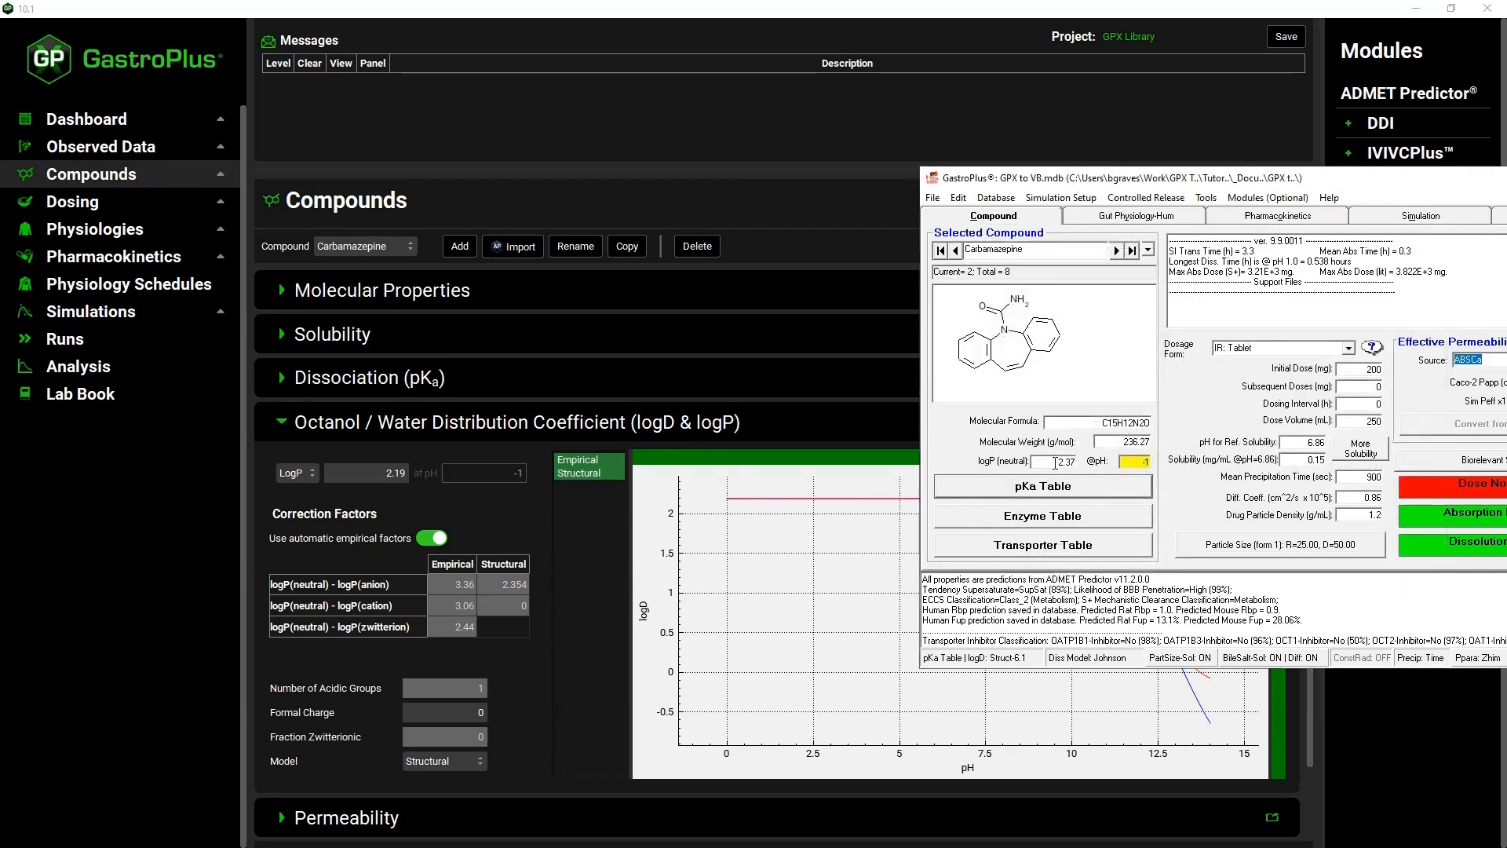
{"action": "left_click", "coordinate": [1055, 462]}
{"action": "type", "text": "2.19"}
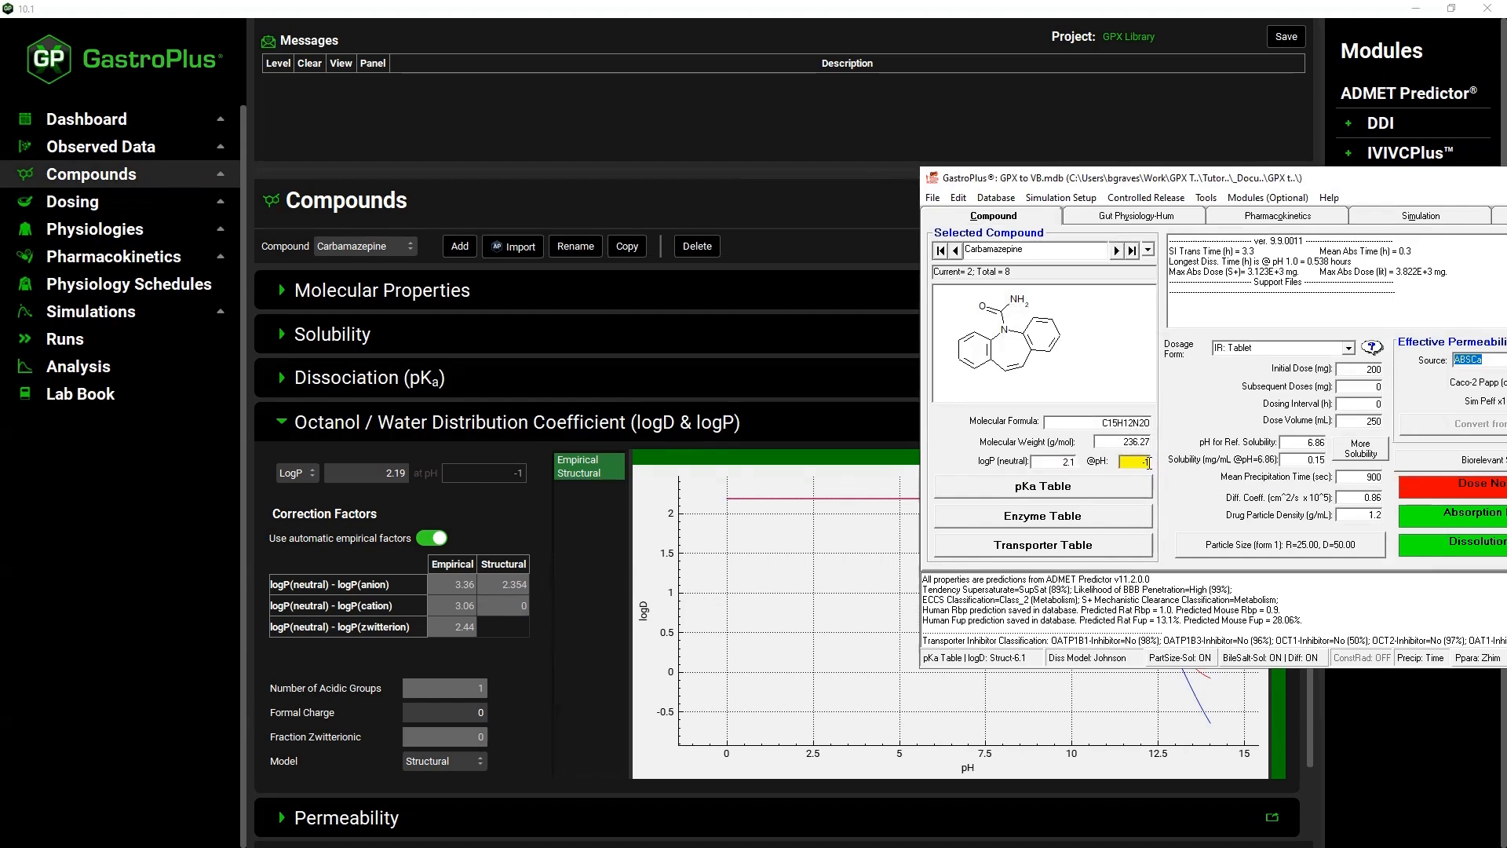
Reselect Carbamazepine among the GPX compounds and examine its permeability source and input permeability
{"action": "left_click", "coordinate": [290, 424]}
{"action": "key", "text": "alt+Tab"}
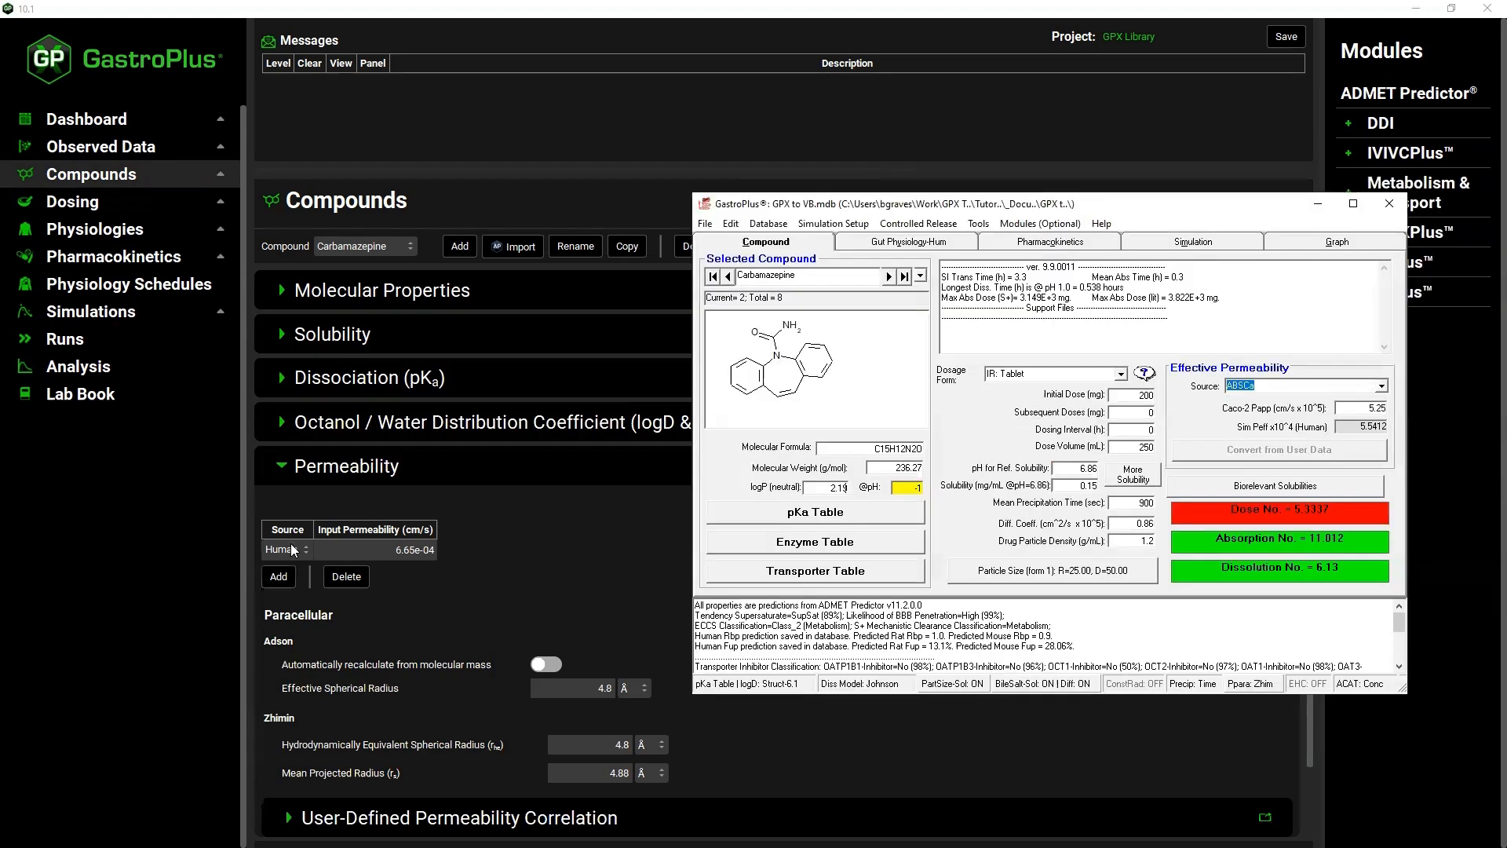
{"action": "left_click", "coordinate": [383, 246]}
{"action": "left_click", "coordinate": [383, 256]}
{"action": "left_click", "coordinate": [385, 248]}
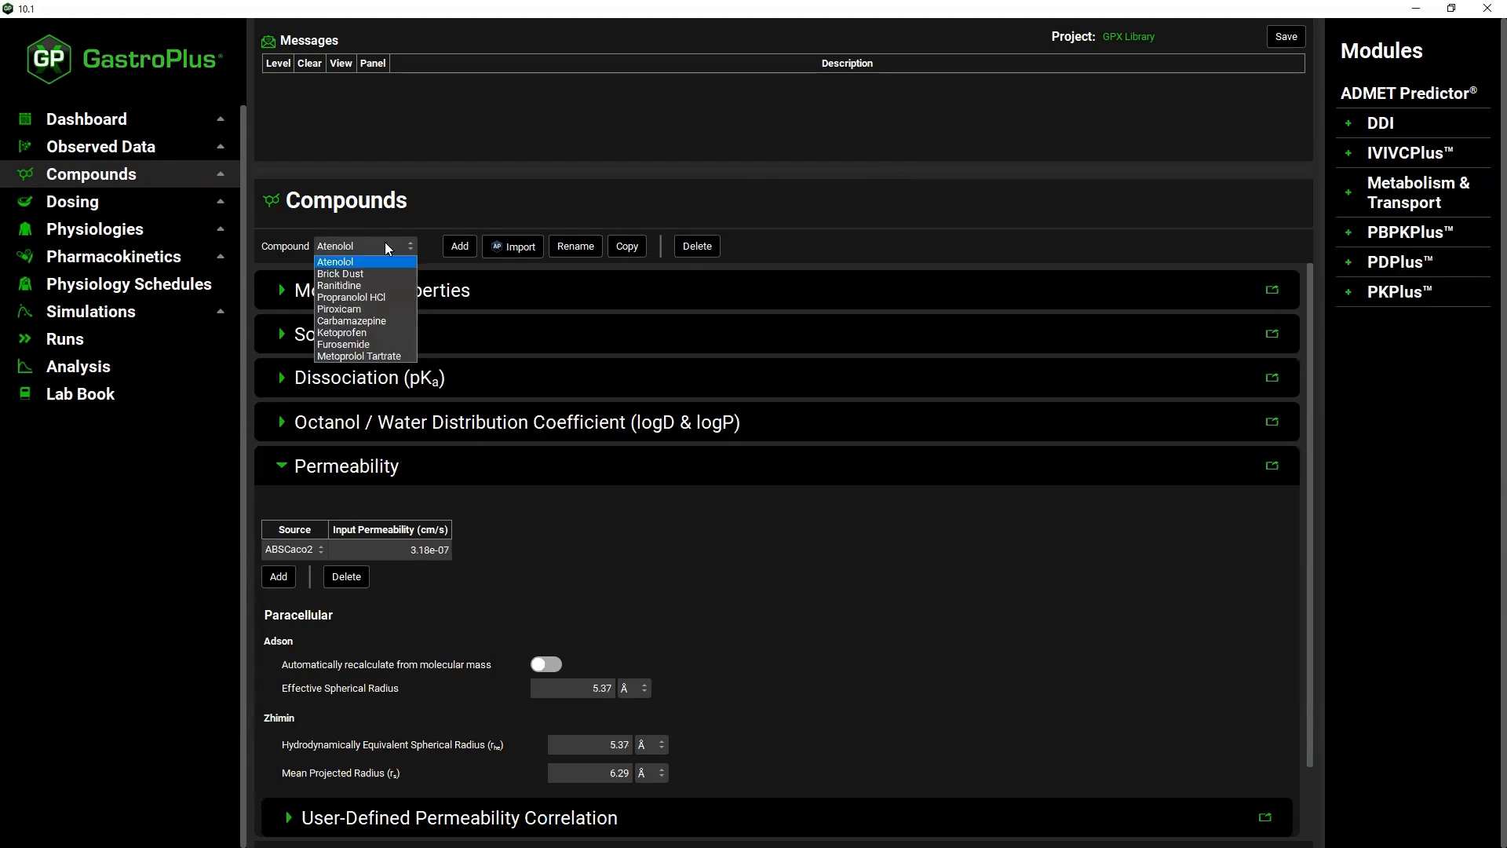
{"action": "left_click", "coordinate": [364, 320]}
{"action": "left_click", "coordinate": [282, 380]}
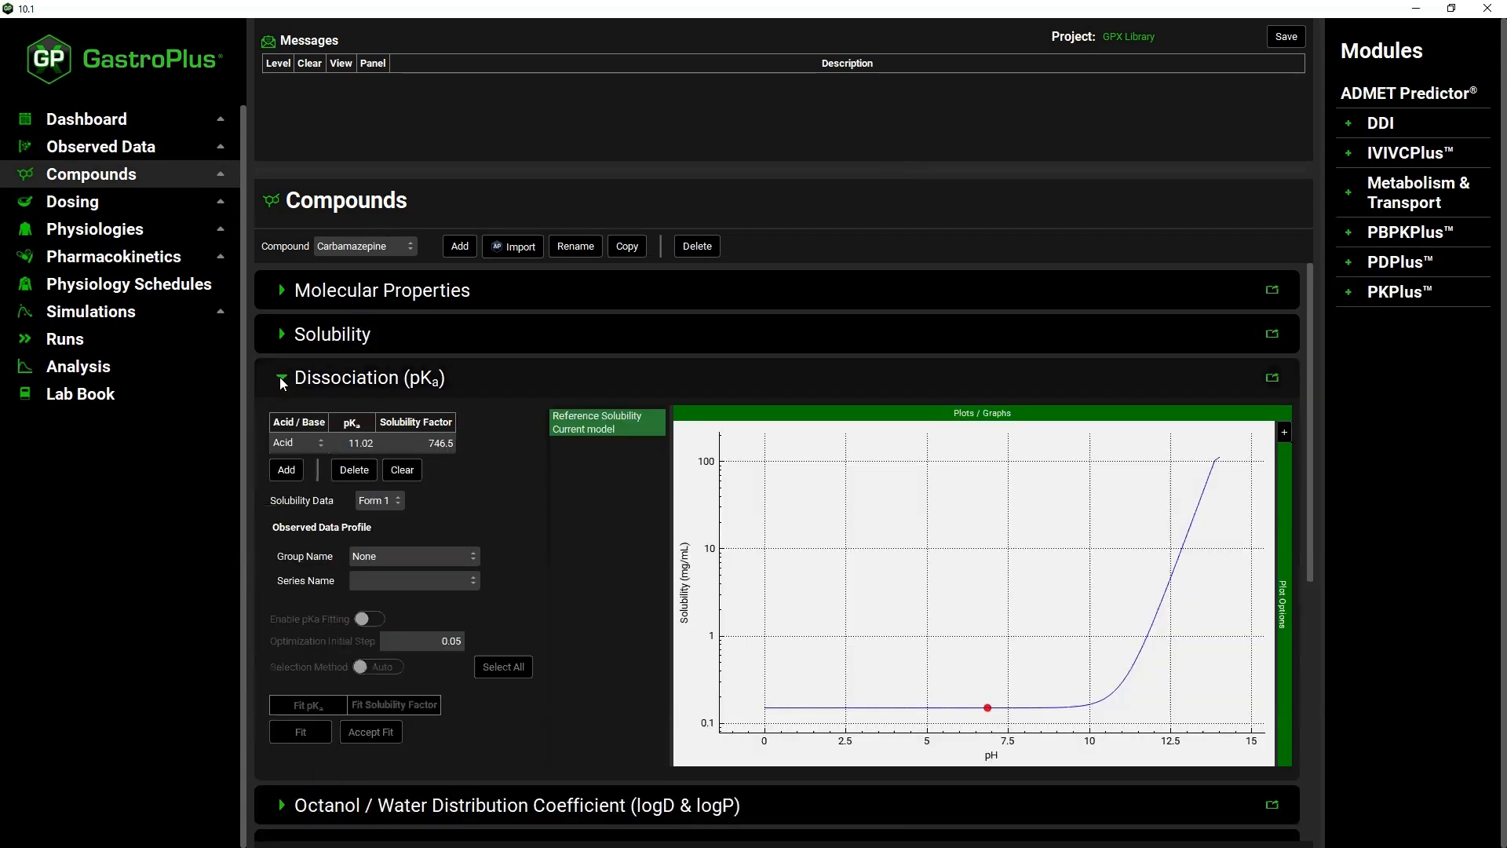
{"action": "left_click", "coordinate": [281, 379]}
Set the 9.9 Caco-2 Papp for Carbamazepine to 5.26, and compare the paracellular radii in its permeability model with GPX
{"action": "key", "text": "alt+Tab"}
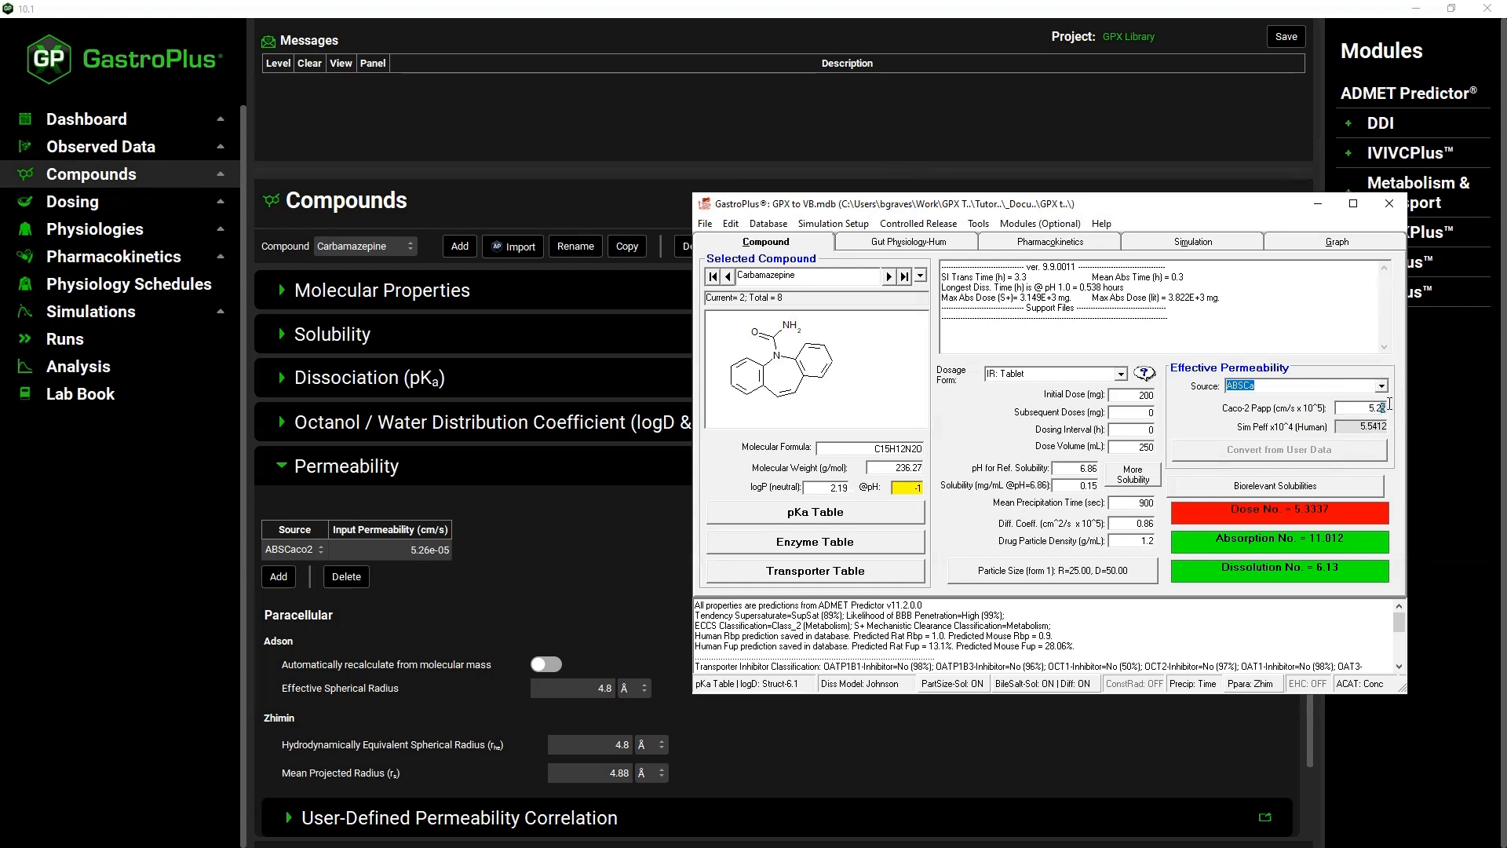
{"action": "type", "text": "6"}
{"action": "left_click", "coordinate": [1245, 686]}
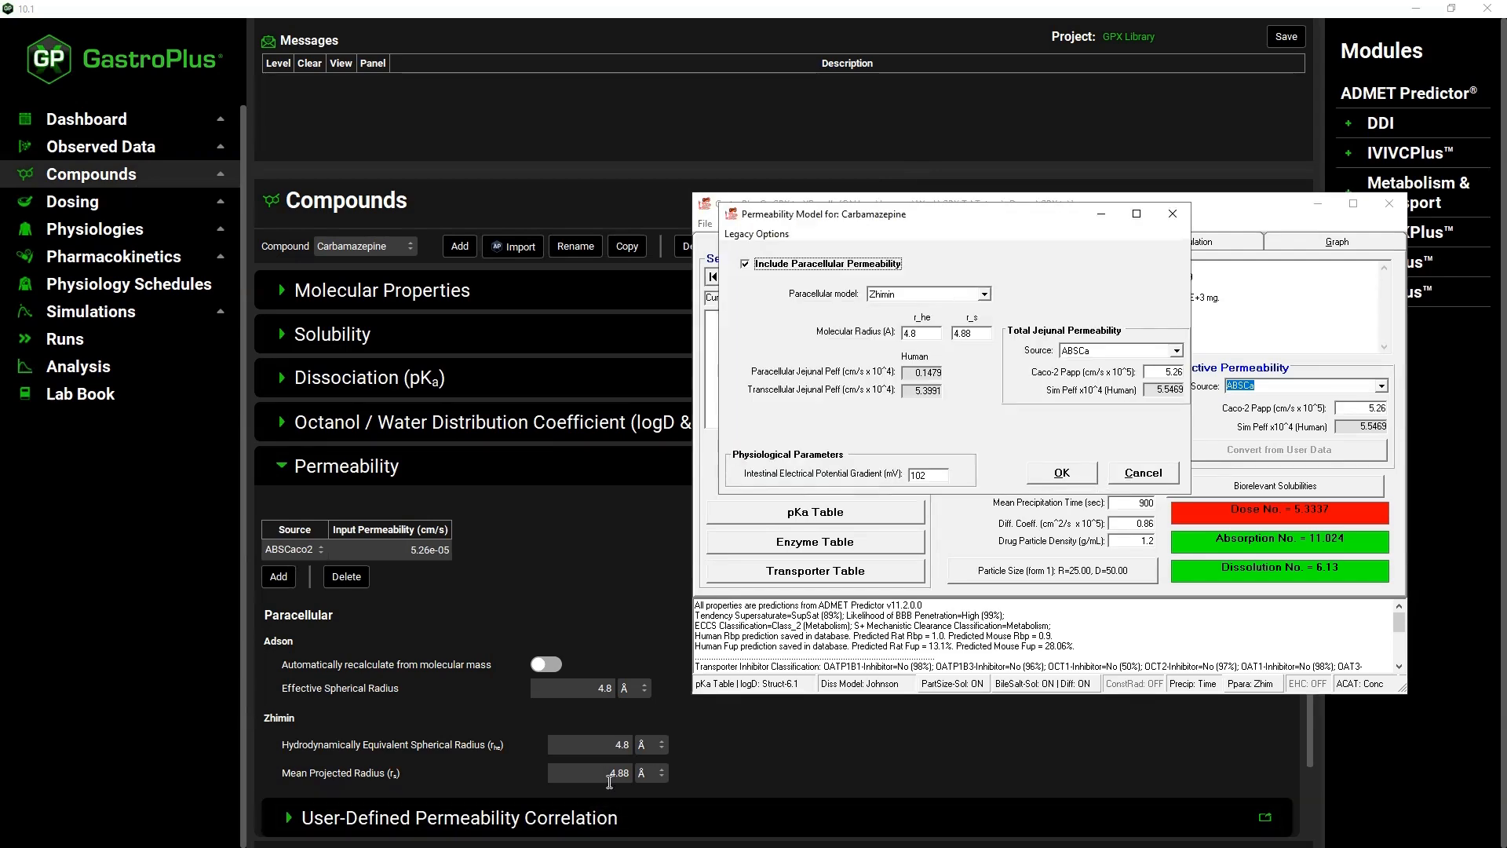
{"action": "left_click", "coordinate": [1075, 481]}
Check the GPX enzyme kinetics and transporter kinetics tables for Carbamazepine
{"action": "left_click", "coordinate": [276, 463]}
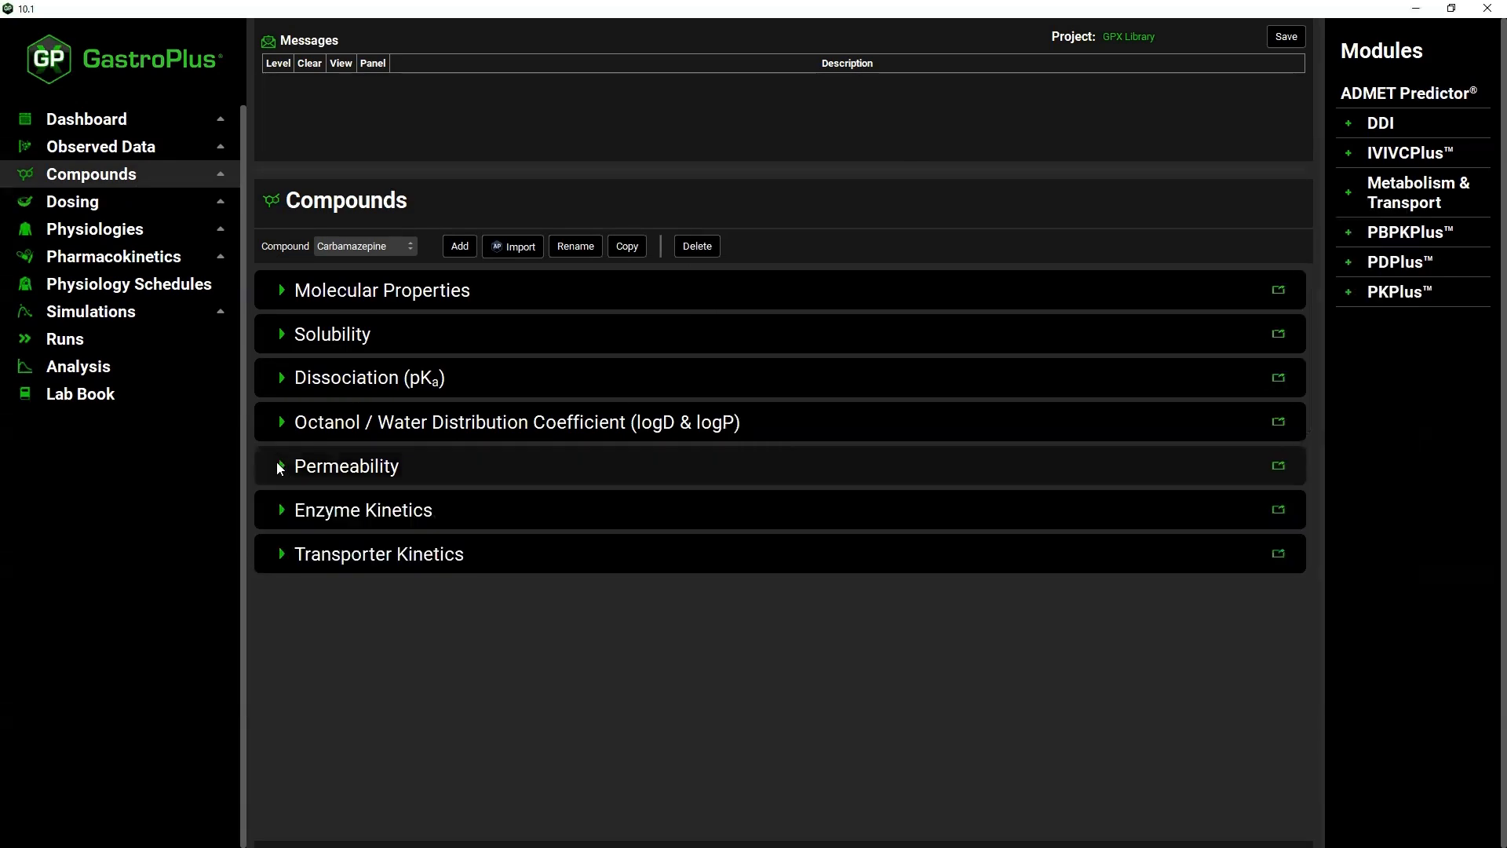
{"action": "left_click", "coordinate": [281, 512]}
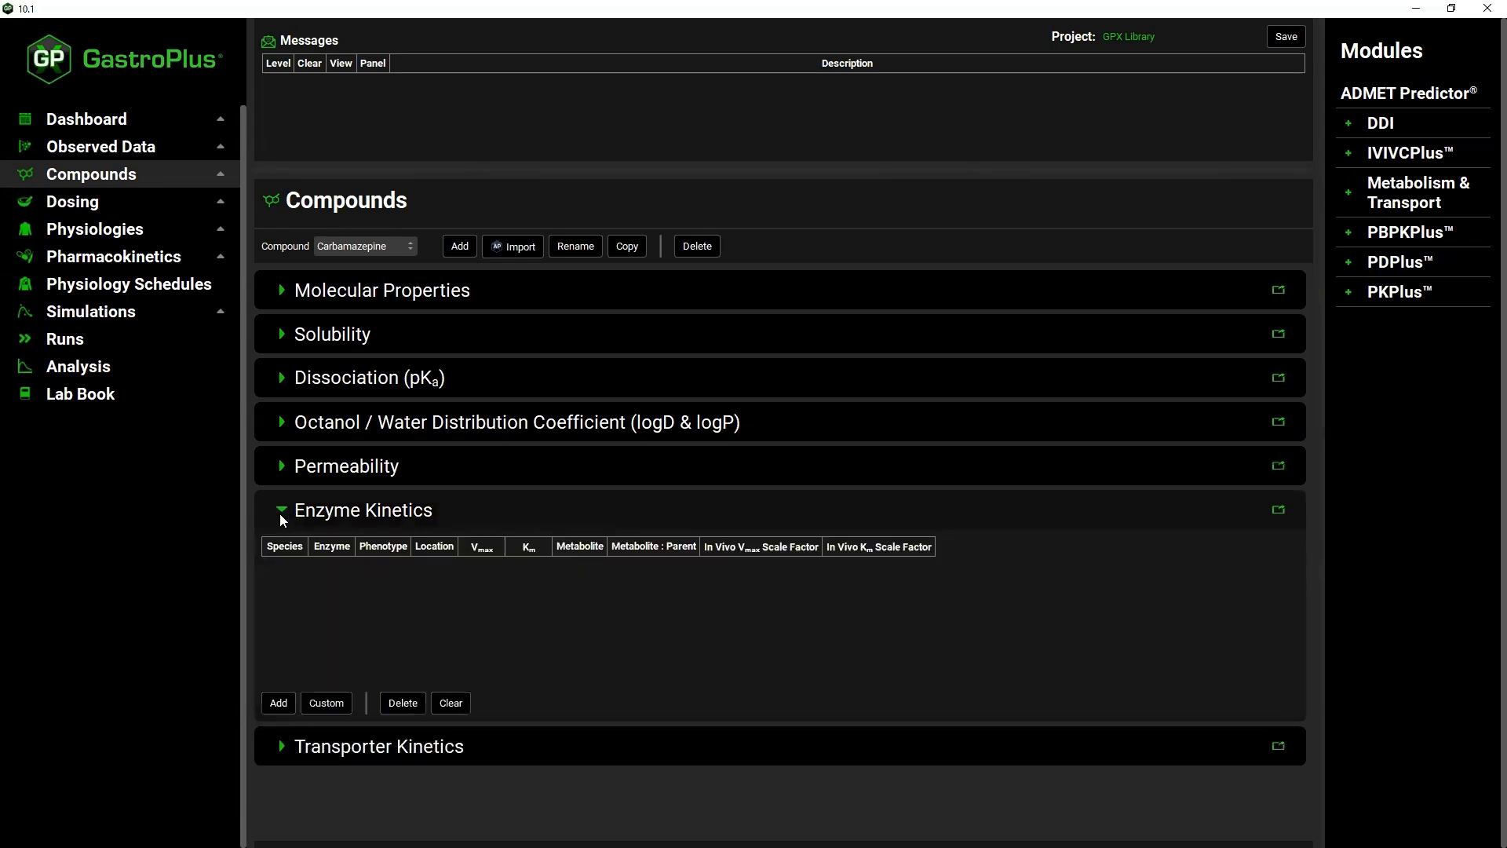
{"action": "left_click", "coordinate": [280, 511]}
{"action": "left_click", "coordinate": [282, 554]}
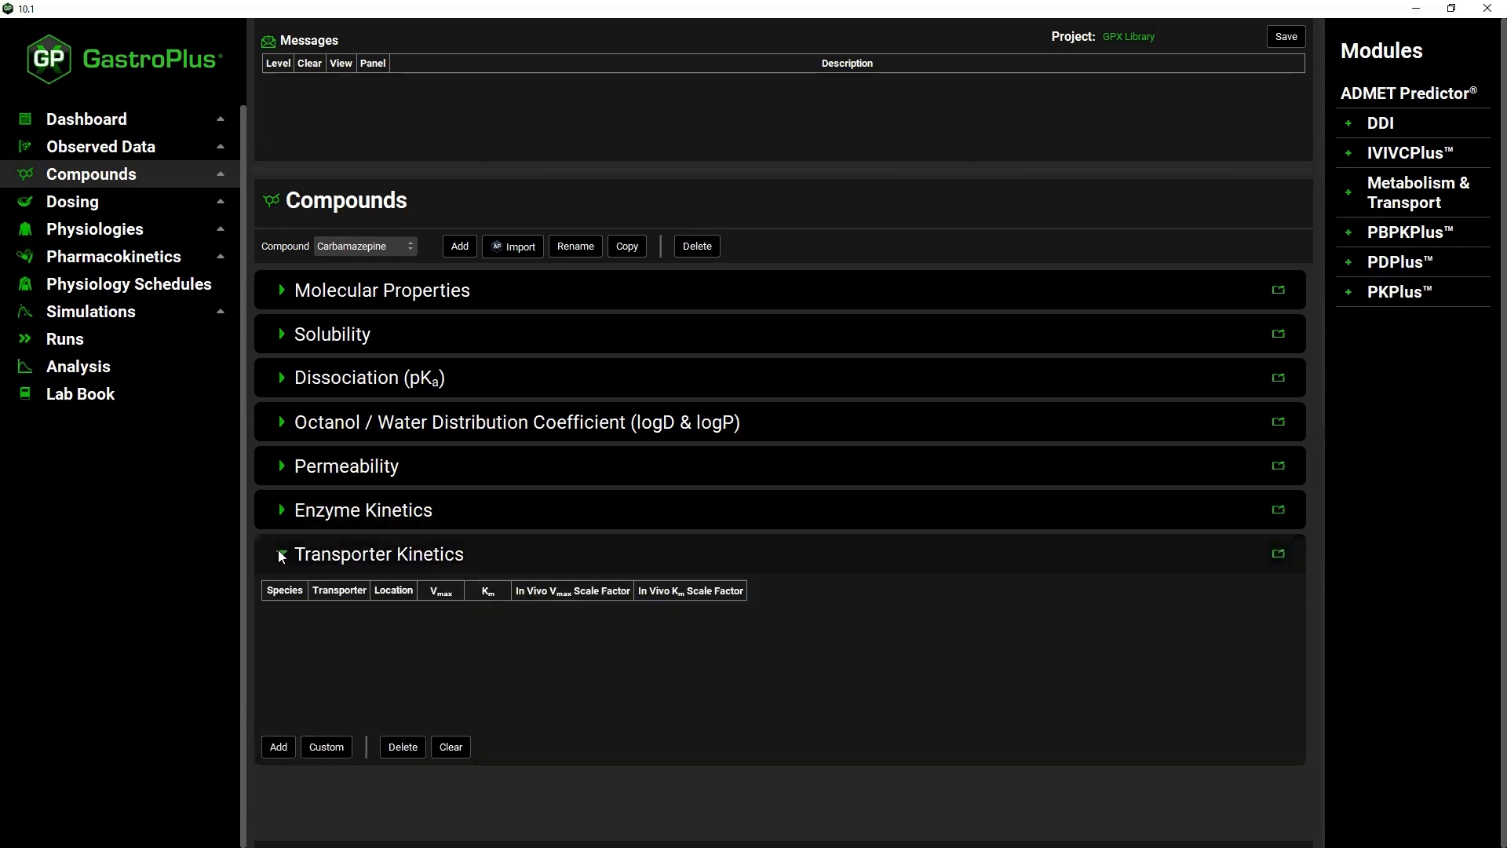
{"action": "left_click", "coordinate": [282, 554]}
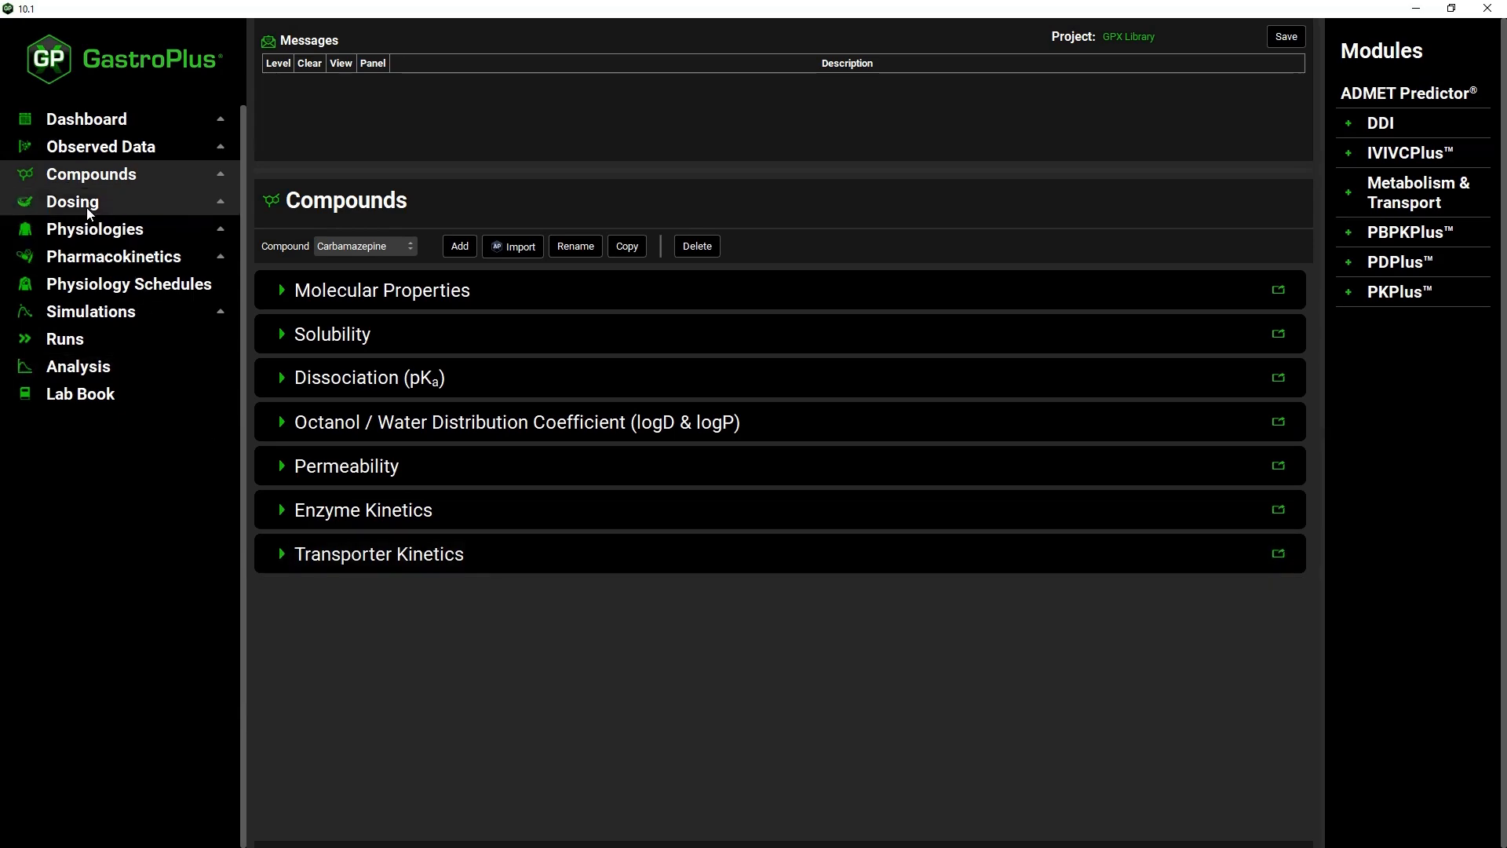
Look up the Carbamazepine simulation's dose schedule in GPX and display the 200mg PO tablet 75um dosing schedule
{"action": "left_click", "coordinate": [91, 314]}
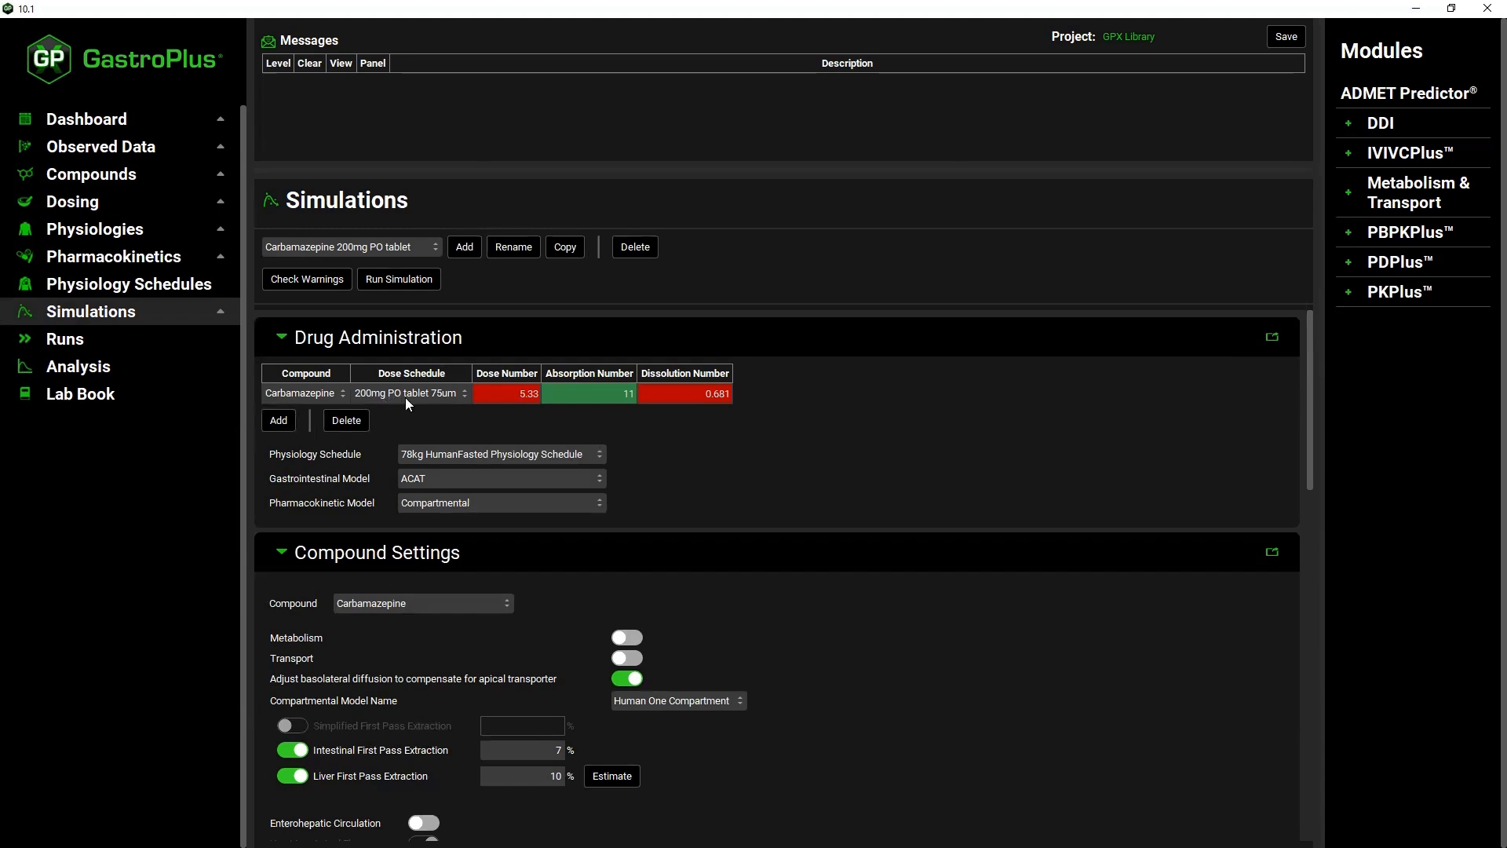
{"action": "left_click", "coordinate": [100, 204]}
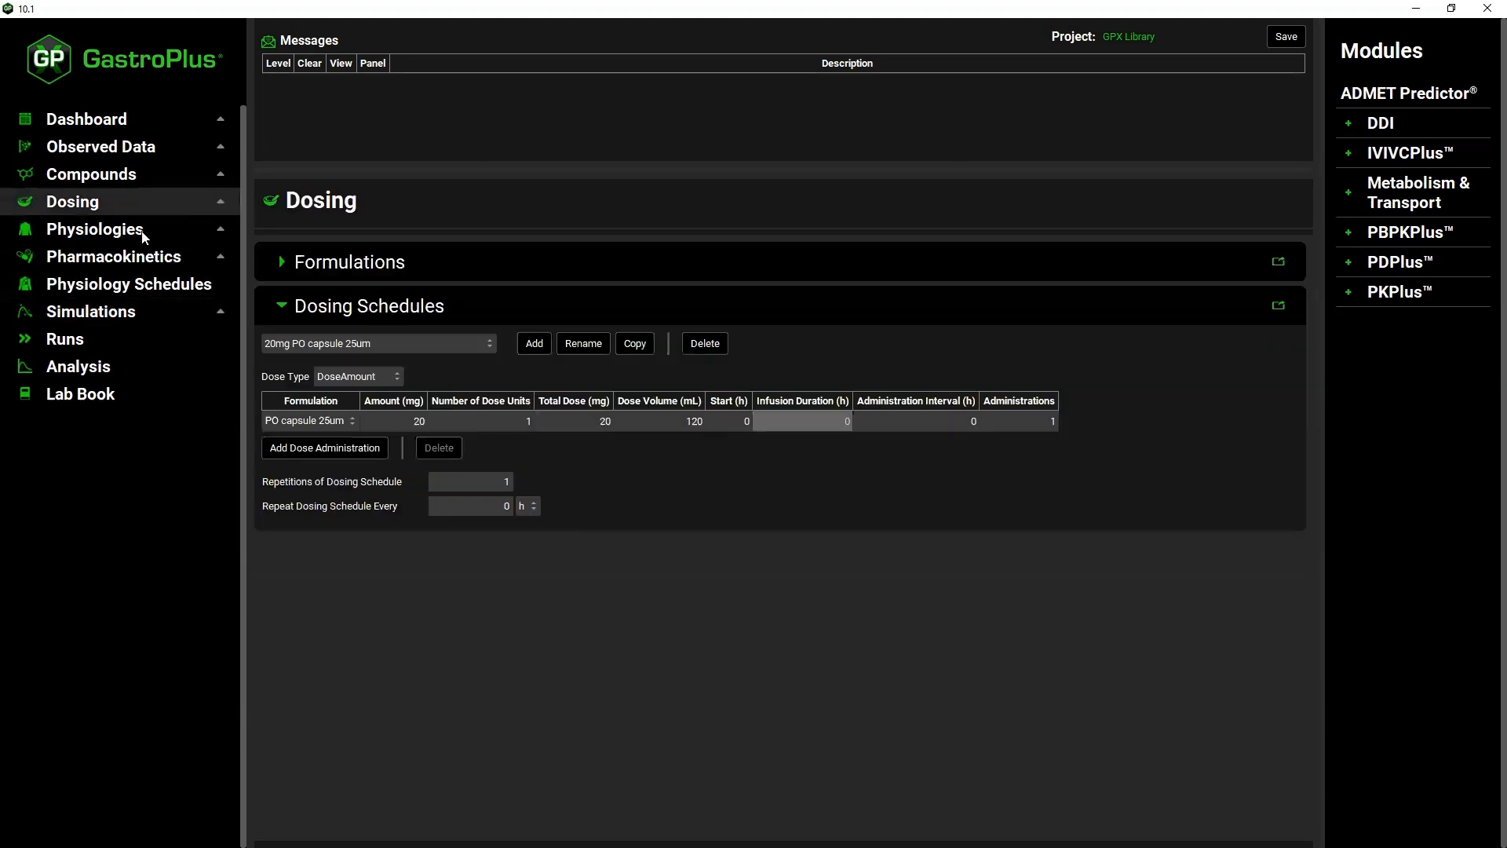
{"action": "left_click", "coordinate": [309, 345]}
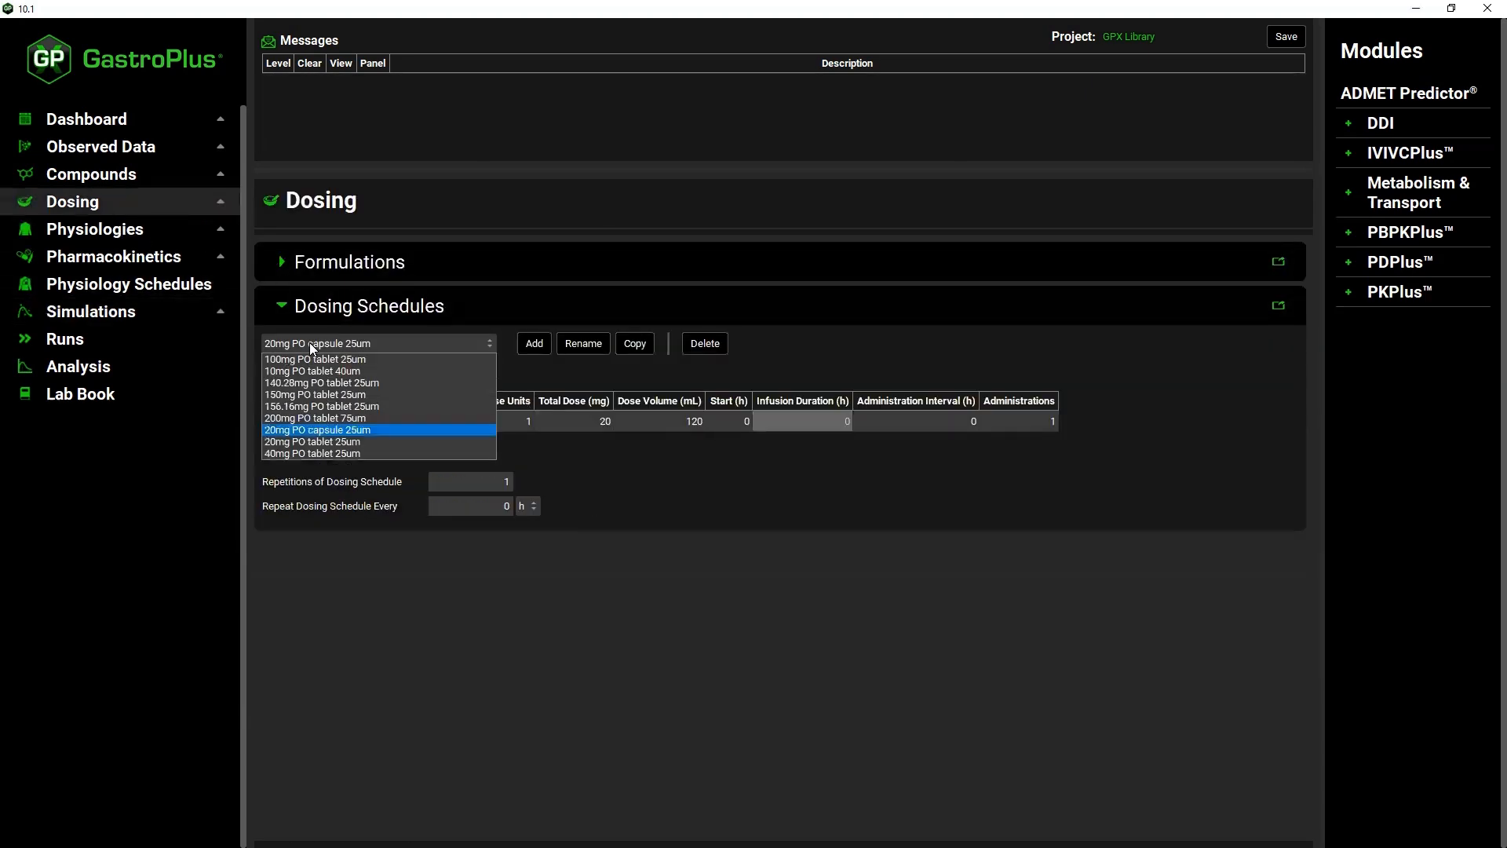
{"action": "left_click", "coordinate": [352, 418]}
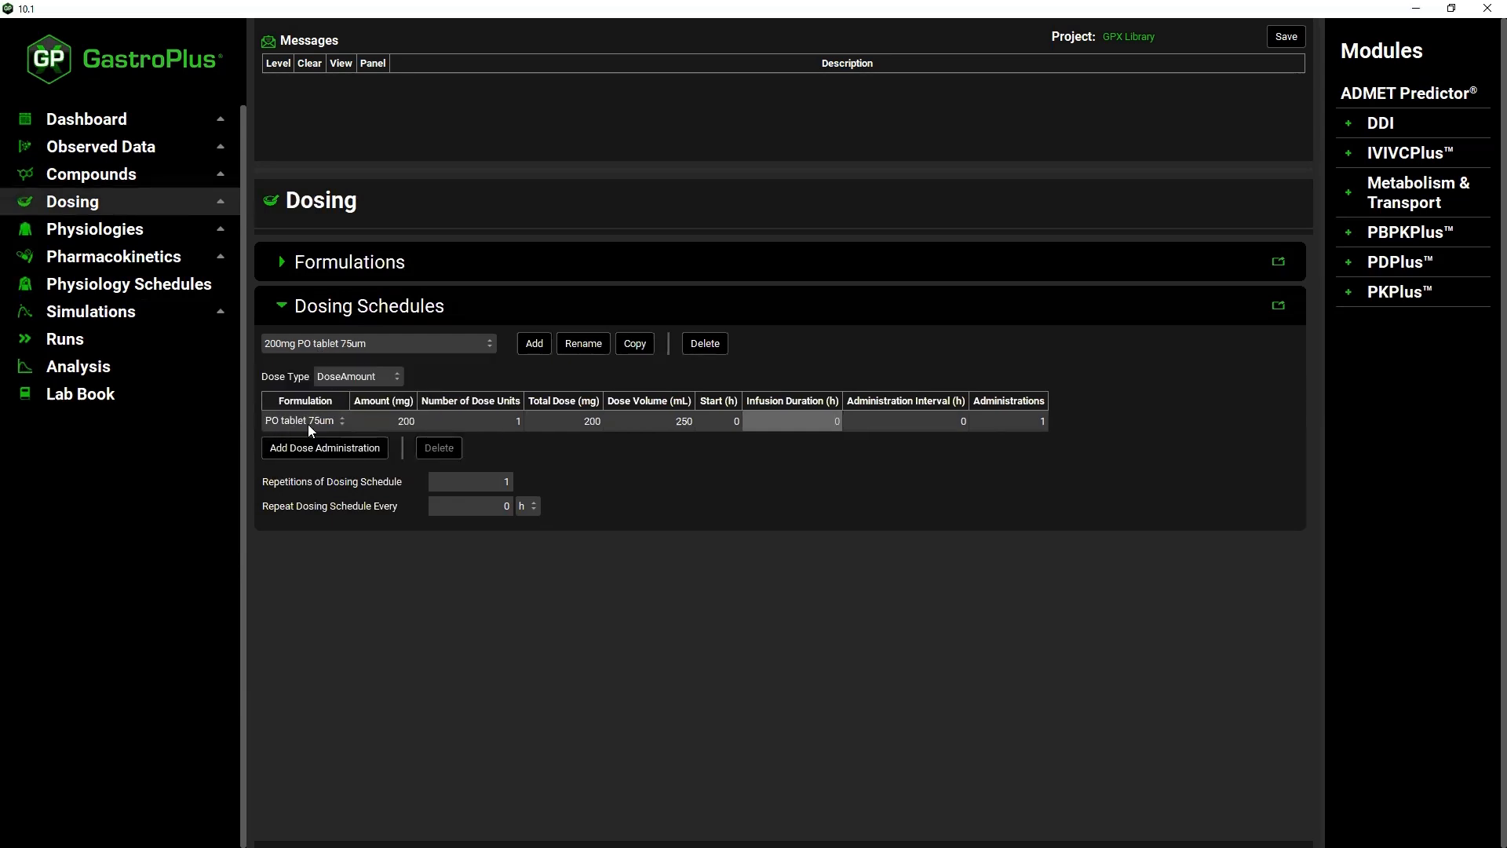
Examine the particle size and forms of the PO tablet 75um formulation, reselecting it to refresh its values
{"action": "left_click", "coordinate": [281, 259]}
{"action": "left_click", "coordinate": [334, 298]}
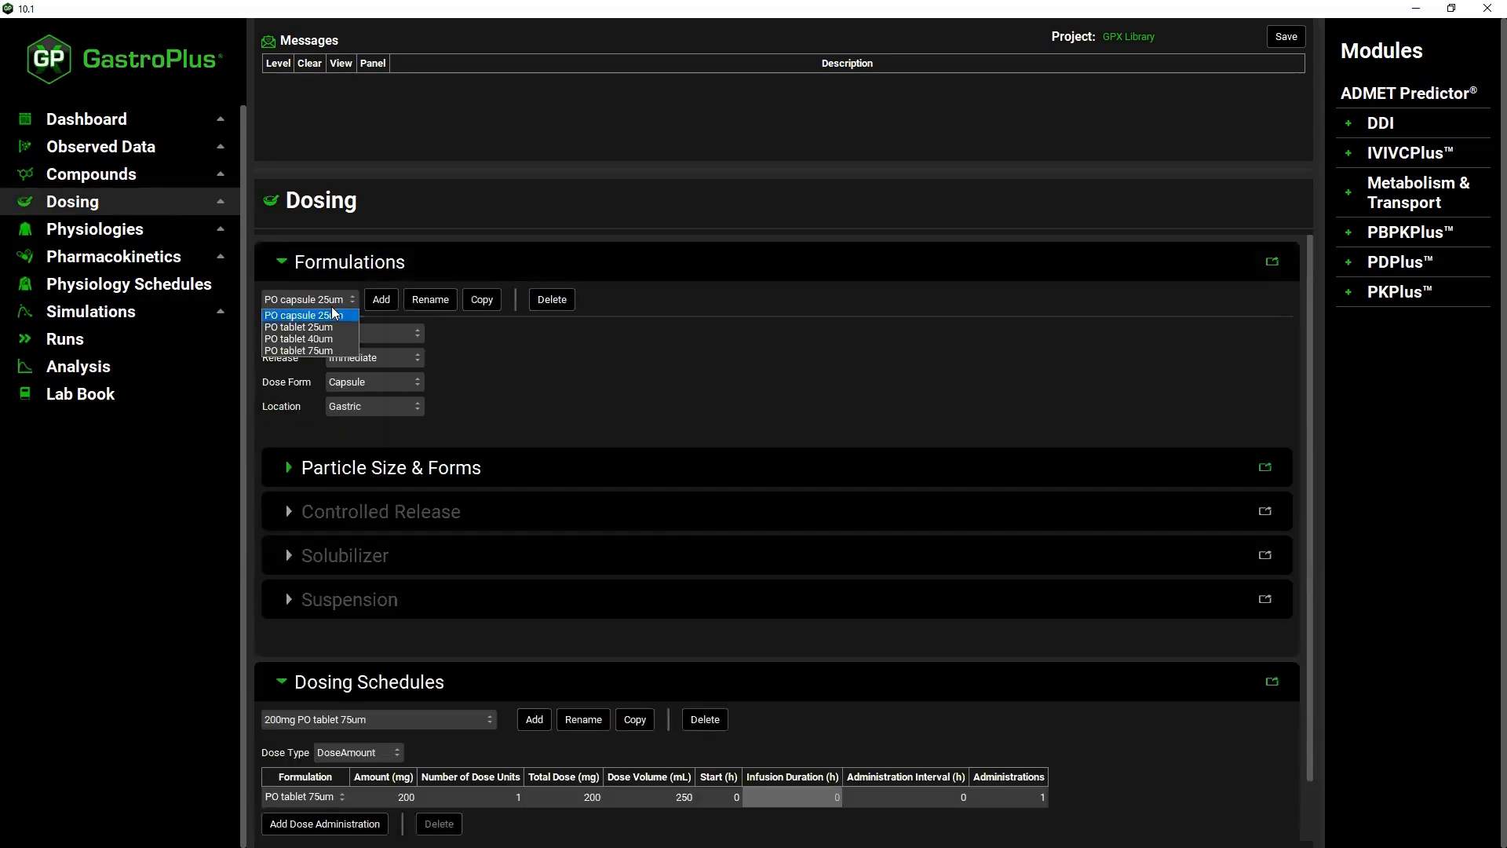
{"action": "left_click", "coordinate": [334, 350]}
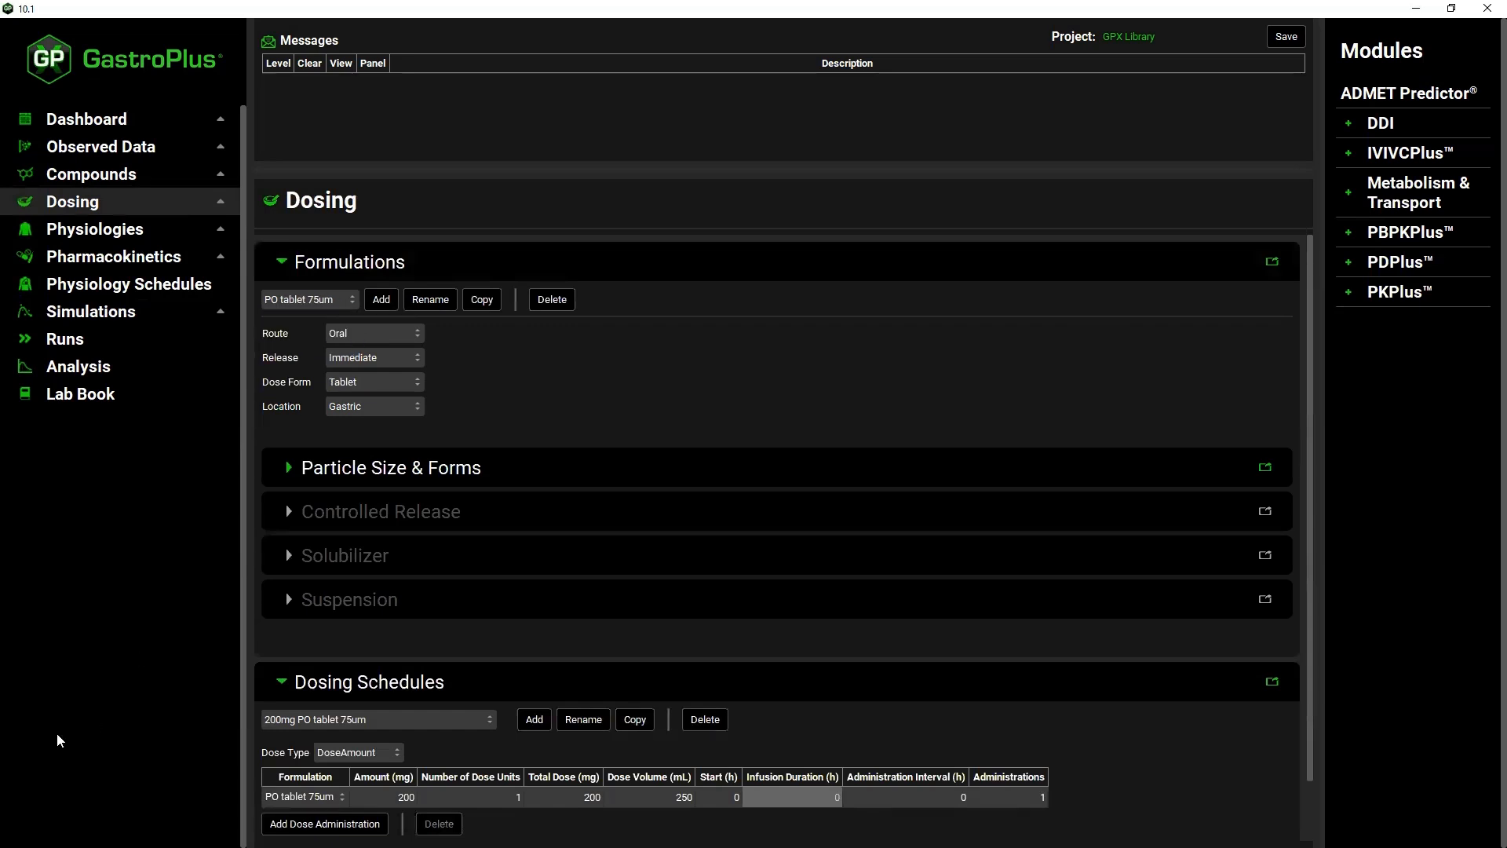
{"action": "left_click", "coordinate": [285, 465]}
{"action": "left_click", "coordinate": [318, 300]}
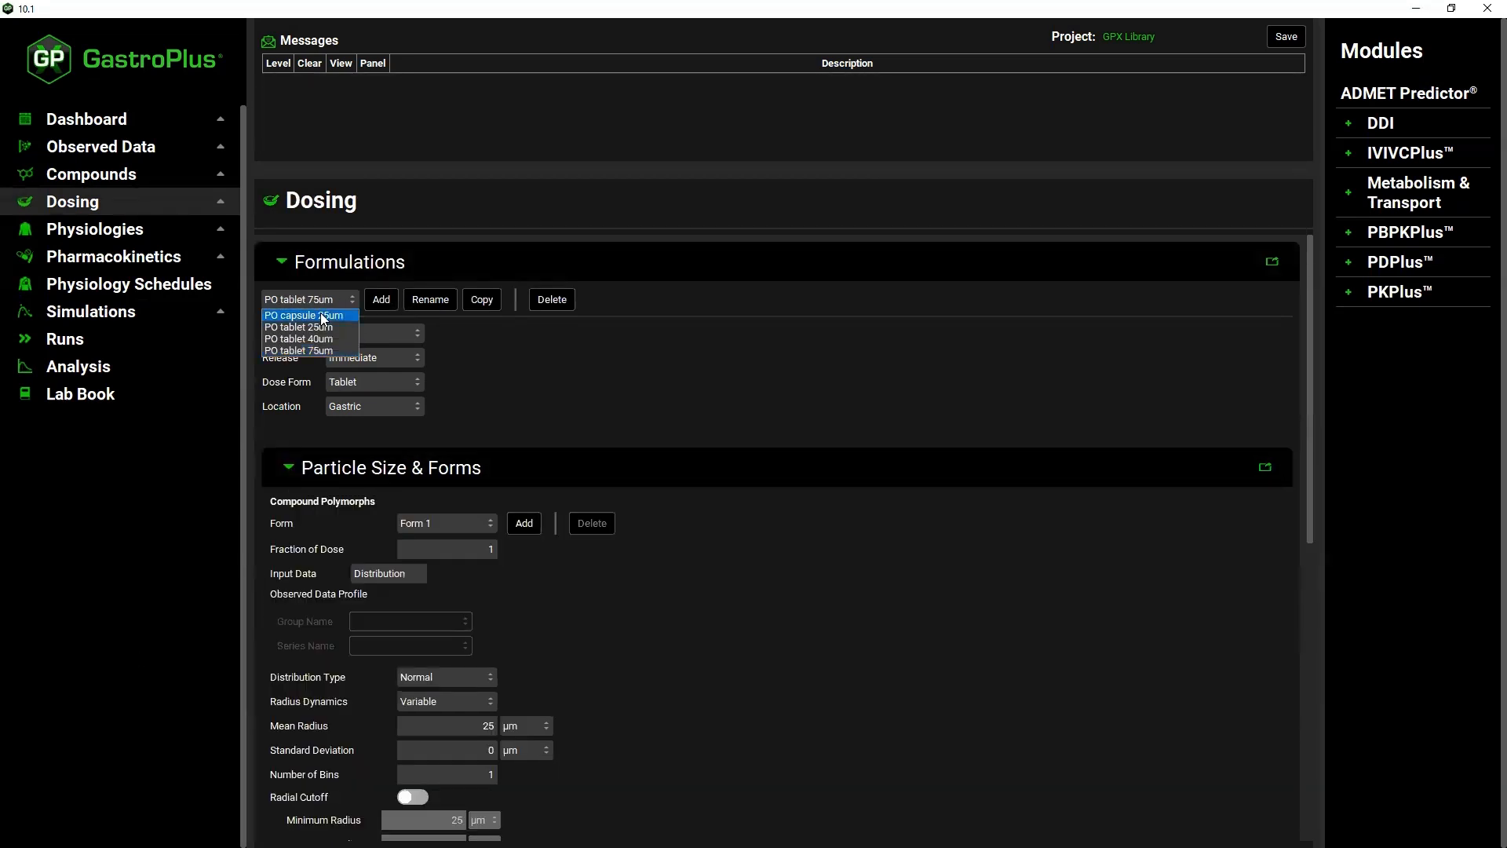
{"action": "left_click", "coordinate": [317, 315]}
{"action": "left_click", "coordinate": [317, 305]}
{"action": "left_click", "coordinate": [310, 350]}
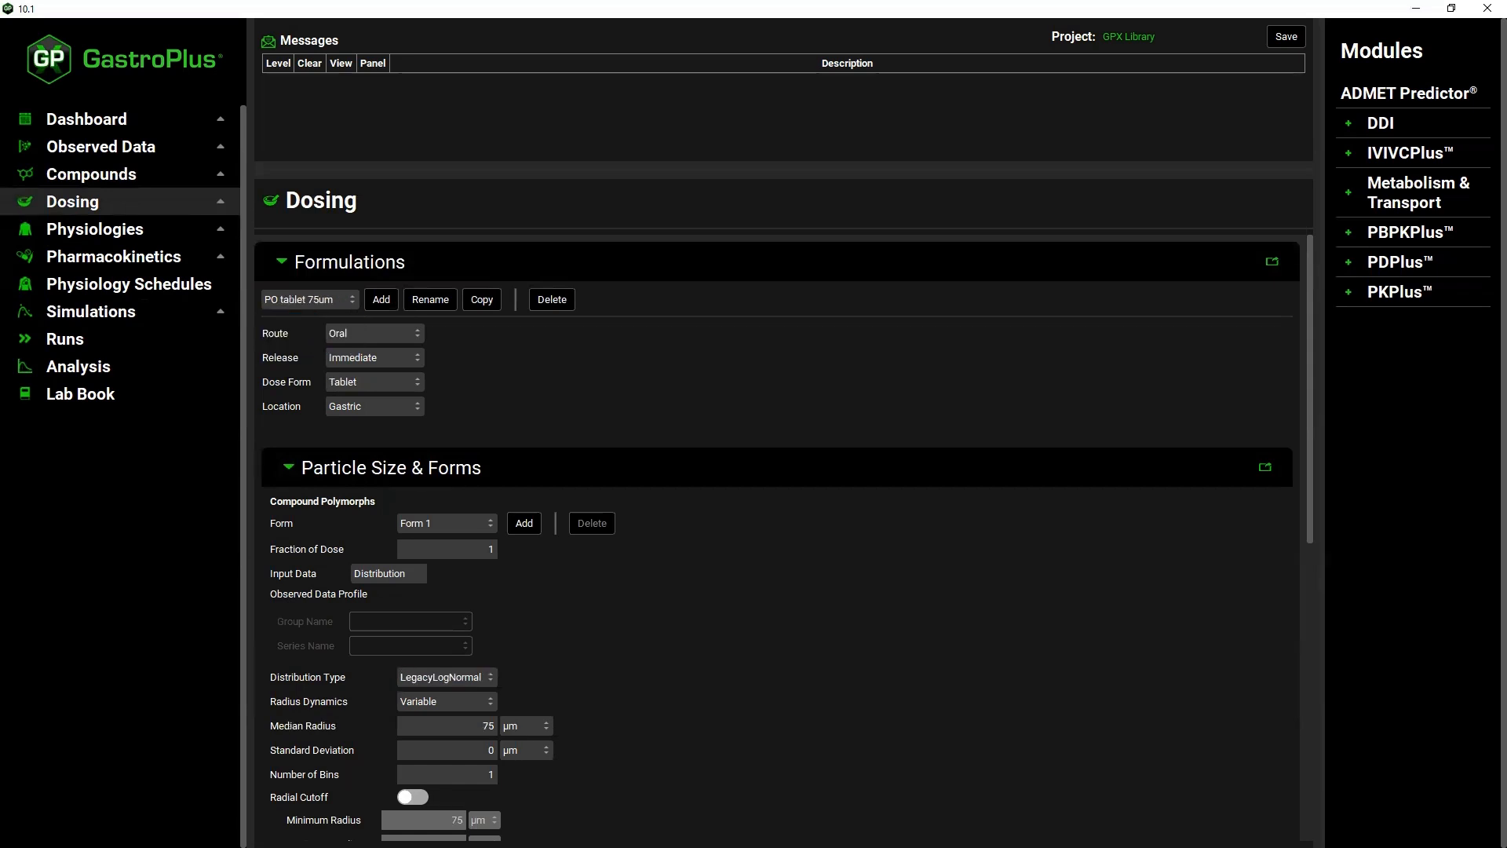
Set Carbamazepine's Form 1 mean particle radius to 75 µm in 9.9, and check its dissolution model settings
{"action": "key", "text": "alt+Tab"}
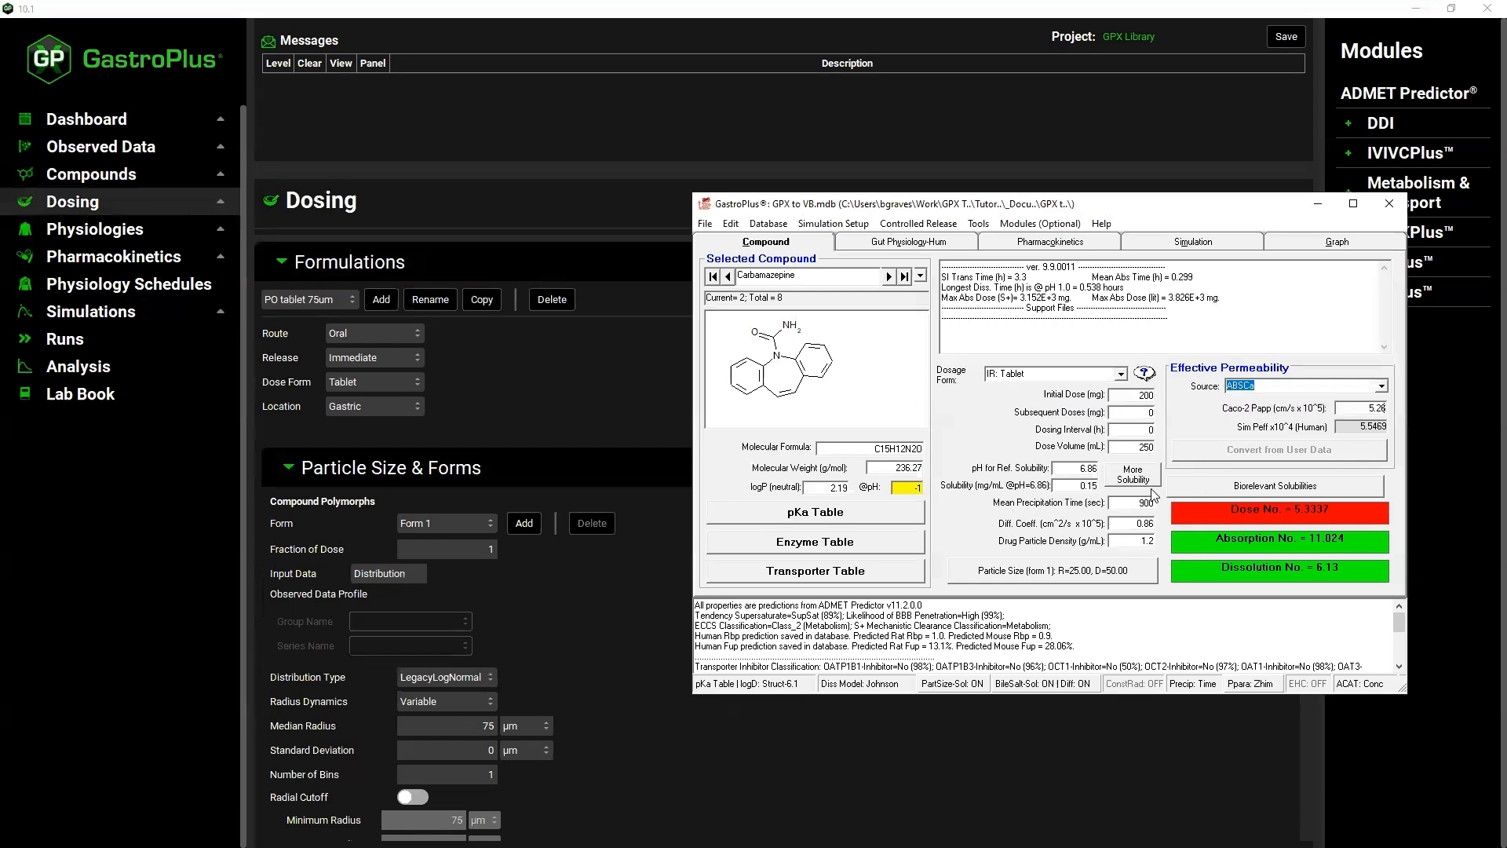
{"action": "left_click", "coordinate": [1075, 569]}
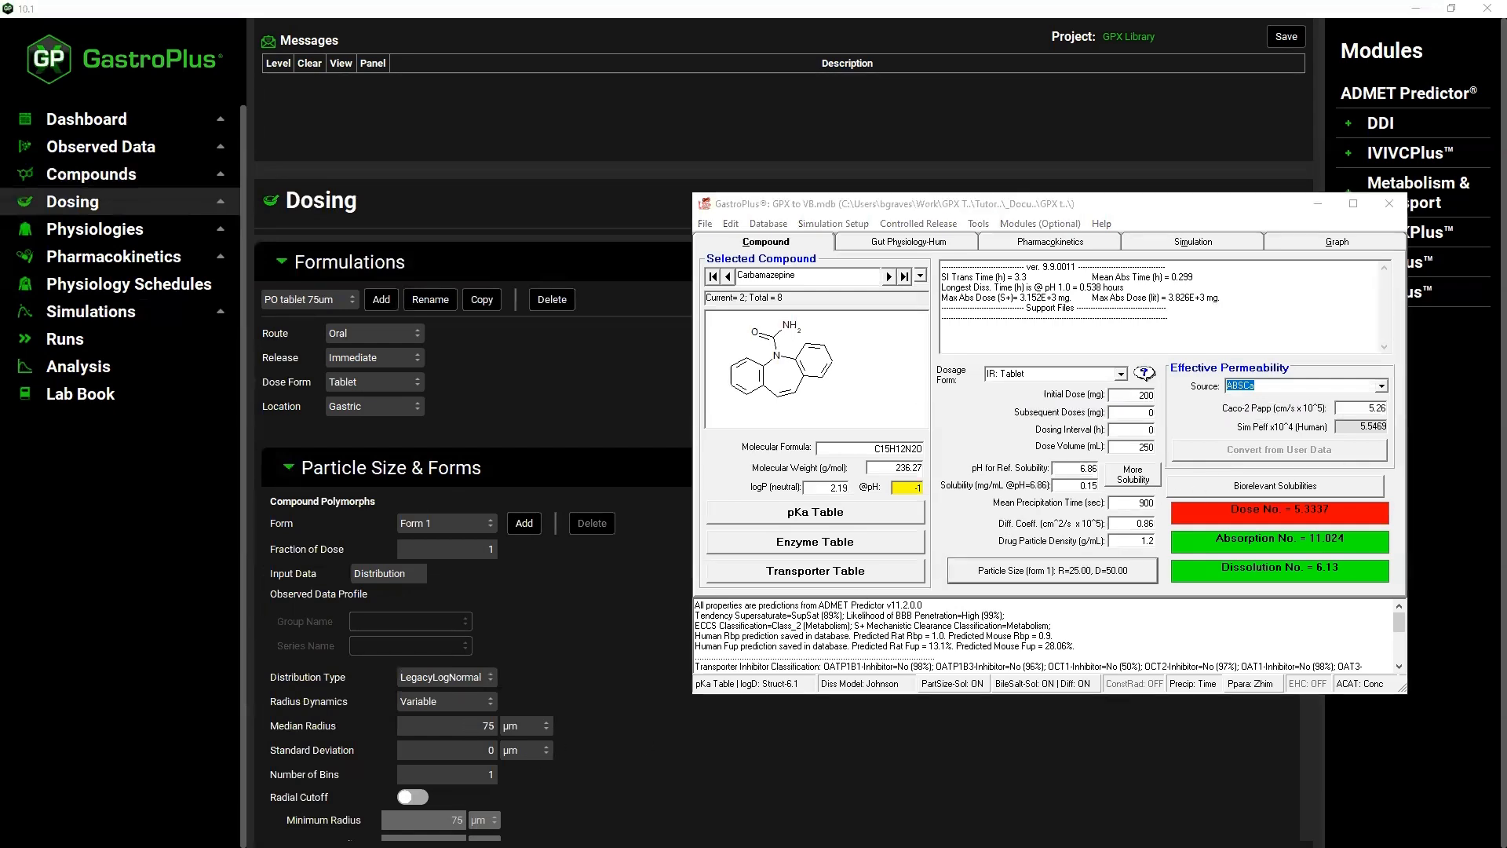
{"action": "left_click_drag", "start_coordinate": [827, 205], "coordinate": [720, 197]}
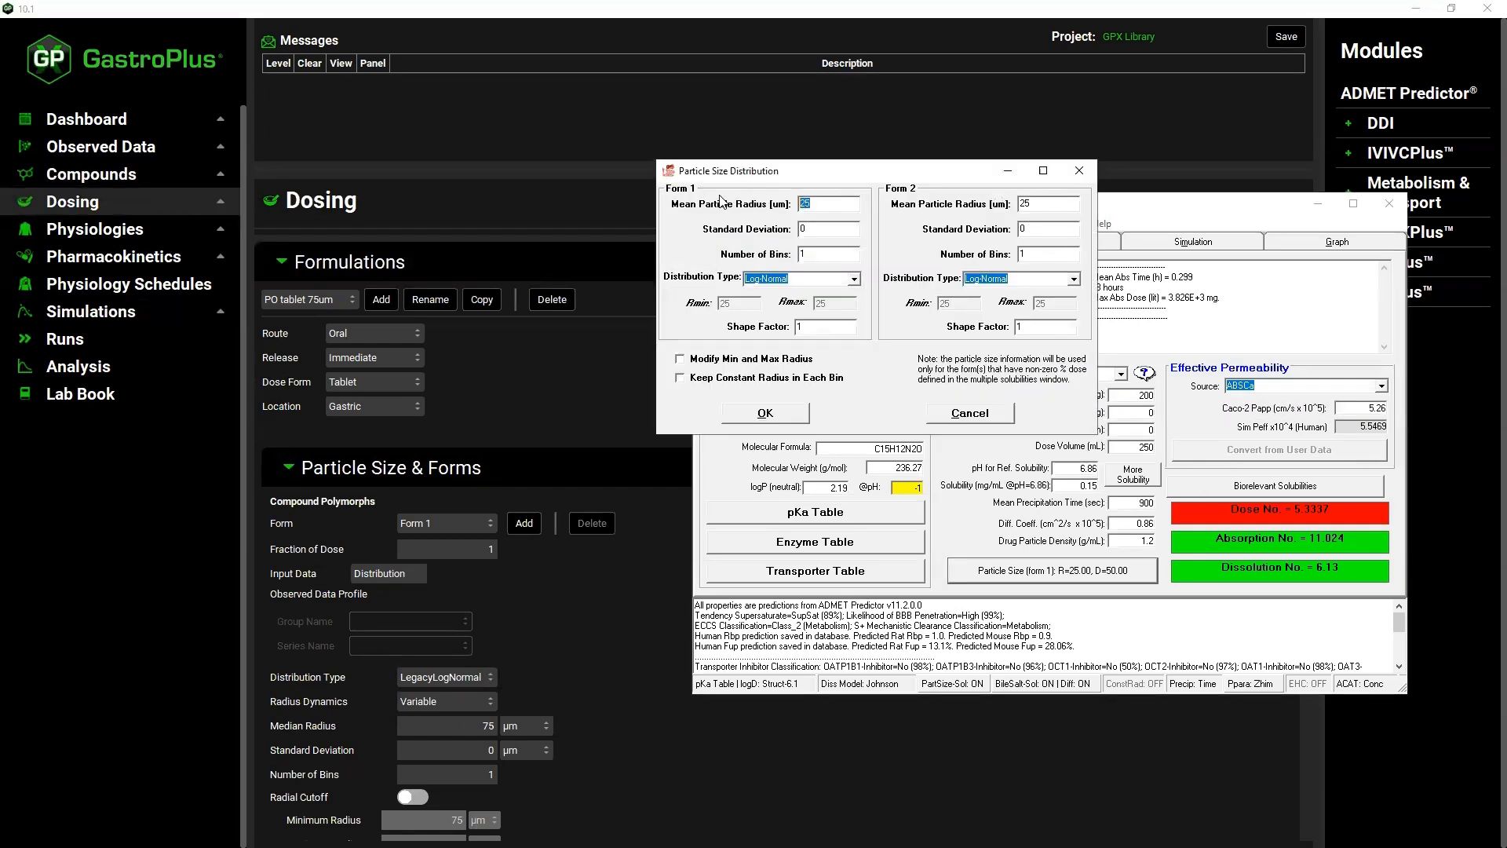
{"action": "type", "text": "75"}
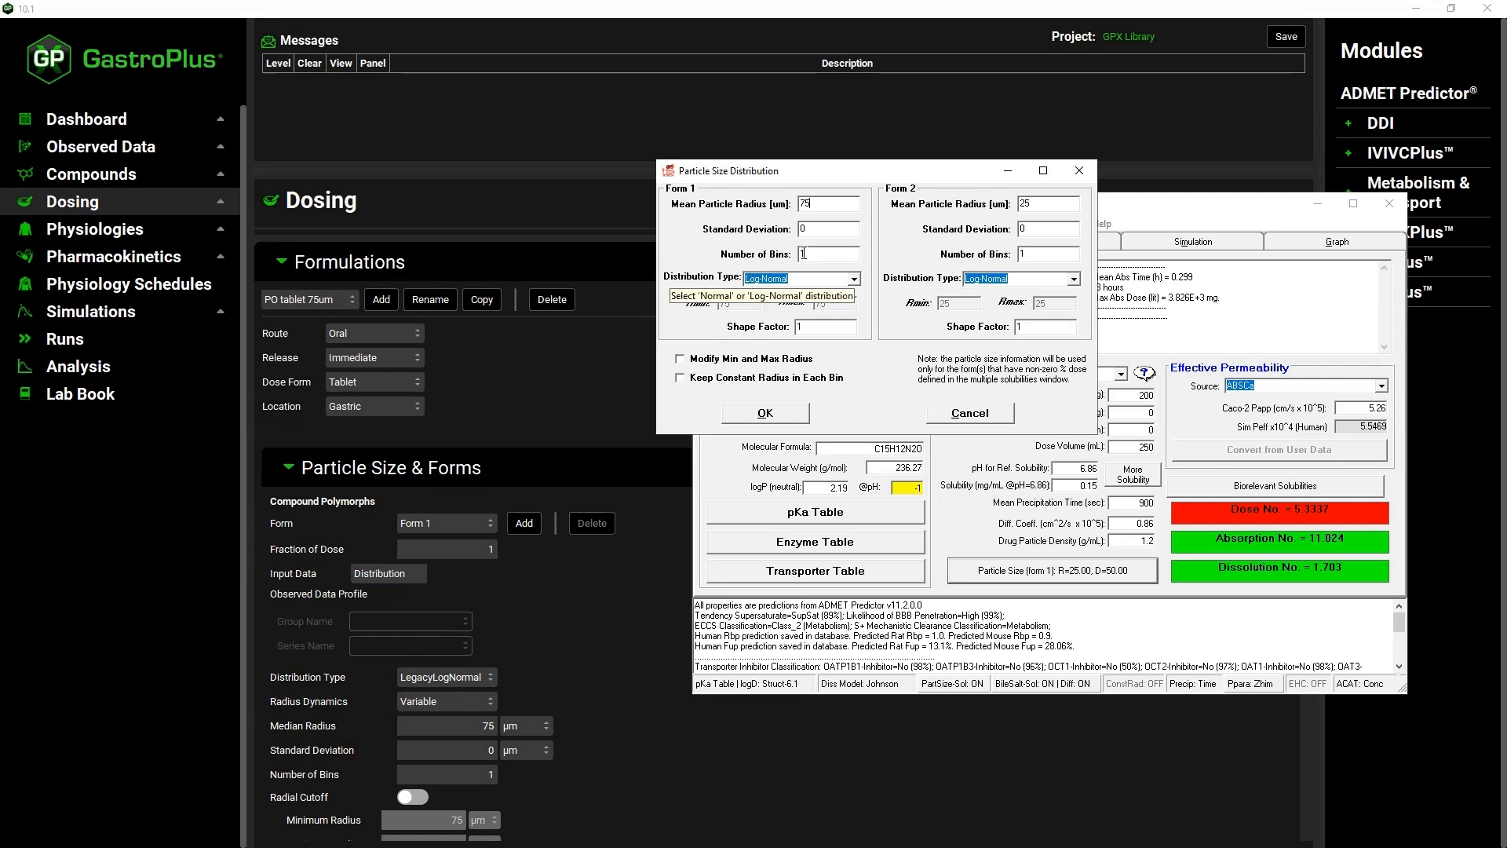
{"action": "scroll", "coordinate": [394, 656], "scroll_direction": "down", "scroll_amount": 6}
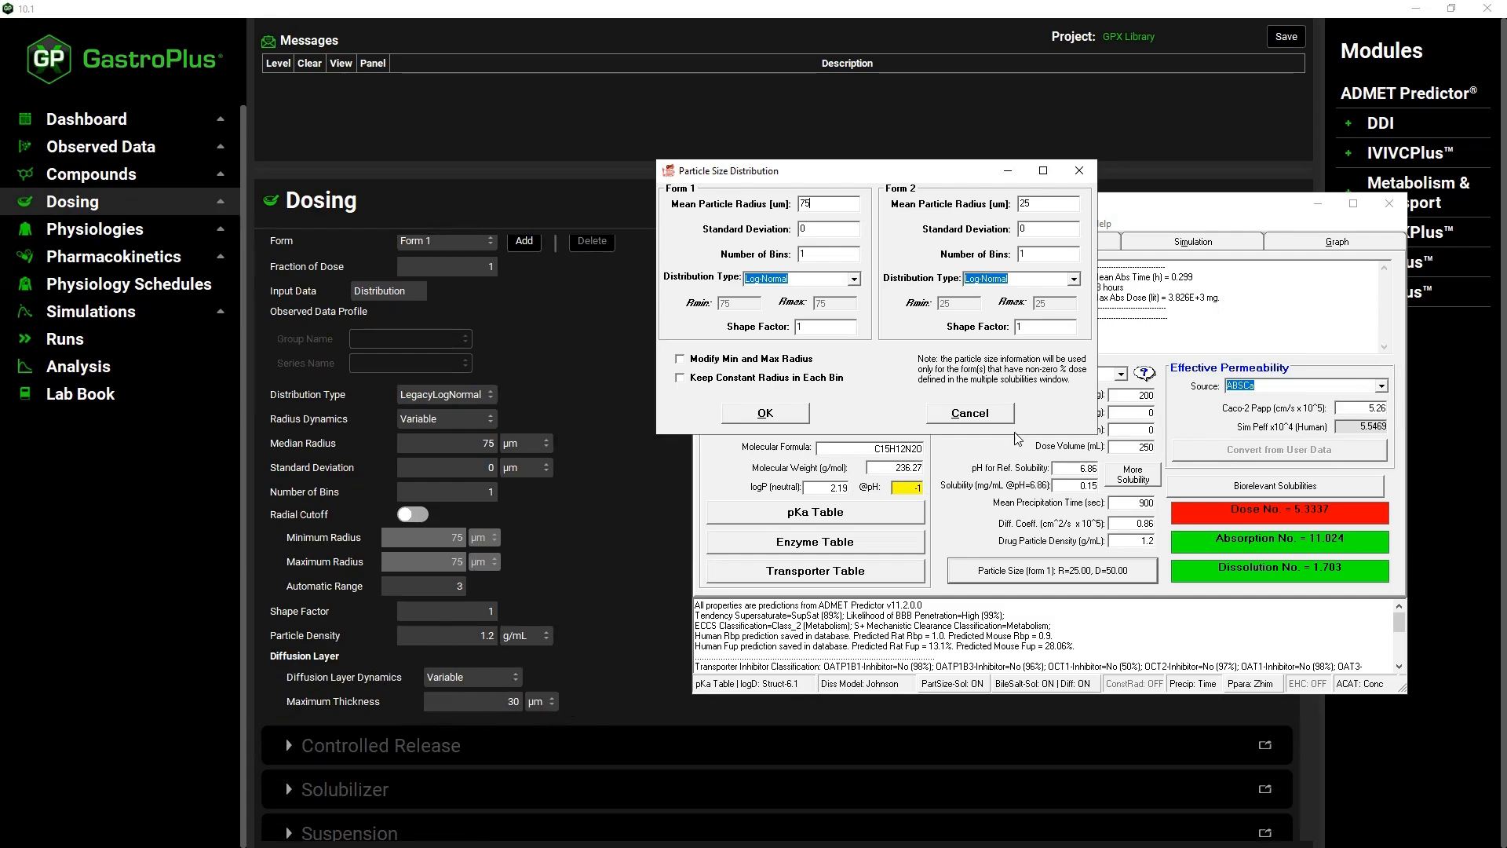
{"action": "left_click", "coordinate": [765, 414]}
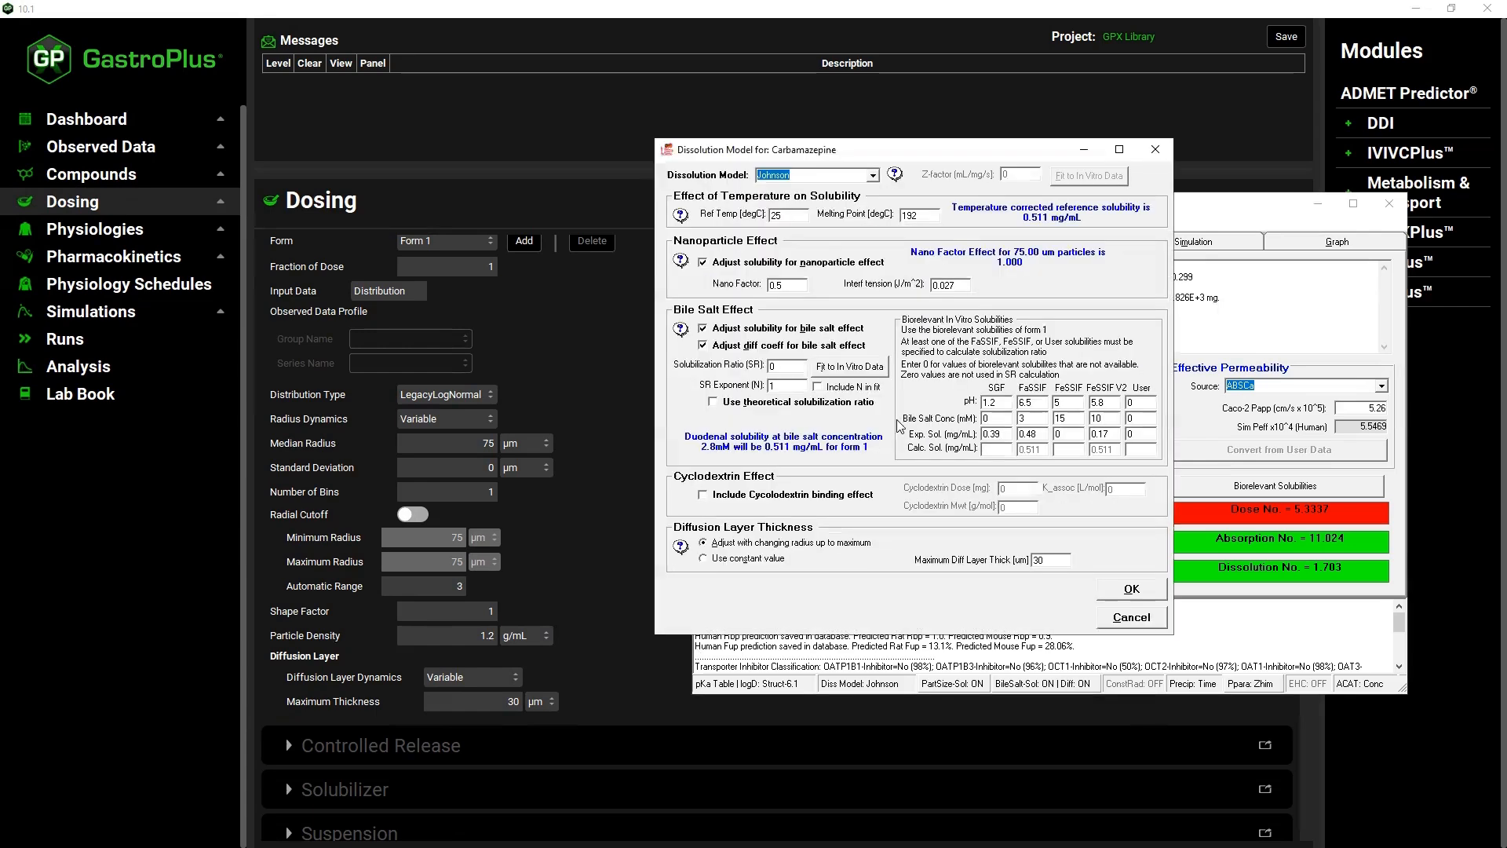
{"action": "left_click", "coordinate": [1129, 588]}
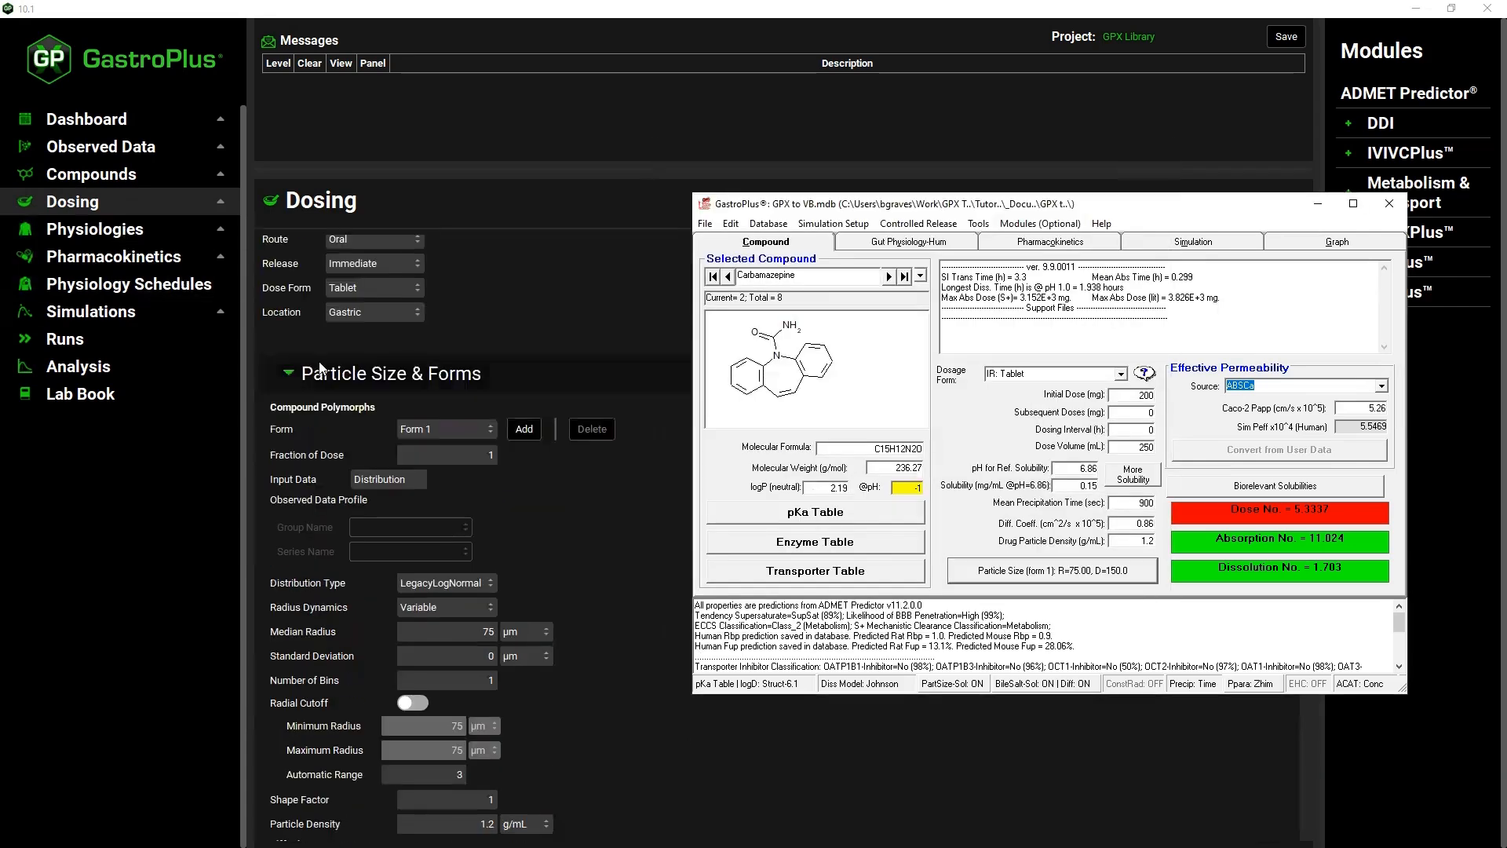
Collapse the GPX formulation details and compare the 200mg PO tablet 75um dosing schedule with the 9.9 dose settings
{"action": "left_click", "coordinate": [295, 374]}
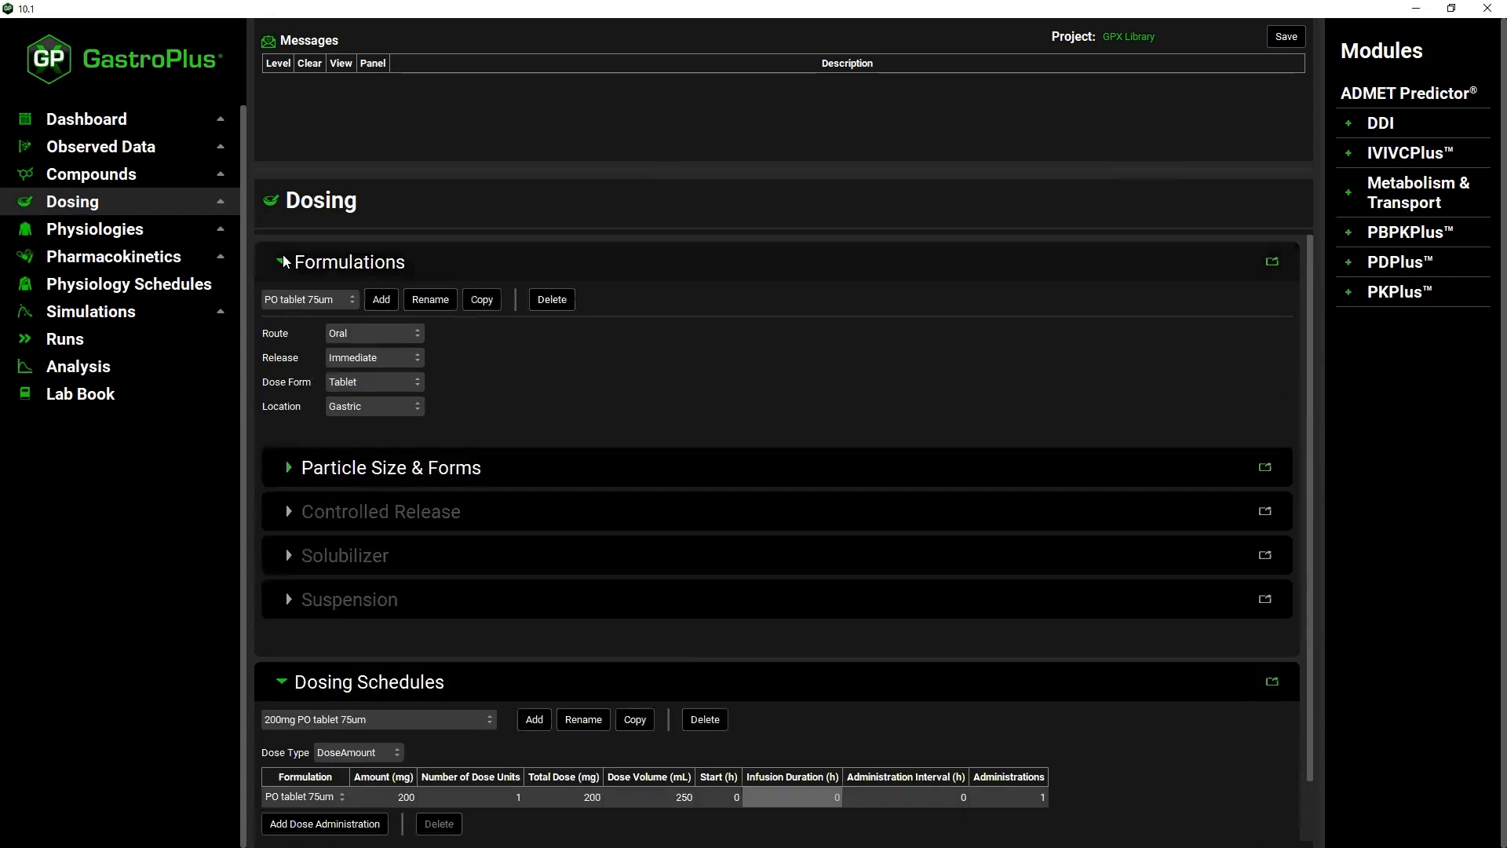
{"action": "left_click", "coordinate": [298, 245]}
{"action": "key", "text": "alt+Tab"}
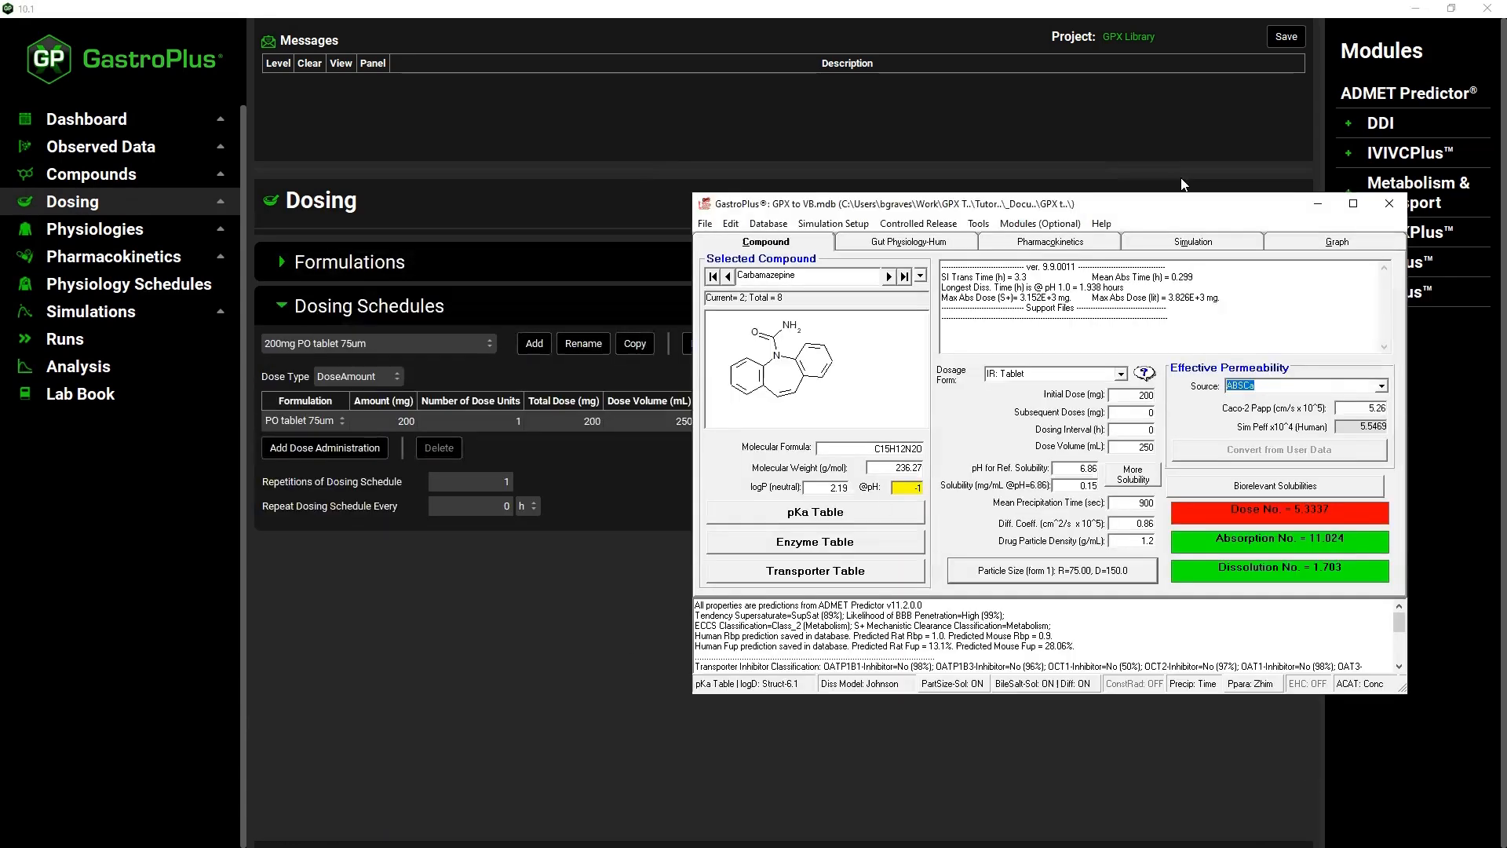
{"action": "left_click_drag", "start_coordinate": [1099, 210], "coordinate": [956, 478]}
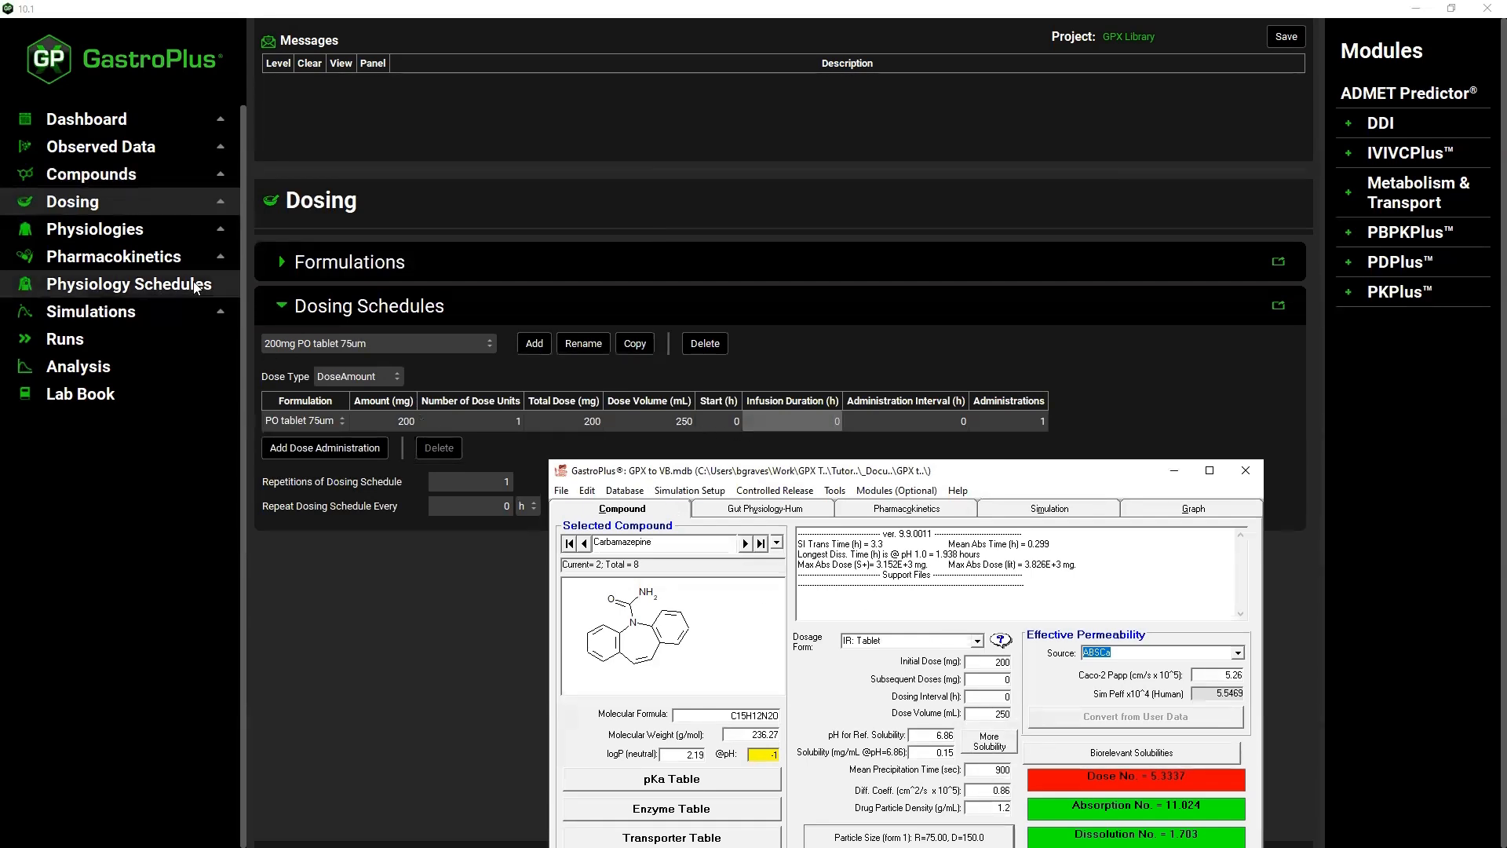
Look up the simulation's physiology schedule, and compare the 78kg HumanFasted body weight in GPX with 9.9
{"action": "left_click", "coordinate": [108, 314]}
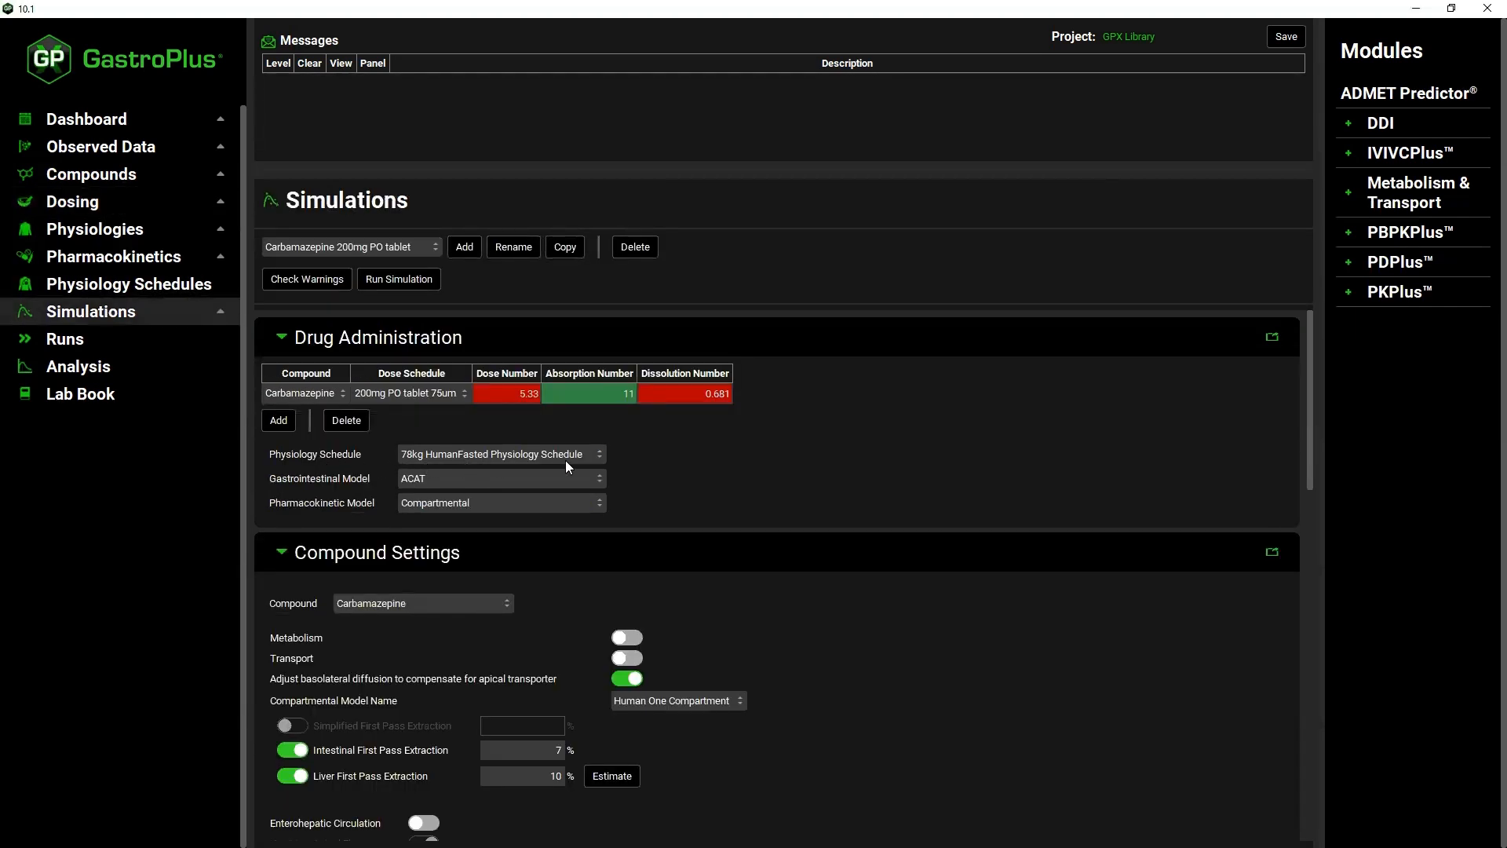
{"action": "left_click", "coordinate": [168, 283]}
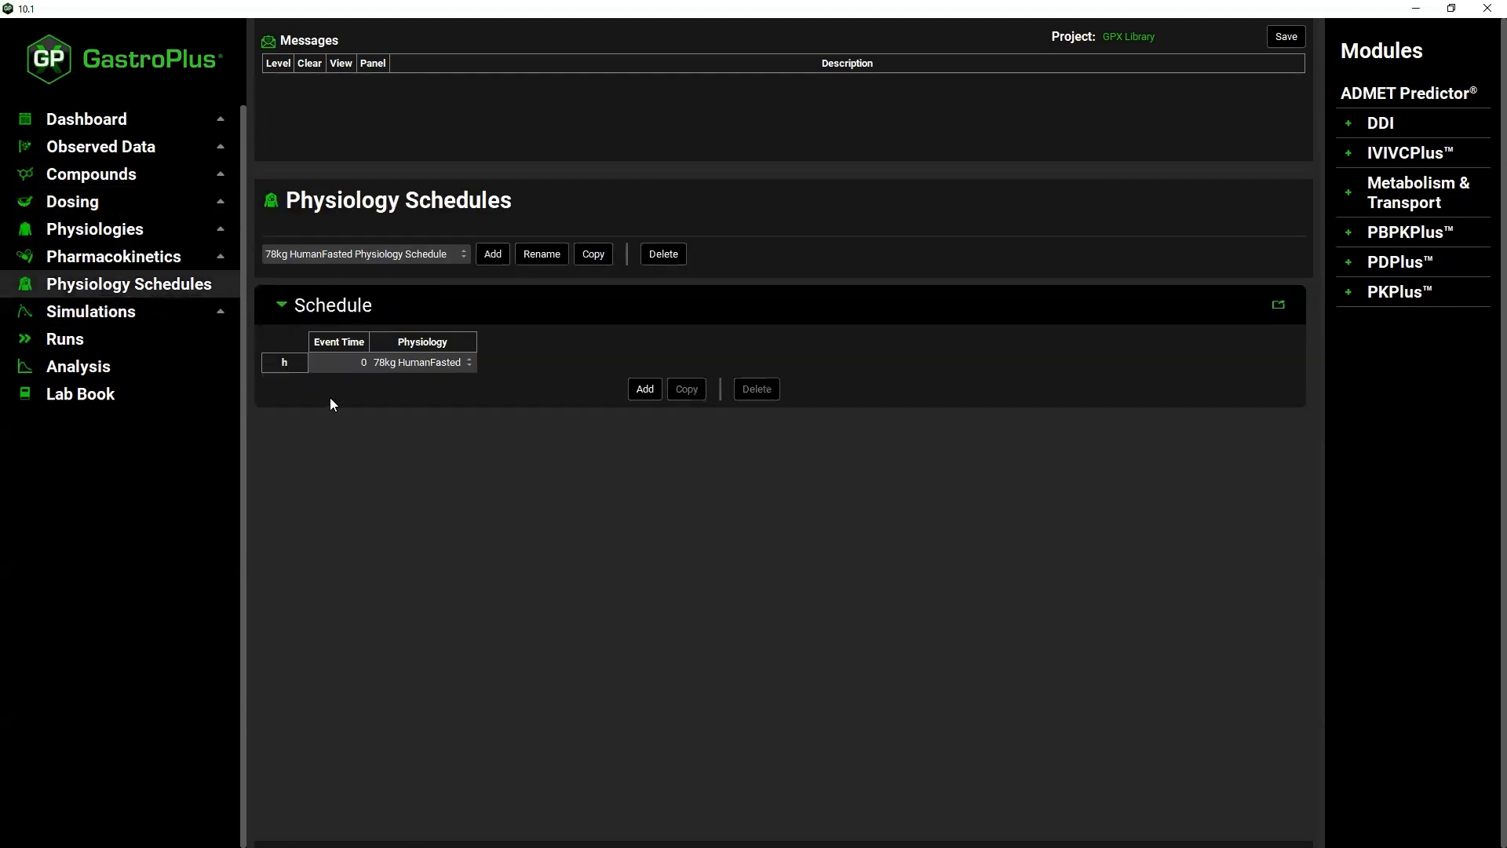
{"action": "left_click", "coordinate": [86, 234]}
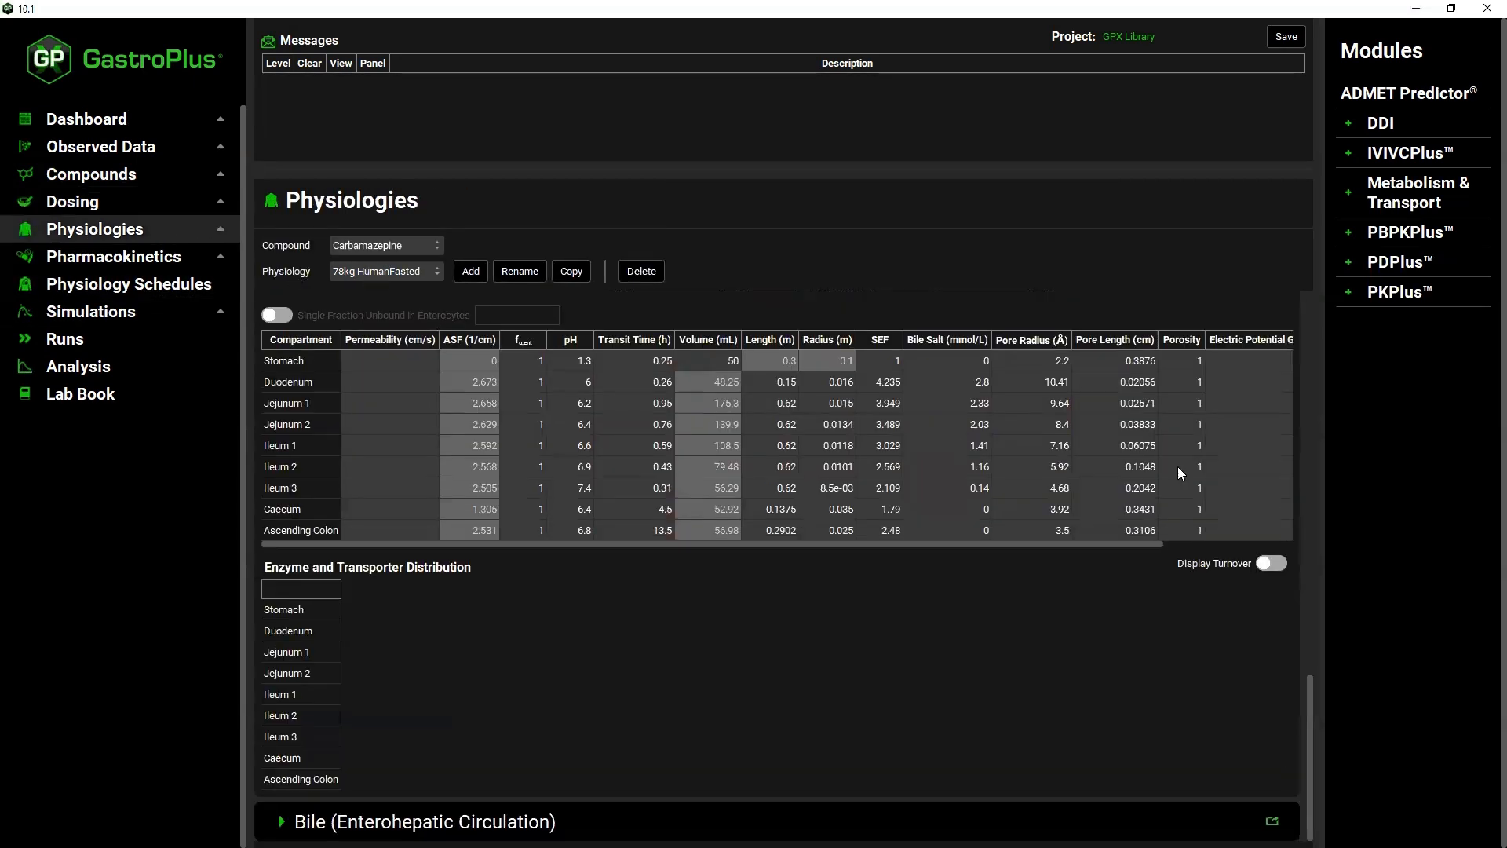
{"action": "left_click_drag", "start_coordinate": [1311, 738], "coordinate": [1298, 345]}
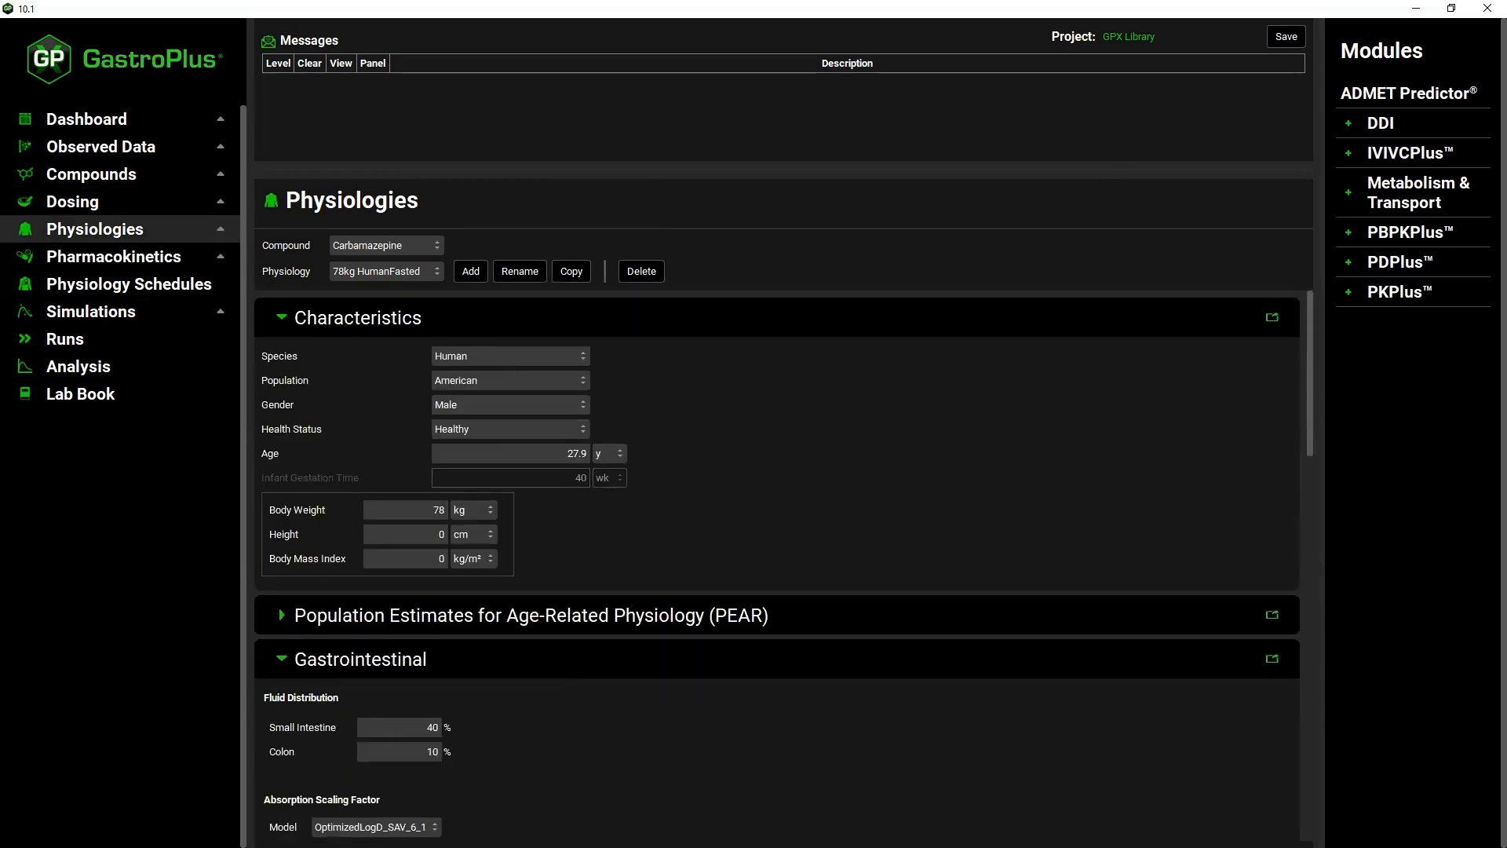
{"action": "left_click", "coordinate": [875, 512]}
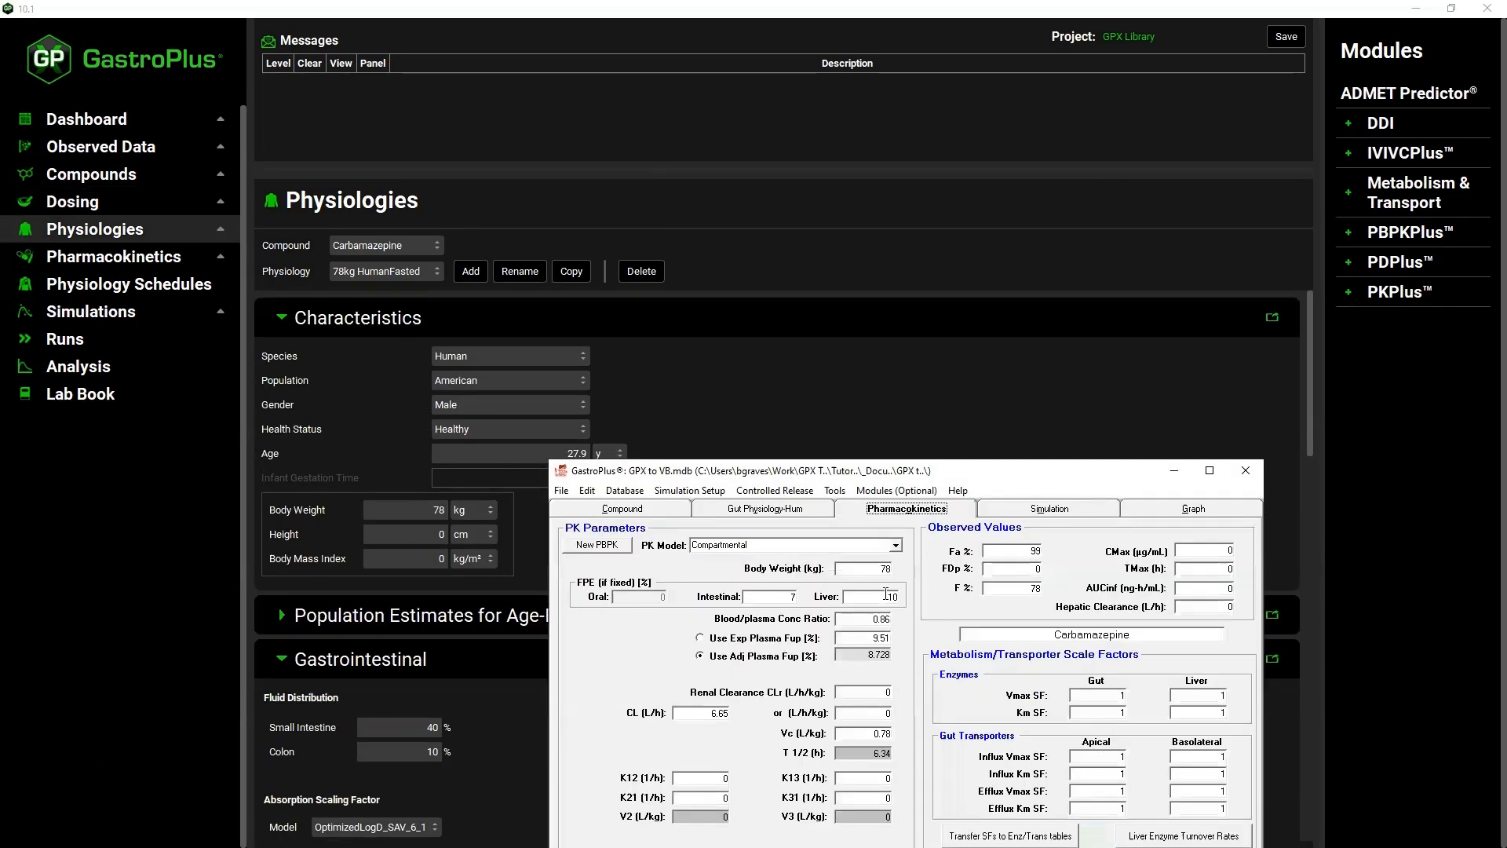
Compare the 78kg HumanFasted gastrointestinal settings and compartment values in GPX with the 9.9 gut physiology
{"action": "scroll", "coordinate": [348, 568], "scroll_direction": "down", "scroll_amount": 3}
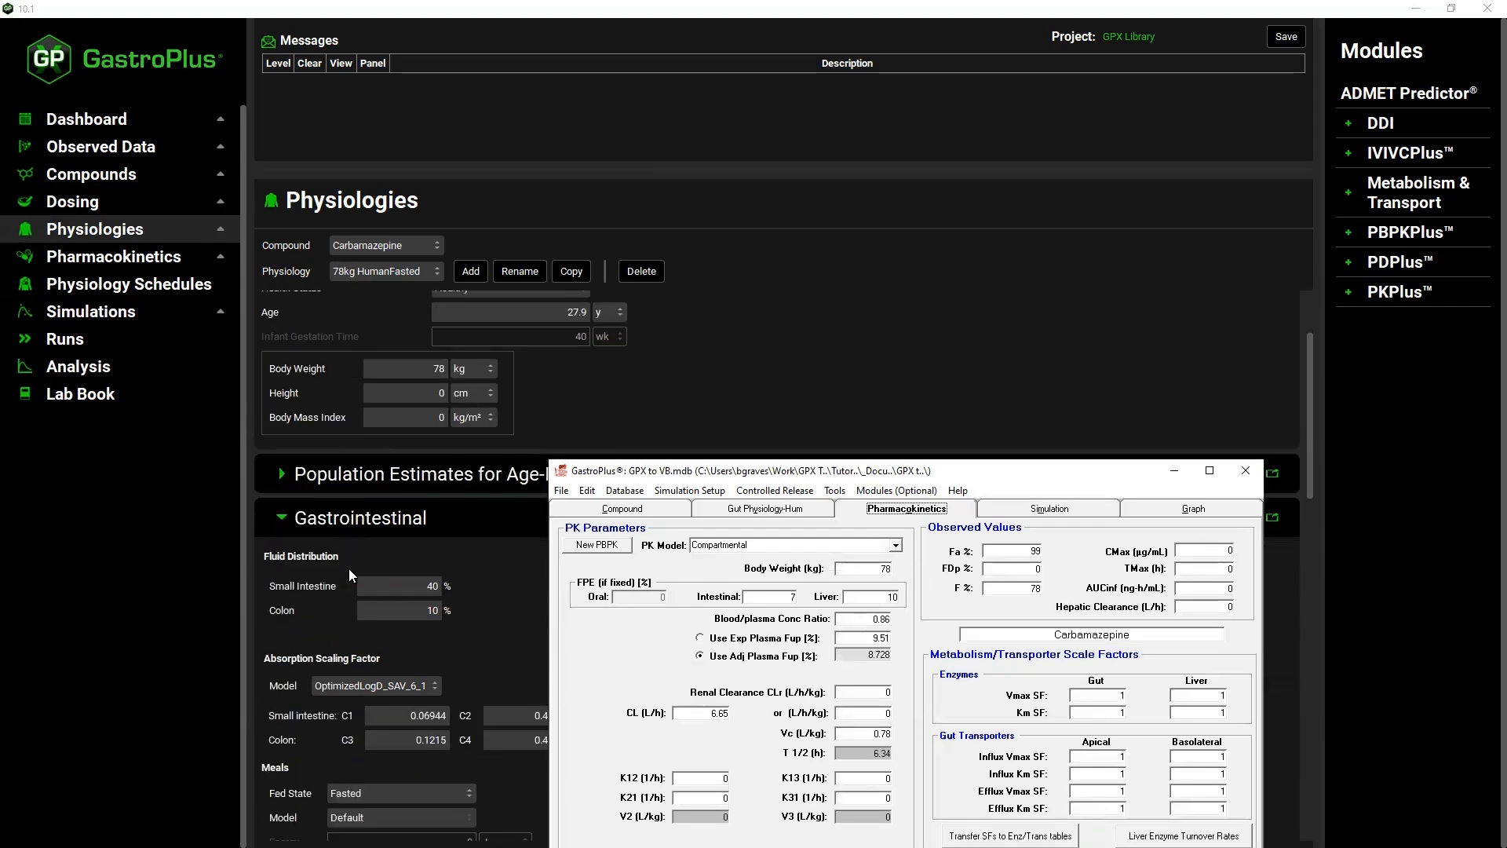
{"action": "scroll", "coordinate": [361, 606], "scroll_direction": "down", "scroll_amount": 4}
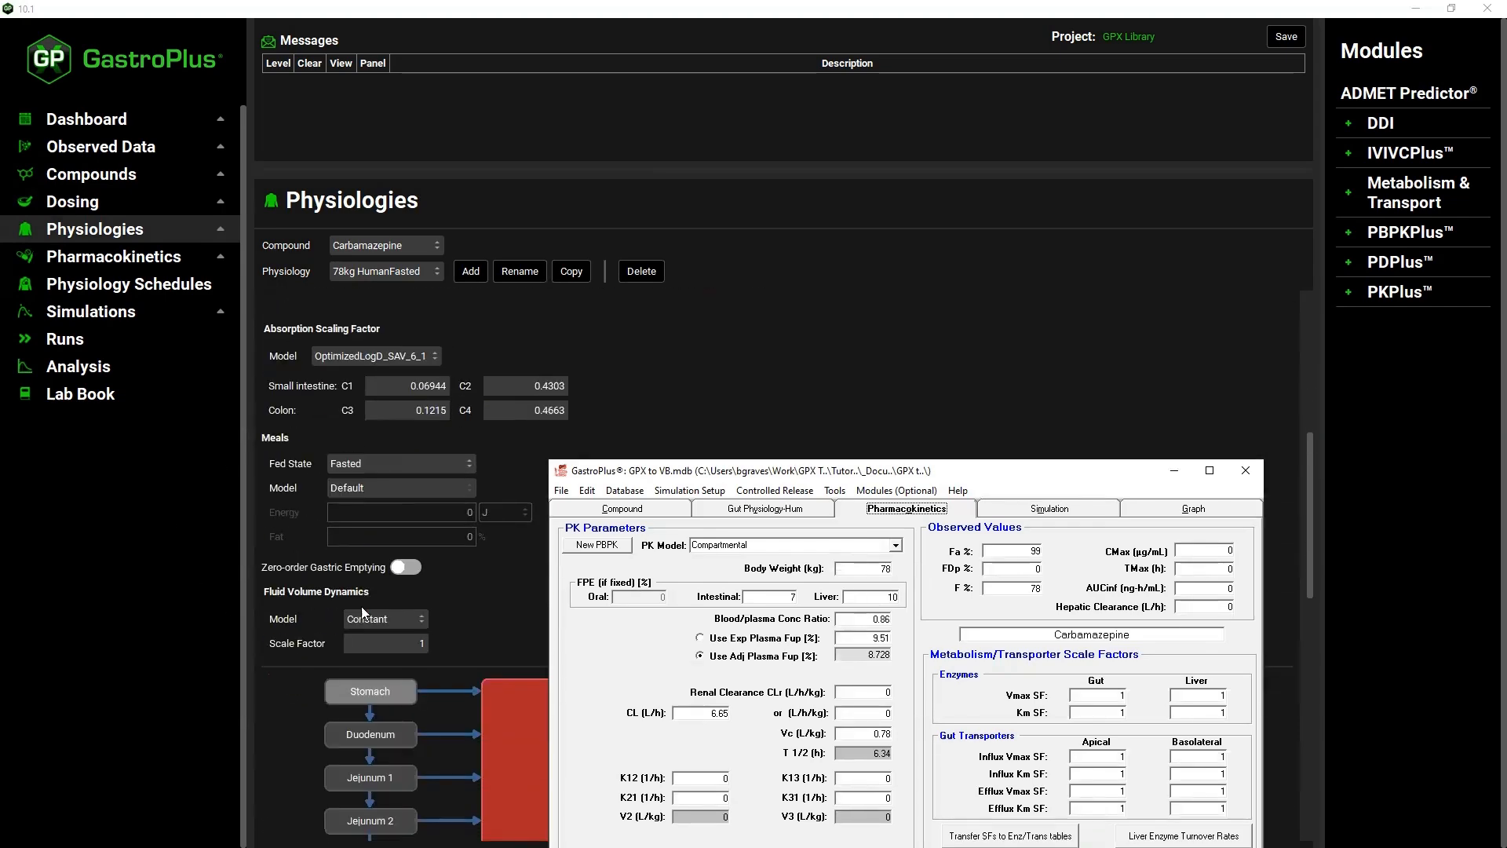
{"action": "left_click", "coordinate": [804, 510]}
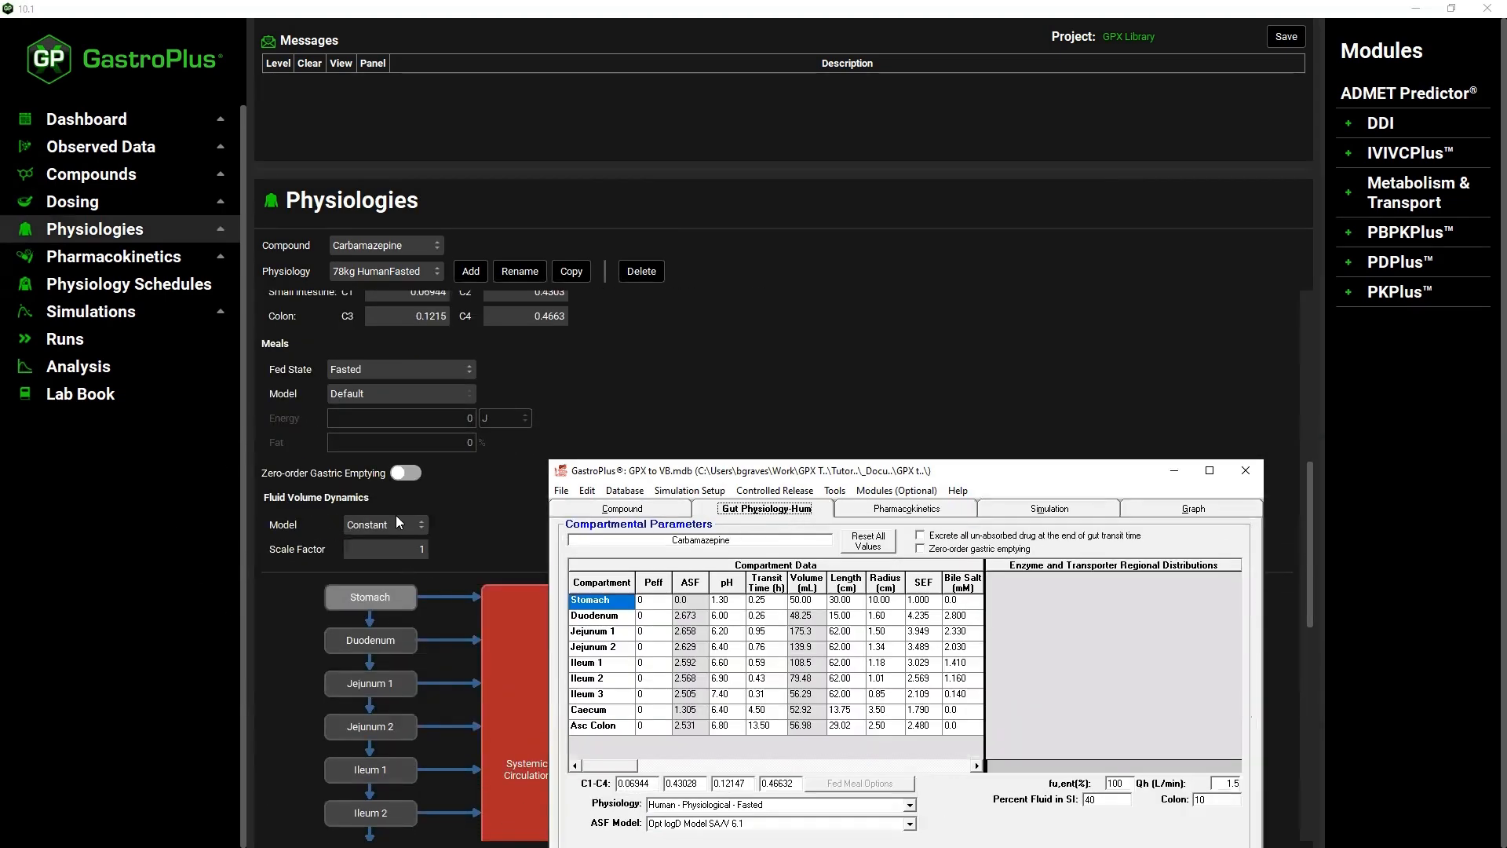
{"action": "scroll", "coordinate": [419, 541], "scroll_direction": "down", "scroll_amount": 2}
{"action": "scroll", "coordinate": [422, 555], "scroll_direction": "down", "scroll_amount": 4}
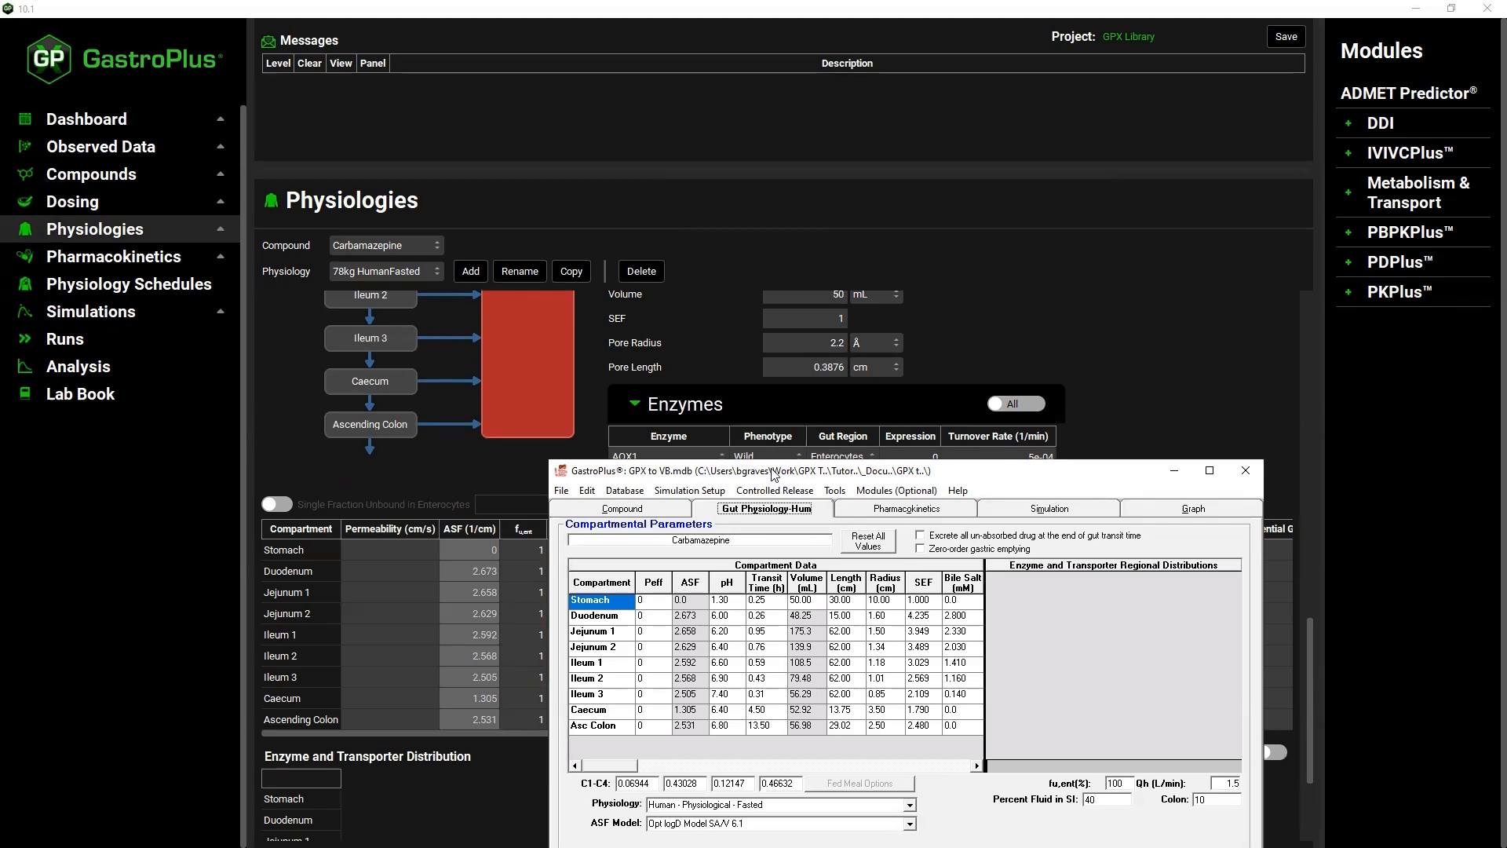
Show the pharmacokinetic parameters in both versions, reselecting Carbamazepine among the GPX compounds to refresh its values
{"action": "left_click", "coordinate": [900, 510]}
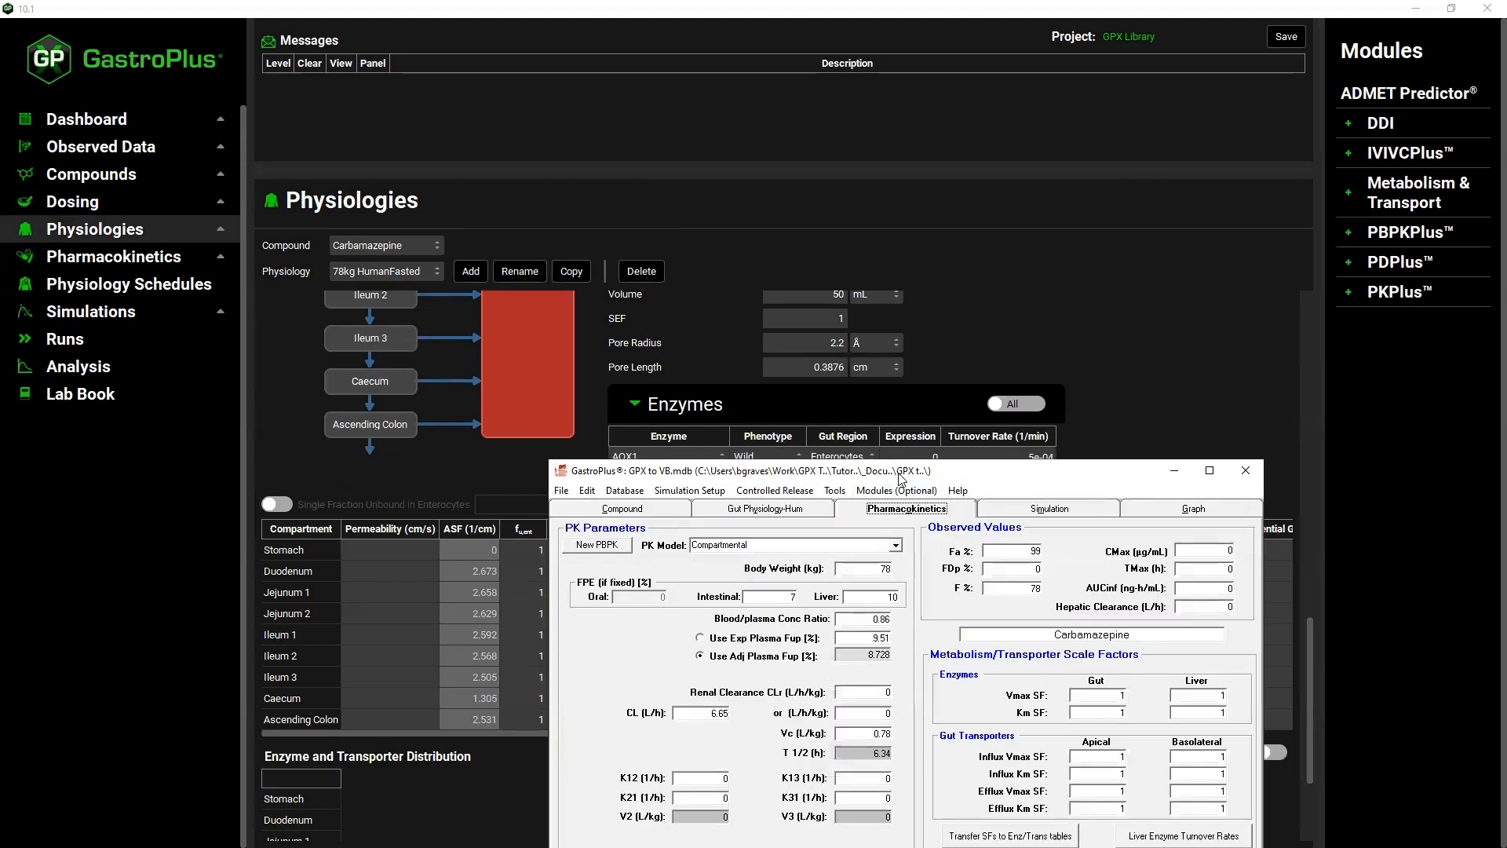
{"action": "left_click", "coordinate": [112, 255]}
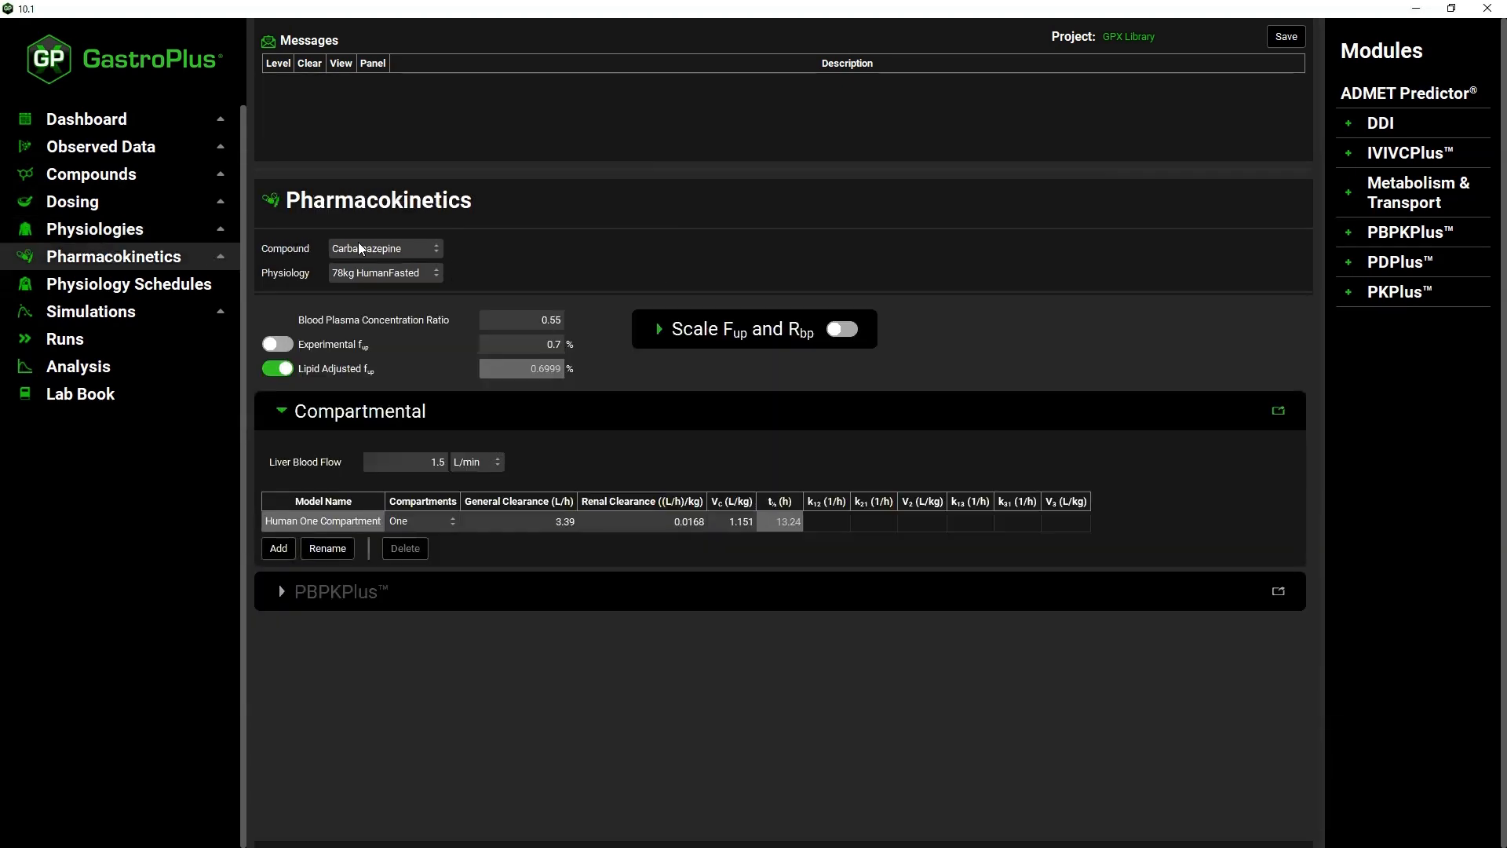
{"action": "left_click", "coordinate": [392, 247]}
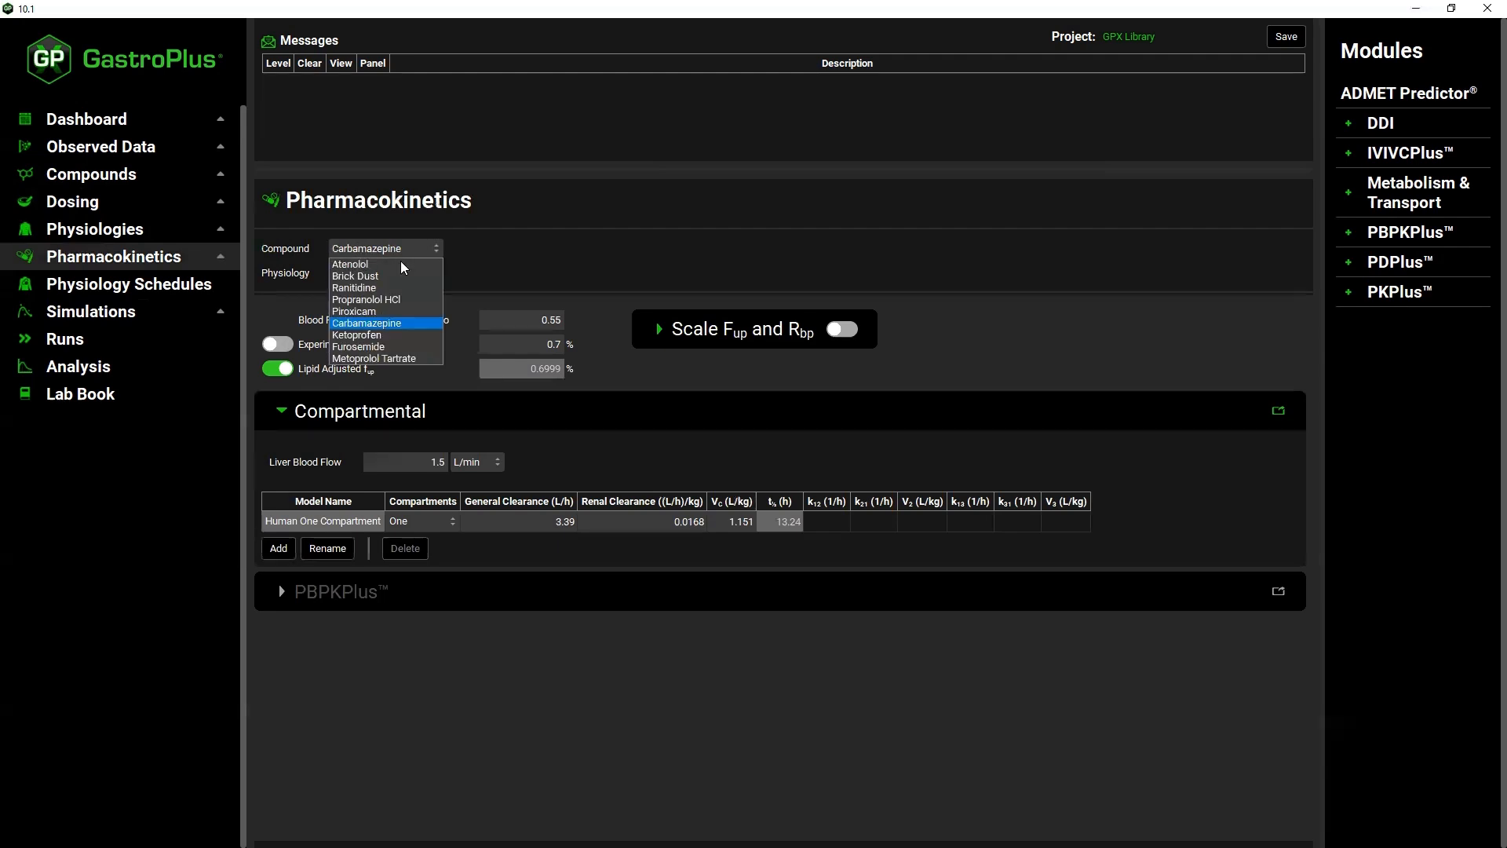
{"action": "left_click", "coordinate": [400, 260]}
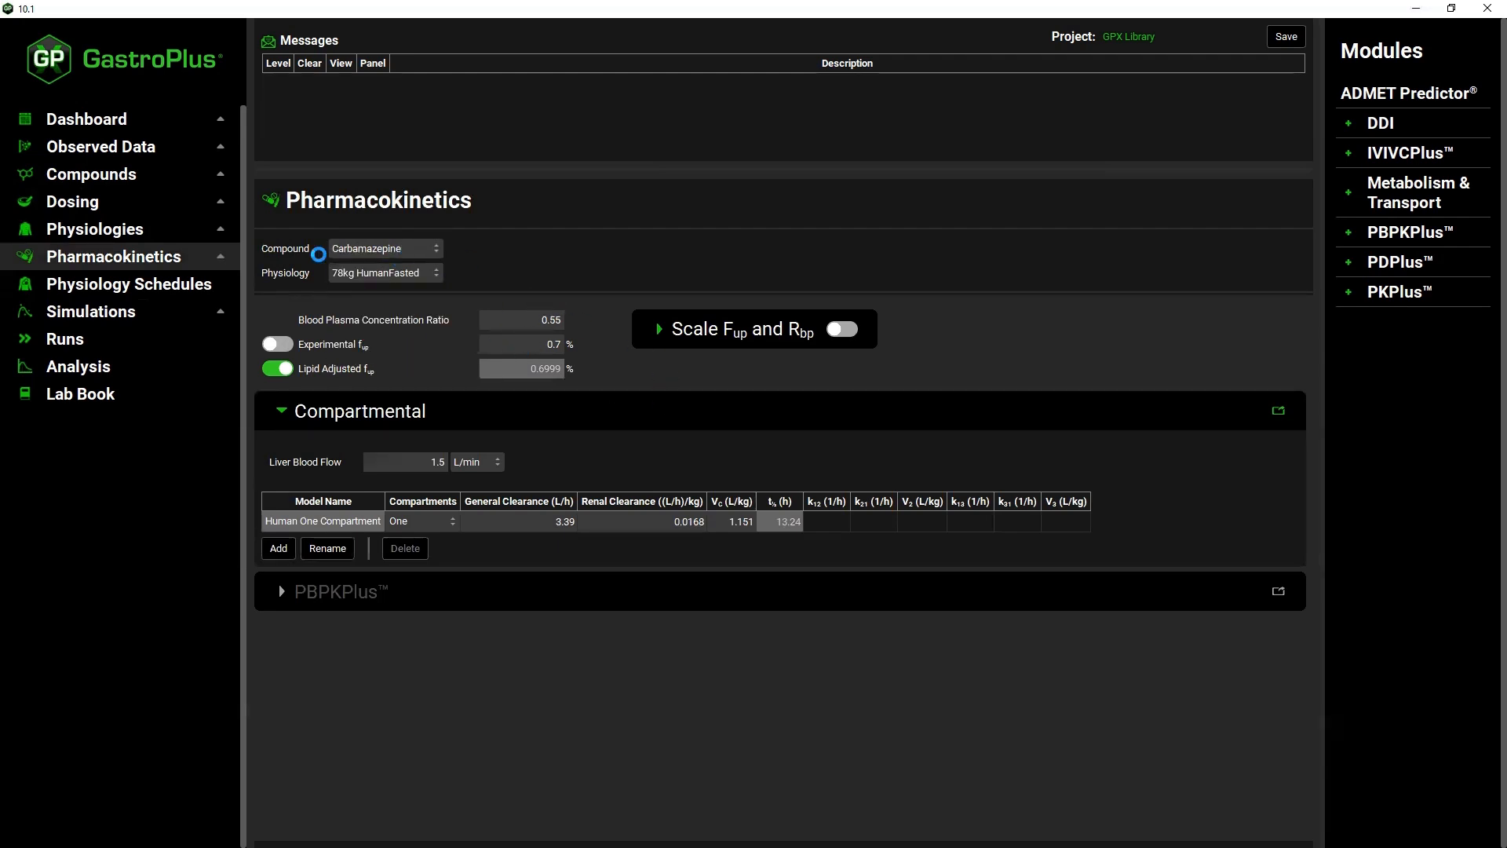
{"action": "left_click", "coordinate": [377, 253]}
{"action": "left_click", "coordinate": [384, 301]}
In 9.9, set Carbamazepine's blood/plasma concentration ratio to 0.72, experimental plasma Fup to 18.2%, and CL to 3.39 L/h
{"action": "key", "text": "alt+Tab"}
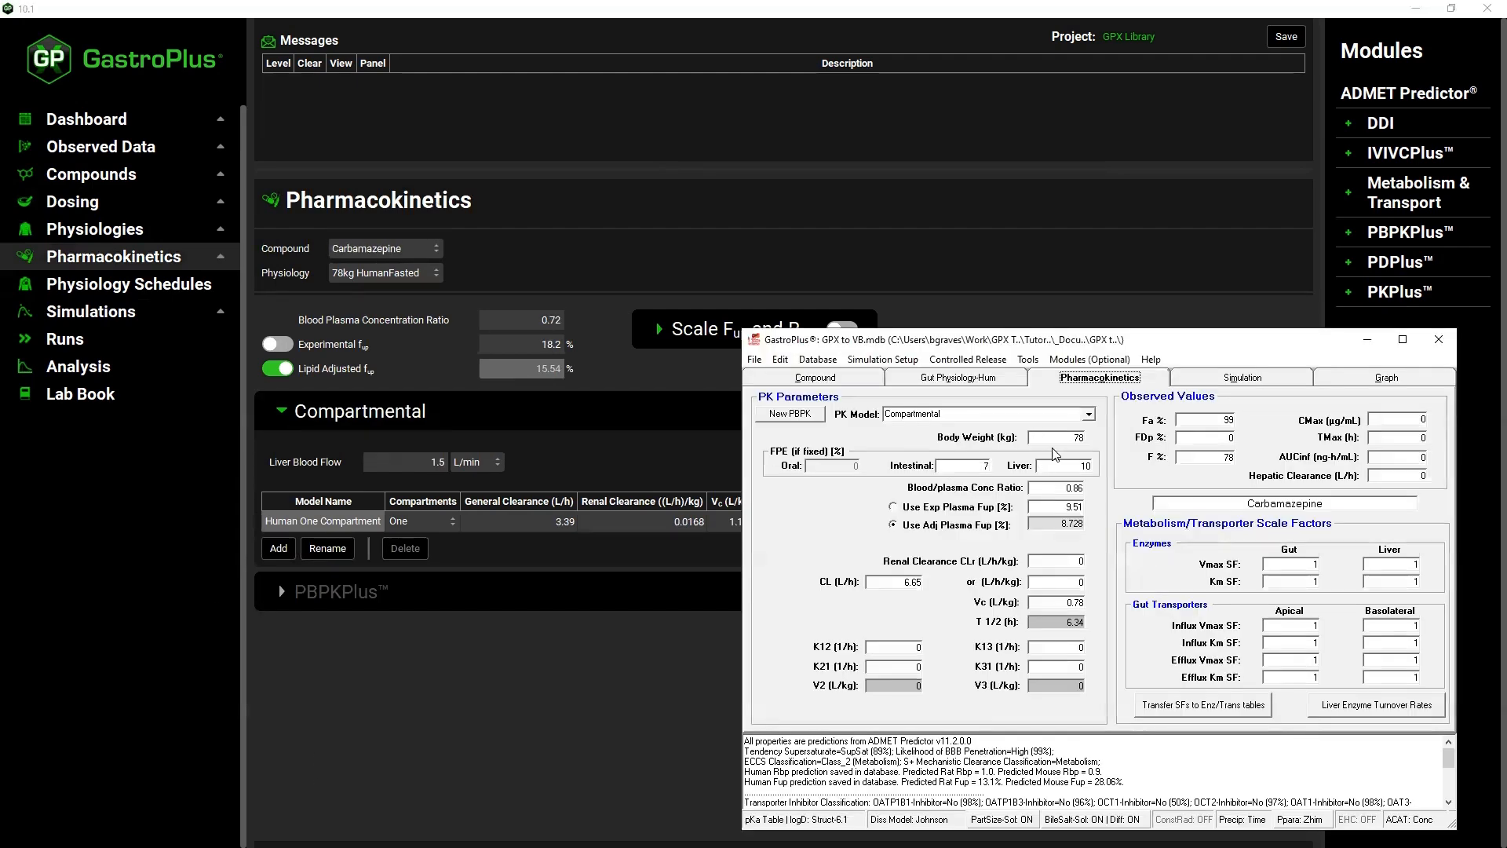
{"action": "left_click", "coordinate": [1068, 487]}
{"action": "type", "text": "0.72"}
{"action": "double_click", "coordinate": [1078, 508]}
{"action": "type", "text": "18.2"}
{"action": "double_click", "coordinate": [899, 585]}
{"action": "type", "text": "3.39"}
Set Carbamazepine's renal clearance to 0.0168 L/h/kg and its Vc to 1.151 L/kg in 9.9
{"action": "left_click_drag", "start_coordinate": [963, 341], "coordinate": [1045, 339]}
{"action": "double_click", "coordinate": [1142, 560]}
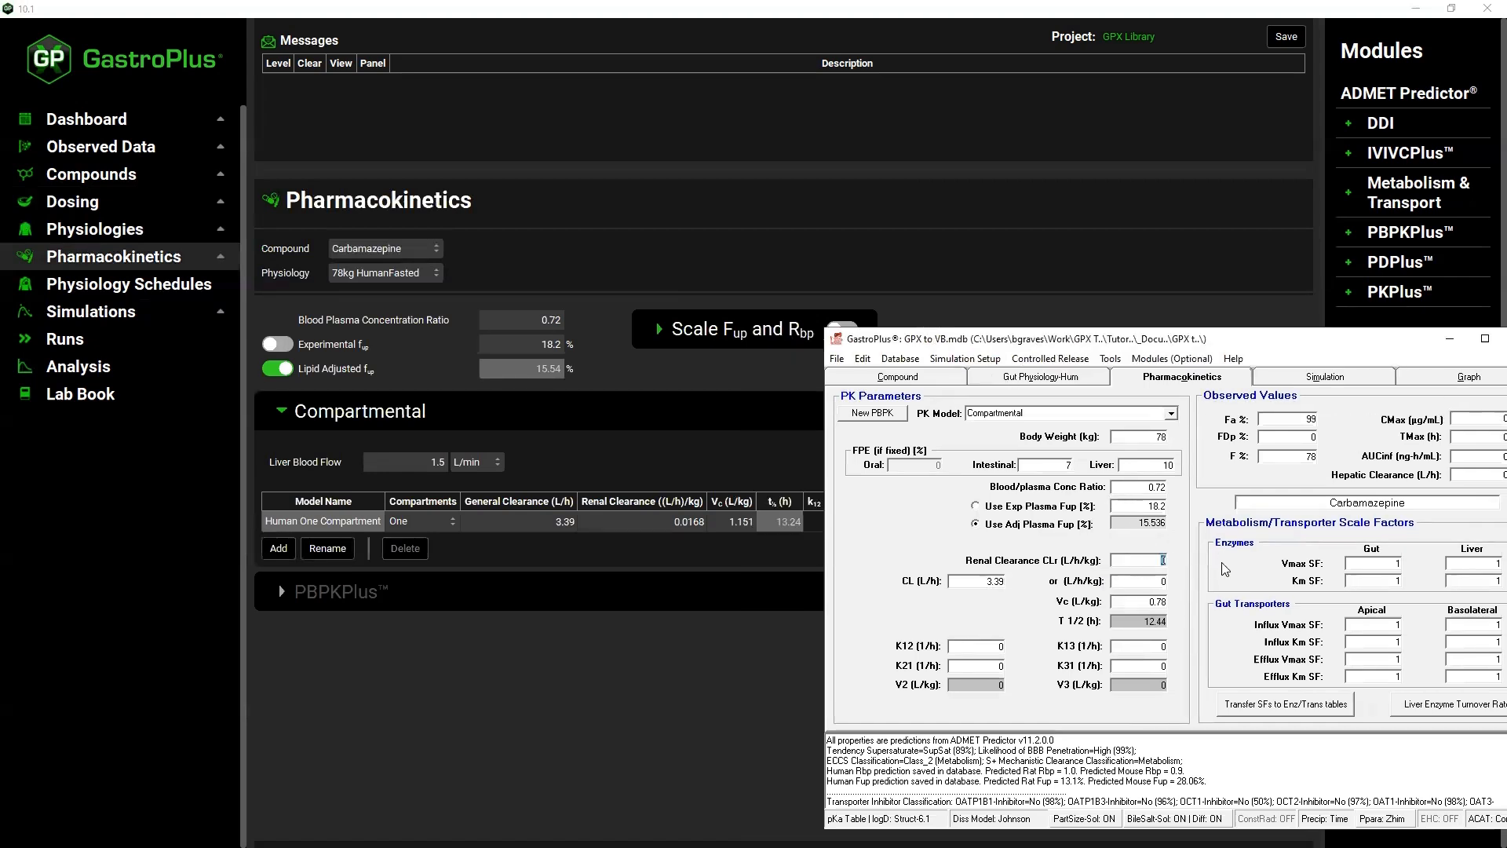
{"action": "type", "text": "0.0168"}
{"action": "double_click", "coordinate": [1150, 601]}
{"action": "type", "text": "1.151"}
Compare the Carbamazepine 200mg PO tablet simulation's bile salt and permeability settings in GPX with 9.9's dissolution and permeability models
{"action": "left_click", "coordinate": [158, 312]}
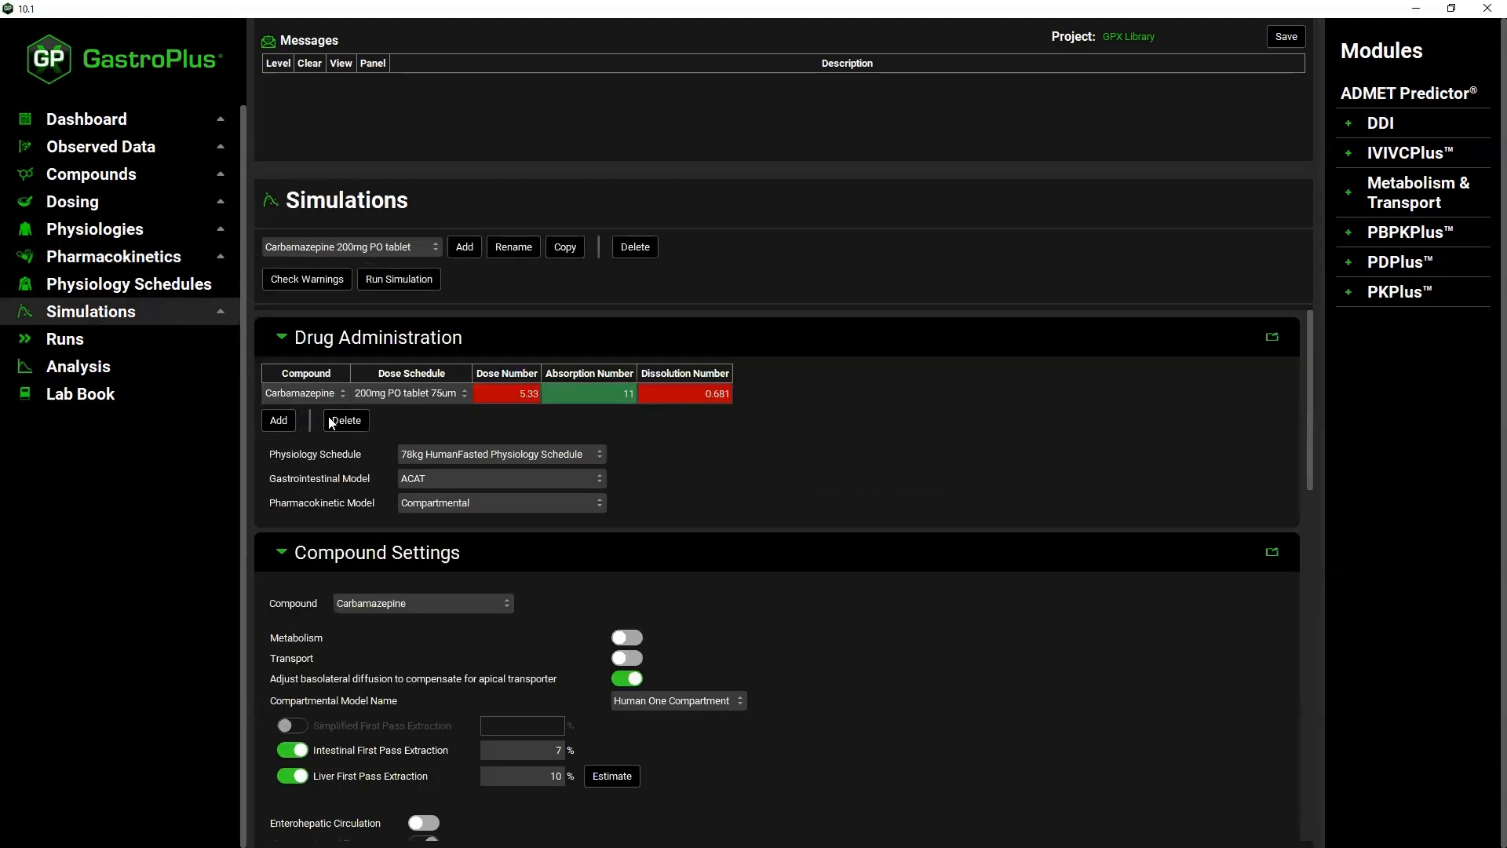
{"action": "scroll", "coordinate": [314, 609], "scroll_direction": "down", "scroll_amount": 10}
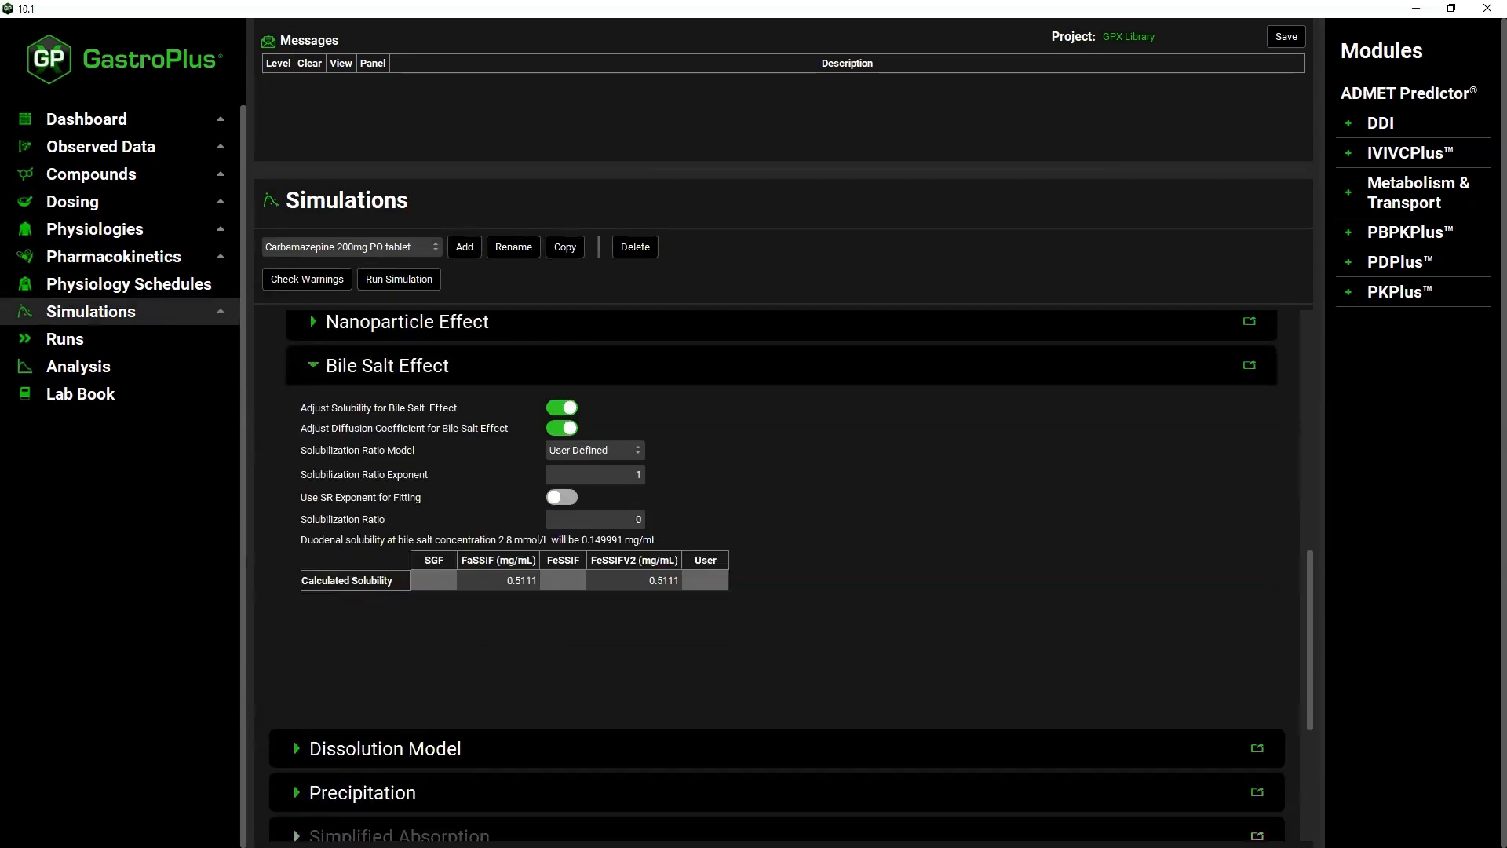
{"action": "key", "text": "alt+Tab"}
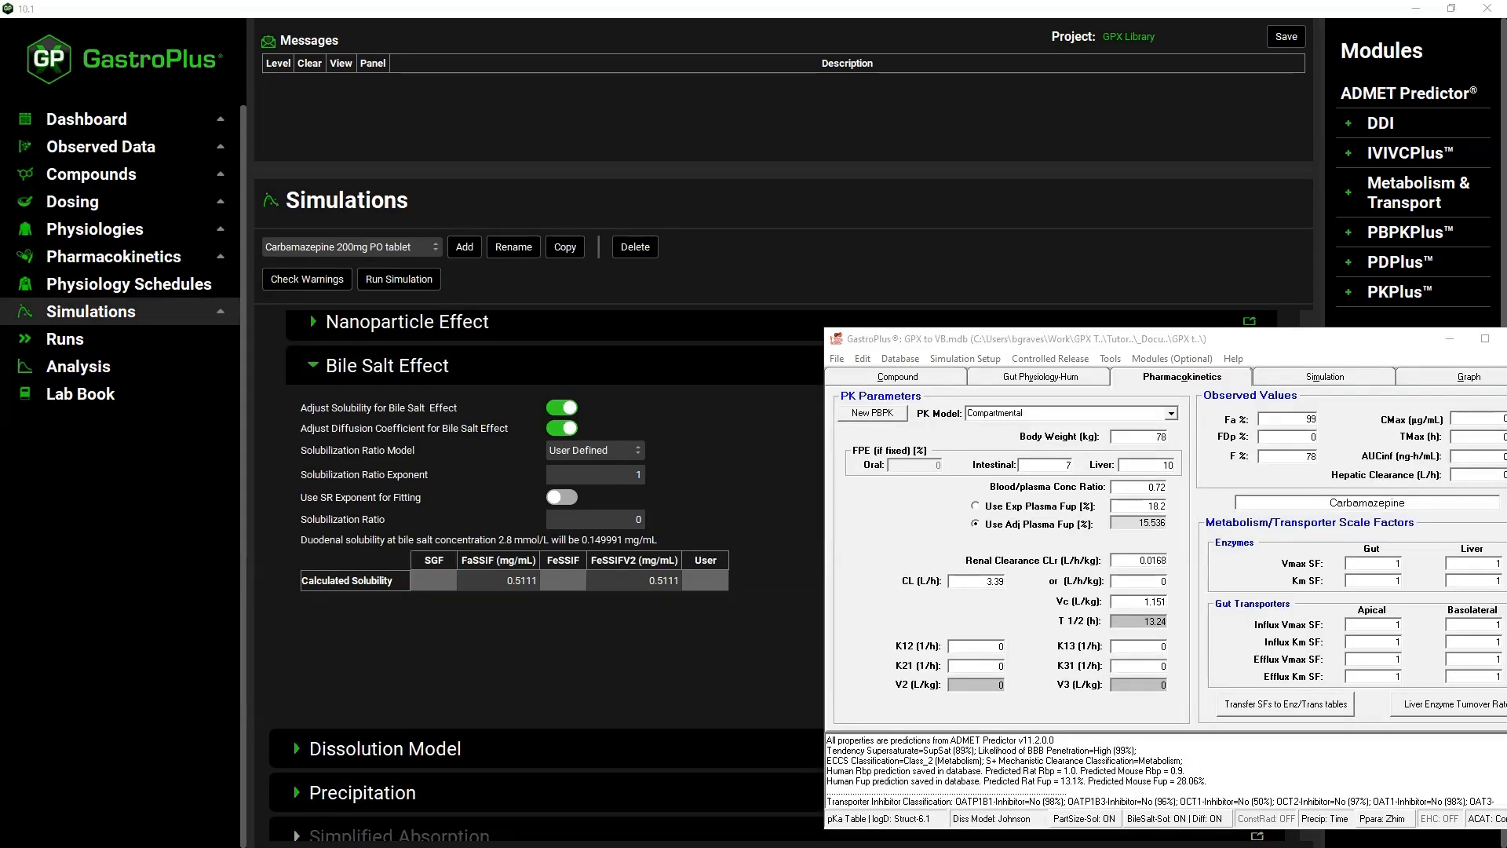
{"action": "left_click_drag", "start_coordinate": [1506, 231], "coordinate": [1136, 232]}
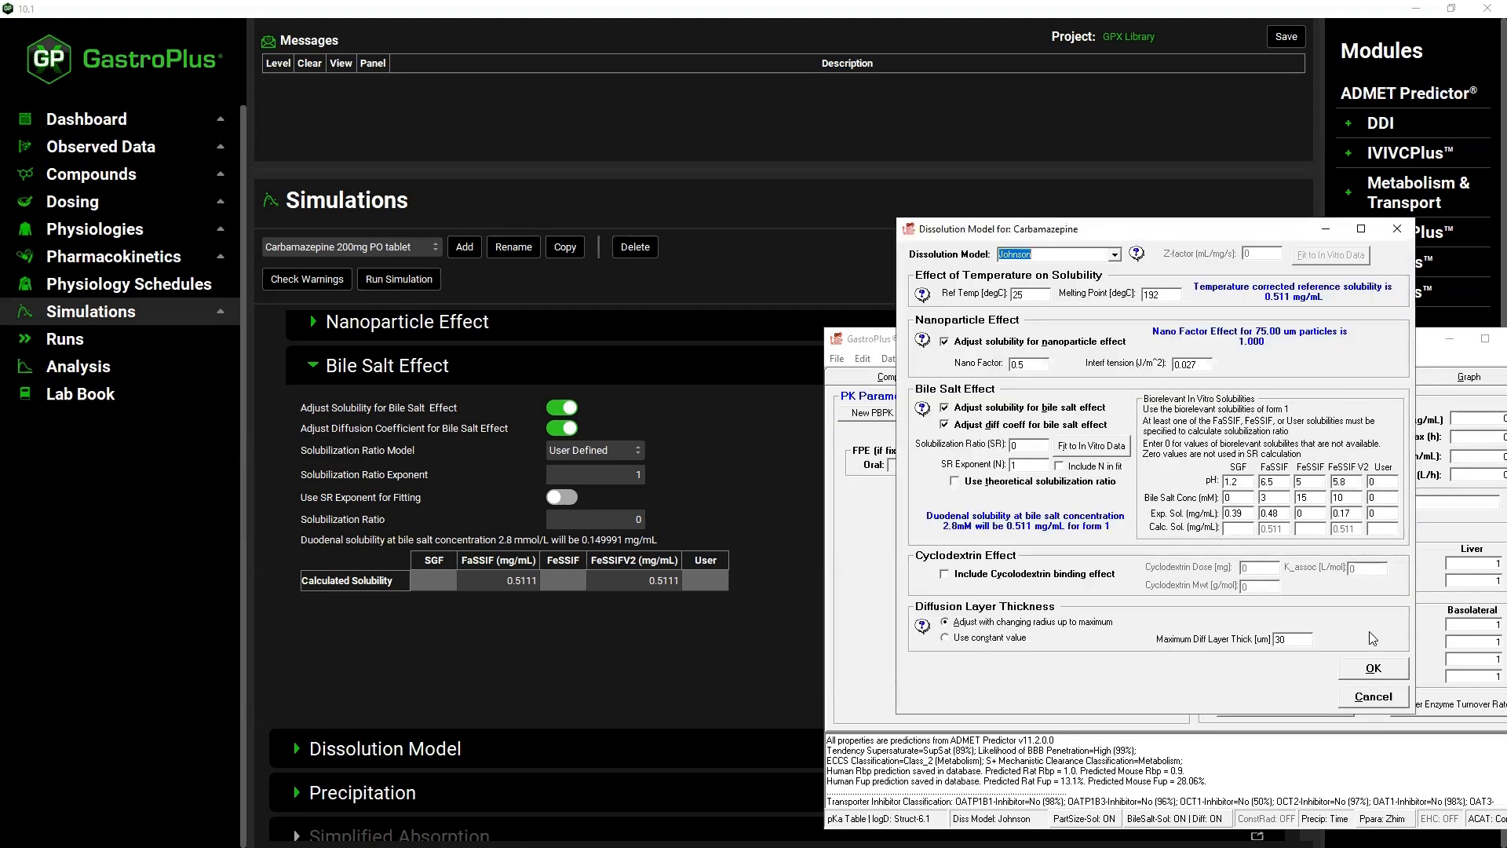
{"action": "left_click", "coordinate": [1375, 667]}
{"action": "scroll", "coordinate": [362, 507], "scroll_direction": "down", "scroll_amount": 4}
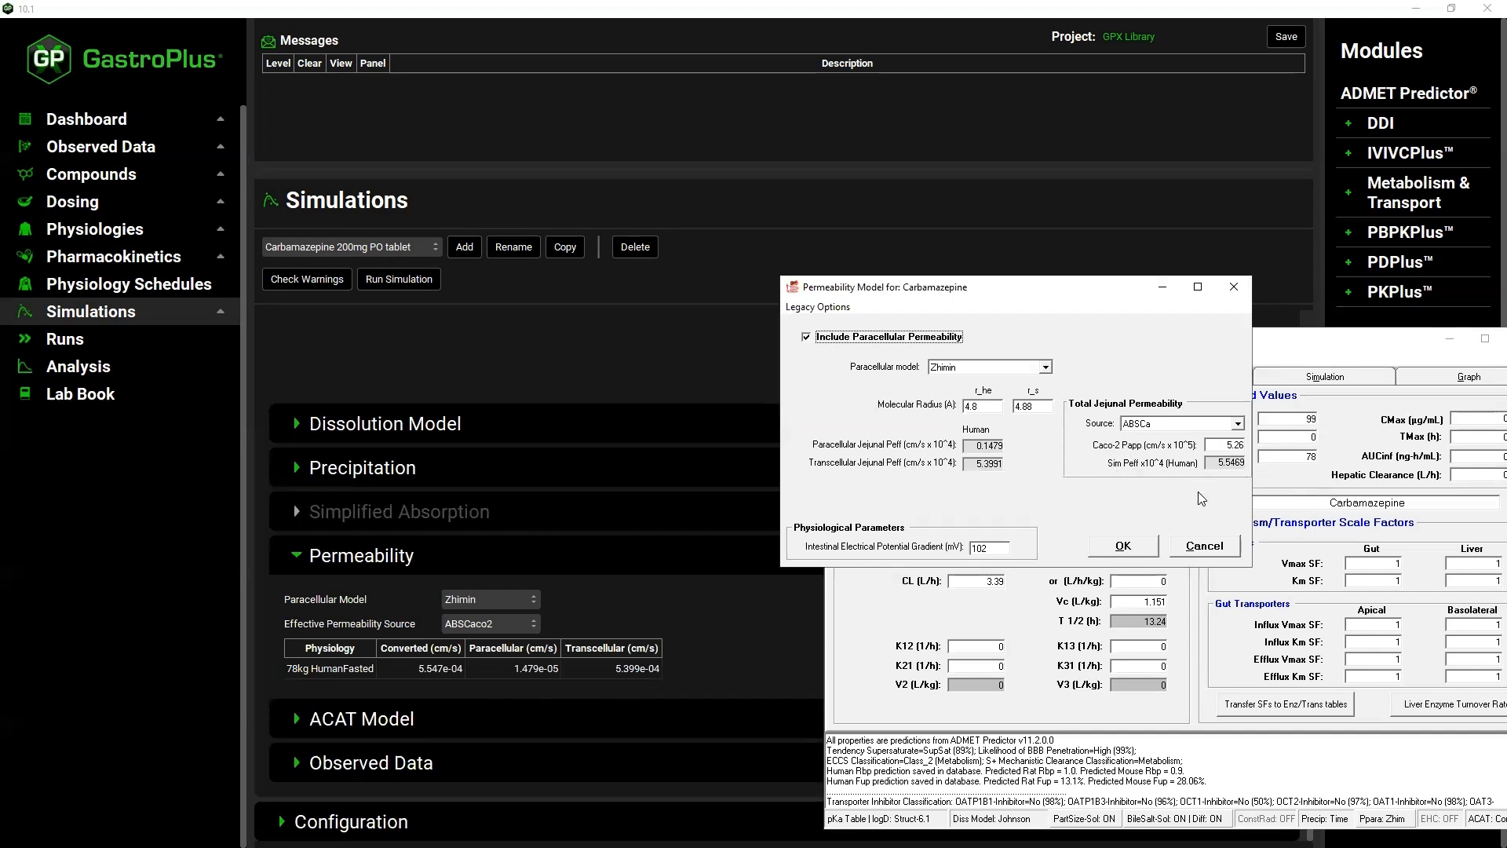
{"action": "left_click", "coordinate": [1117, 553]}
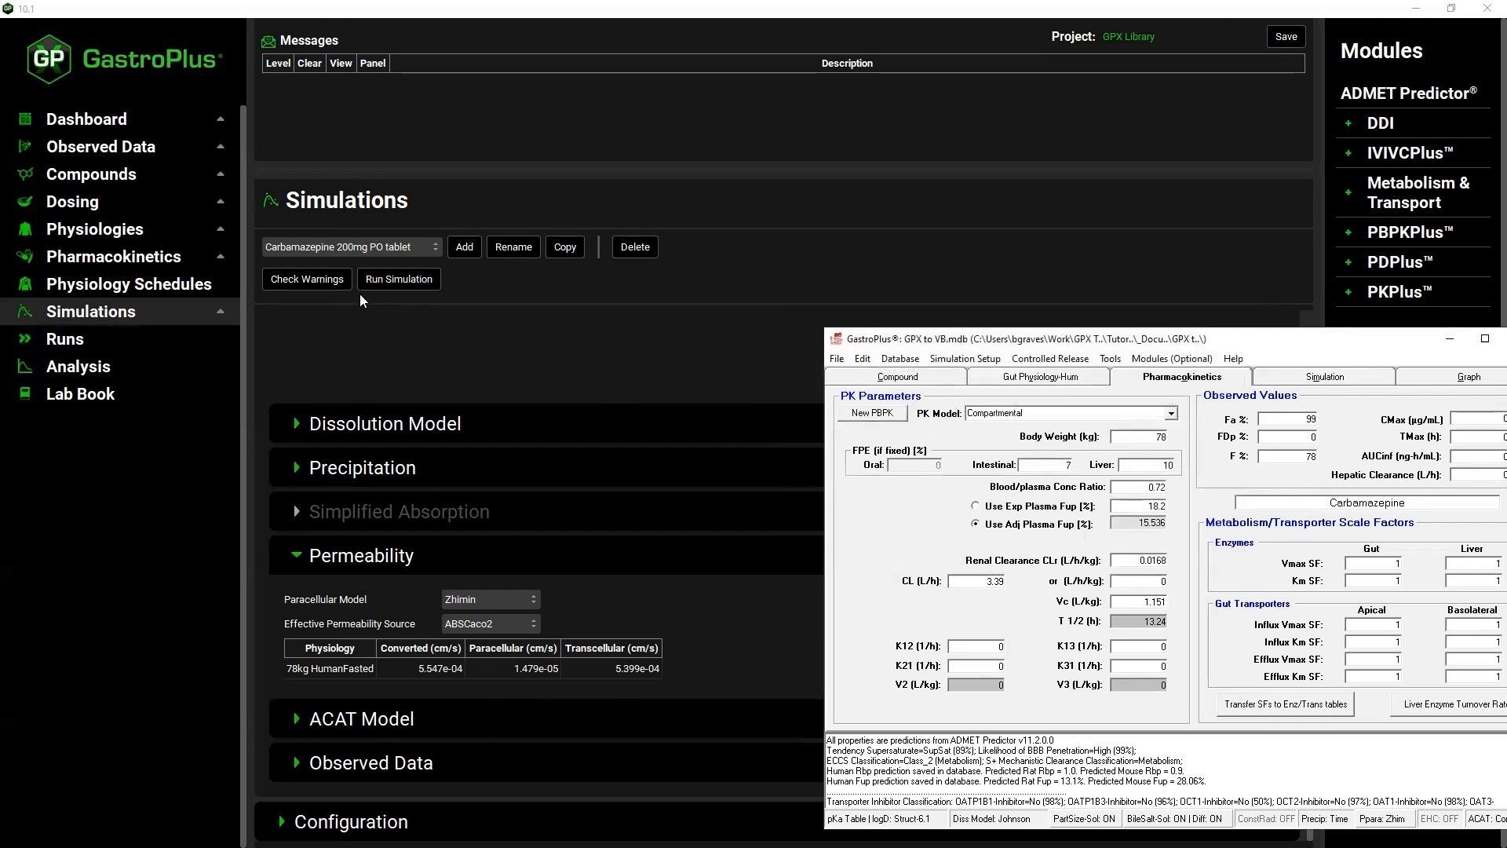
Run the Carbamazepine 200mg PO tablet simulation in GPX and copy its CpTime plot data to cell J1 of Sheet2 in Excel
{"action": "left_click", "coordinate": [383, 281]}
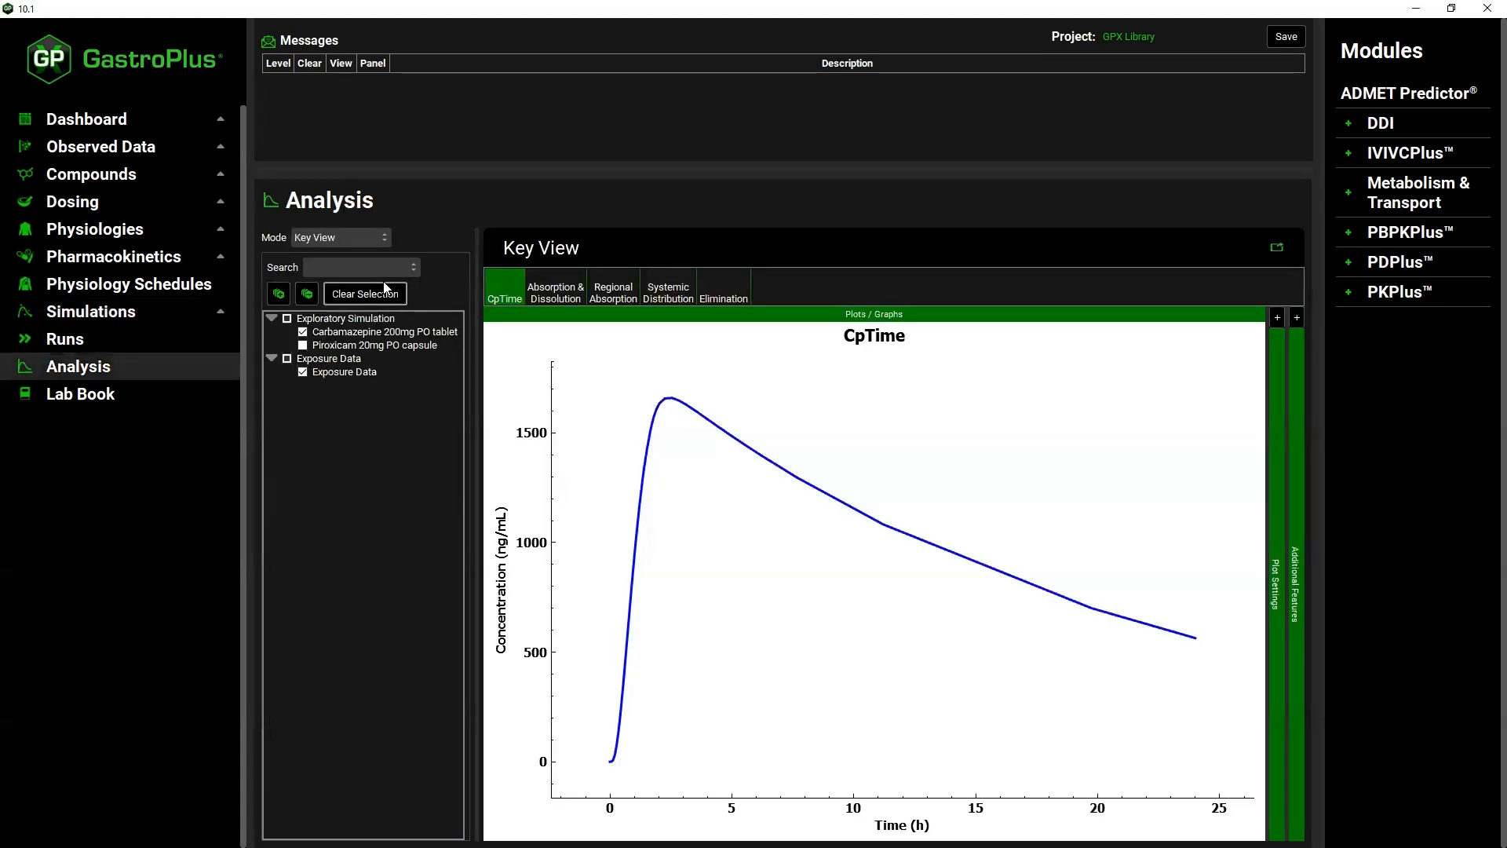
{"action": "right_click", "coordinate": [846, 434]}
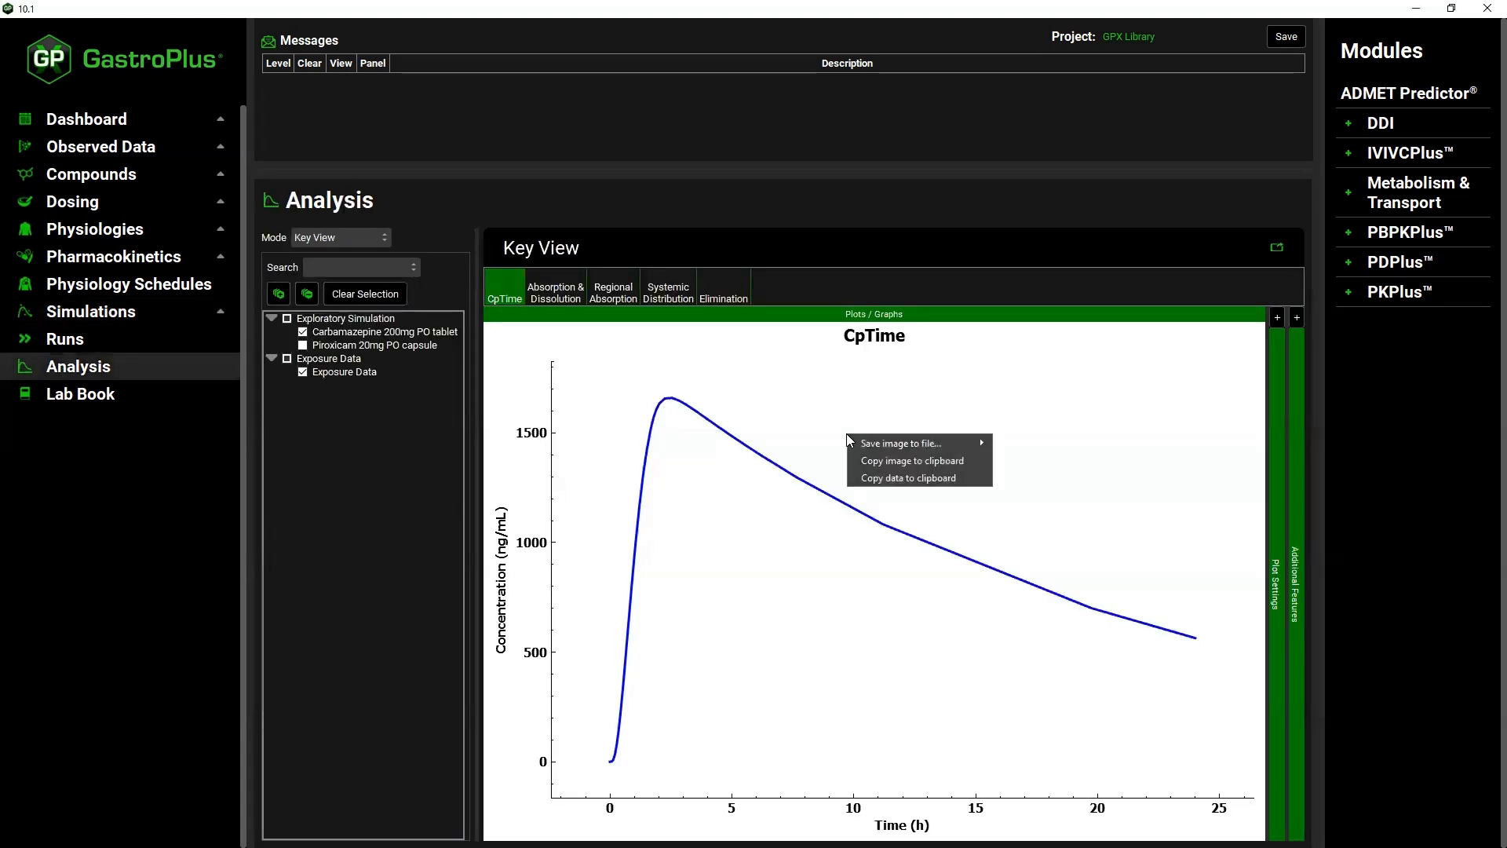
{"action": "left_click", "coordinate": [877, 483]}
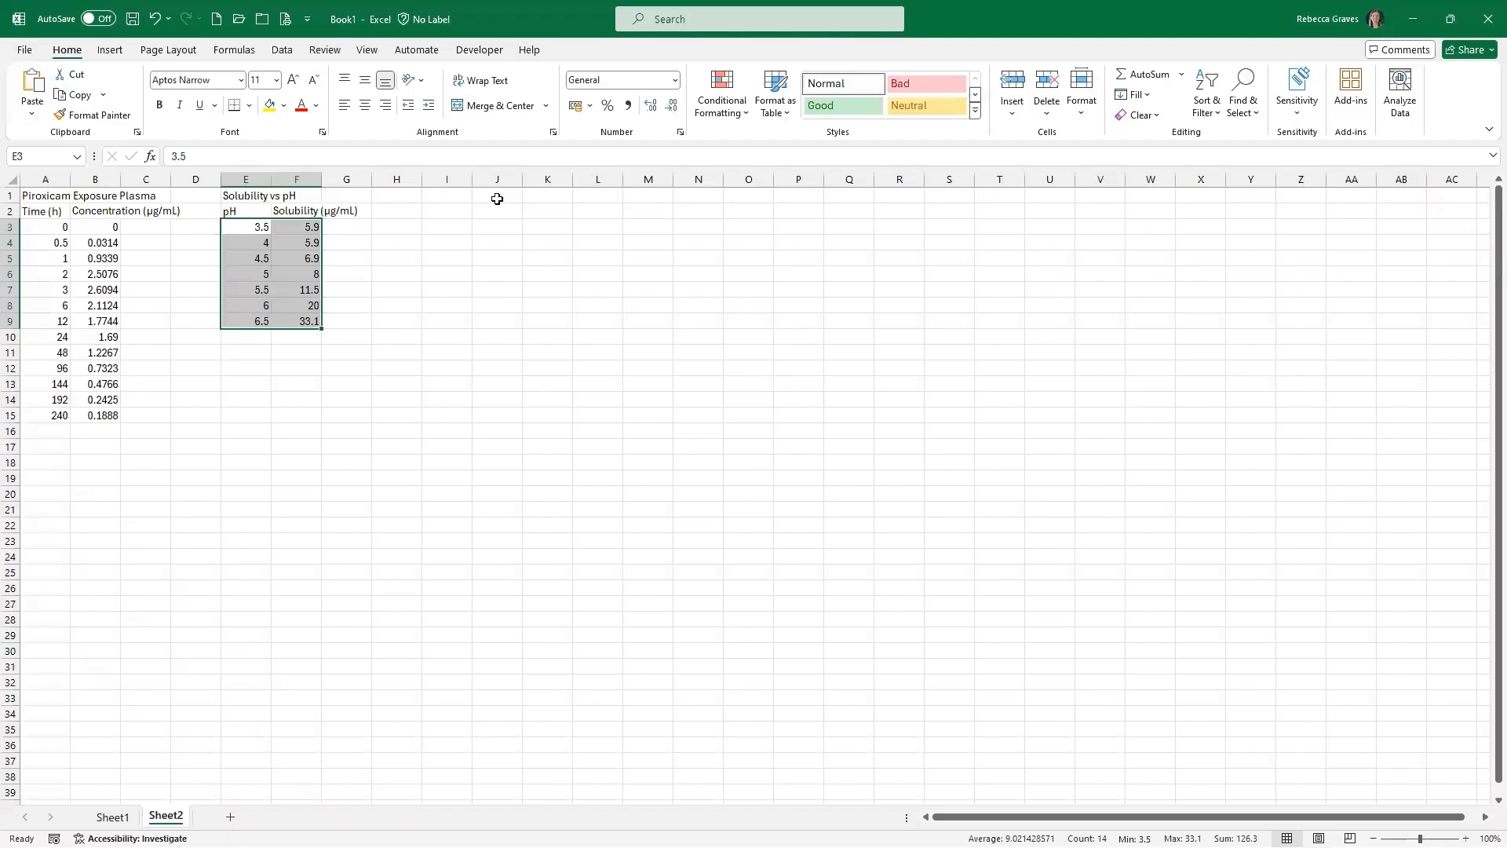
{"action": "left_click", "coordinate": [497, 195]}
{"action": "left_click", "coordinate": [35, 81]}
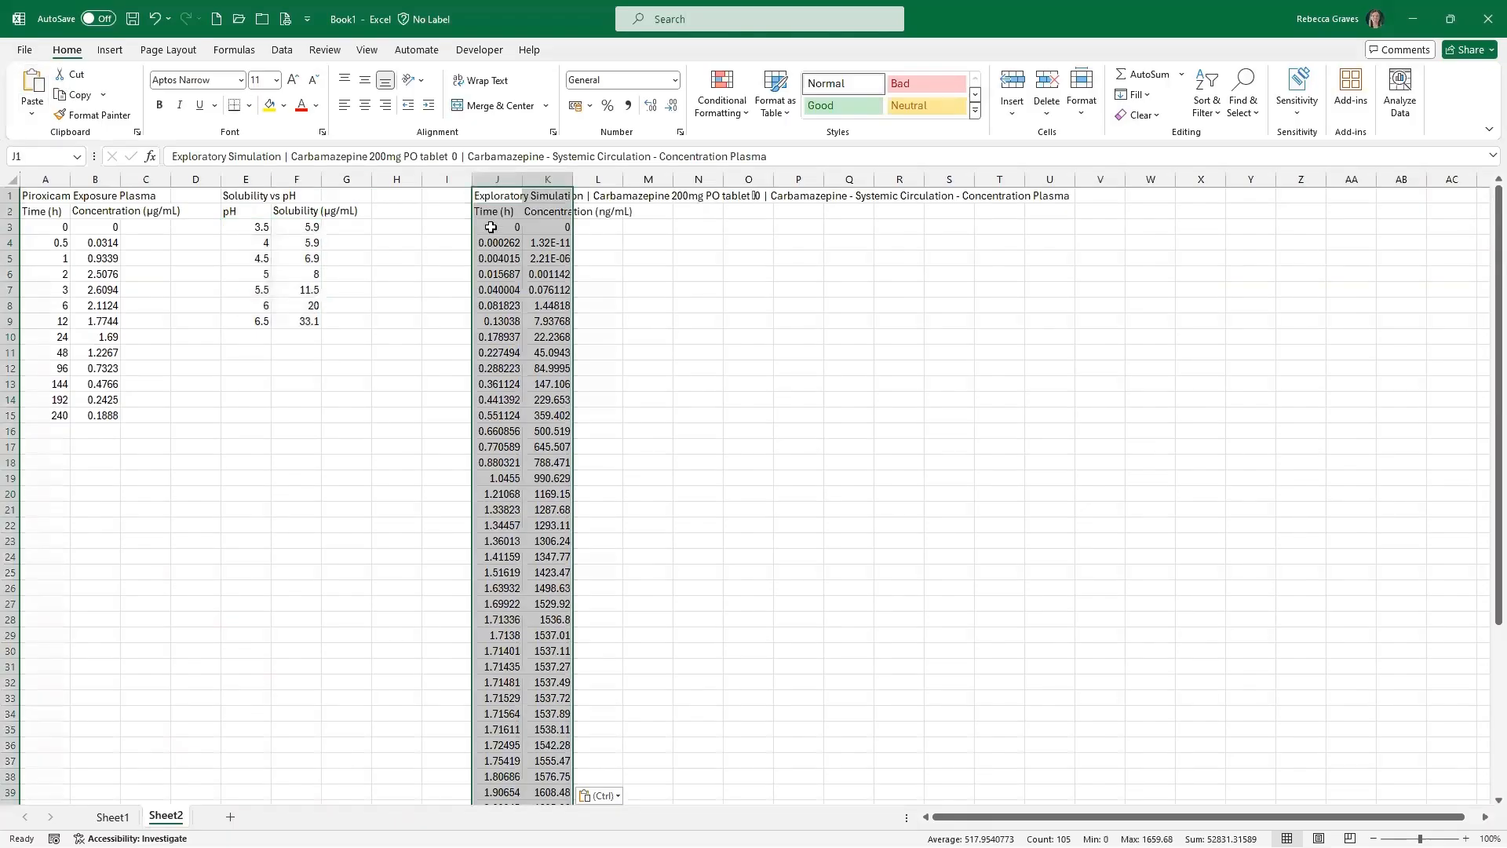
Copy only the Carbamazepine time and concentration values in J3:K53, excluding the headers, and minimise the workbook
{"action": "left_click_drag", "start_coordinate": [495, 227], "coordinate": [534, 773]}
{"action": "right_click", "coordinate": [534, 773]}
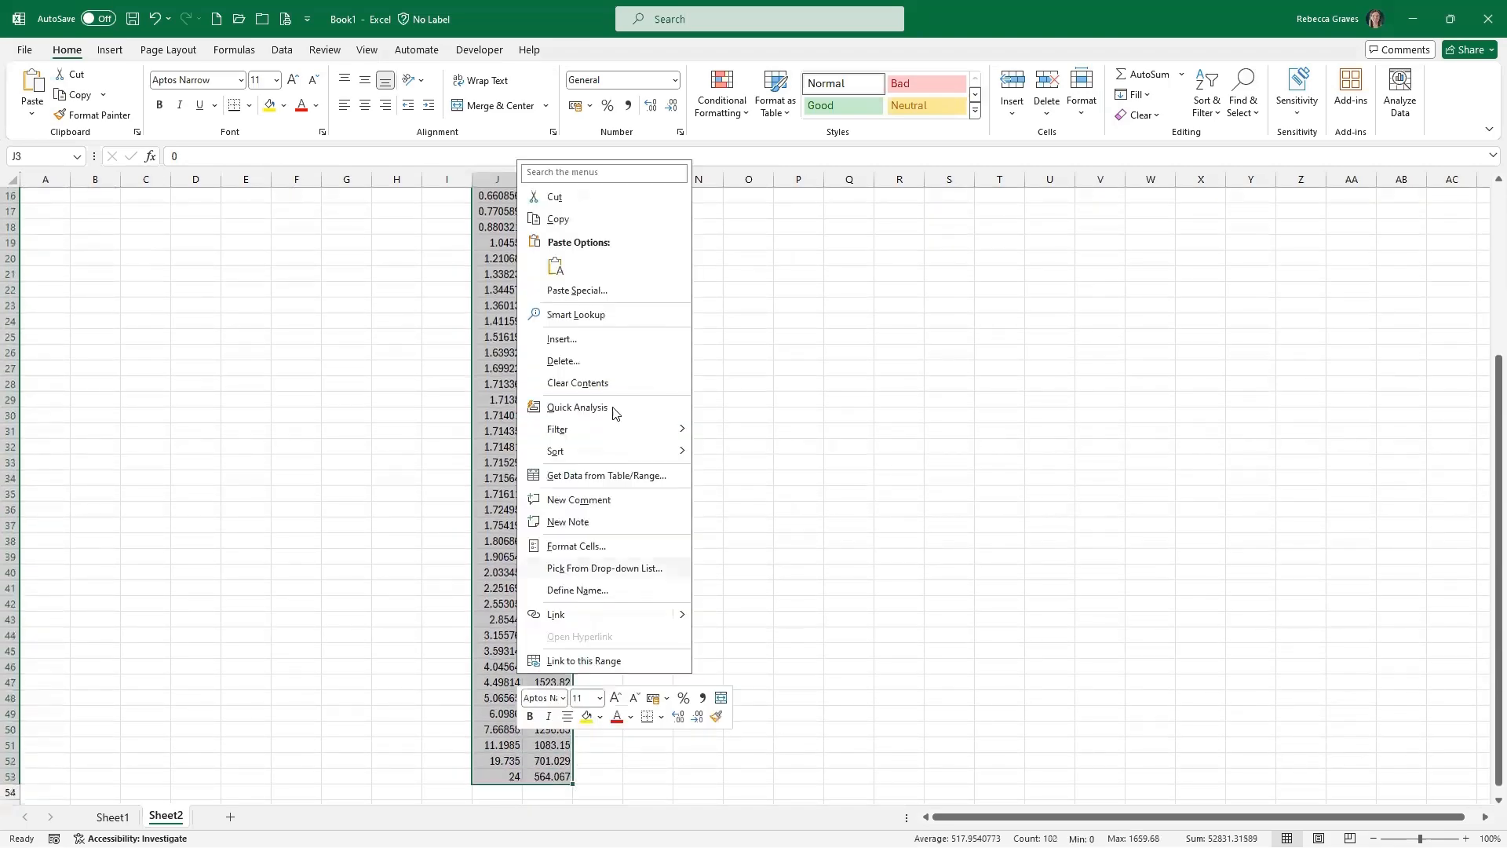
{"action": "left_click", "coordinate": [592, 219]}
{"action": "scroll", "coordinate": [988, 210], "scroll_direction": "up", "scroll_amount": 4}
{"action": "scroll", "coordinate": [988, 210], "scroll_direction": "up", "scroll_amount": 2}
{"action": "left_click", "coordinate": [1413, 19]}
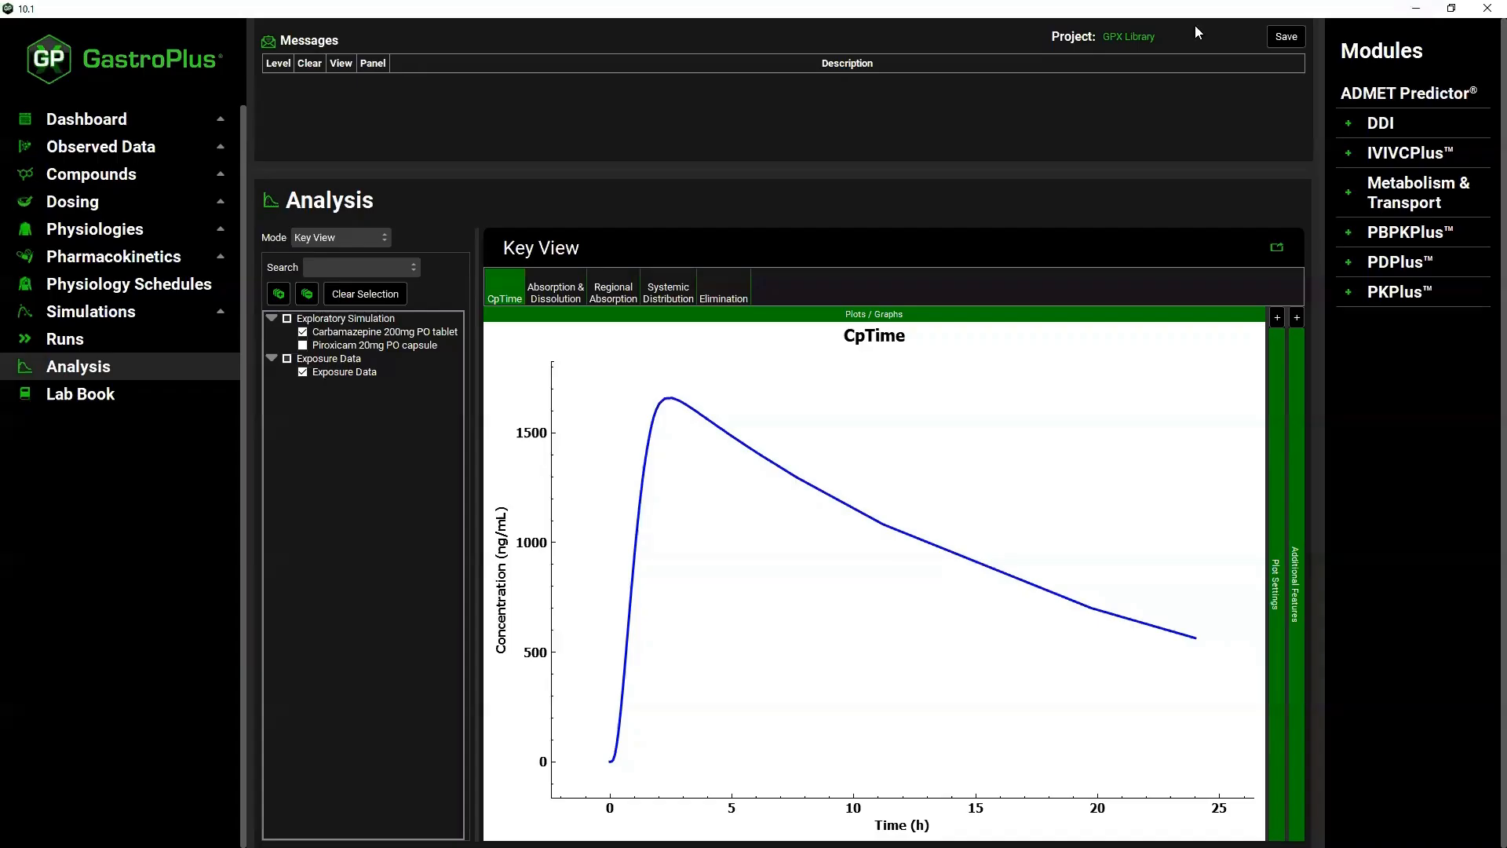
In GastroPlus 9.9, open the plasma concentration-time data input for other dosage forms (.opd) and paste the copied Carbamazepine values
{"action": "key", "text": "alt+Tab"}
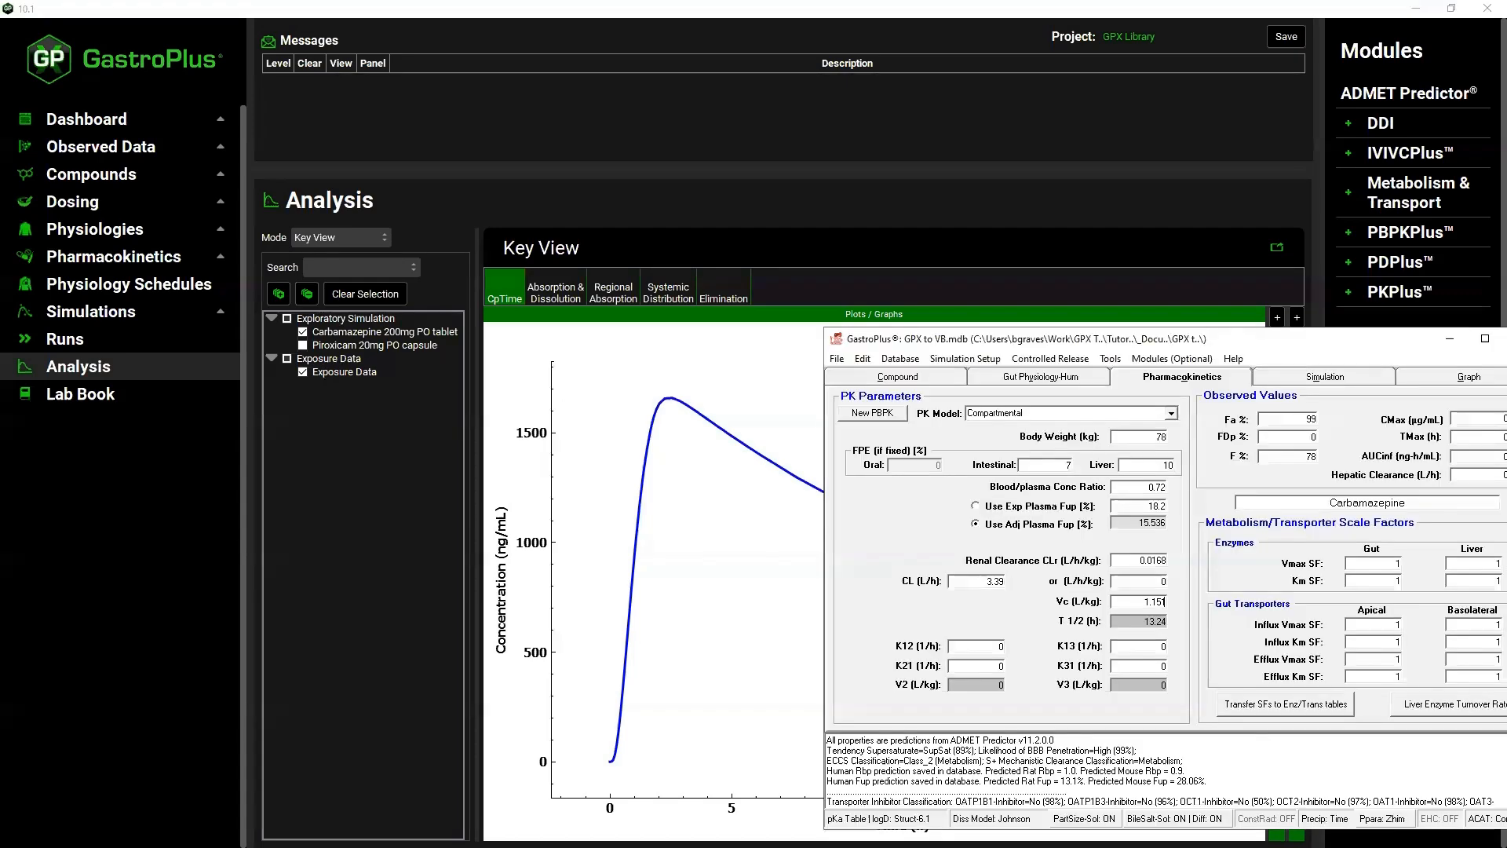
{"action": "left_click", "coordinate": [836, 358]}
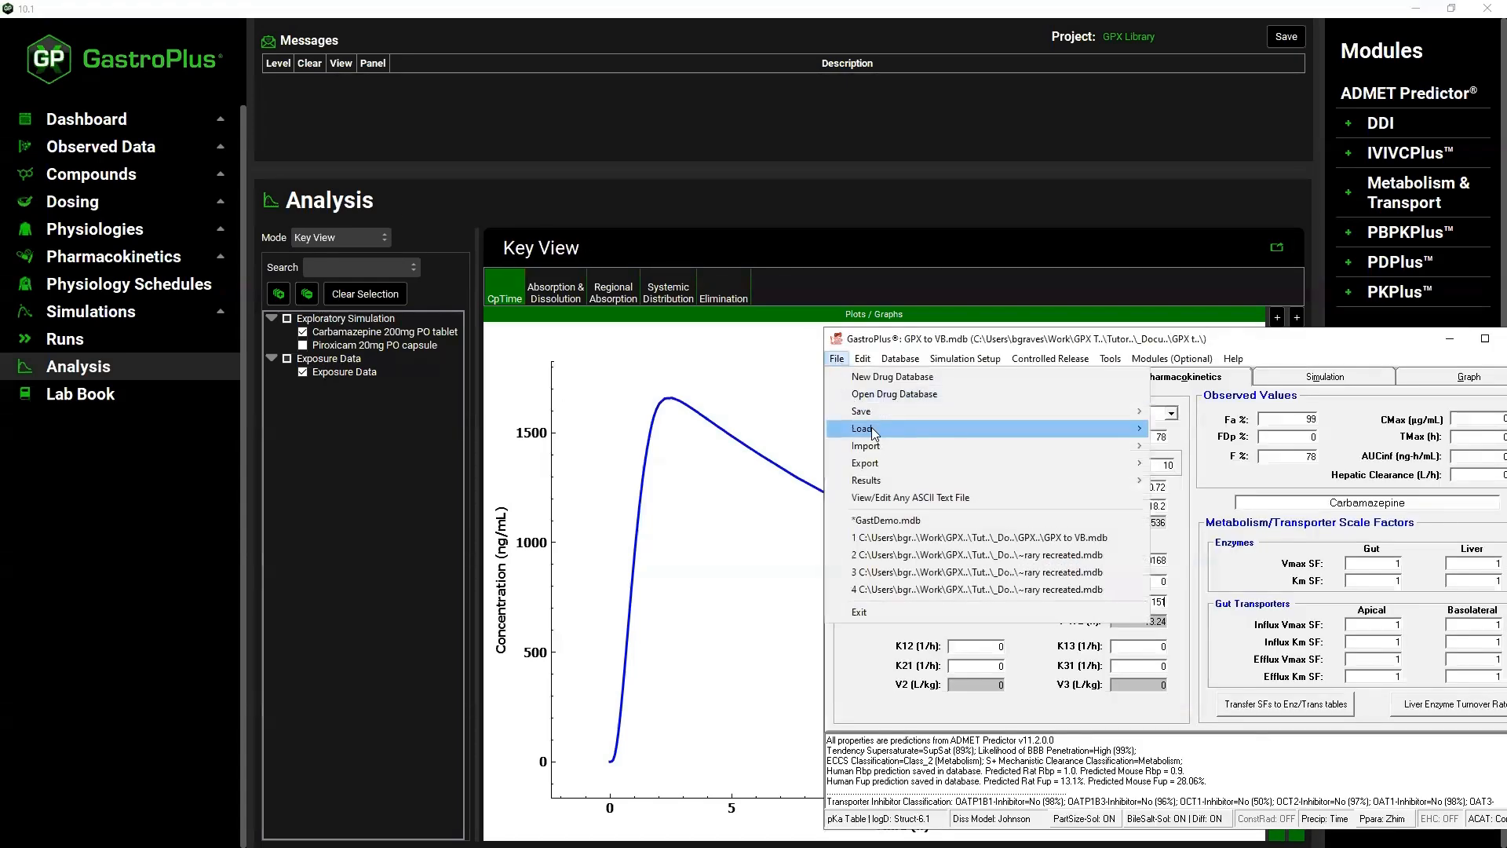
{"action": "mouse_move", "coordinate": [876, 434]}
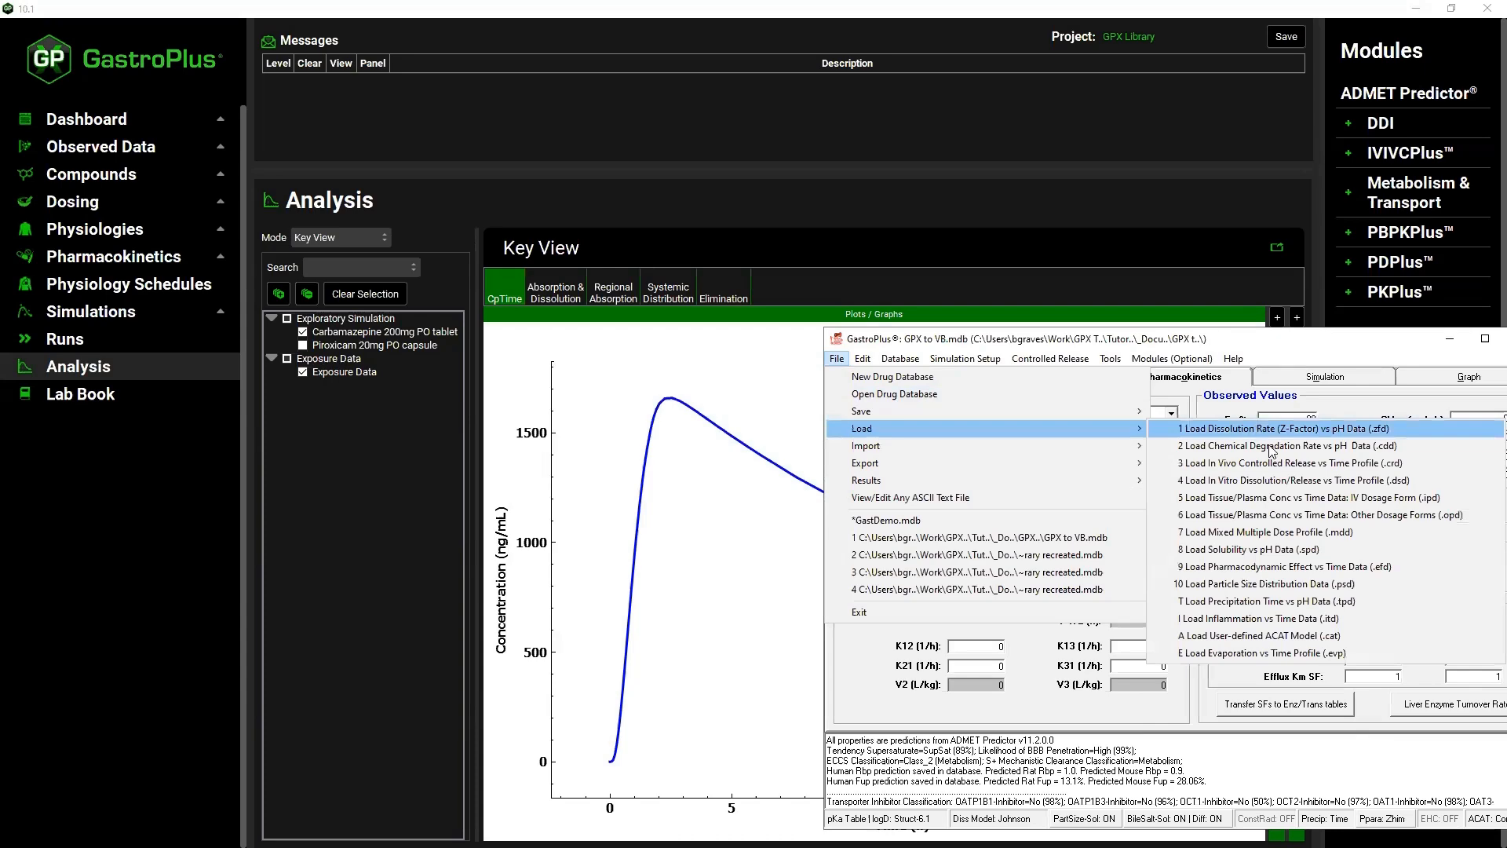
{"action": "left_click", "coordinate": [1337, 514]}
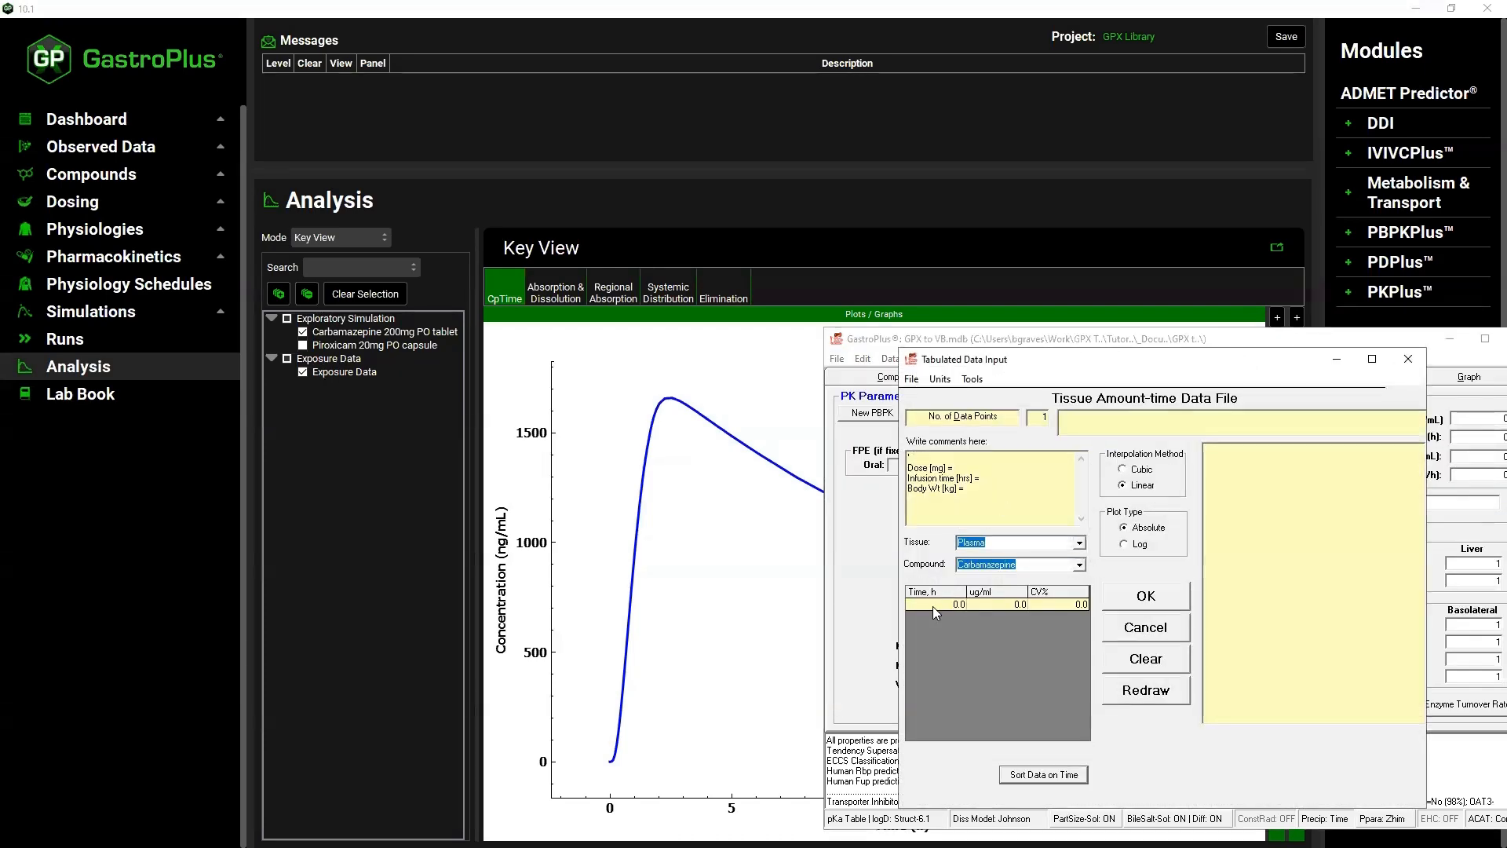
{"action": "right_click", "coordinate": [933, 606]}
{"action": "left_click", "coordinate": [956, 651]}
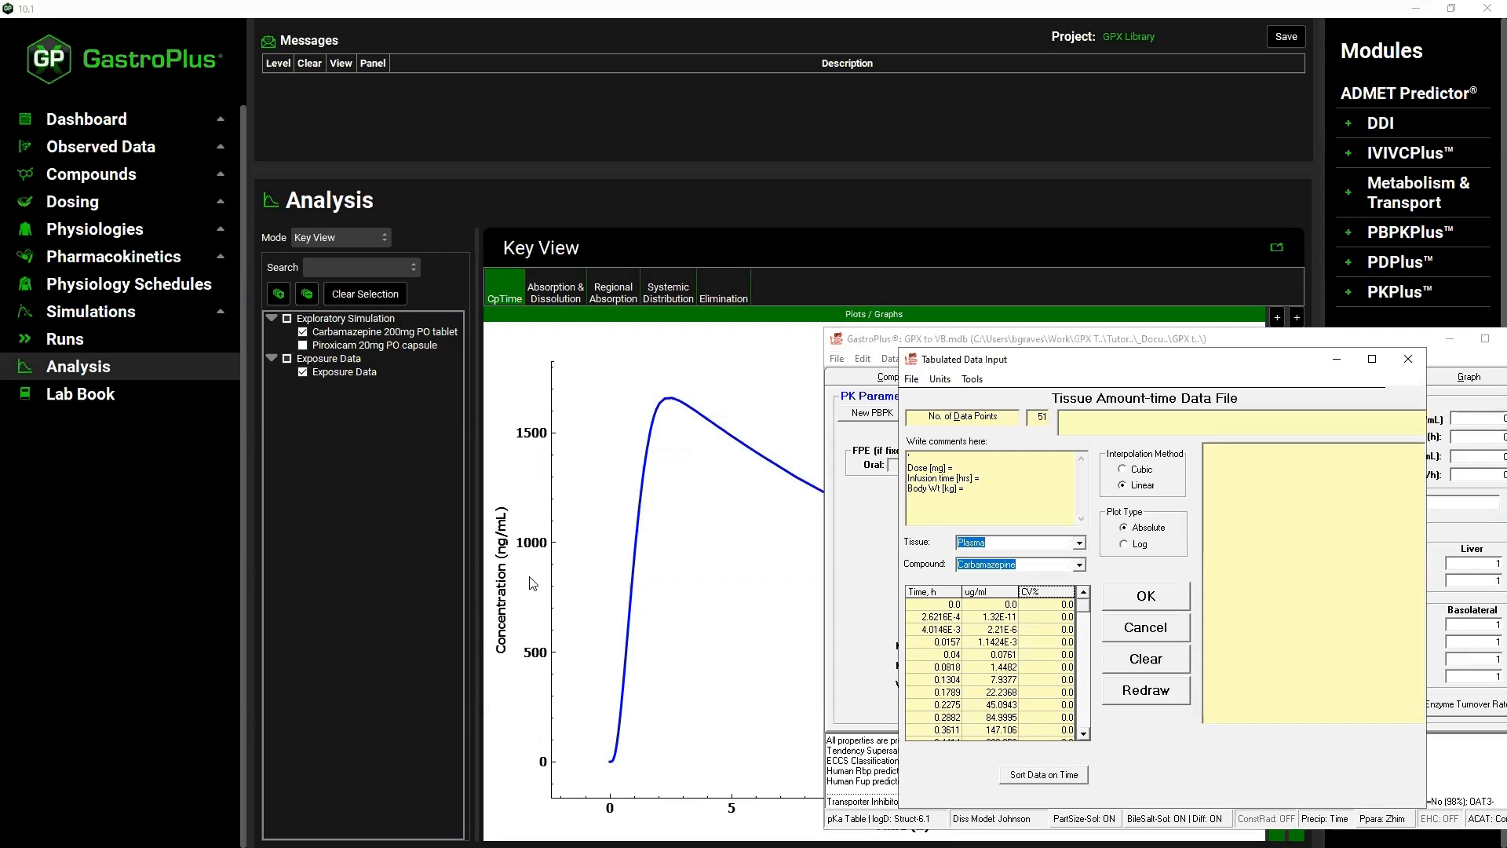
Set the plasma data's concentration units to ng/mL with time in hours and redraw its plot
{"action": "left_click", "coordinate": [939, 378]}
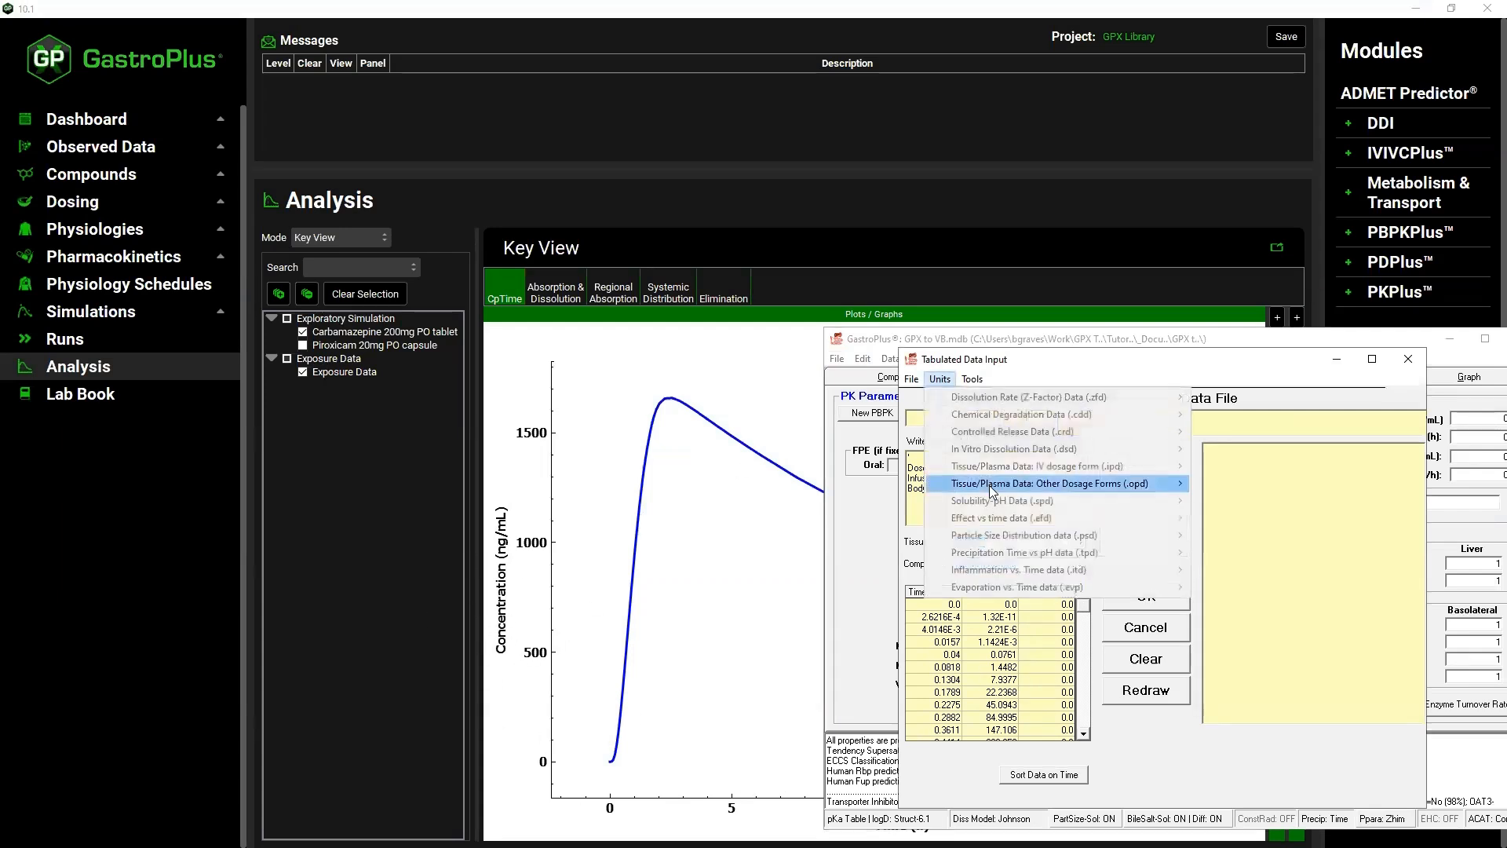
{"action": "mouse_move", "coordinate": [989, 485]}
{"action": "left_click", "coordinate": [1320, 518]}
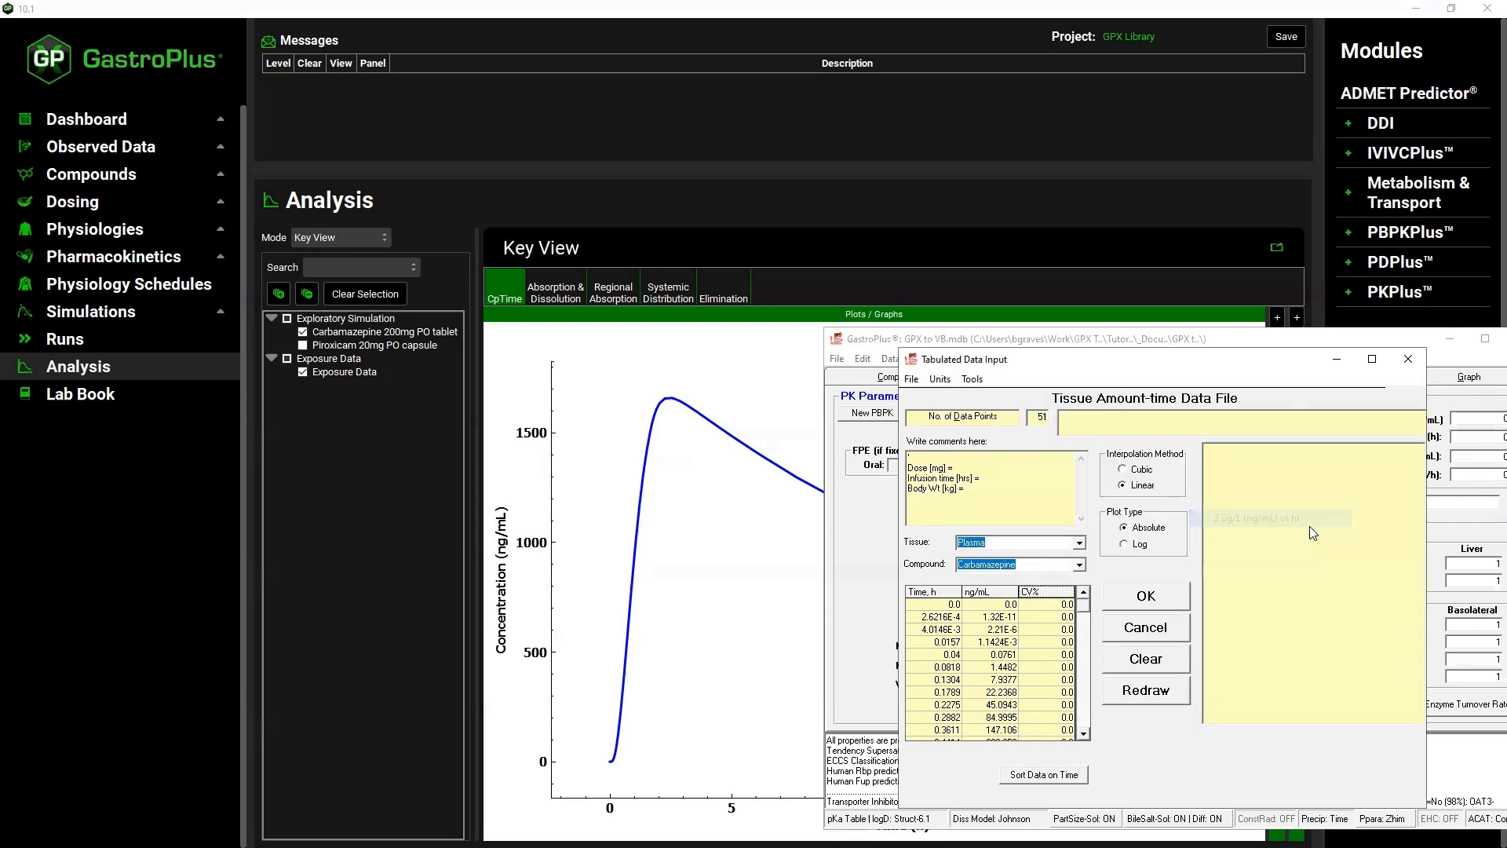
{"action": "left_click", "coordinate": [1142, 694]}
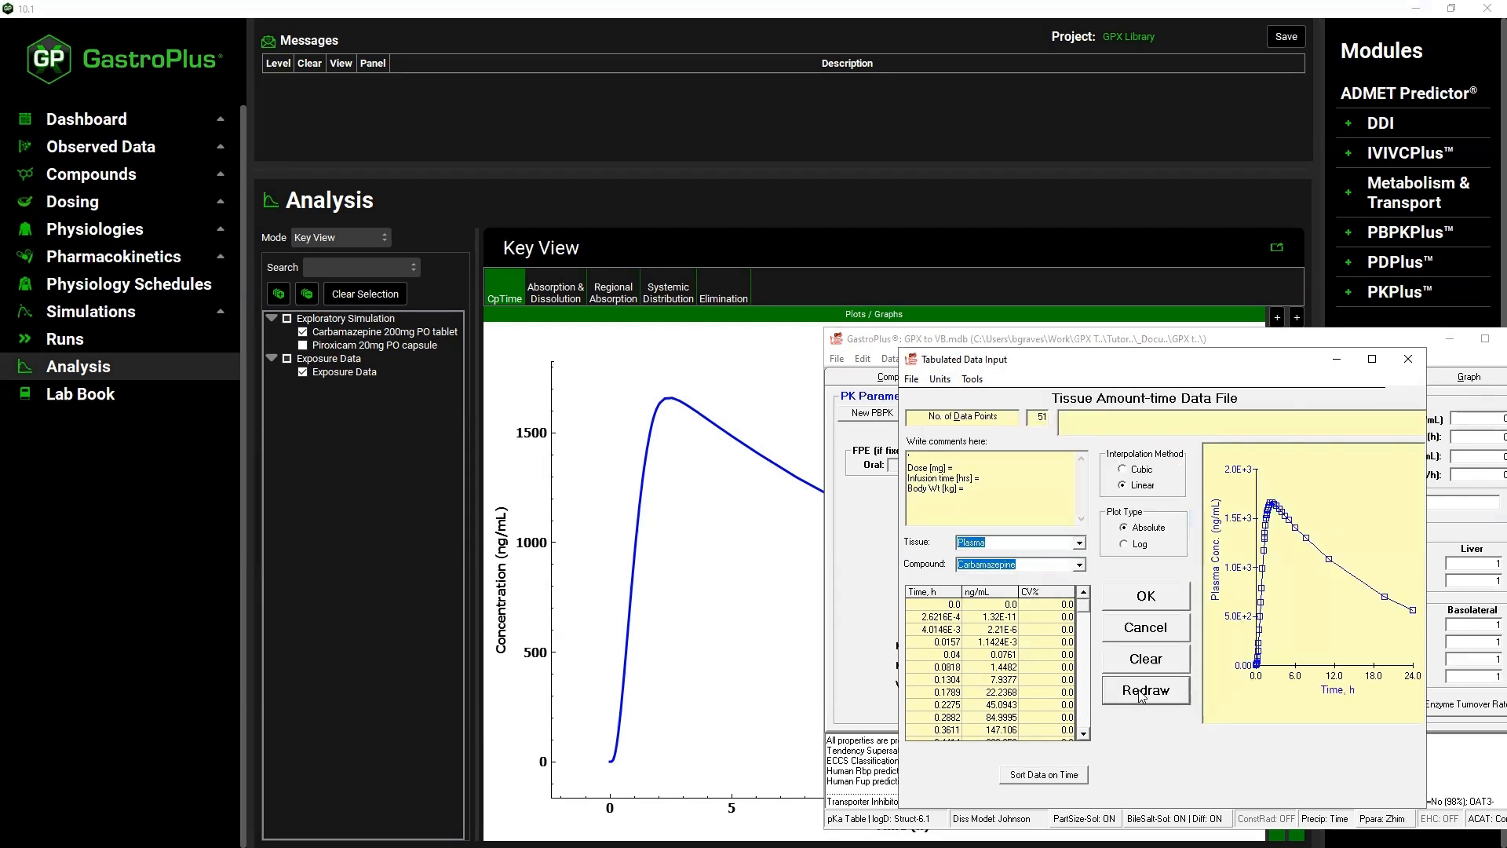
Save the plasma data as Carbamazepine.opd in the GPX to VB recording folder and accept the data input
{"action": "left_click", "coordinate": [911, 379]}
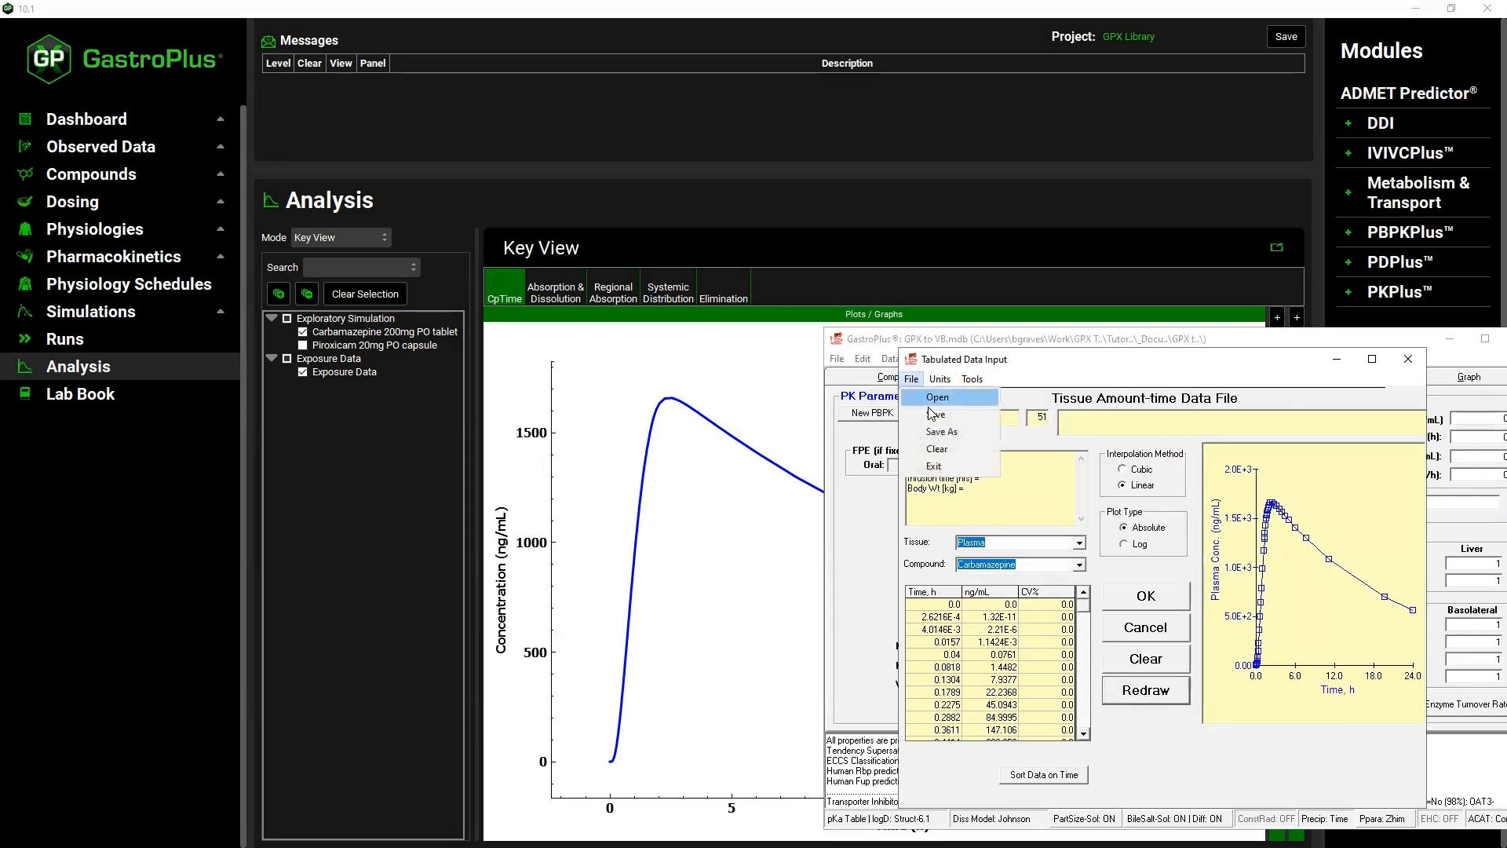
{"action": "left_click", "coordinate": [939, 431]}
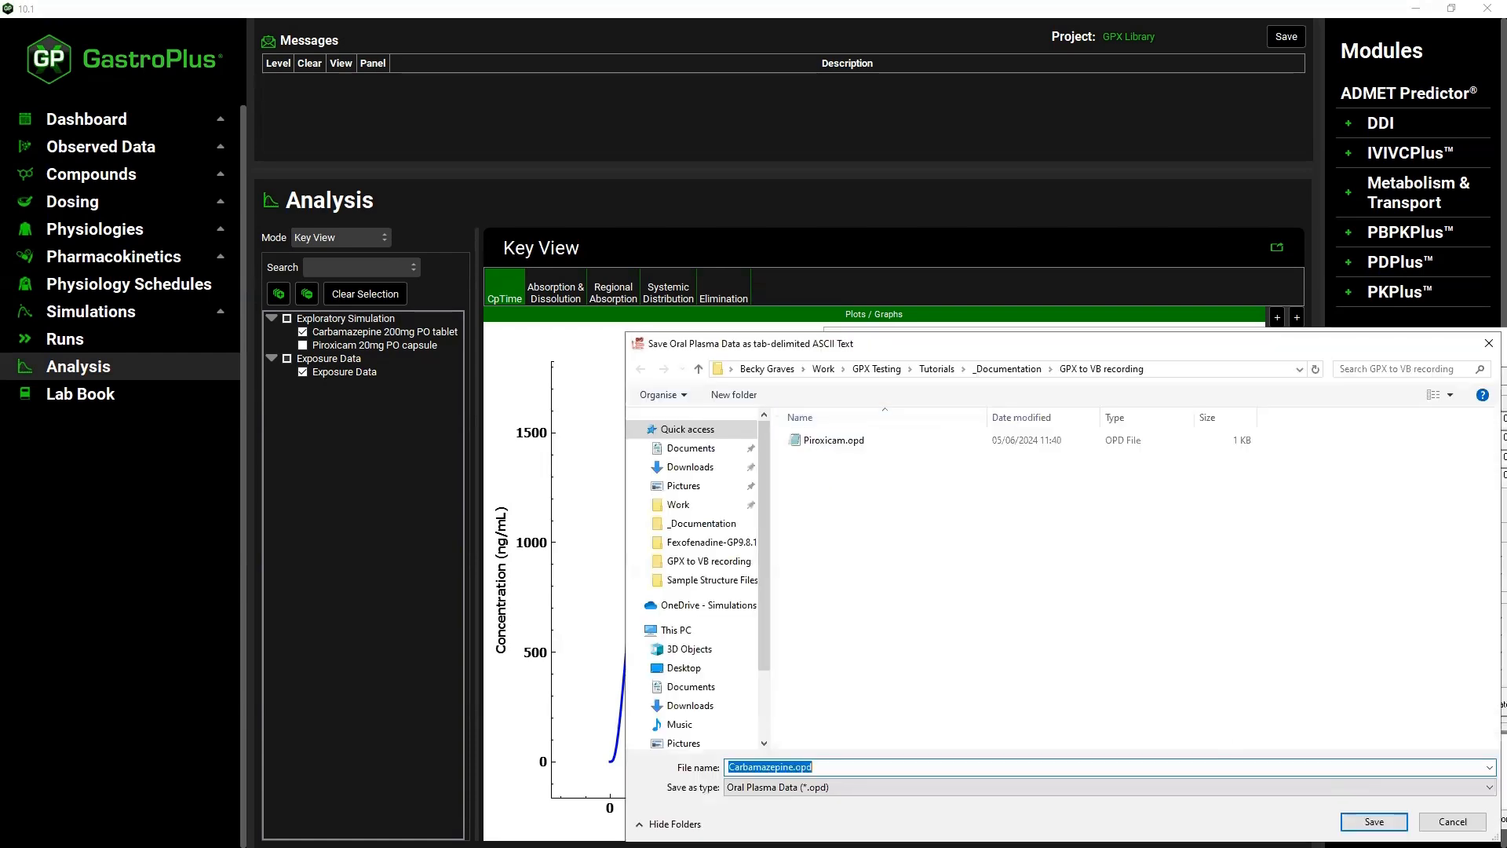
{"action": "left_click", "coordinate": [1362, 820]}
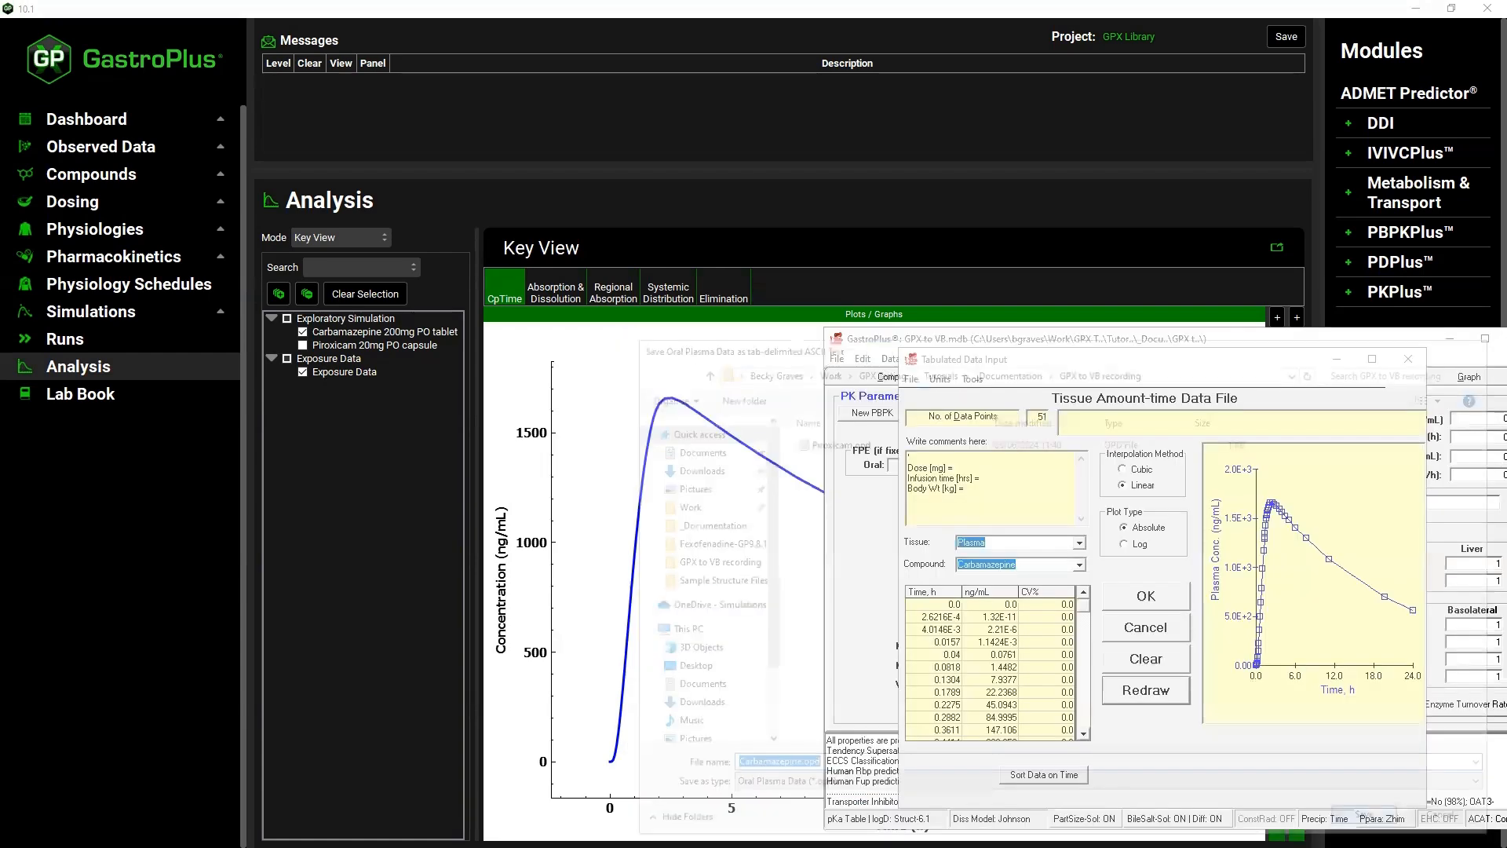
{"action": "left_click", "coordinate": [1146, 596]}
Run the 24 h single simulation for Carbamazepine in 9.9
{"action": "left_click", "coordinate": [1323, 376]}
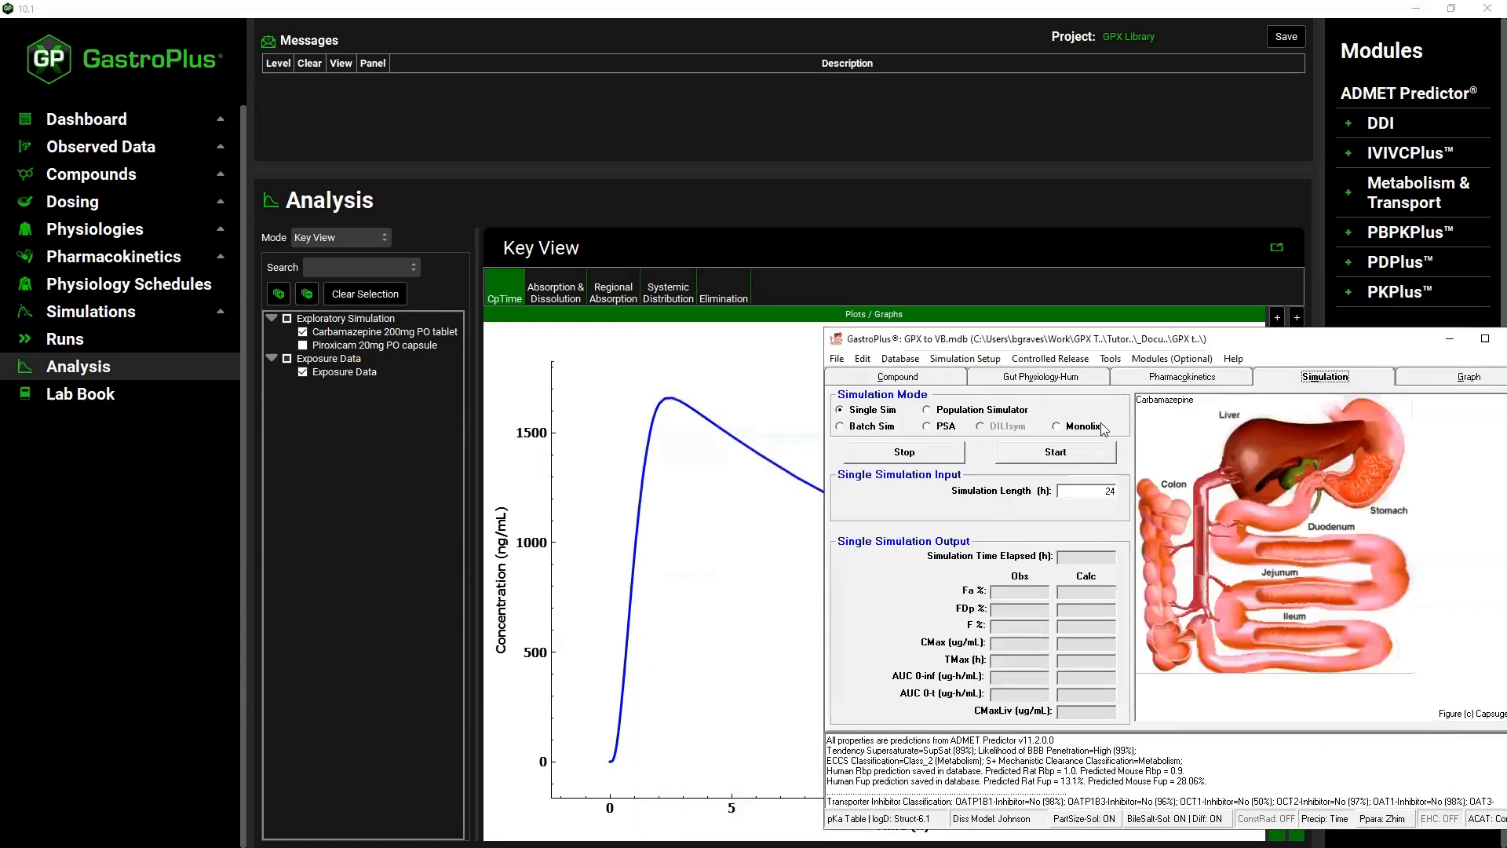
{"action": "left_click", "coordinate": [900, 358]}
{"action": "left_click", "coordinate": [917, 412]}
{"action": "left_click", "coordinate": [1043, 457]}
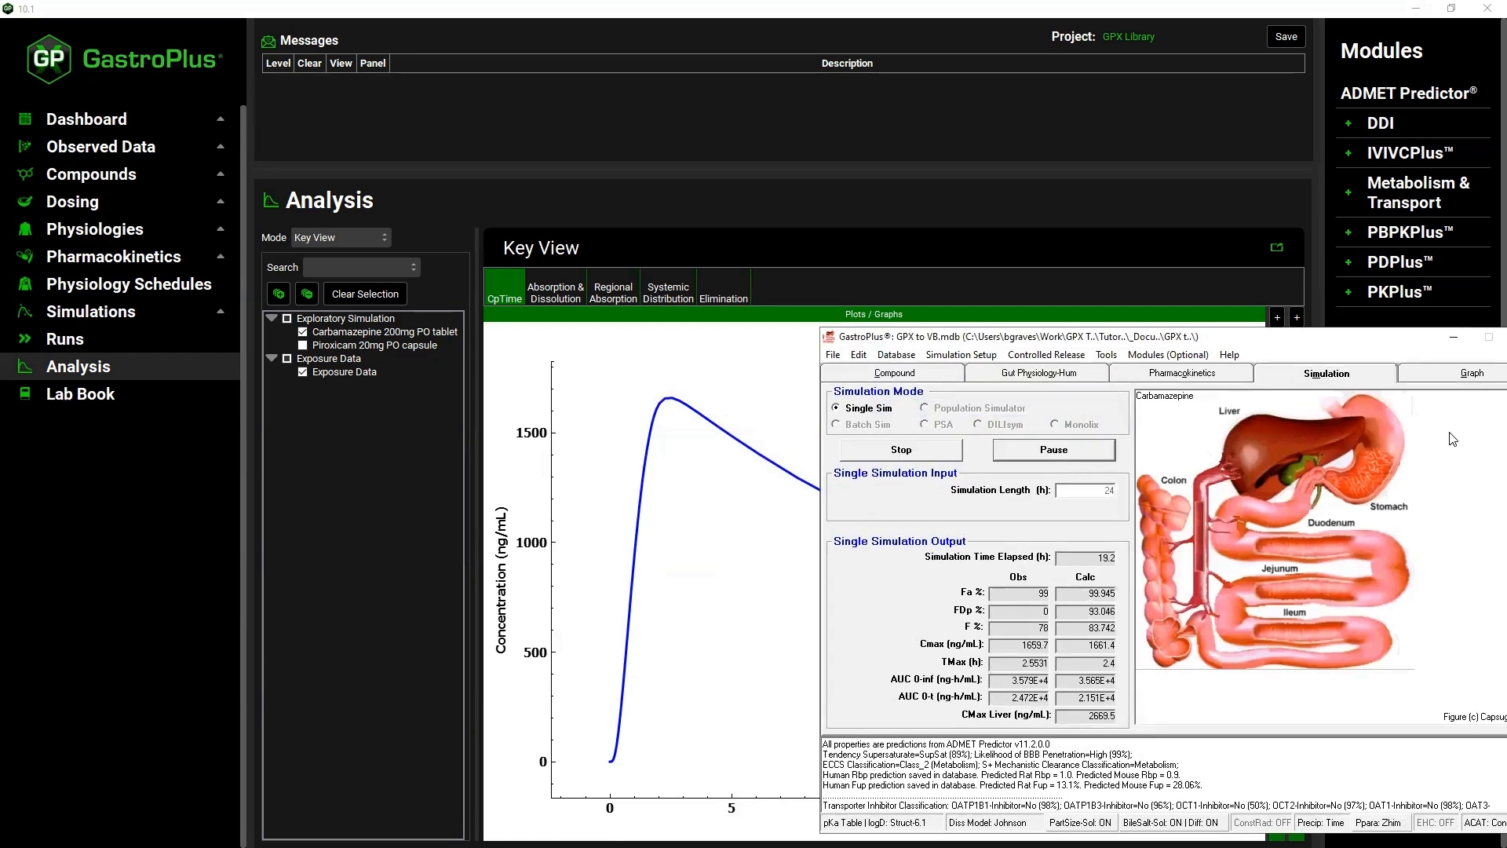
View the Carbamazepine plasma concentration graph enlarged in 9.9, check its fit statistics against the GPX data, and return to GPX
{"action": "left_click", "coordinate": [1449, 380]}
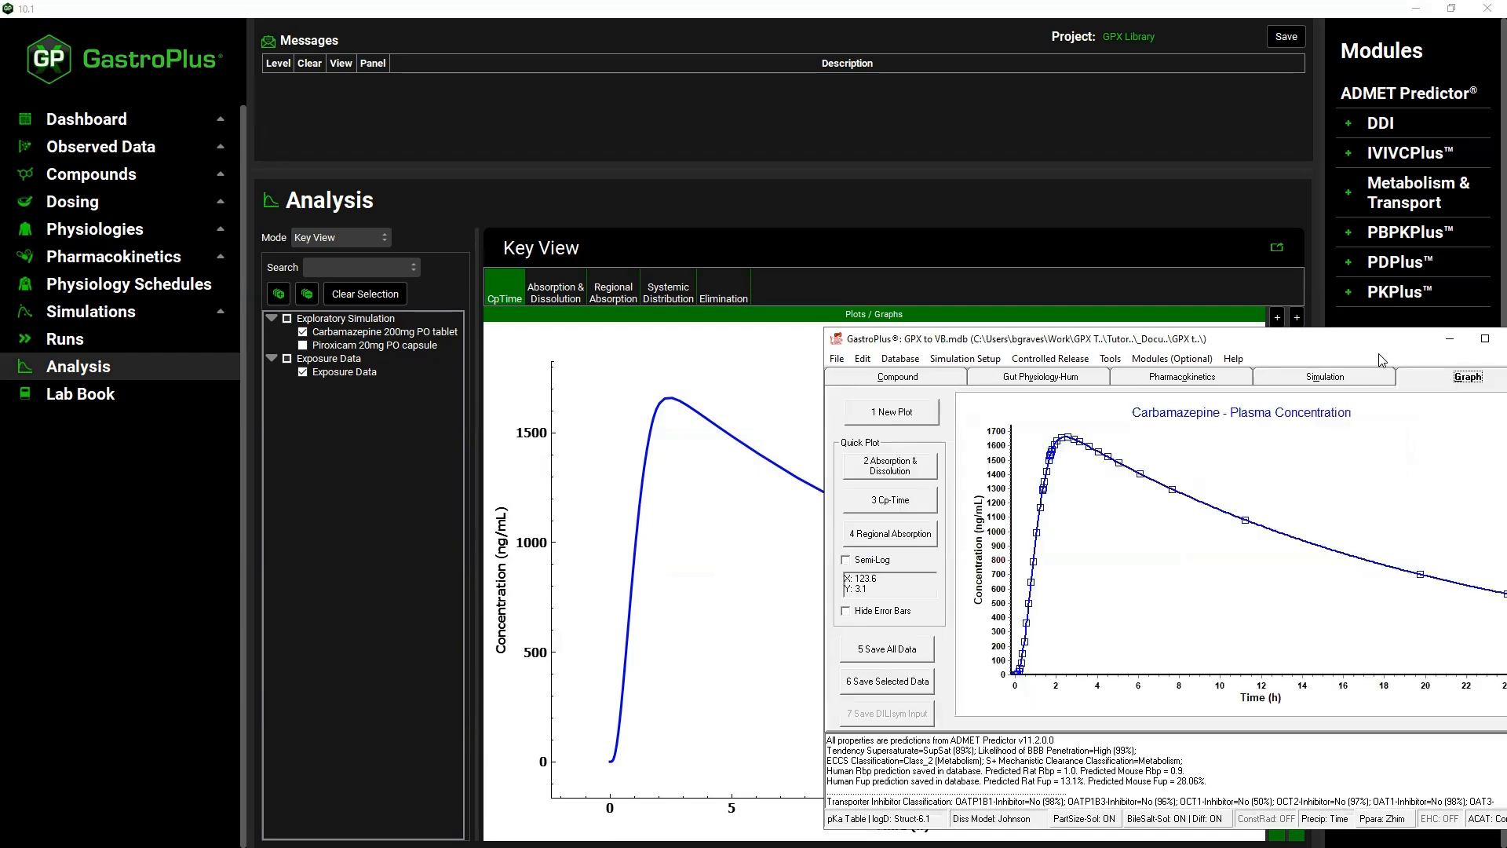
{"action": "left_click_drag", "start_coordinate": [1344, 345], "coordinate": [941, 223]}
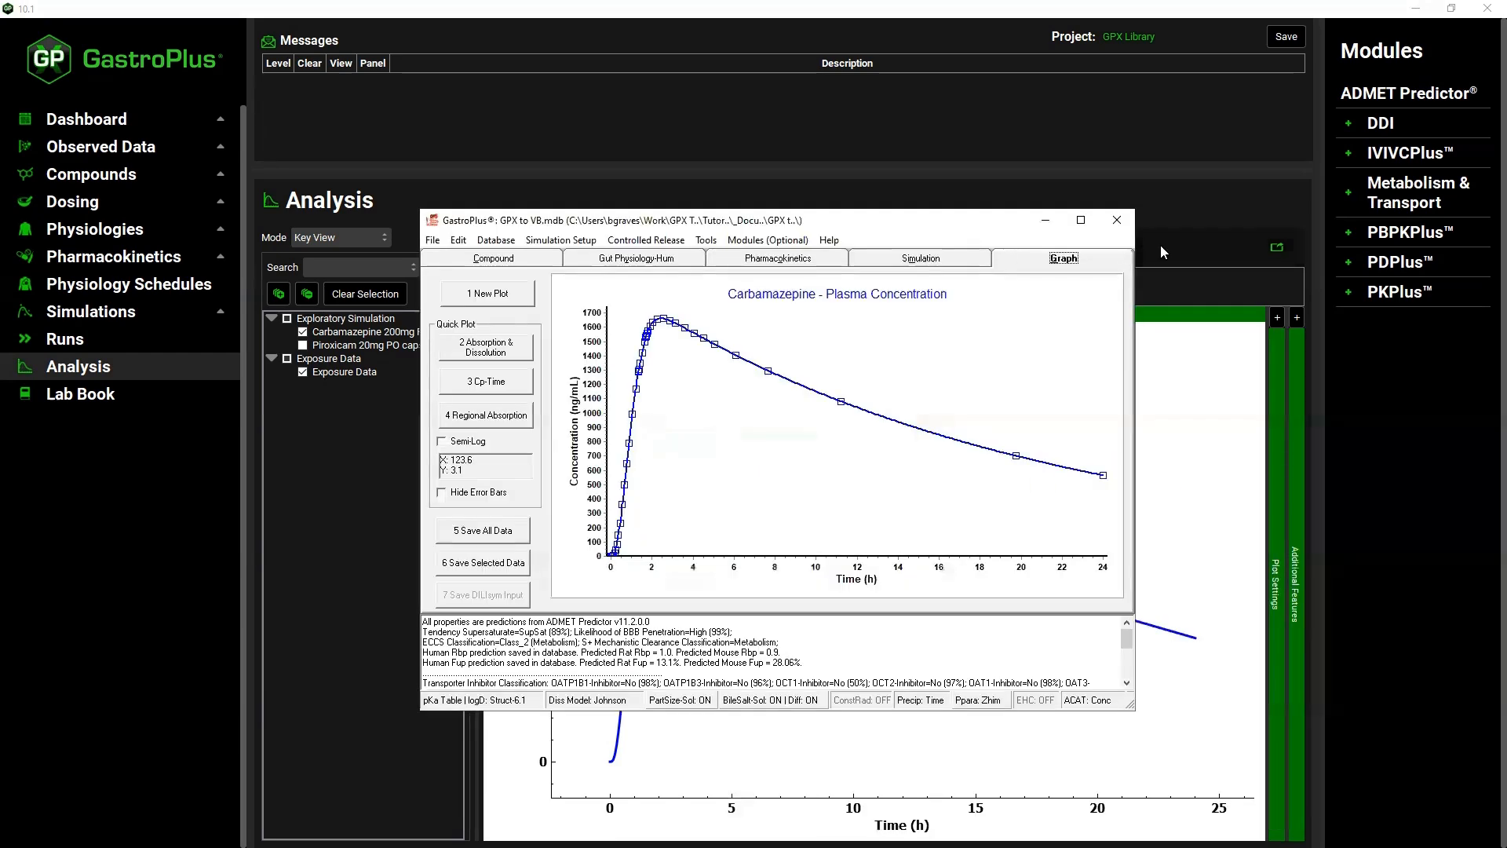
{"action": "left_click", "coordinate": [1084, 220]}
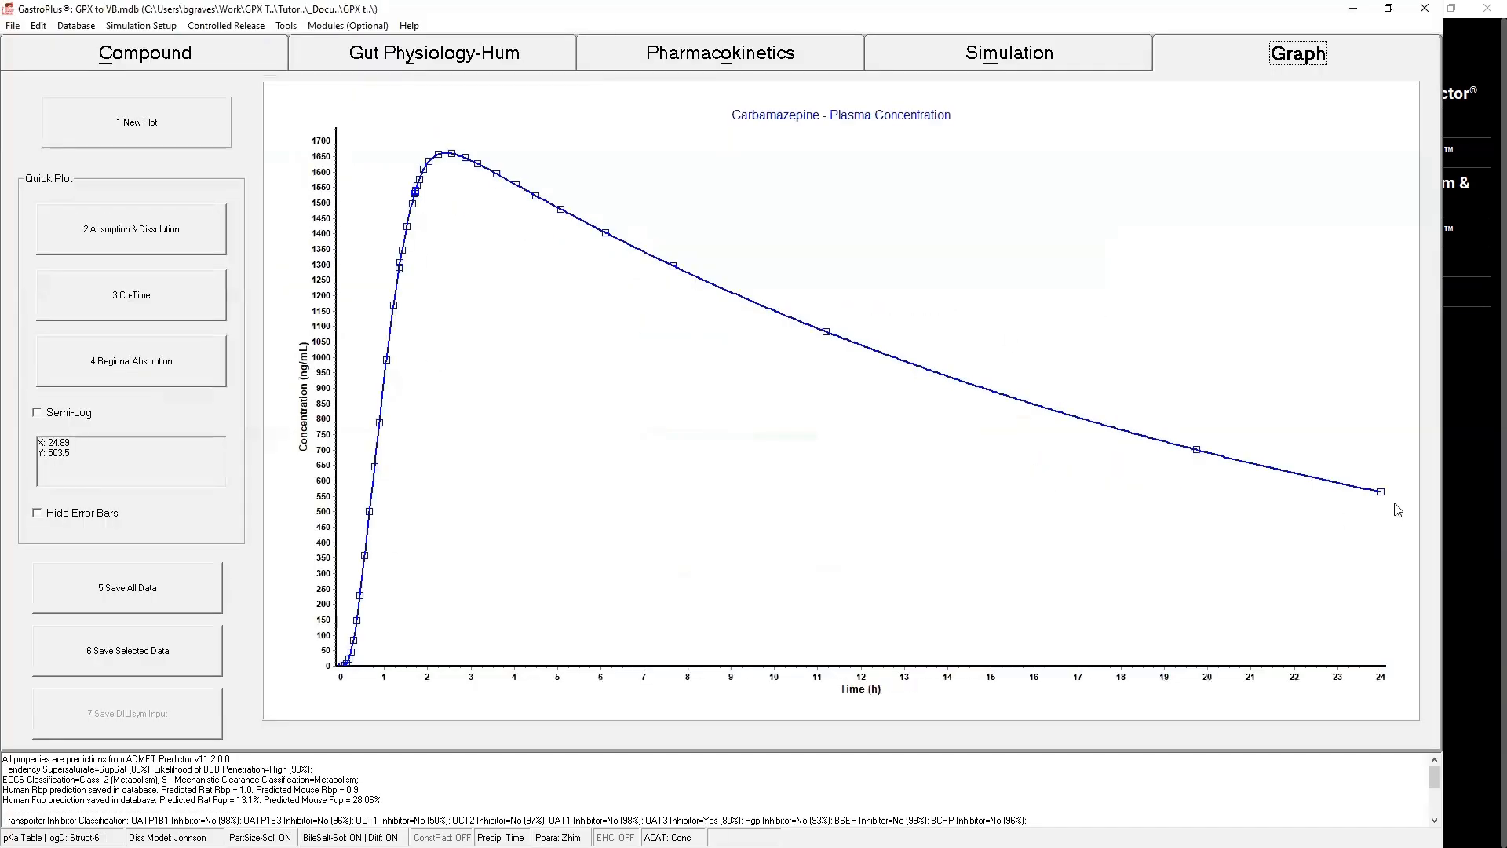
{"action": "mouse_move", "coordinate": [424, 579]}
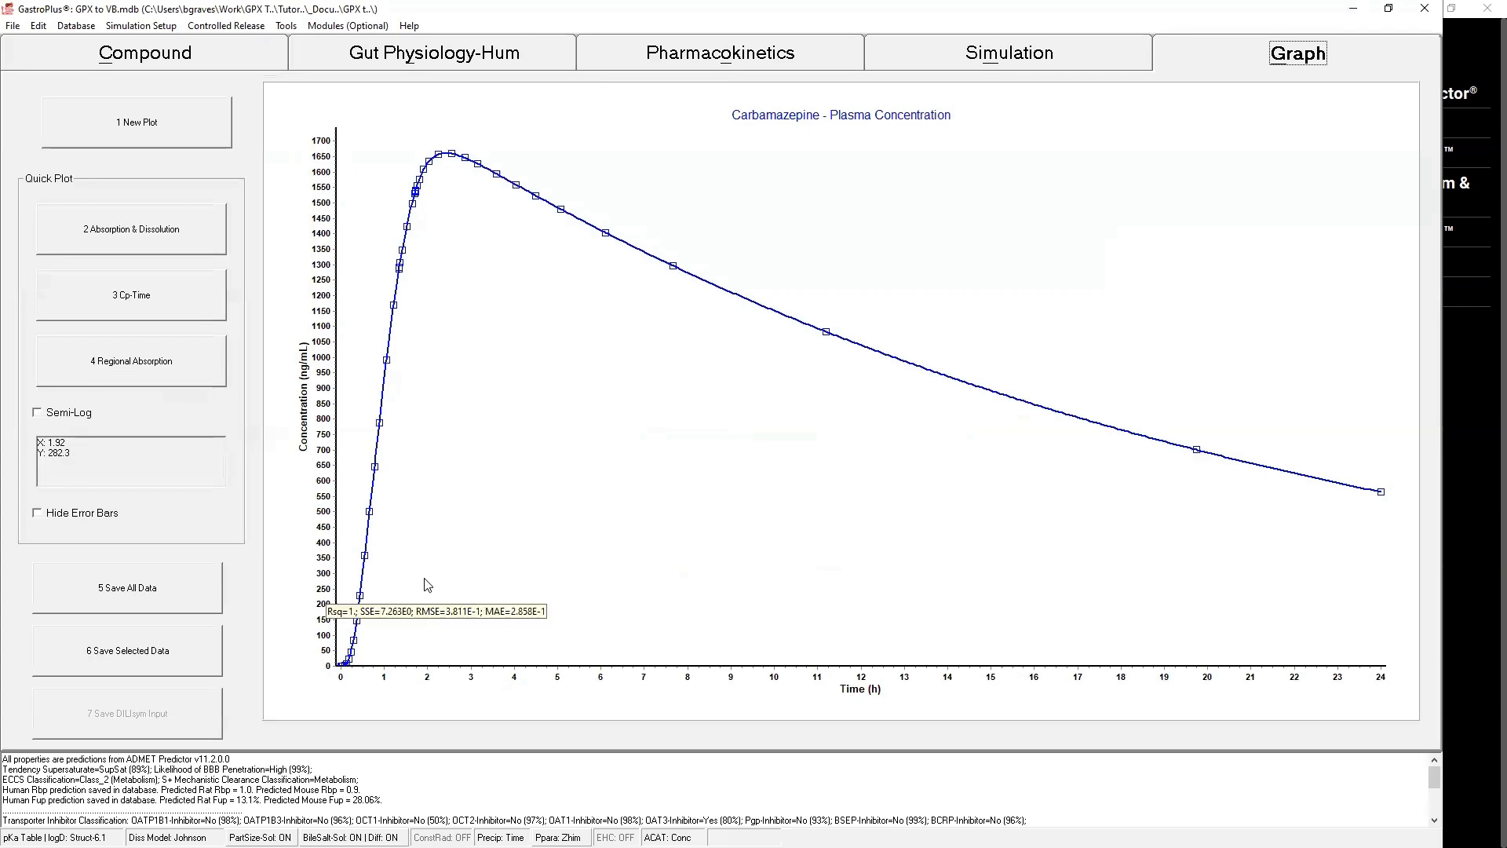
{"action": "left_click", "coordinate": [1353, 9]}
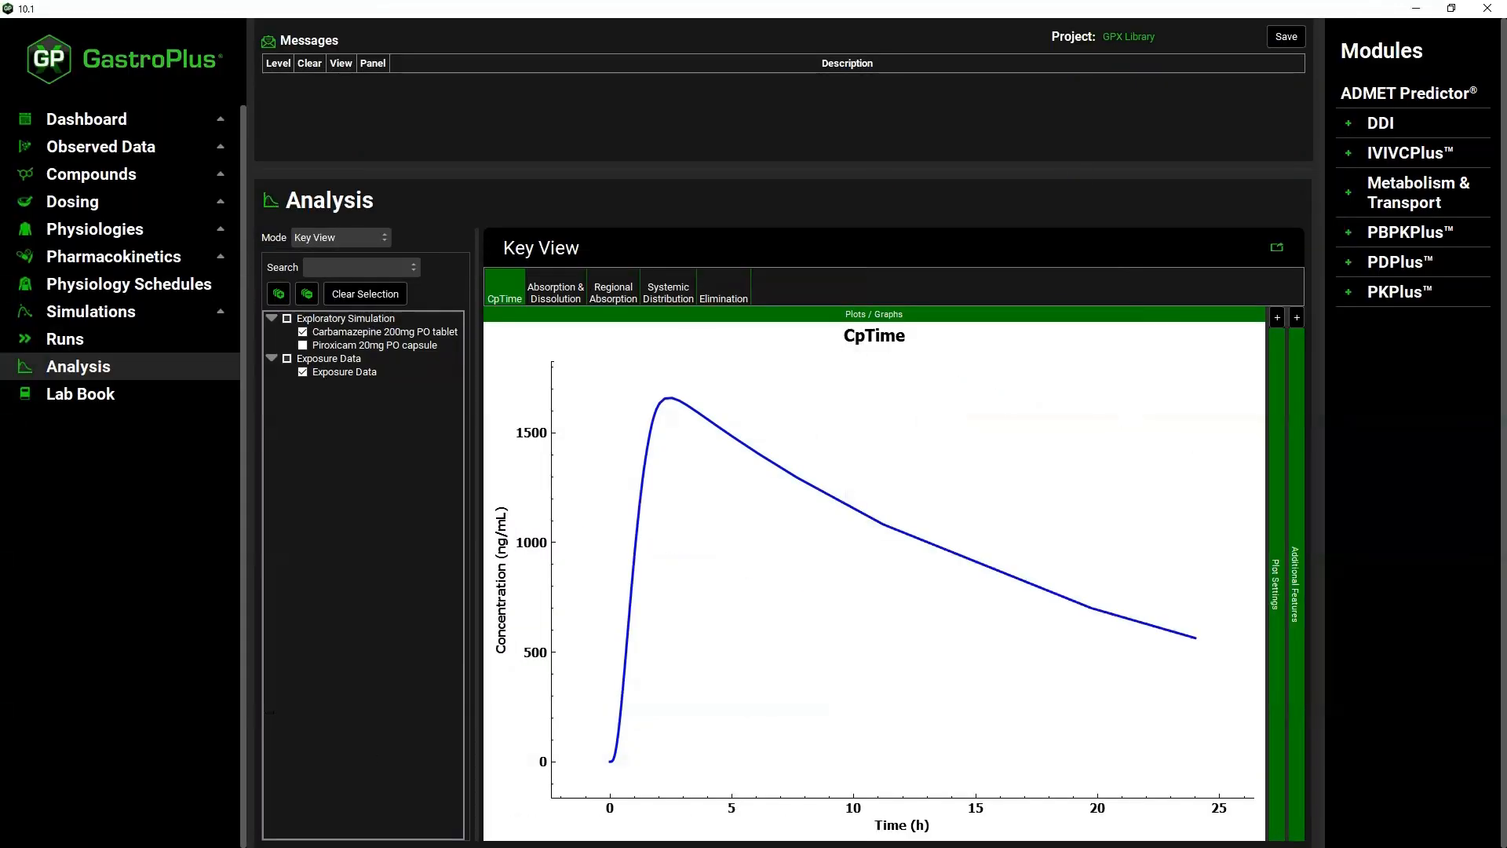